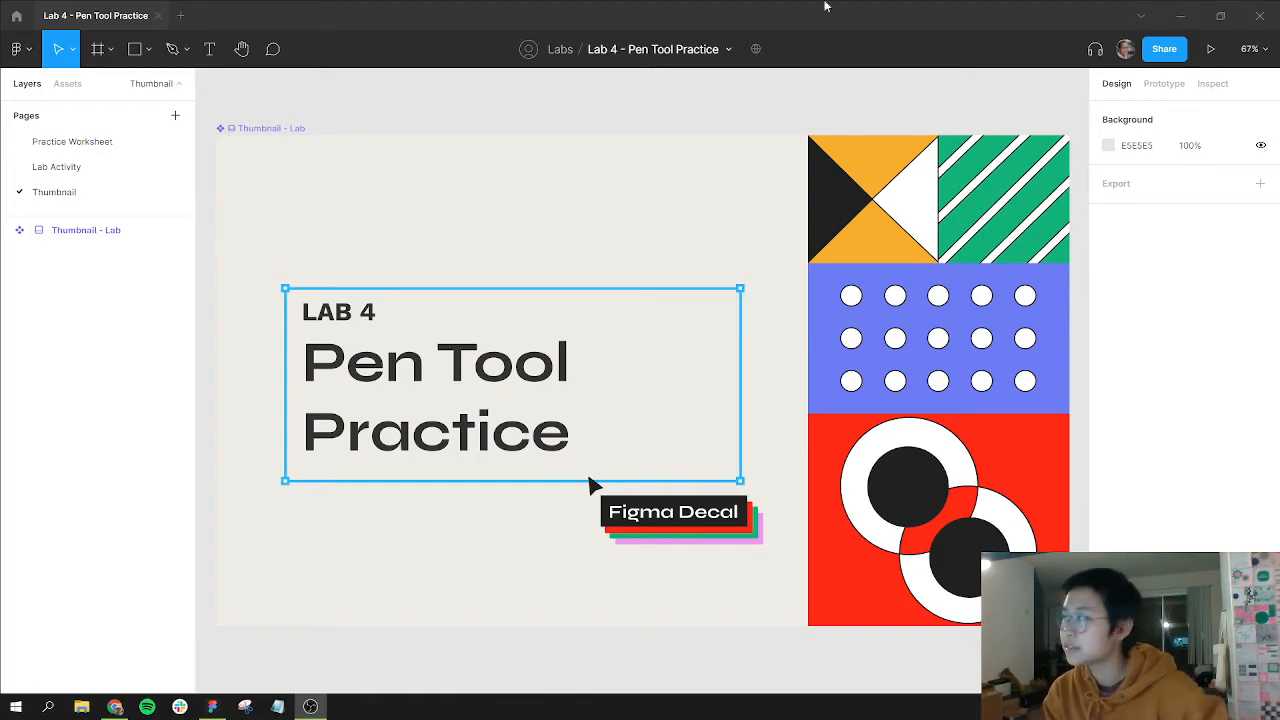
Open the Practice Worksheet page and bring Exercise 1 into view.
{"action": "left_click", "coordinate": [75, 142]}
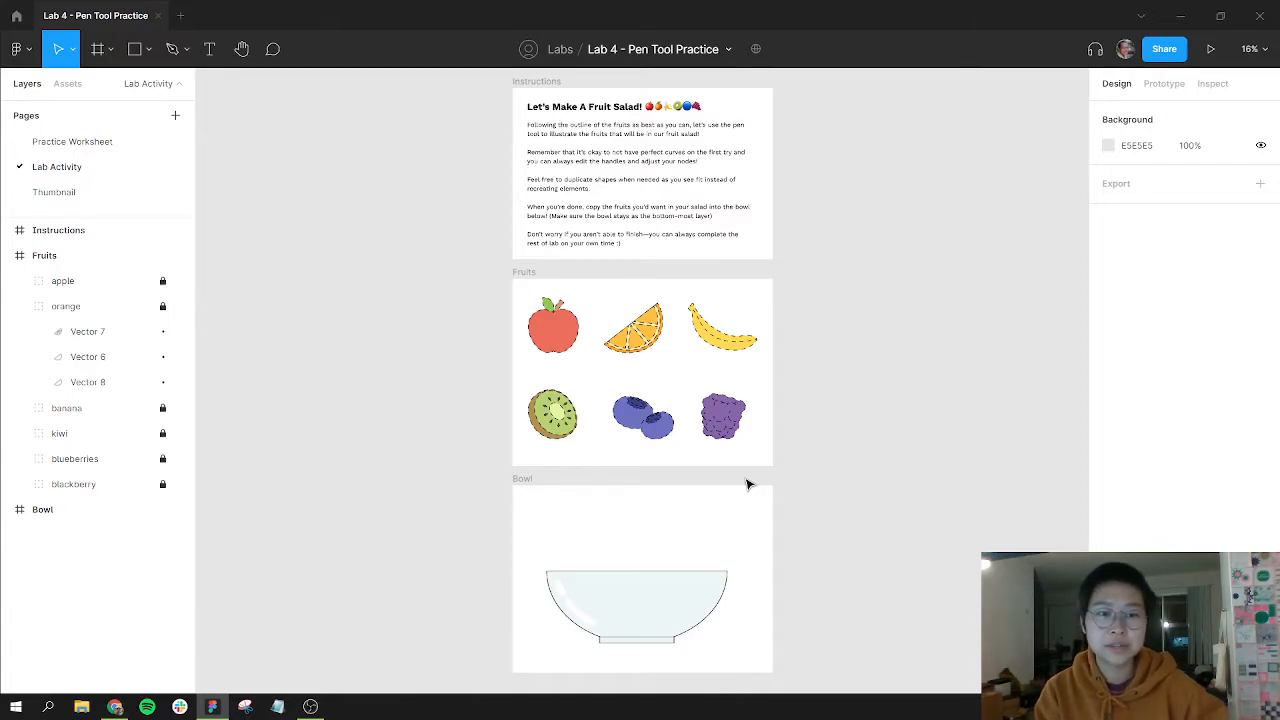
{"action": "left_click", "coordinate": [28, 141]}
{"action": "left_click_drag", "start_coordinate": [667, 161], "coordinate": [688, 282]}
{"action": "scroll", "coordinate": [676, 251], "scroll_direction": "down", "scroll_amount": 1}
{"action": "scroll", "coordinate": [677, 254], "scroll_direction": "up", "scroll_amount": 5}
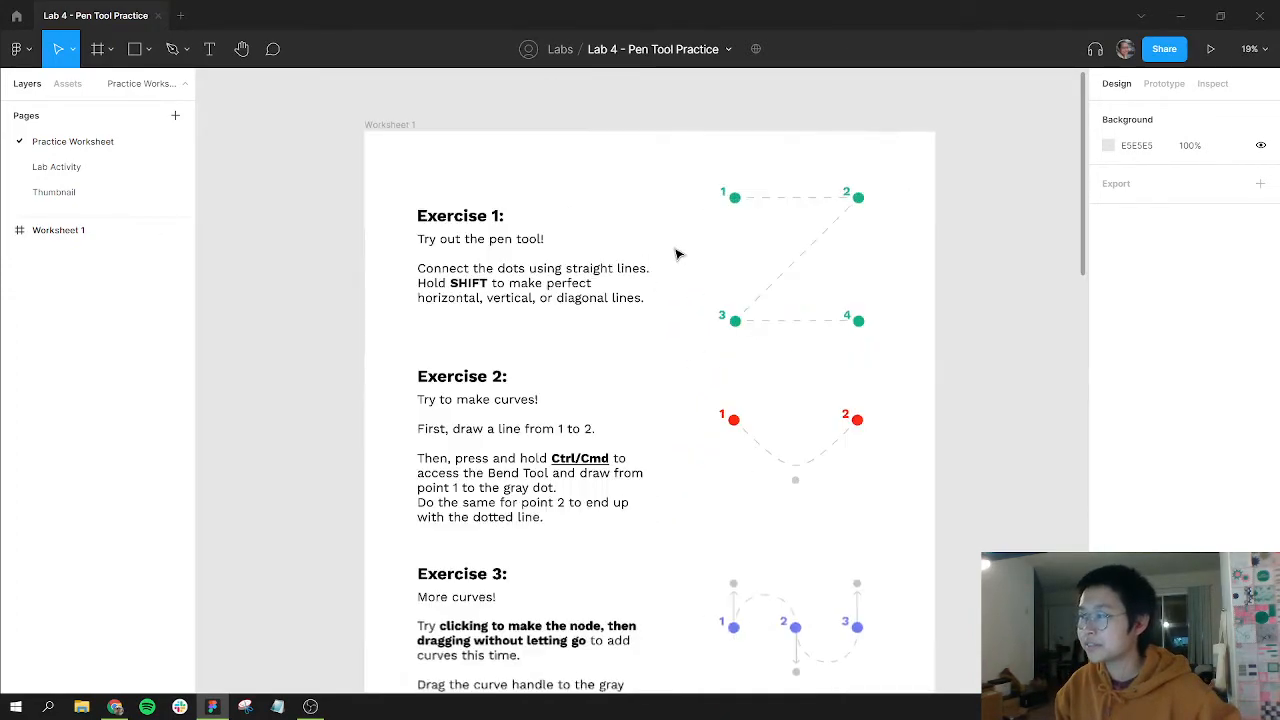
{"action": "left_click_drag", "start_coordinate": [673, 273], "coordinate": [664, 295]}
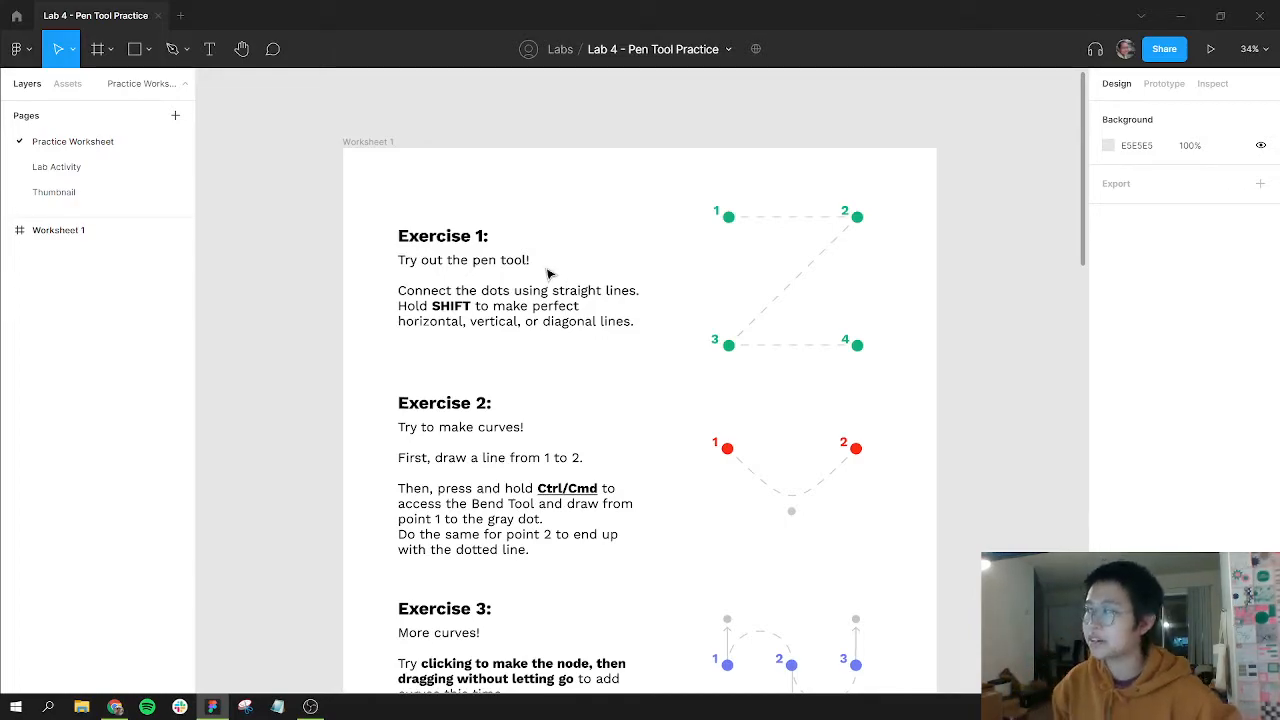
Draw an open Z-shaped path with the Pen tool through Exercise 1's dots 1 to 4, using straight constrained segments, and finish editing it.
{"action": "left_click", "coordinate": [171, 51]}
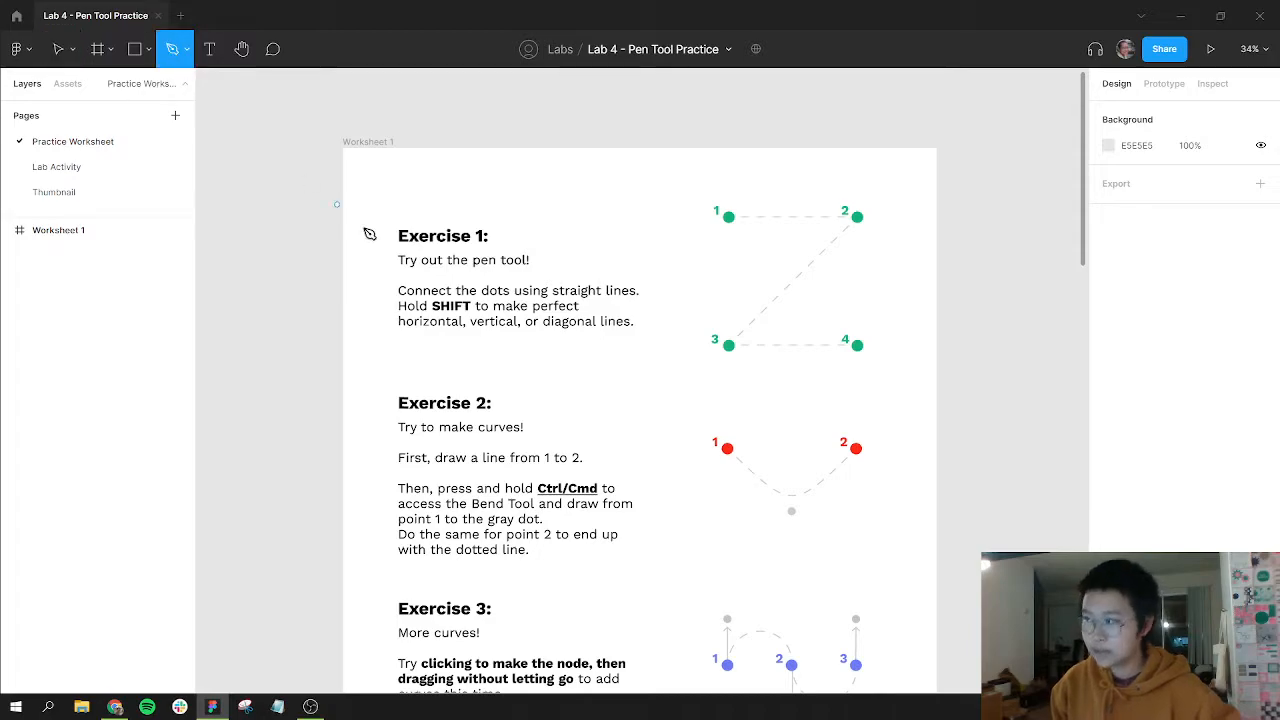
{"action": "left_click", "coordinate": [304, 196]}
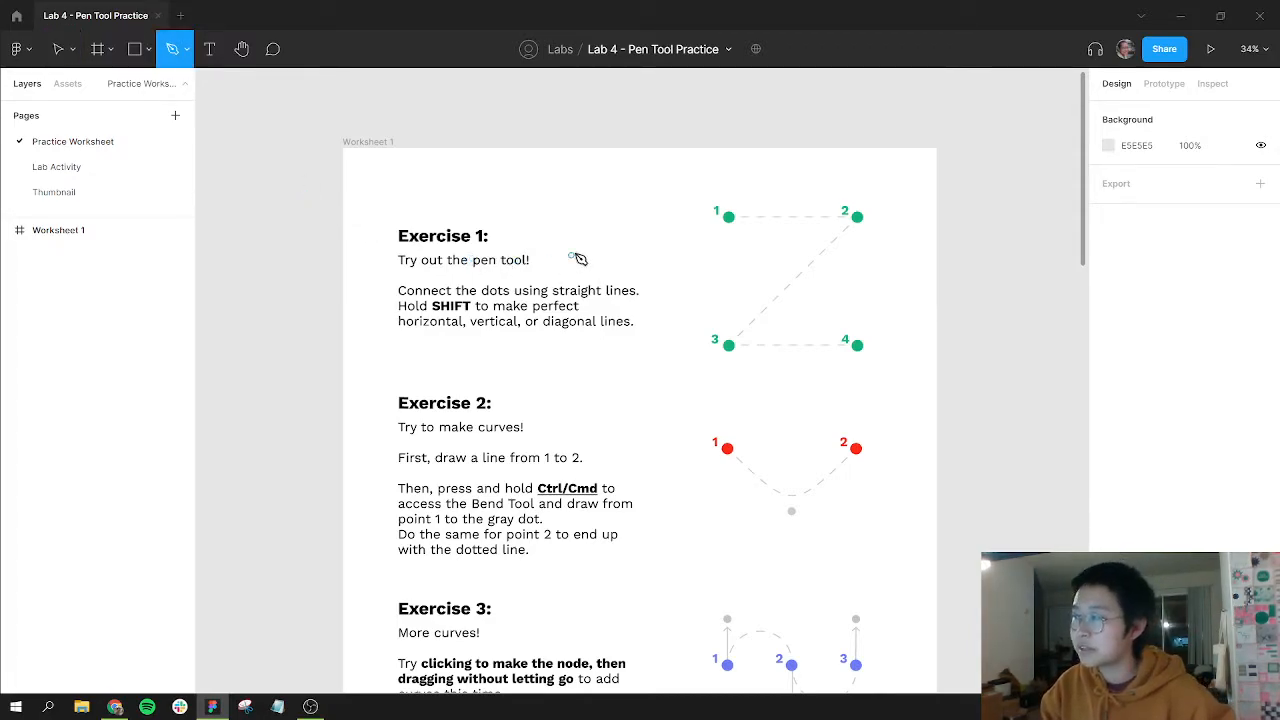
{"action": "left_click", "coordinate": [728, 216]}
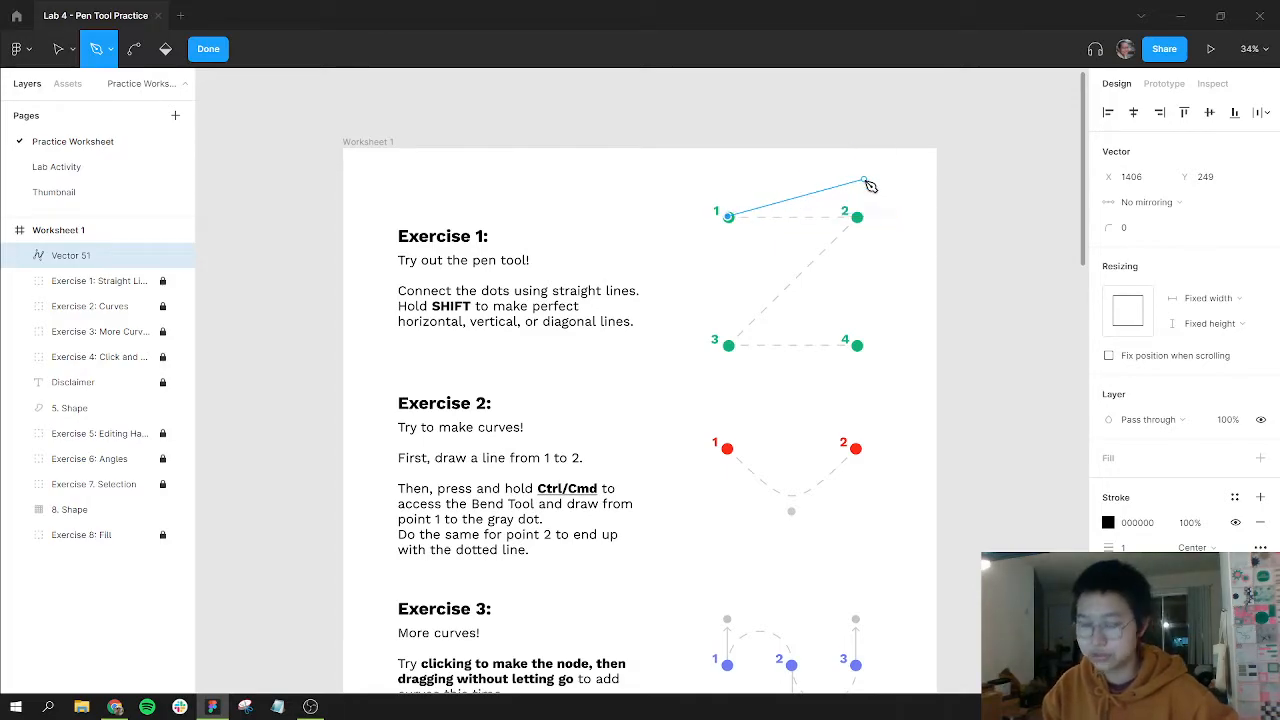
{"action": "key", "text": "shift"}
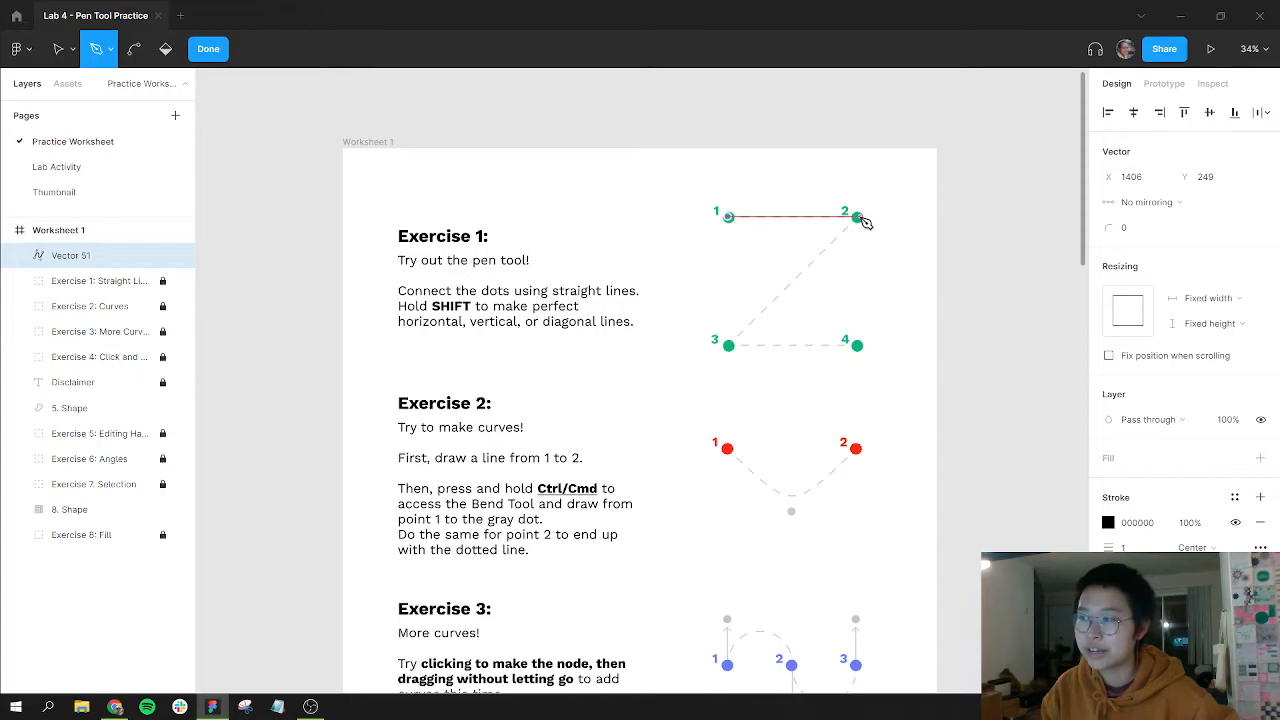
{"action": "left_click", "coordinate": [865, 222]}
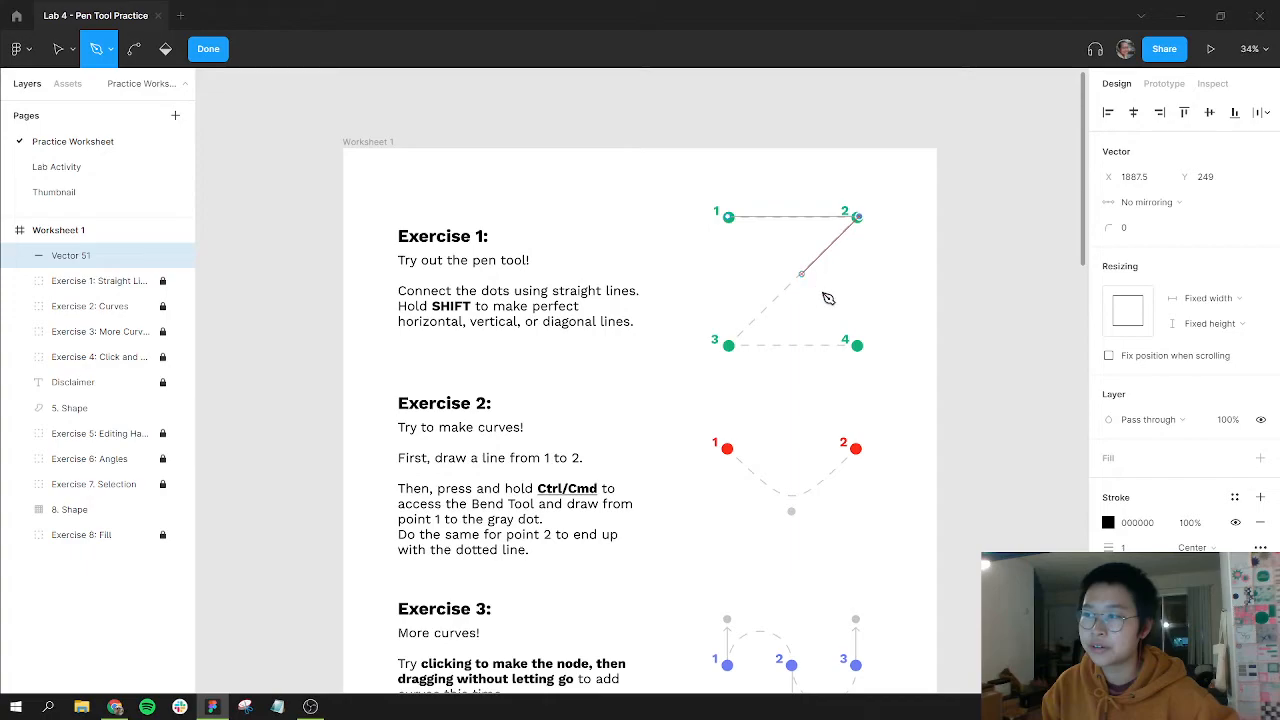
{"action": "left_click", "coordinate": [729, 346]}
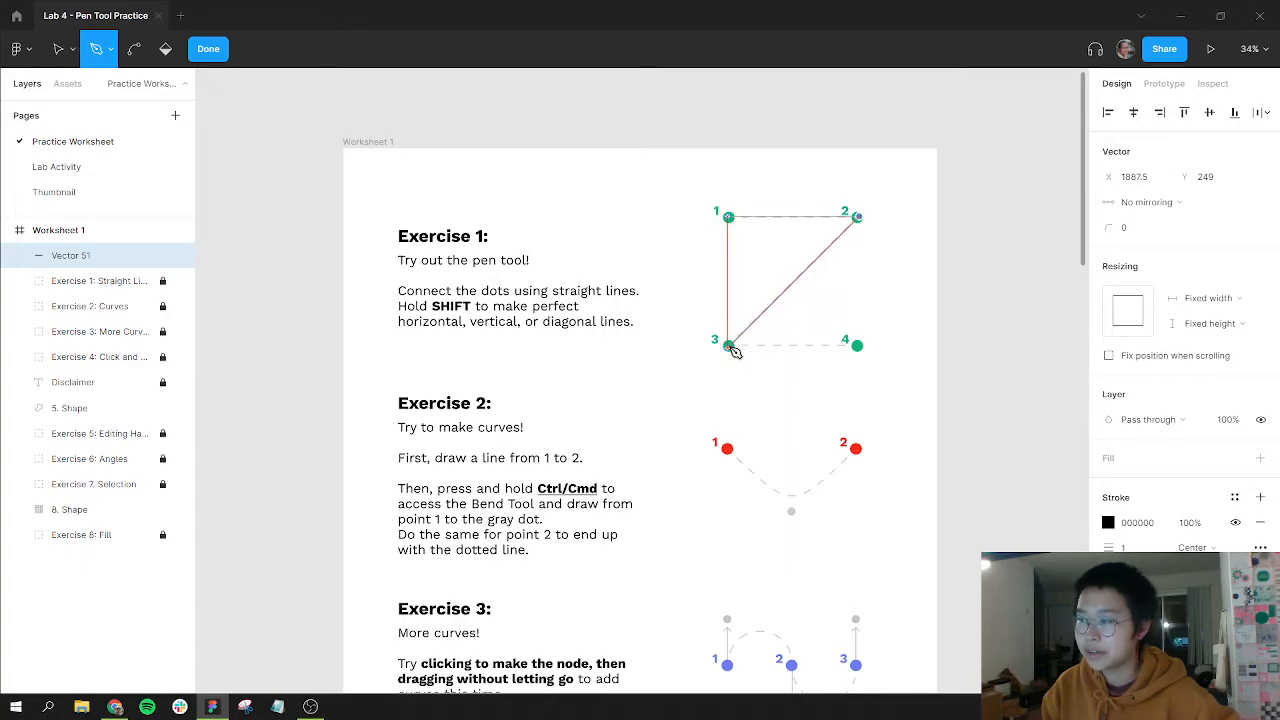
{"action": "left_click", "coordinate": [858, 346]}
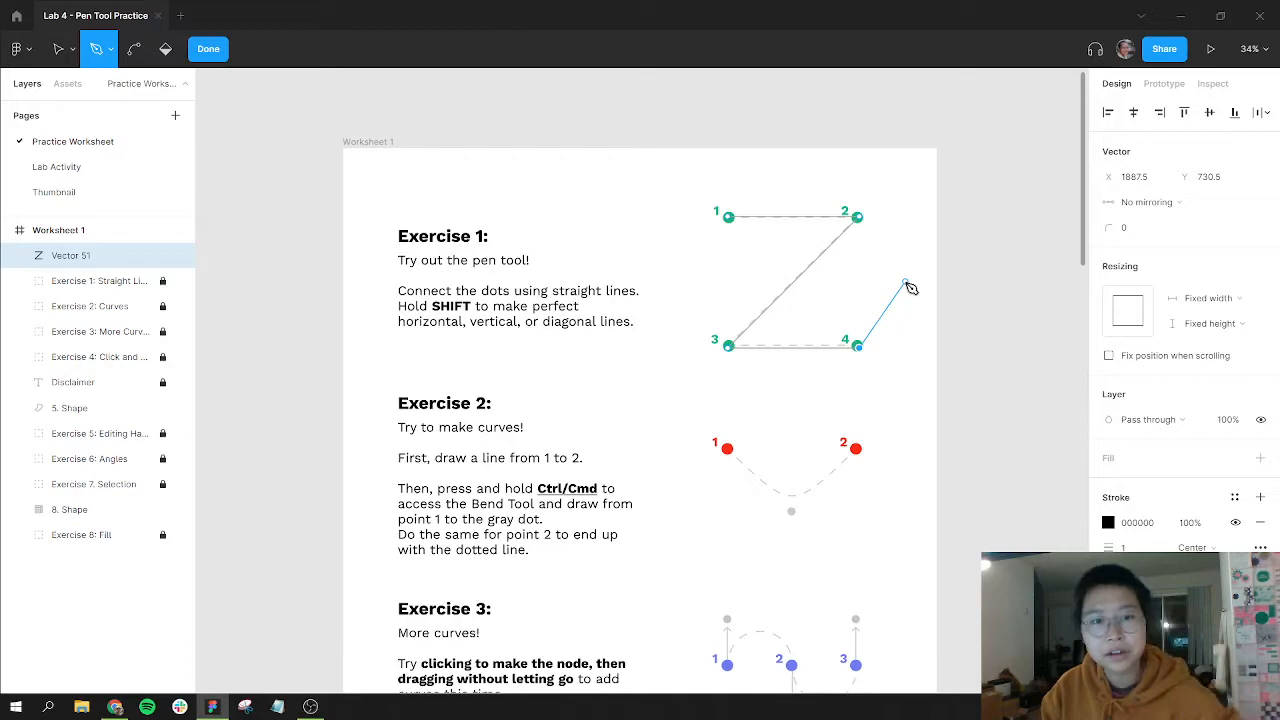
{"action": "key", "text": "Escape"}
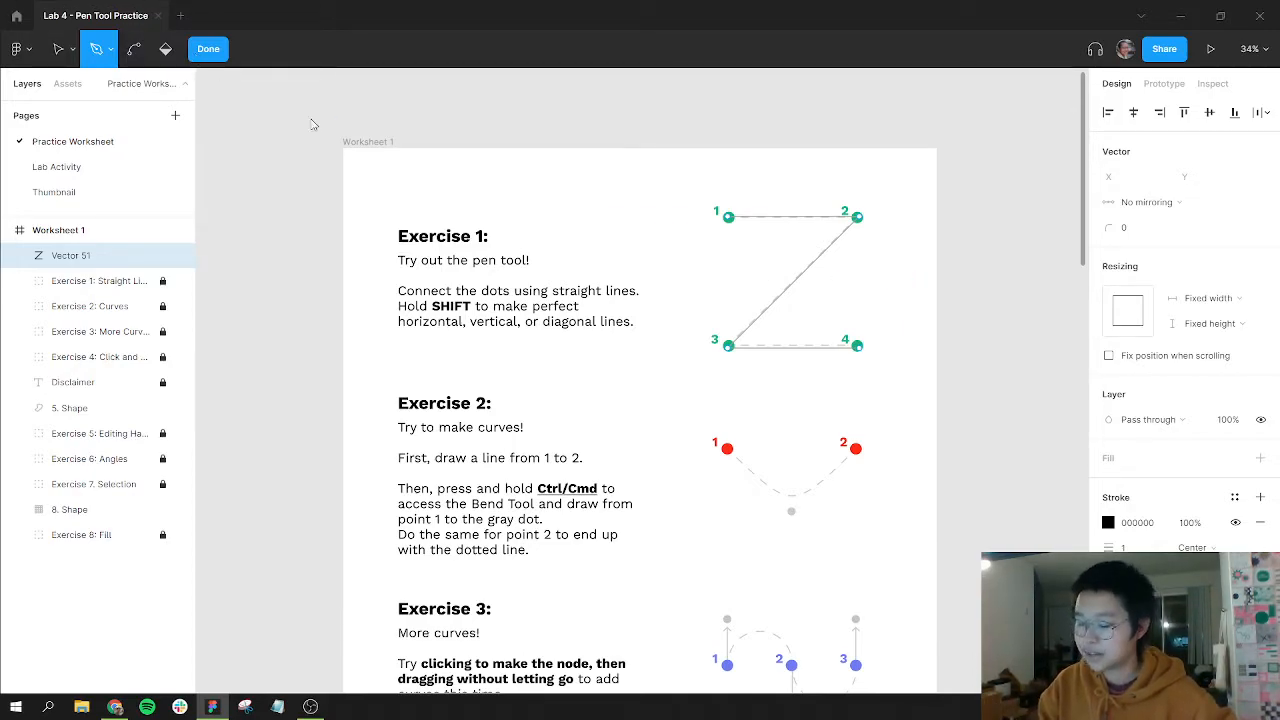
{"action": "key", "text": "Escape"}
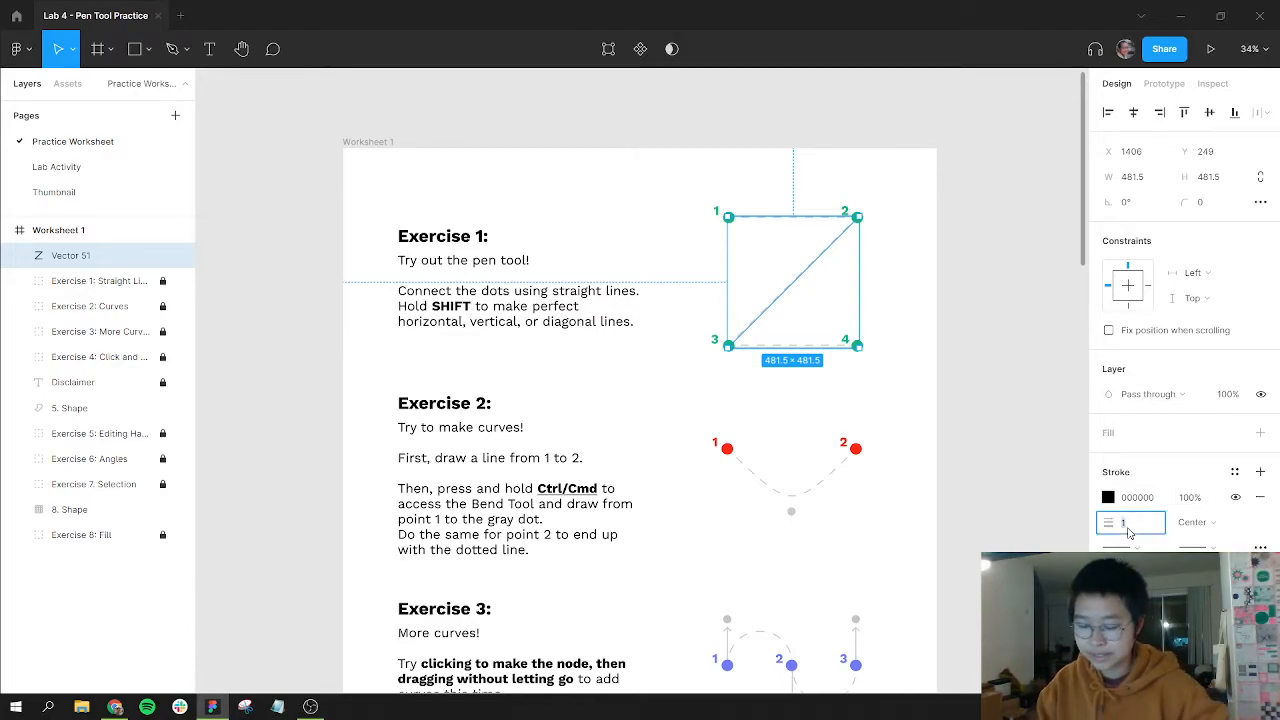
Try a stroke weight of 5 on the Z-shaped path, and settle on 8.
{"action": "key", "text": "Return"}
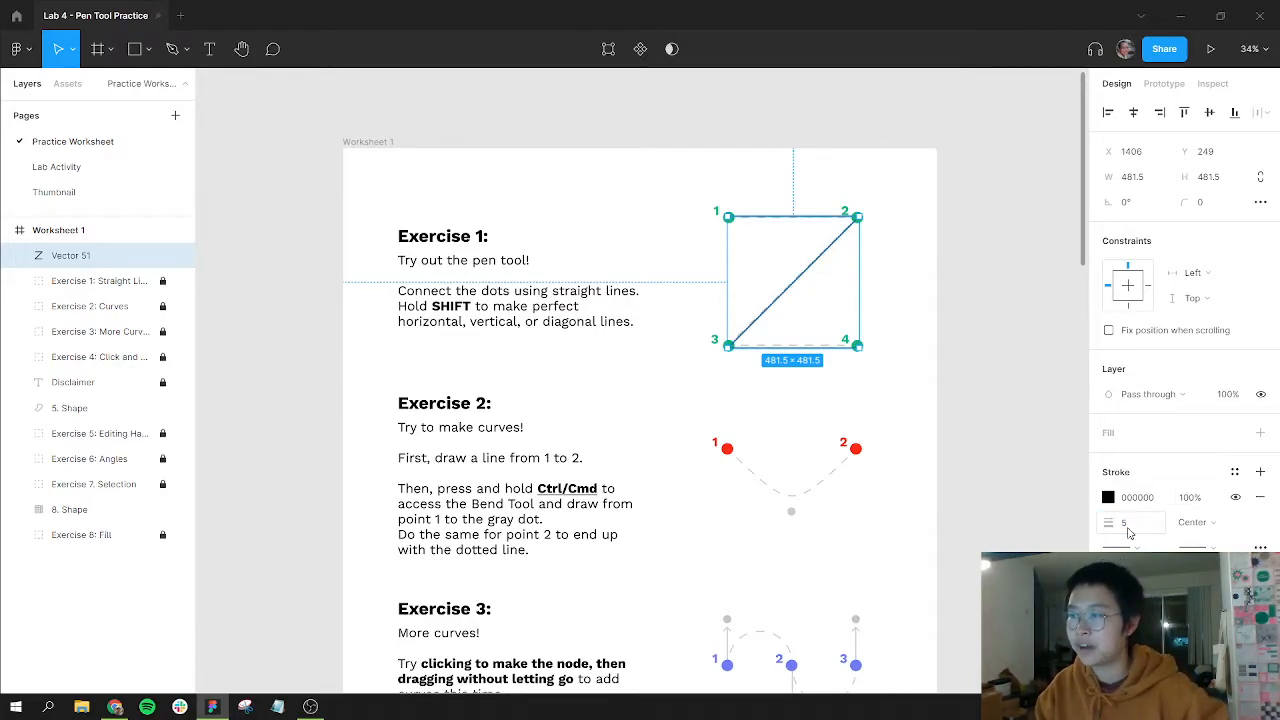
{"action": "left_click", "coordinate": [951, 356]}
{"action": "left_click", "coordinate": [818, 266]}
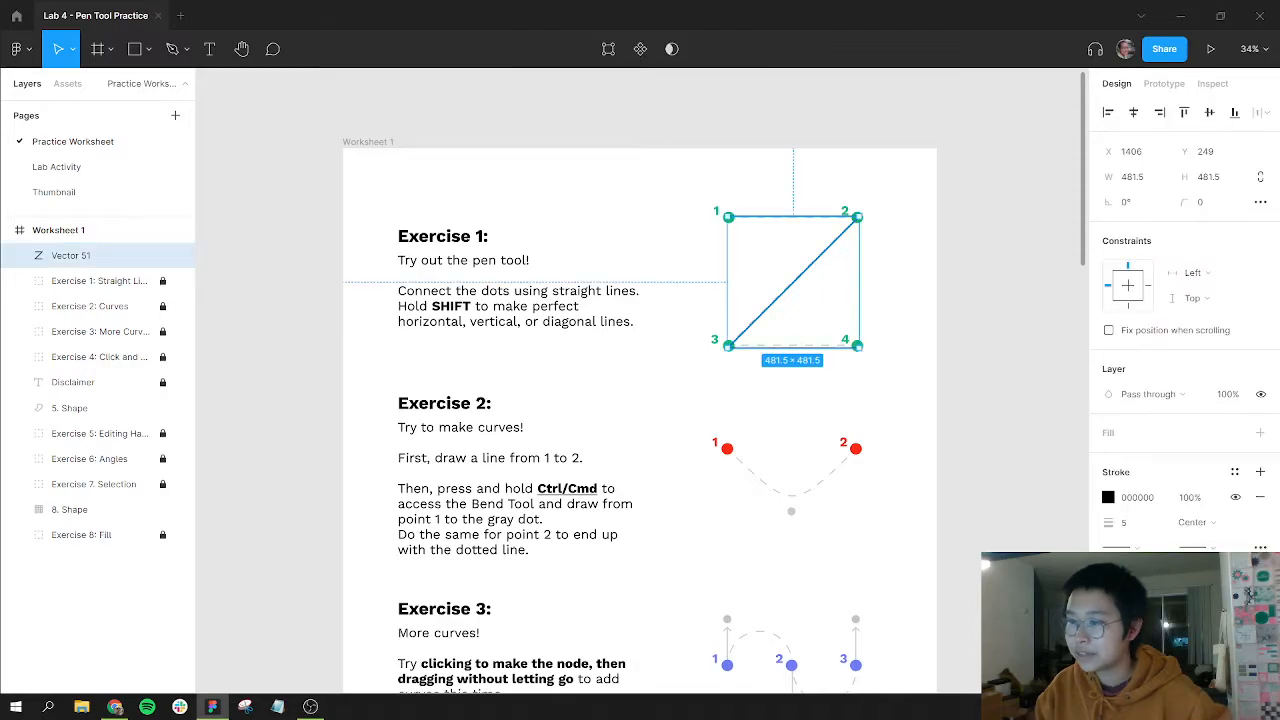
{"action": "left_click", "coordinate": [1136, 522]}
{"action": "type", "text": "8"}
{"action": "key", "text": "Return"}
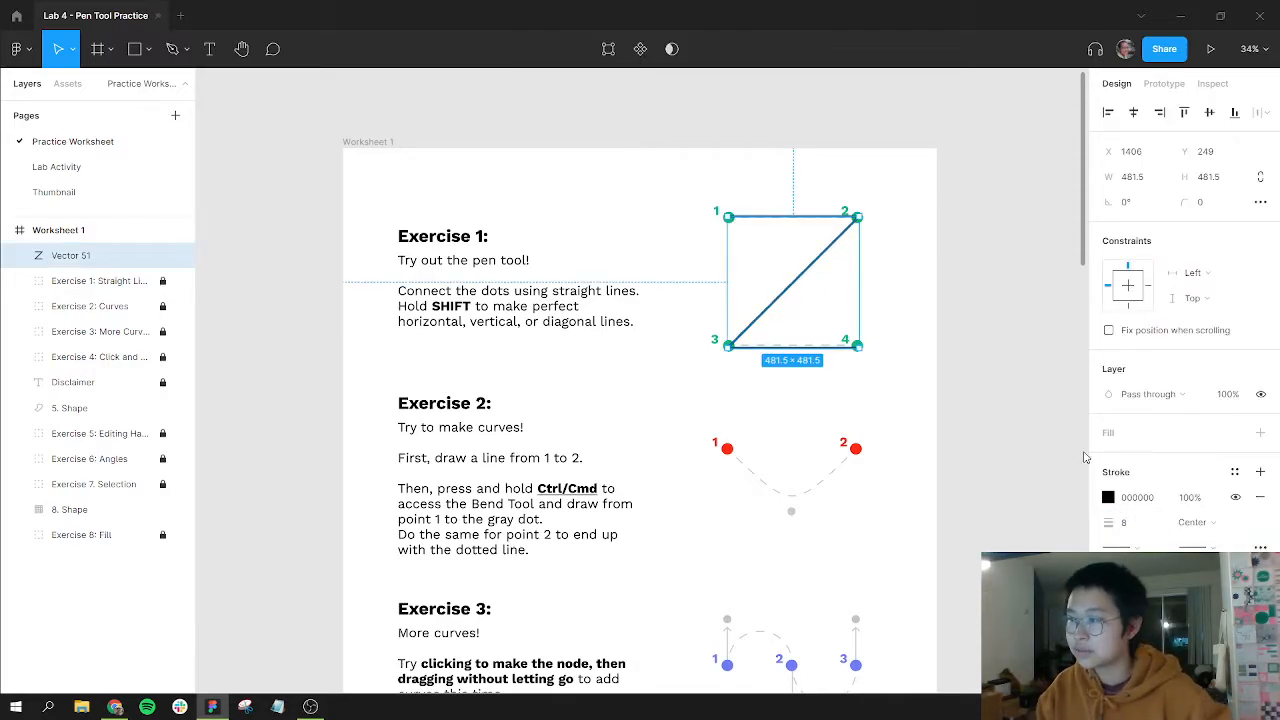
{"action": "left_click", "coordinate": [917, 316]}
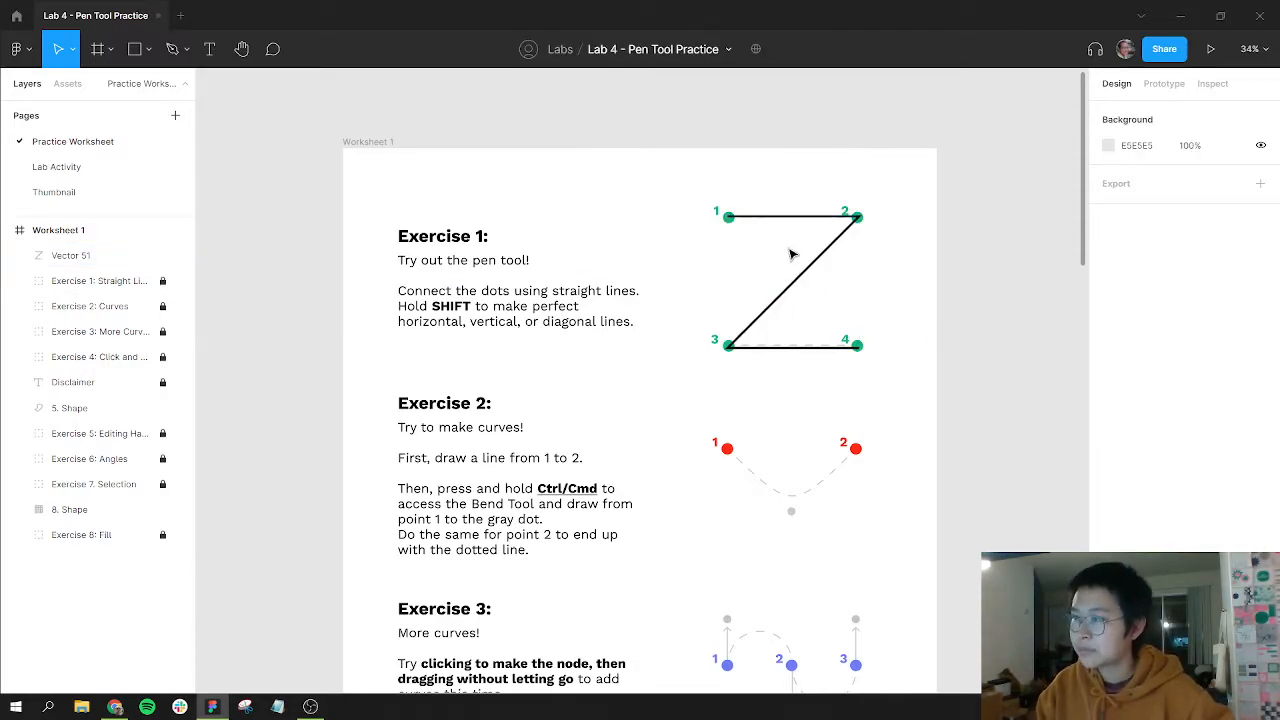
Enter vector editing on the Z-shaped path and select its node at point 2.
{"action": "scroll", "coordinate": [790, 273], "scroll_direction": "up", "scroll_amount": 1, "text": "ctrl"}
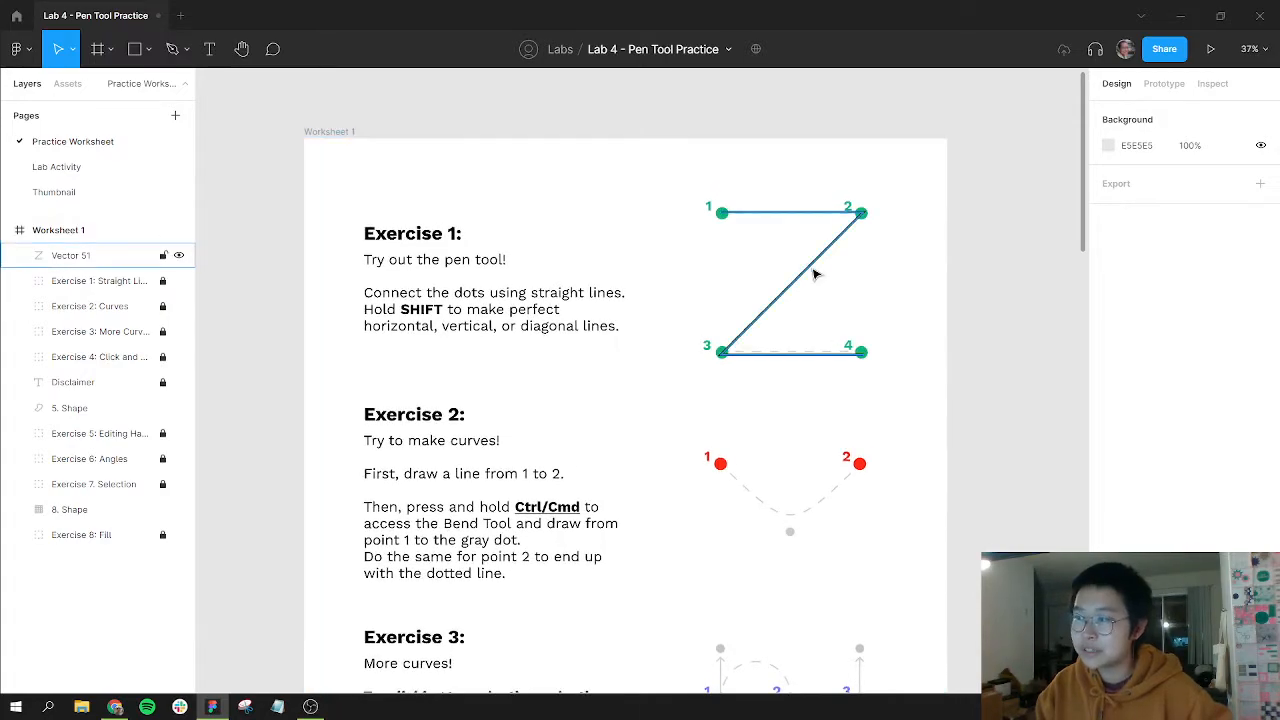
{"action": "scroll", "coordinate": [815, 273], "scroll_direction": "up", "scroll_amount": 3, "text": "ctrl"}
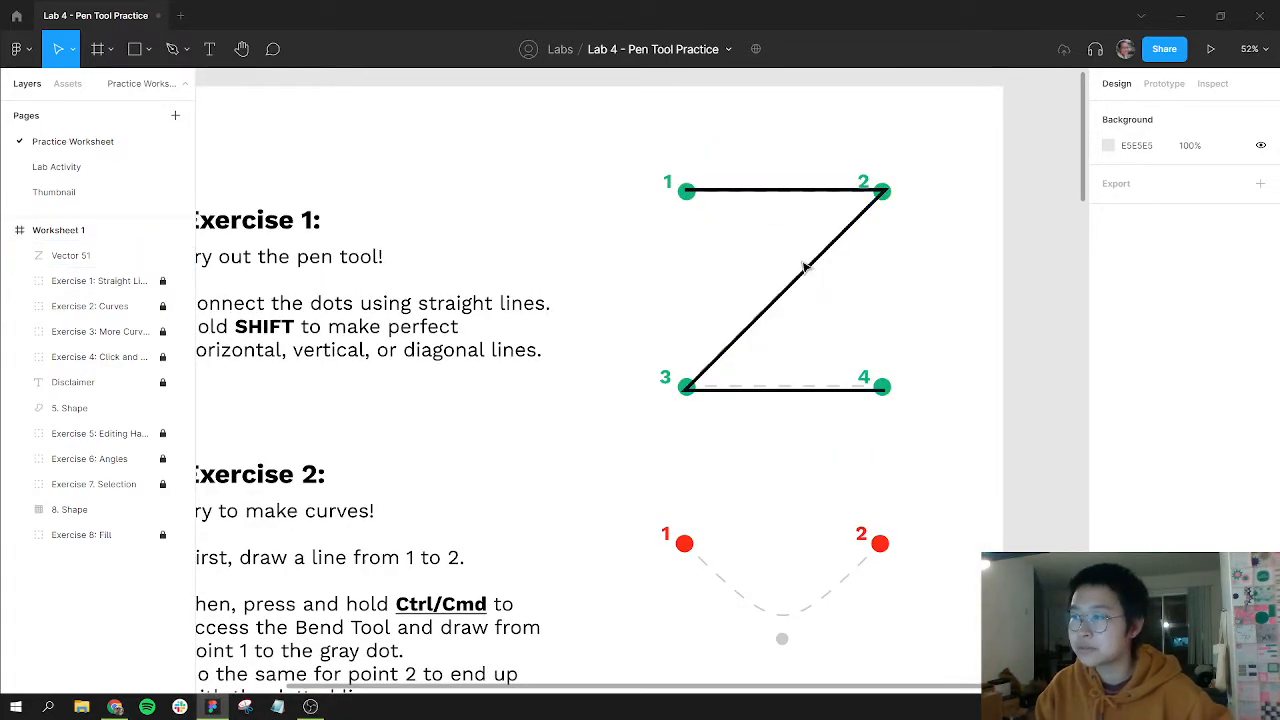
{"action": "left_click", "coordinate": [811, 269]}
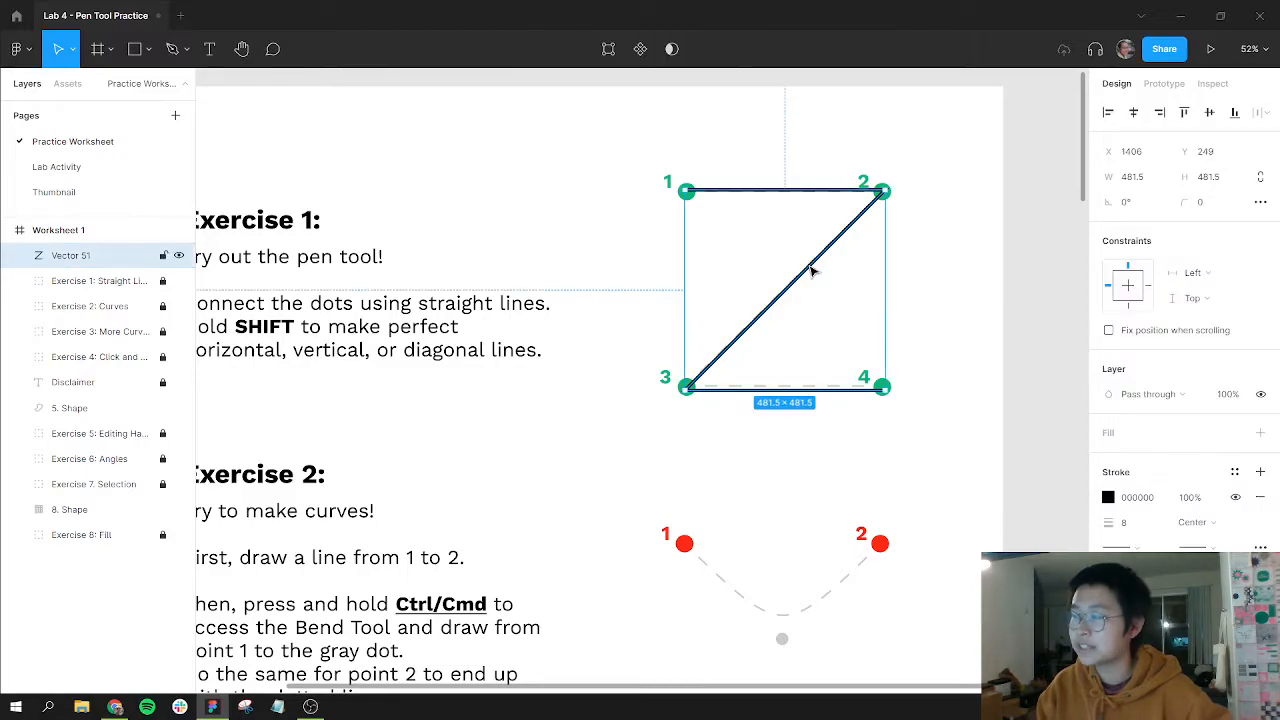
{"action": "left_click", "coordinate": [610, 60]}
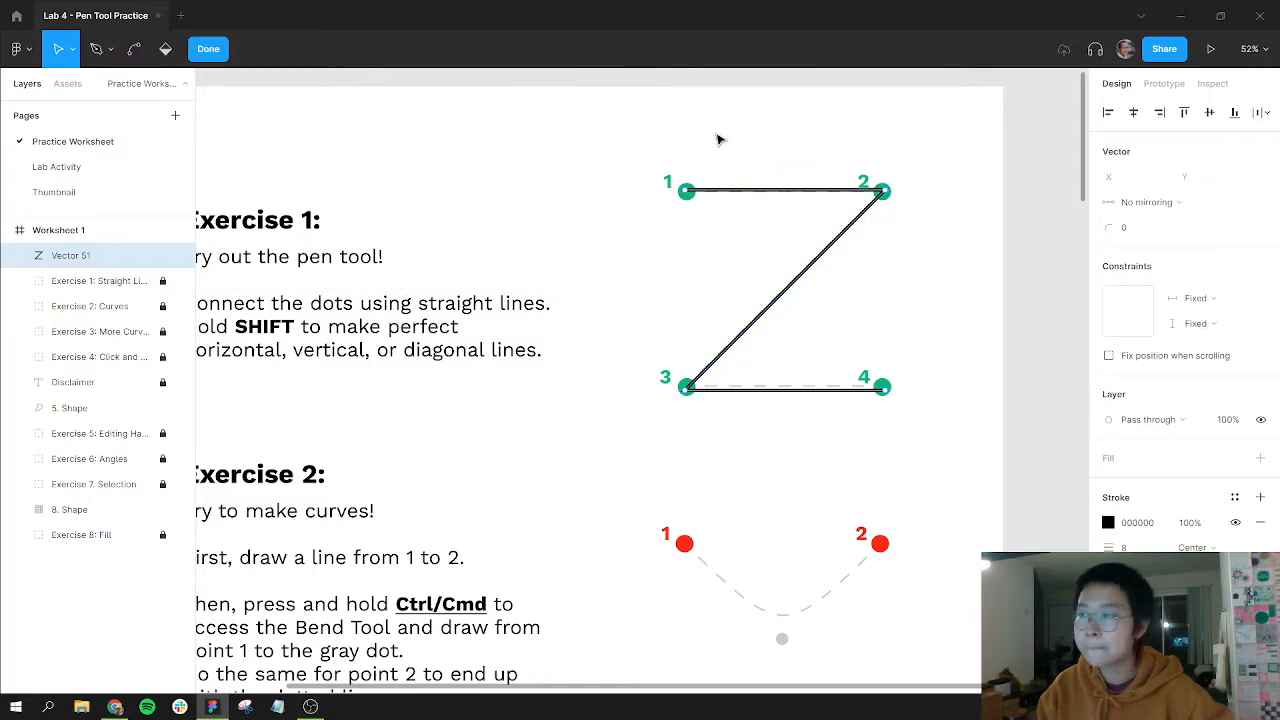
{"action": "scroll", "coordinate": [890, 193], "scroll_direction": "up", "scroll_amount": 1}
{"action": "scroll", "coordinate": [890, 193], "scroll_direction": "up", "scroll_amount": 2}
{"action": "key", "text": "v"}
{"action": "left_click", "coordinate": [882, 192]}
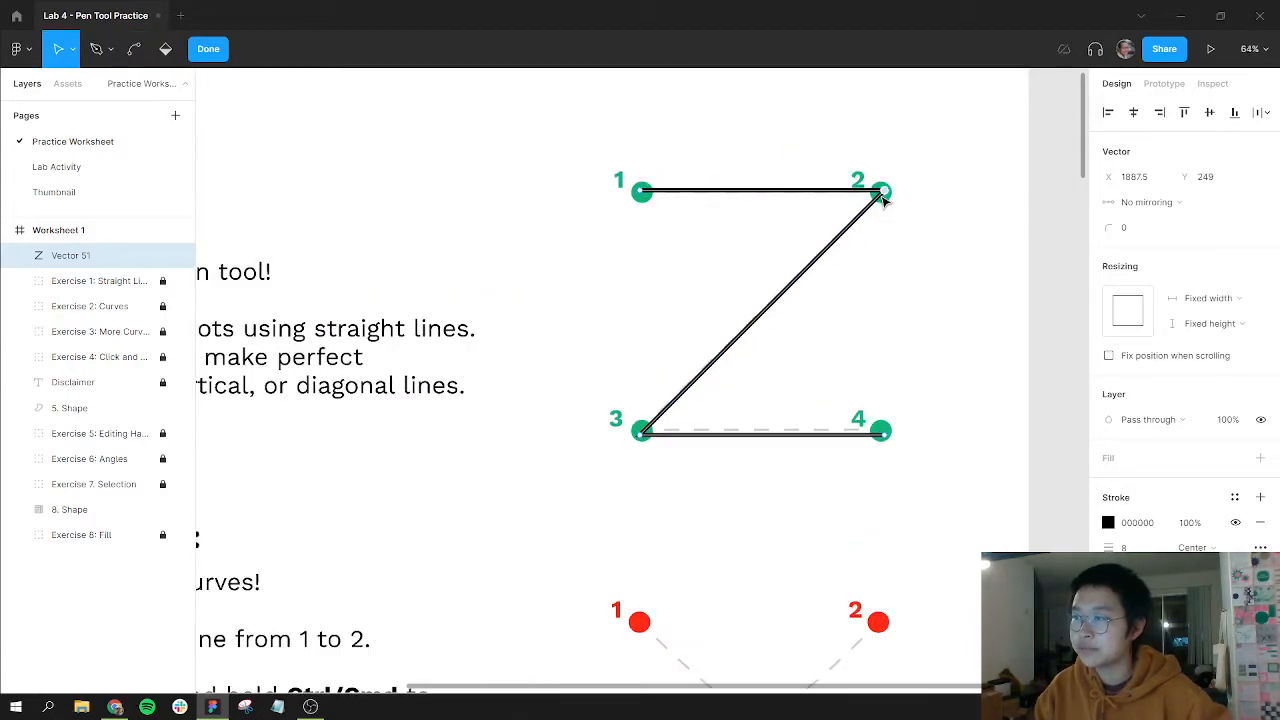
{"action": "left_click_drag", "start_coordinate": [881, 195], "coordinate": [883, 192]}
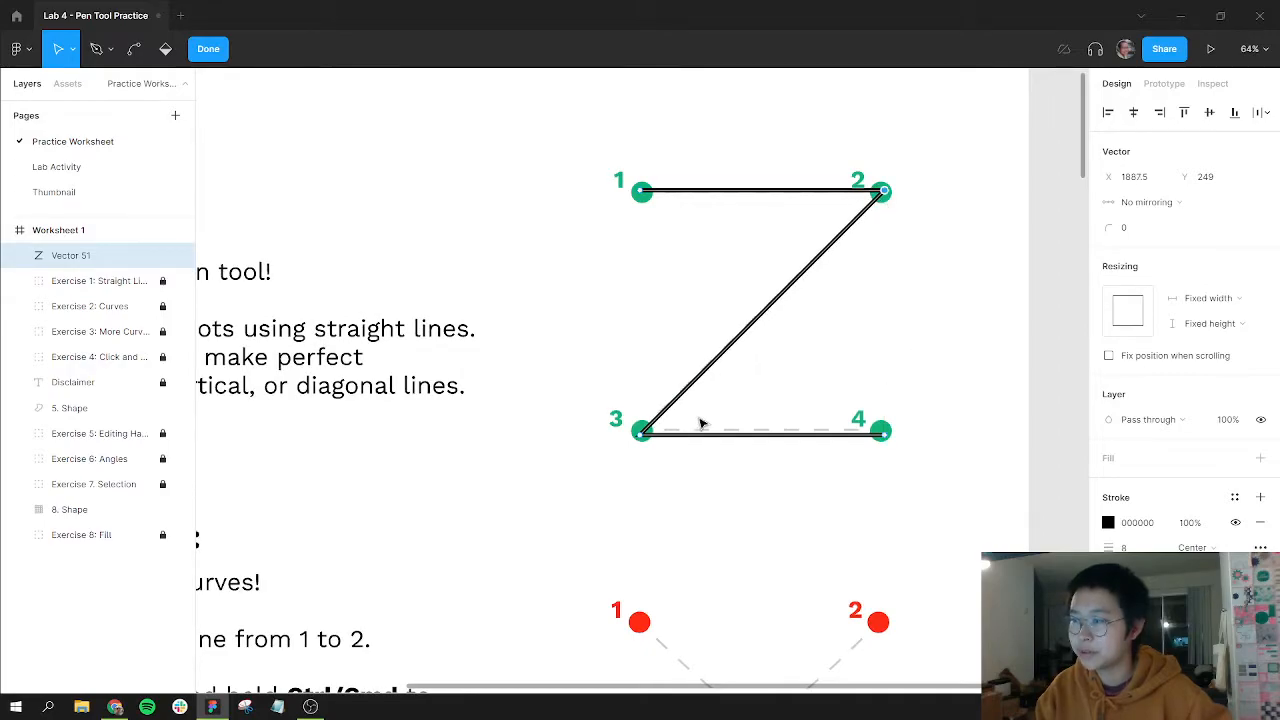
Select the nodes at points 3 and 4 and move the bottom segment up onto the dashed guide, to Y 722.5.
{"action": "left_click_drag", "start_coordinate": [608, 425], "coordinate": [889, 486]}
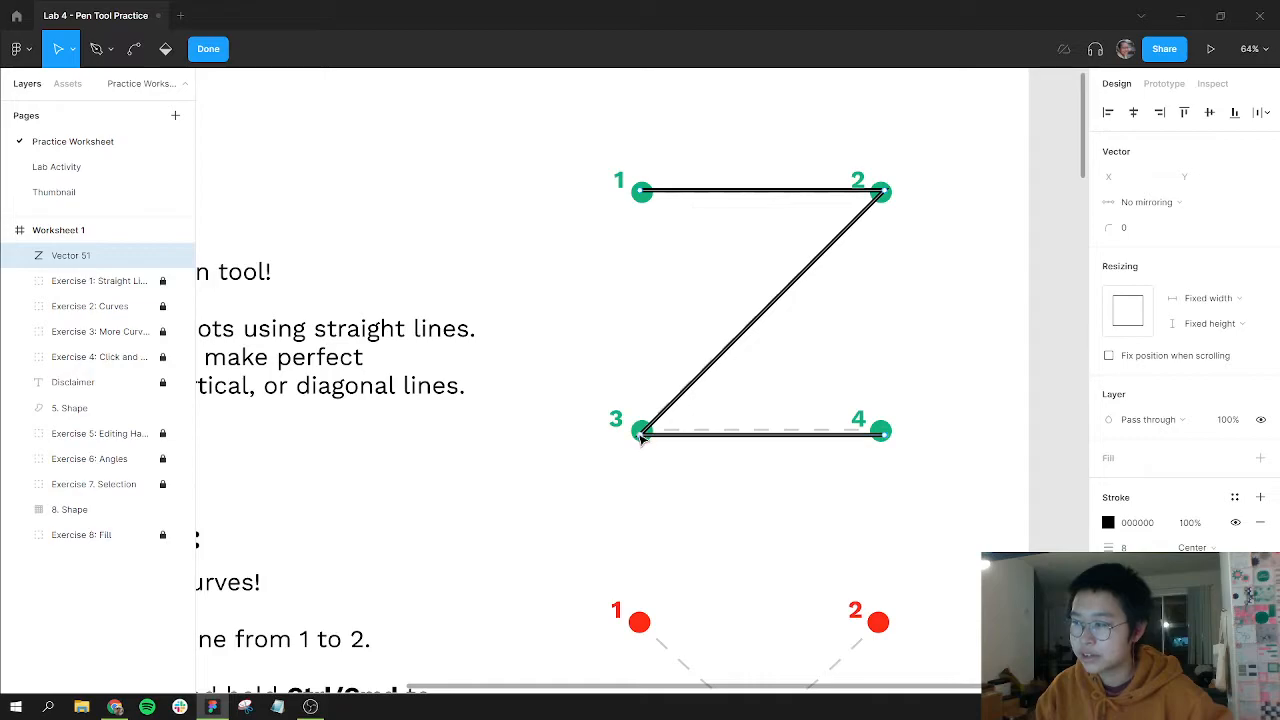
{"action": "left_click", "coordinate": [735, 433]}
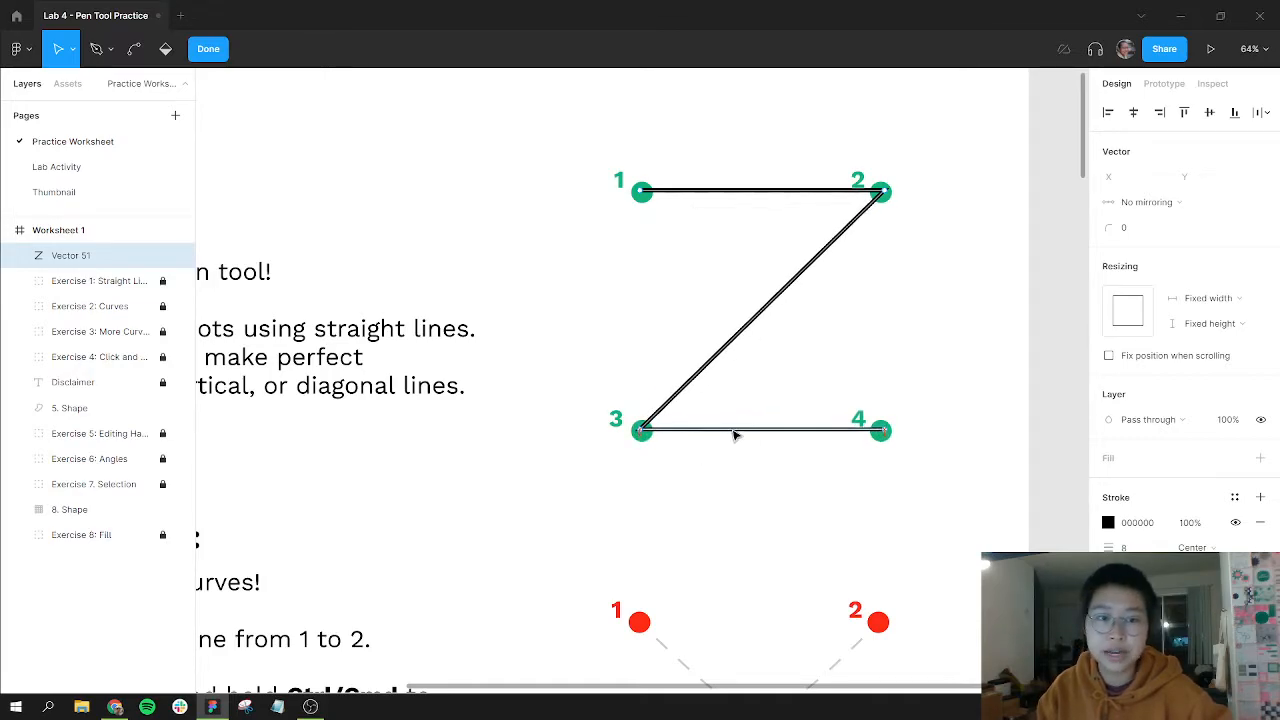
{"action": "left_click_drag", "start_coordinate": [593, 417], "coordinate": [967, 494]}
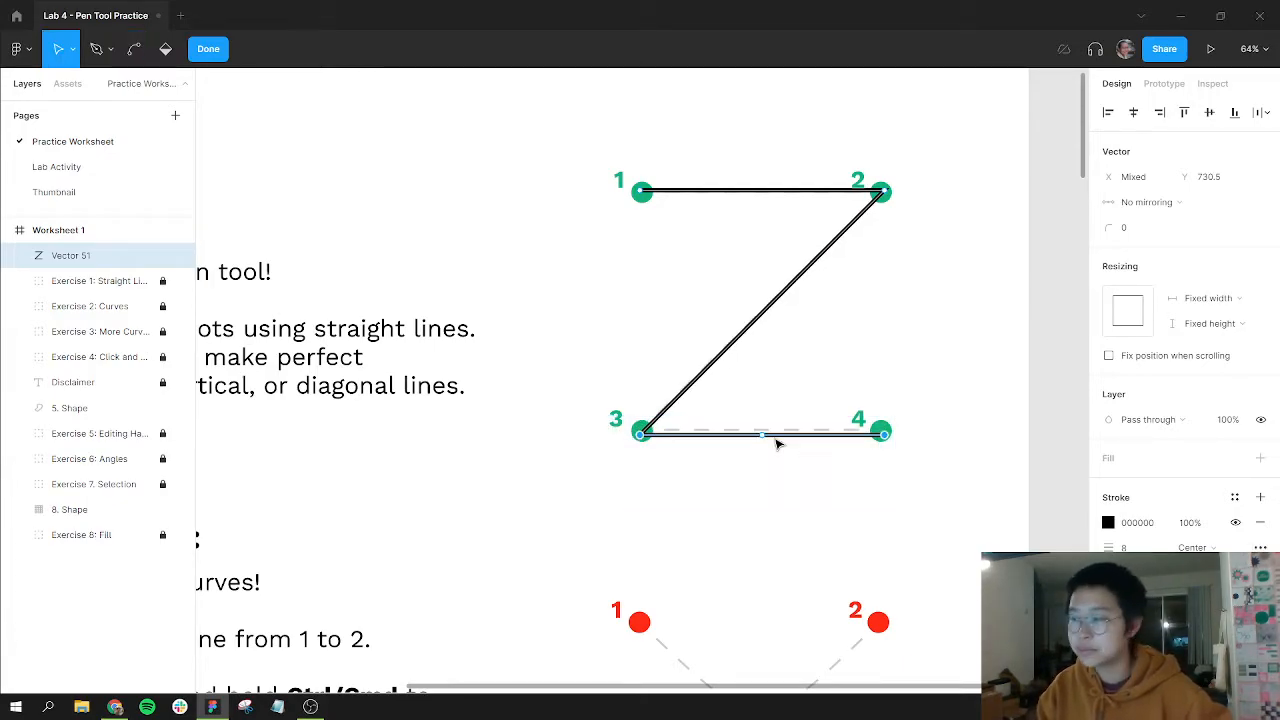
{"action": "left_click_drag", "start_coordinate": [775, 437], "coordinate": [775, 437]}
{"action": "left_click", "coordinate": [636, 245]}
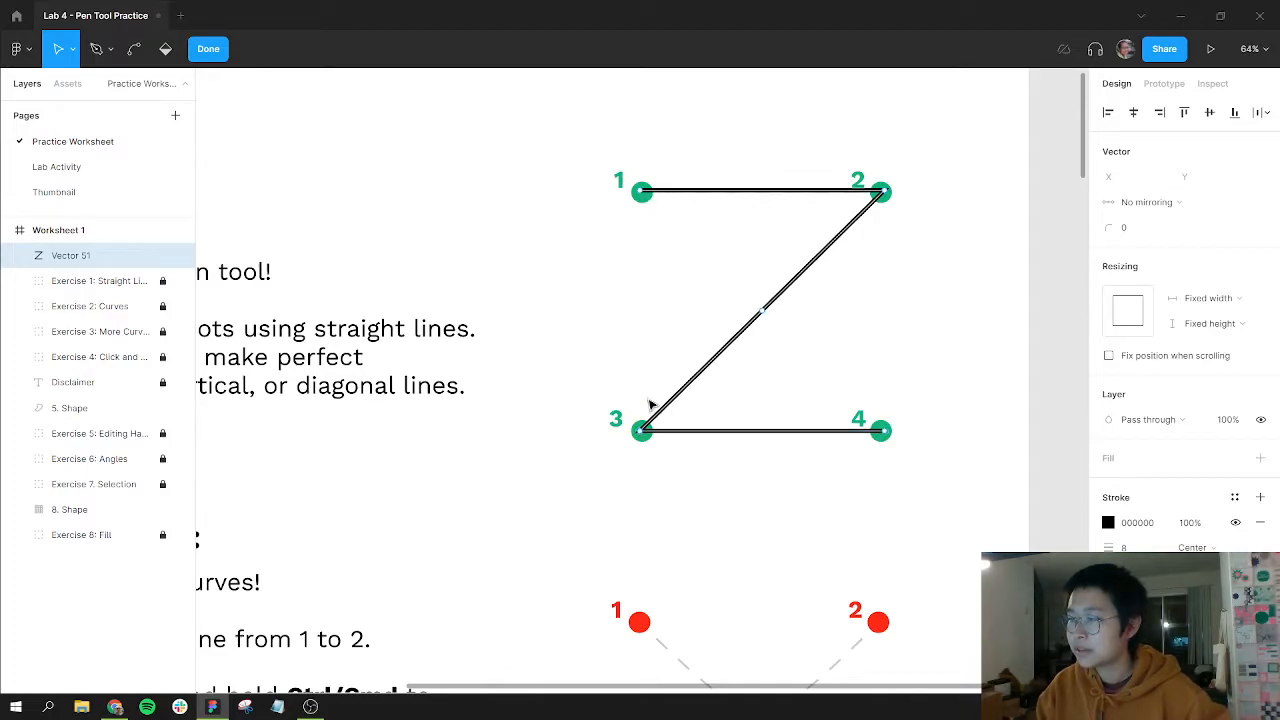
Marquee-select the two nodes at points 3 and 4 of the Z-shaped path.
{"action": "left_click_drag", "start_coordinate": [529, 422], "coordinate": [993, 534]}
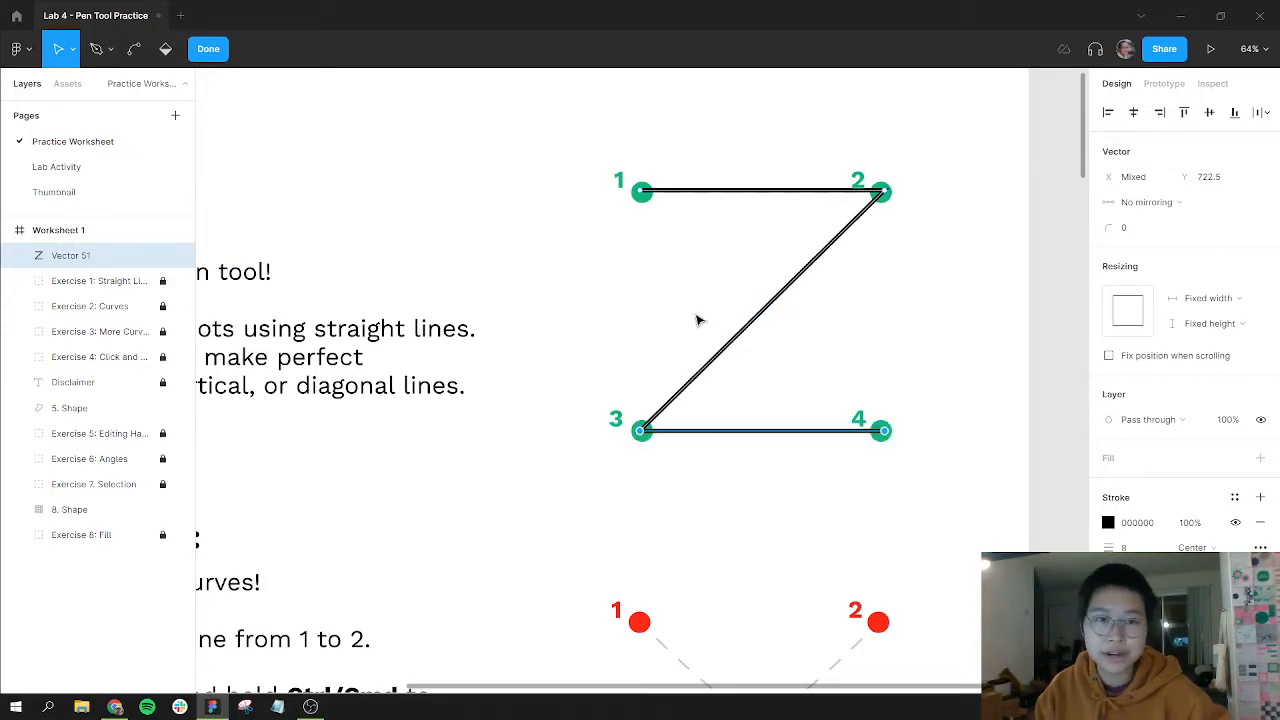
{"action": "left_click_drag", "start_coordinate": [585, 312], "coordinate": [973, 519]}
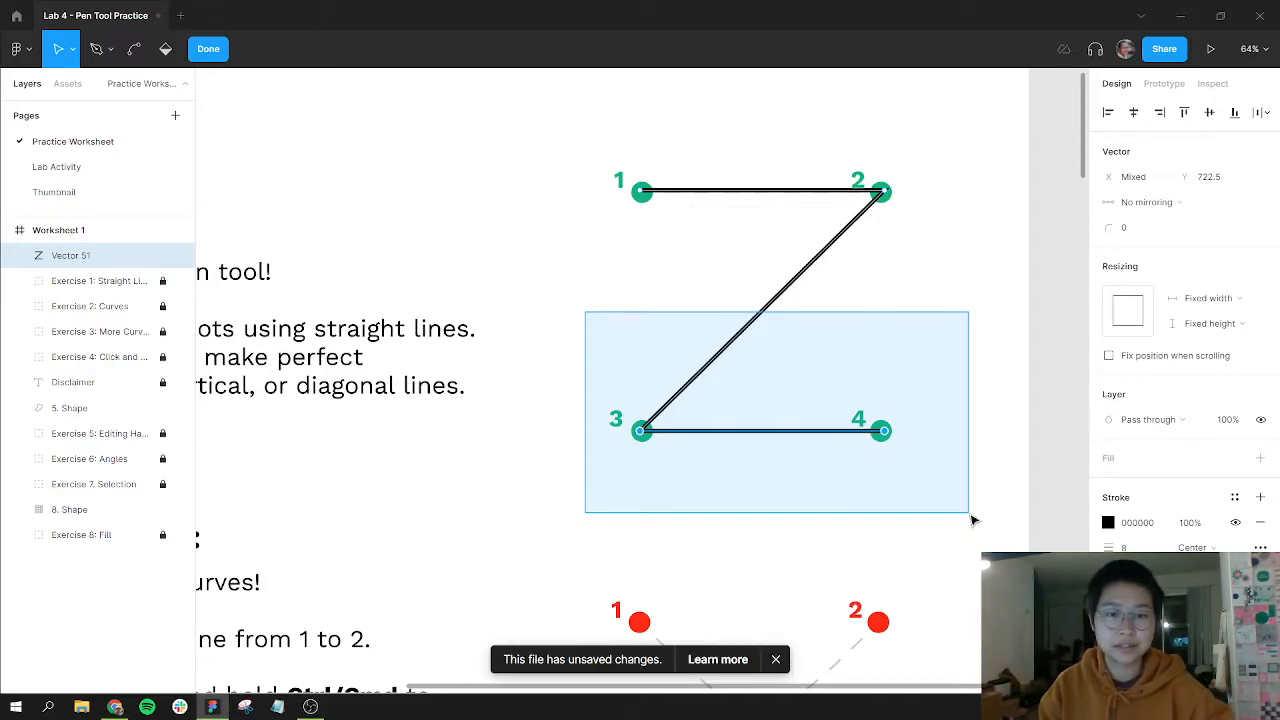
{"action": "left_click_drag", "start_coordinate": [974, 519], "coordinate": [974, 519]}
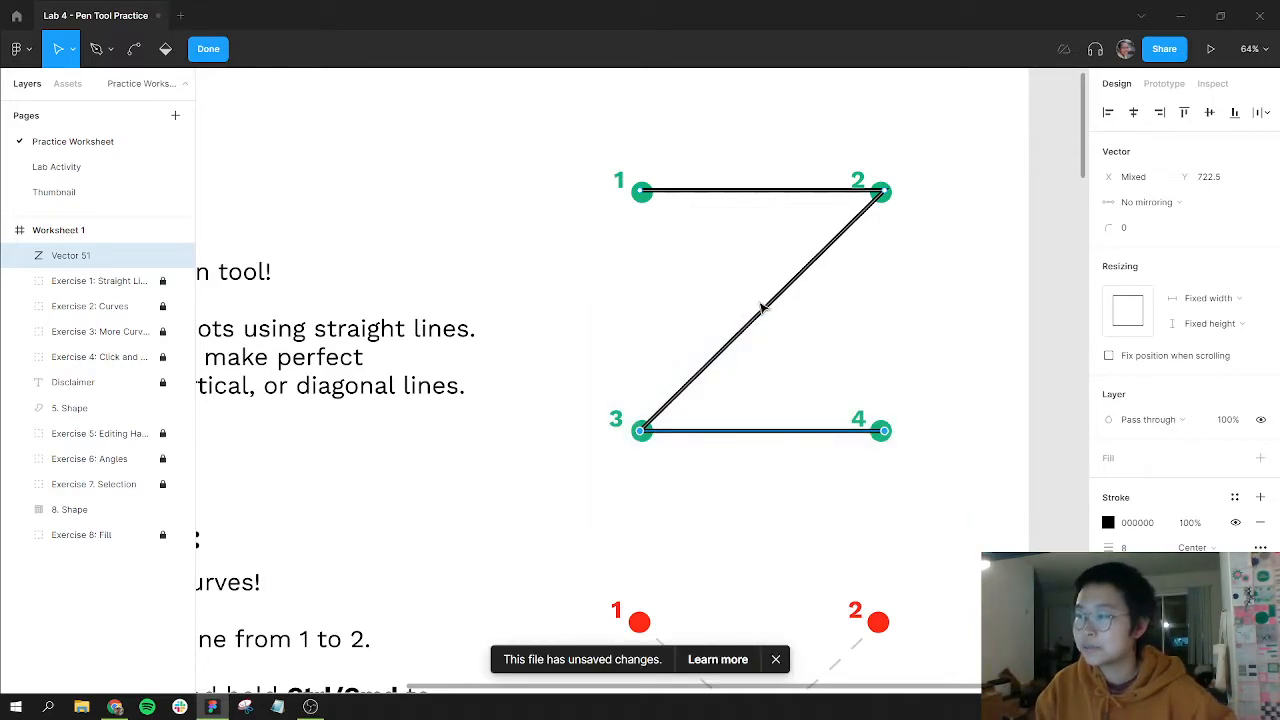
{"action": "left_click_drag", "start_coordinate": [537, 350], "coordinate": [930, 547]}
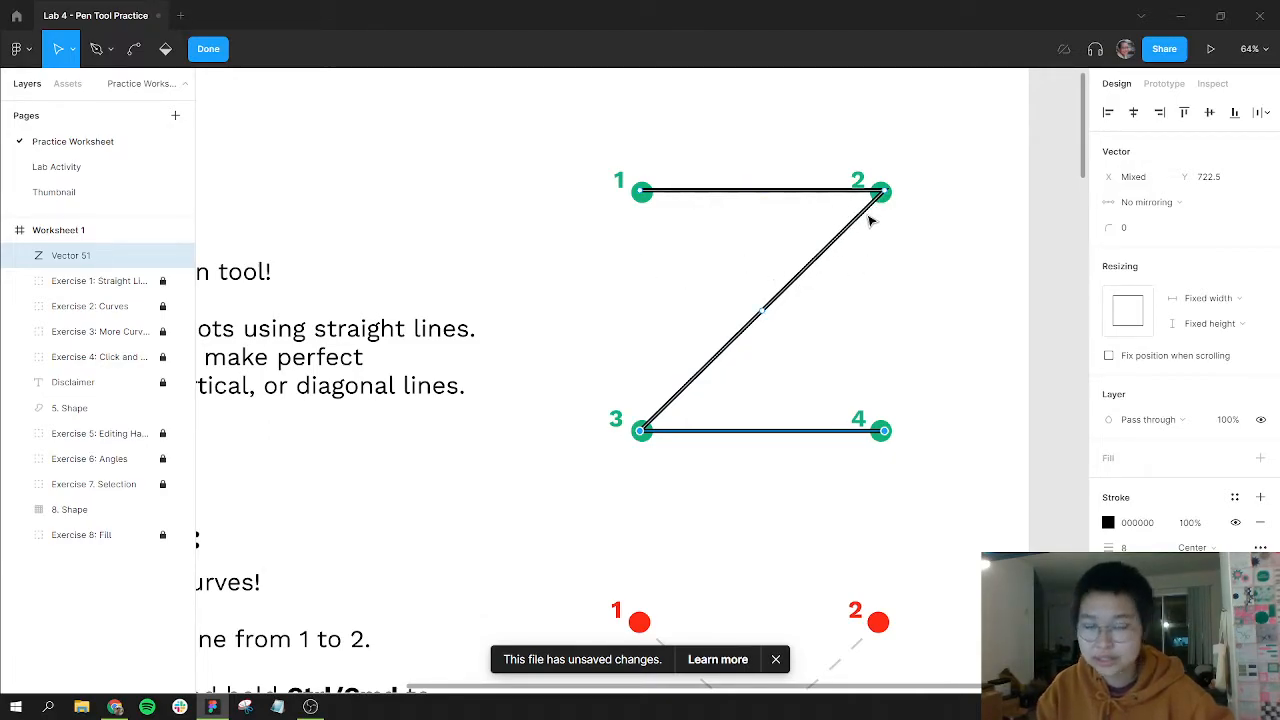
Marquee-select all four nodes of the Z-shaped path, and clear the selection.
{"action": "left_click", "coordinate": [817, 267]}
{"action": "left_click_drag", "start_coordinate": [923, 157], "coordinate": [886, 189]}
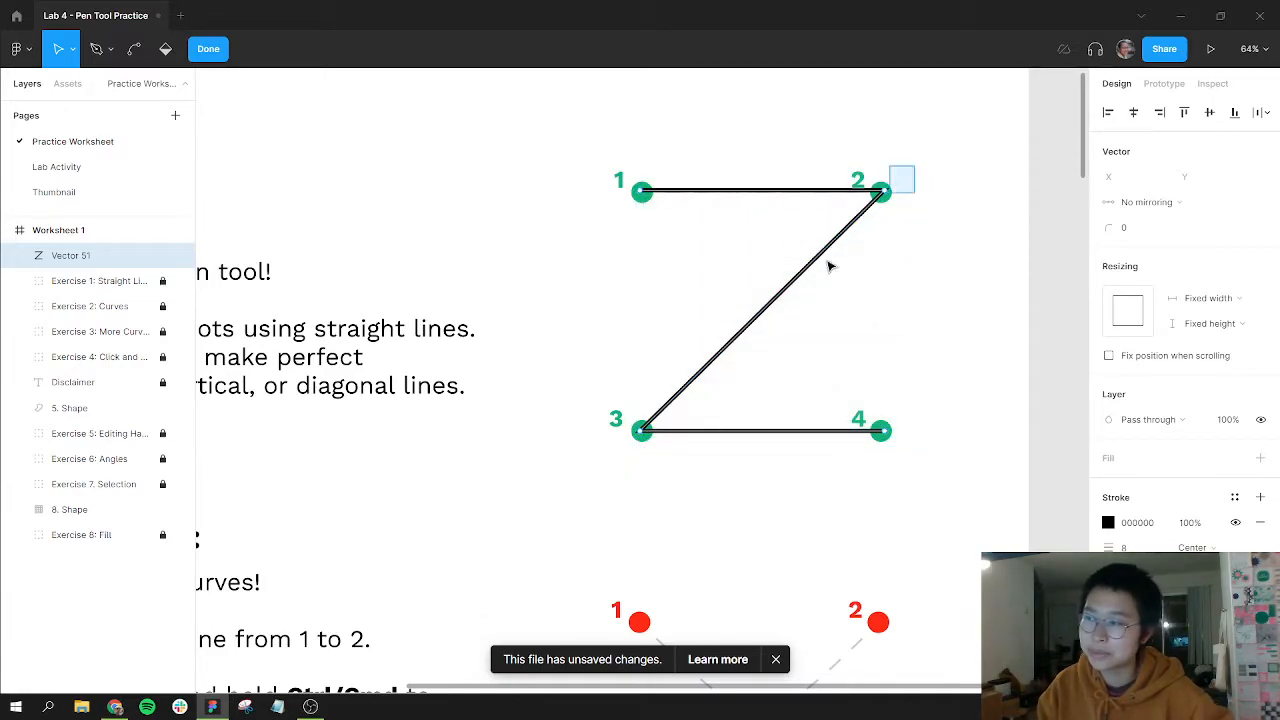
{"action": "left_click_drag", "start_coordinate": [652, 453], "coordinate": [612, 468]}
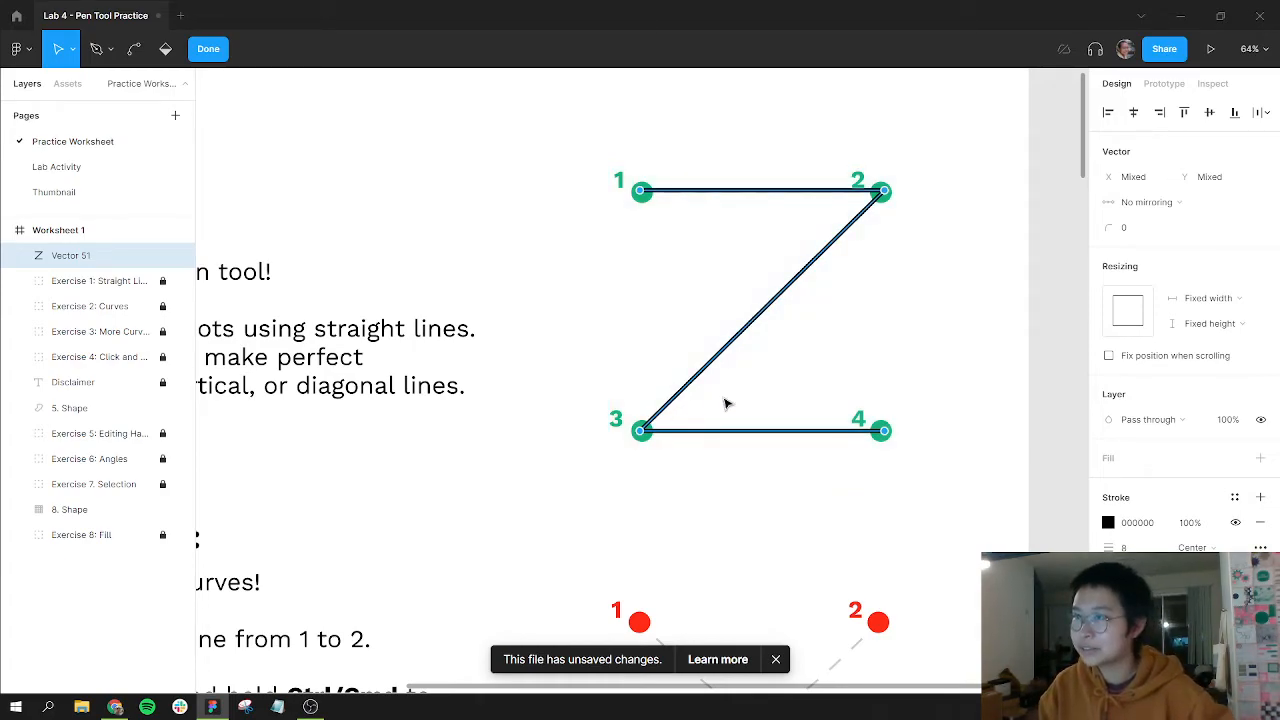
{"action": "left_click", "coordinate": [838, 324]}
Select the segment between points 3 and 4 and add the diagonal segment to the selection.
{"action": "left_click", "coordinate": [760, 430]}
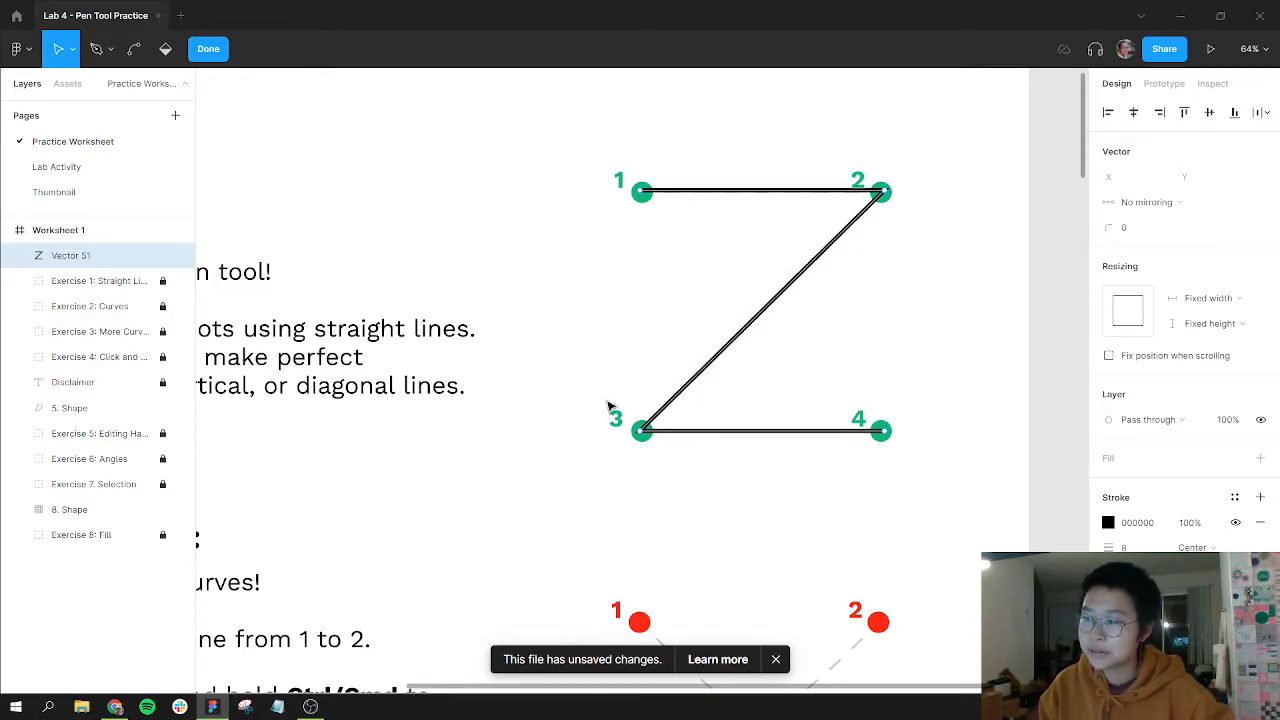
{"action": "left_click", "coordinate": [837, 432]}
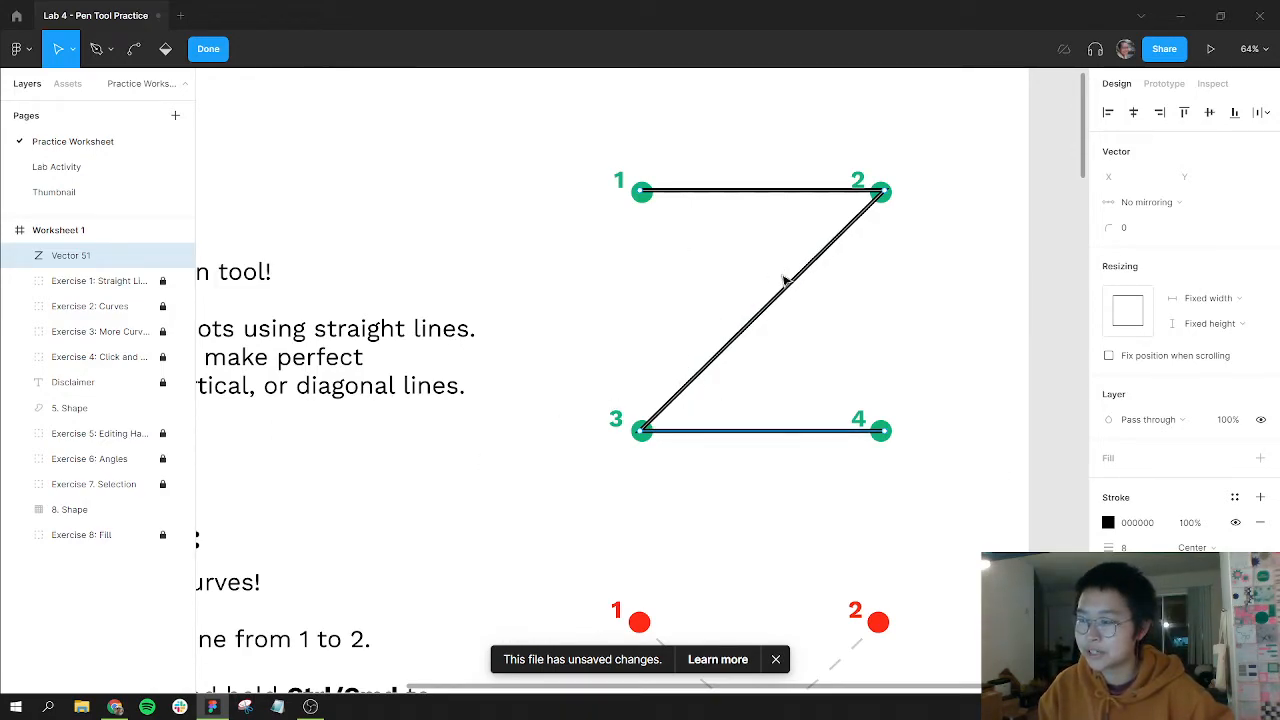
{"action": "left_click", "coordinate": [790, 284], "text": "shift"}
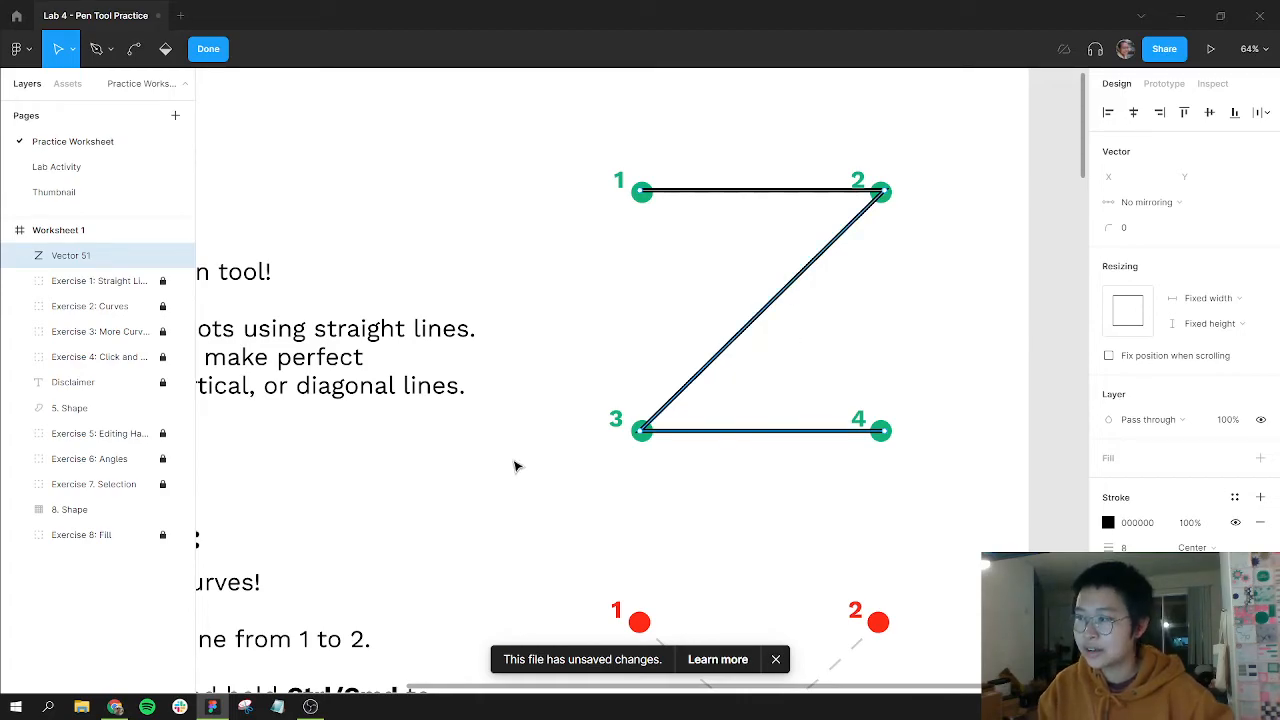
Try moving the selected diagonal and bottom segments of the Z-shaped path down and to the left, and undo the move.
{"action": "left_click_drag", "start_coordinate": [677, 432], "coordinate": [569, 495]}
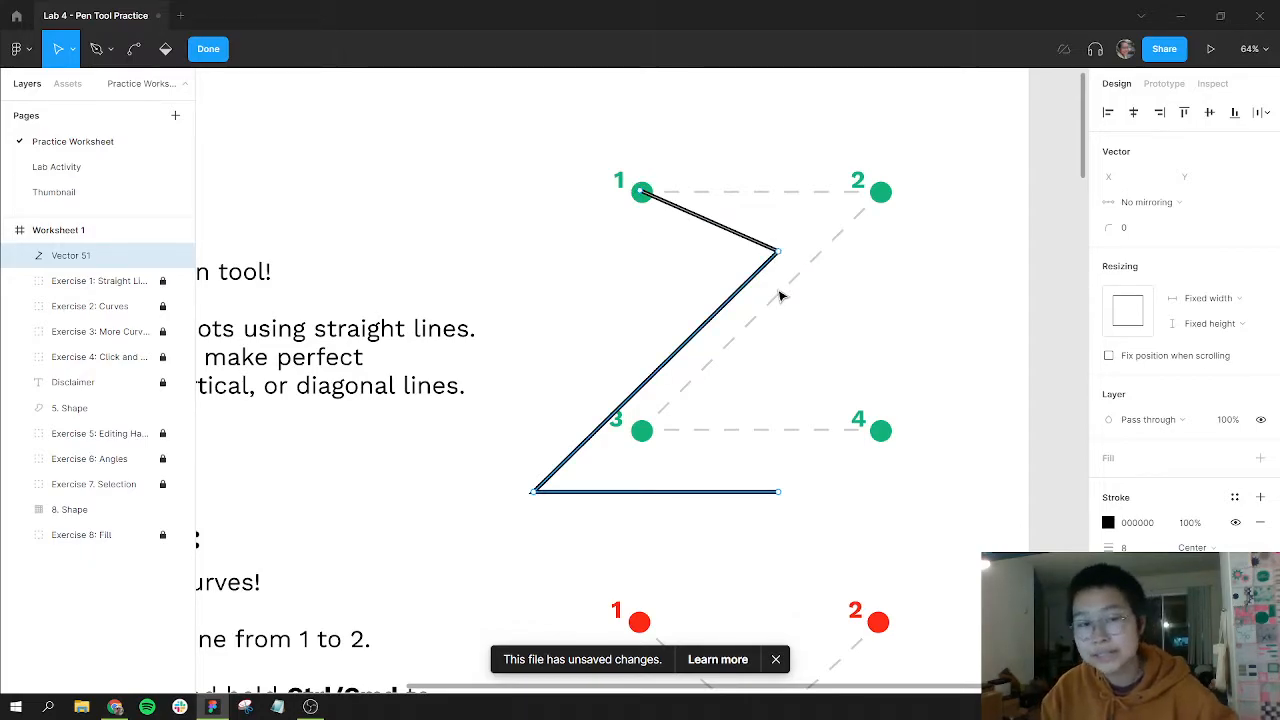
{"action": "key", "text": "ctrl+z"}
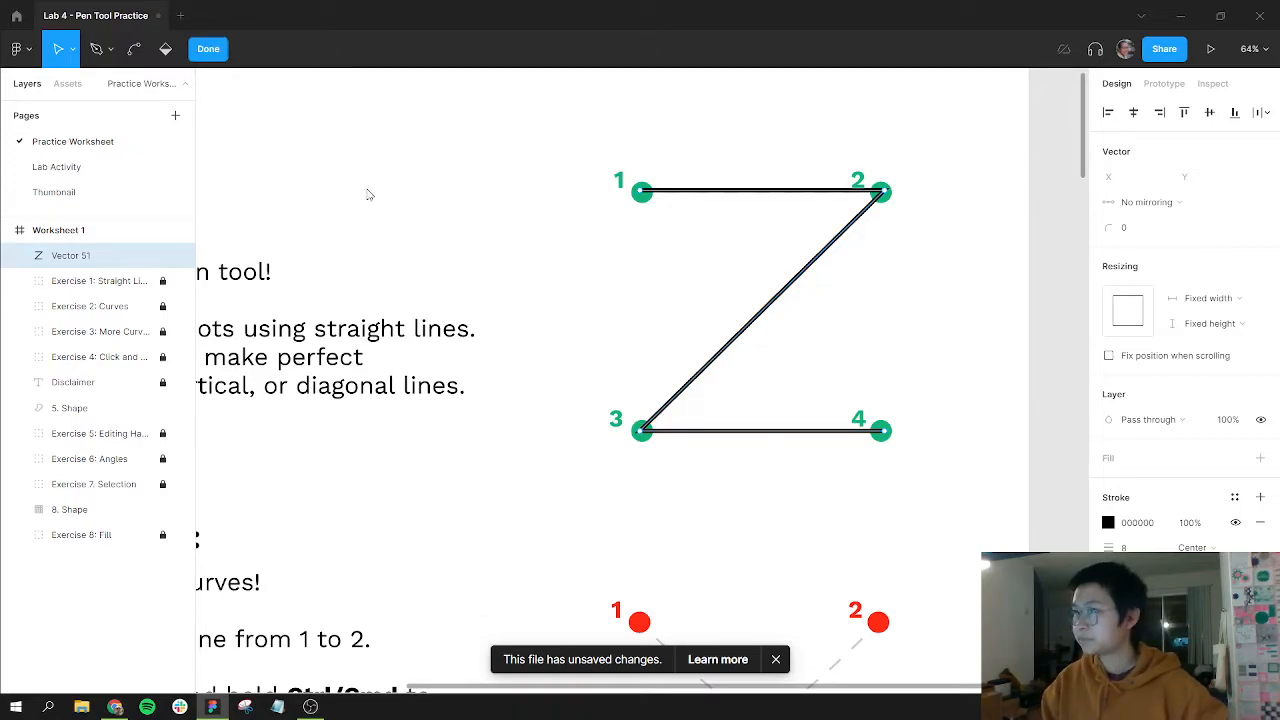
Finish editing the Z-shaped path and dismiss the notice about unsaved changes.
{"action": "key", "text": "Escape"}
{"action": "key", "text": "Escape"}
{"action": "left_click_drag", "start_coordinate": [757, 474], "coordinate": [834, 358]}
{"action": "left_click", "coordinate": [776, 659]}
Draw a straight line with the Pen tool from point 1 to point 2 of Exercise 2, ending the path there.
{"action": "scroll", "coordinate": [680, 455], "scroll_direction": "up", "scroll_amount": 3}
{"action": "left_click_drag", "start_coordinate": [655, 460], "coordinate": [732, 212]}
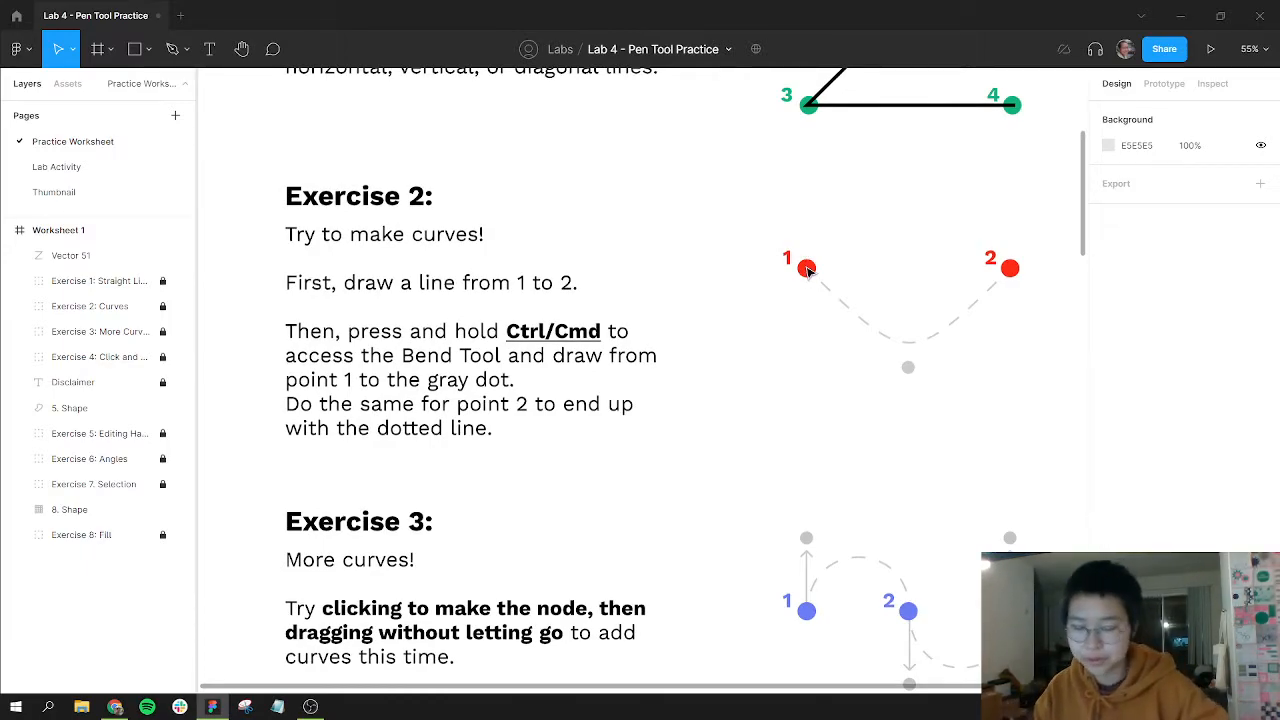
{"action": "key", "text": "p"}
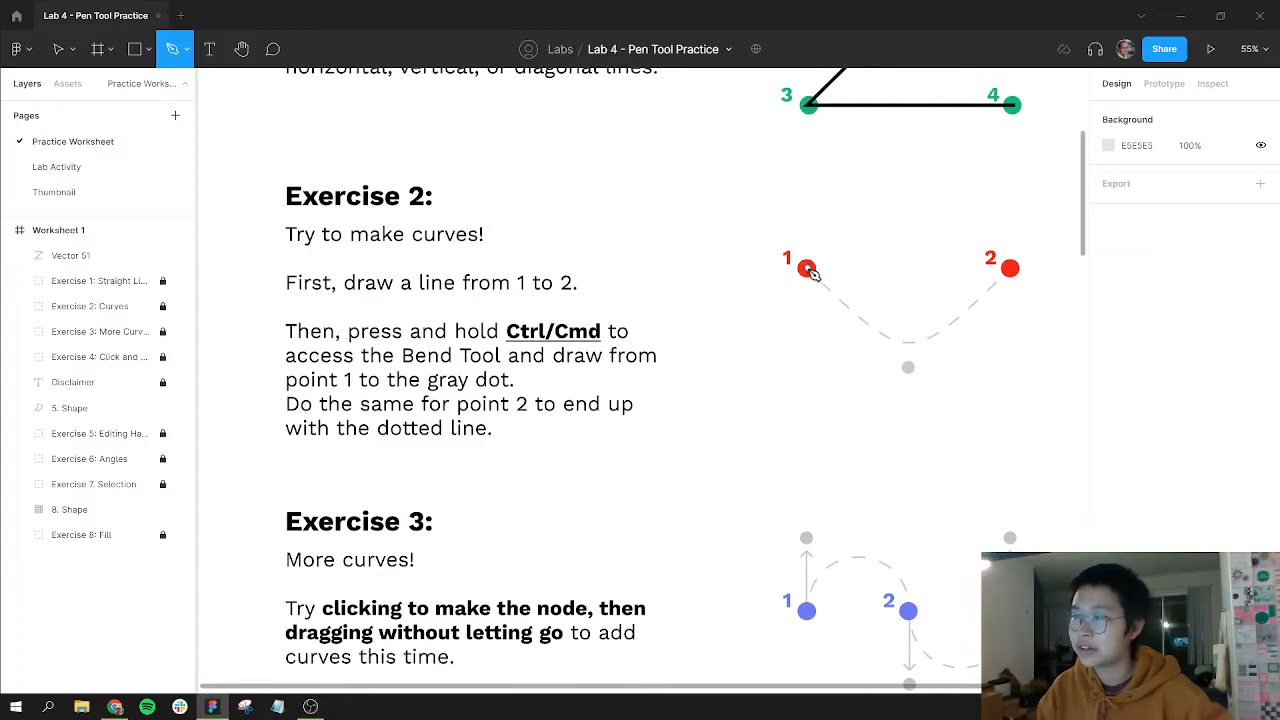
{"action": "left_click", "coordinate": [808, 268]}
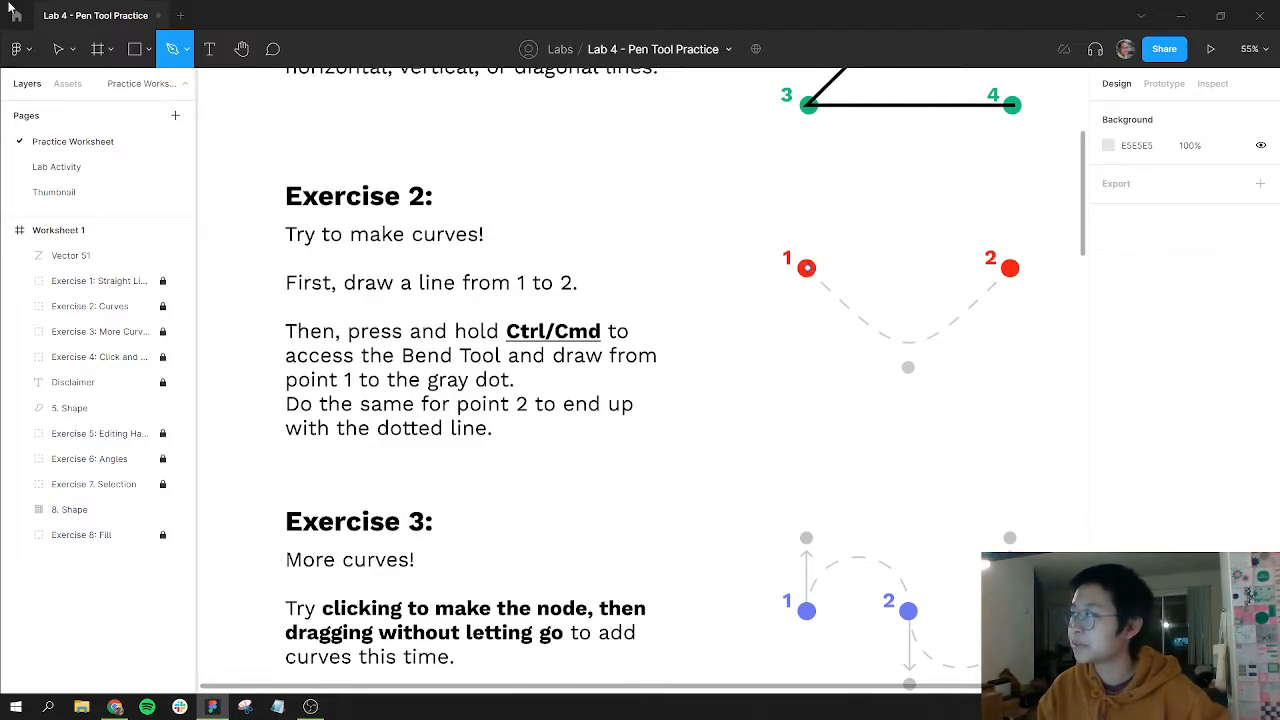
{"action": "left_click", "coordinate": [131, 59]}
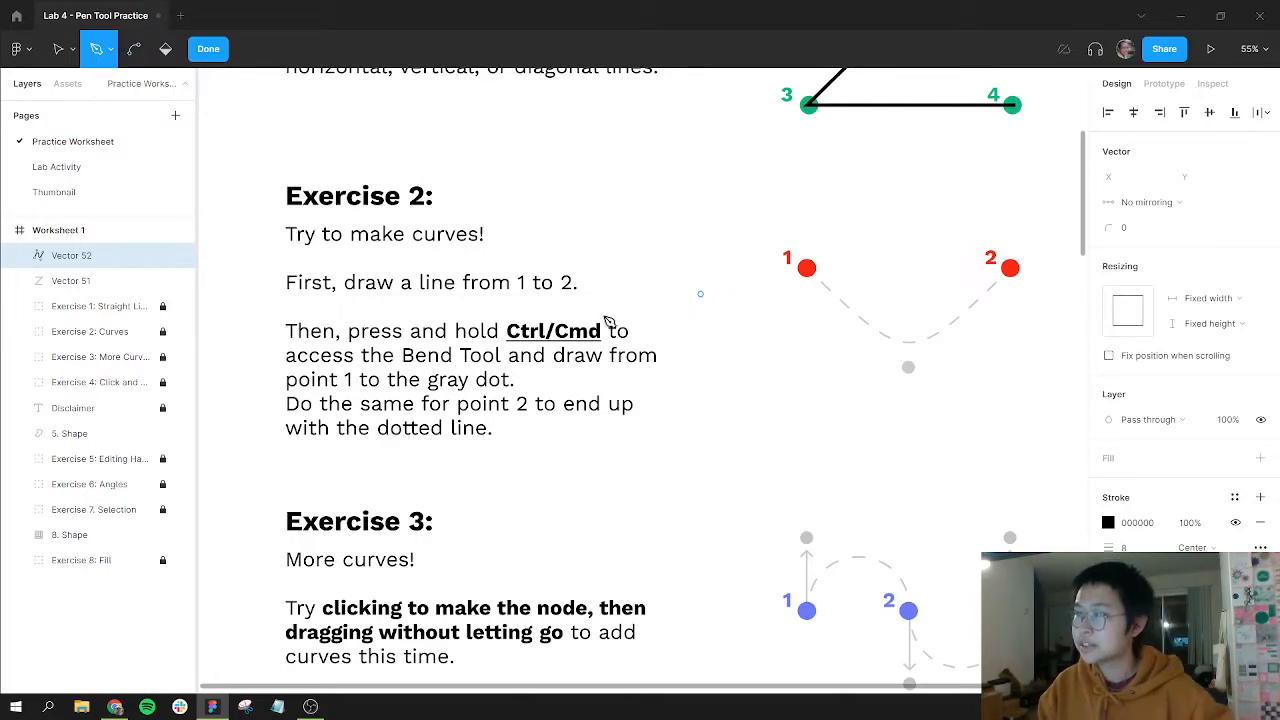
{"action": "left_click", "coordinate": [807, 269]}
{"action": "left_click", "coordinate": [1011, 269]}
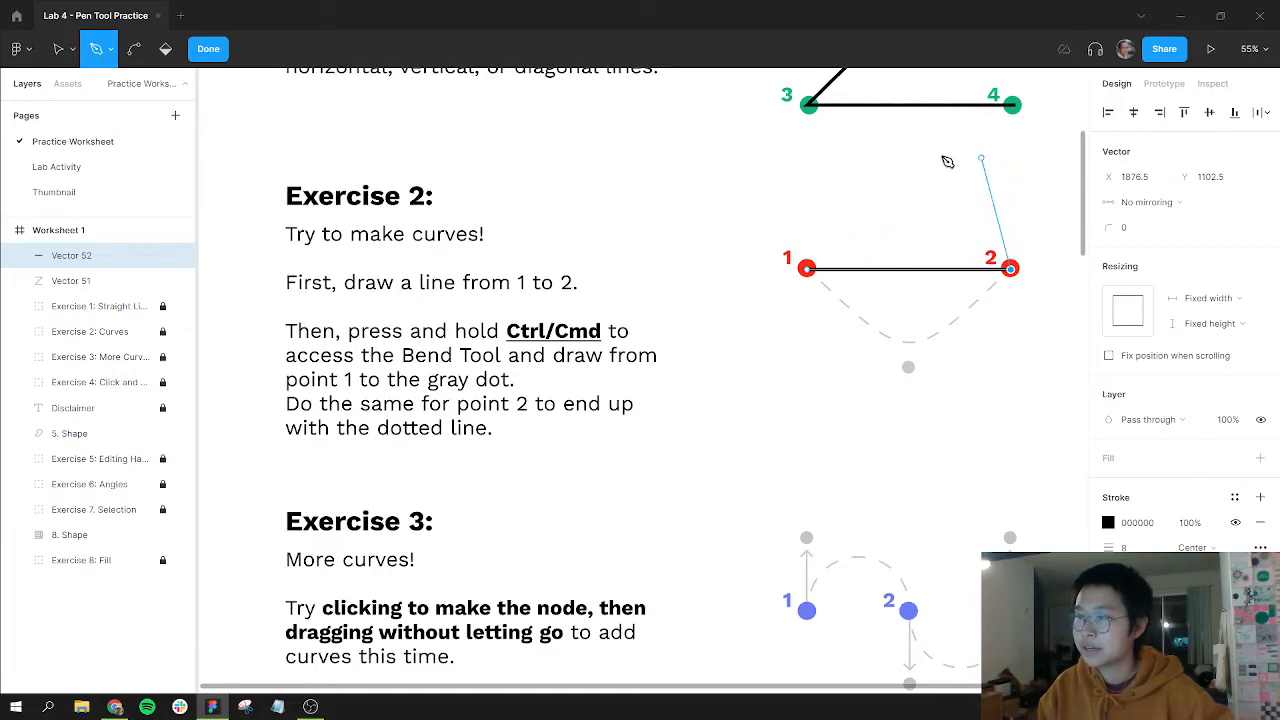
{"action": "key", "text": "Escape"}
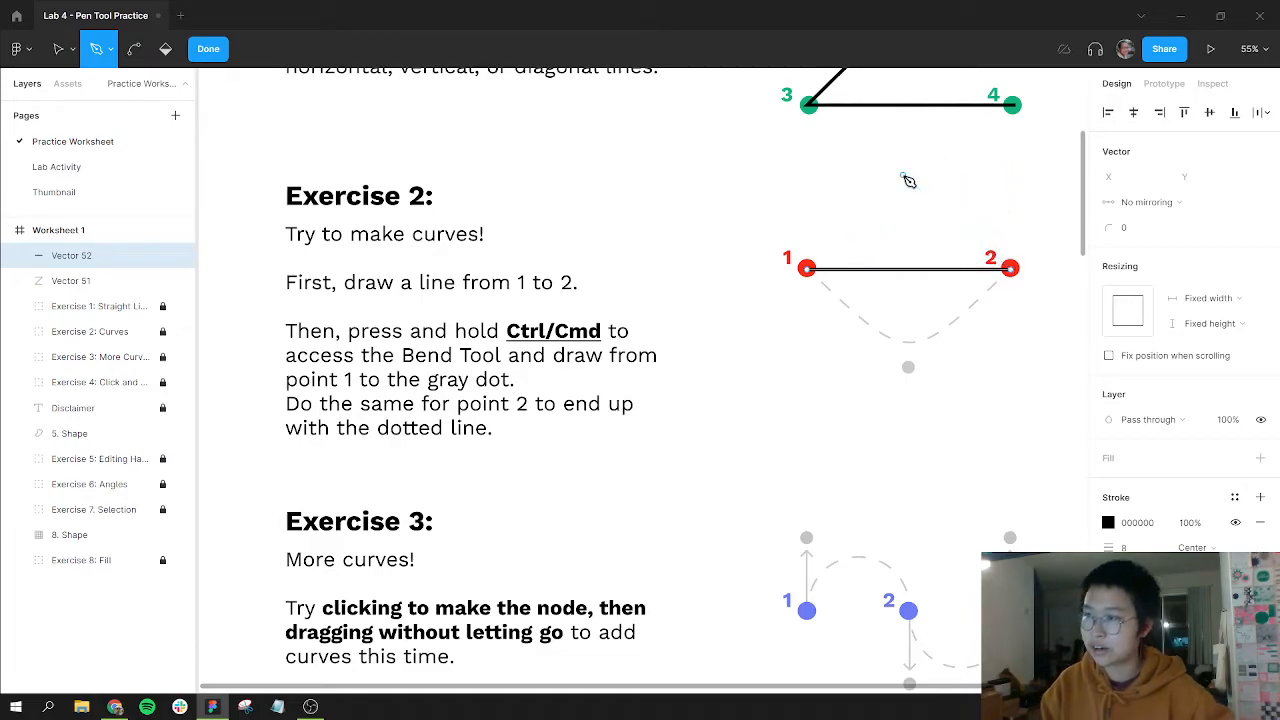
Try bending the line between points 1 and 2 downward and upward with the Bend tool, undoing each bend.
{"action": "key", "text": "ctrl"}
{"action": "left_click_drag", "start_coordinate": [913, 279], "coordinate": [914, 354]}
{"action": "key", "text": "ctrl+z"}
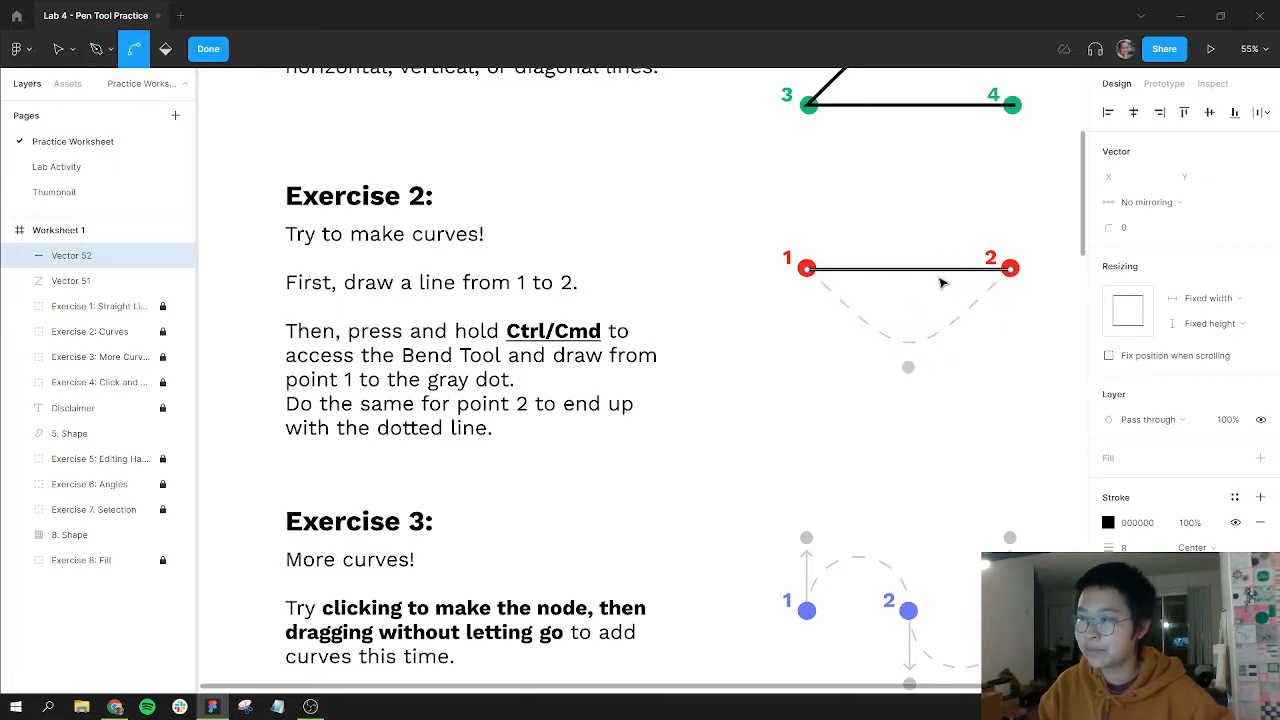
{"action": "left_click_drag", "start_coordinate": [925, 278], "coordinate": [962, 322]}
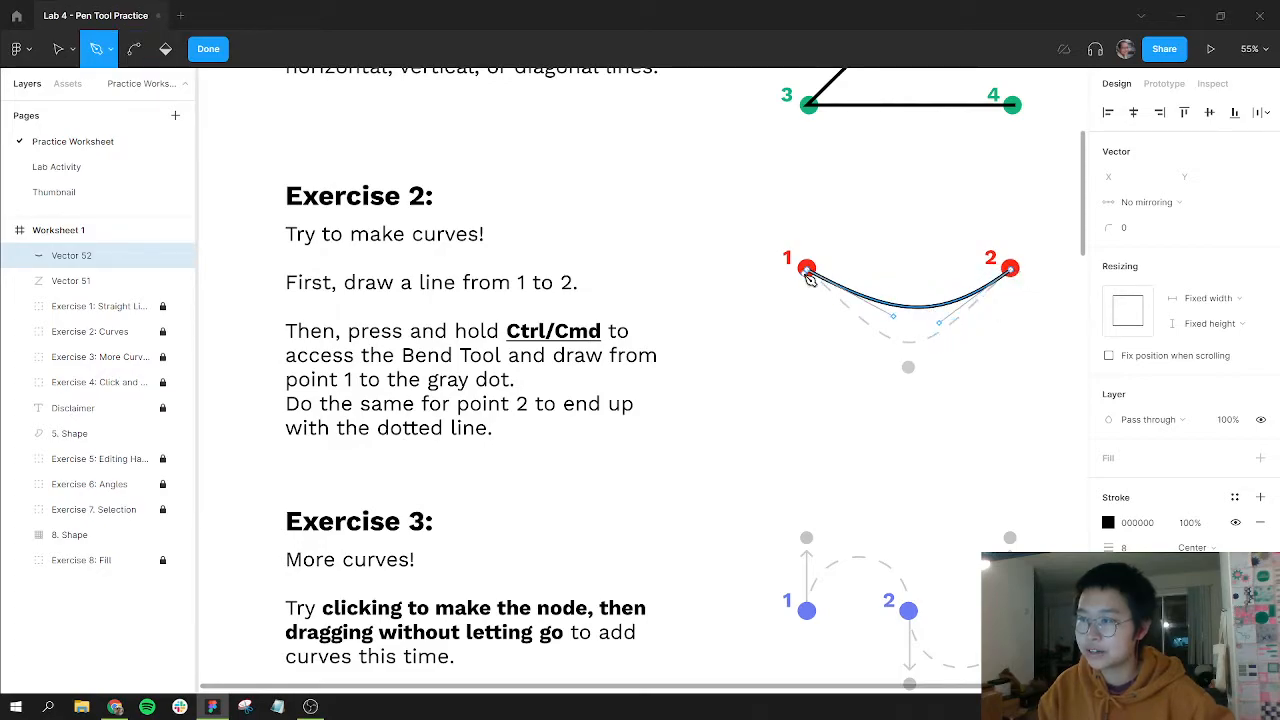
{"action": "left_click_drag", "start_coordinate": [922, 322], "coordinate": [921, 164]}
{"action": "key", "text": "ctrl+z"}
{"action": "key", "text": "ctrl+z"}
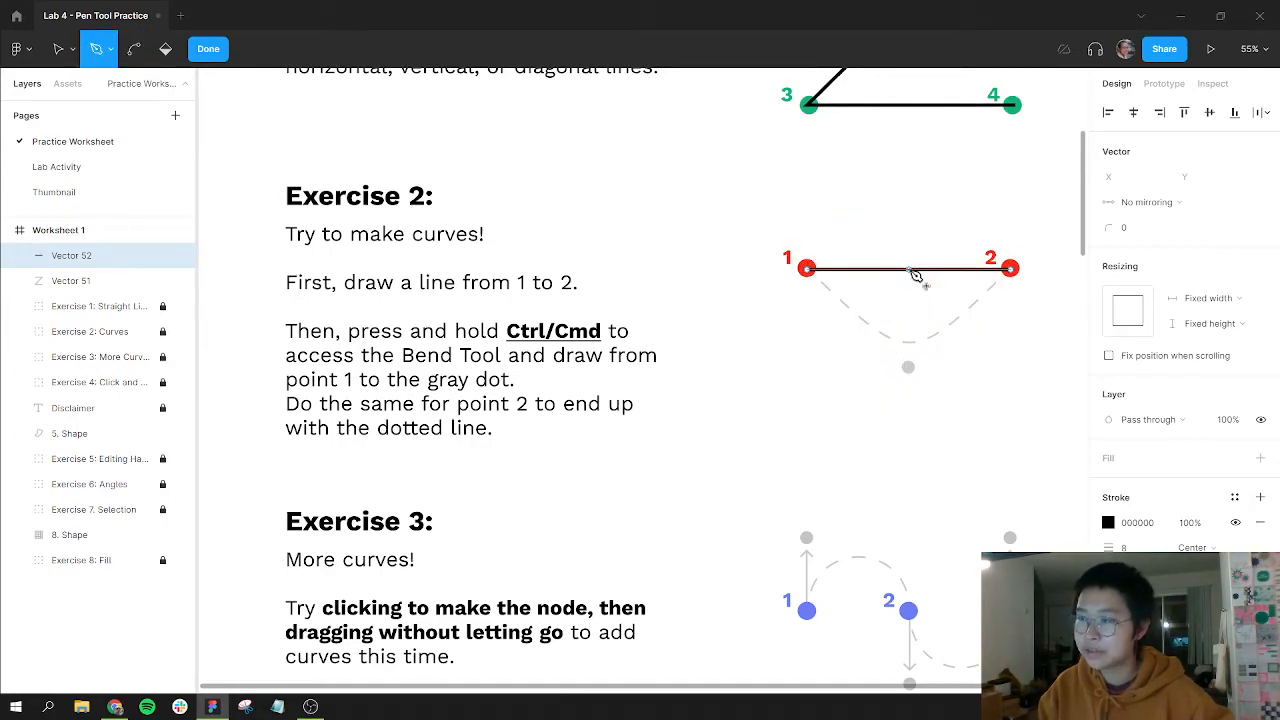
Try pulling the line's midpoint down to the gray dot as a corner node without bending, and undo it.
{"action": "left_click_drag", "start_coordinate": [918, 277], "coordinate": [919, 310]}
{"action": "key", "text": "ctrl+z"}
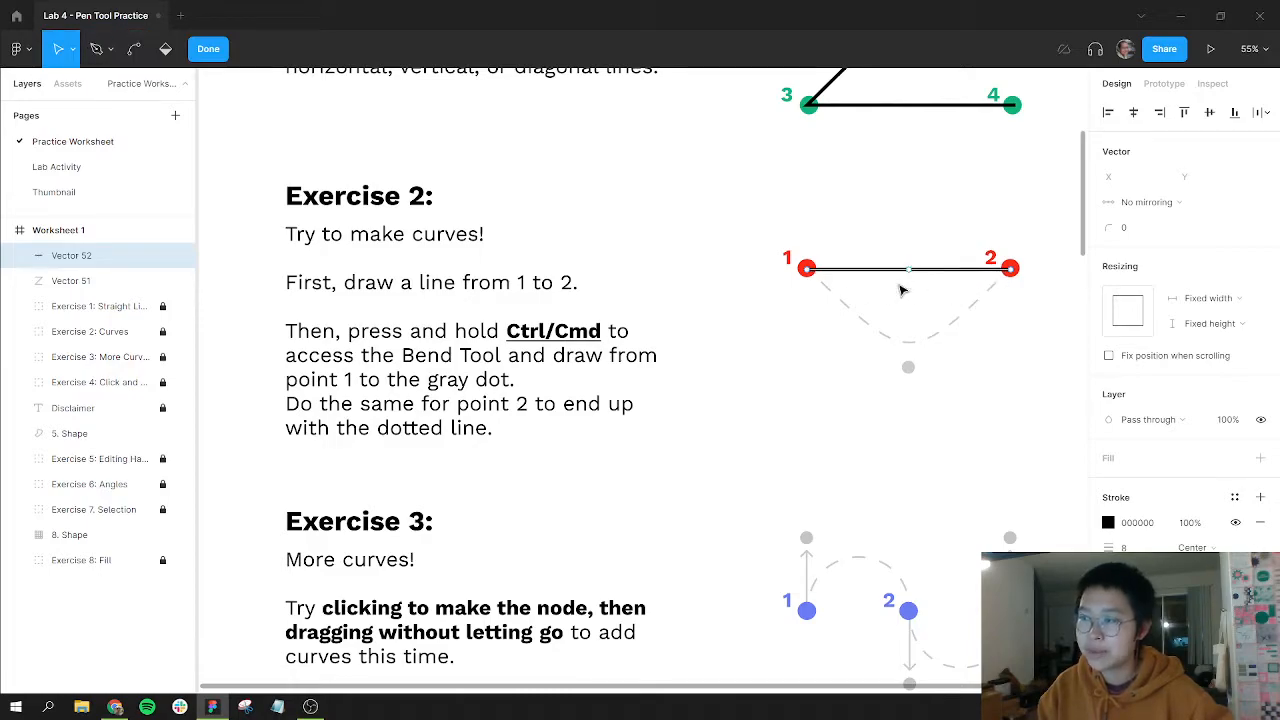
{"action": "left_click_drag", "start_coordinate": [916, 277], "coordinate": [916, 375]}
{"action": "key", "text": "ctrl"}
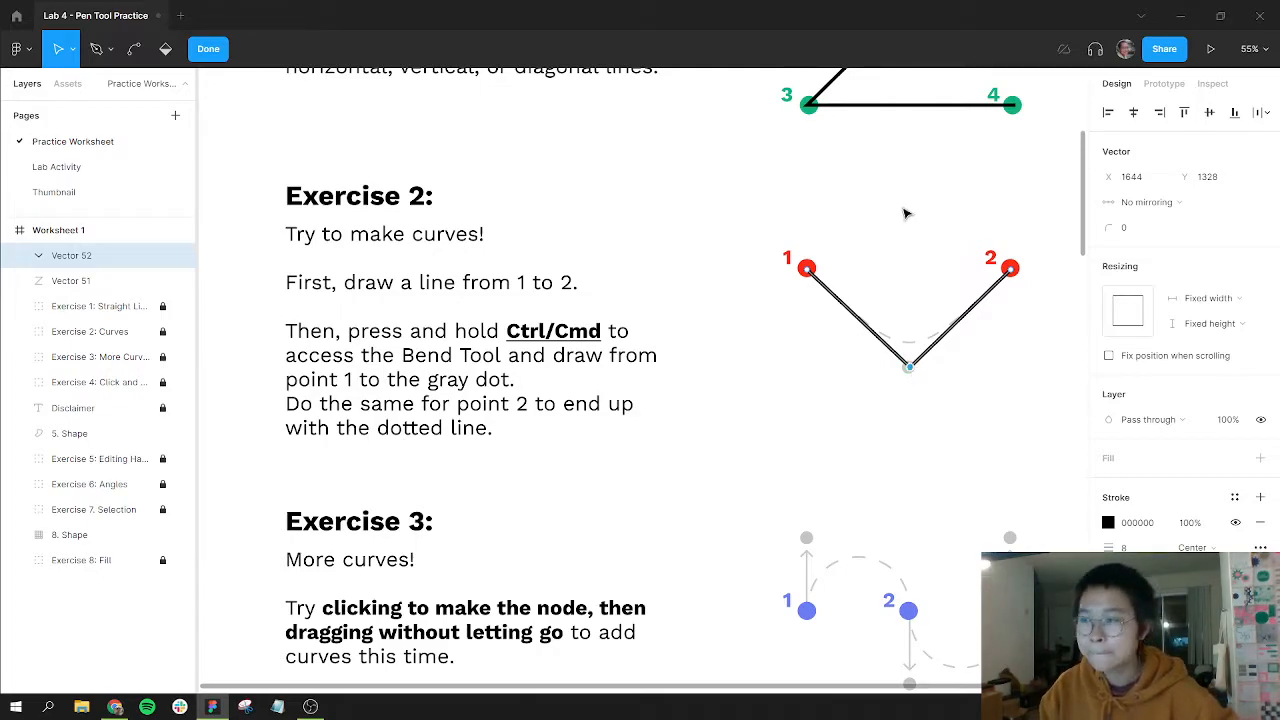
{"action": "key", "text": "ctrl+z"}
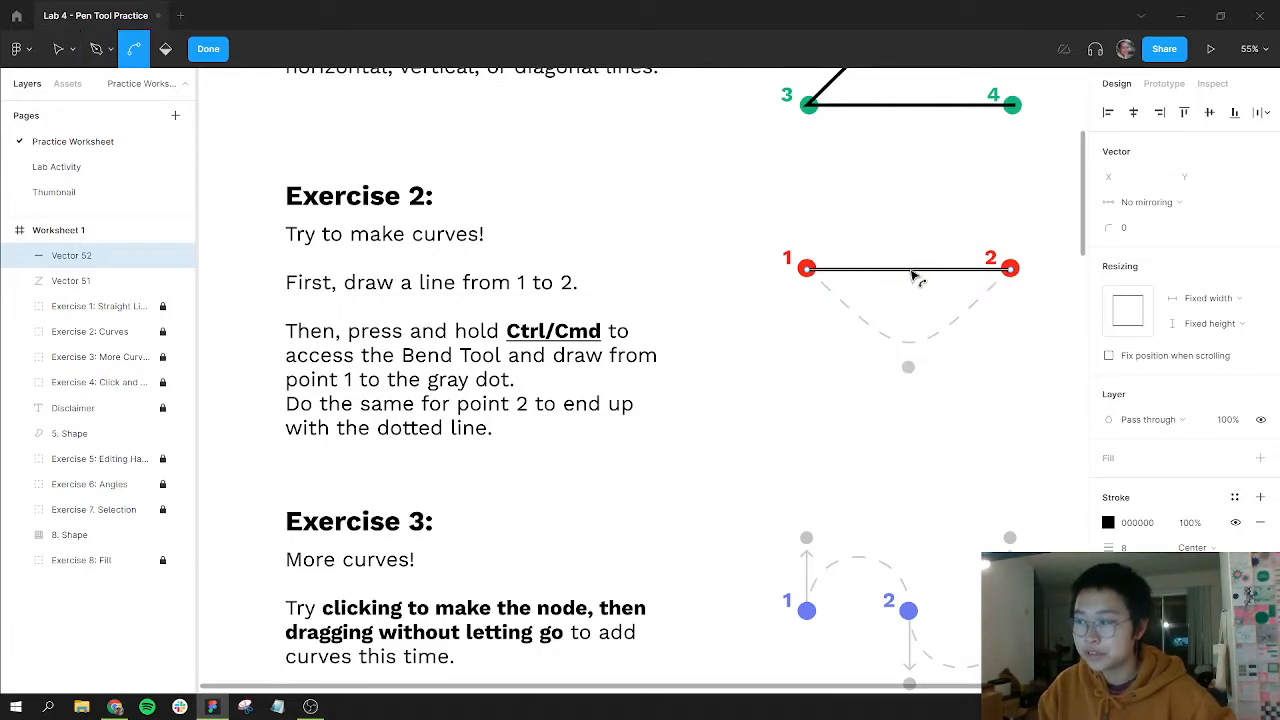
Try bending the middle of the Exercise 2 line down to the gray dot, undoing each attempt.
{"action": "left_click_drag", "start_coordinate": [912, 276], "coordinate": [913, 372]}
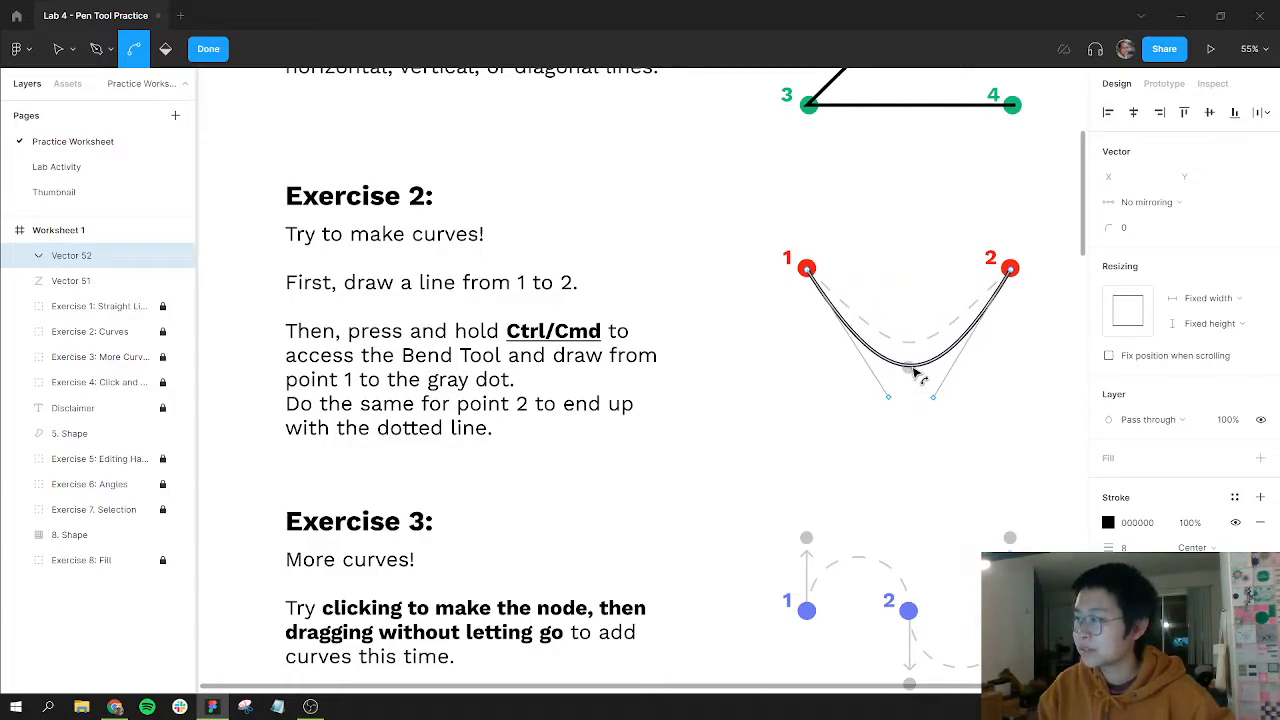
{"action": "key", "text": "ctrl+z"}
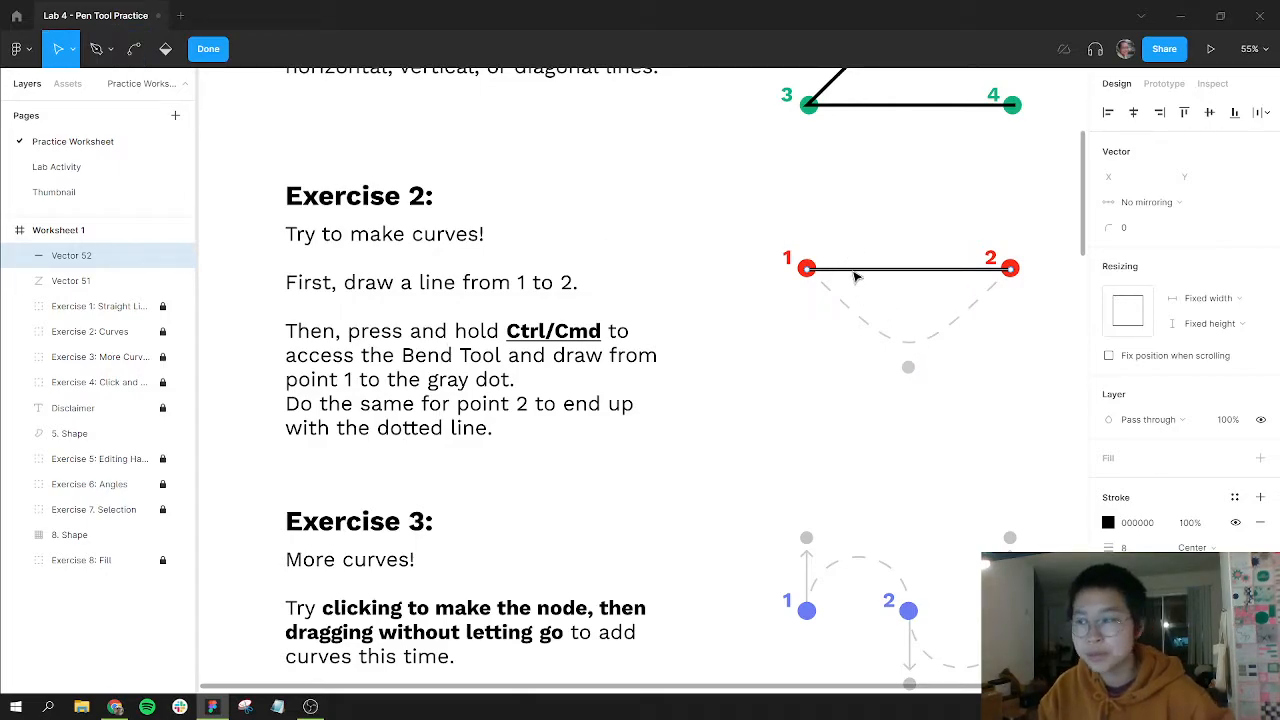
{"action": "left_click_drag", "start_coordinate": [926, 280], "coordinate": [916, 363]}
{"action": "key", "text": "ctrl+z"}
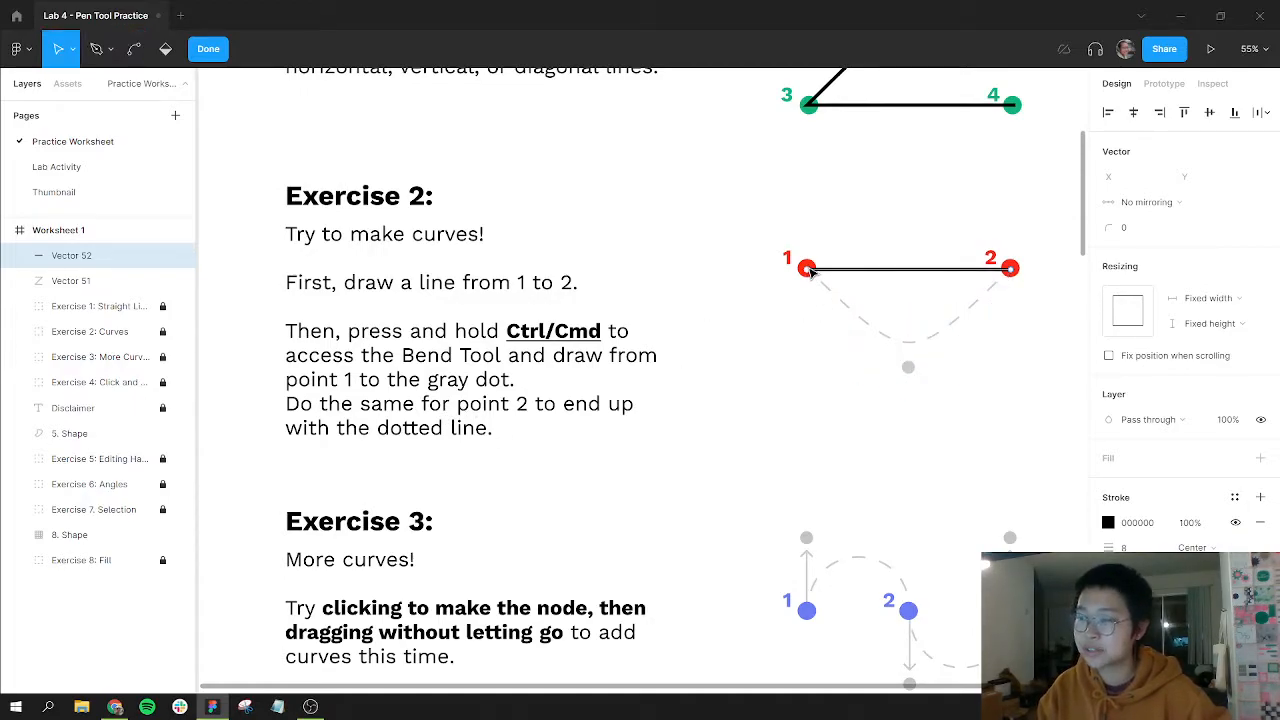
Try bending the Exercise 2 line from off-centre spots toward point 2, undoing each bend.
{"action": "key", "text": "ctrl"}
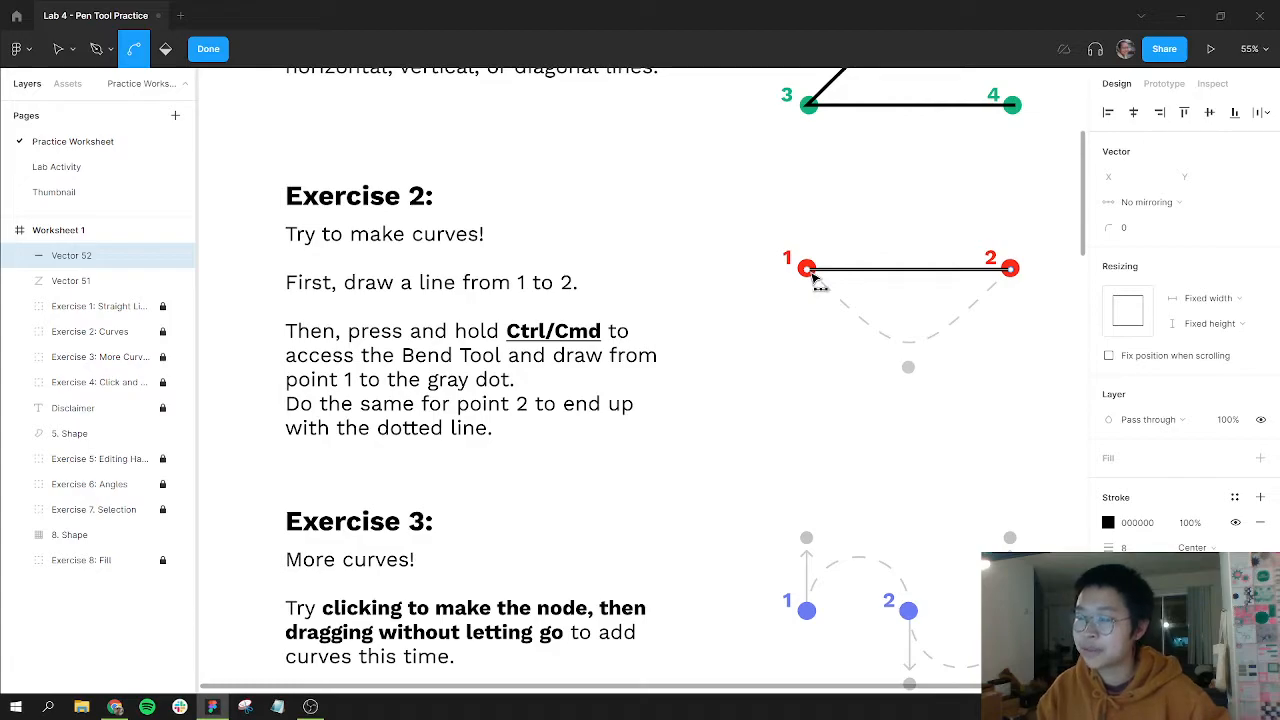
{"action": "key", "text": "ctrl"}
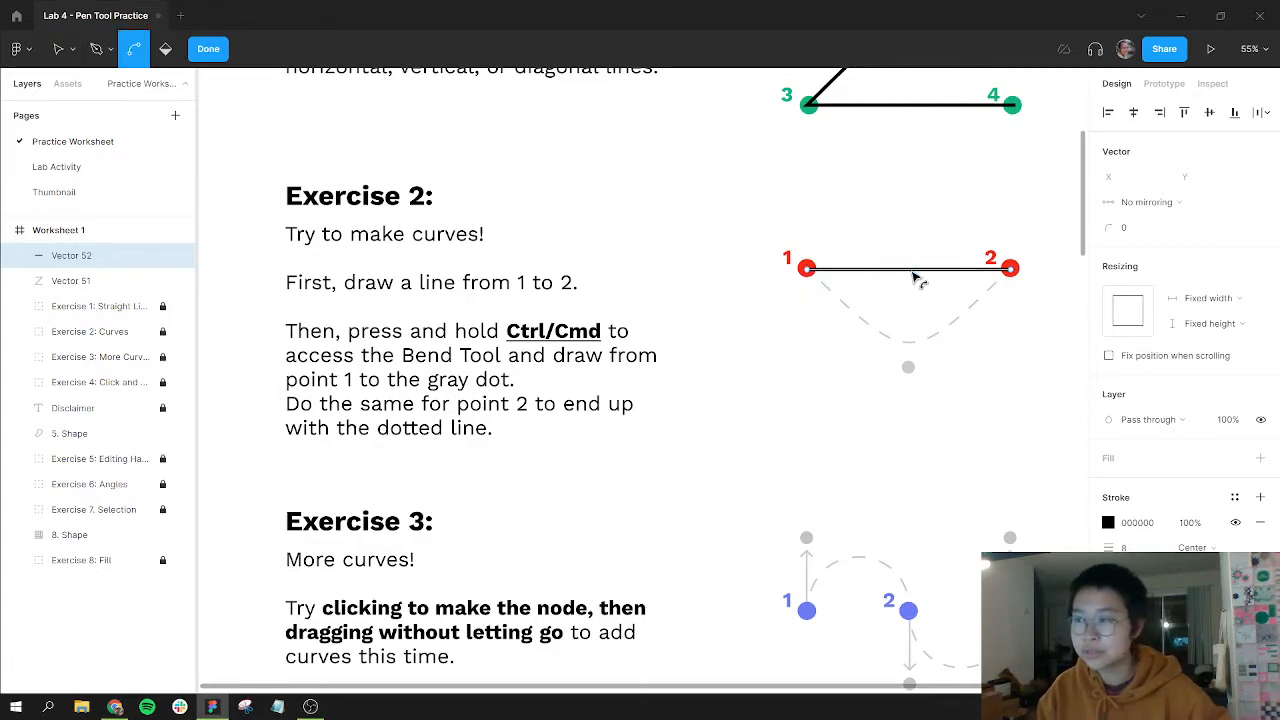
{"action": "mouse_move", "coordinate": [931, 318]}
{"action": "left_mouse_down"}
{"action": "mouse_move", "coordinate": [914, 343]}
{"action": "mouse_move", "coordinate": [938, 333]}
{"action": "left_mouse_up"}
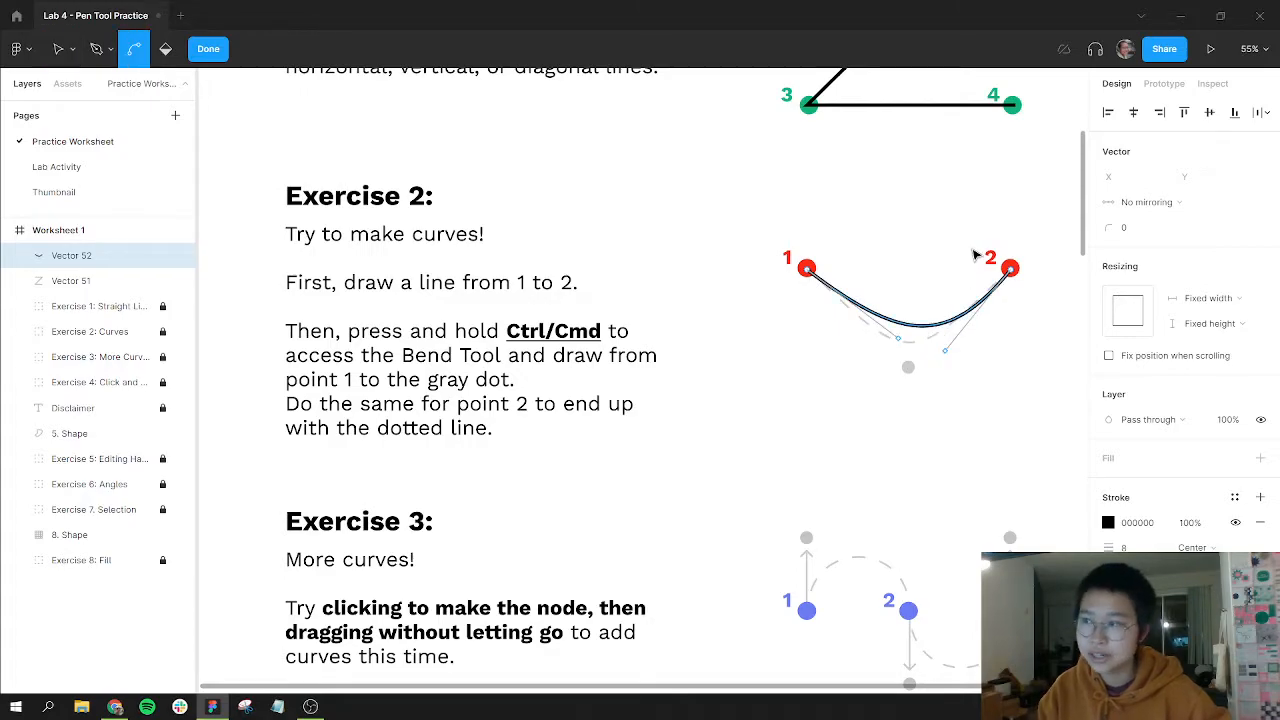
{"action": "key", "text": "ctrl+z"}
{"action": "left_click_drag", "start_coordinate": [971, 275], "coordinate": [966, 366]}
{"action": "key", "text": "ctrl+z"}
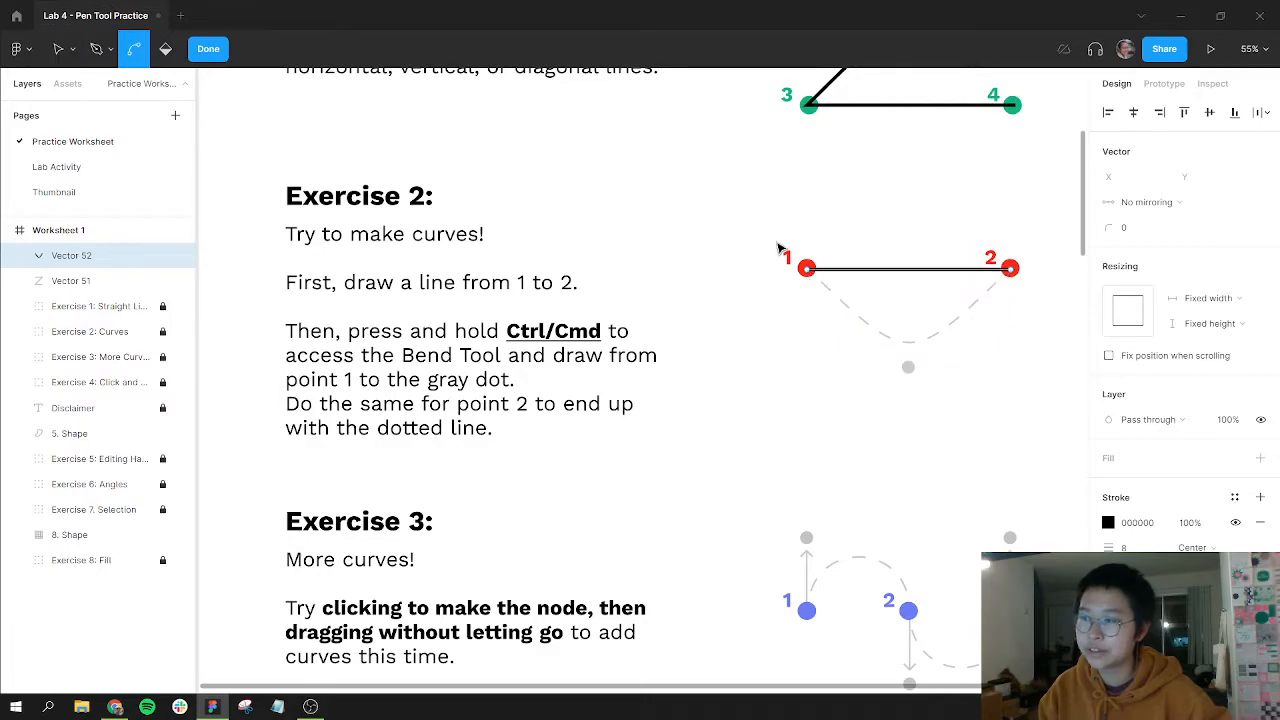
Try bending the line from a spot near point 1 and from its midpoint onto the dashed guide, undoing each bend.
{"action": "left_click_drag", "start_coordinate": [852, 277], "coordinate": [925, 420]}
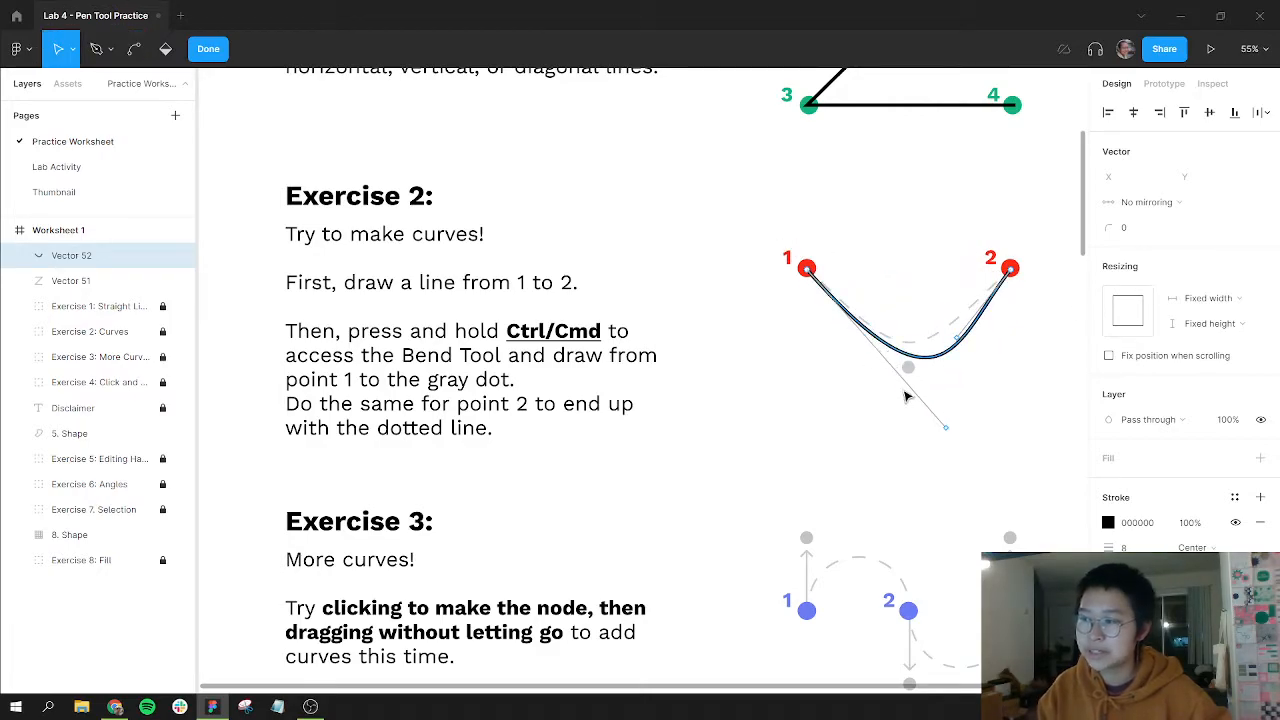
{"action": "key", "text": "ctrl+z"}
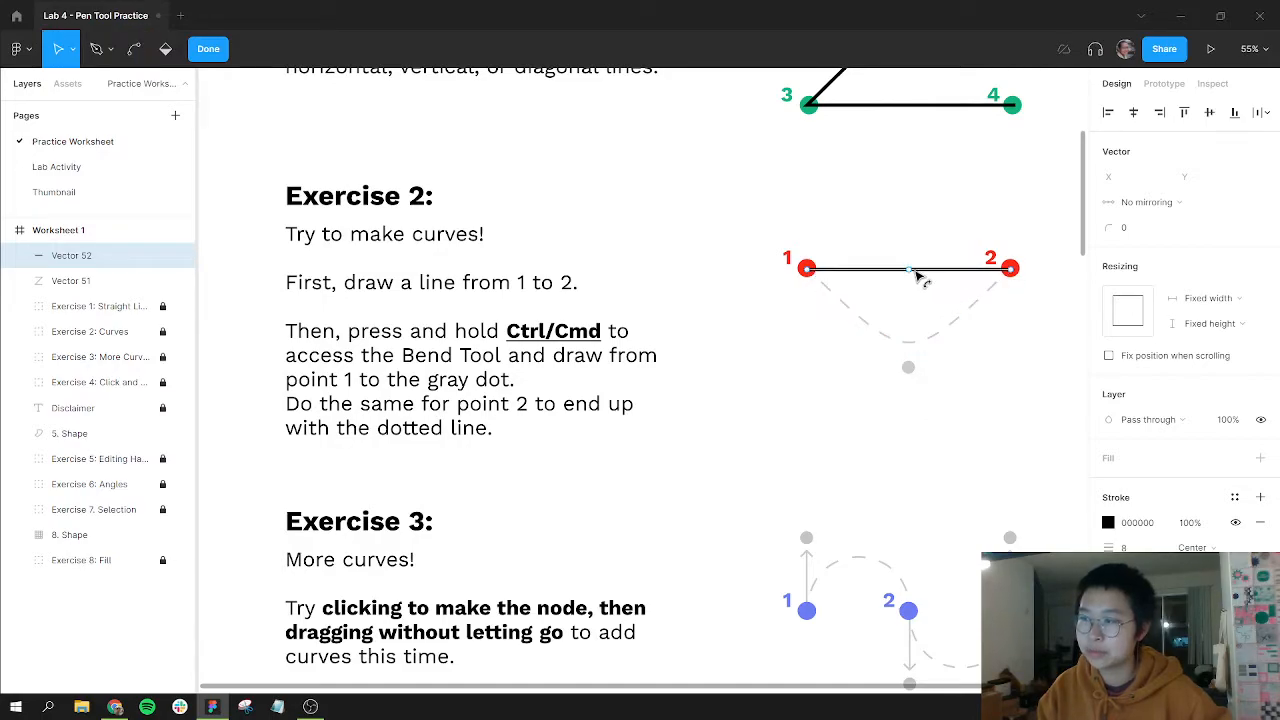
{"action": "left_click_drag", "start_coordinate": [915, 274], "coordinate": [912, 350]}
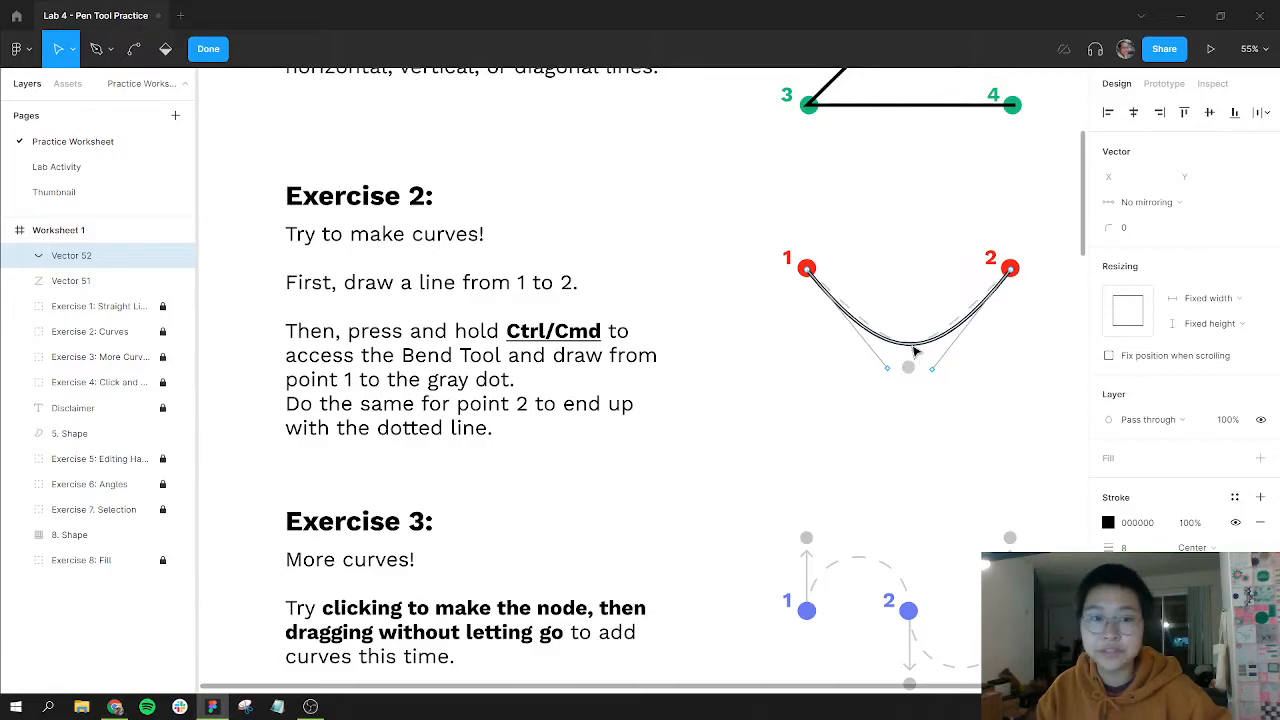
{"action": "key", "text": "ctrl+z"}
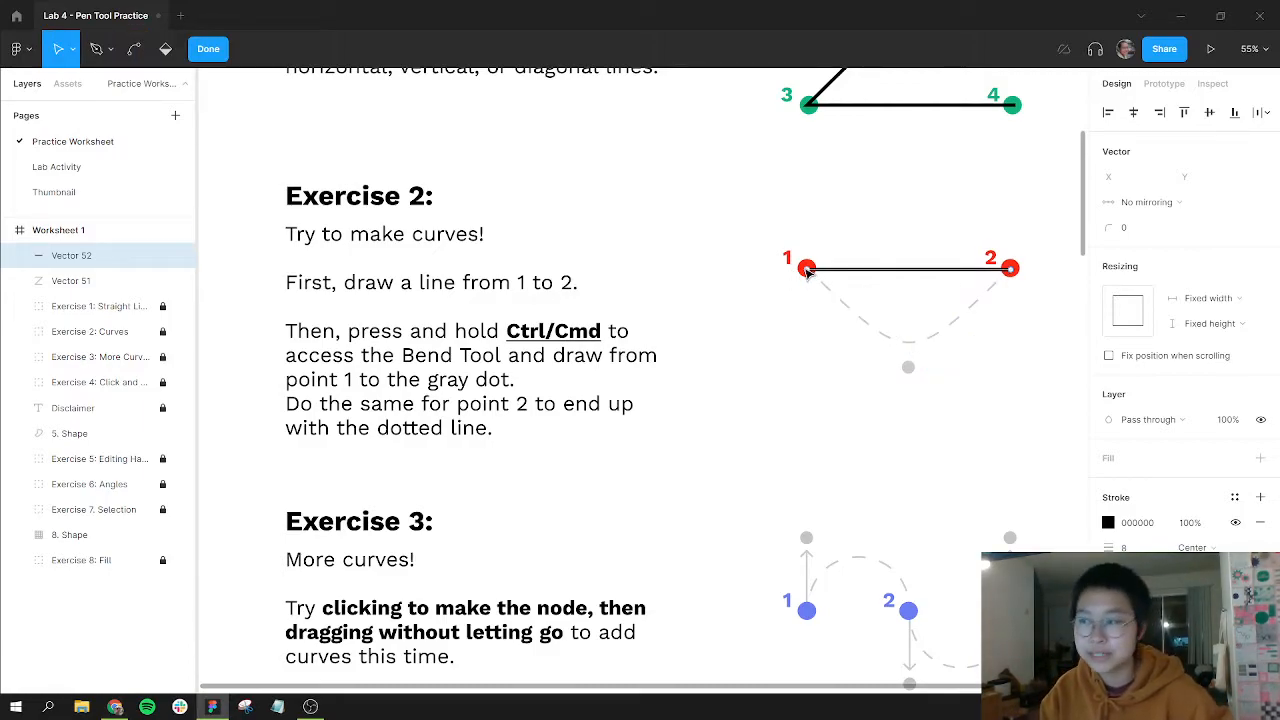
Pull curve handles from the nodes at points 1 and 2 onto the gray dot with the Bend tool, and finish editing the path.
{"action": "left_click_drag", "start_coordinate": [808, 270], "coordinate": [826, 443]}
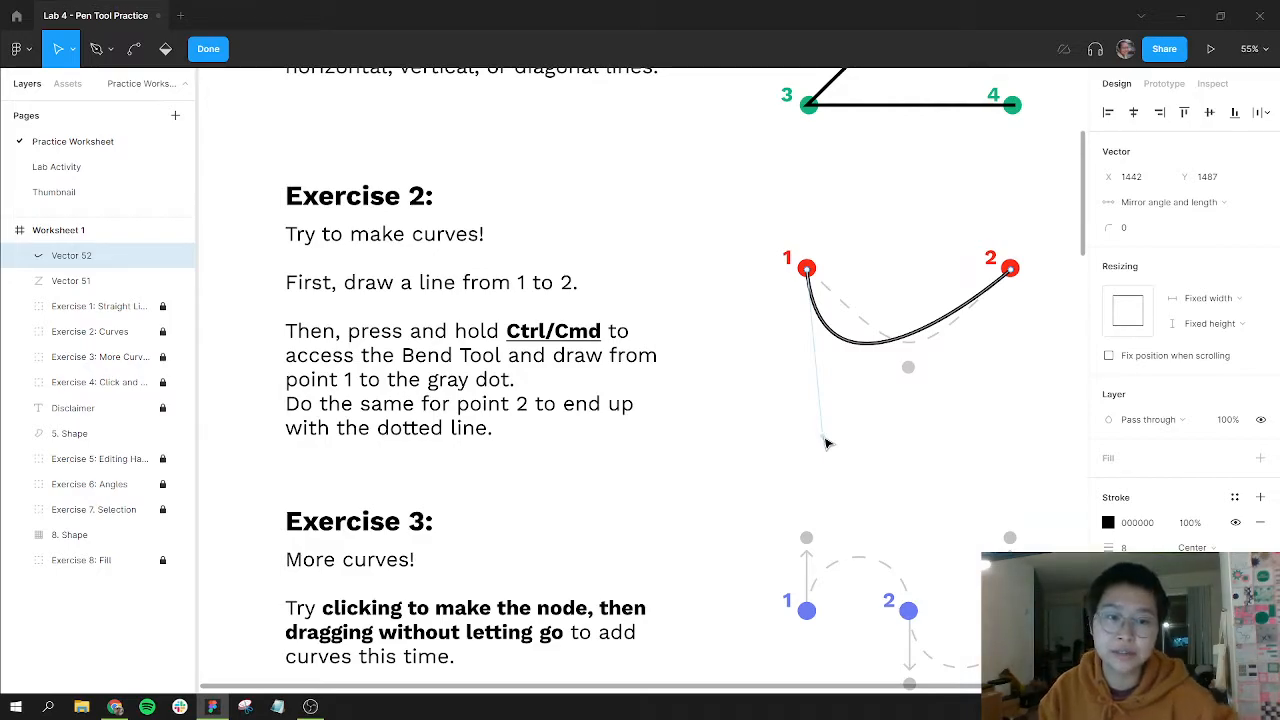
{"action": "left_click_drag", "start_coordinate": [826, 443], "coordinate": [915, 376]}
{"action": "key", "text": "ctrl"}
{"action": "key", "text": "ctrl"}
{"action": "left_click_drag", "start_coordinate": [1009, 269], "coordinate": [910, 372]}
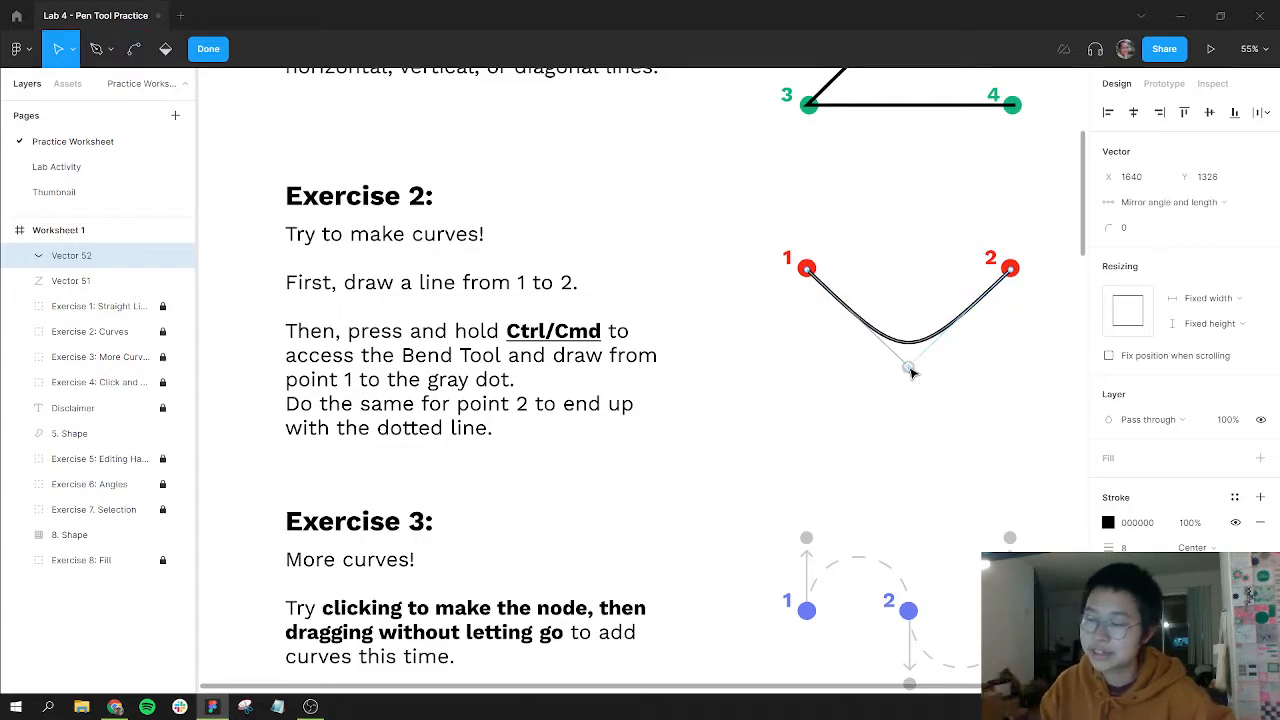
{"action": "left_click", "coordinate": [909, 368]}
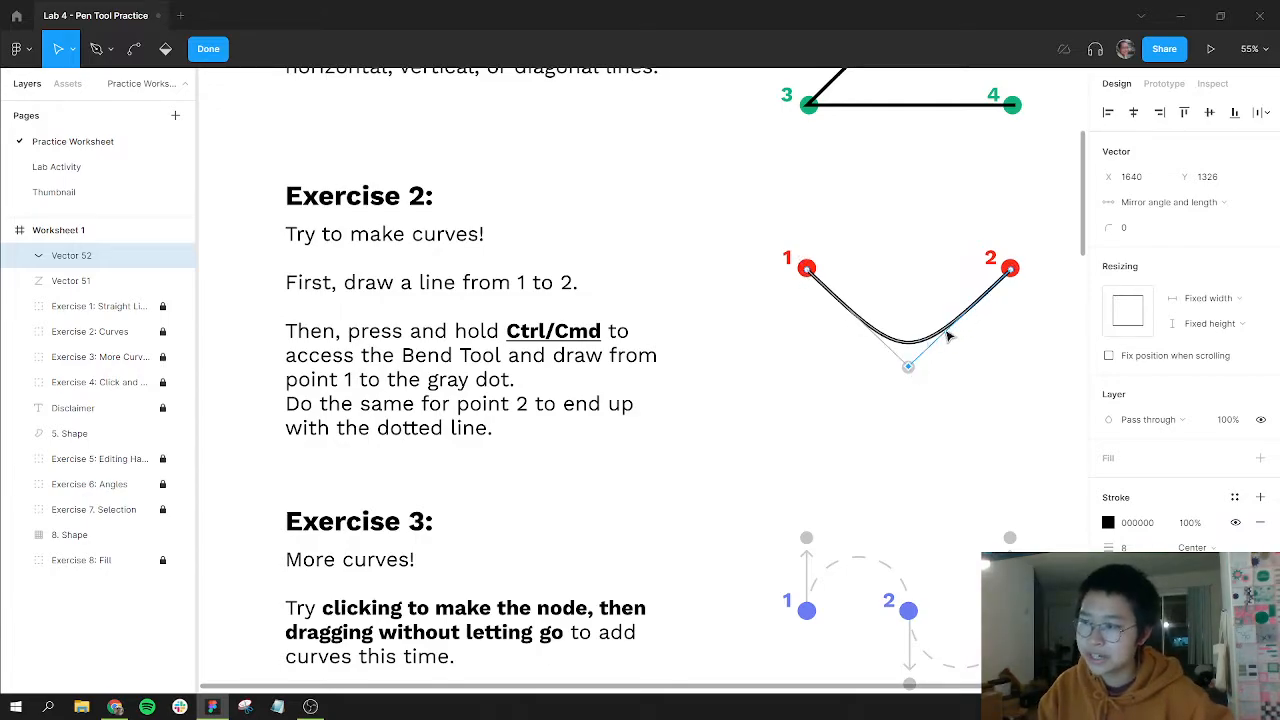
{"action": "key", "text": "Escape"}
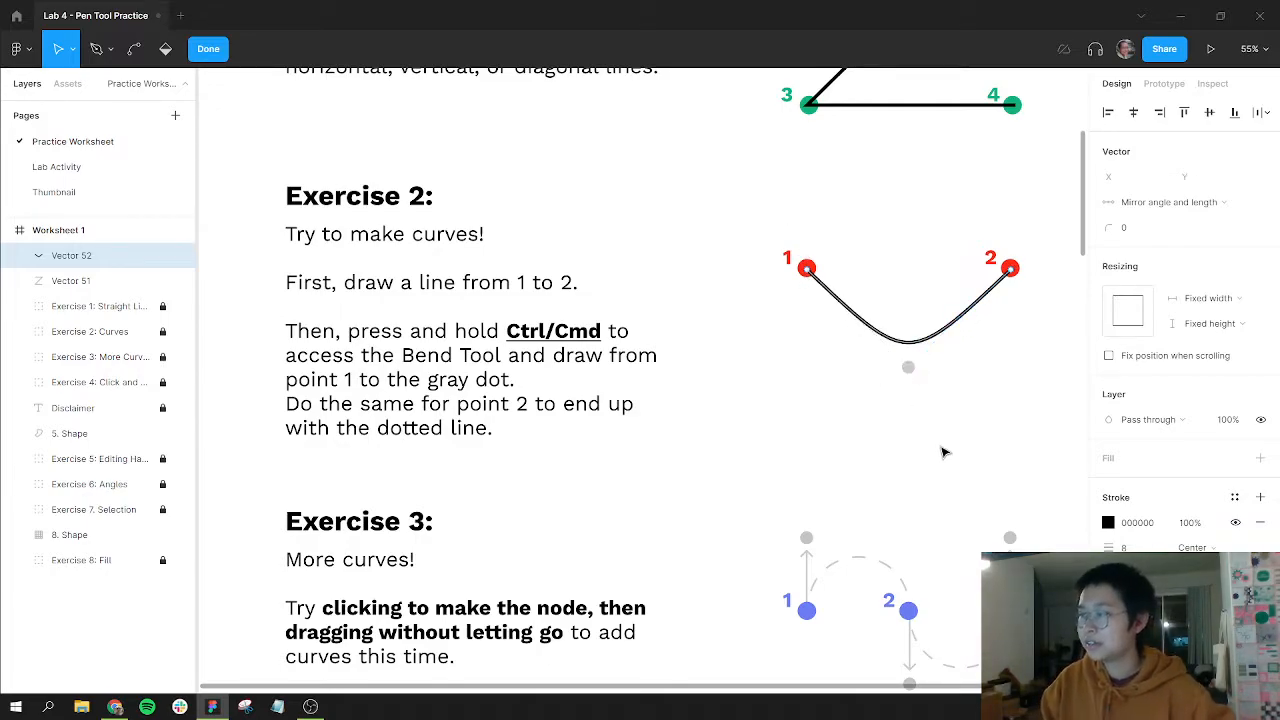
{"action": "key", "text": "Escape"}
{"action": "key", "text": "Escape"}
Draw the Exercise 3 arc from point 1 to point 2 with the Pen tool, pulling each node's handle to its gray dot.
{"action": "left_click_drag", "start_coordinate": [831, 522], "coordinate": [789, 301]}
{"action": "scroll", "coordinate": [789, 301], "scroll_direction": "down", "scroll_amount": 3}
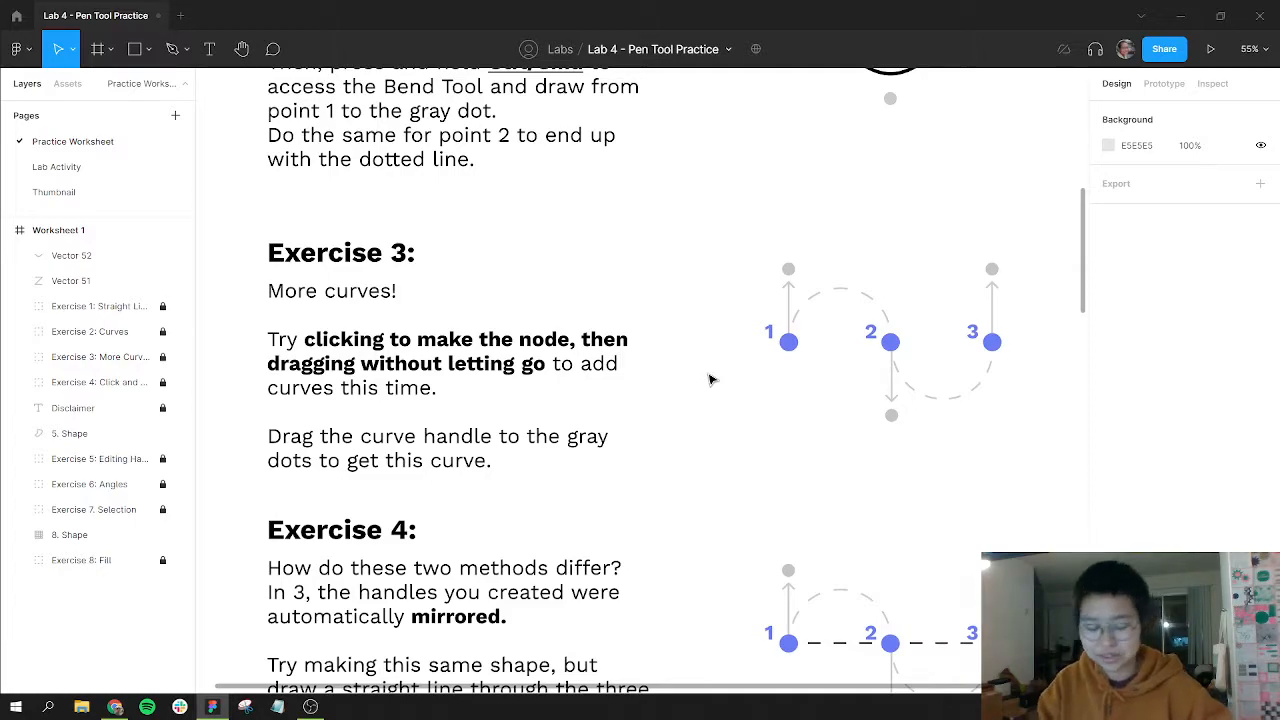
{"action": "key", "text": "p"}
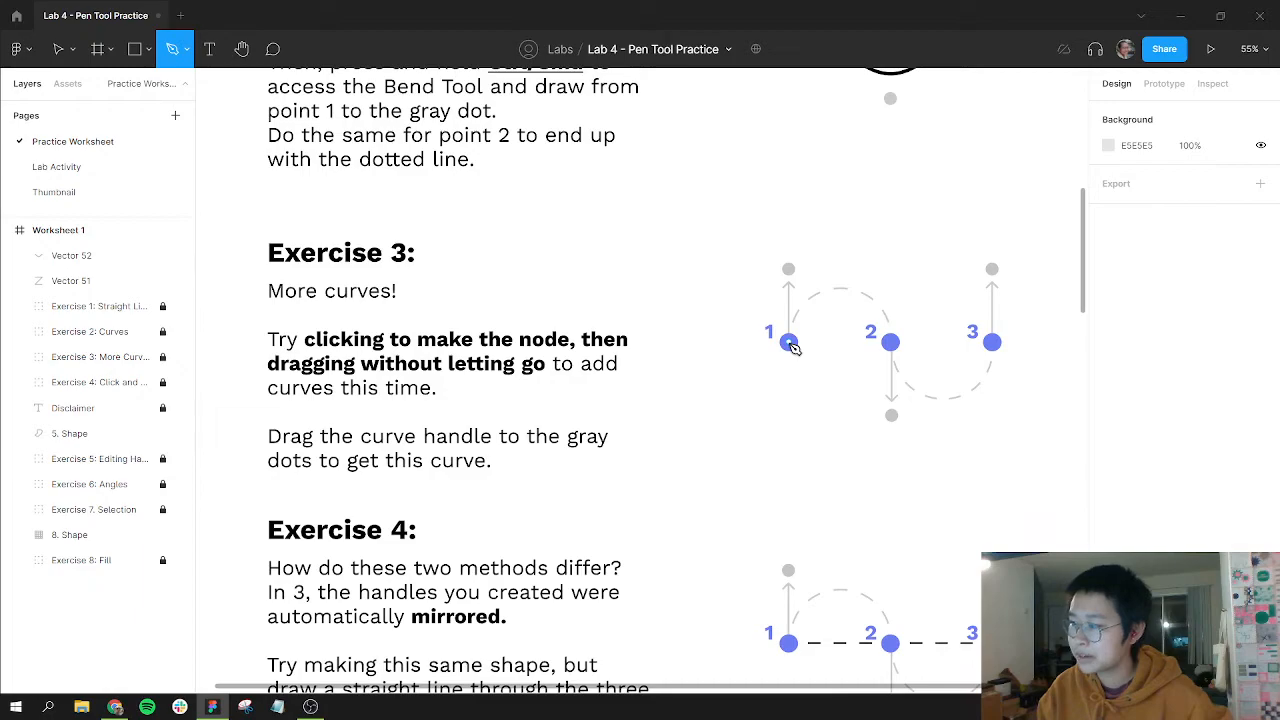
{"action": "left_click_drag", "start_coordinate": [789, 345], "coordinate": [791, 271]}
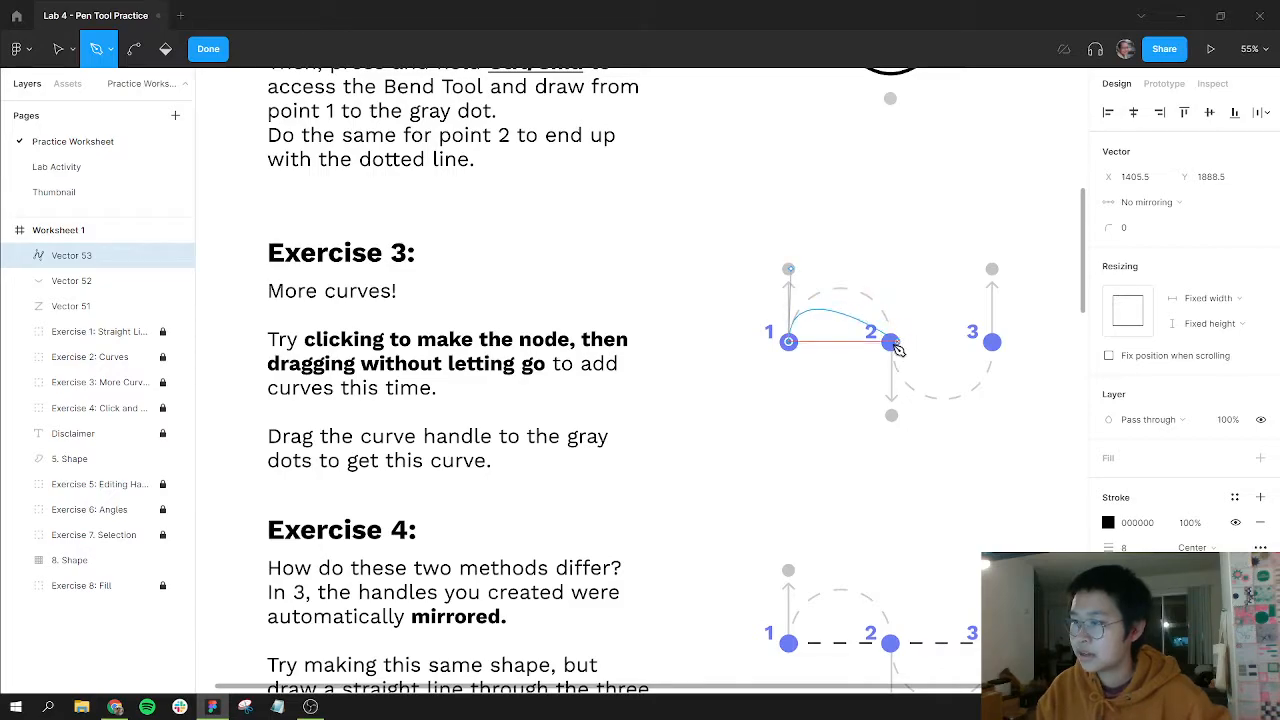
{"action": "mouse_move", "coordinate": [790, 269]}
{"action": "left_mouse_down"}
{"action": "mouse_move", "coordinate": [797, 285]}
{"action": "mouse_move", "coordinate": [790, 272]}
{"action": "left_mouse_up"}
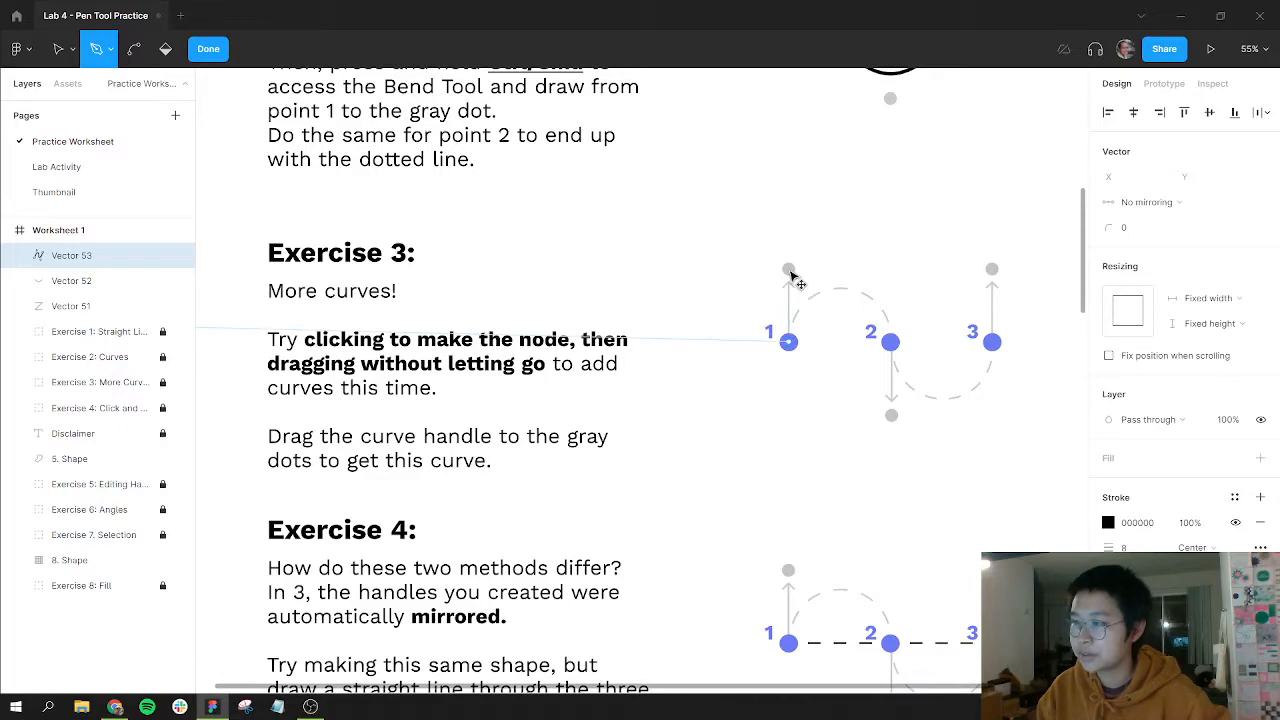
{"action": "left_click", "coordinate": [790, 343]}
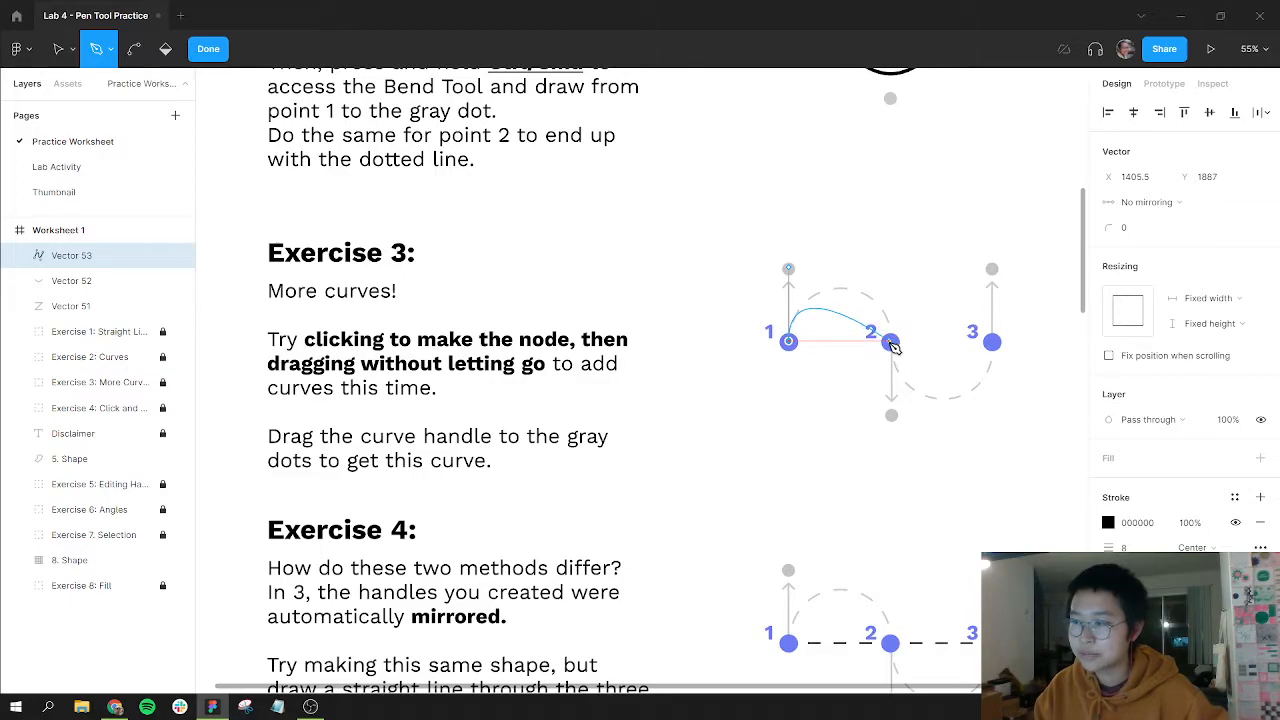
{"action": "left_click_drag", "start_coordinate": [891, 342], "coordinate": [898, 420]}
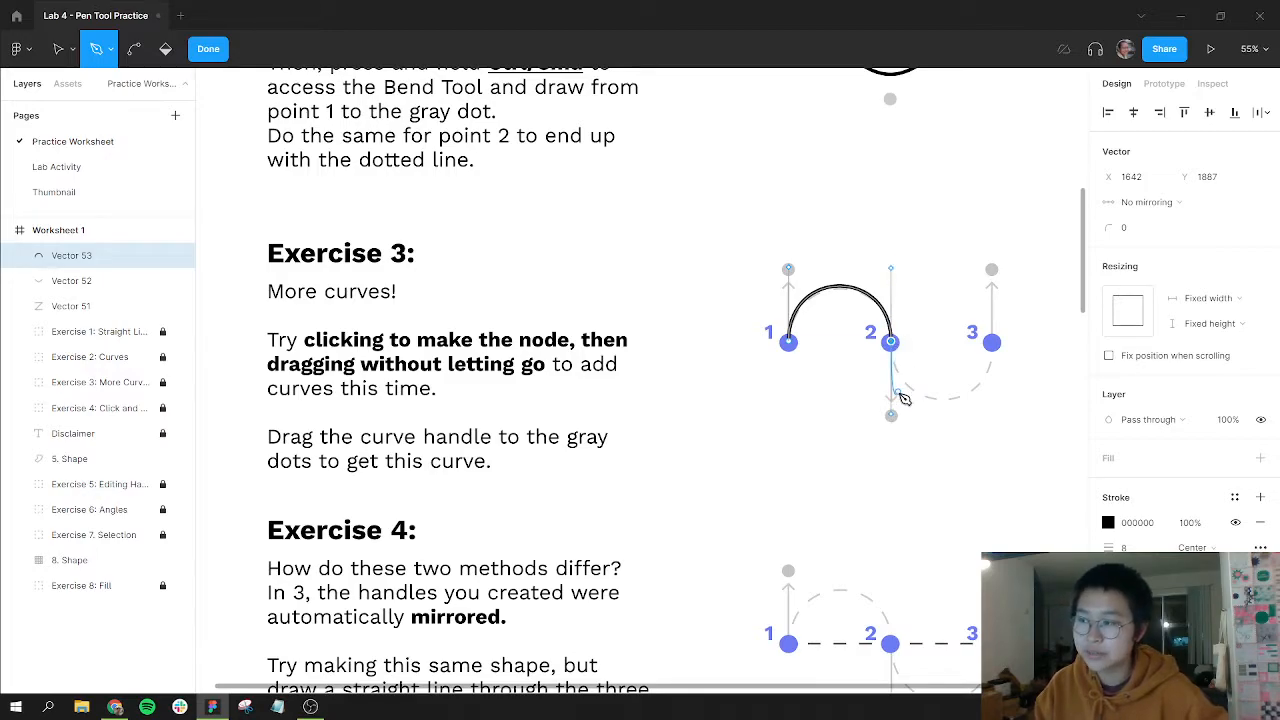
Extend the Exercise 3 curve to point 3, pulling its handle up to the gray dot, and finish the path.
{"action": "left_click_drag", "start_coordinate": [991, 342], "coordinate": [993, 272]}
{"action": "key", "text": "Escape"}
{"action": "key", "text": "Escape"}
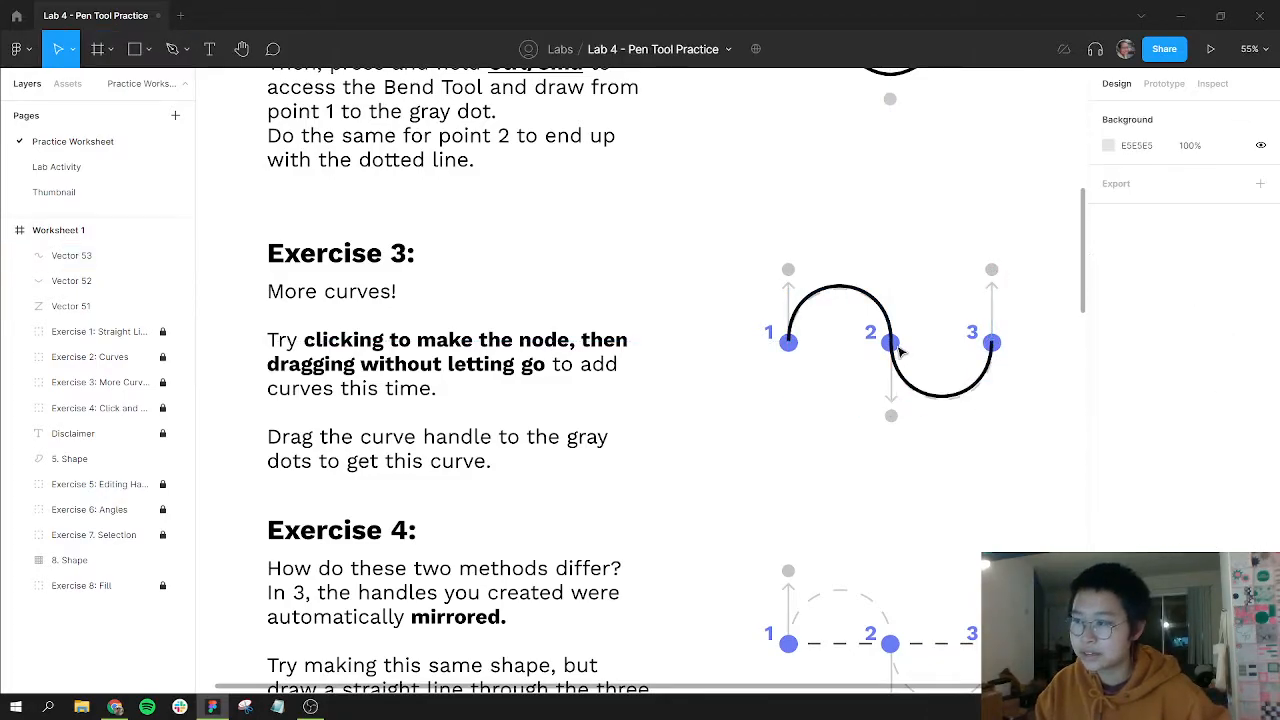
{"action": "left_click", "coordinate": [851, 286]}
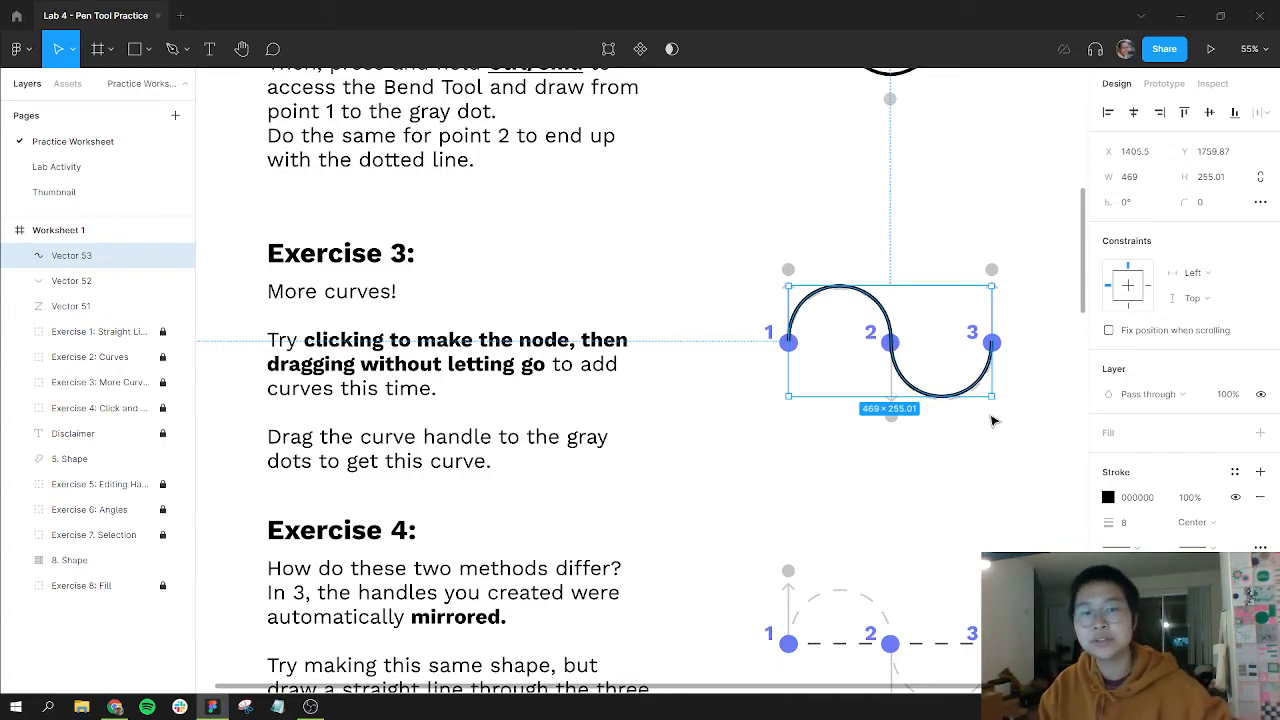
Draw a two-node practice arc below the Exercise 3 curve with the Pen tool, and undo the second node's handle.
{"action": "key", "text": "p"}
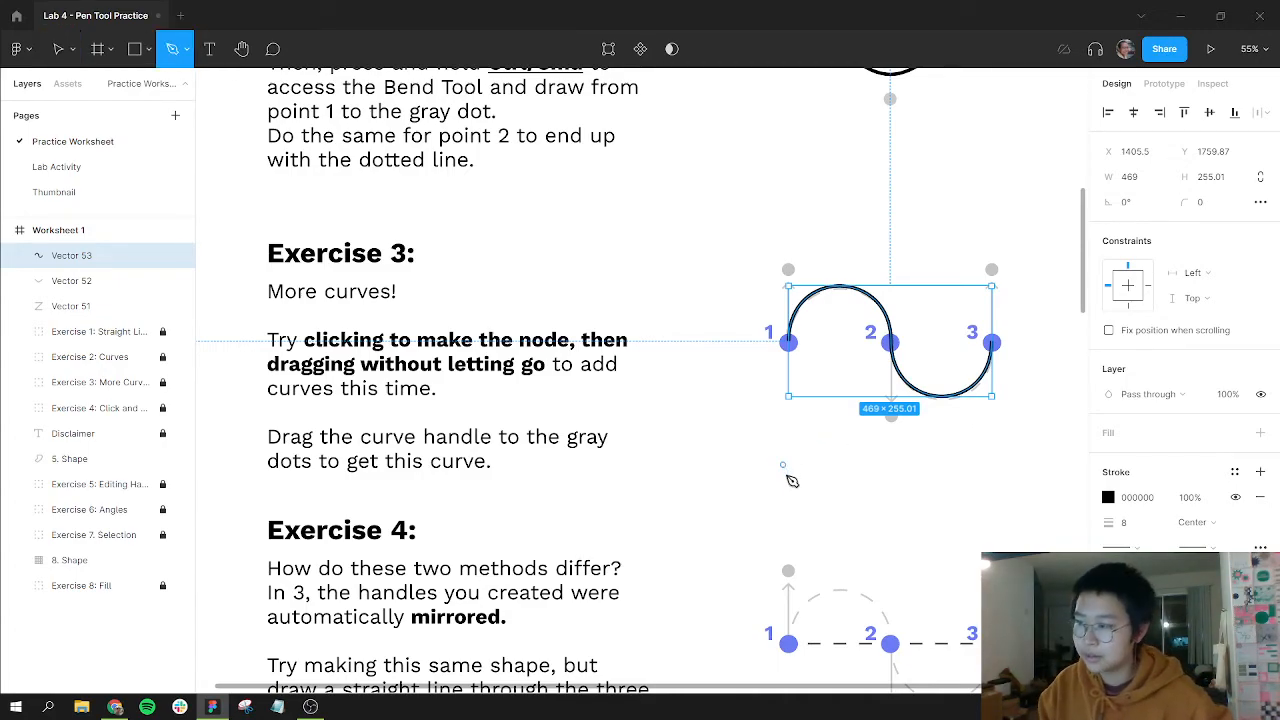
{"action": "left_click_drag", "start_coordinate": [789, 484], "coordinate": [789, 420]}
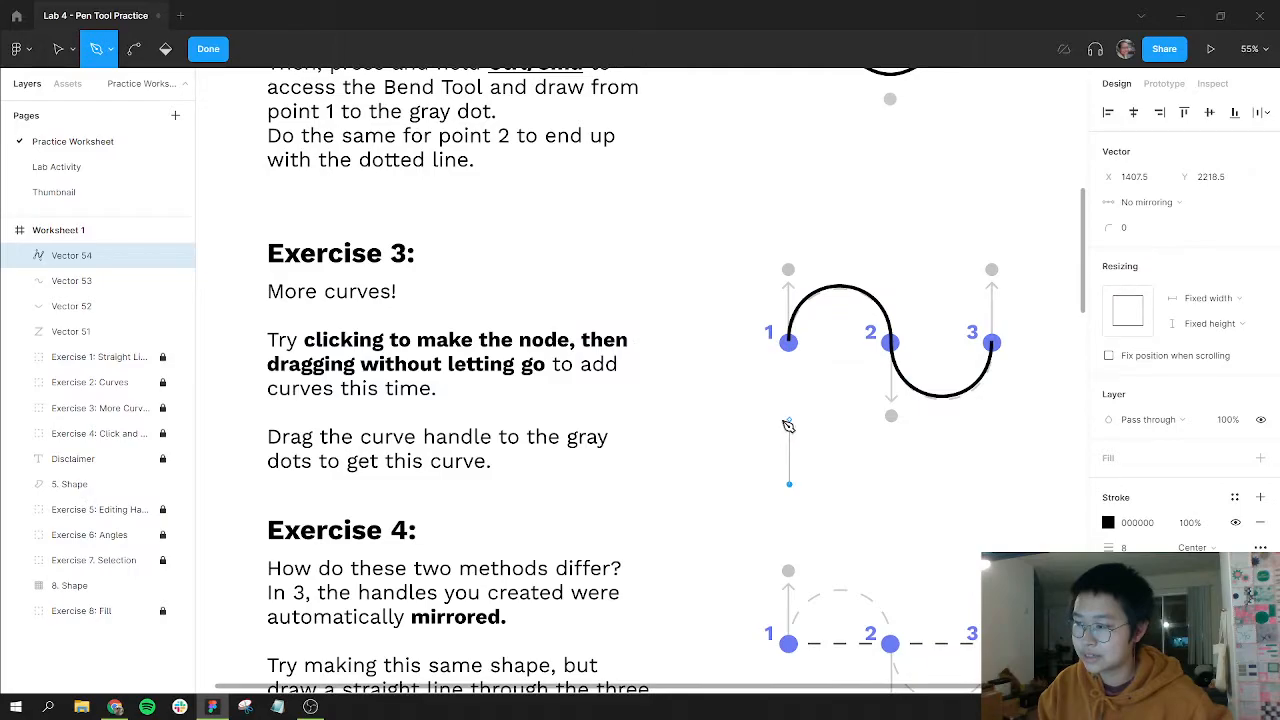
{"action": "left_click", "coordinate": [884, 486]}
{"action": "left_click_drag", "start_coordinate": [886, 501], "coordinate": [889, 560]}
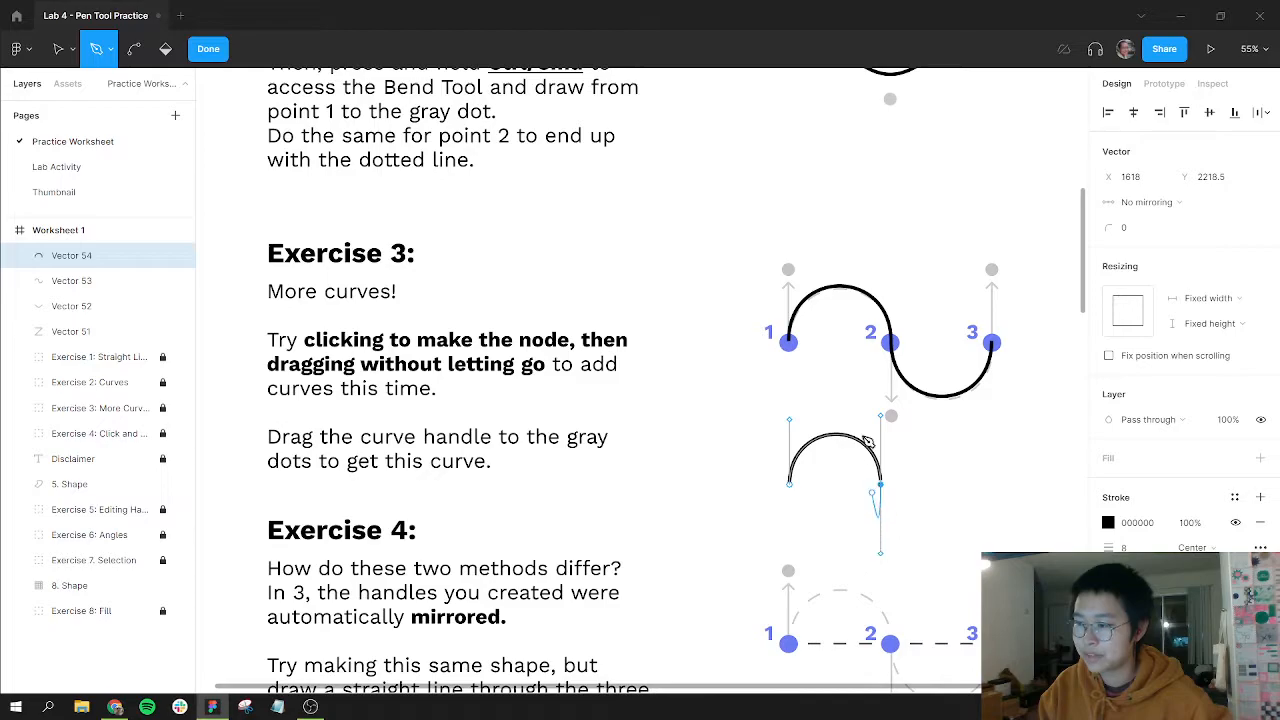
{"action": "key", "text": "Escape"}
{"action": "key", "text": "ctrl+z"}
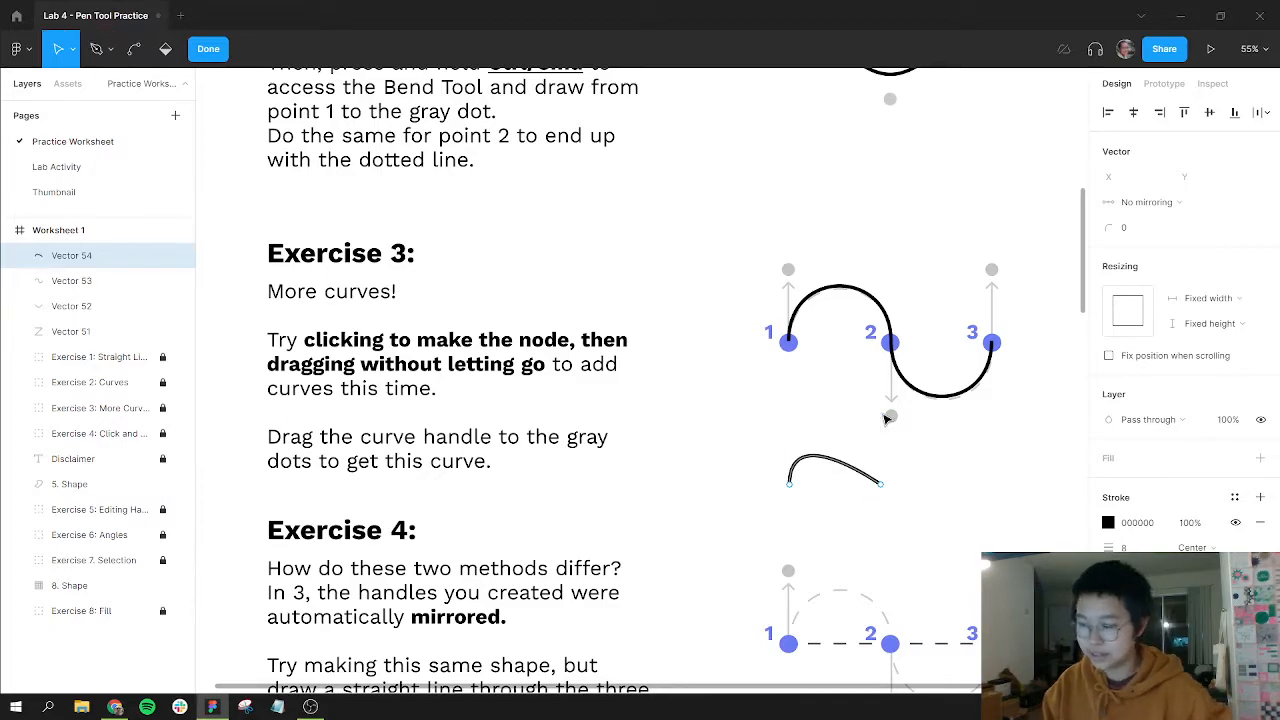
Continue the practice path from its second node with a downward-bulging curve to a third node, and finish editing it.
{"action": "key", "text": "p"}
{"action": "left_click_drag", "start_coordinate": [880, 484], "coordinate": [883, 549]}
{"action": "left_click_drag", "start_coordinate": [971, 485], "coordinate": [971, 430]}
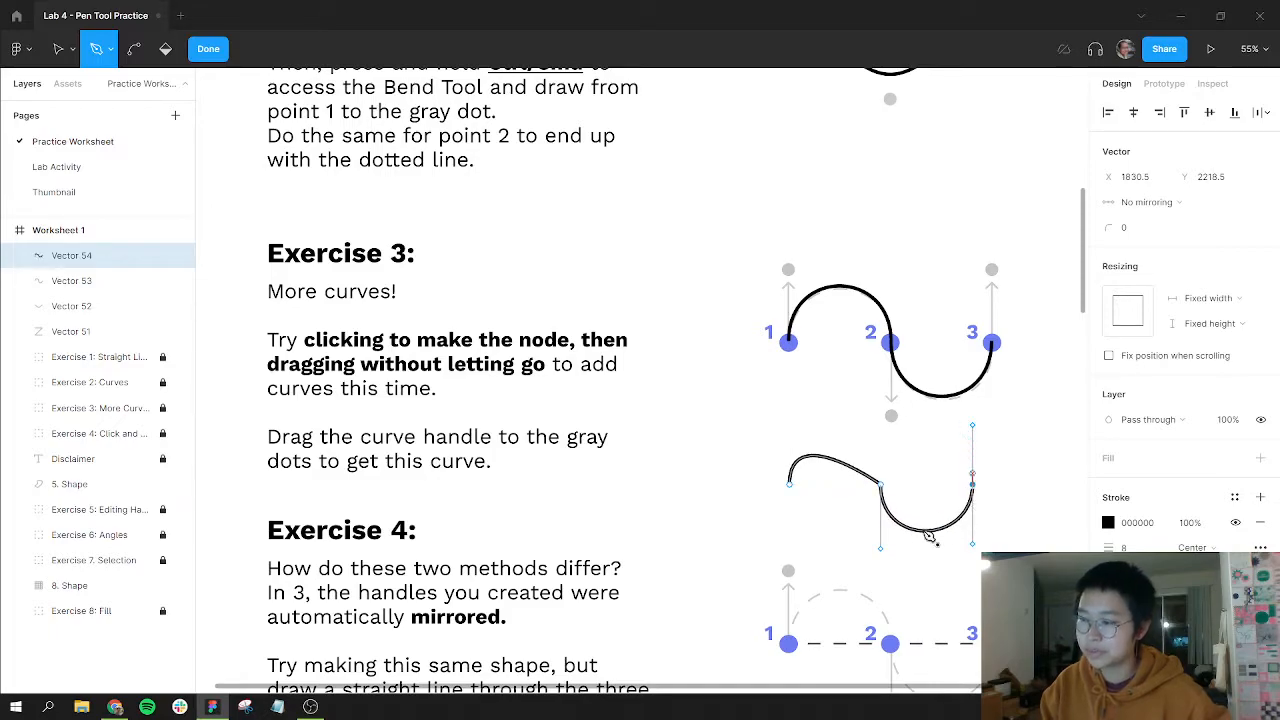
{"action": "key", "text": "Escape"}
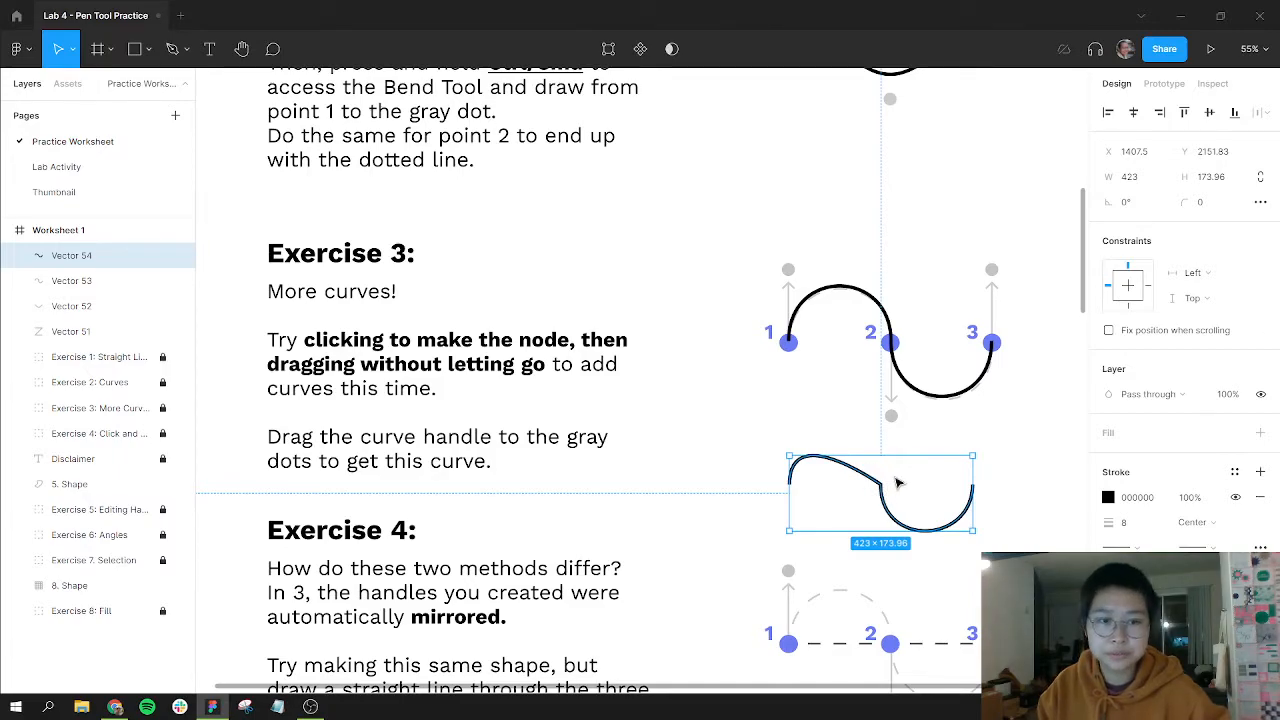
Delete the practice path drawn below the Exercise 3 curve.
{"action": "left_click", "coordinate": [895, 342]}
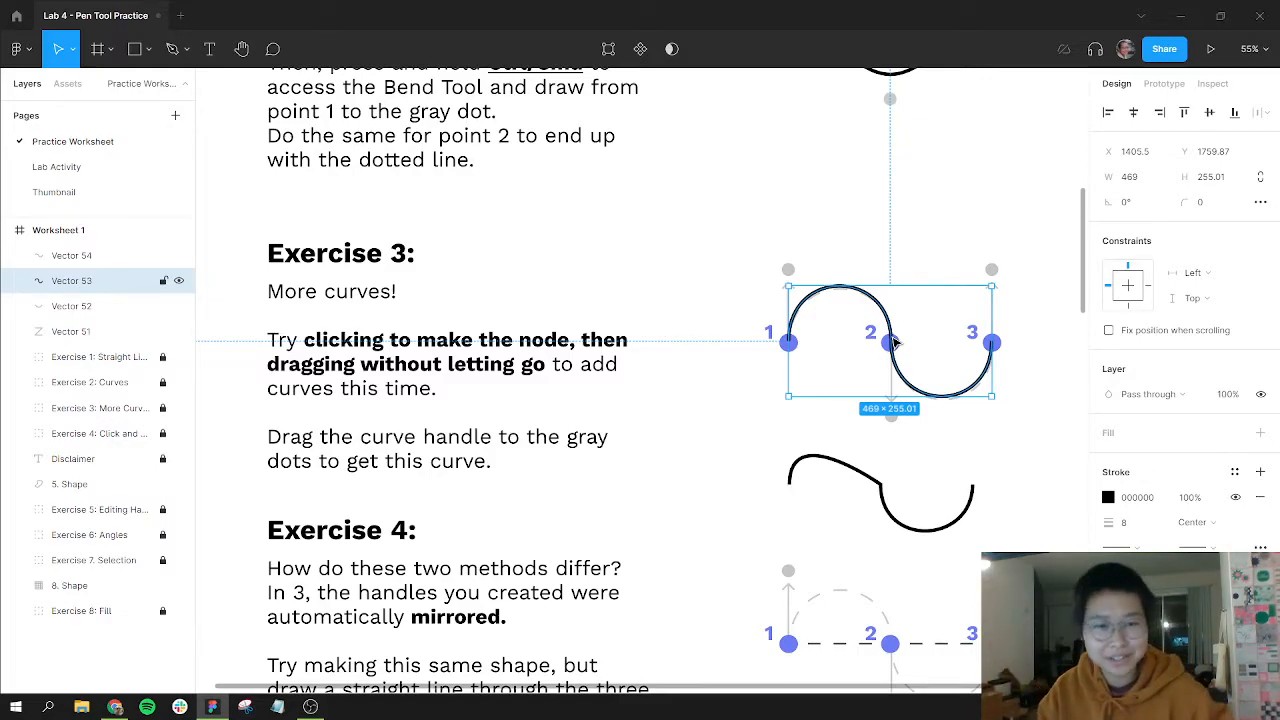
{"action": "scroll", "coordinate": [790, 280], "scroll_direction": "down", "scroll_amount": 2}
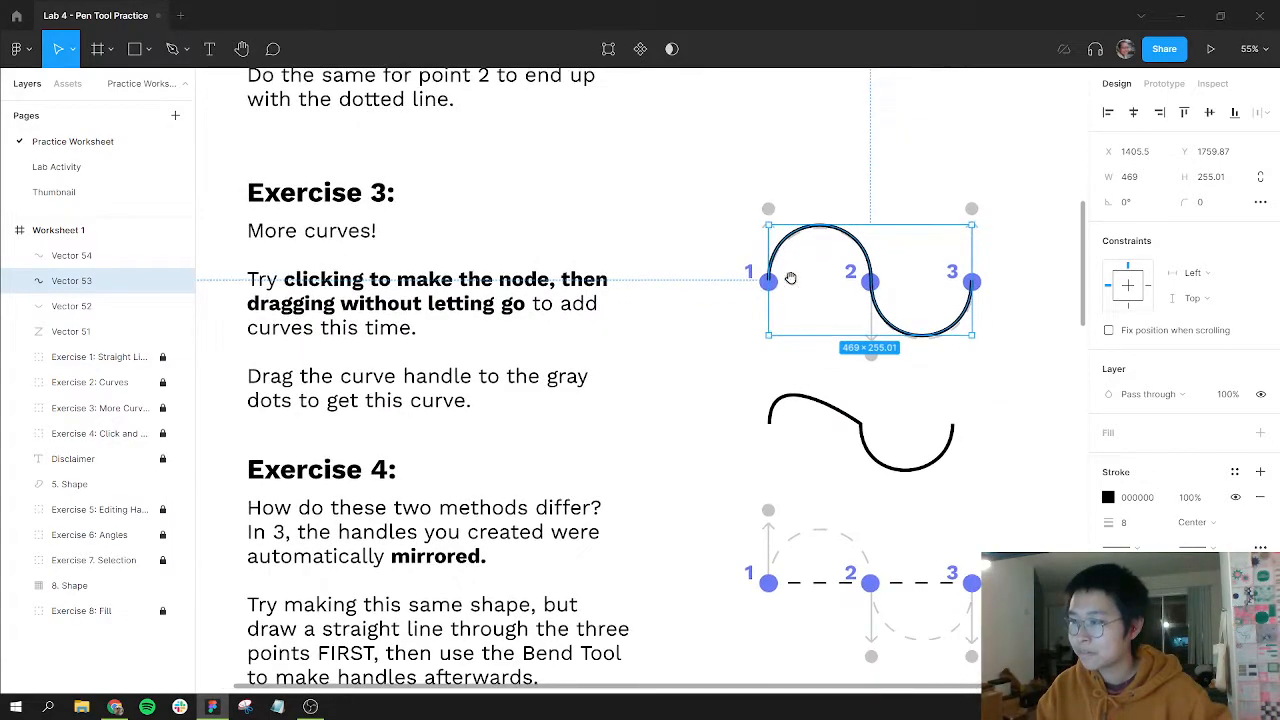
{"action": "left_click", "coordinate": [848, 420]}
{"action": "key", "text": "Delete"}
Draw a straight Pen tool line through points 1, 2 and 3 of Exercise 4.
{"action": "scroll", "coordinate": [847, 355], "scroll_direction": "down", "scroll_amount": 1}
{"action": "scroll", "coordinate": [847, 355], "scroll_direction": "down", "scroll_amount": 2}
{"action": "scroll", "coordinate": [857, 343], "scroll_direction": "up", "scroll_amount": 1}
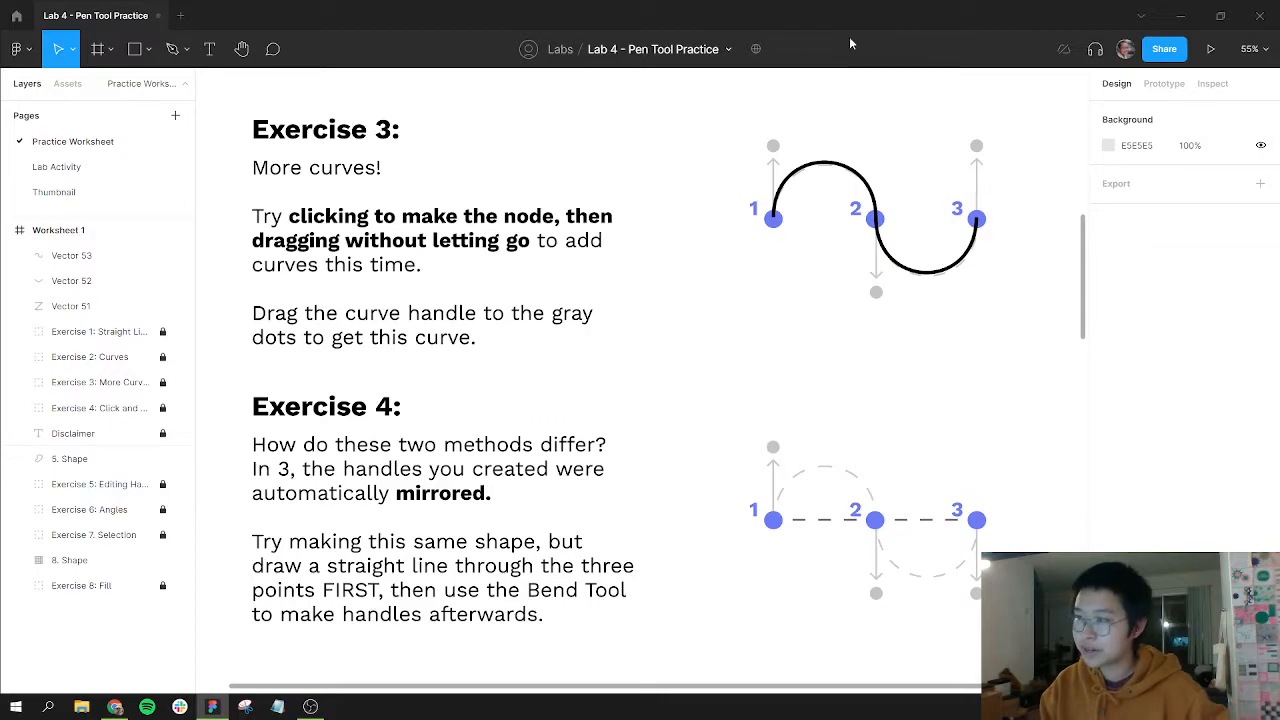
{"action": "key", "text": "p"}
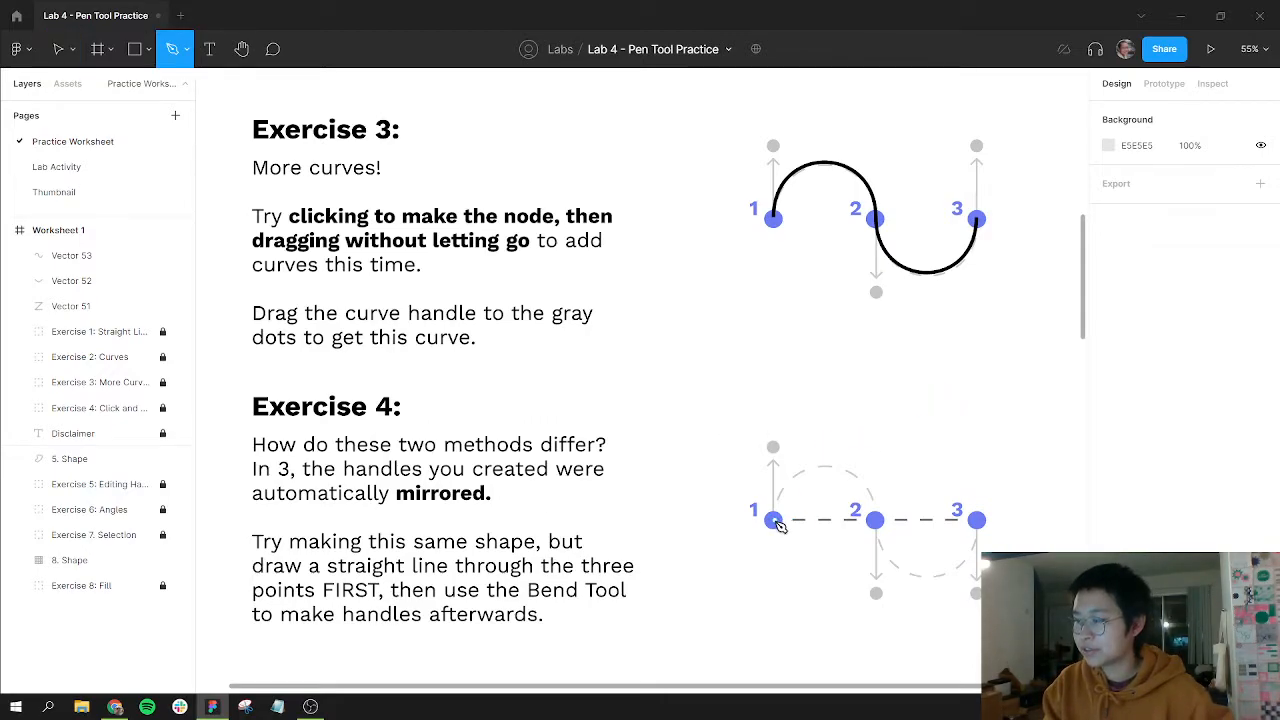
{"action": "left_click", "coordinate": [775, 520]}
{"action": "left_click", "coordinate": [876, 521]}
{"action": "left_click", "coordinate": [978, 521]}
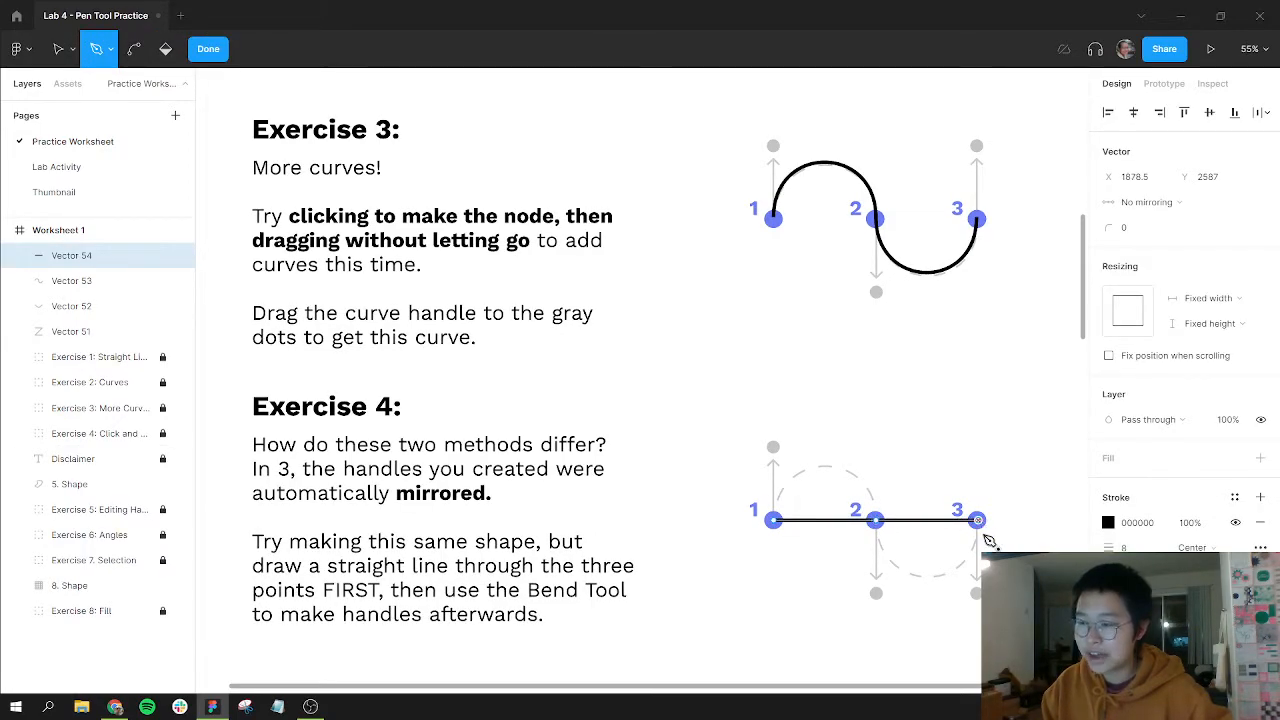
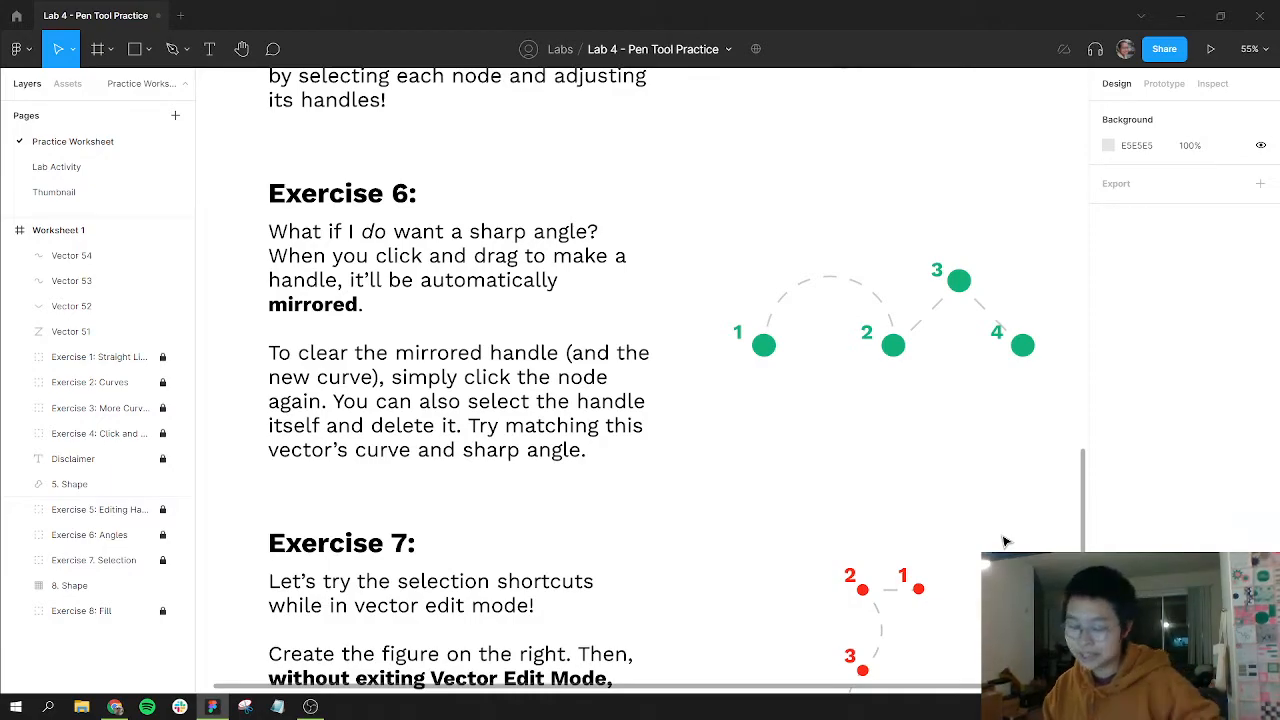
Draw the Exercise 6 arc from point 1 to point 2 and adjust both nodes' handles to match the dashed guide.
{"action": "key", "text": "p"}
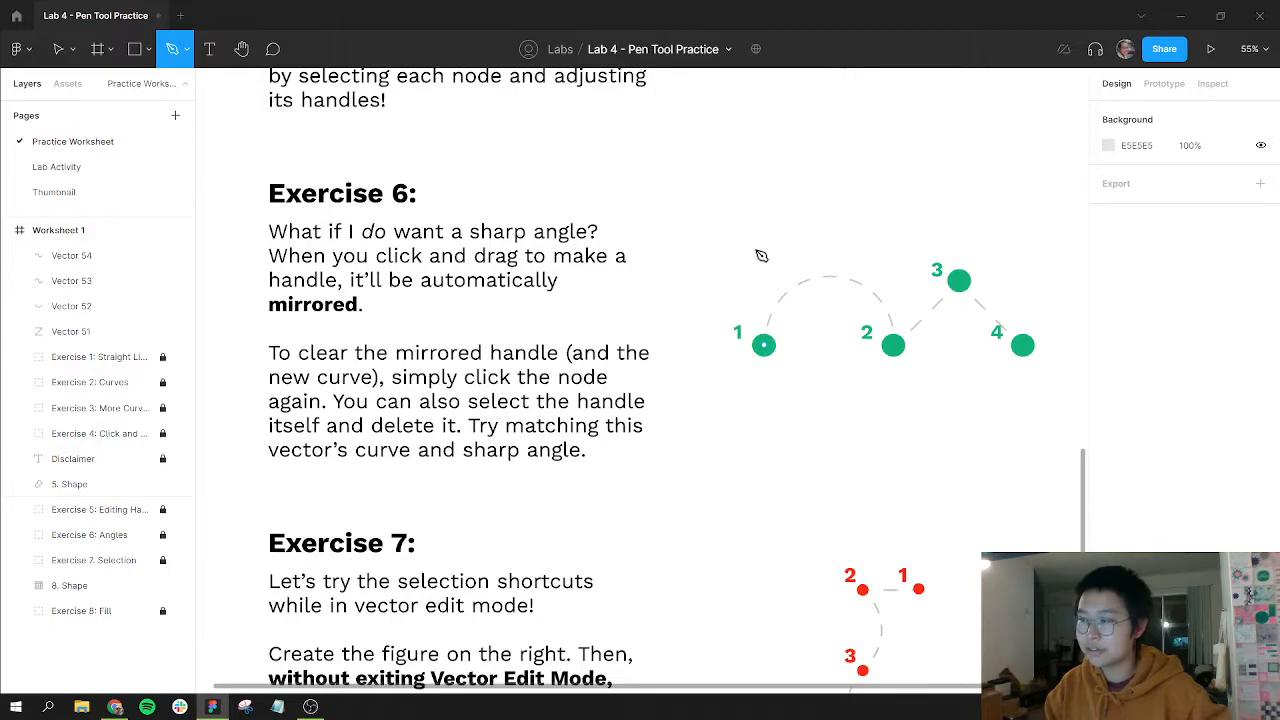
{"action": "left_click_drag", "start_coordinate": [757, 251], "coordinate": [764, 210]}
{"action": "left_click_drag", "start_coordinate": [894, 345], "coordinate": [917, 420]}
{"action": "mouse_move", "coordinate": [764, 240]}
{"action": "left_mouse_down"}
{"action": "mouse_move", "coordinate": [765, 213]}
{"action": "mouse_move", "coordinate": [765, 245]}
{"action": "left_mouse_up"}
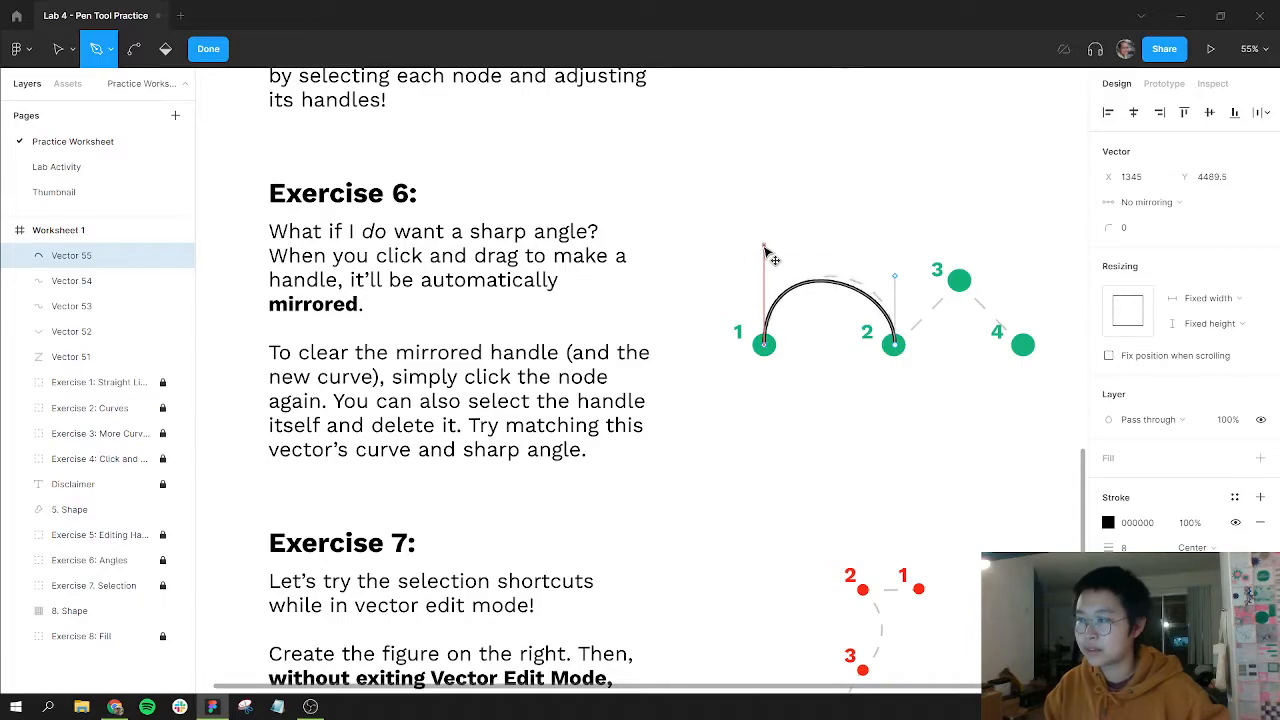
{"action": "left_click_drag", "start_coordinate": [896, 281], "coordinate": [894, 246]}
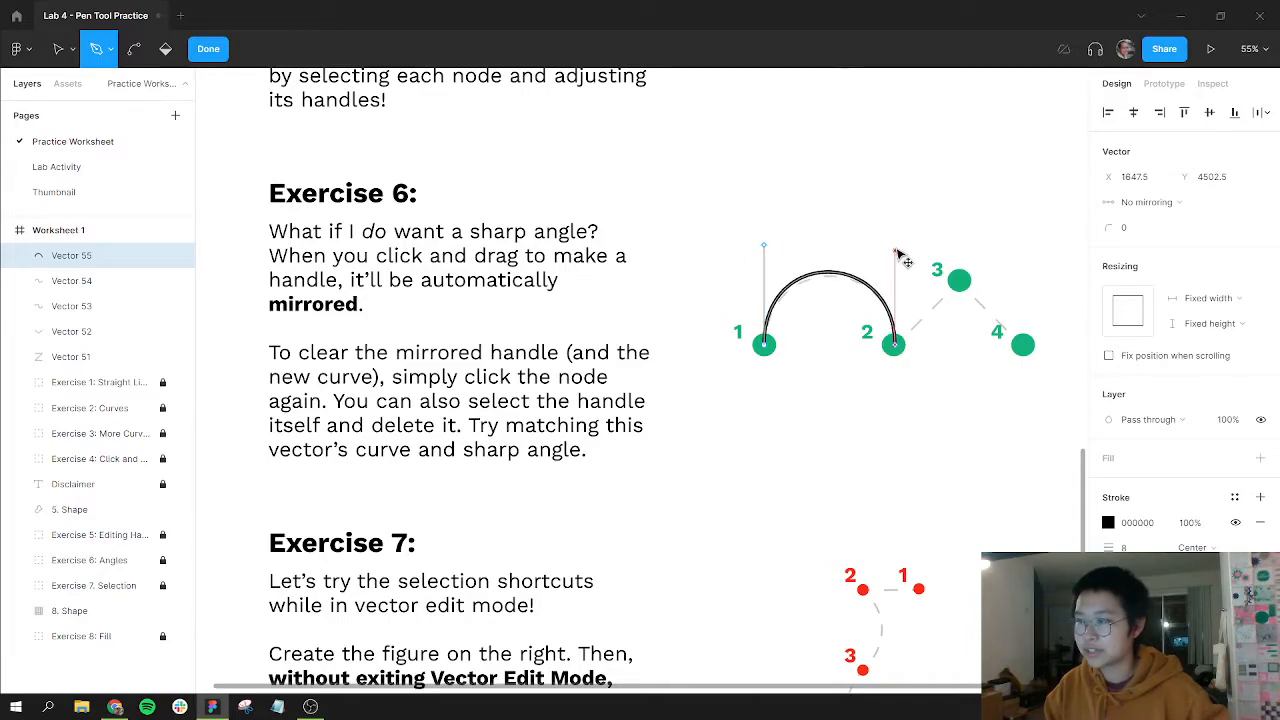
{"action": "left_click", "coordinate": [766, 253]}
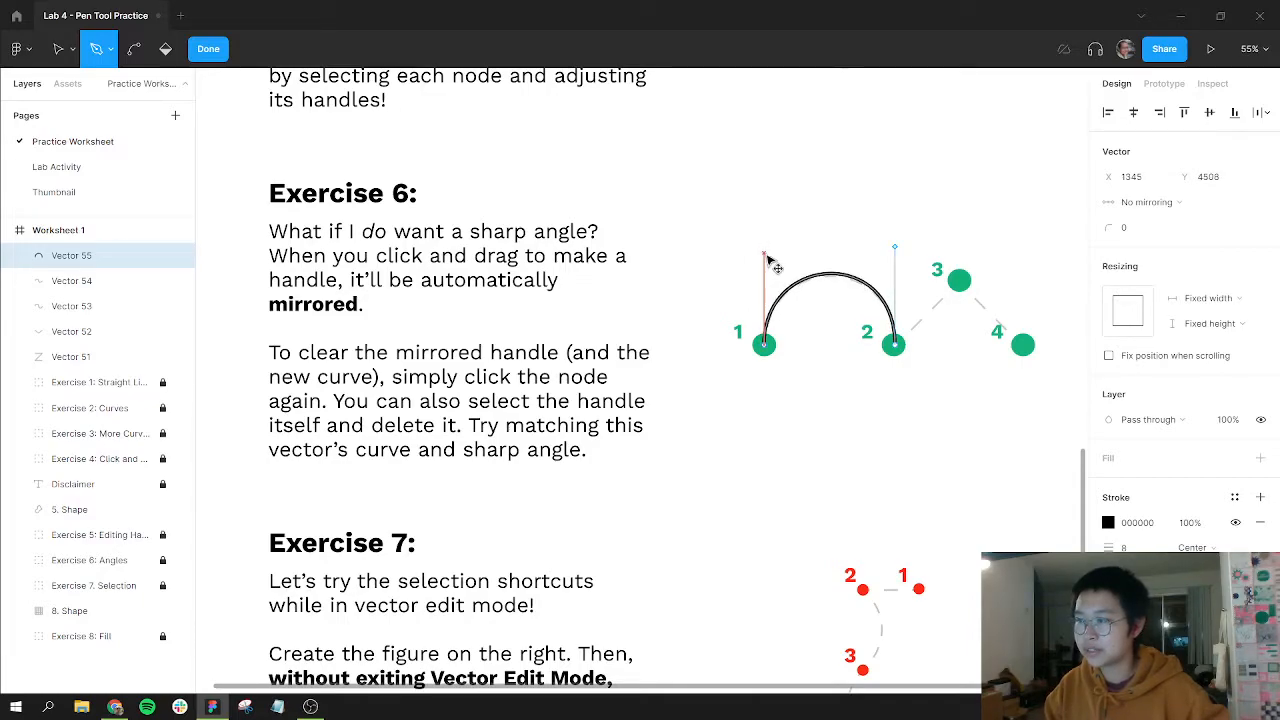
{"action": "left_click", "coordinate": [895, 249]}
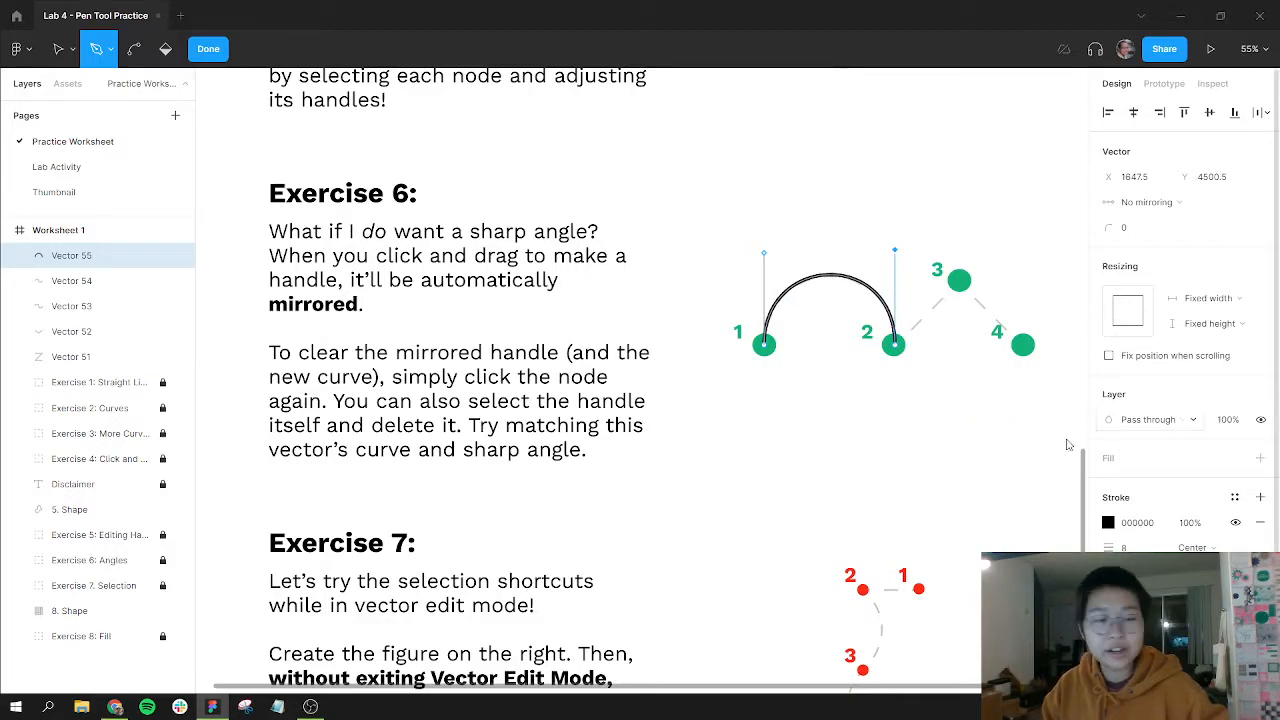
Try the Mirror angle and Mirror angle and length options on the node at point 2 of Exercise 6.
{"action": "left_click", "coordinate": [896, 347]}
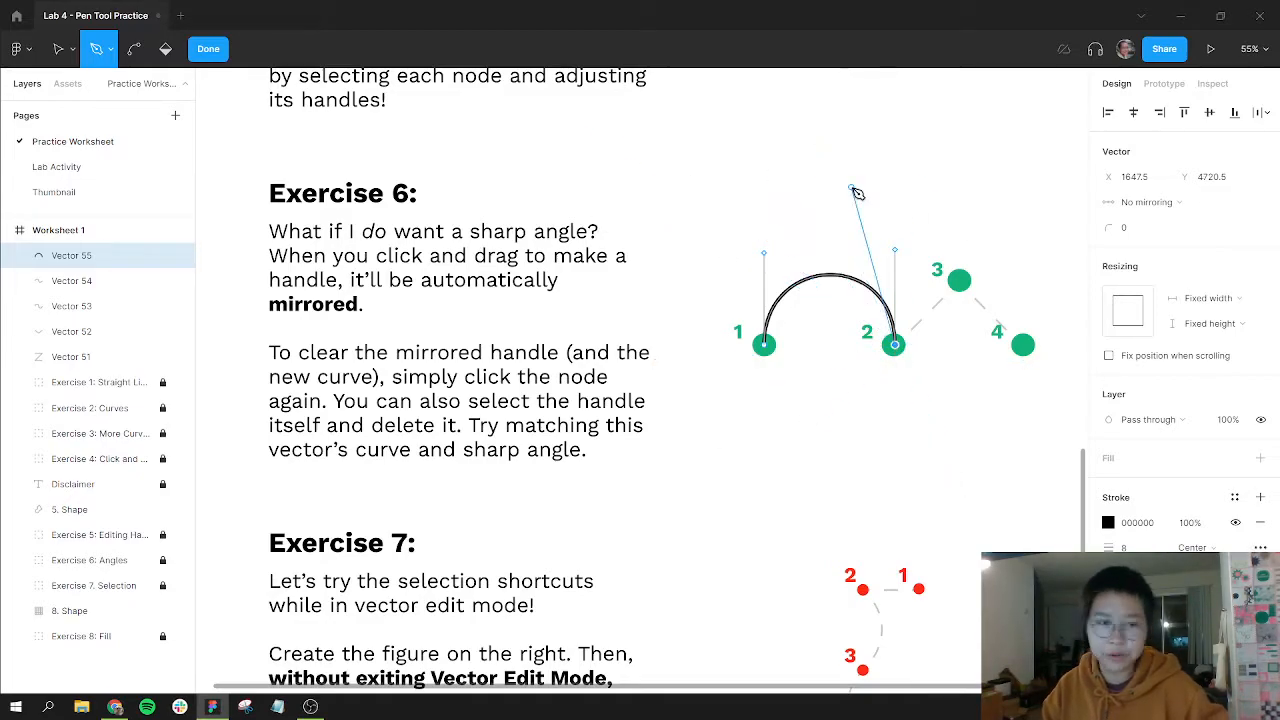
{"action": "left_click", "coordinate": [1150, 203]}
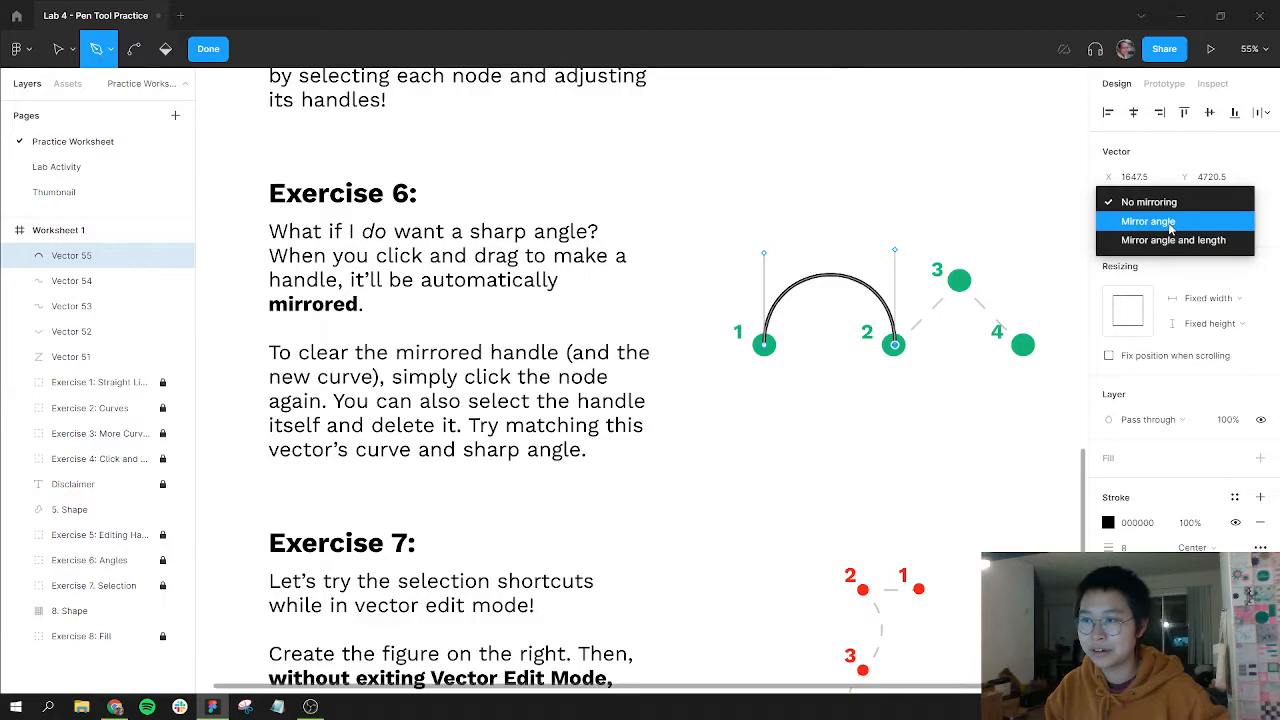
{"action": "key", "text": "Return"}
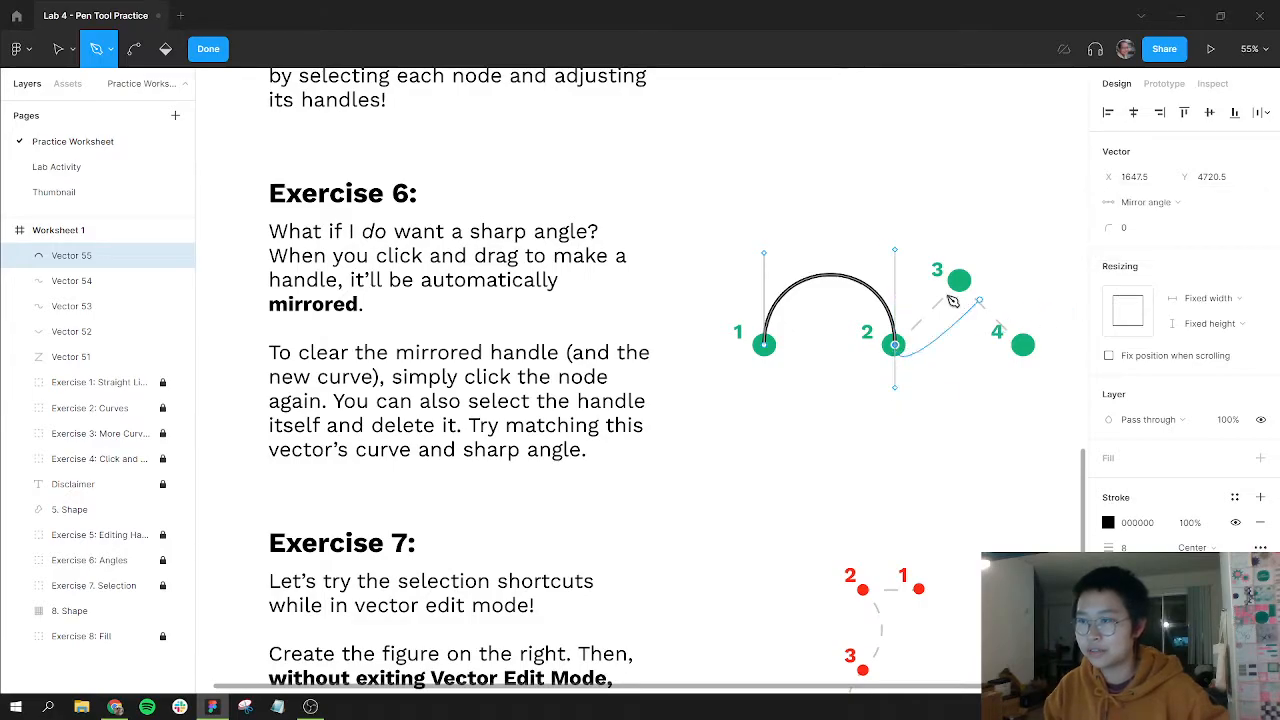
{"action": "left_click", "coordinate": [1129, 203]}
{"action": "left_click", "coordinate": [1140, 229]}
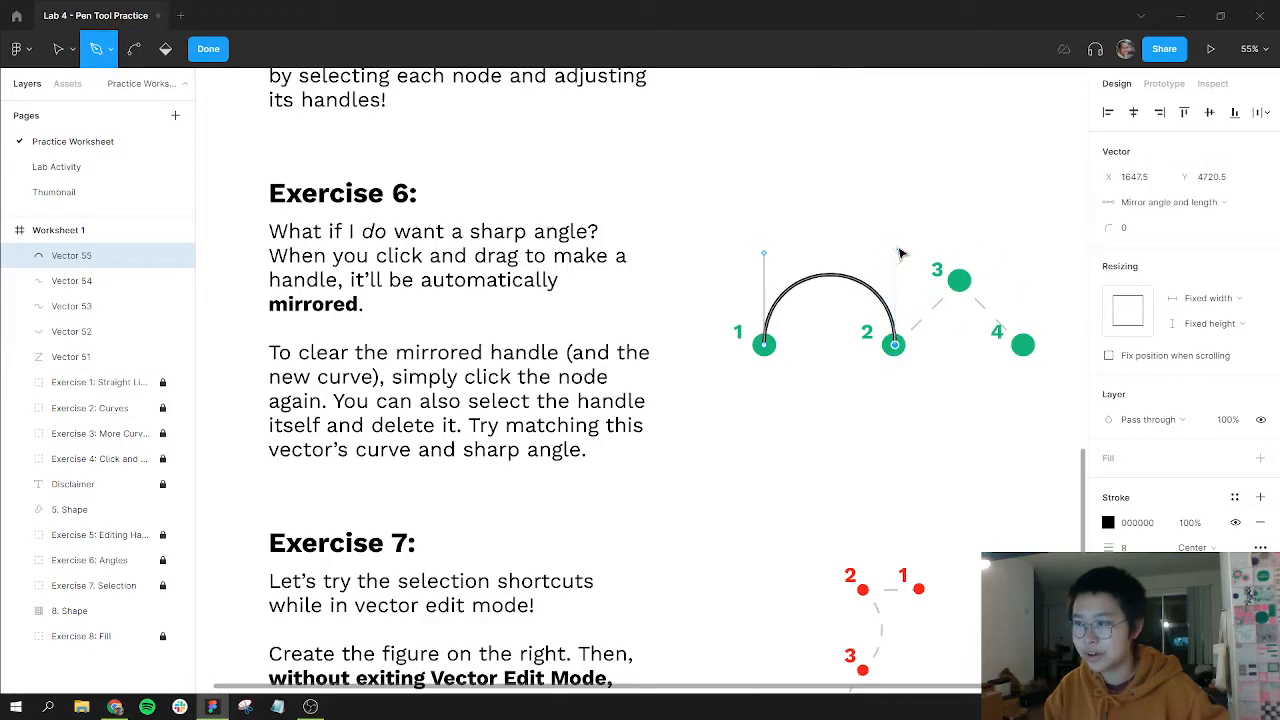
{"action": "left_click_drag", "start_coordinate": [899, 264], "coordinate": [997, 263]}
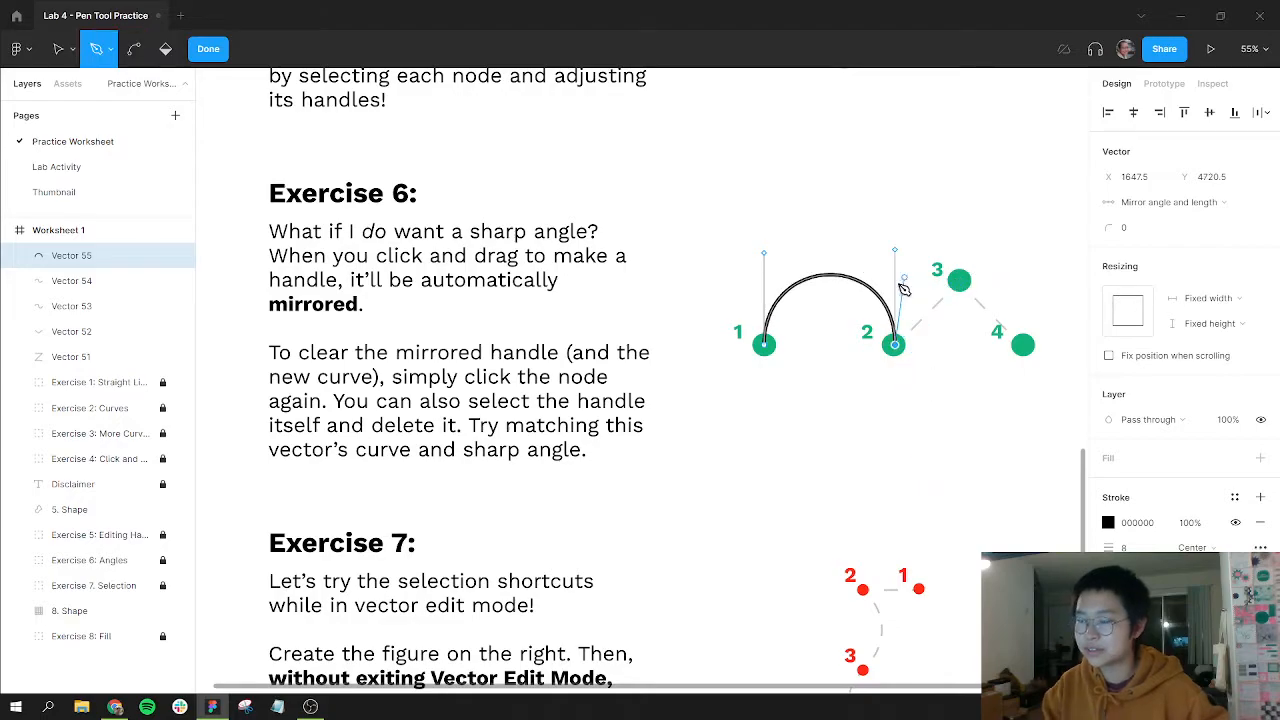
Continue the Exercise 6 path from point 2 with straight segments to points 3 and 4, and finish the path.
{"action": "key", "text": "Escape"}
{"action": "left_click", "coordinate": [899, 347]}
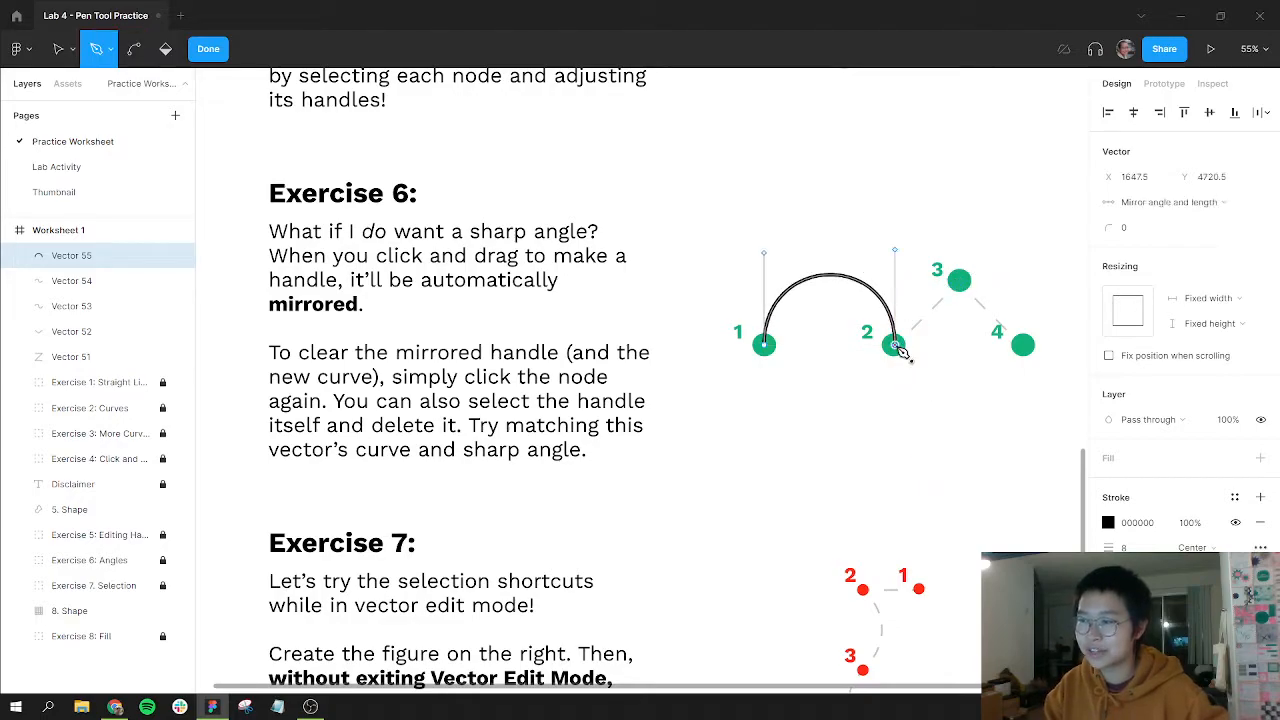
{"action": "left_click", "coordinate": [963, 281]}
{"action": "left_click", "coordinate": [1023, 344]}
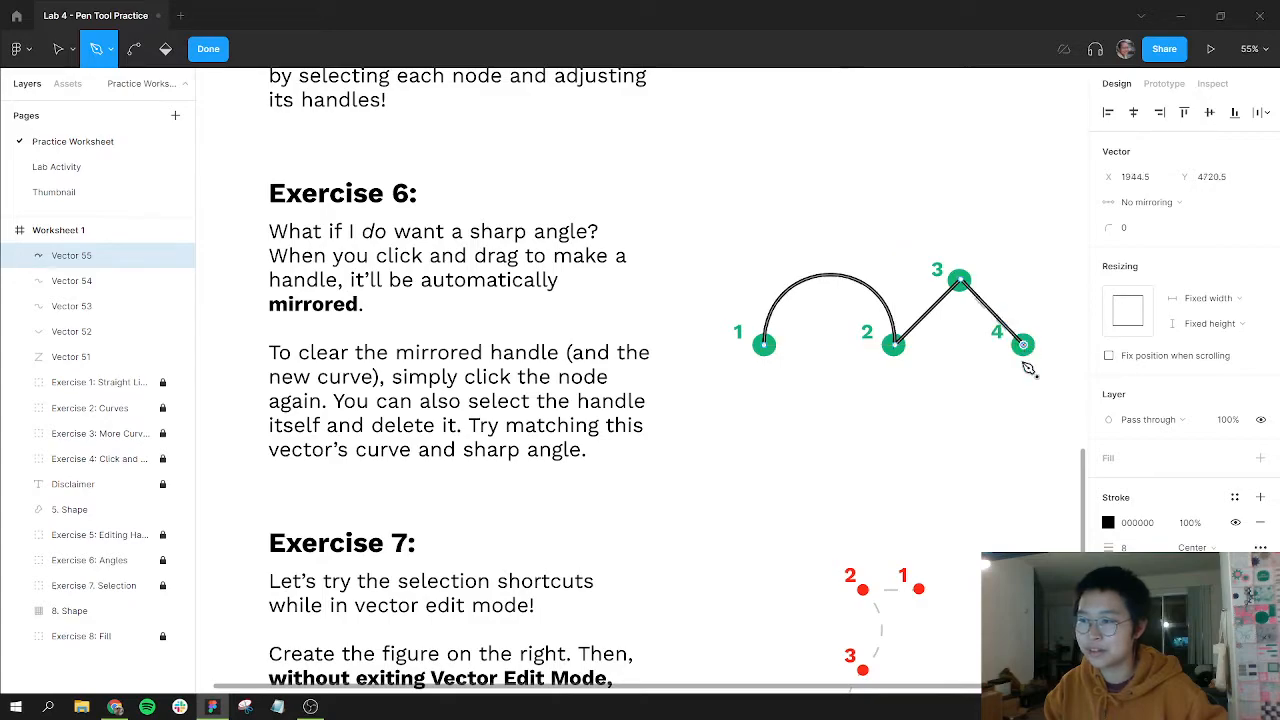
{"action": "key", "text": "Return"}
Draw a looping practice path of many curved nodes below the Exercise 6 figure with the Pen tool.
{"action": "scroll", "coordinate": [890, 450], "scroll_direction": "down", "scroll_amount": 2}
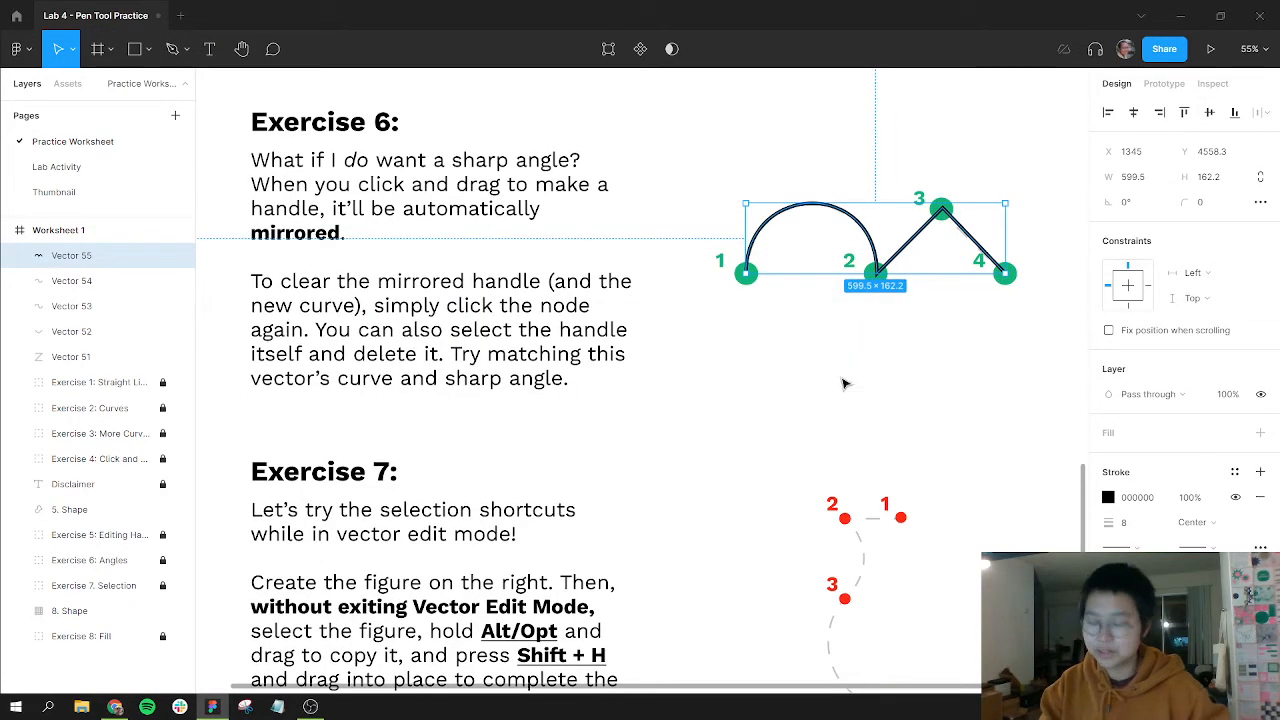
{"action": "key", "text": "p"}
{"action": "left_click_drag", "start_coordinate": [657, 387], "coordinate": [718, 316]}
{"action": "left_click_drag", "start_coordinate": [798, 357], "coordinate": [709, 494]}
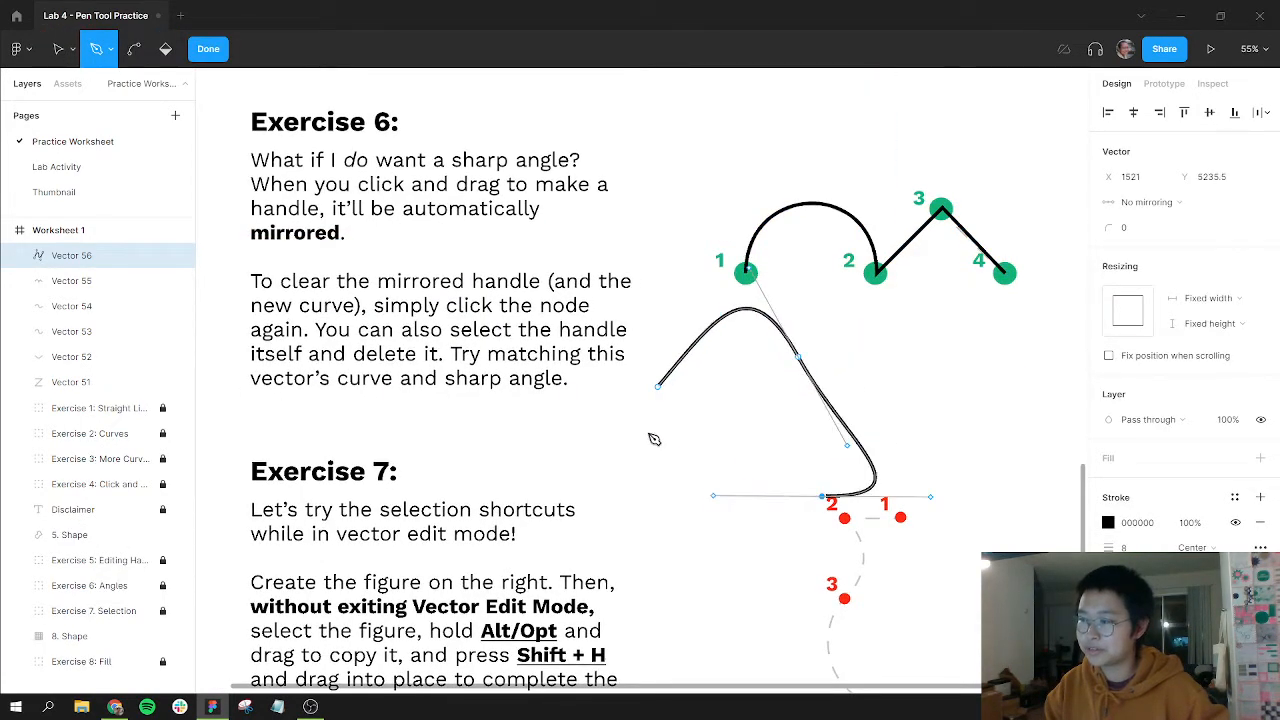
{"action": "left_click_drag", "start_coordinate": [650, 433], "coordinate": [635, 496]}
{"action": "left_click_drag", "start_coordinate": [650, 568], "coordinate": [700, 610]}
{"action": "left_click_drag", "start_coordinate": [795, 607], "coordinate": [844, 542]}
{"action": "left_click_drag", "start_coordinate": [758, 417], "coordinate": [795, 365]}
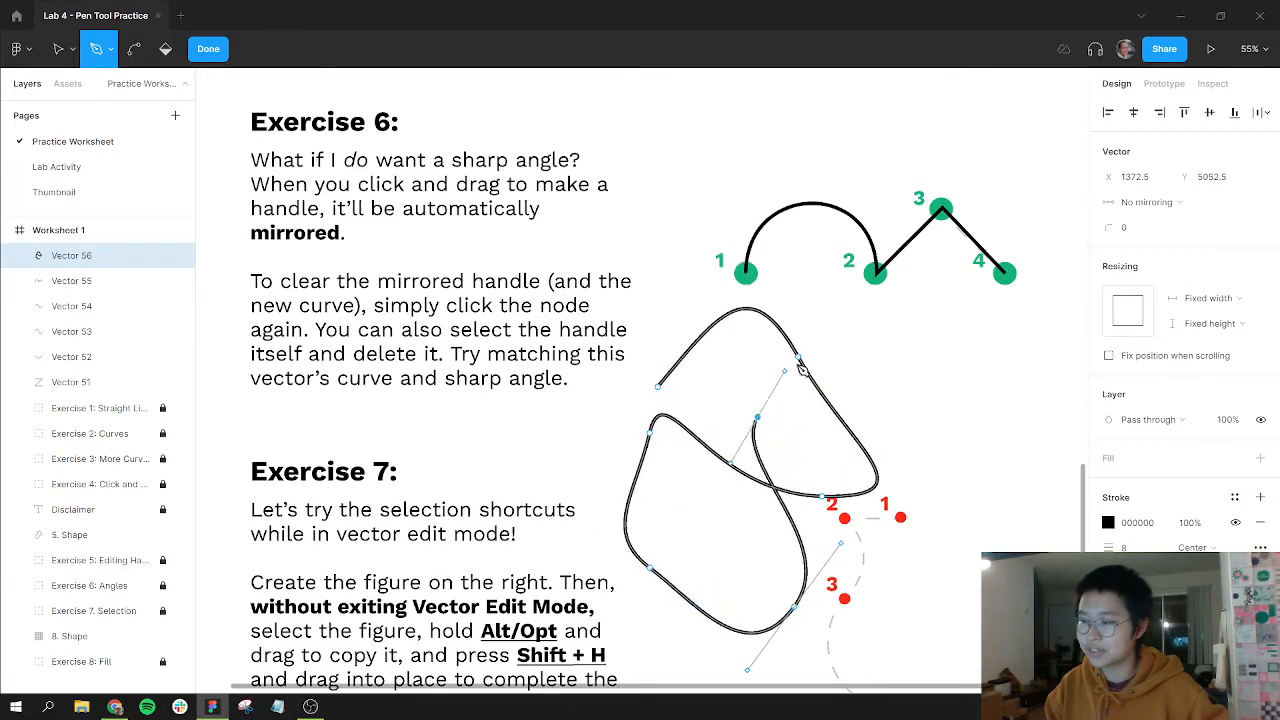
{"action": "left_click_drag", "start_coordinate": [868, 342], "coordinate": [990, 421]}
{"action": "left_click_drag", "start_coordinate": [1004, 530], "coordinate": [939, 569]}
{"action": "left_click_drag", "start_coordinate": [859, 547], "coordinate": [831, 463]}
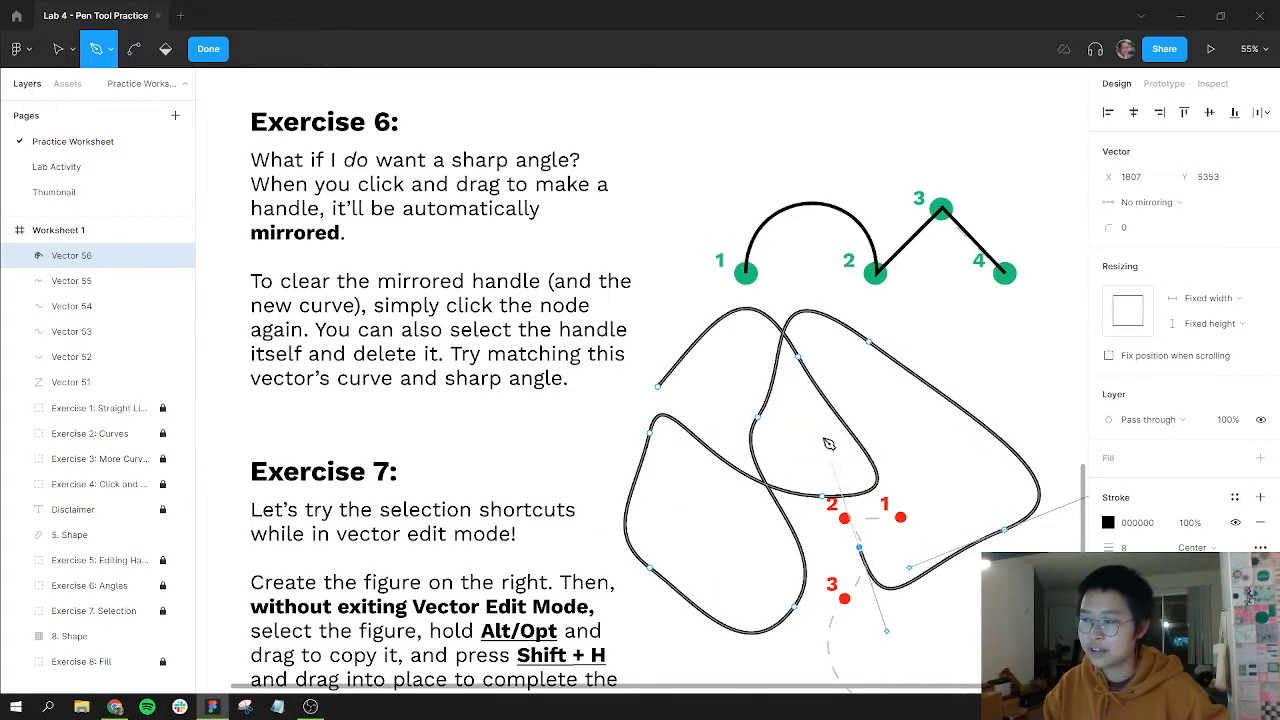
{"action": "left_click_drag", "start_coordinate": [838, 400], "coordinate": [1004, 282]}
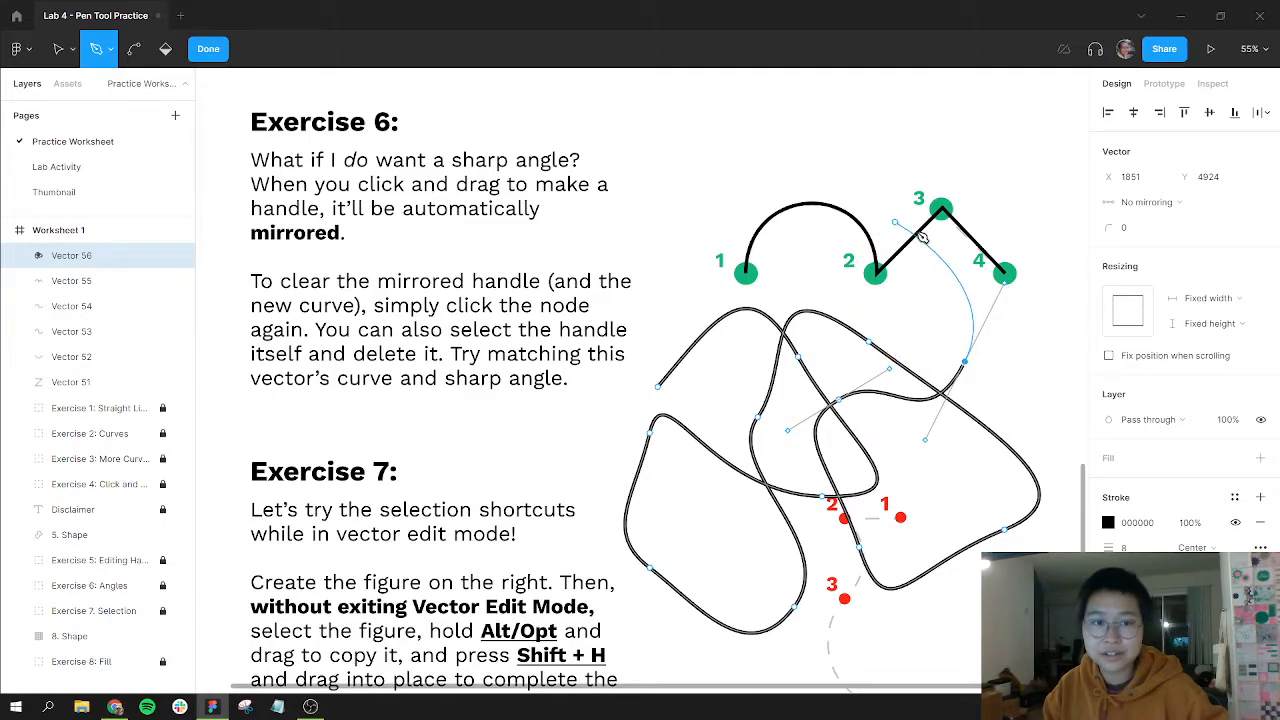
Clear the last node's outgoing handle and close the practice path with a straight segment to its first node.
{"action": "left_click", "coordinate": [966, 363]}
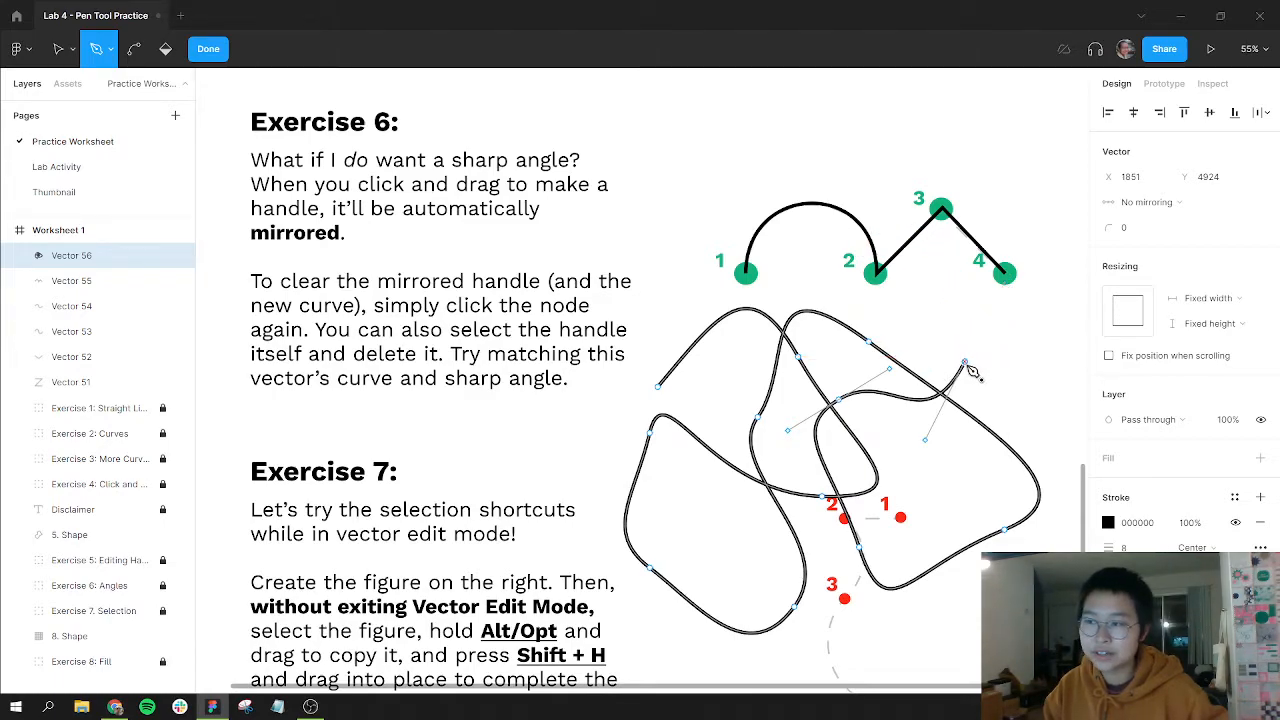
{"action": "left_click", "coordinate": [659, 388]}
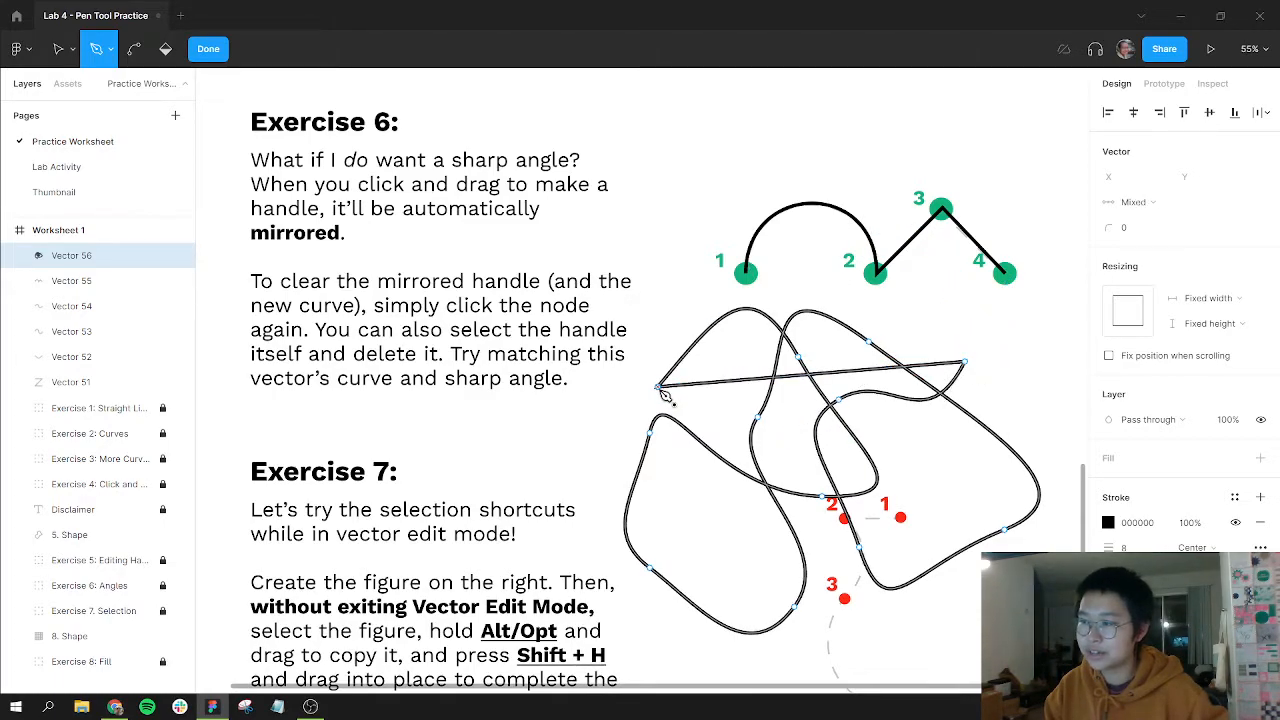
{"action": "key", "text": "Escape"}
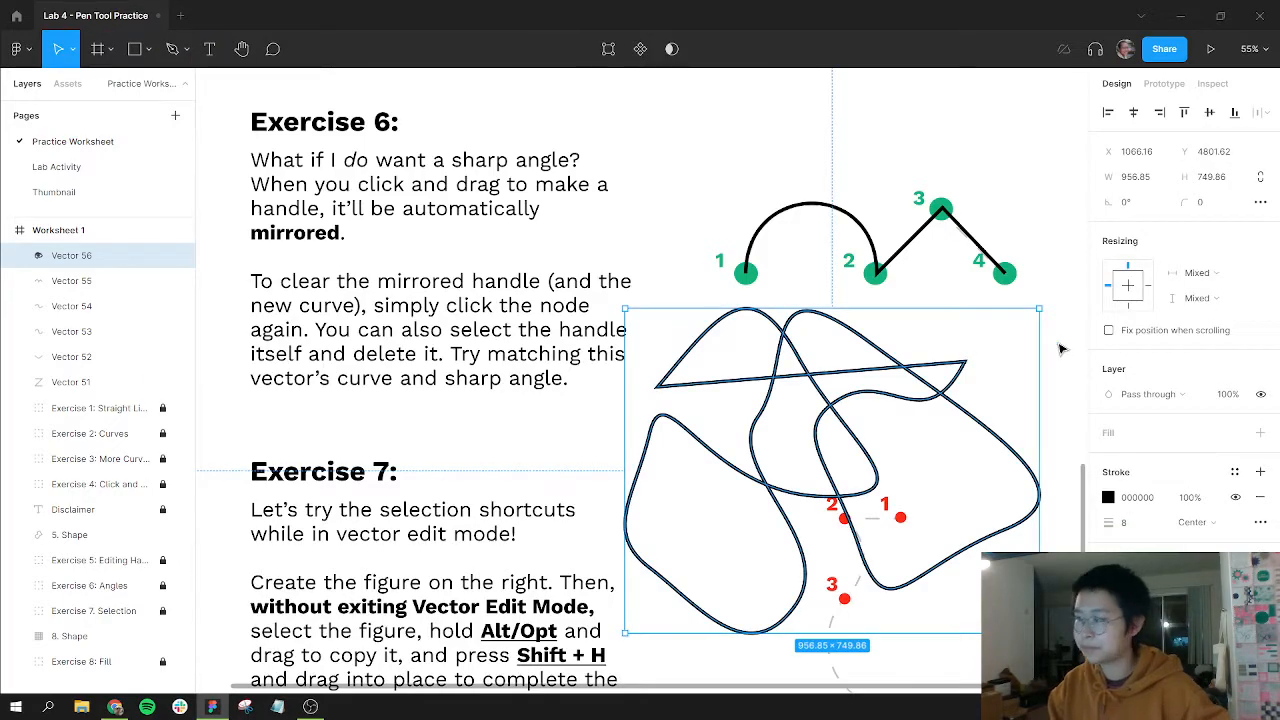
Delete the looping practice path drawn below the Exercise 6 figure.
{"action": "key", "text": "Delete"}
{"action": "scroll", "coordinate": [815, 453], "scroll_direction": "down", "scroll_amount": 5}
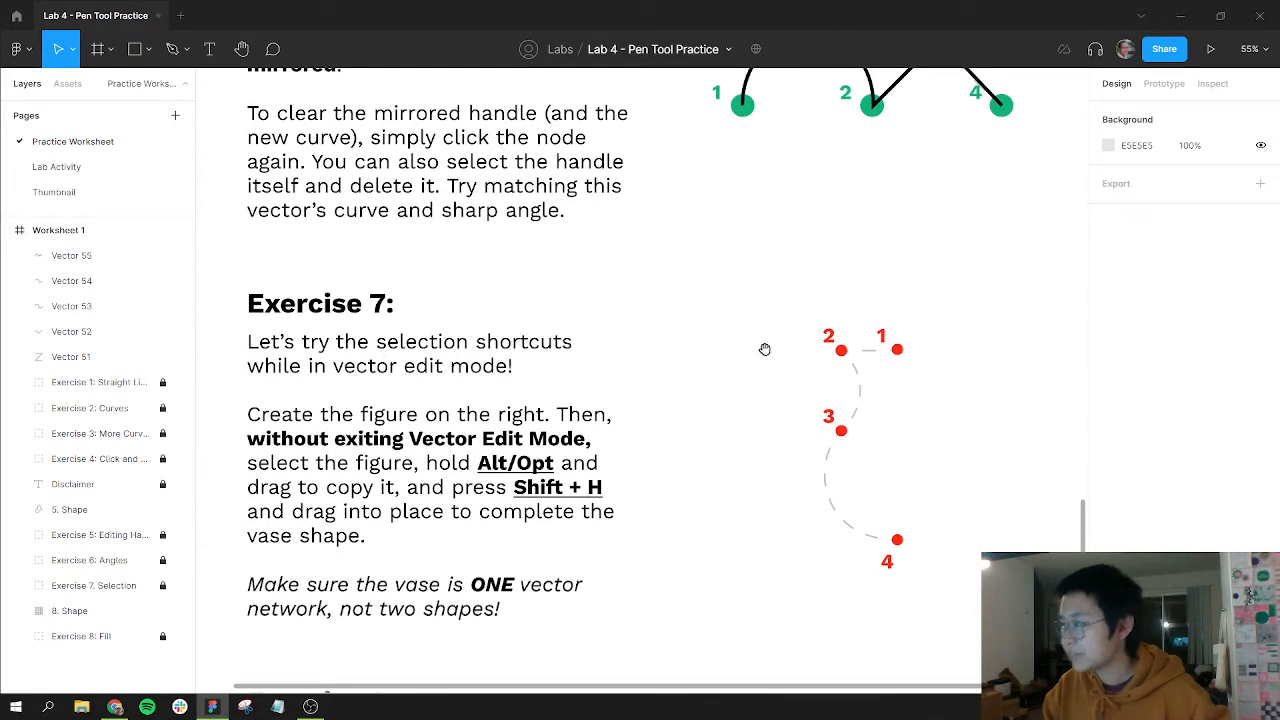
Draw the Exercise 7 half-vase path with the Pen tool: straight from point 1 to 2, curving through 3 to 4.
{"action": "left_click_drag", "start_coordinate": [783, 222], "coordinate": [777, 249]}
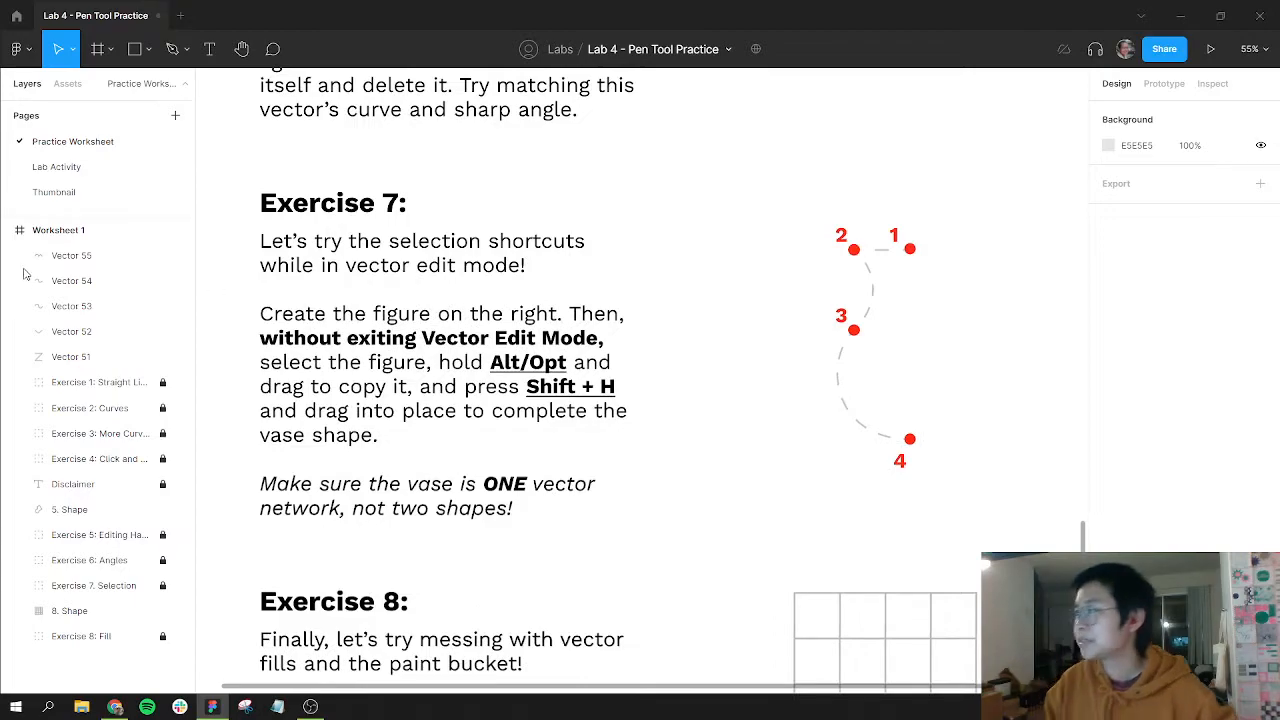
{"action": "left_click_drag", "start_coordinate": [775, 332], "coordinate": [781, 291]}
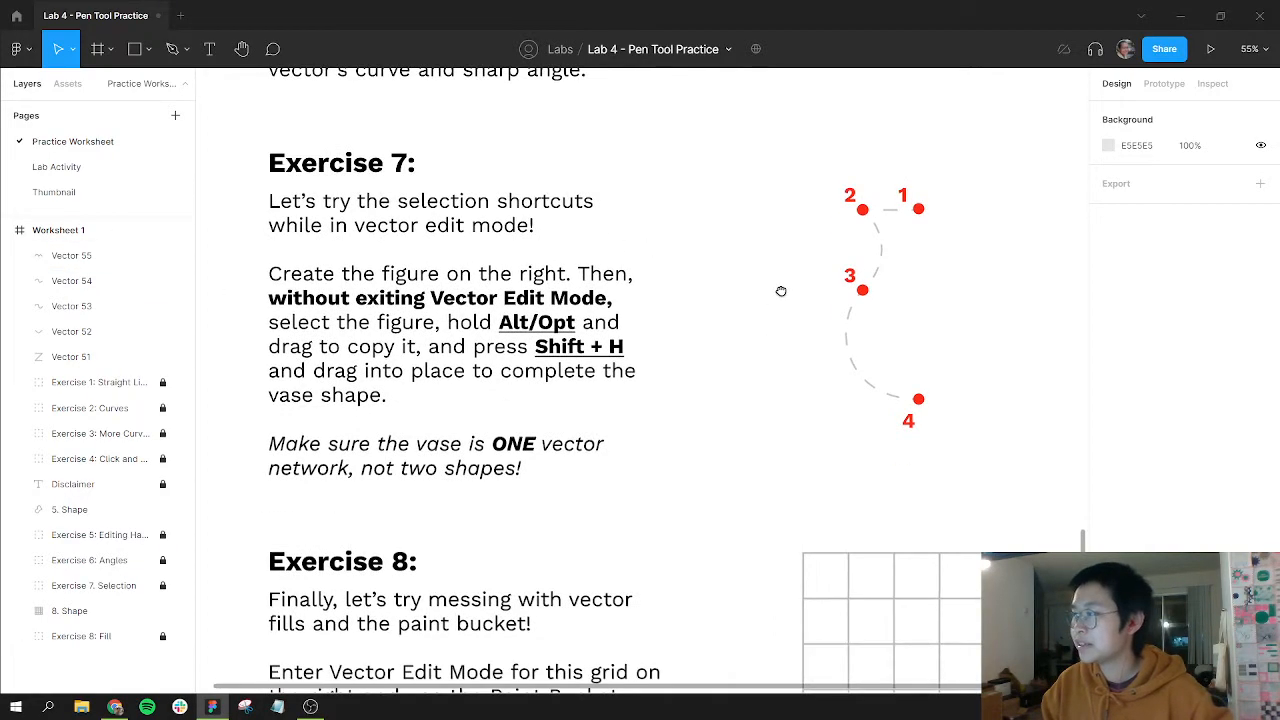
{"action": "key", "text": "p"}
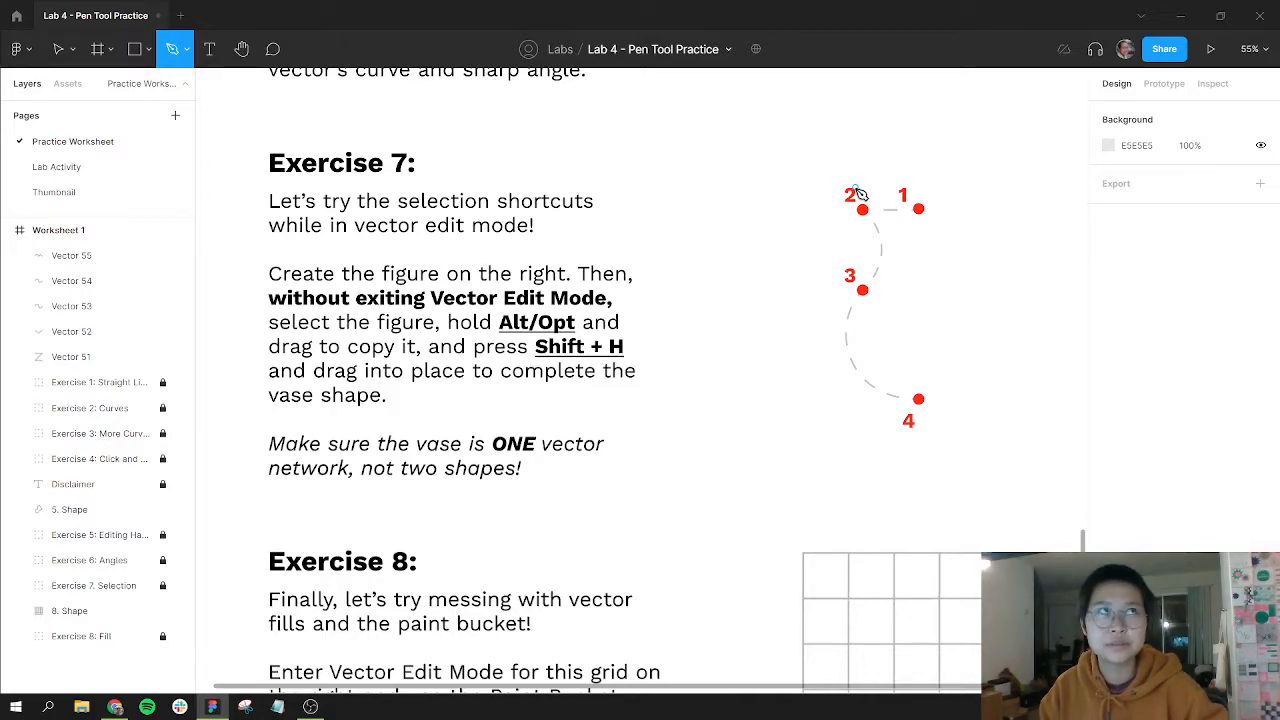
{"action": "left_click", "coordinate": [918, 208]}
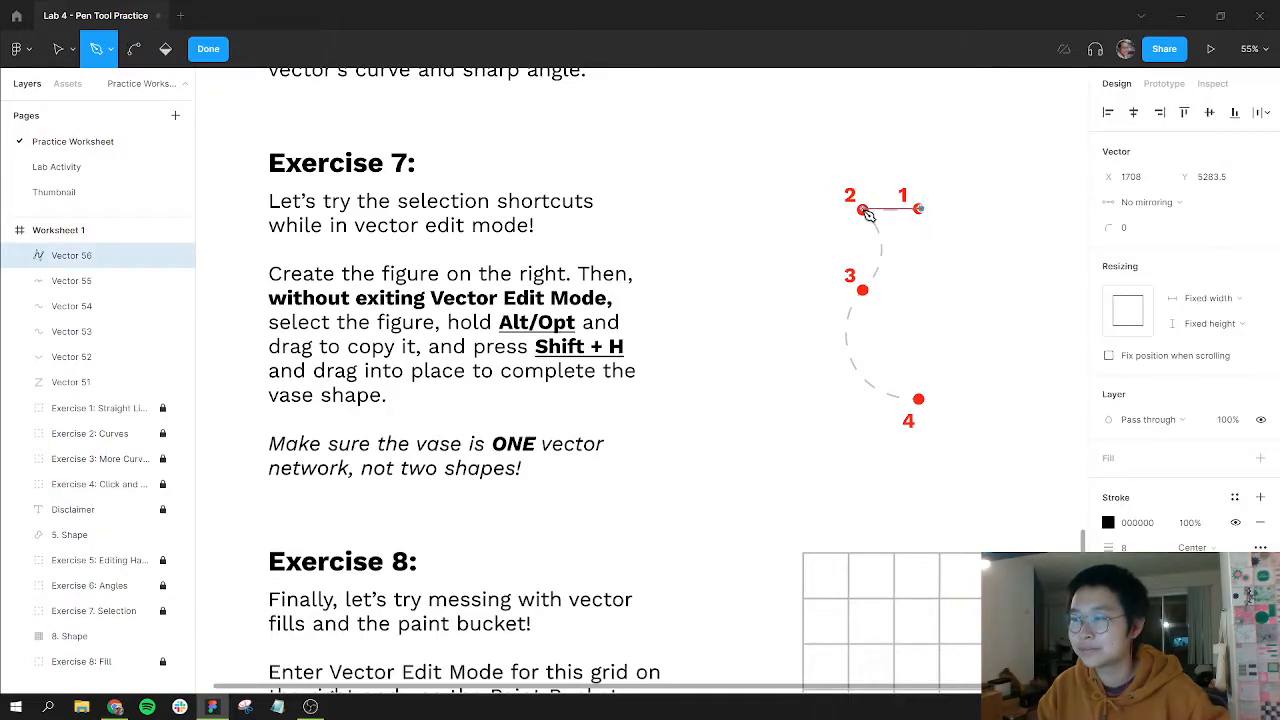
{"action": "left_click", "coordinate": [864, 210]}
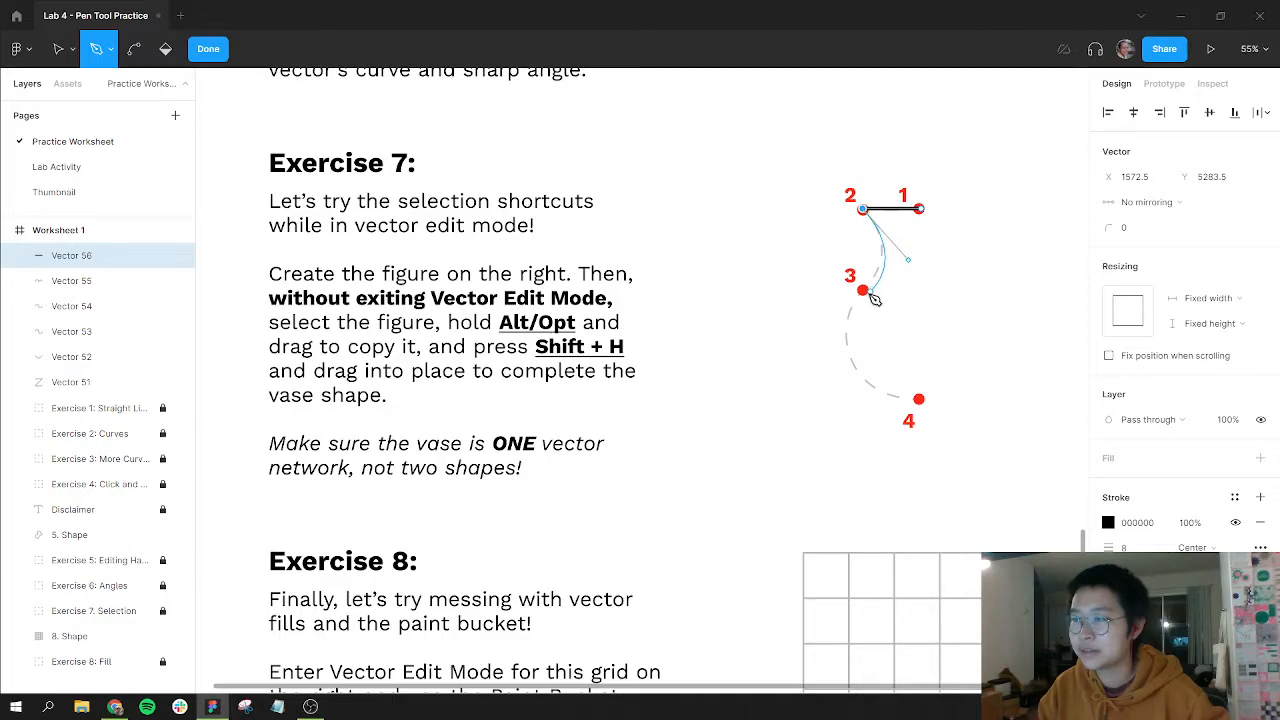
{"action": "left_click_drag", "start_coordinate": [863, 290], "coordinate": [853, 320]}
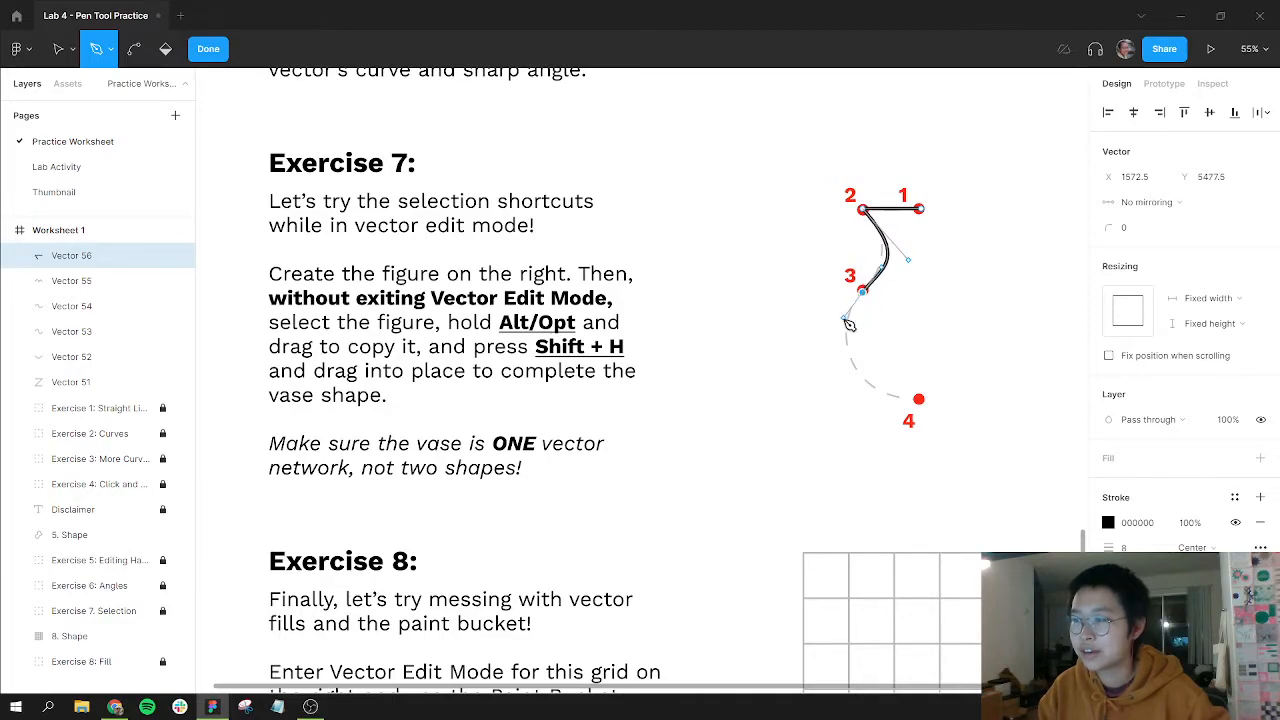
{"action": "left_click", "coordinate": [920, 401]}
{"action": "left_click_drag", "start_coordinate": [924, 404], "coordinate": [1017, 404]}
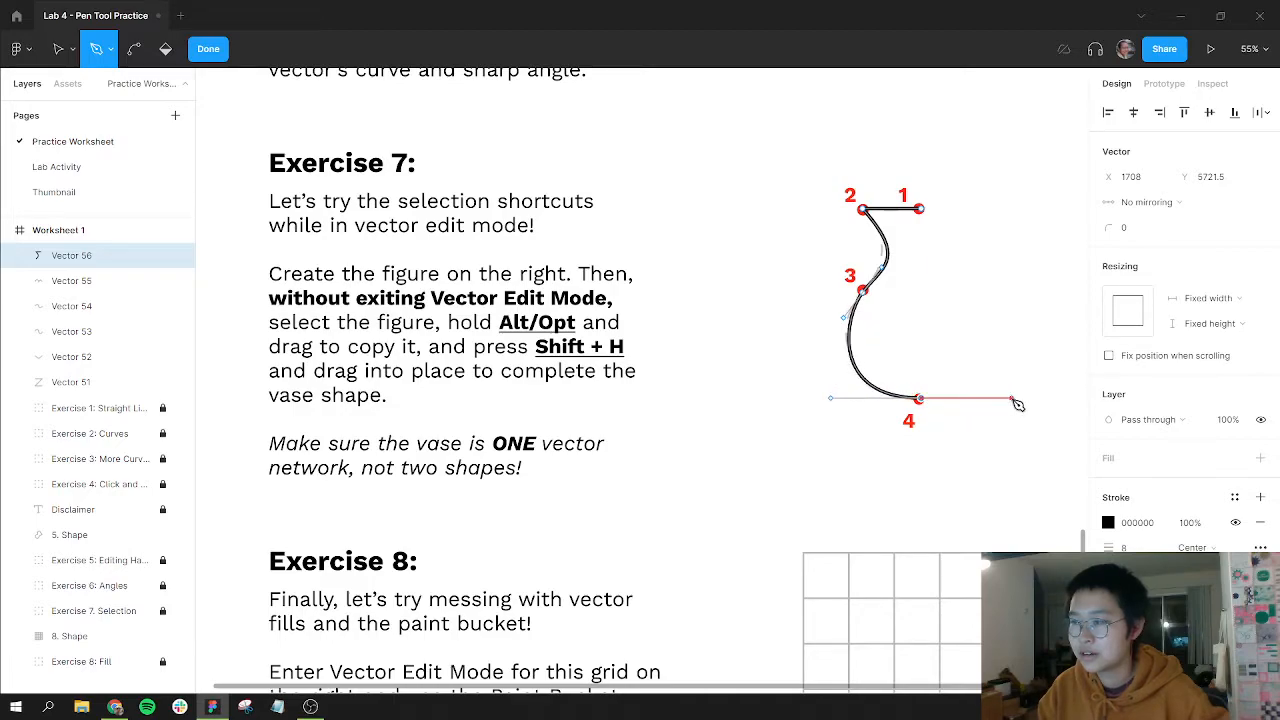
Adjust the curve handles between points 2 and 3 so the neck of the half-vase follows the dashed guide.
{"action": "key", "text": "v"}
{"action": "left_click", "coordinate": [863, 291]}
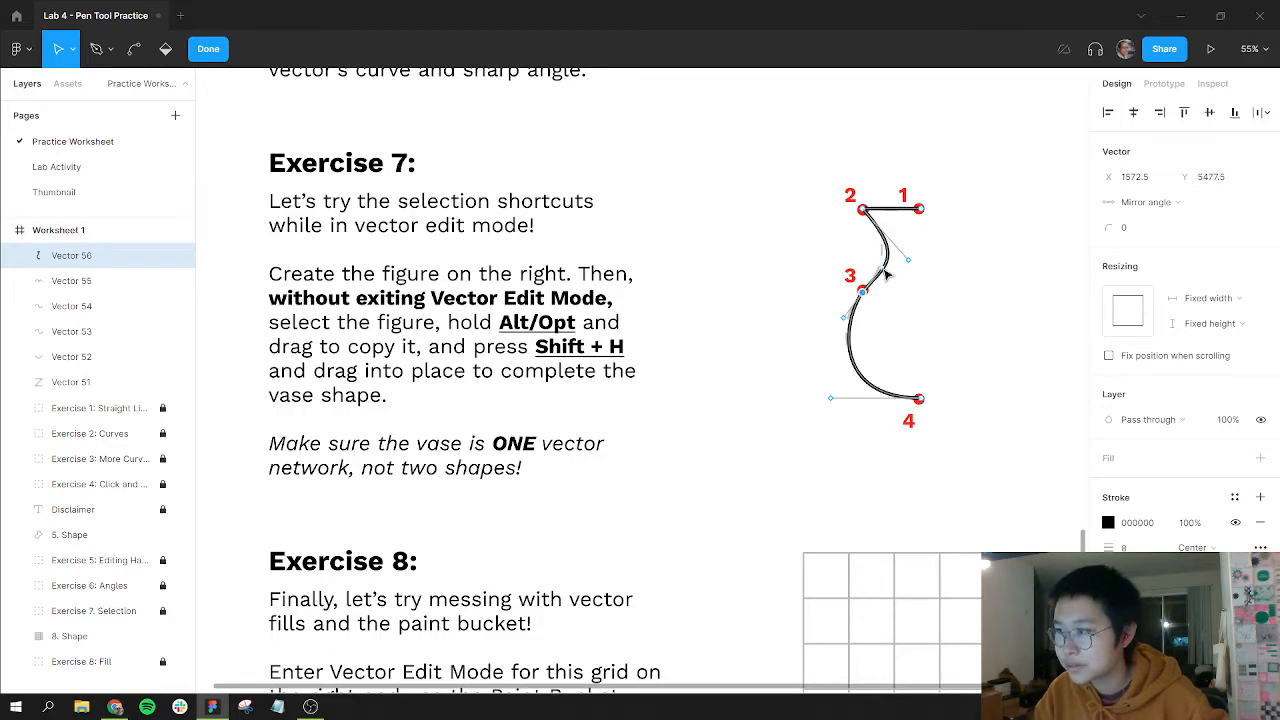
{"action": "left_click", "coordinate": [886, 274]}
{"action": "left_click_drag", "start_coordinate": [880, 276], "coordinate": [896, 254]}
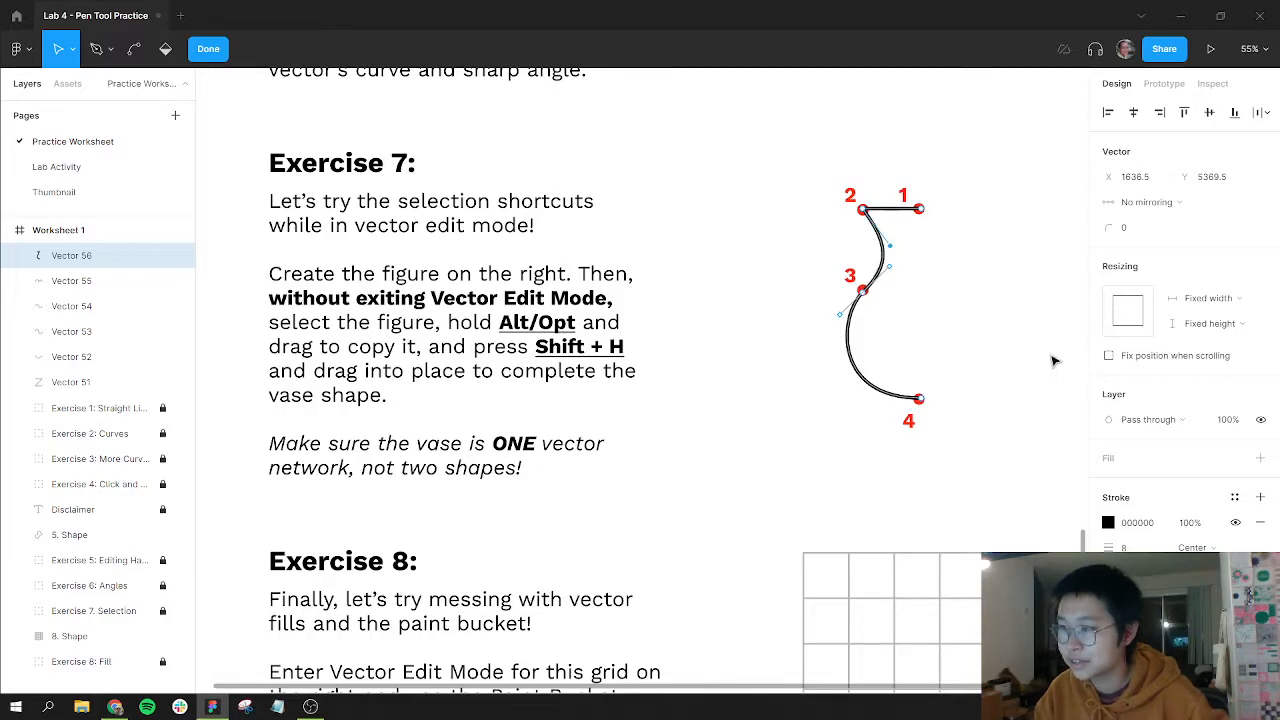
Select the whole half-vase in vector edit mode, copy it beside the original, flip the copy horizontally and move it to complete the vase.
{"action": "left_click_drag", "start_coordinate": [754, 140], "coordinate": [975, 468]}
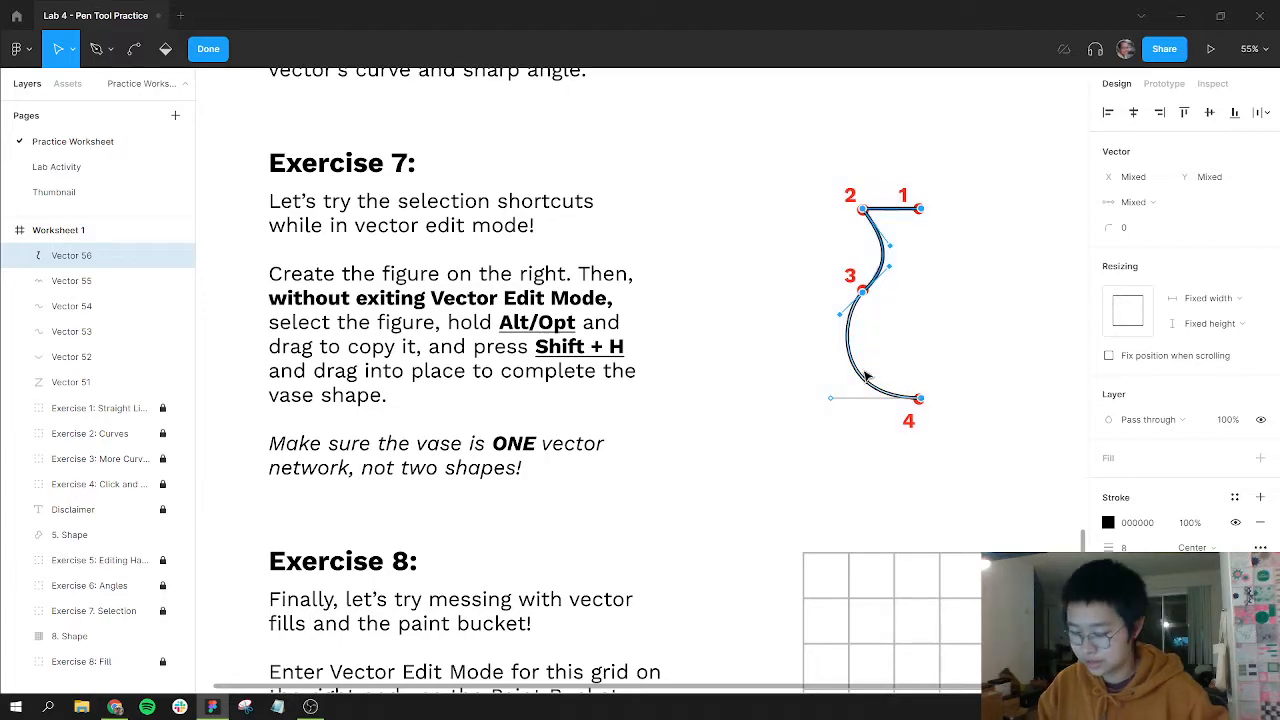
{"action": "scroll", "coordinate": [786, 303], "scroll_direction": "right", "scroll_amount": 4}
{"action": "scroll", "coordinate": [786, 303], "scroll_direction": "down", "scroll_amount": 1}
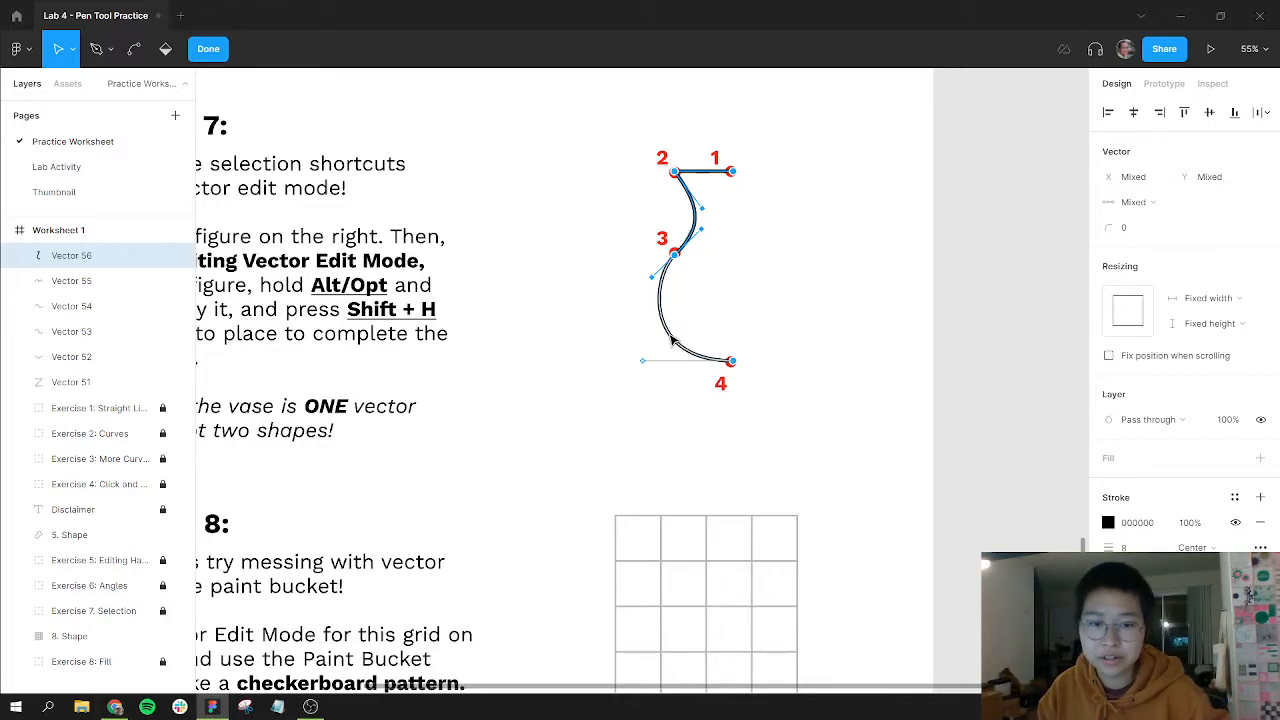
{"action": "left_click_drag", "start_coordinate": [679, 341], "coordinate": [781, 350]}
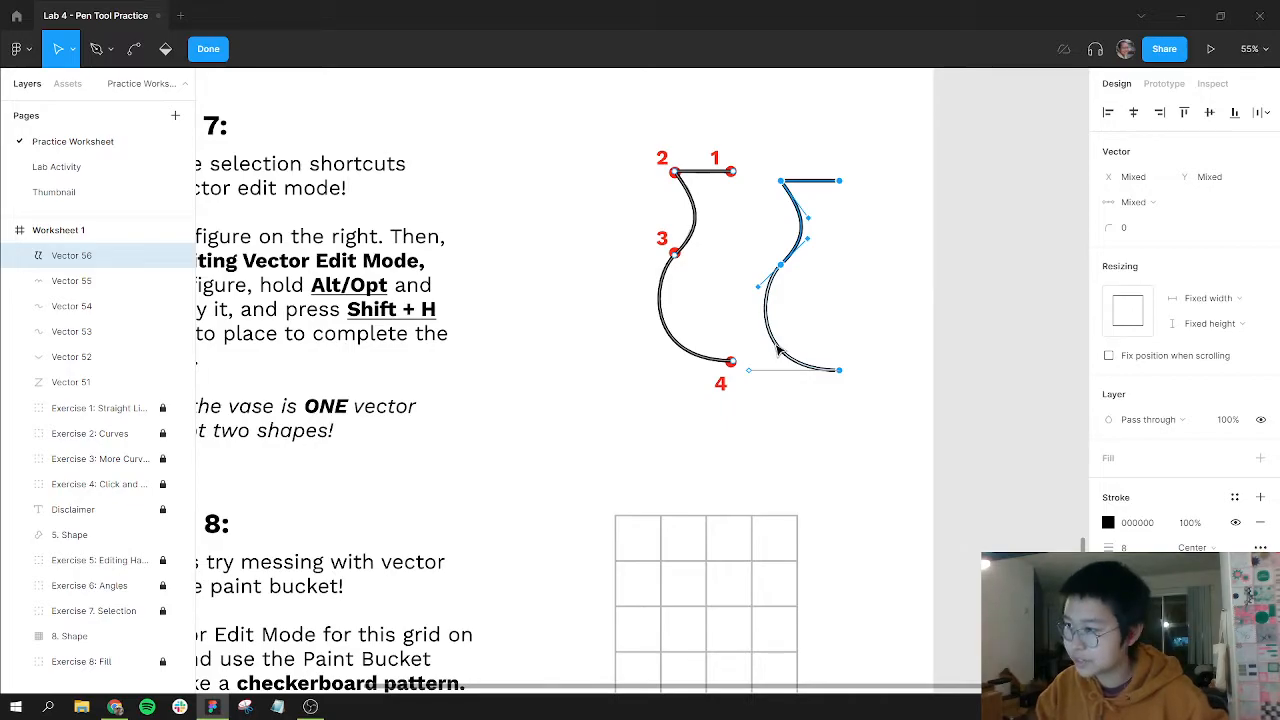
{"action": "key", "text": "shift+h"}
{"action": "left_click_drag", "start_coordinate": [826, 360], "coordinate": [798, 342]}
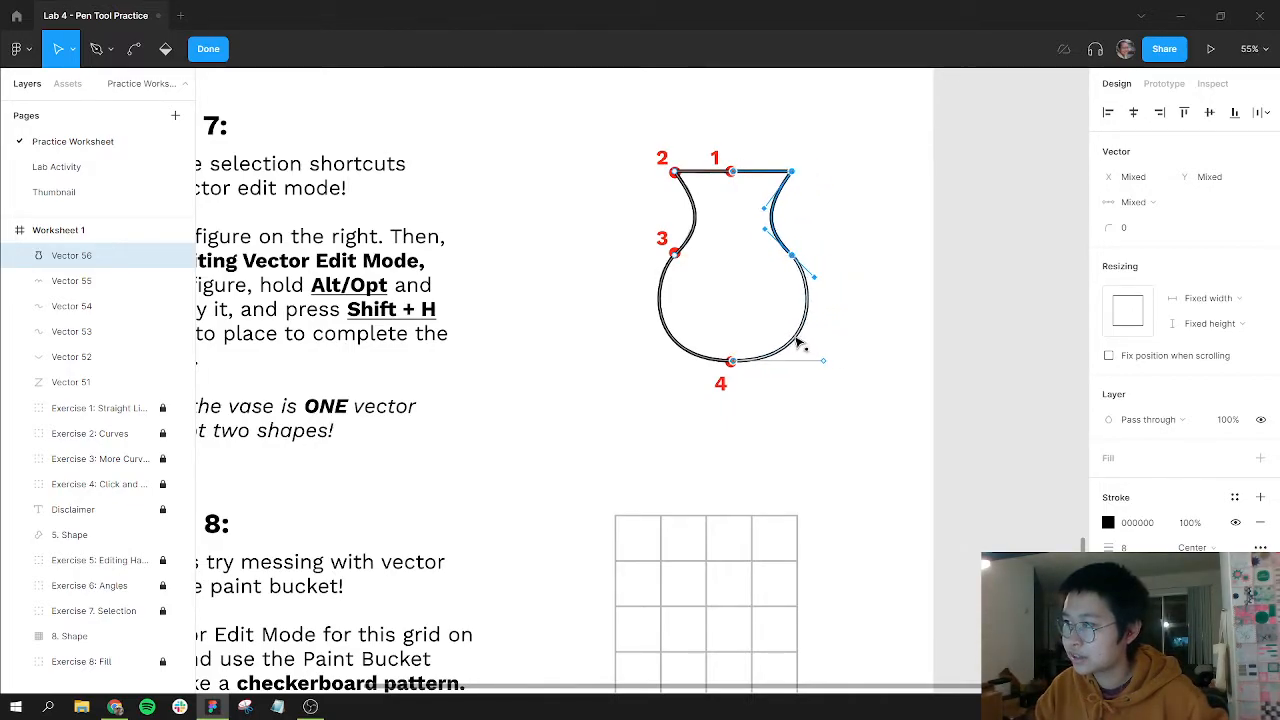
Pull the mirrored half slightly away from the original and snap it back onto the open endpoint at point 1.
{"action": "left_click_drag", "start_coordinate": [803, 341], "coordinate": [809, 341]}
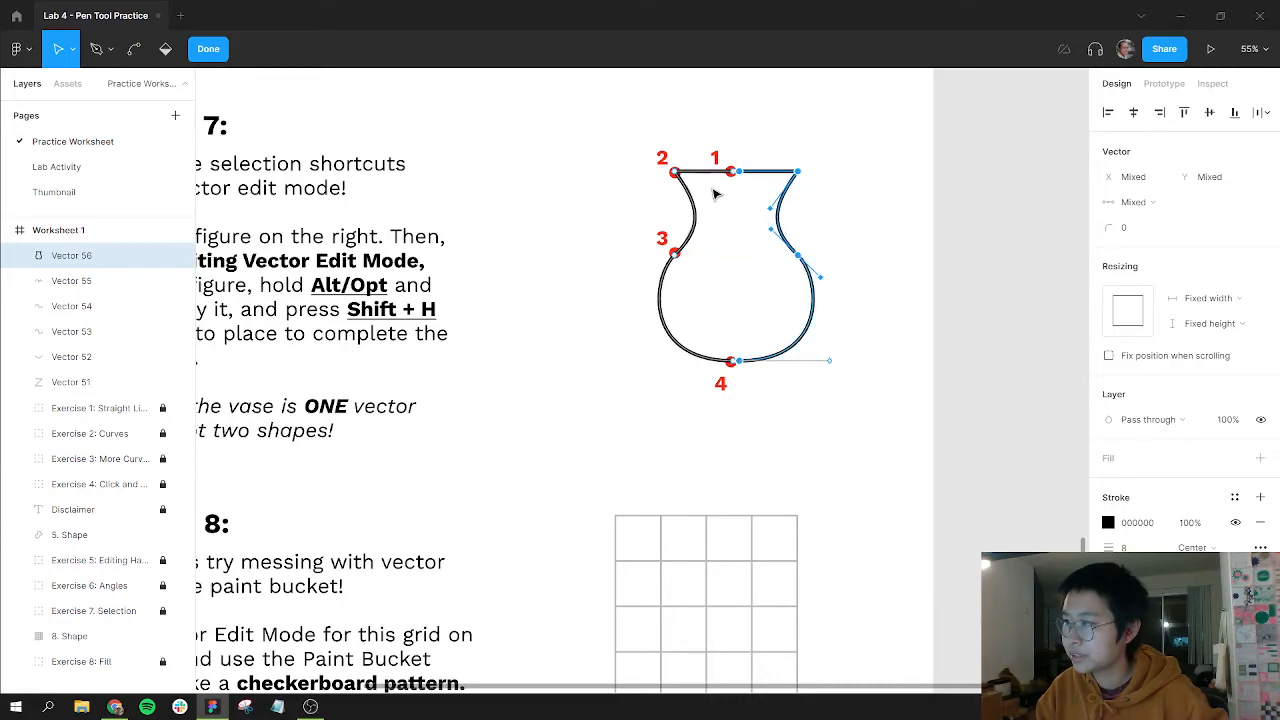
{"action": "scroll", "coordinate": [714, 188], "scroll_direction": "up", "scroll_amount": 1}
{"action": "scroll", "coordinate": [730, 175], "scroll_direction": "up", "scroll_amount": 5}
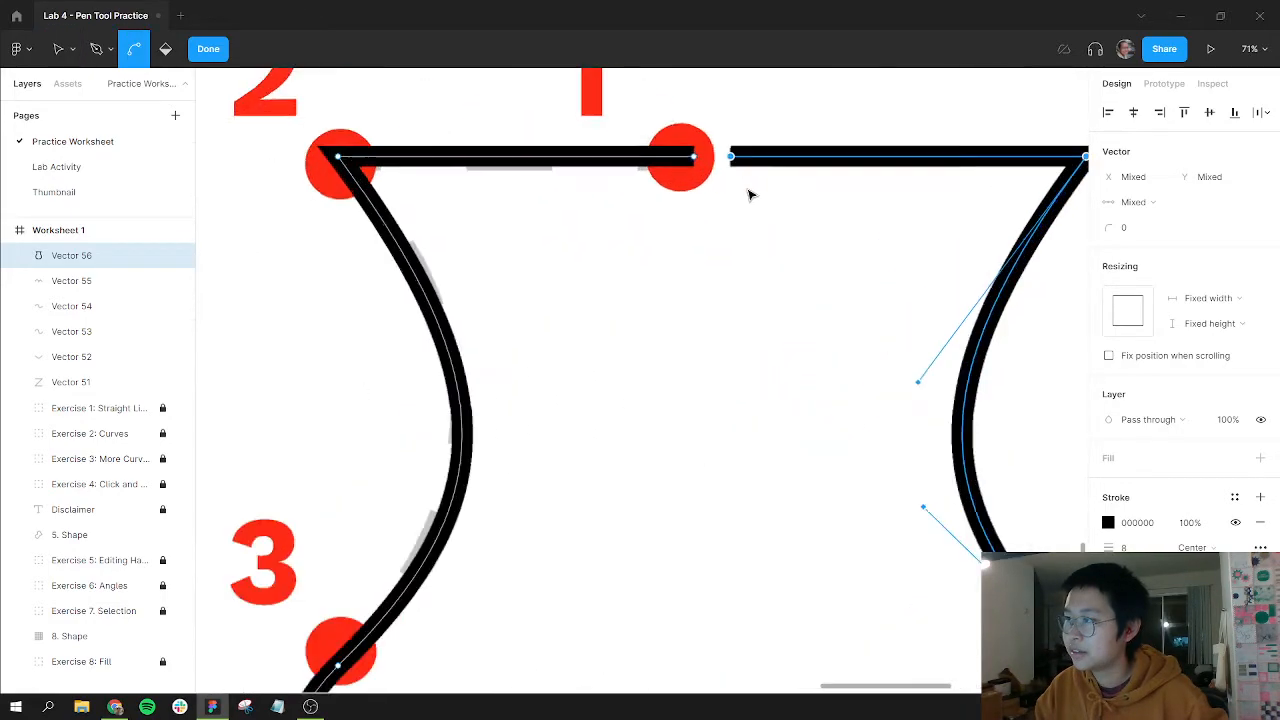
{"action": "left_click", "coordinate": [765, 163]}
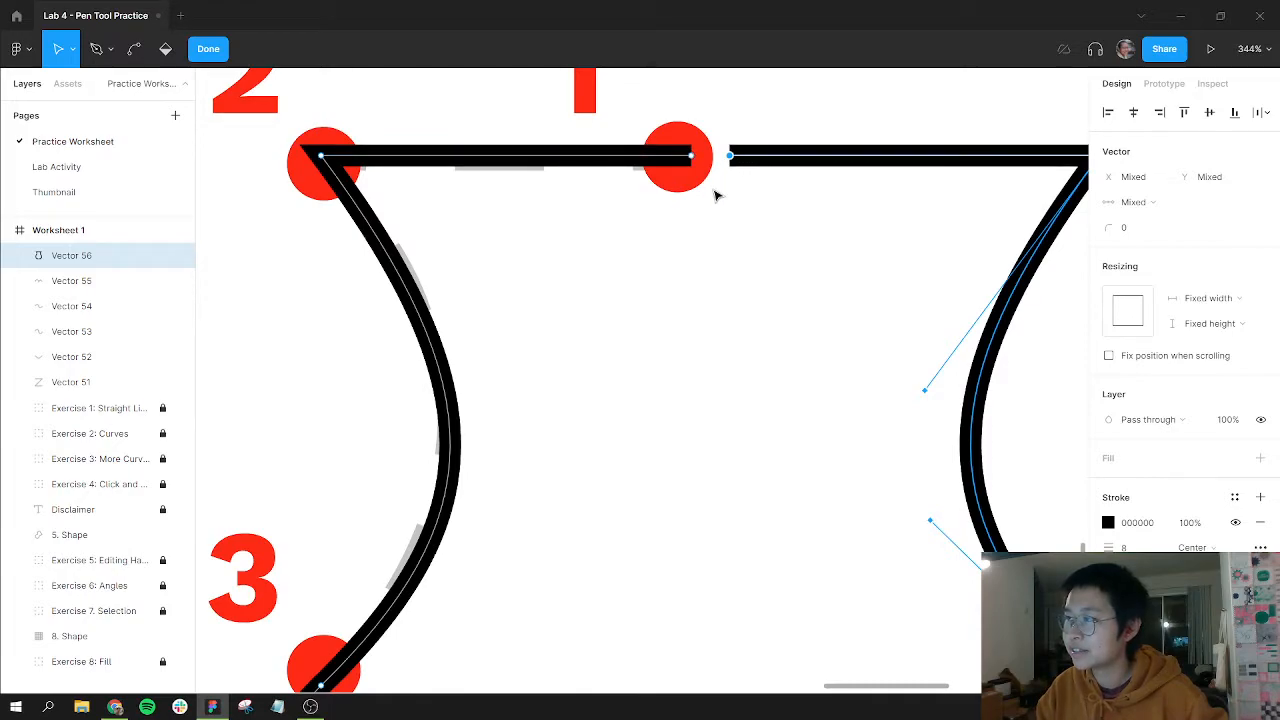
{"action": "left_click_drag", "start_coordinate": [766, 163], "coordinate": [727, 163]}
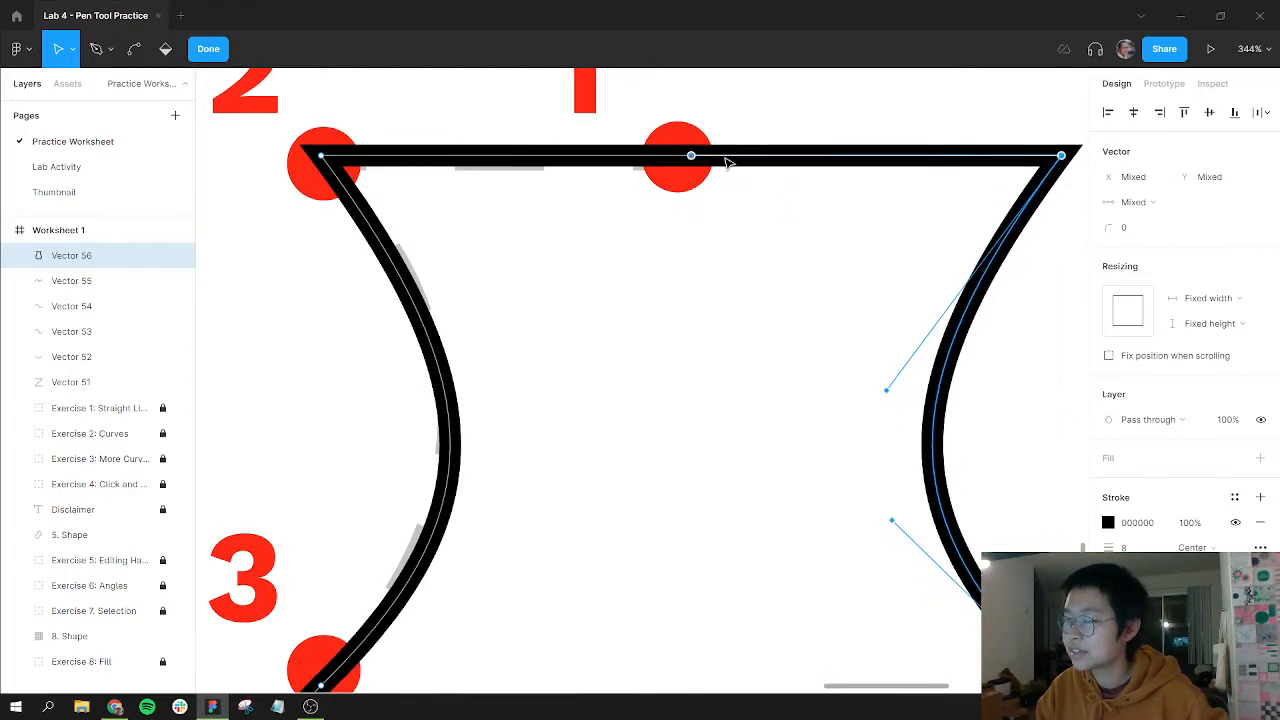
Try a fill on the joined vase, then undo the fill and the last move of the mirrored half.
{"action": "scroll", "coordinate": [743, 283], "scroll_direction": "down", "scroll_amount": 5}
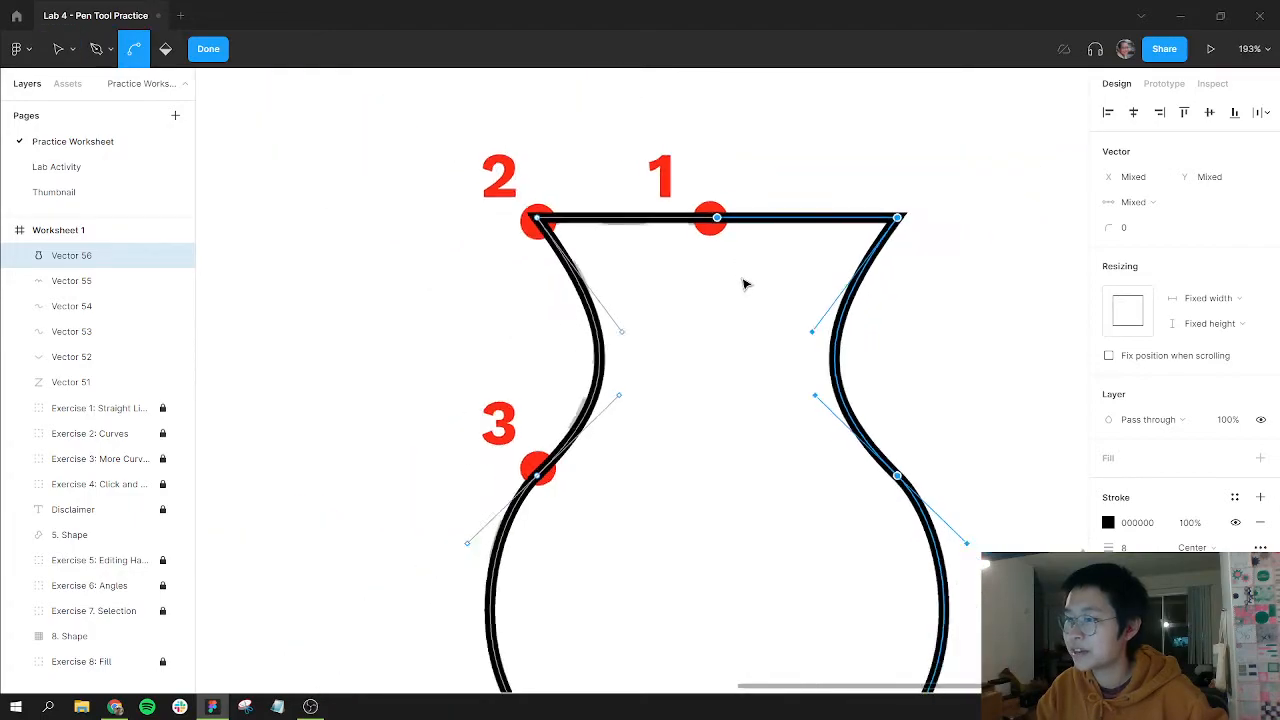
{"action": "scroll", "coordinate": [743, 283], "scroll_direction": "down", "scroll_amount": 10}
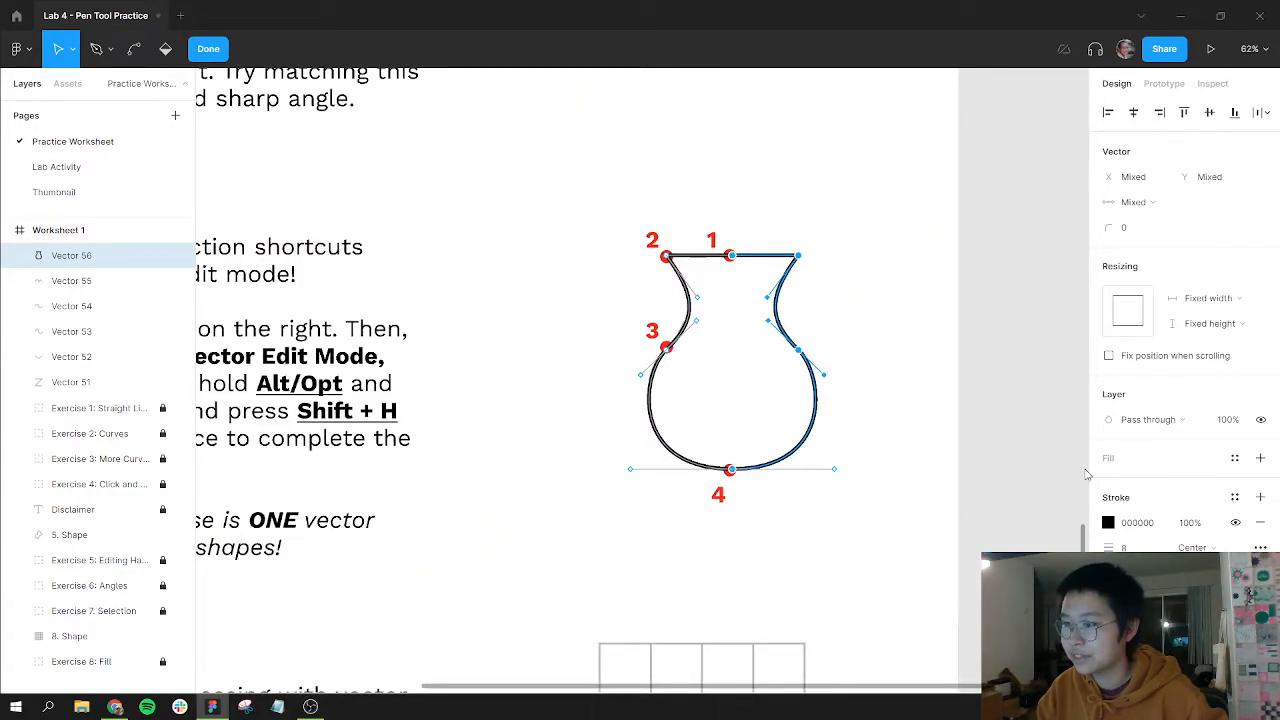
{"action": "left_click", "coordinate": [1152, 457]}
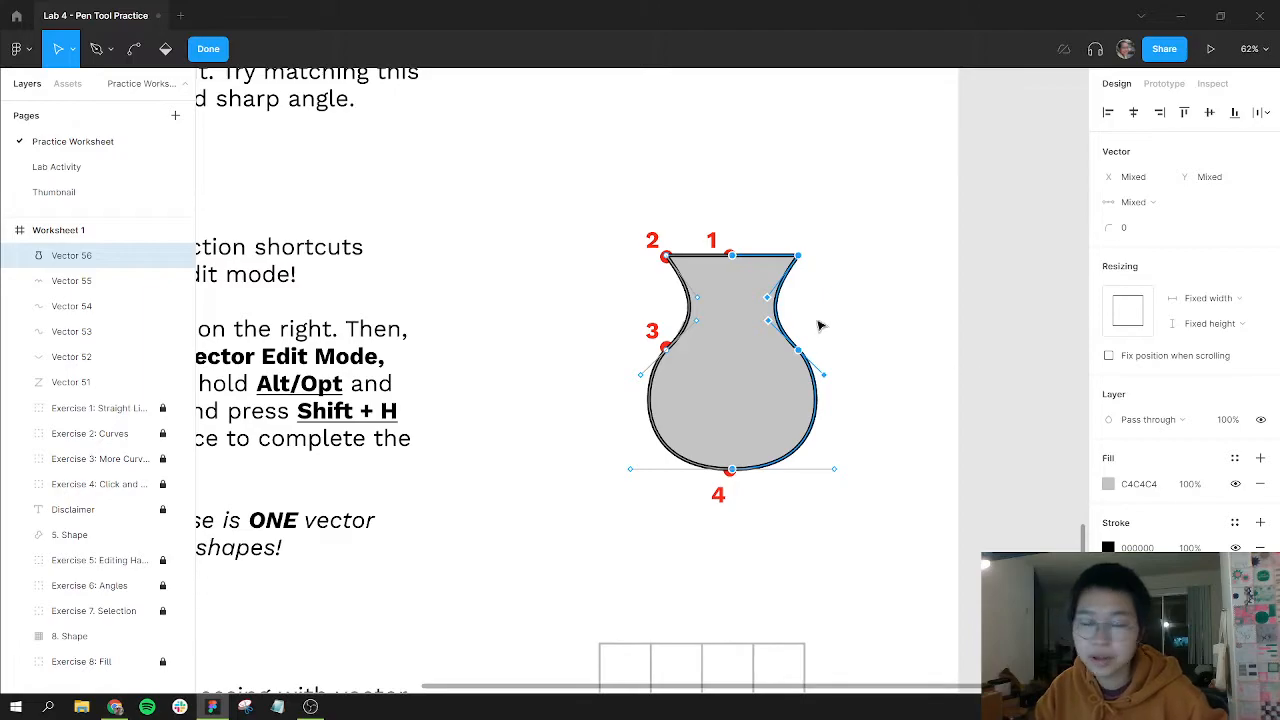
{"action": "scroll", "coordinate": [765, 262], "scroll_direction": "up", "scroll_amount": 5}
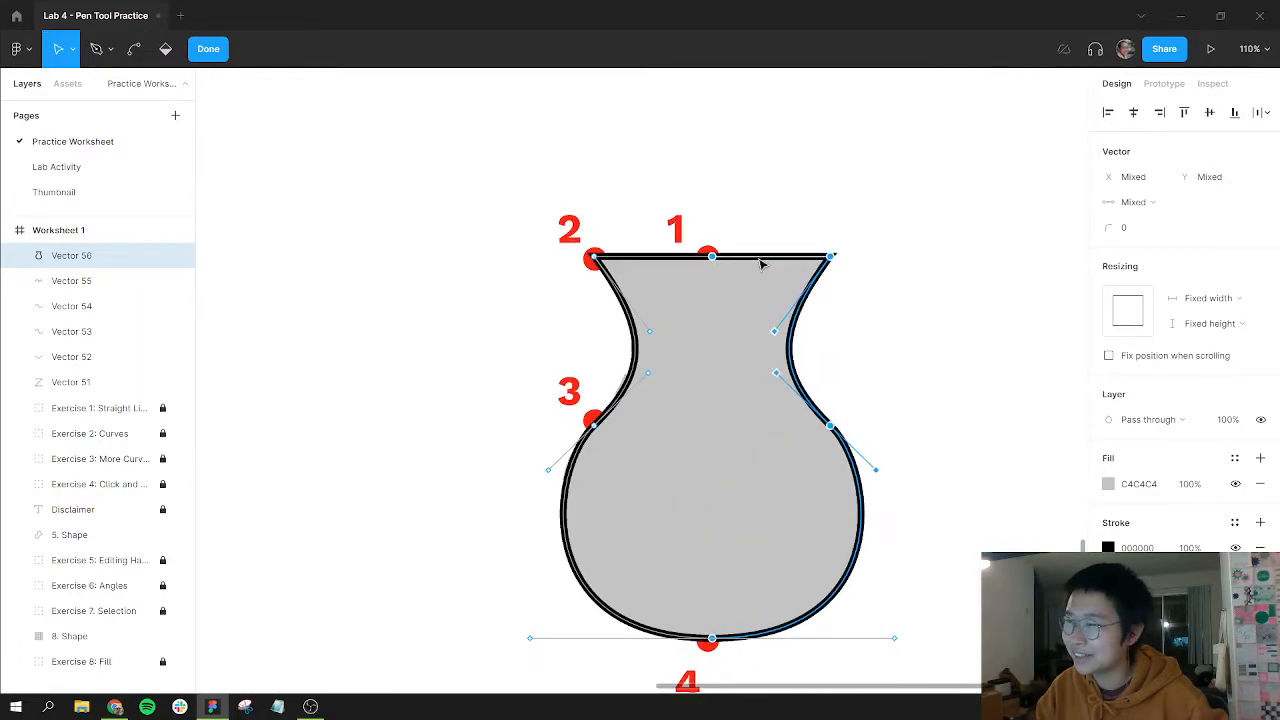
{"action": "mouse_move", "coordinate": [835, 276]}
{"action": "left_mouse_down"}
{"action": "mouse_move", "coordinate": [851, 283]}
{"action": "mouse_move", "coordinate": [838, 276]}
{"action": "left_mouse_up"}
{"action": "key", "text": "ctrl+z"}
{"action": "key", "text": "ctrl+z"}
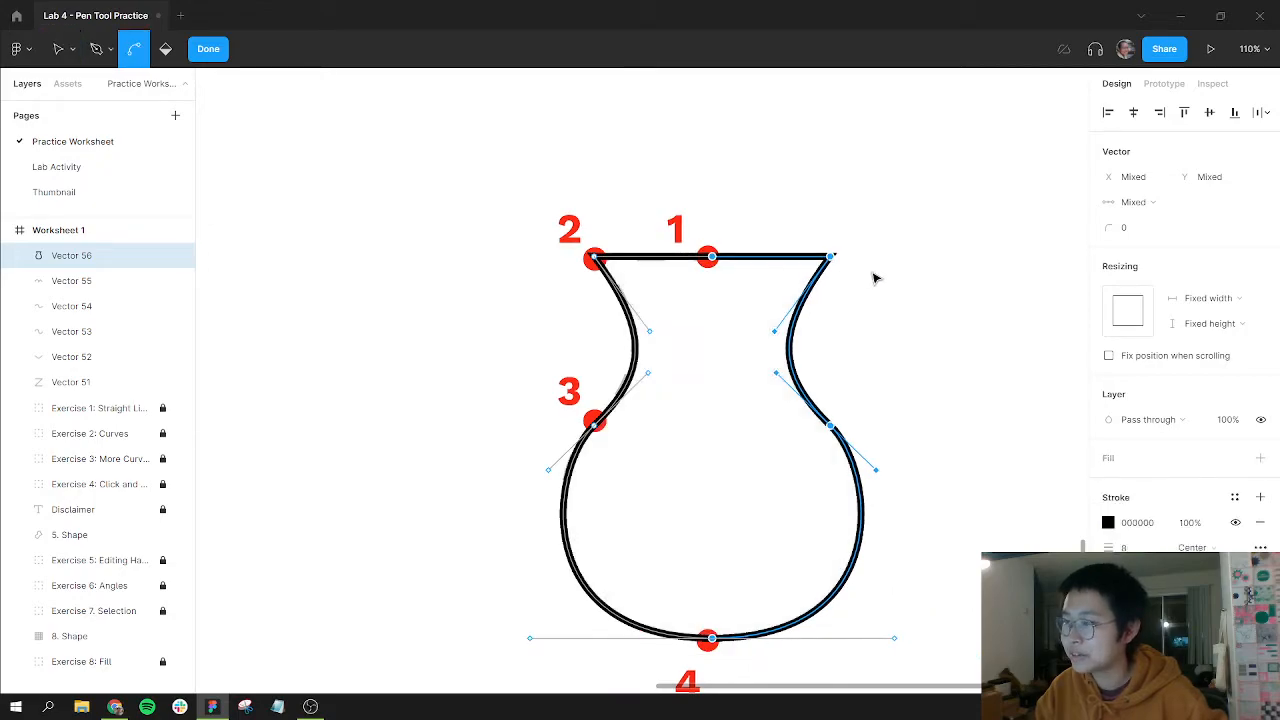
{"action": "key", "text": "ctrl+z"}
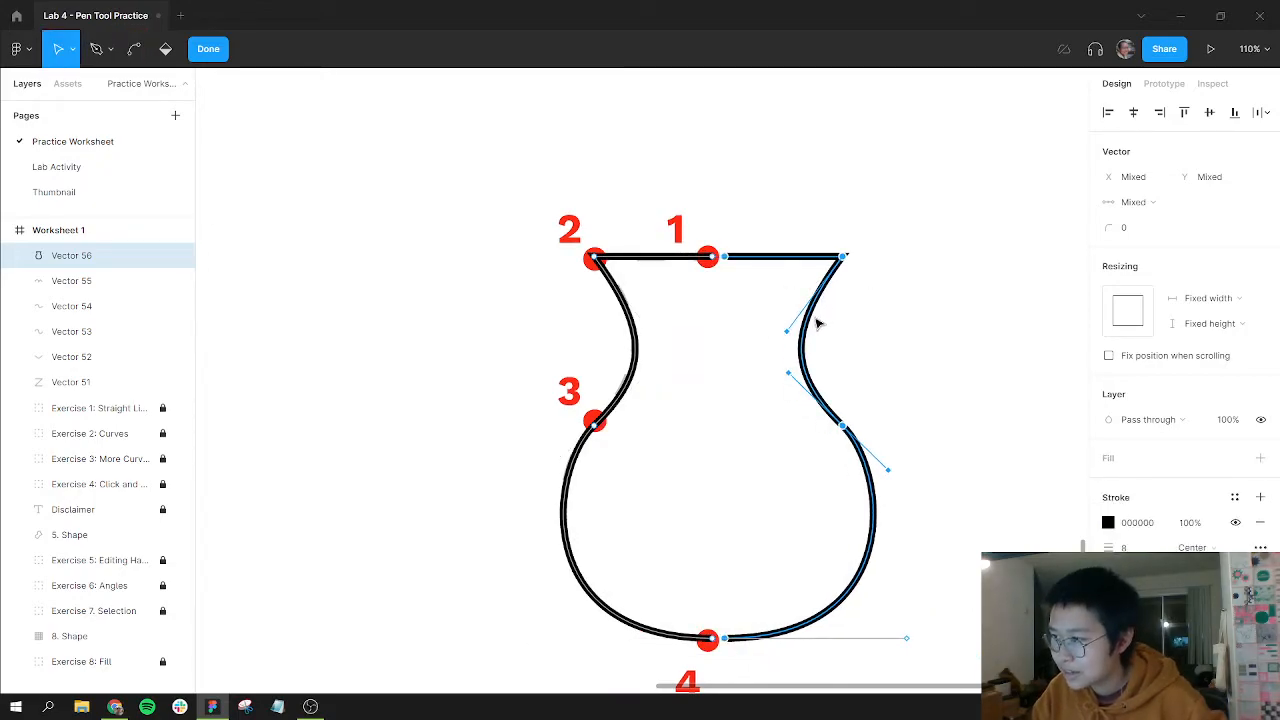
Move the mirrored half so its endpoints meet the original's endpoints at points 1 and 4.
{"action": "mouse_move", "coordinate": [817, 320]}
{"action": "left_mouse_down"}
{"action": "mouse_move", "coordinate": [843, 326]}
{"action": "mouse_move", "coordinate": [805, 330]}
{"action": "left_mouse_up"}
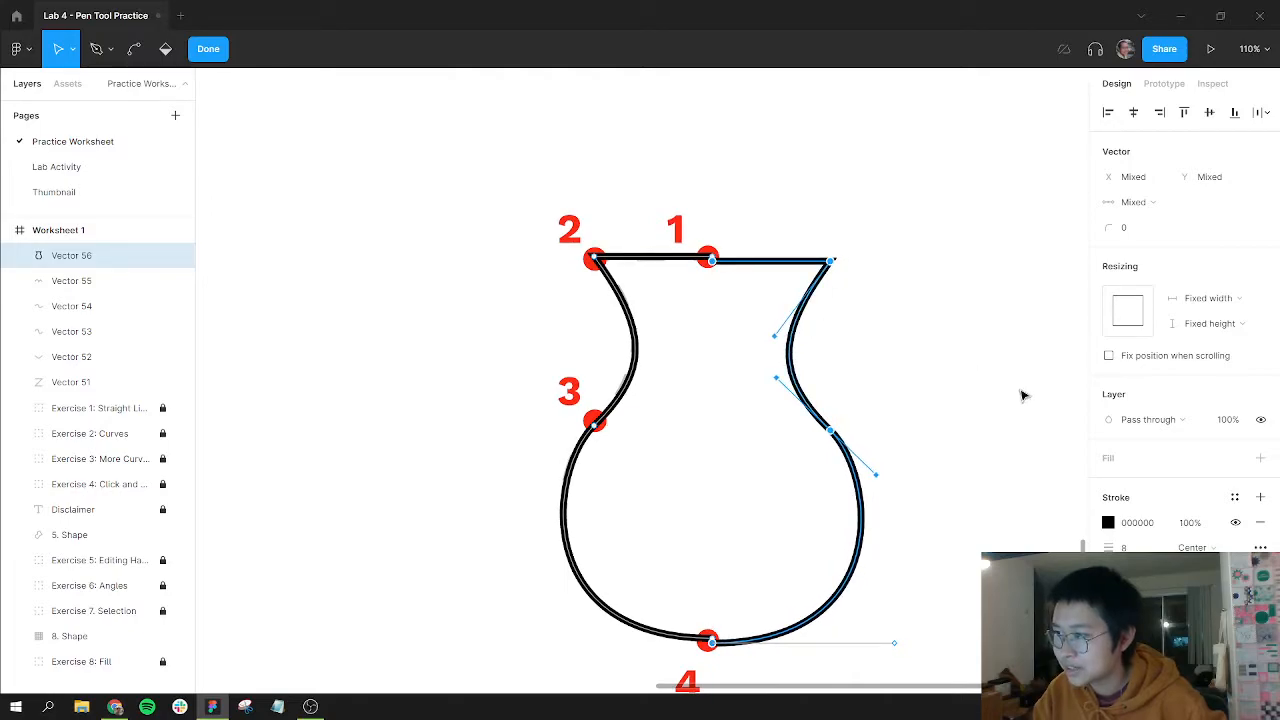
{"action": "key", "text": "ctrl"}
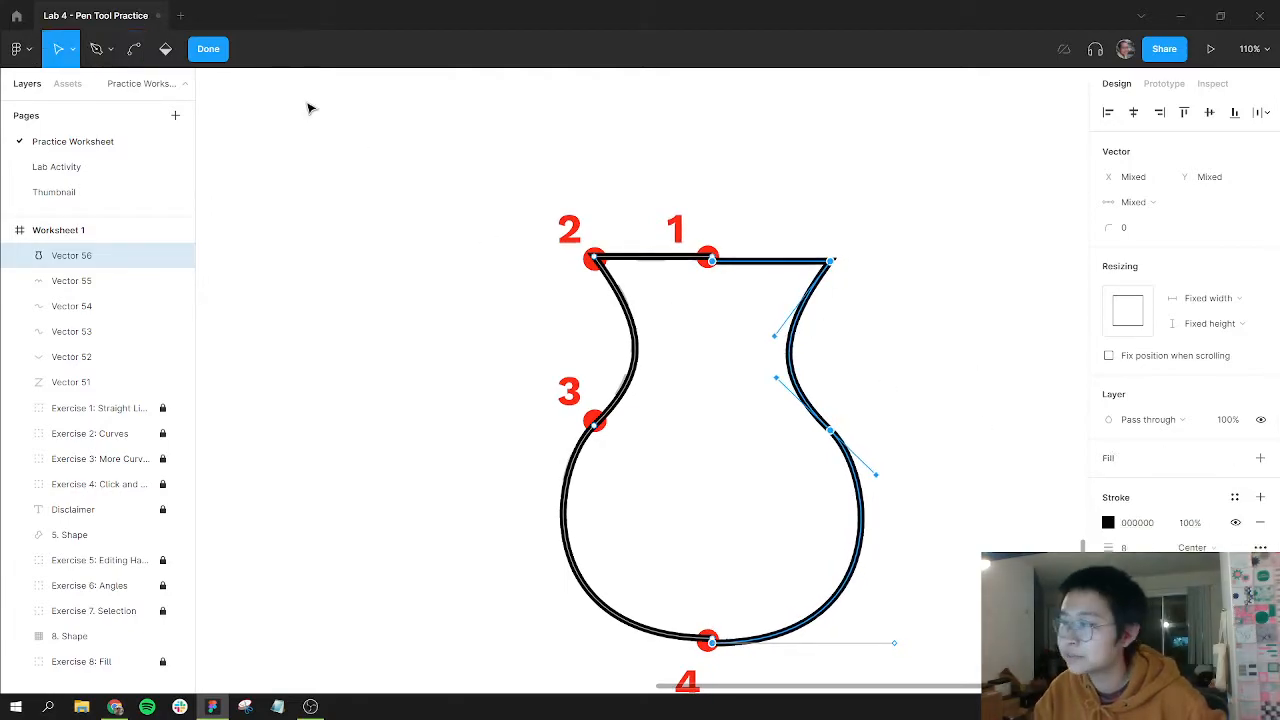
{"action": "scroll", "coordinate": [745, 280], "scroll_direction": "up", "scroll_amount": 3}
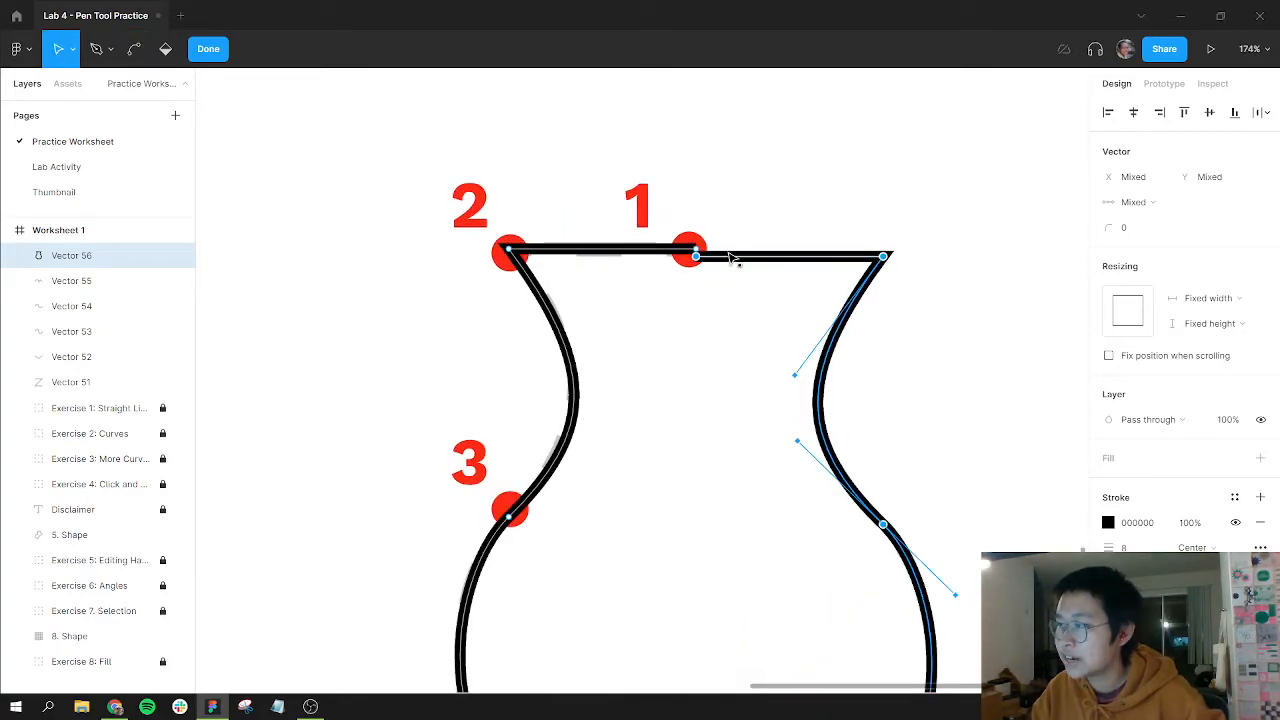
{"action": "left_click_drag", "start_coordinate": [729, 257], "coordinate": [729, 252]}
Add a fill to the closed vase and set its colour to light pink FFBFBF.
{"action": "left_click", "coordinate": [1188, 468]}
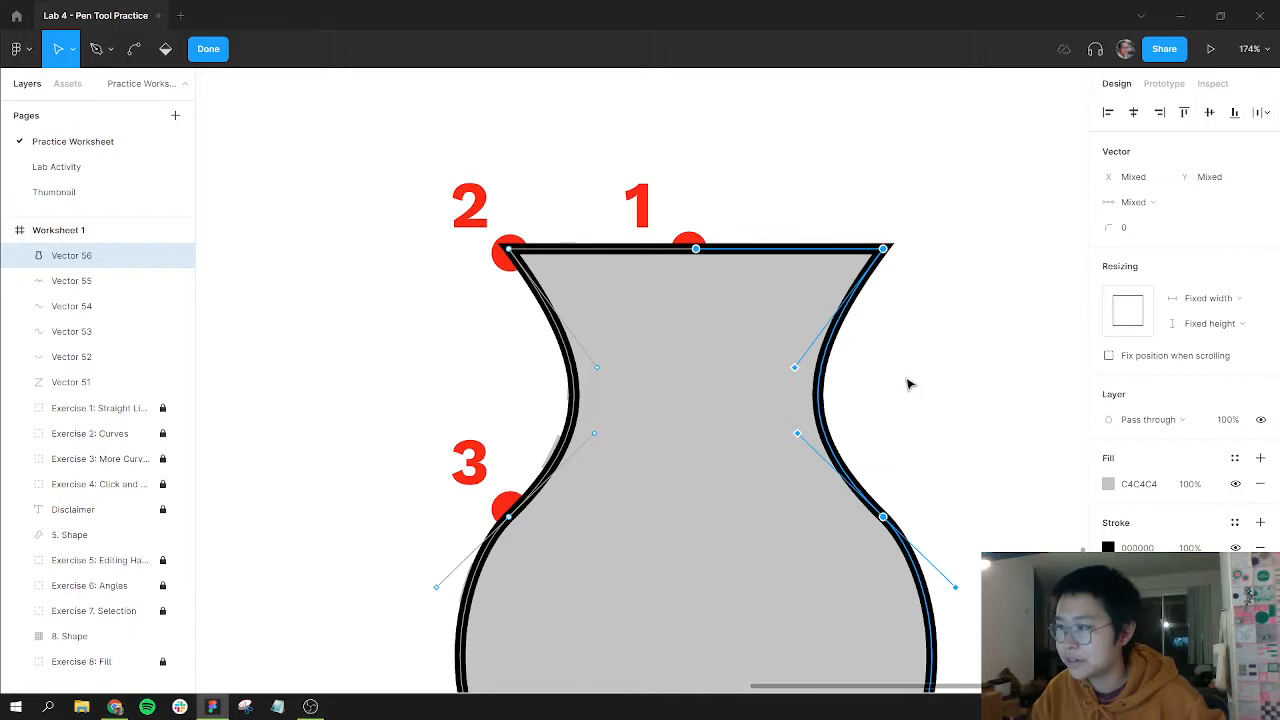
{"action": "scroll", "coordinate": [909, 384], "scroll_direction": "up", "scroll_amount": 2}
{"action": "scroll", "coordinate": [909, 384], "scroll_direction": "down", "scroll_amount": 5}
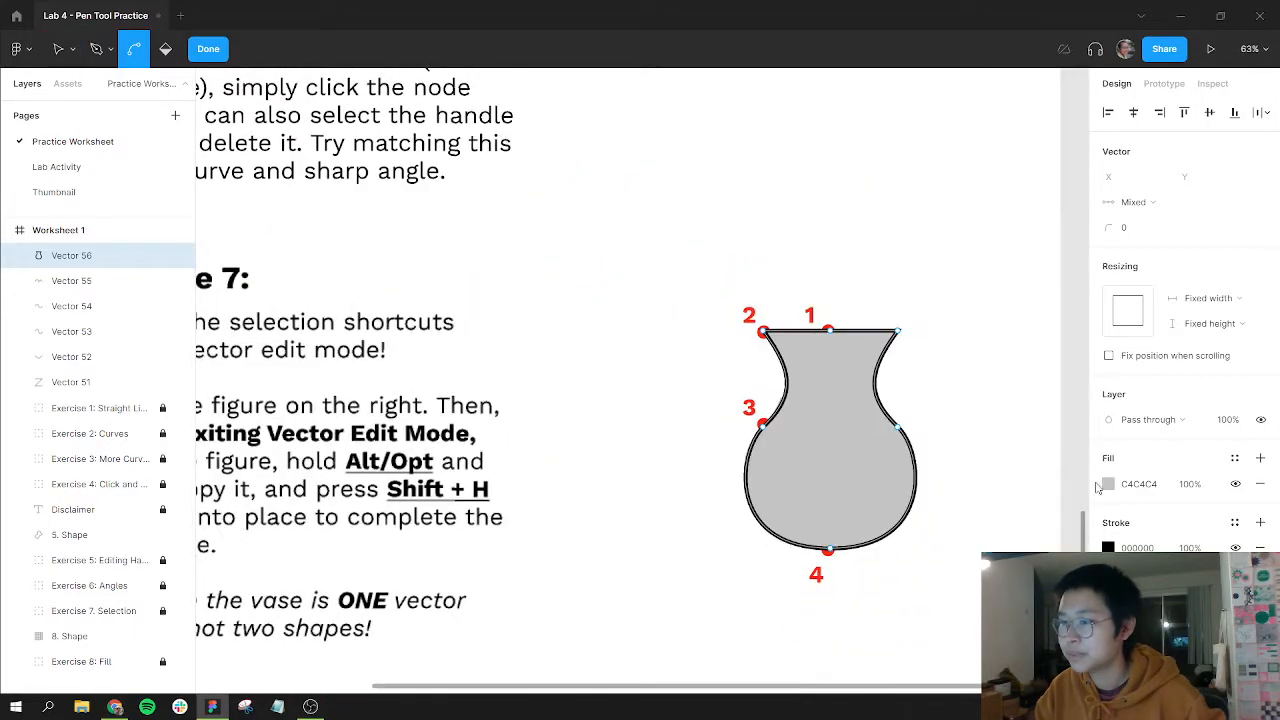
{"action": "left_click", "coordinate": [1108, 484]}
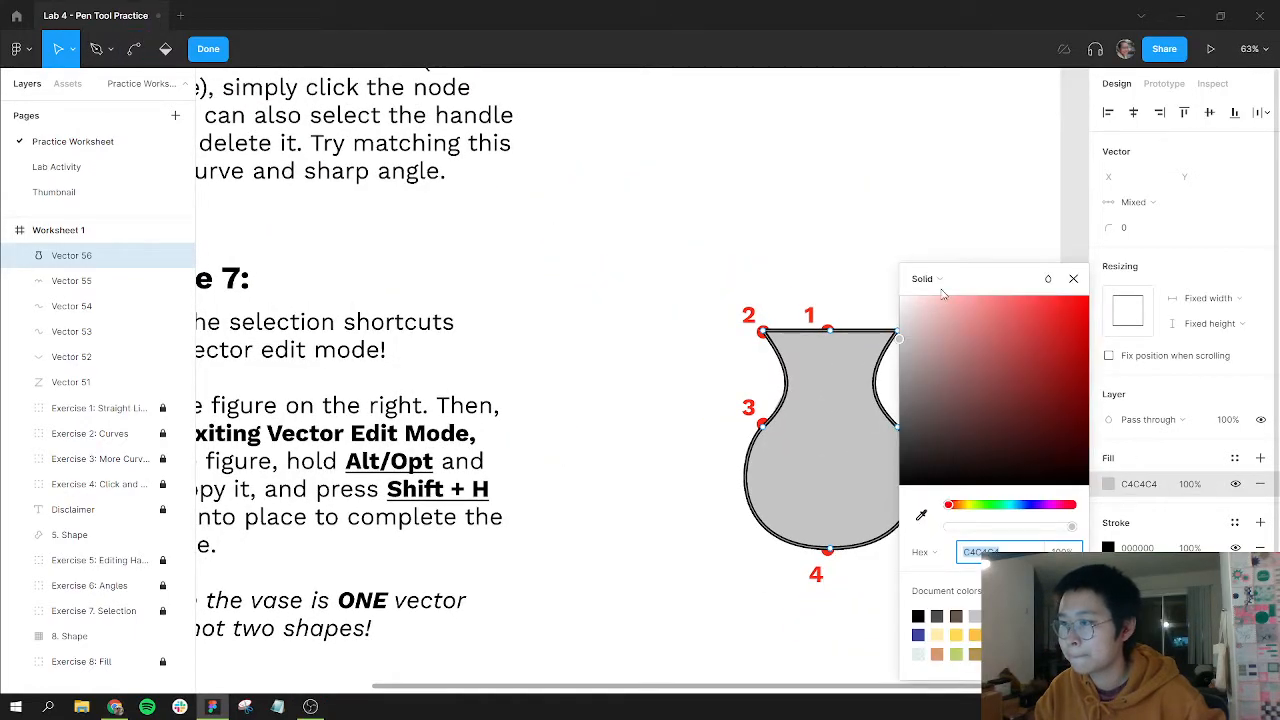
{"action": "left_click_drag", "start_coordinate": [957, 309], "coordinate": [946, 294]}
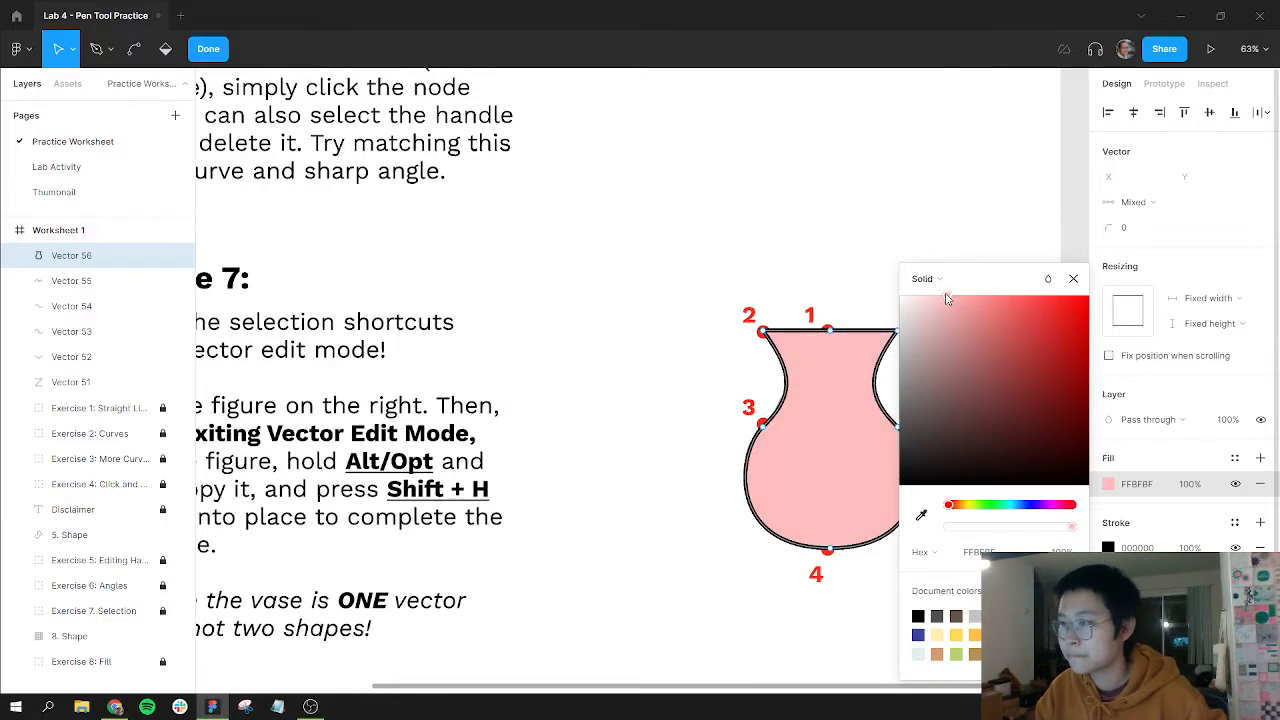
{"action": "left_click", "coordinate": [568, 291]}
Leave the vase's vector editing and enter vector edit mode on Exercise 8's grid.
{"action": "left_click_drag", "start_coordinate": [645, 634], "coordinate": [771, 191]}
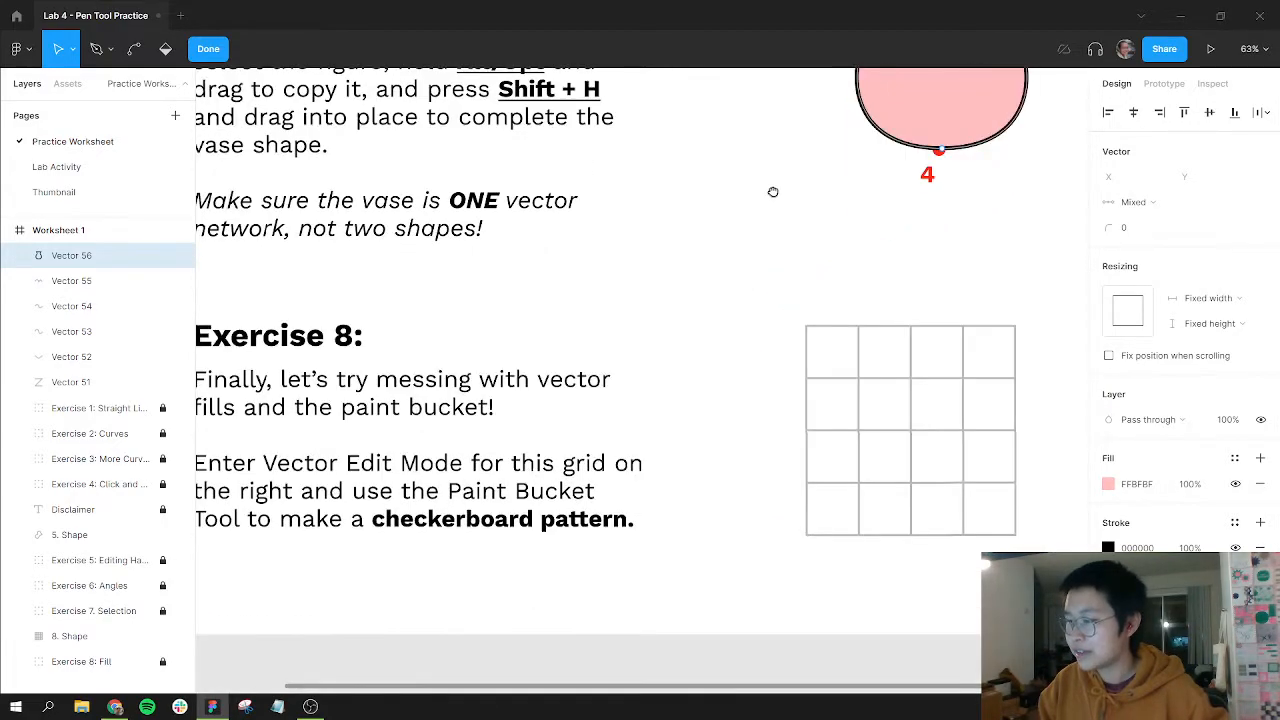
{"action": "left_click_drag", "start_coordinate": [721, 505], "coordinate": [747, 497]}
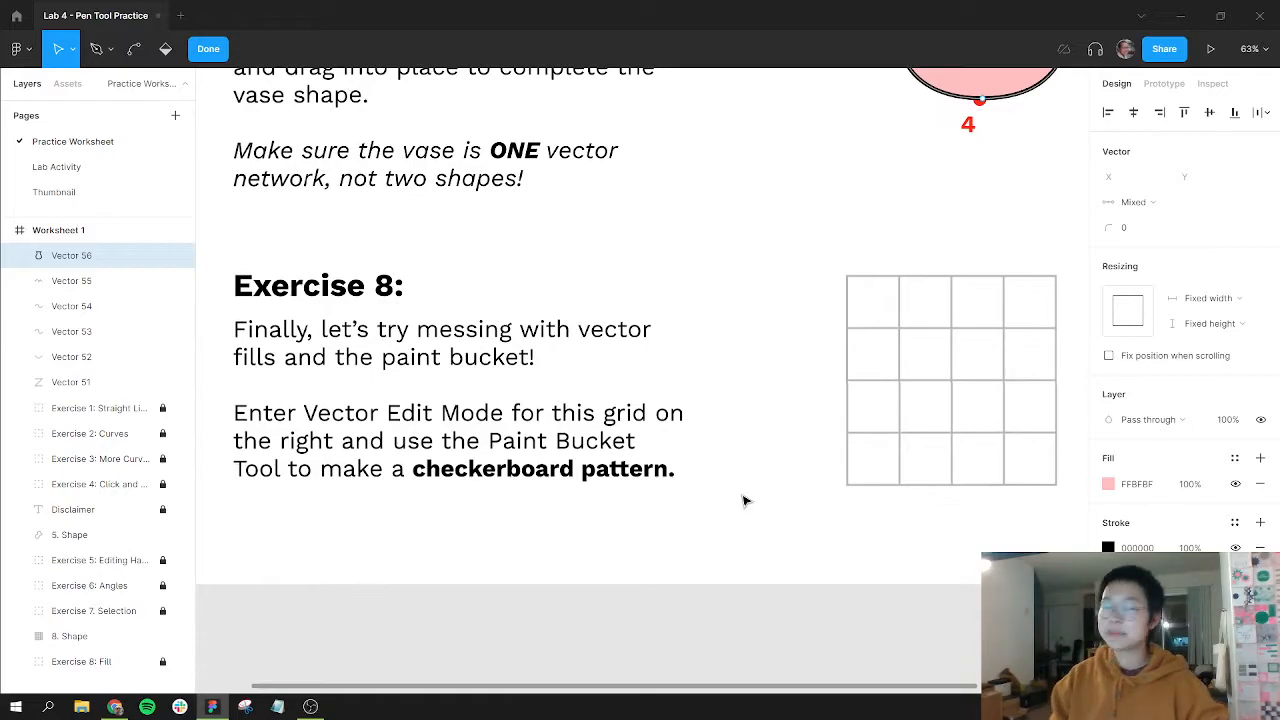
{"action": "key", "text": "Escape"}
{"action": "left_click", "coordinate": [905, 386]}
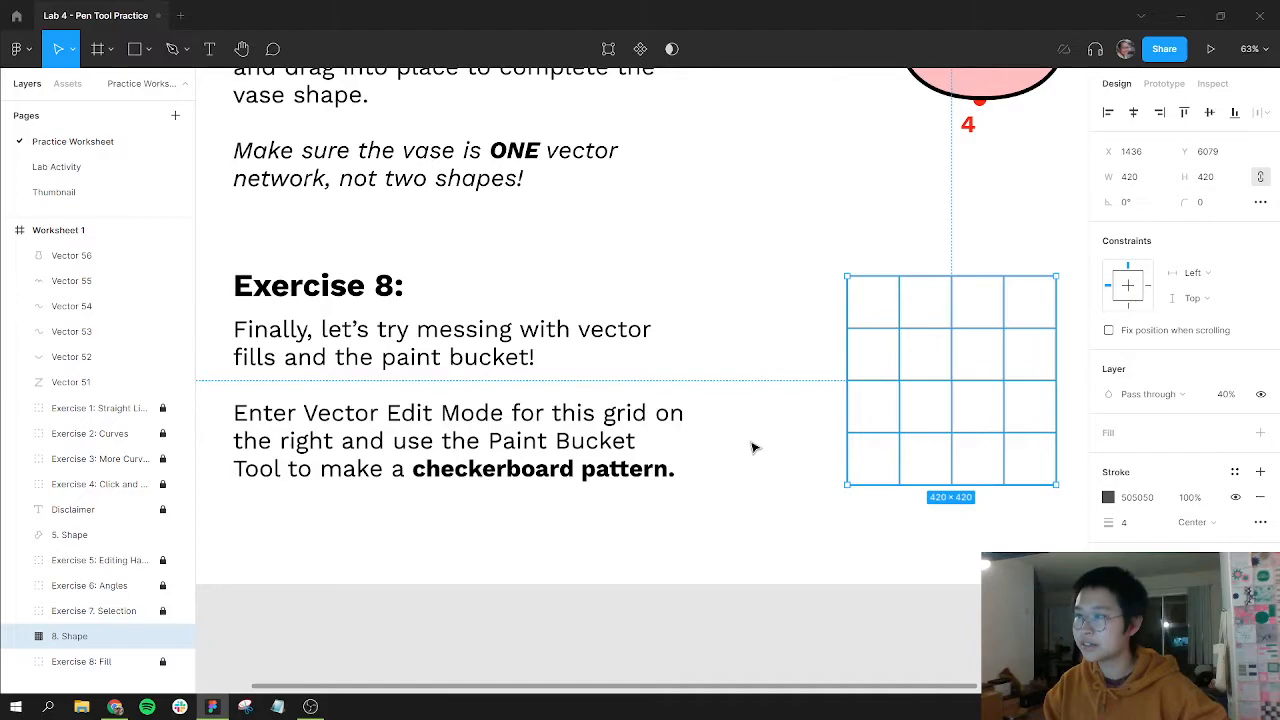
{"action": "key", "text": "Return"}
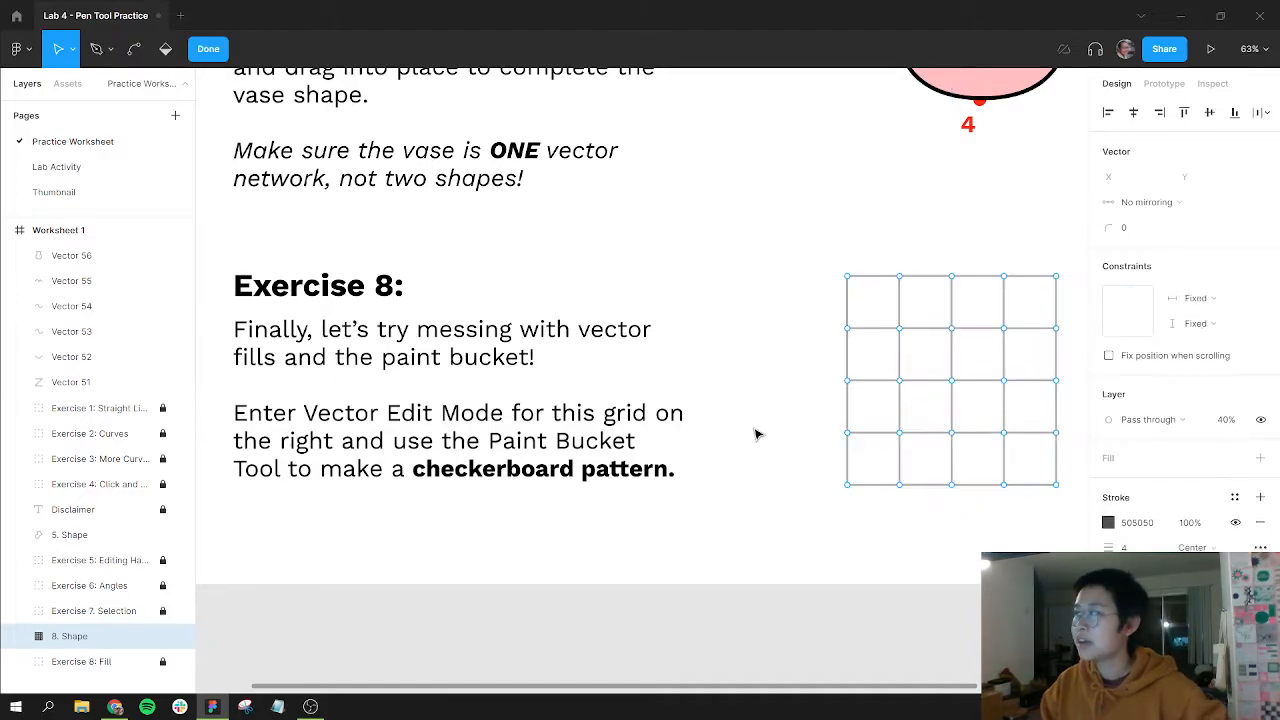
Fill alternating cells of the four-by-four grid with the Paint Bucket to form a checkerboard, and exit vector editing.
{"action": "left_click", "coordinate": [168, 52]}
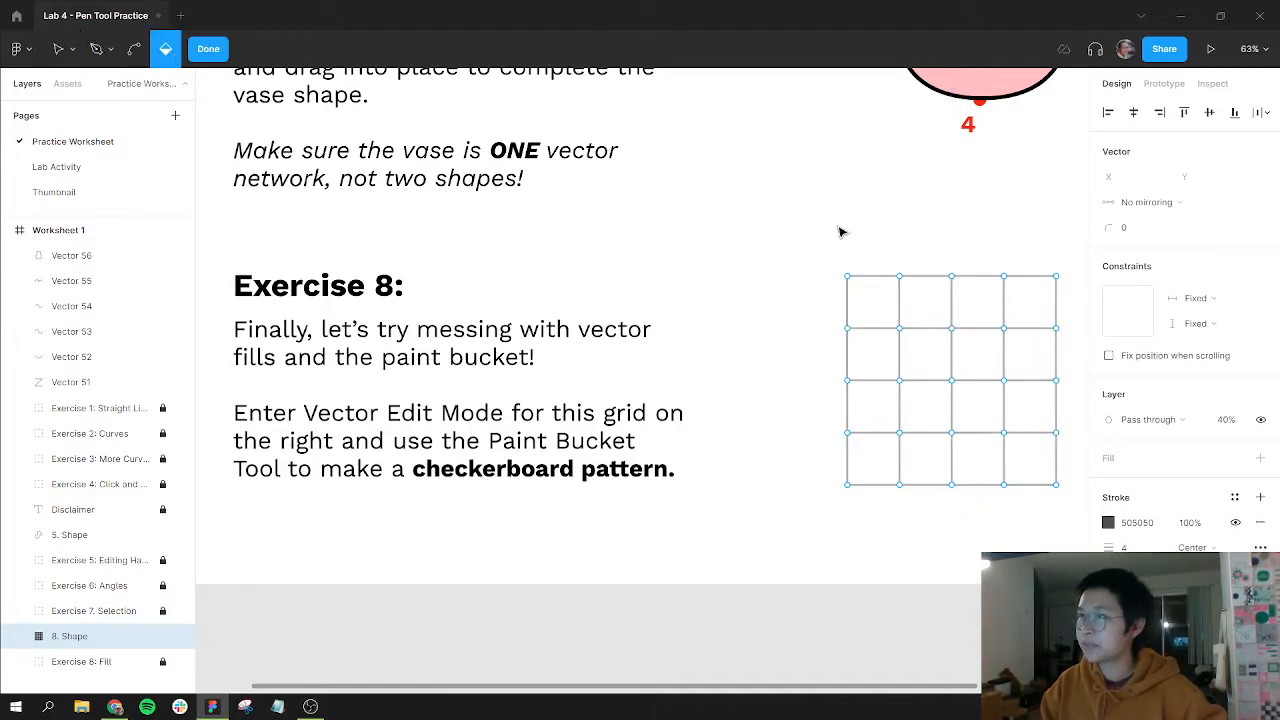
{"action": "left_click", "coordinate": [877, 318]}
{"action": "left_click", "coordinate": [928, 355]}
{"action": "left_click", "coordinate": [977, 302]}
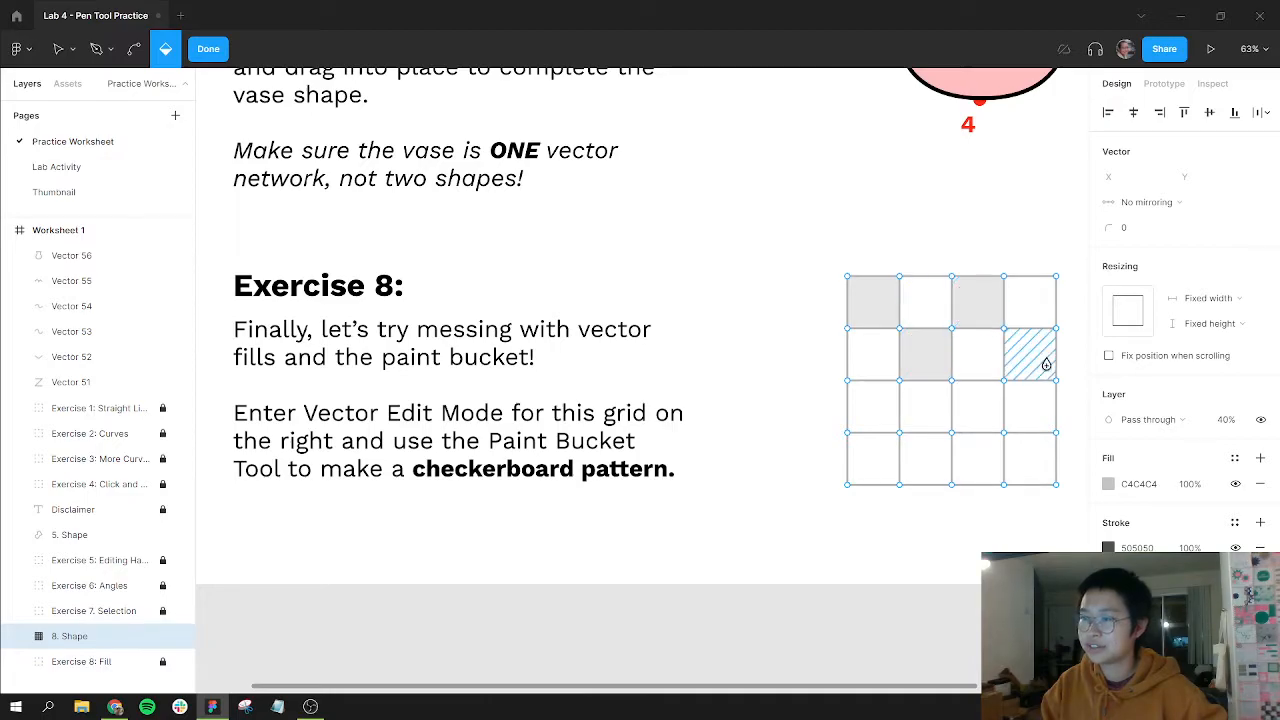
{"action": "left_click", "coordinate": [1030, 355]}
{"action": "left_click", "coordinate": [989, 415]}
{"action": "left_click", "coordinate": [928, 458]}
{"action": "left_click", "coordinate": [886, 409]}
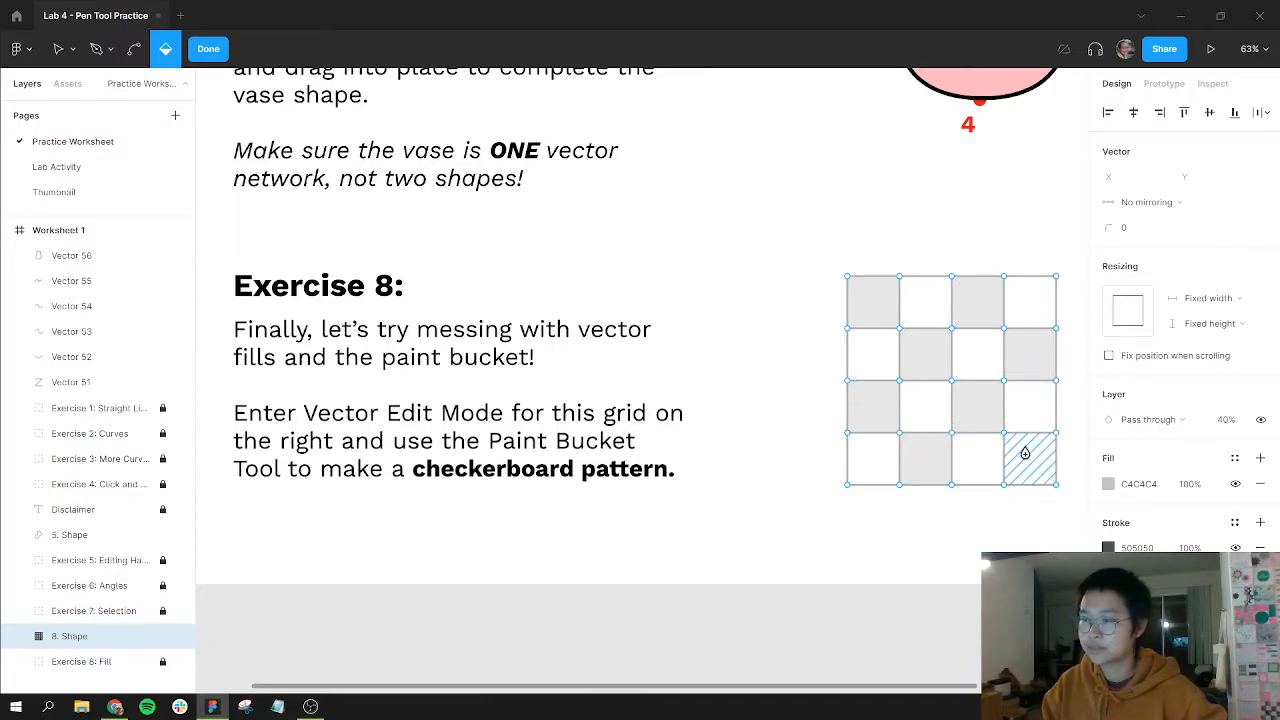
{"action": "key", "text": "Escape"}
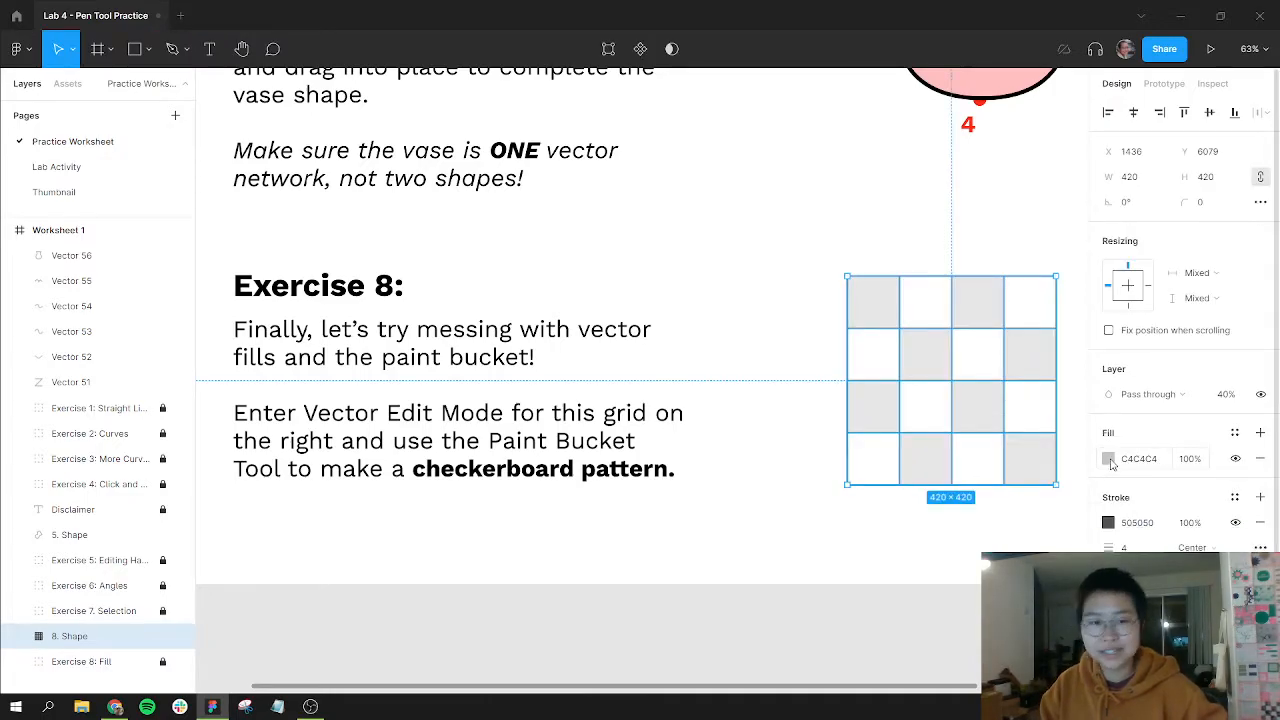
Set the checkerboard grid's fill colour to red FF0000 and deselect the grid.
{"action": "left_click", "coordinate": [1108, 459]}
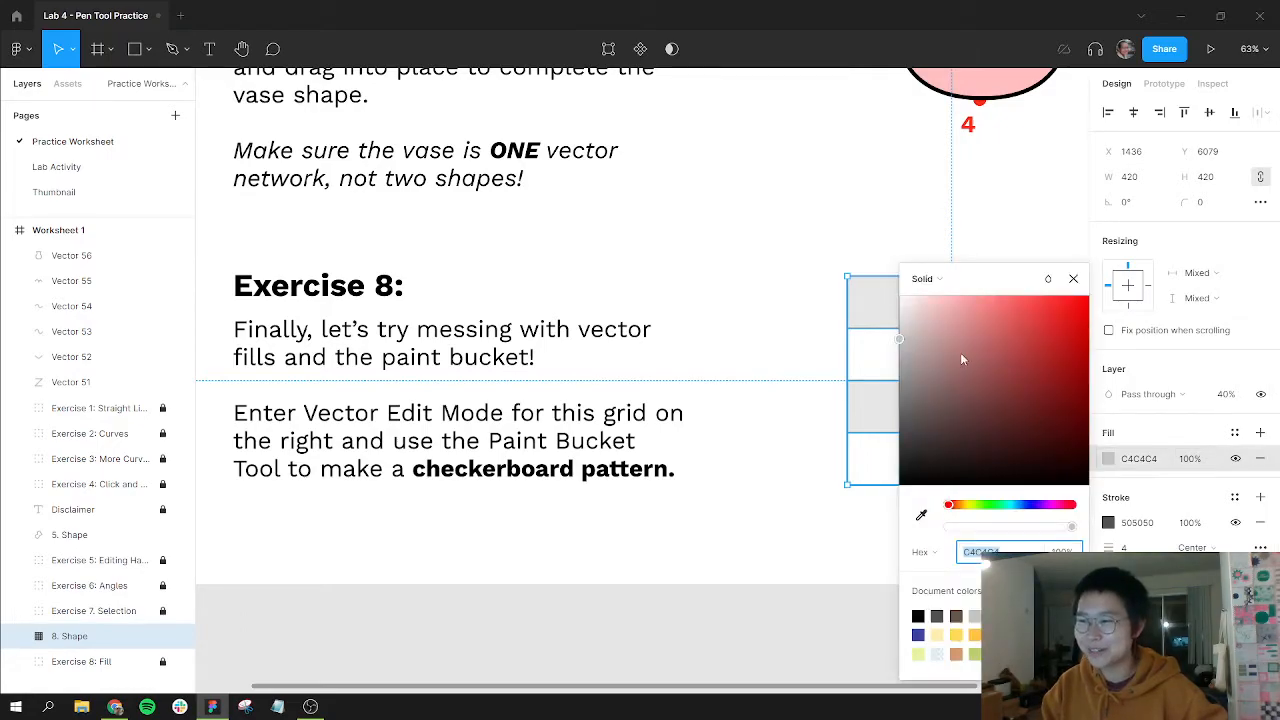
{"action": "left_click_drag", "start_coordinate": [982, 306], "coordinate": [1104, 300]}
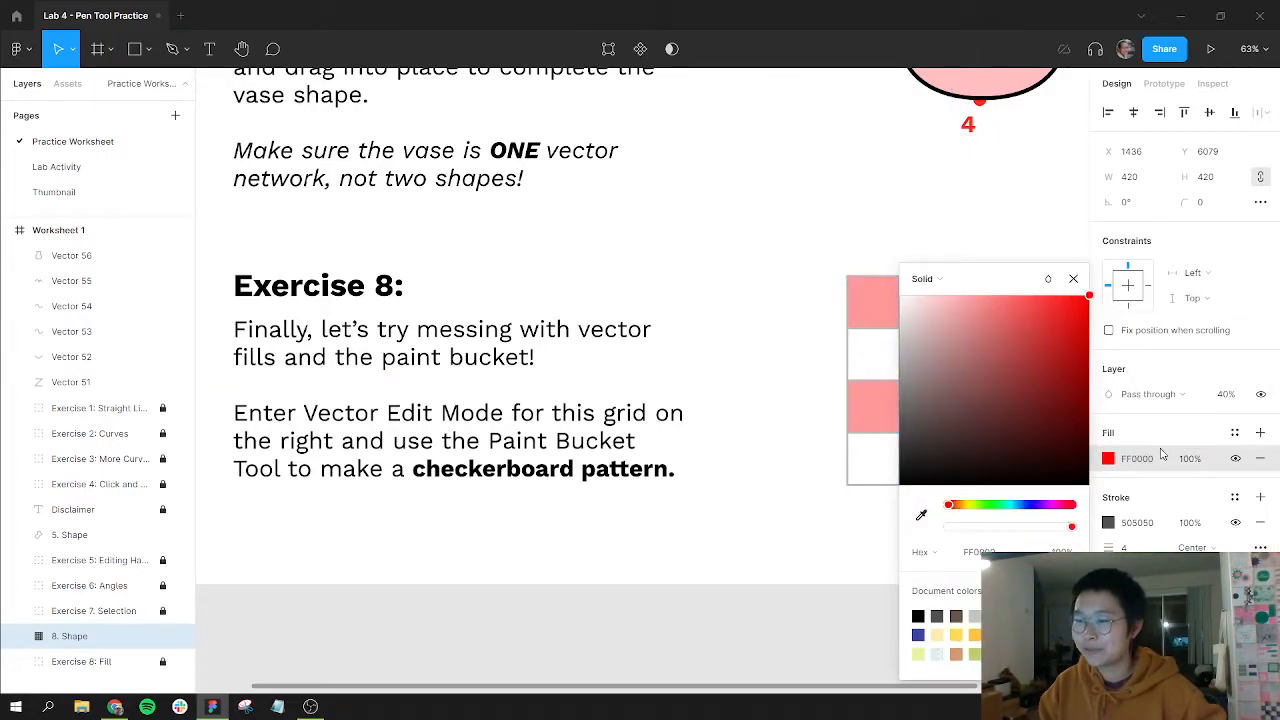
{"action": "left_click", "coordinate": [1260, 522]}
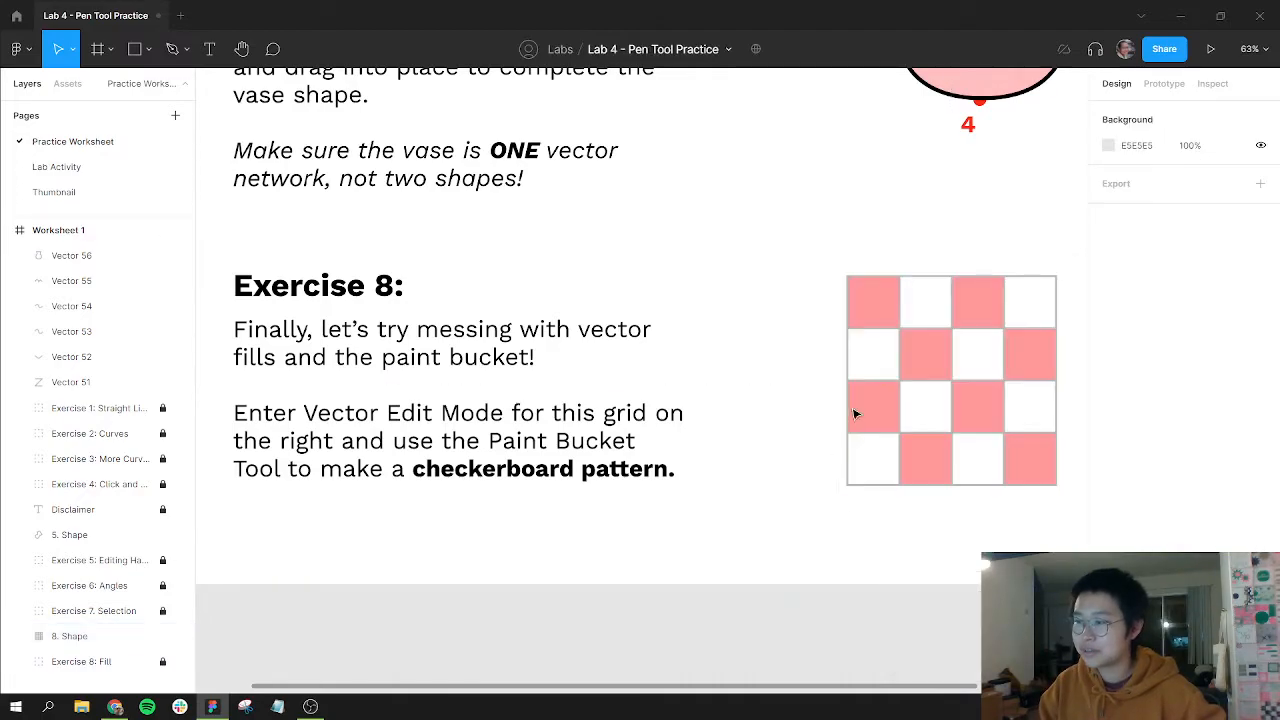
Try adding a second fill to the red checkerboard grid, and undo it.
{"action": "scroll", "coordinate": [854, 414], "scroll_direction": "right", "scroll_amount": 5}
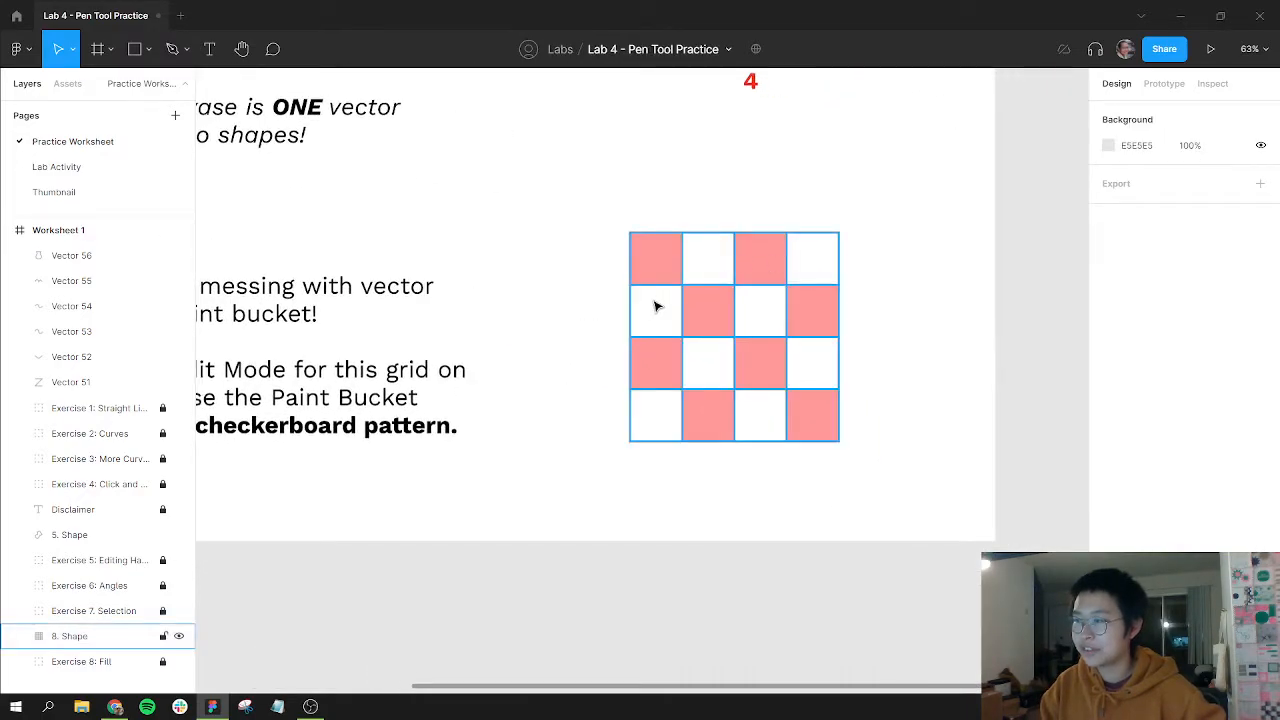
{"action": "left_click", "coordinate": [771, 286]}
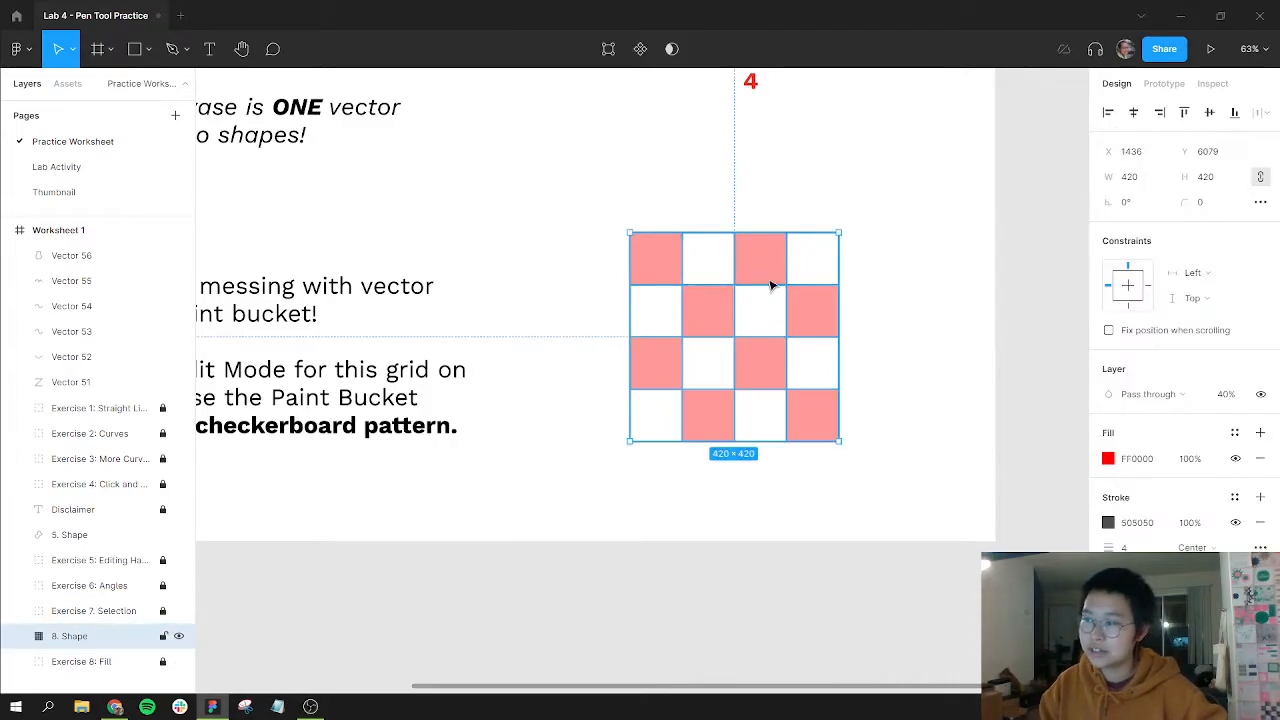
{"action": "left_click", "coordinate": [1260, 432]}
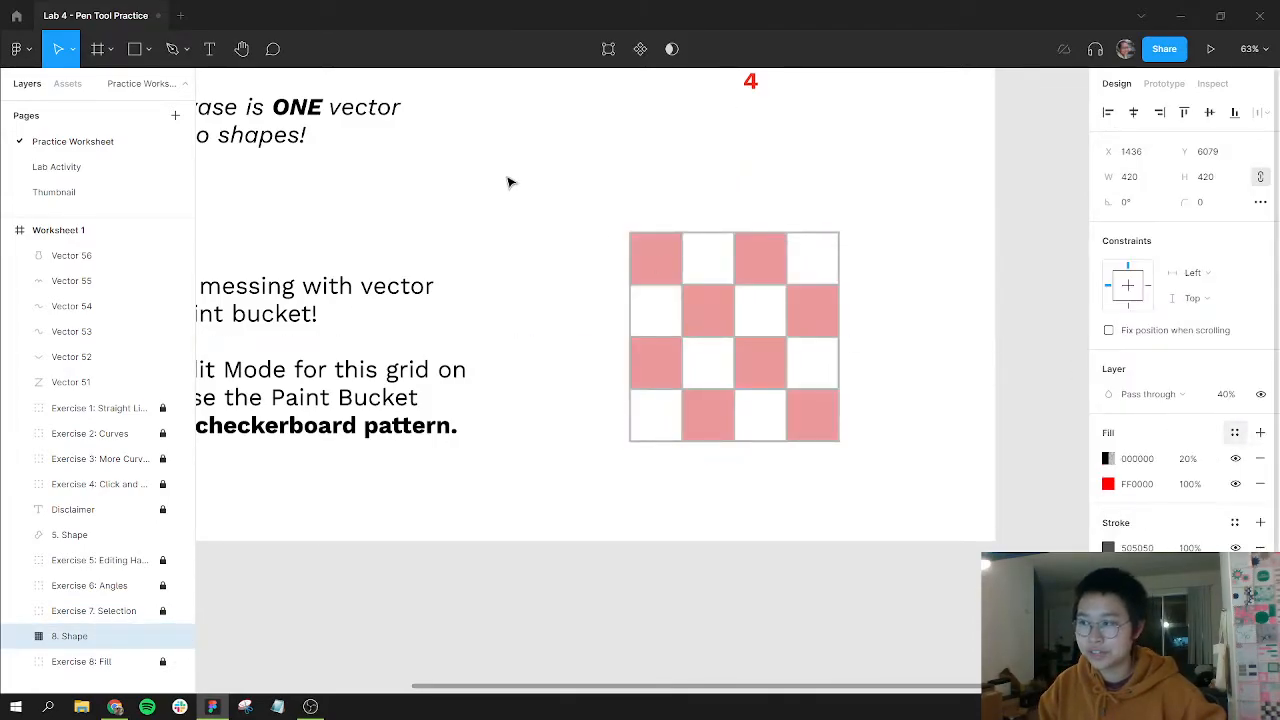
{"action": "key", "text": "ctrl+z"}
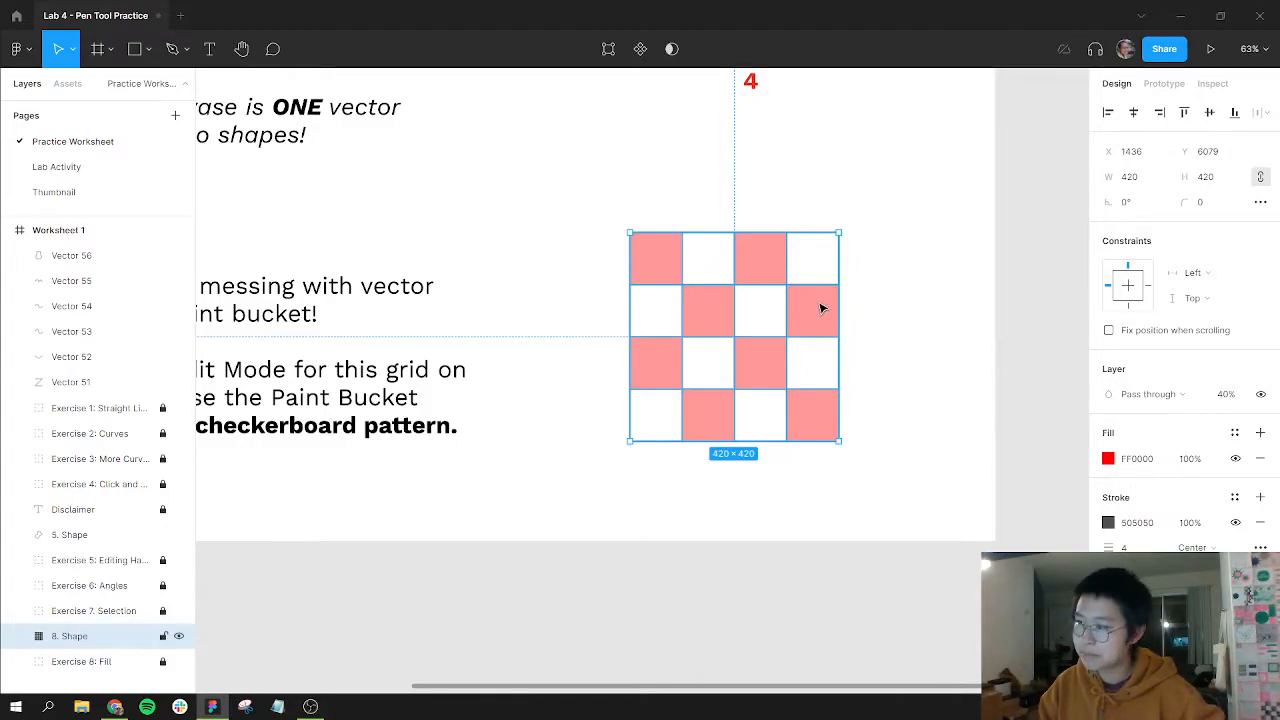
Paste a copy of the checkerboard grid over the original and clear the copy's red cells with the Paint Bucket.
{"action": "key", "text": "ctrl+v"}
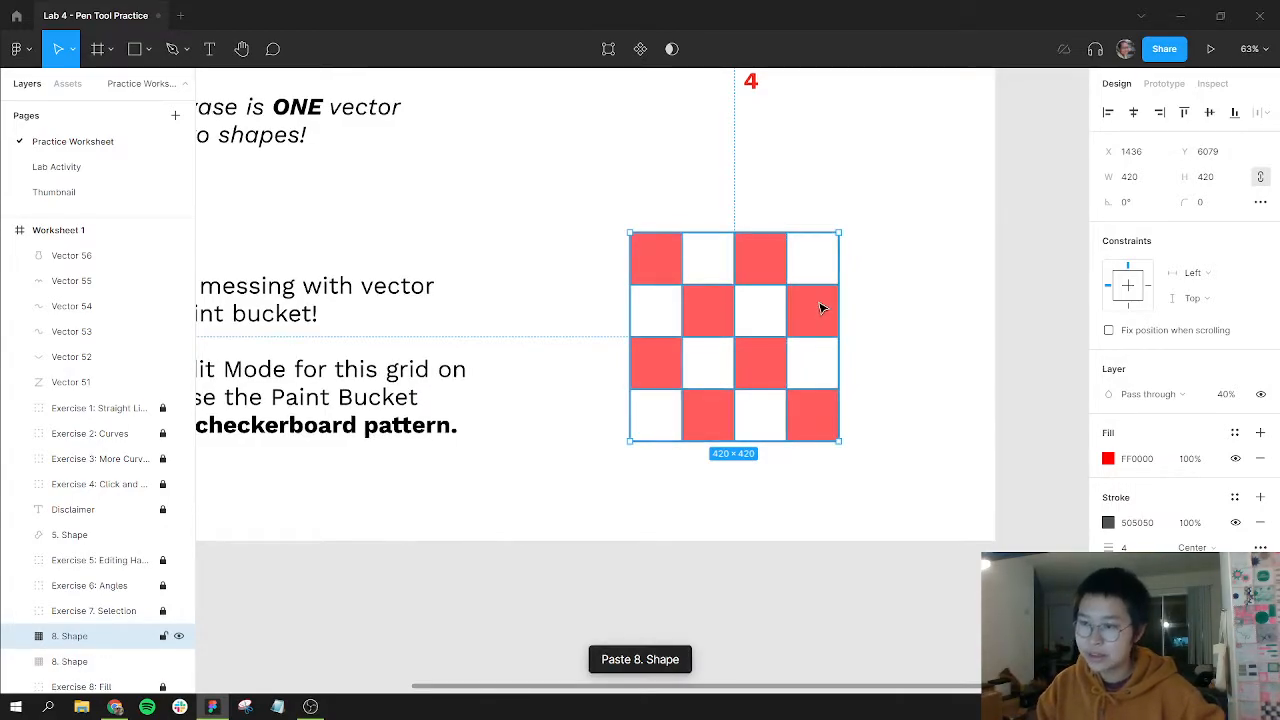
{"action": "key", "text": "Return"}
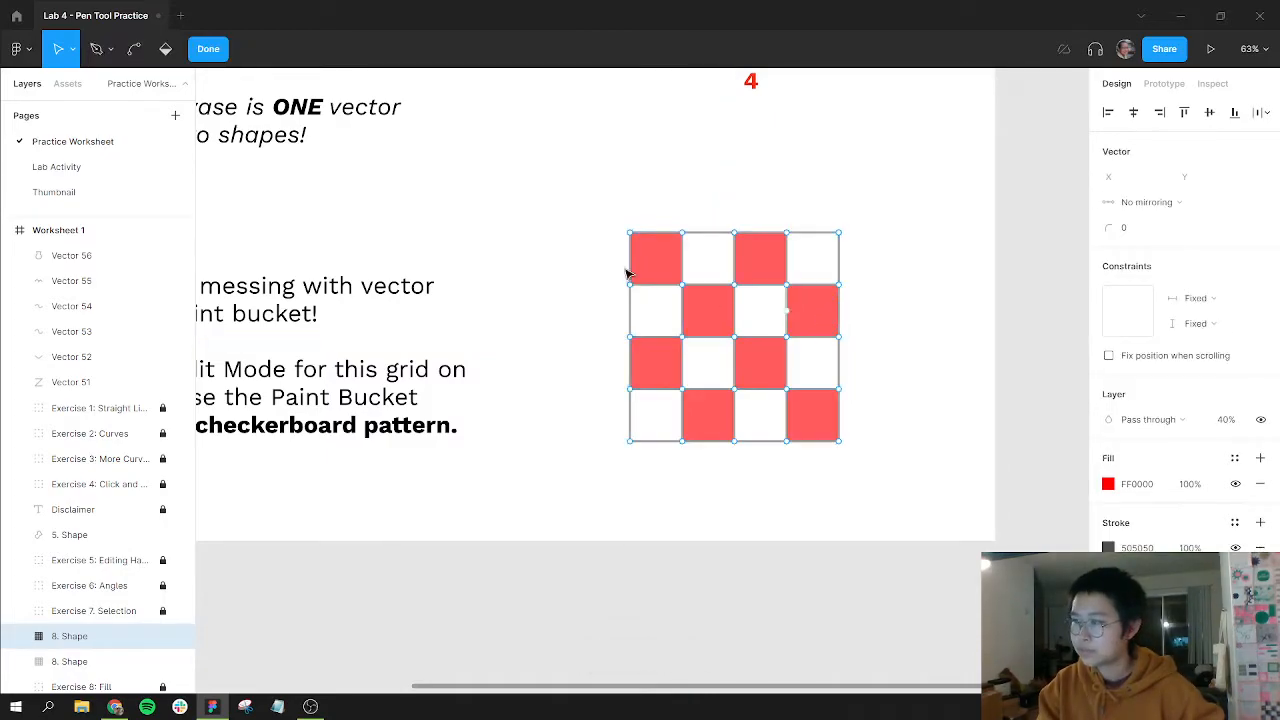
{"action": "key", "text": "b"}
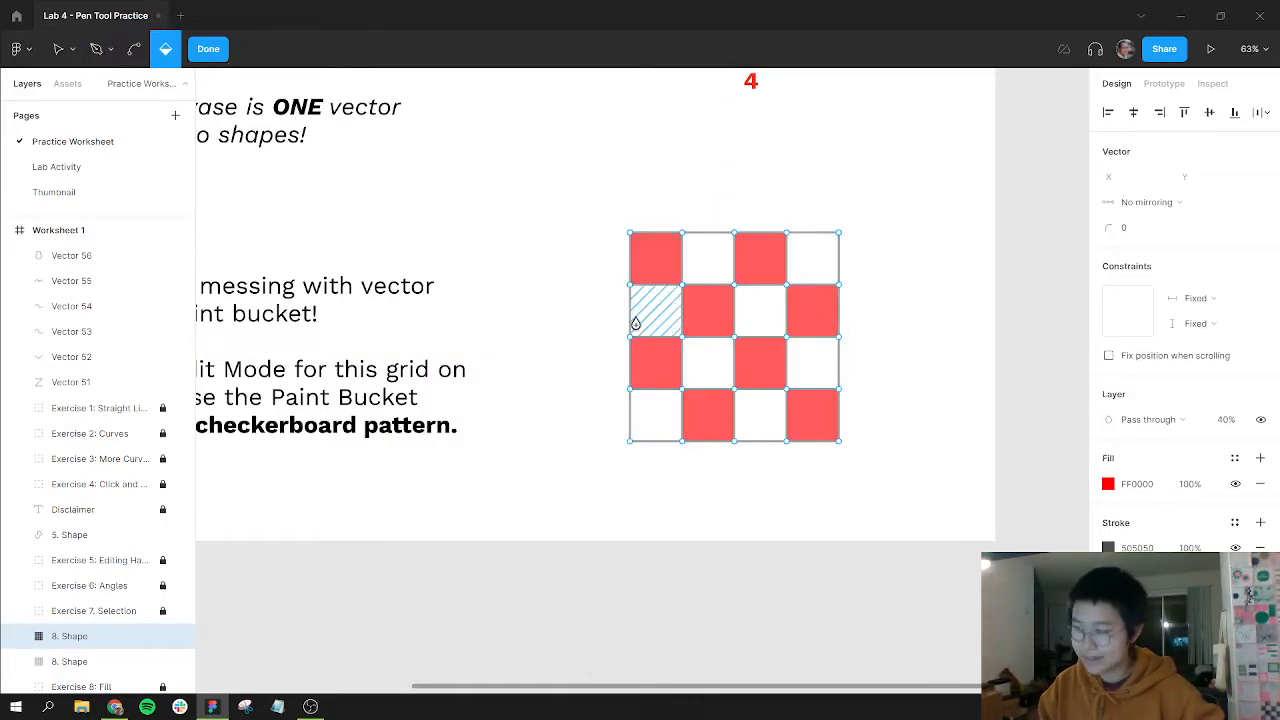
{"action": "left_click", "coordinate": [661, 267]}
{"action": "left_click", "coordinate": [755, 265]}
{"action": "left_click", "coordinate": [712, 305]}
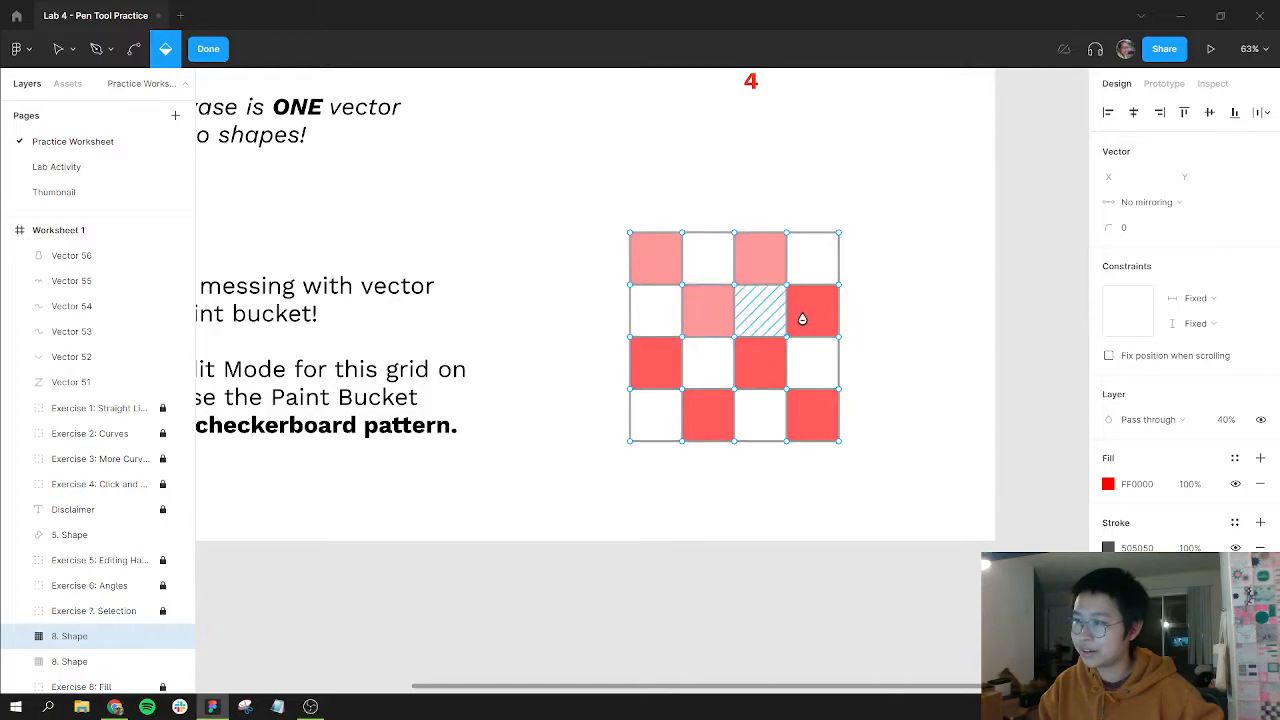
{"action": "left_click", "coordinate": [810, 312]}
{"action": "left_click", "coordinate": [772, 352]}
{"action": "left_click", "coordinate": [665, 364]}
{"action": "left_click", "coordinate": [708, 414]}
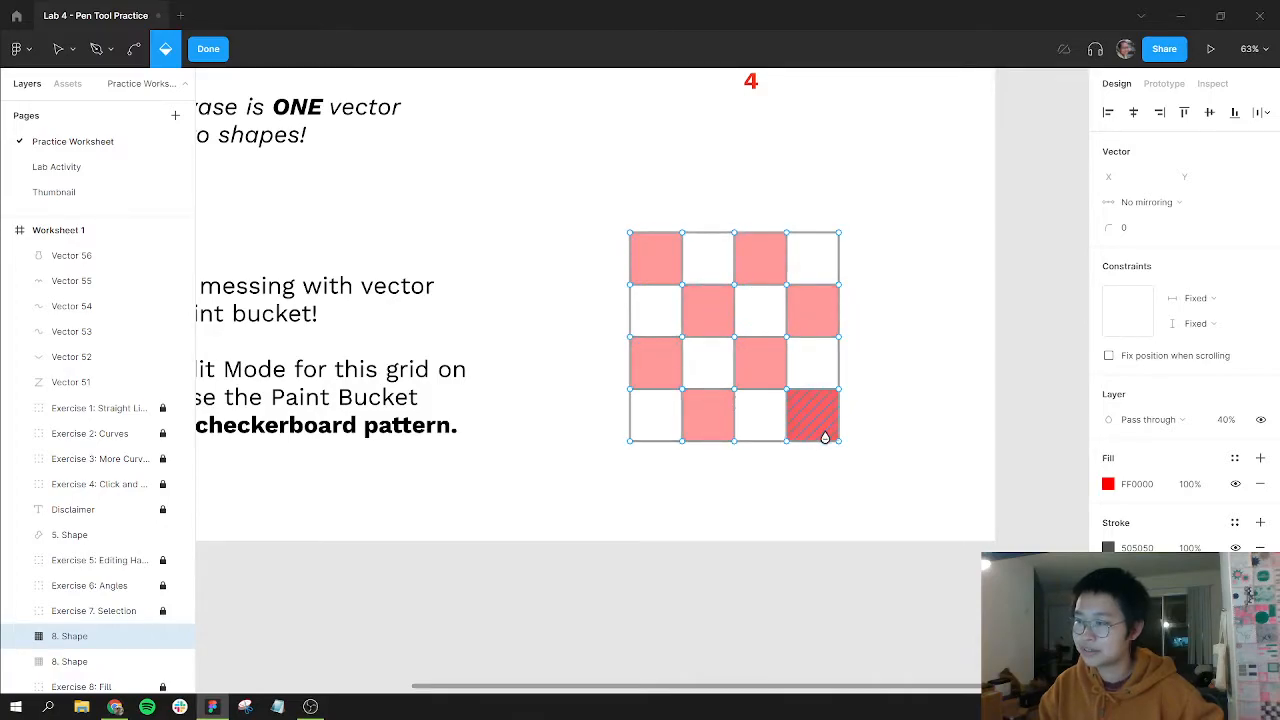
{"action": "left_click", "coordinate": [812, 420]}
Fill the opposite alternating cells of the grid copy with the Paint Bucket.
{"action": "left_click", "coordinate": [698, 260]}
{"action": "left_click", "coordinate": [664, 306]}
{"action": "left_click", "coordinate": [760, 310]}
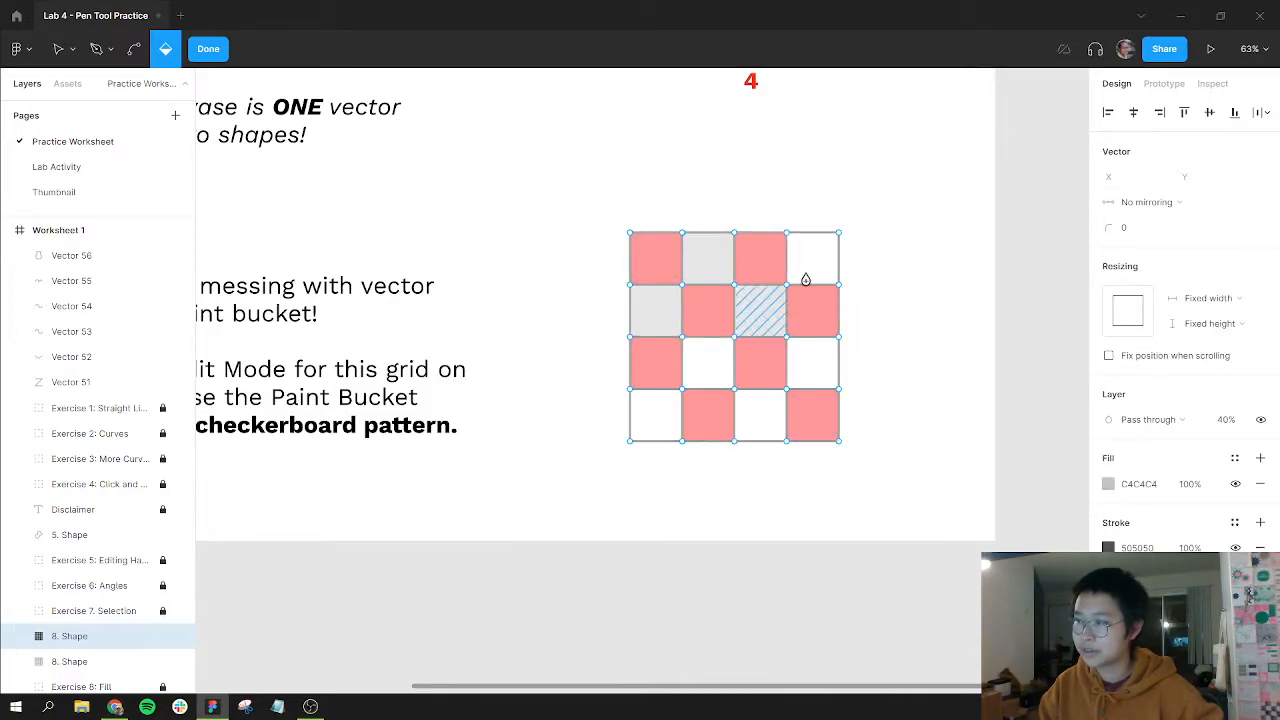
{"action": "left_click", "coordinate": [808, 264]}
{"action": "left_click", "coordinate": [693, 370]}
{"action": "left_click", "coordinate": [652, 419]}
{"action": "left_click", "coordinate": [760, 420]}
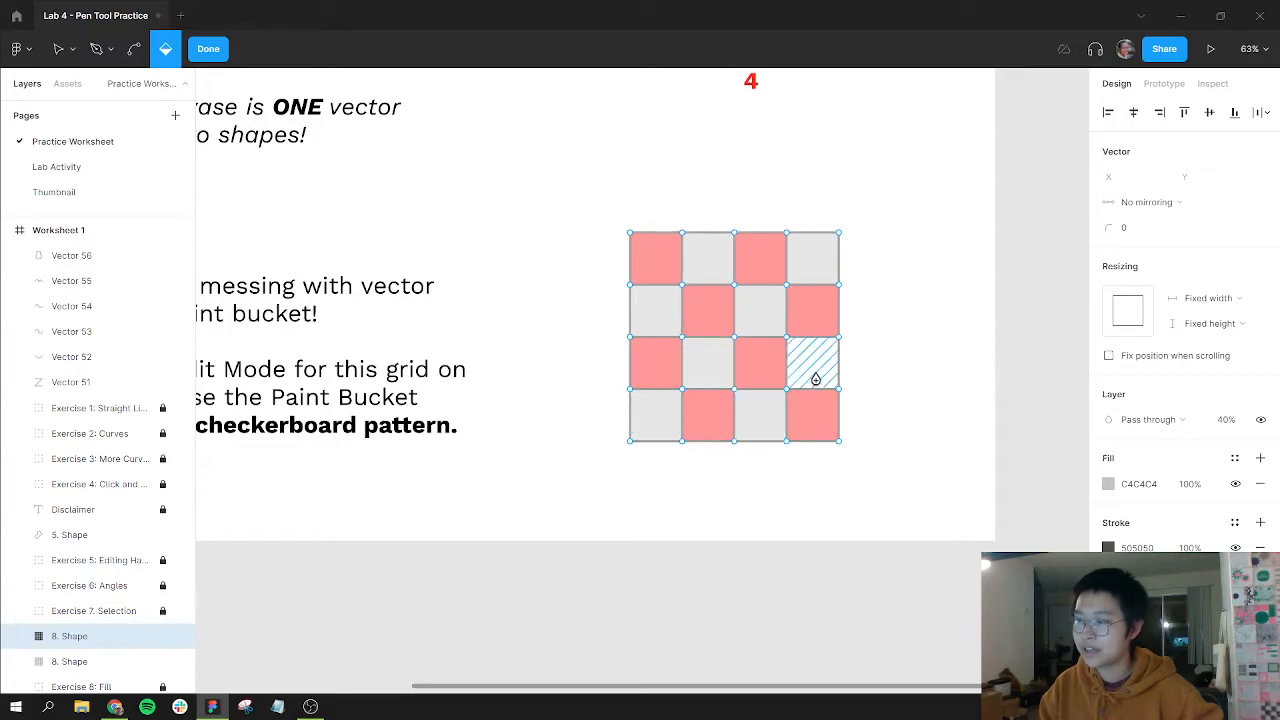
{"action": "left_click", "coordinate": [814, 374]}
Set the grid copy's fill colour to light blue 87B7FF and exit vector editing.
{"action": "left_click", "coordinate": [1108, 484]}
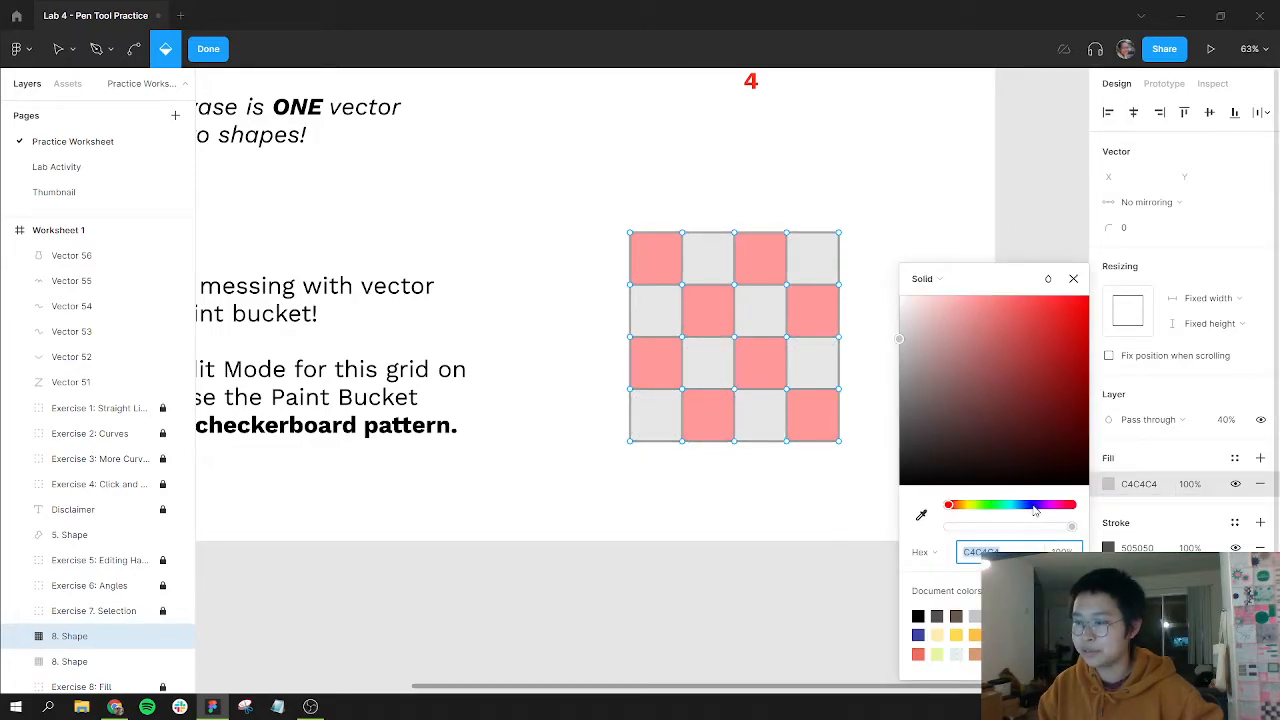
{"action": "left_click", "coordinate": [1033, 506]}
{"action": "left_click_drag", "start_coordinate": [946, 305], "coordinate": [990, 289]}
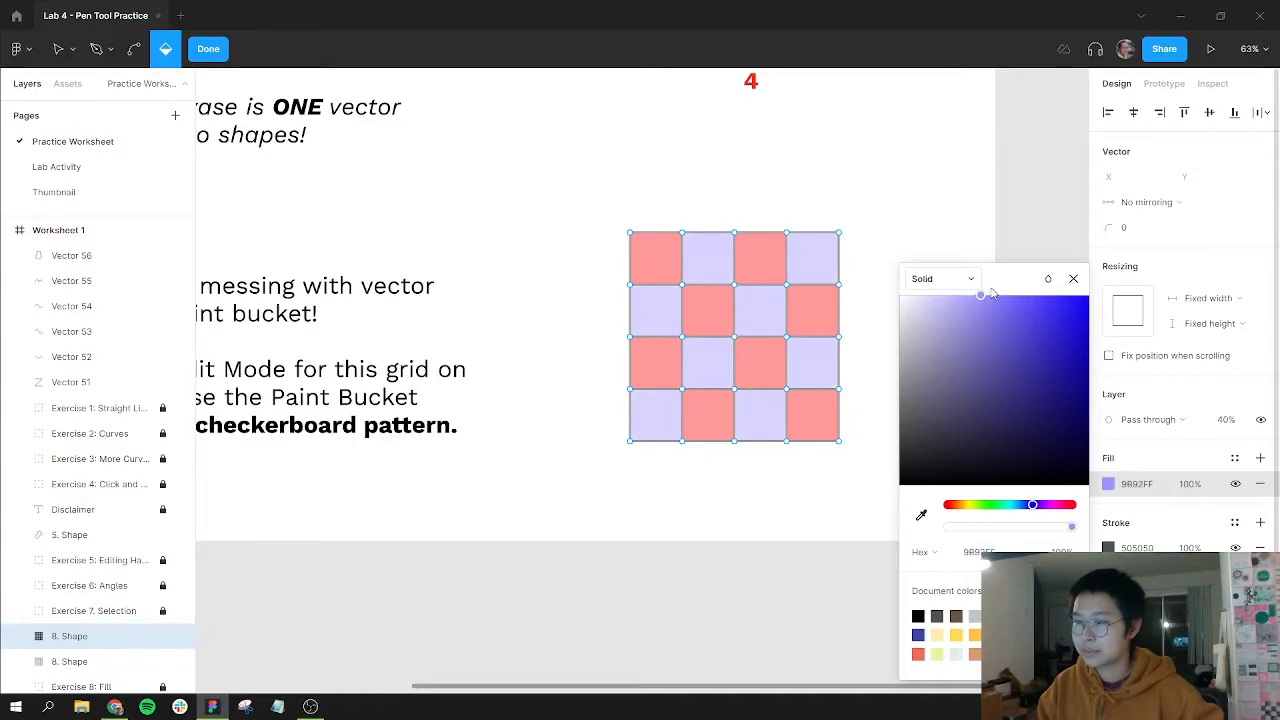
{"action": "left_click_drag", "start_coordinate": [1033, 505], "coordinate": [1023, 505]}
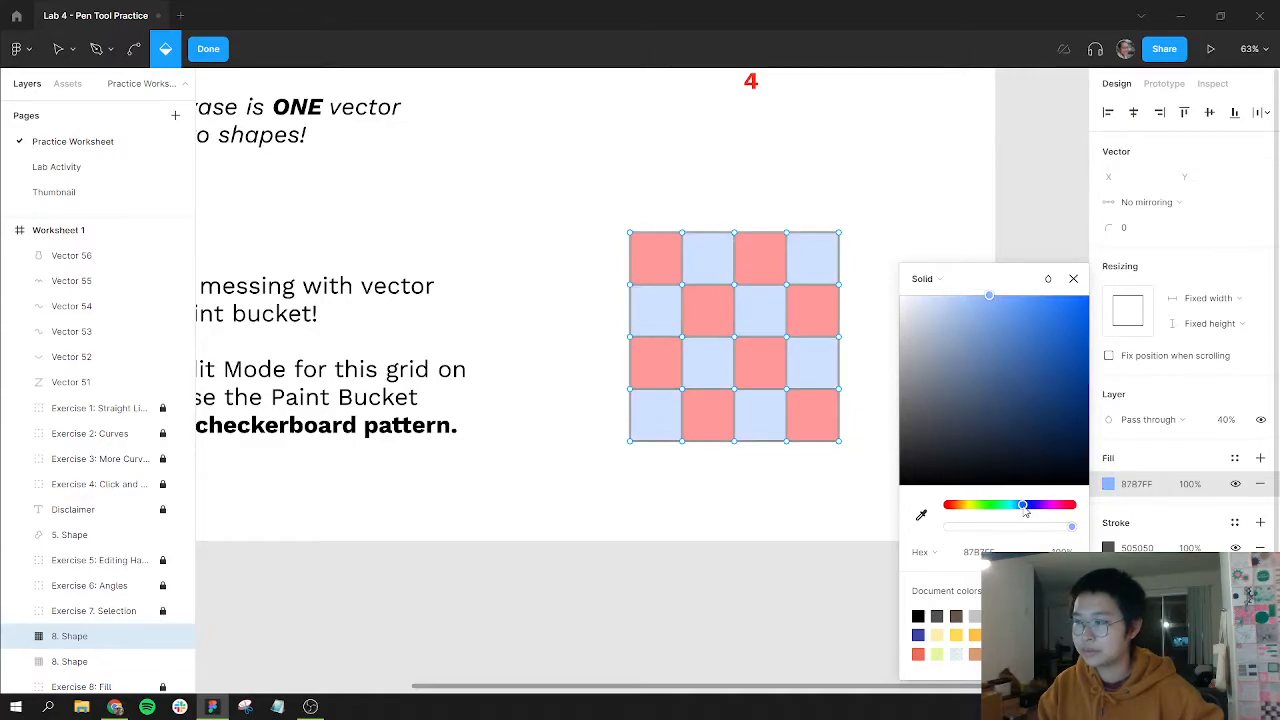
{"action": "left_click", "coordinate": [1072, 280]}
{"action": "key", "text": "Escape"}
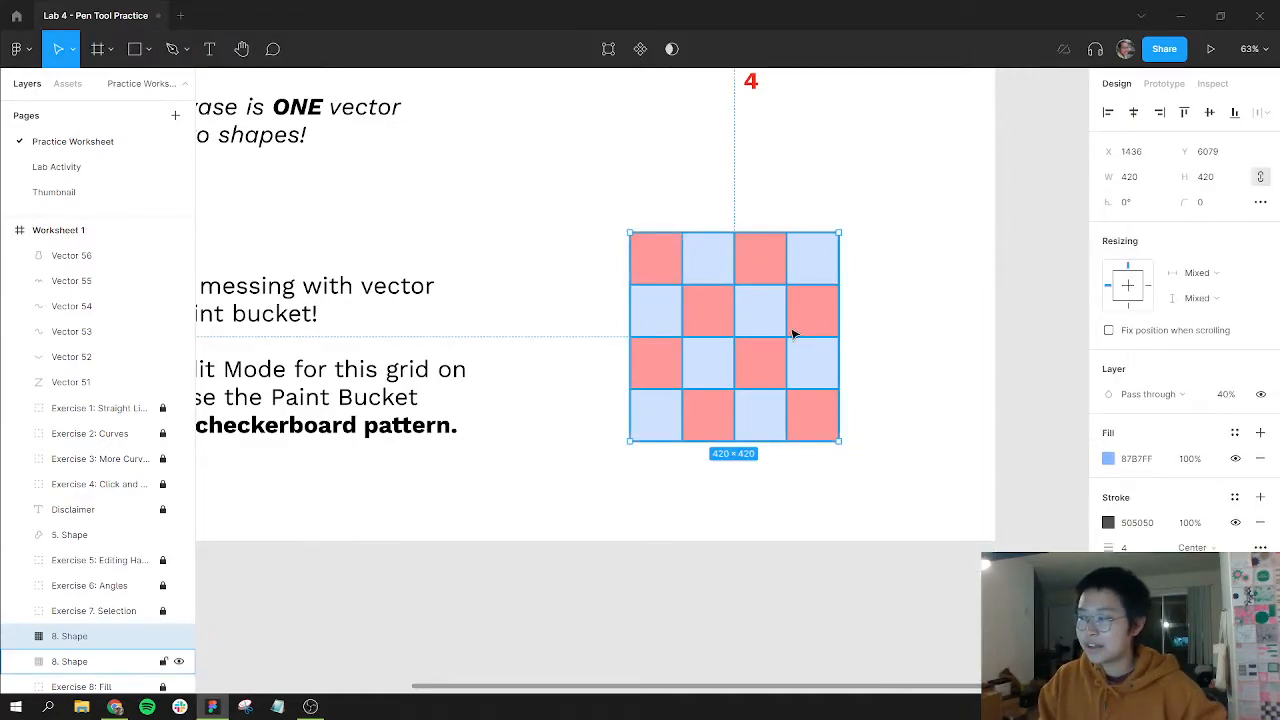
Move the blue grid copy to the left of the red grid, return it over the original and deselect it.
{"action": "left_click_drag", "start_coordinate": [778, 326], "coordinate": [549, 340]}
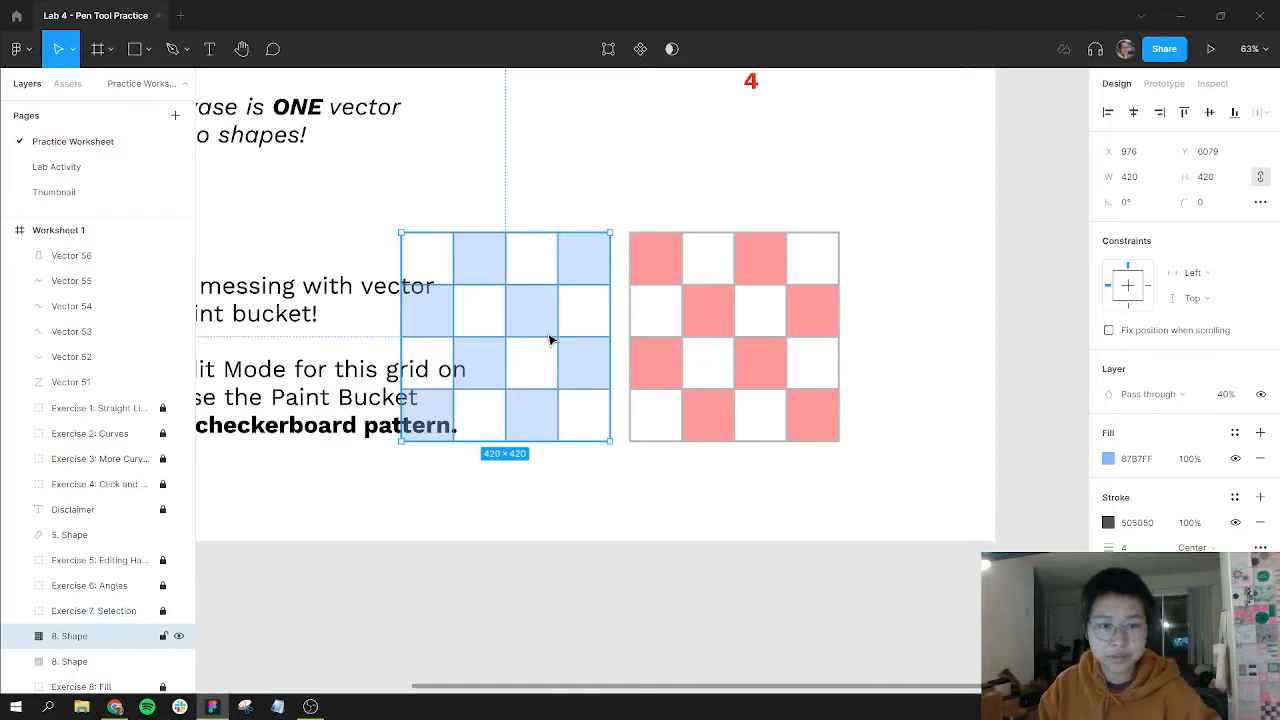
{"action": "left_click_drag", "start_coordinate": [544, 337], "coordinate": [772, 342]}
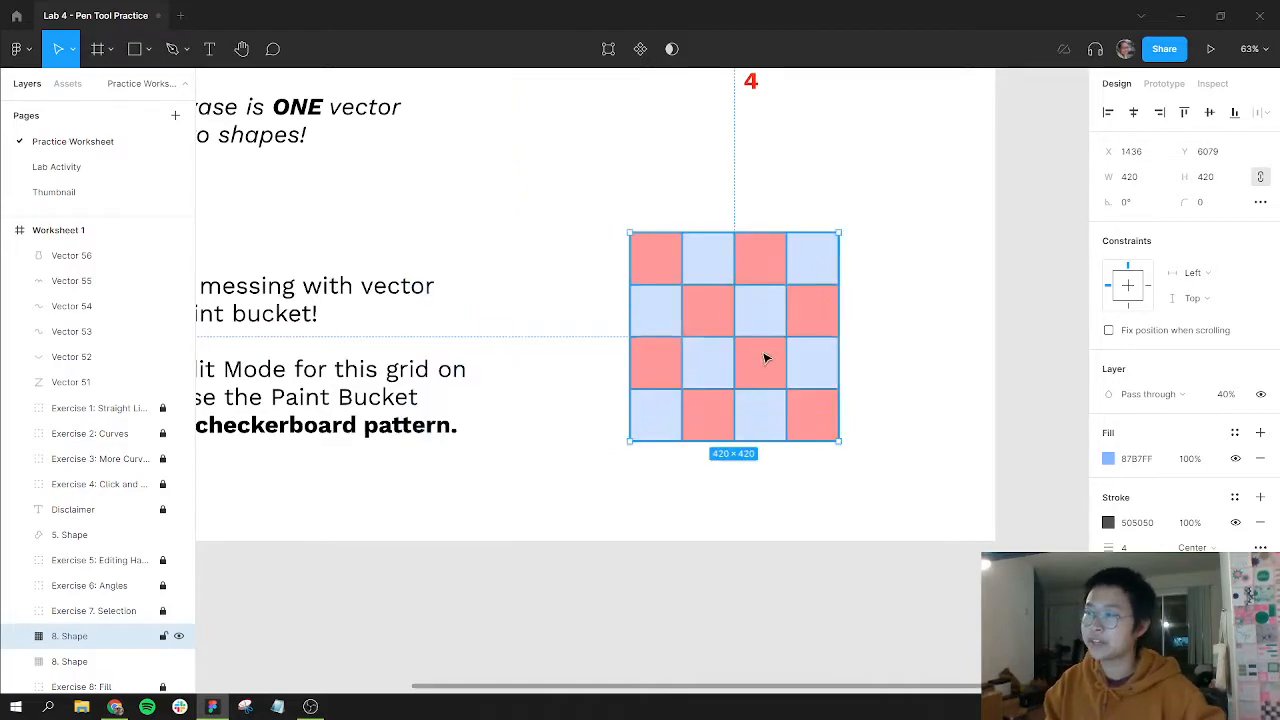
{"action": "left_click", "coordinate": [894, 379]}
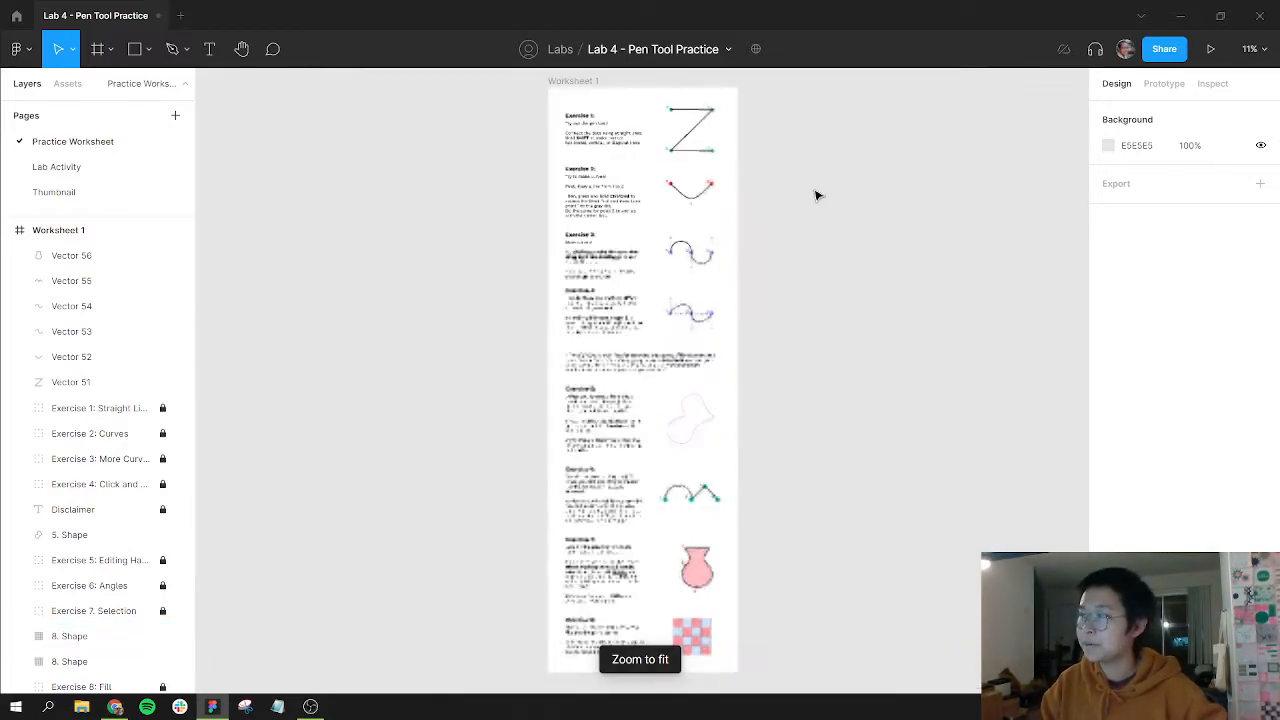
View the whole worksheet and open the Lab Activity page.
{"action": "key", "text": "shift+1"}
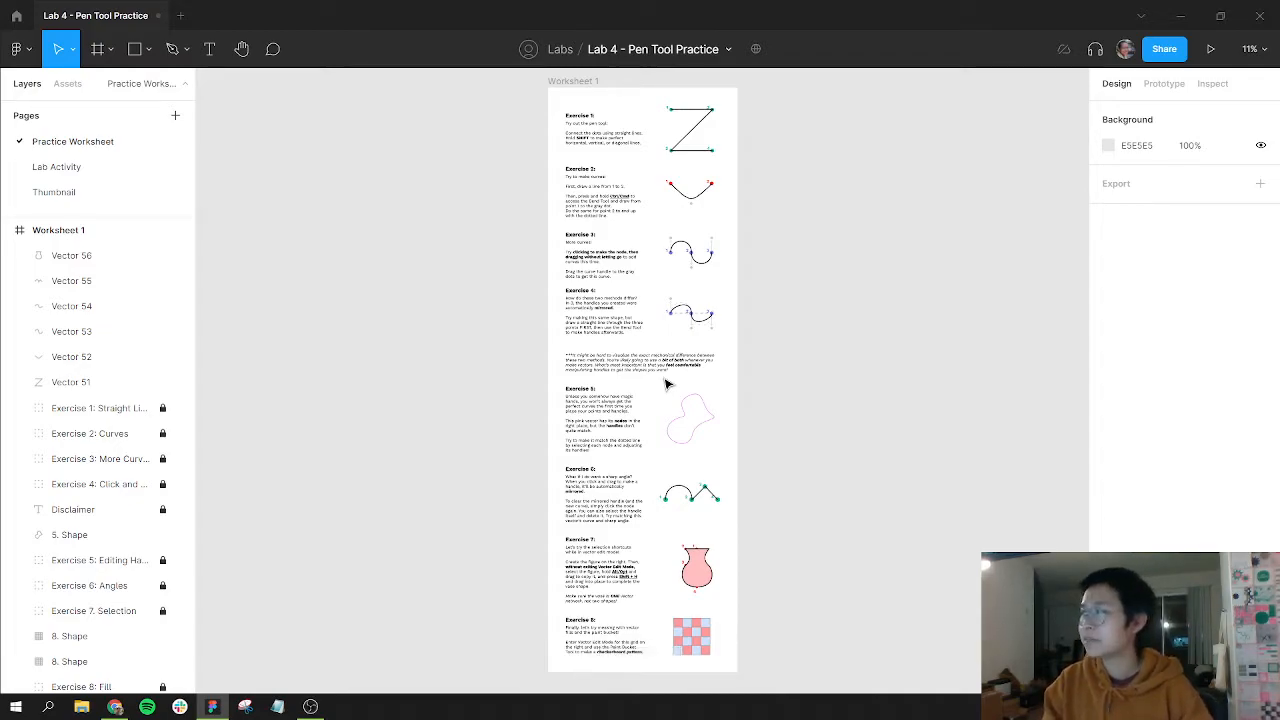
{"action": "left_click", "coordinate": [57, 167]}
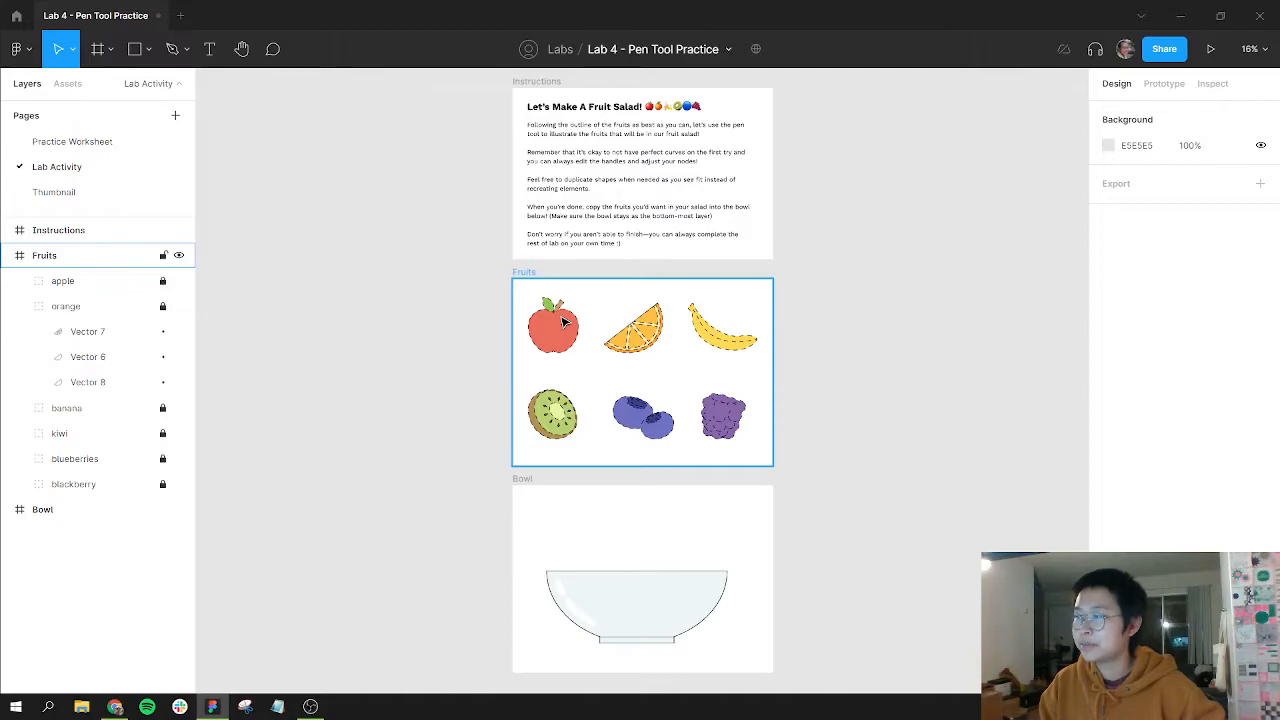
{"action": "scroll", "coordinate": [563, 321], "scroll_direction": "down", "scroll_amount": 3}
{"action": "scroll", "coordinate": [563, 321], "scroll_direction": "up", "scroll_amount": 3}
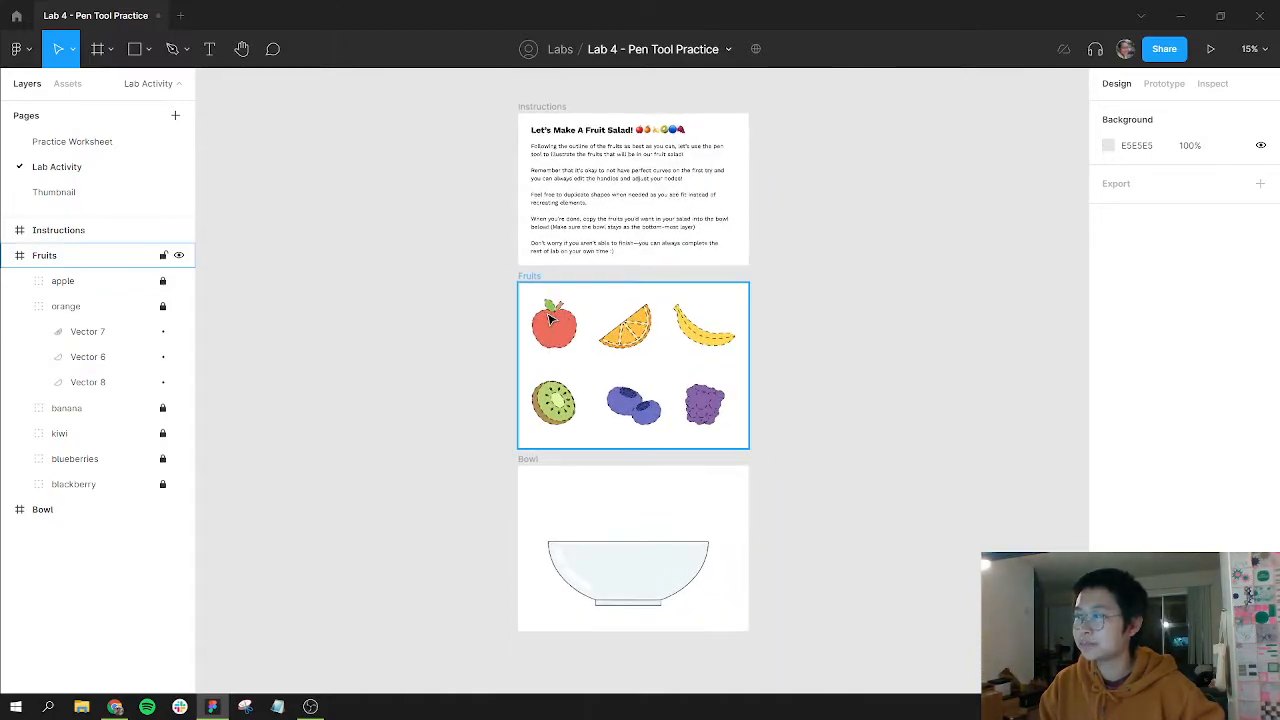
Trace the right half of the apple template with the Pen tool, from the top notch around to the bottom notch.
{"action": "scroll", "coordinate": [549, 318], "scroll_direction": "up", "scroll_amount": 10}
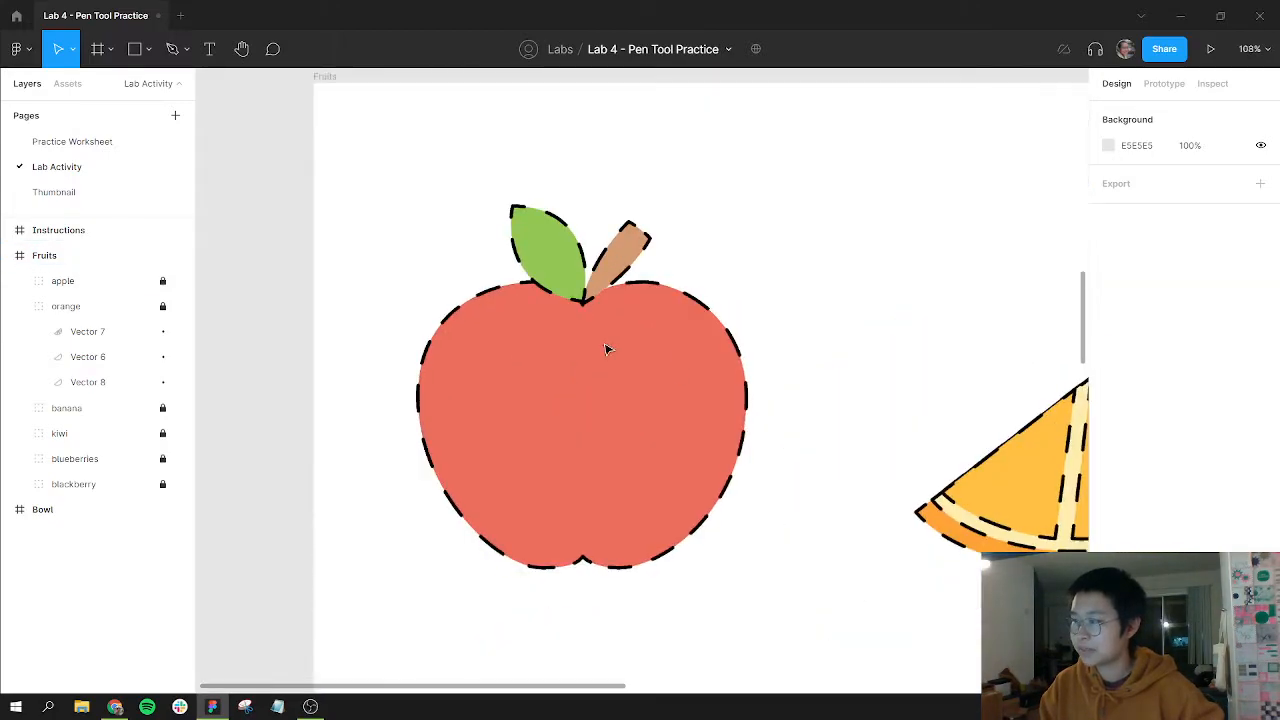
{"action": "left_click_drag", "start_coordinate": [783, 352], "coordinate": [817, 319]}
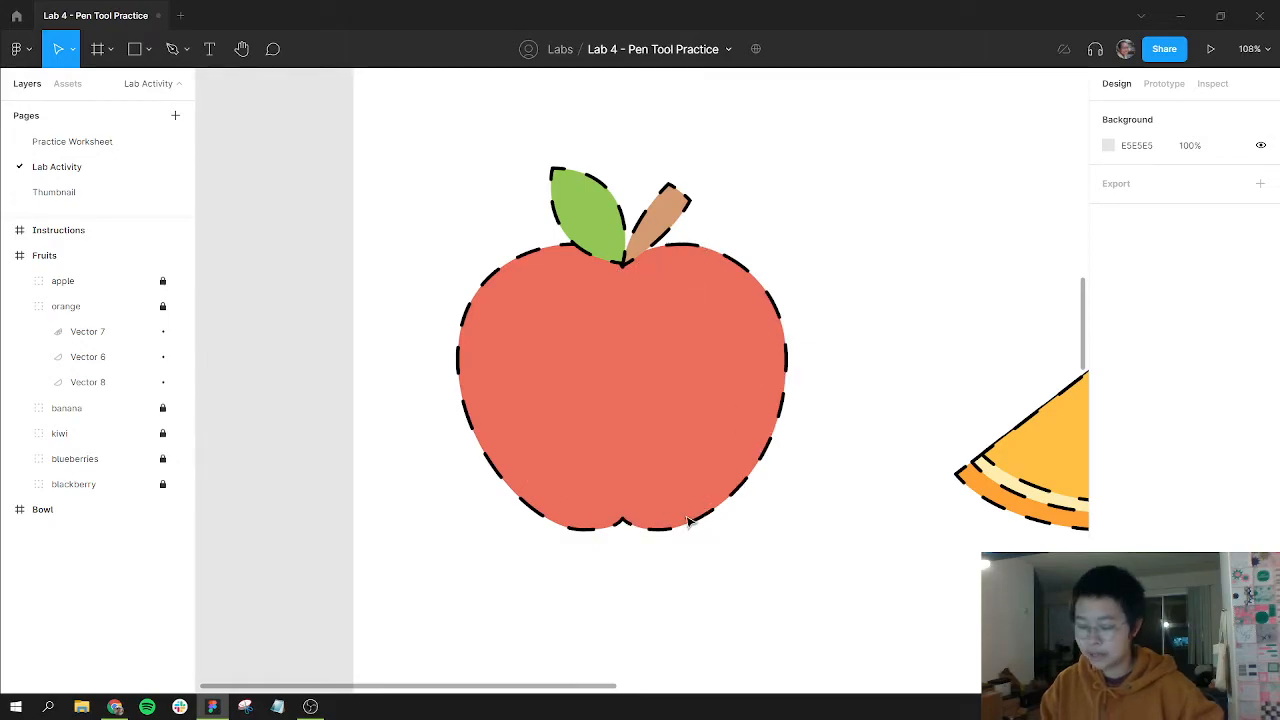
{"action": "key", "text": "p"}
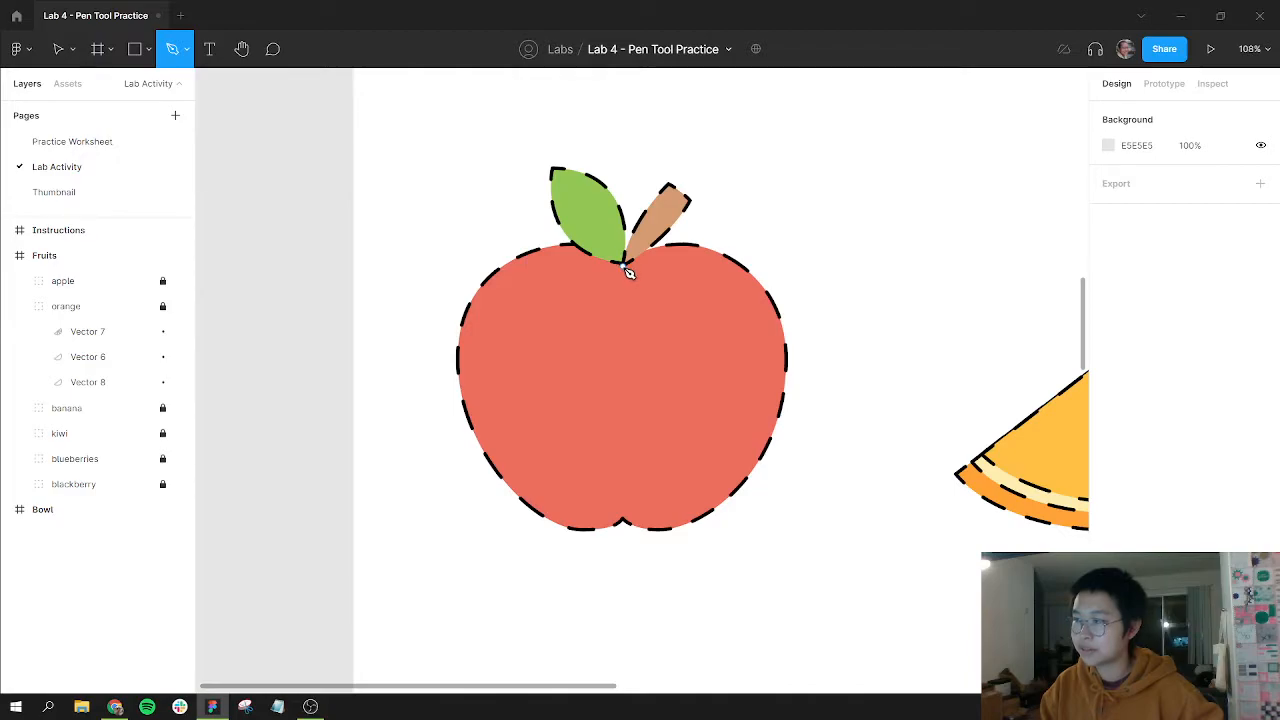
{"action": "left_click_drag", "start_coordinate": [695, 218], "coordinate": [711, 207]}
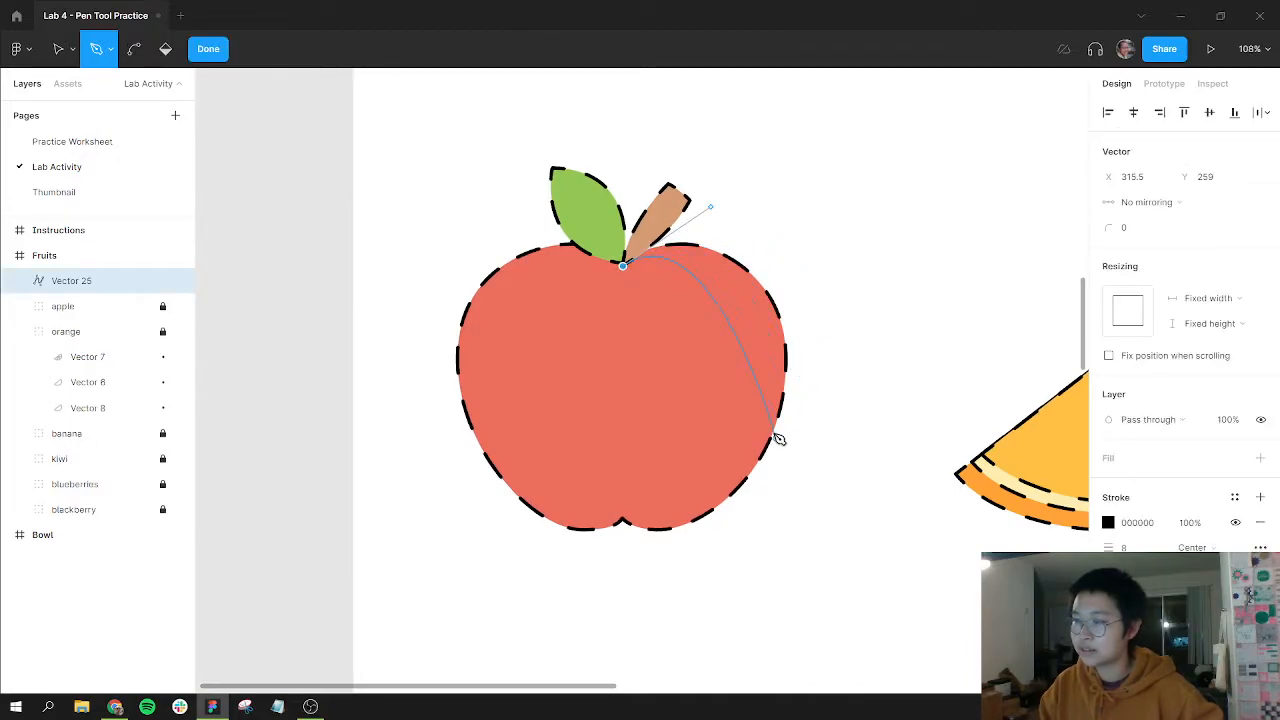
{"action": "left_click_drag", "start_coordinate": [779, 410], "coordinate": [749, 538]}
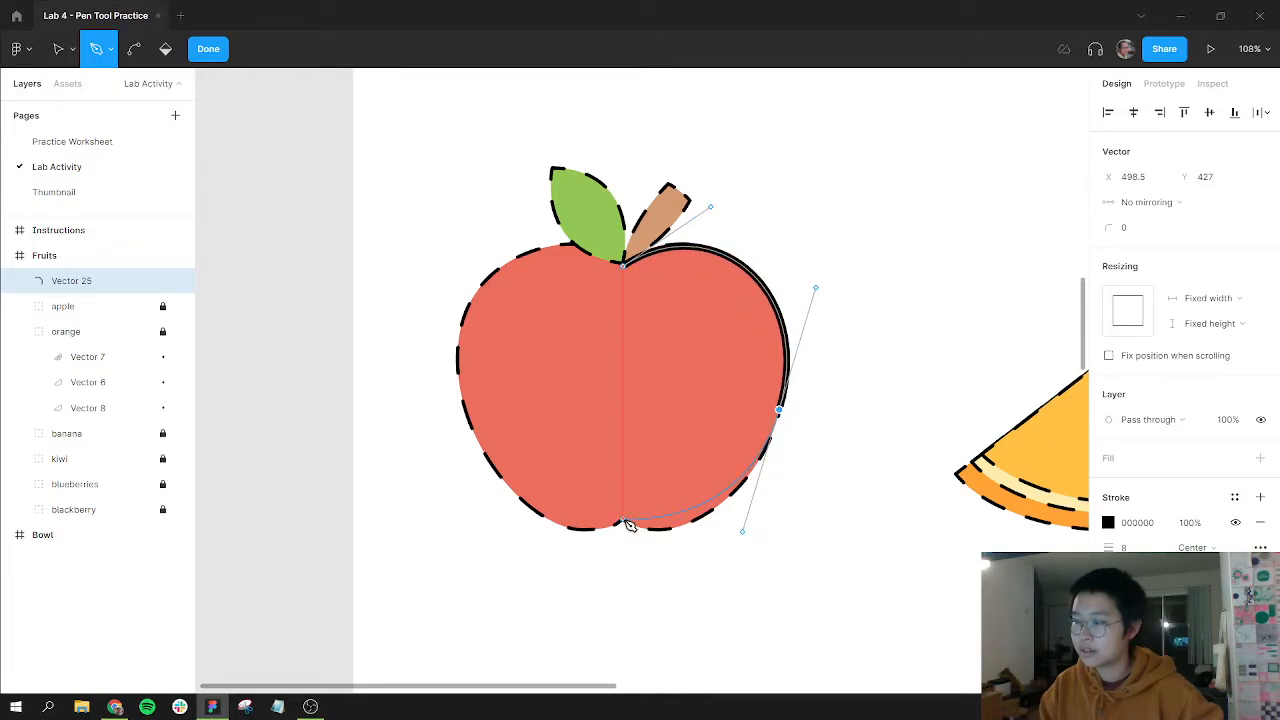
{"action": "left_click_drag", "start_coordinate": [622, 520], "coordinate": [592, 500]}
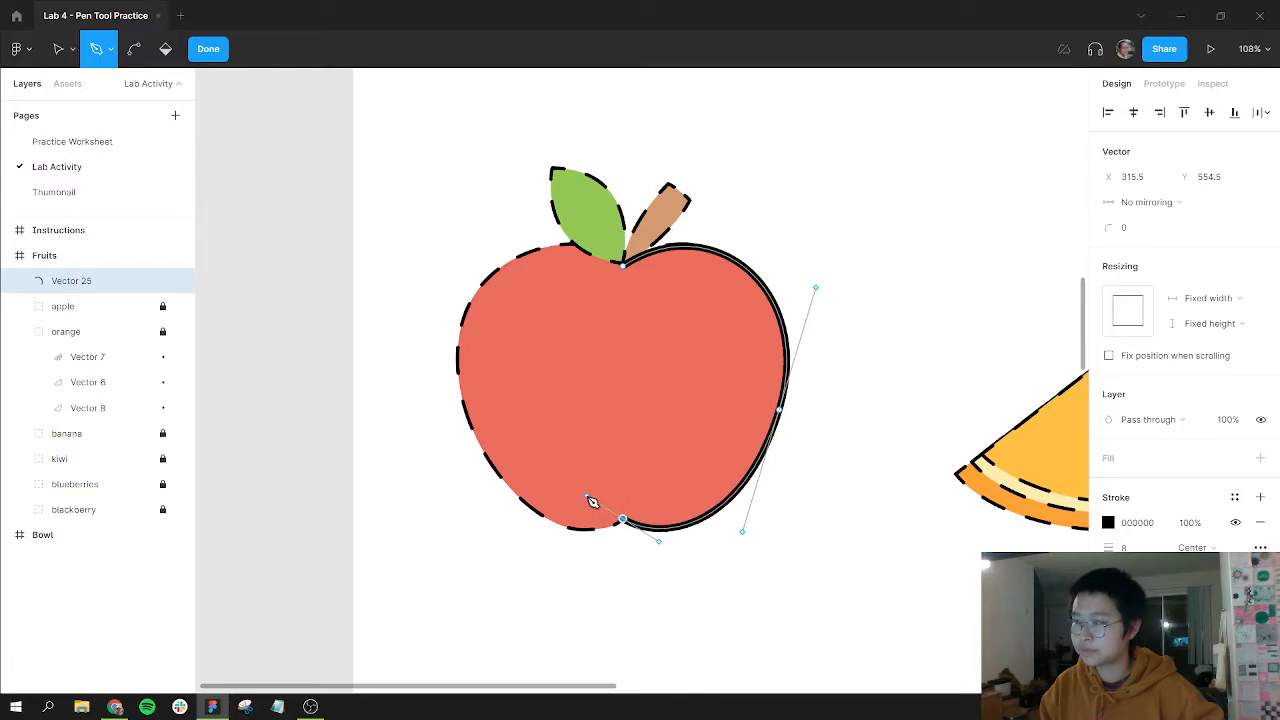
{"action": "key", "text": "Escape"}
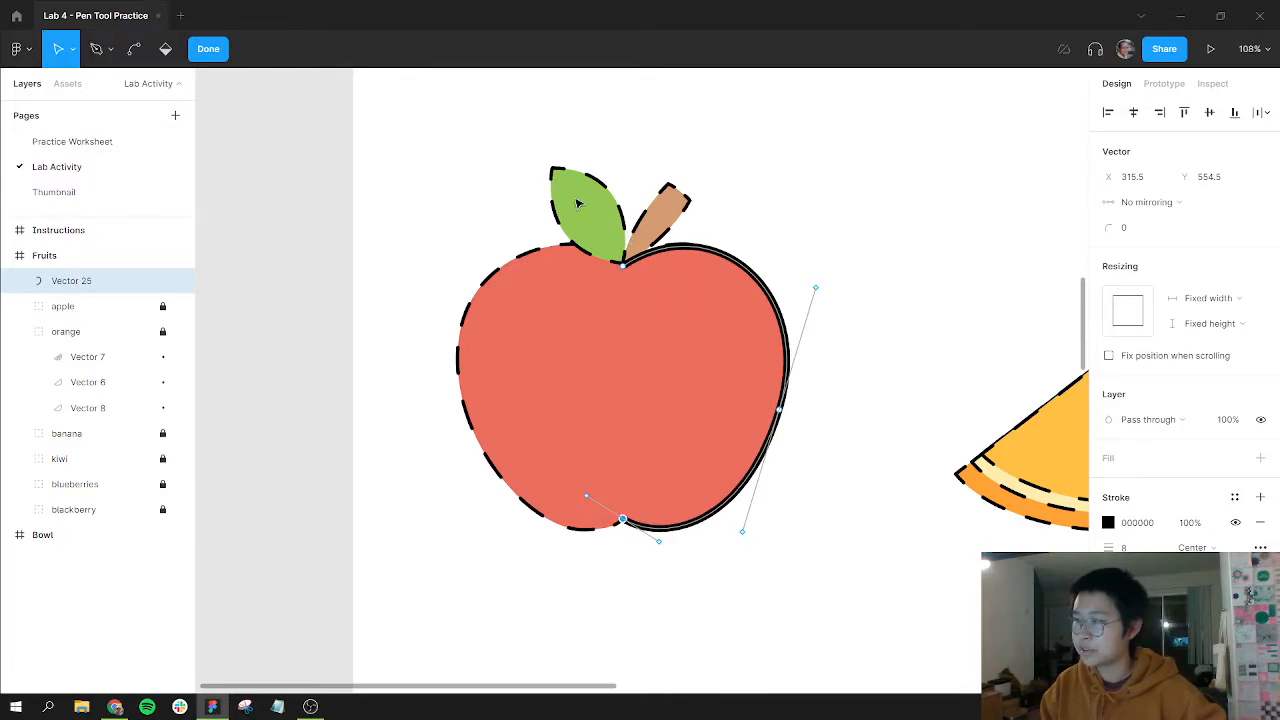
Duplicate the half outline's points and flip the copy horizontally to close an apple outline of about 384 × 330.
{"action": "left_click_drag", "start_coordinate": [500, 175], "coordinate": [845, 585]}
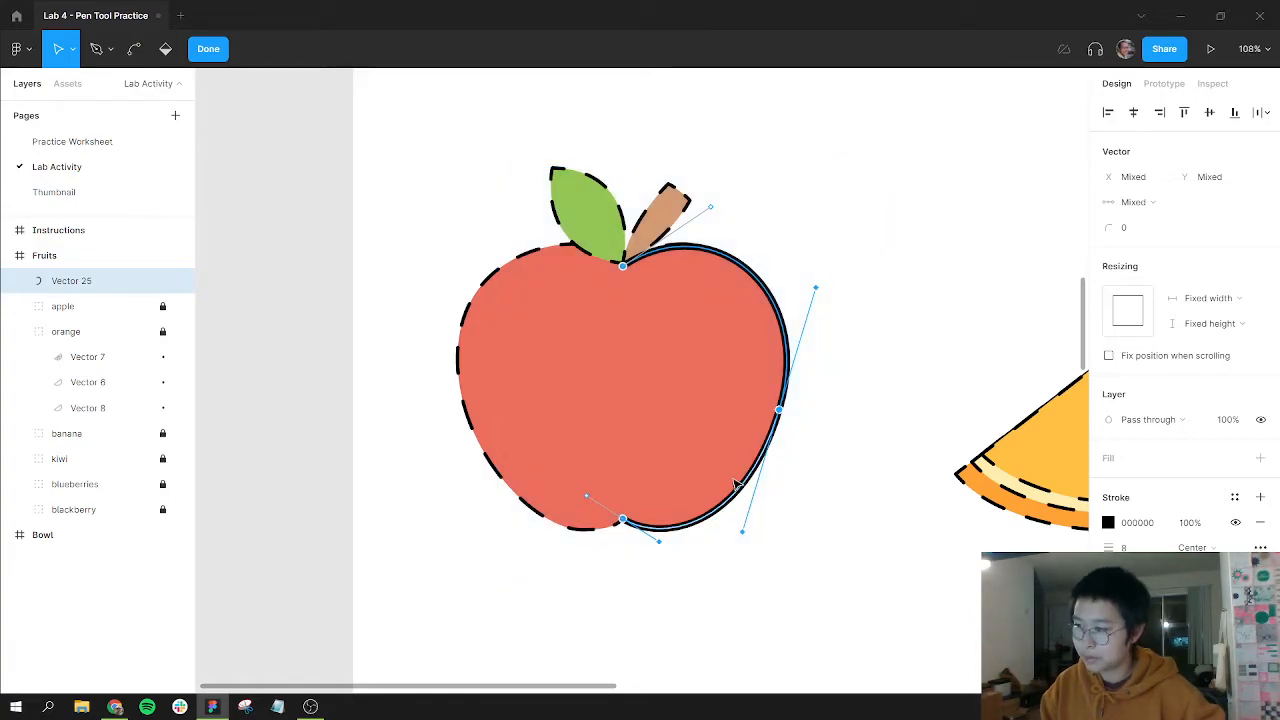
{"action": "left_click_drag", "start_coordinate": [714, 497], "coordinate": [580, 540]}
{"action": "key", "text": "shift+h"}
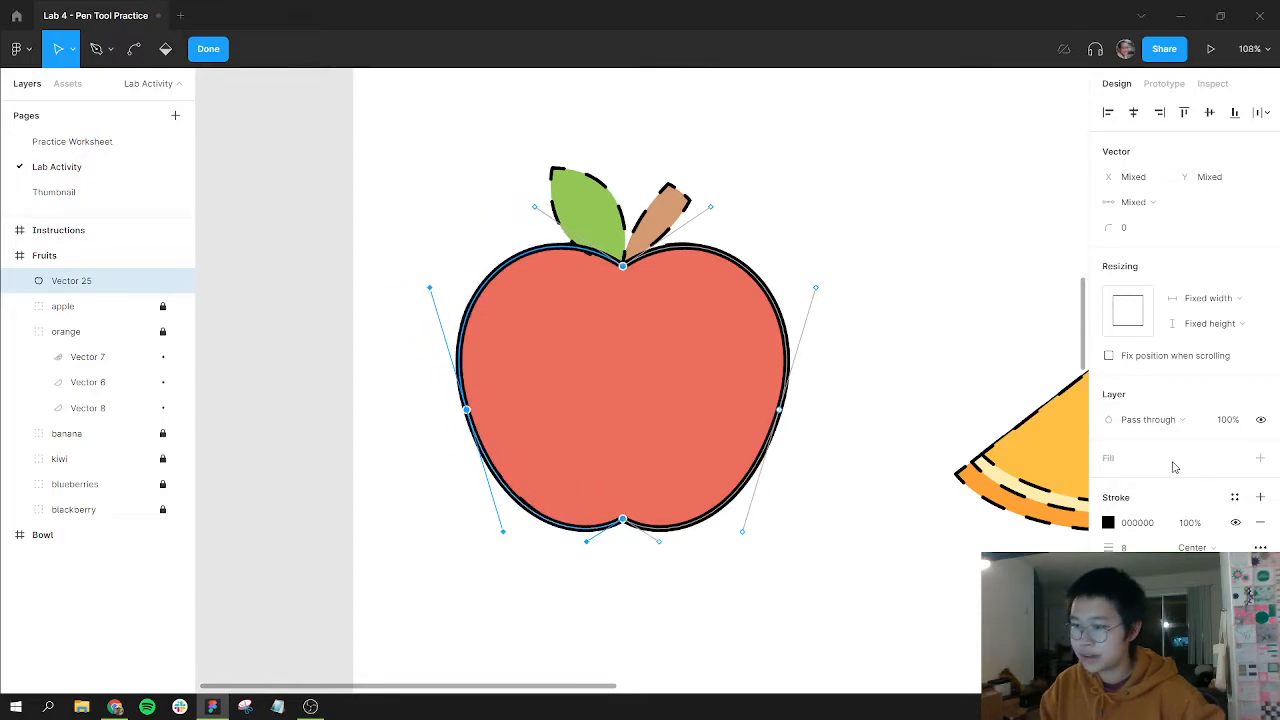
Fill the apple outline with red EC6D5C sampled from the template and move it to the left of the template apple.
{"action": "left_click", "coordinate": [1174, 467]}
{"action": "key", "text": "Escape"}
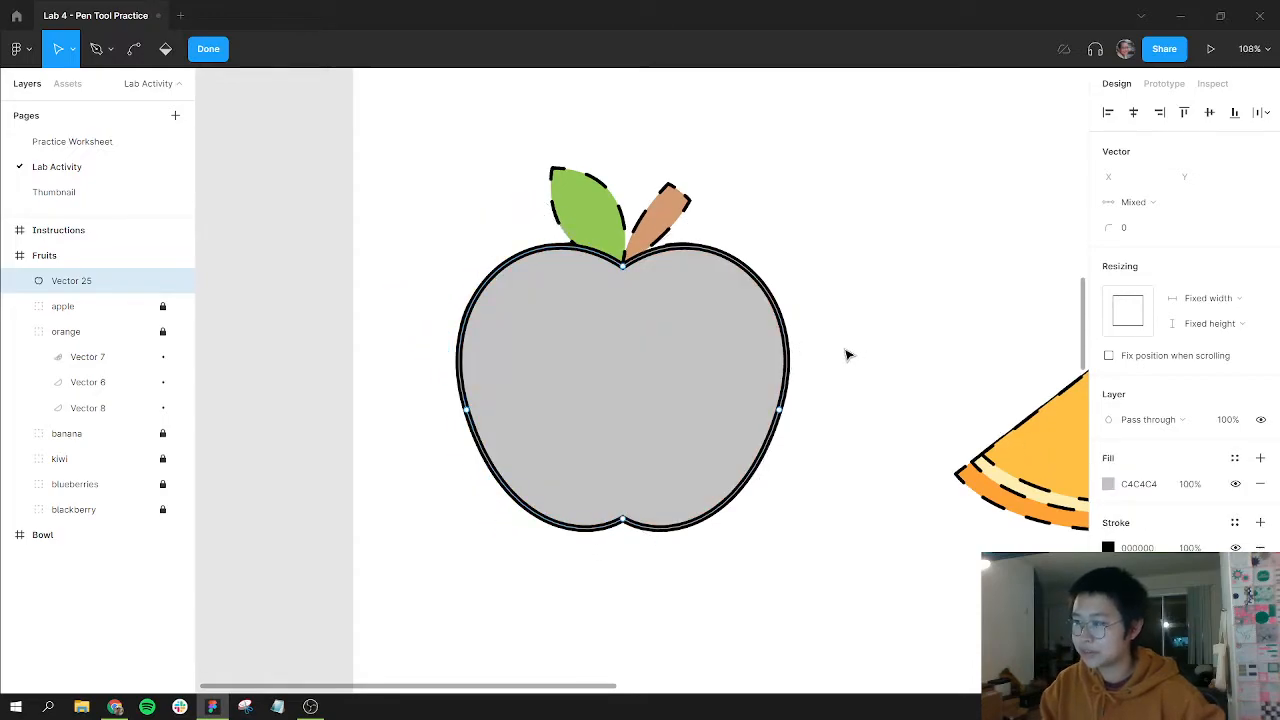
{"action": "key", "text": "Escape"}
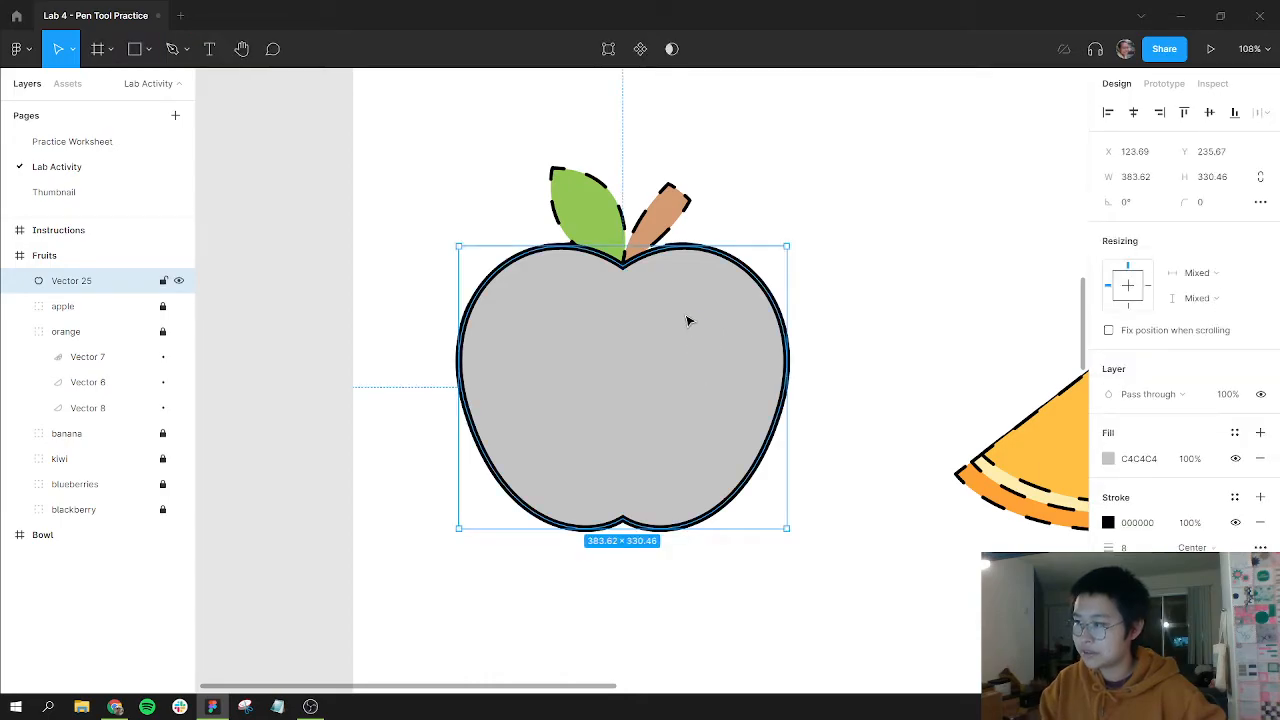
{"action": "mouse_move", "coordinate": [687, 320]}
{"action": "left_mouse_down"}
{"action": "mouse_move", "coordinate": [686, 380]}
{"action": "mouse_move", "coordinate": [688, 322]}
{"action": "left_mouse_up"}
{"action": "key", "text": "i"}
{"action": "left_click", "coordinate": [655, 252]}
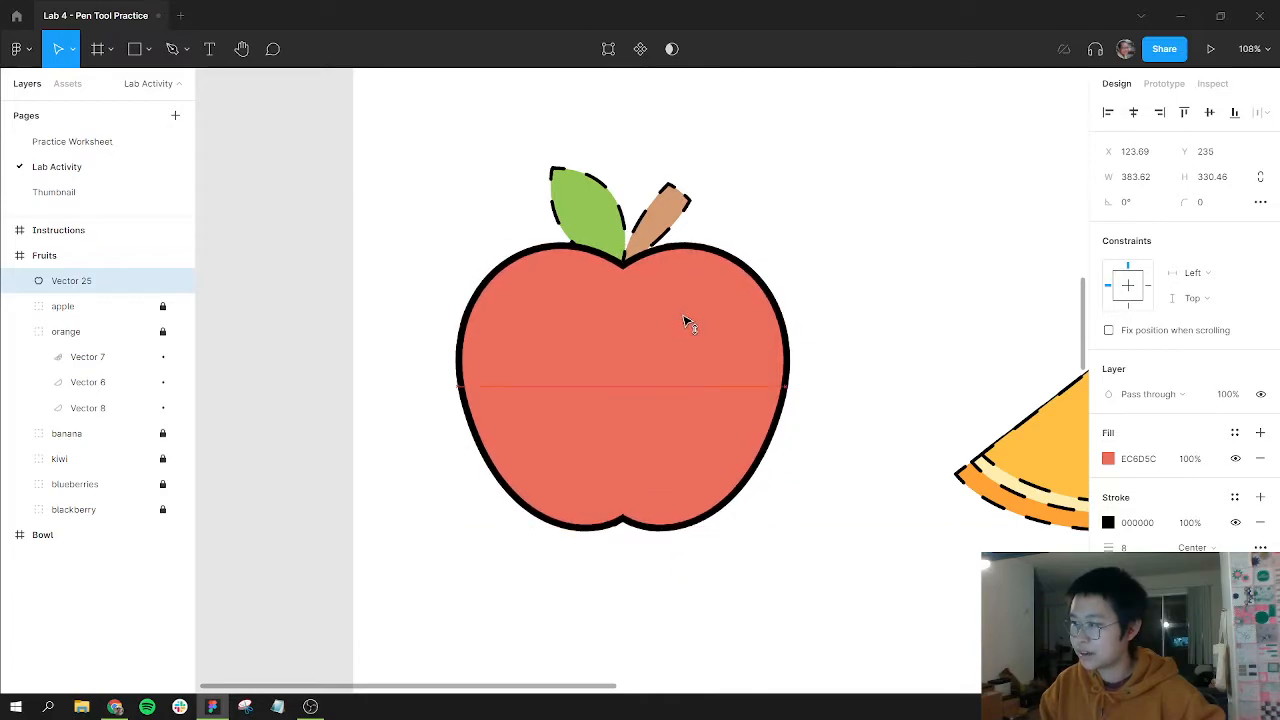
{"action": "left_click", "coordinate": [592, 226]}
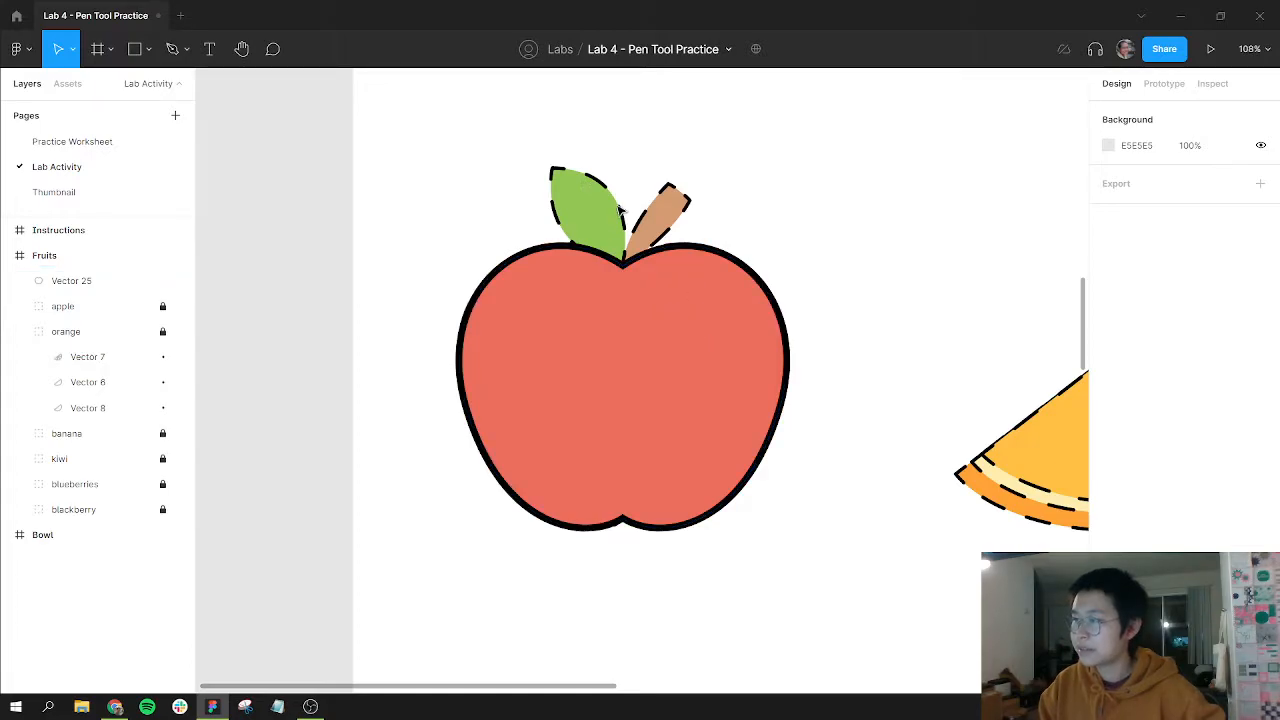
{"action": "left_click_drag", "start_coordinate": [672, 372], "coordinate": [309, 266]}
Trace the template apple's leaf with the Pen tool as a closed two-point curved shape of about 89 × 112.
{"action": "scroll", "coordinate": [645, 254], "scroll_direction": "up", "scroll_amount": 5}
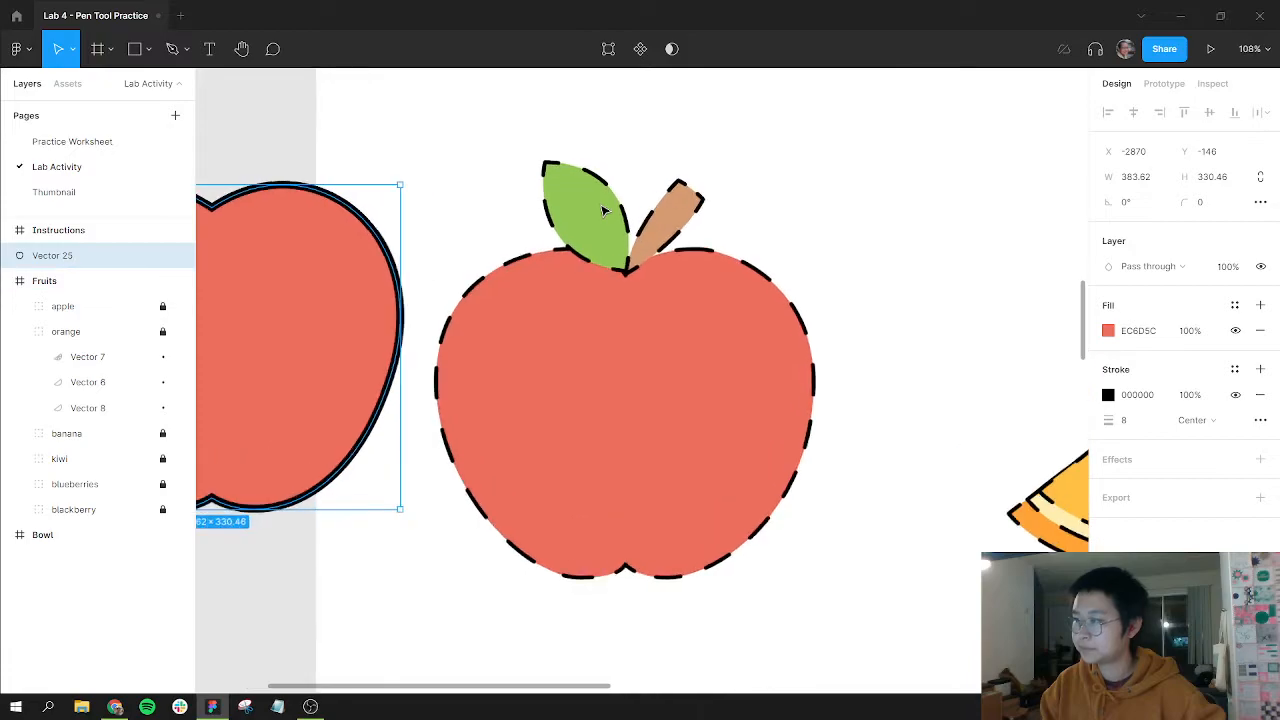
{"action": "scroll", "coordinate": [638, 265], "scroll_direction": "up", "scroll_amount": 1}
{"action": "key", "text": "p"}
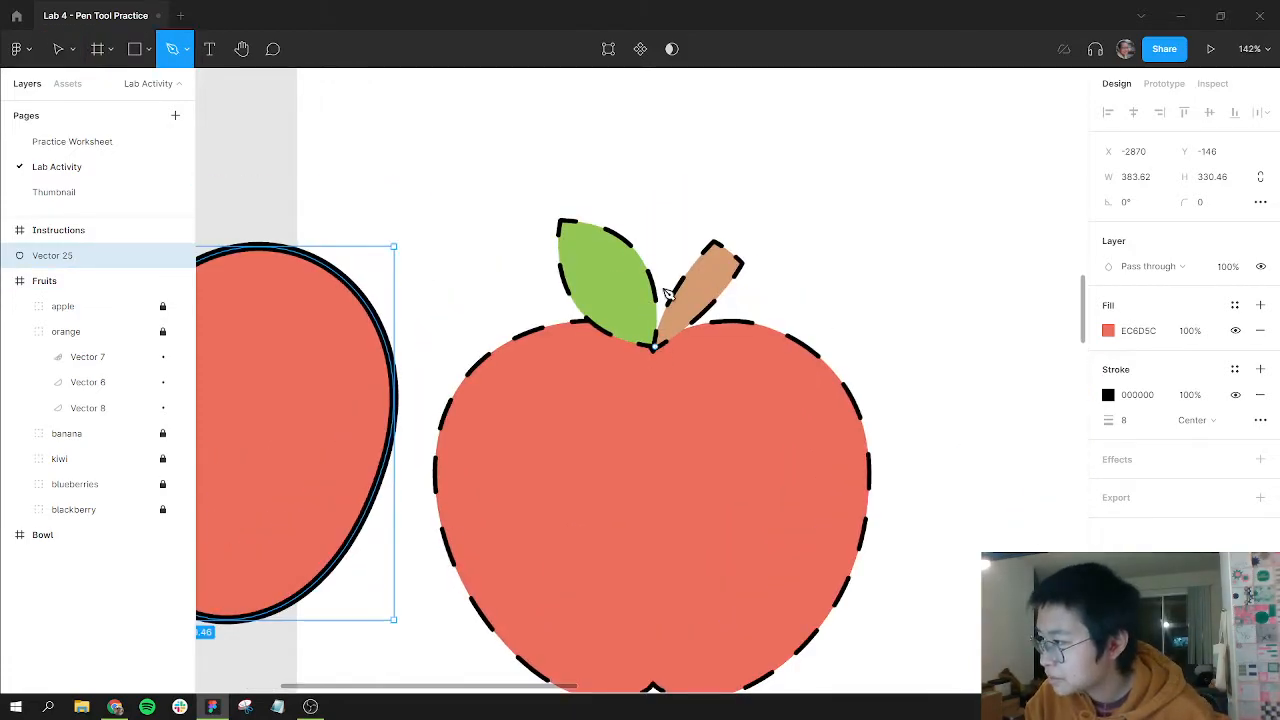
{"action": "left_click_drag", "start_coordinate": [655, 346], "coordinate": [665, 275]}
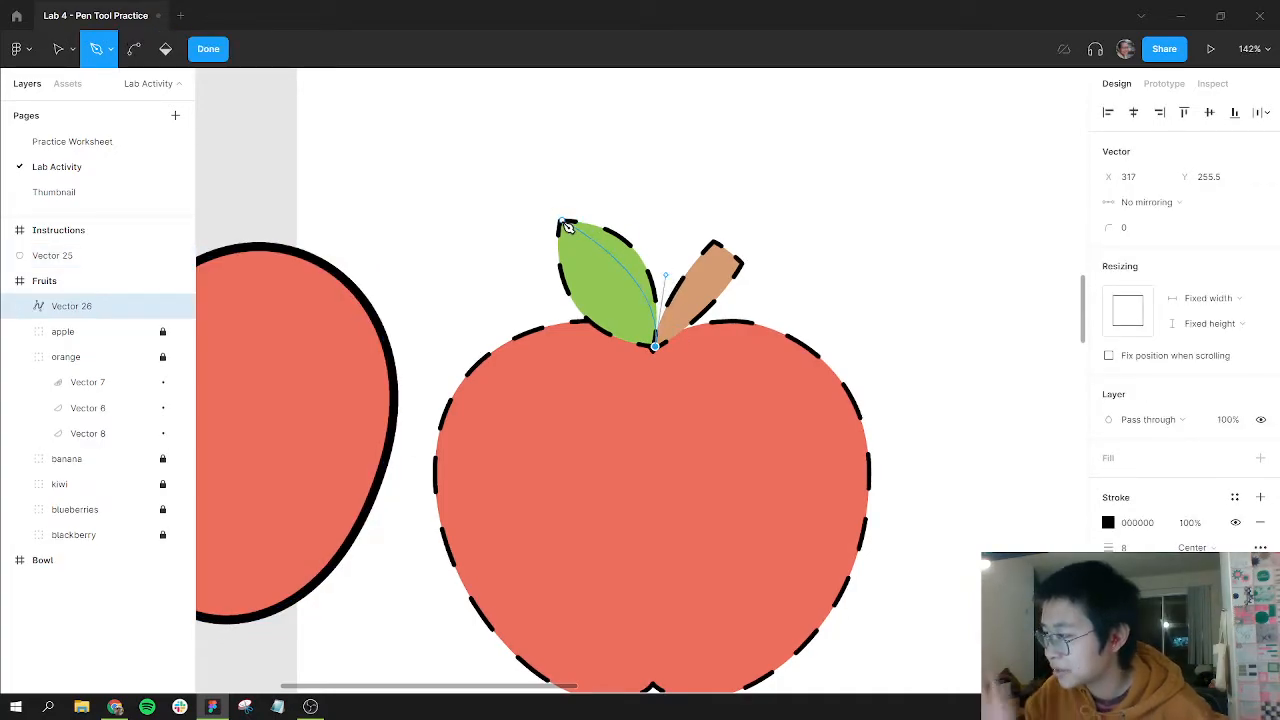
{"action": "left_click_drag", "start_coordinate": [562, 219], "coordinate": [494, 223]}
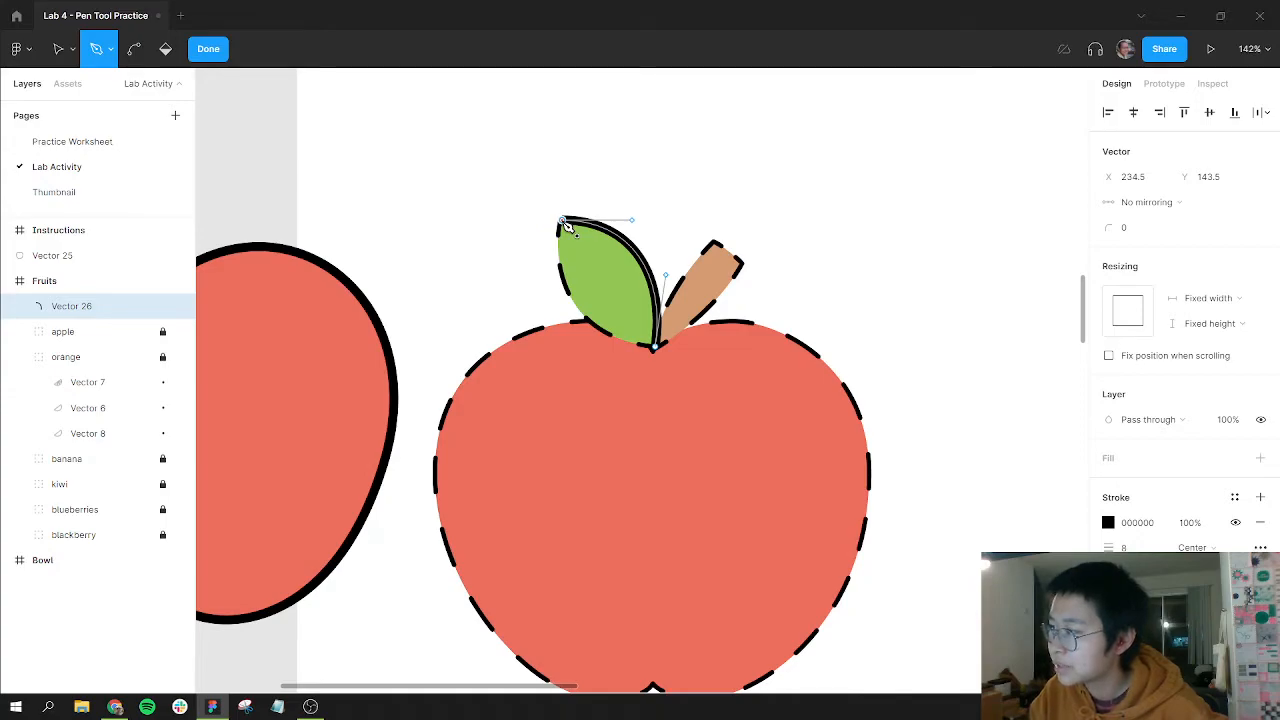
{"action": "left_click_drag", "start_coordinate": [562, 220], "coordinate": [539, 275]}
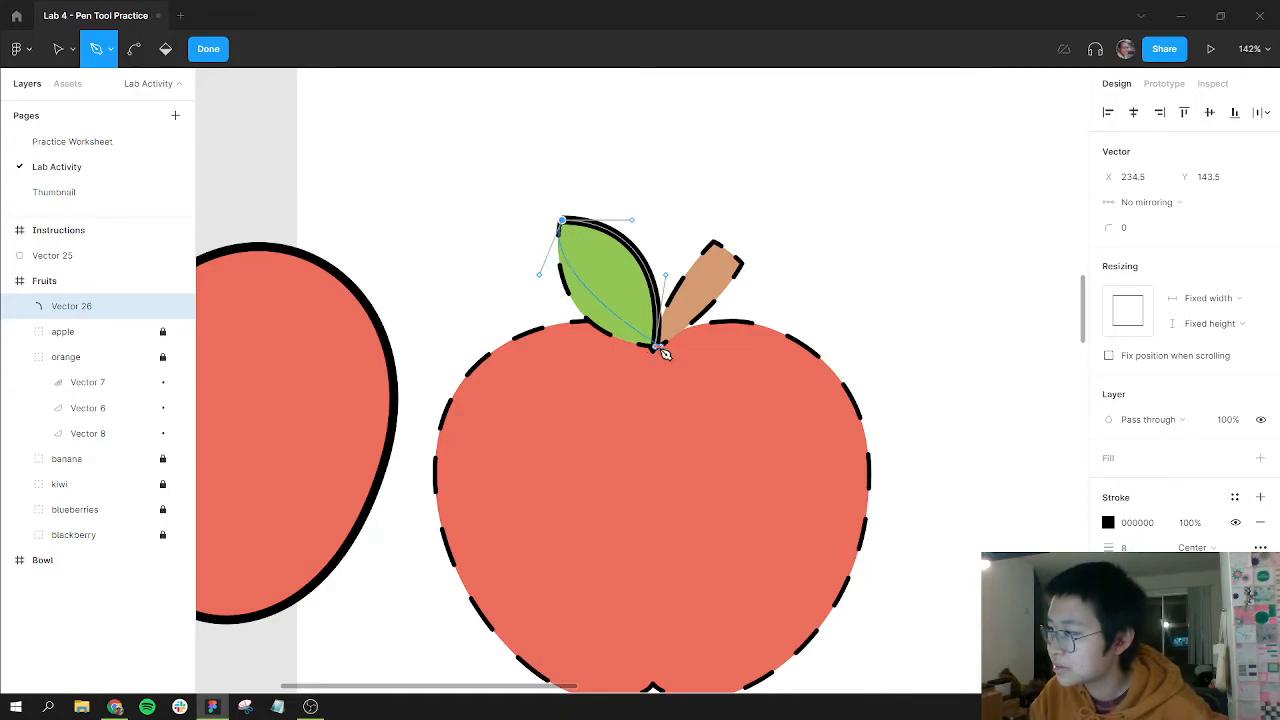
{"action": "left_click_drag", "start_coordinate": [657, 348], "coordinate": [729, 360]}
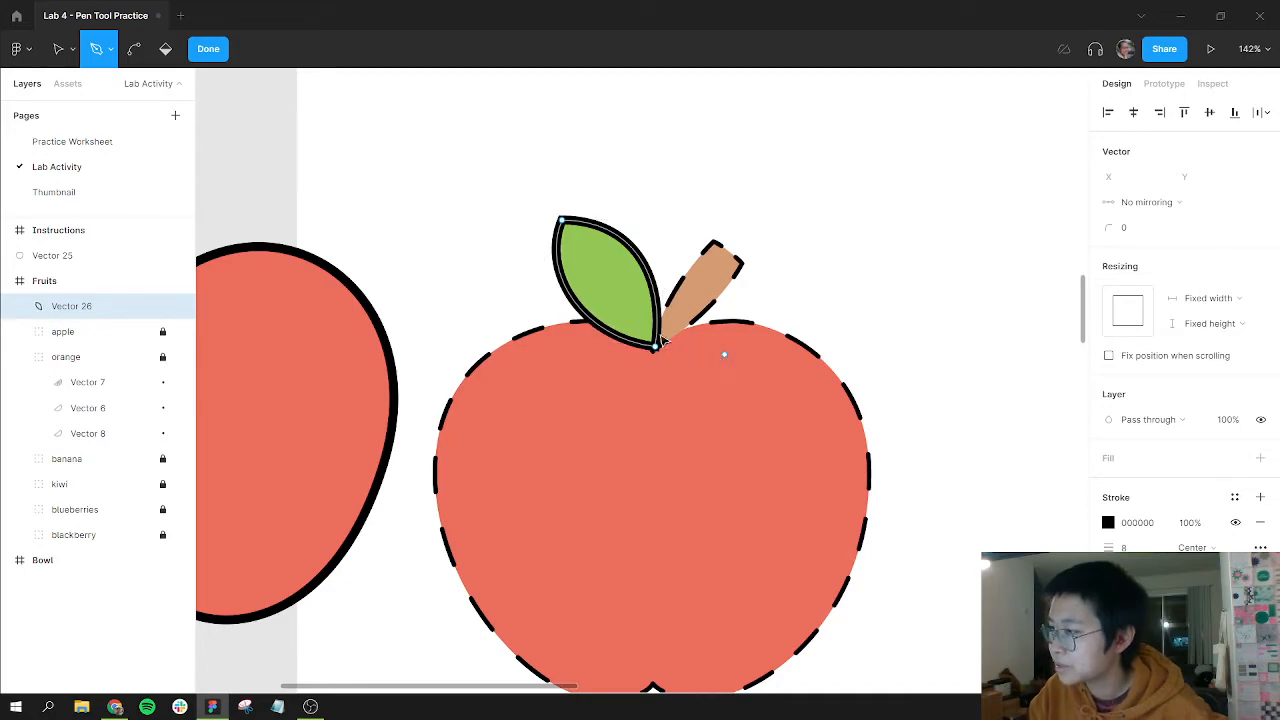
{"action": "key", "text": "Escape"}
Fill the traced leaf with green 93C654 sampled from the template and place it on top of the traced apple.
{"action": "key", "text": "i"}
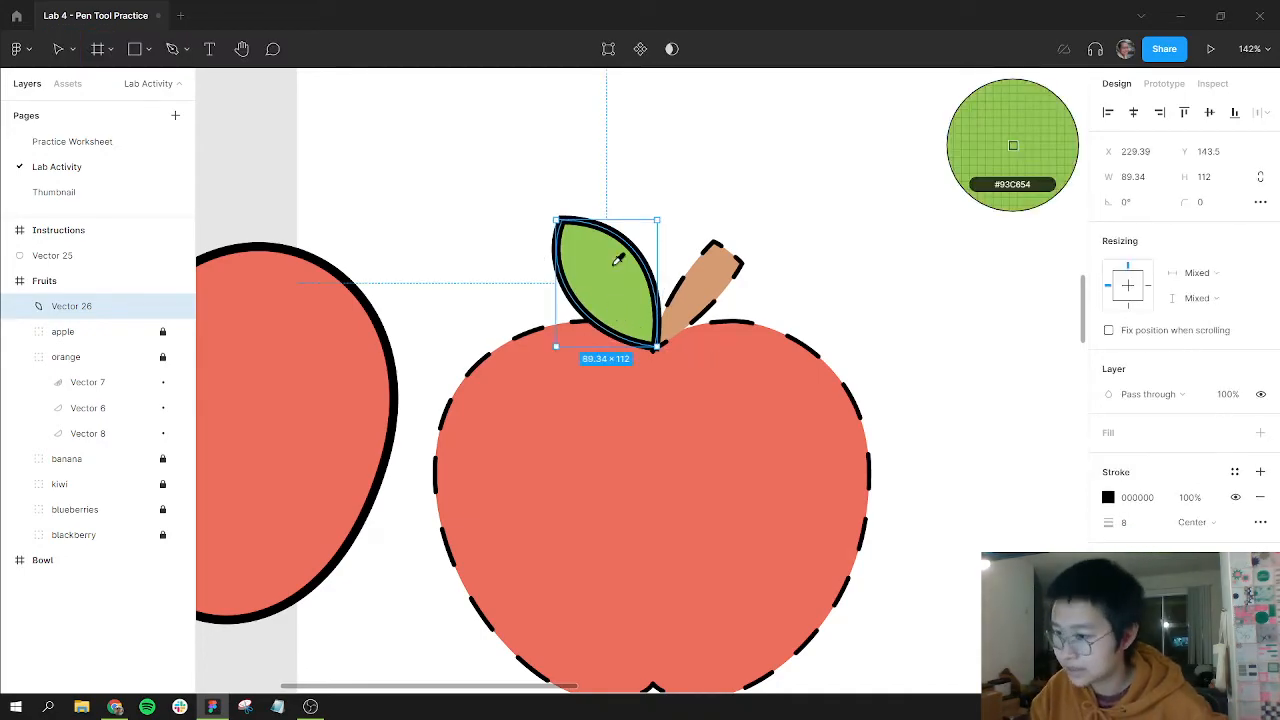
{"action": "key", "text": "Escape"}
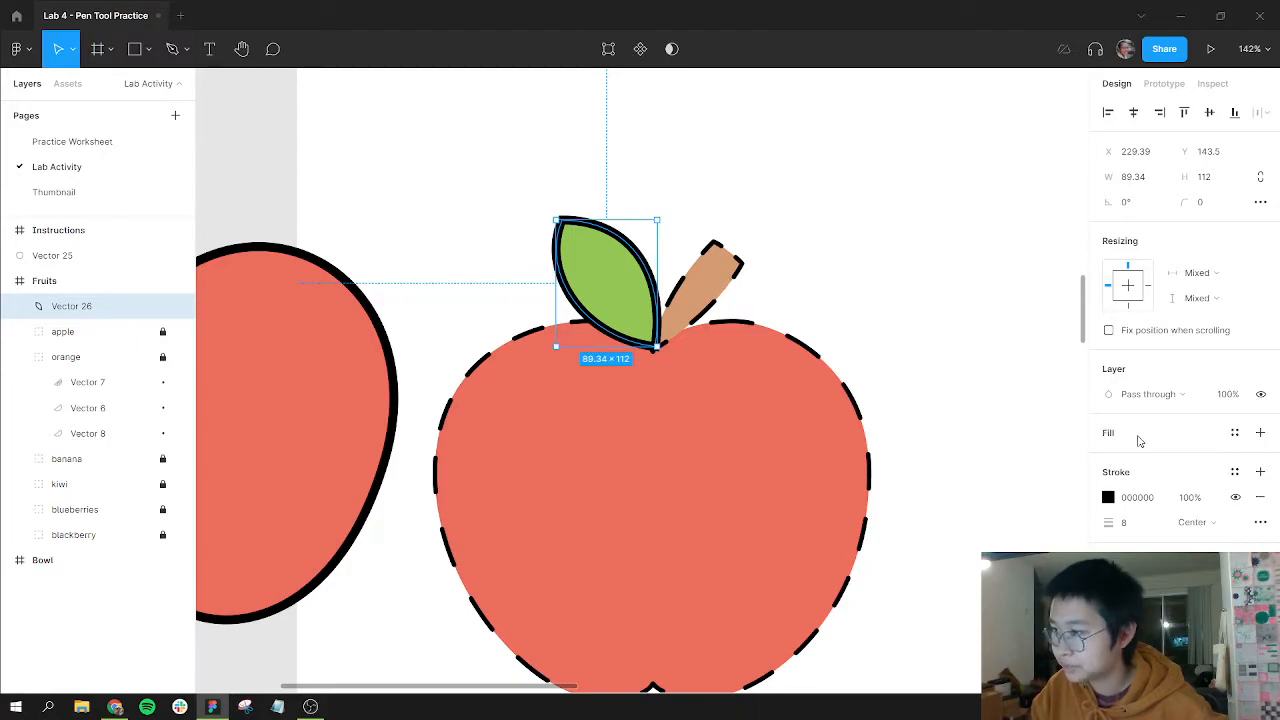
{"action": "left_click", "coordinate": [1139, 439]}
{"action": "left_click_drag", "start_coordinate": [600, 259], "coordinate": [415, 239]}
{"action": "key", "text": "i"}
{"action": "left_click", "coordinate": [609, 277]}
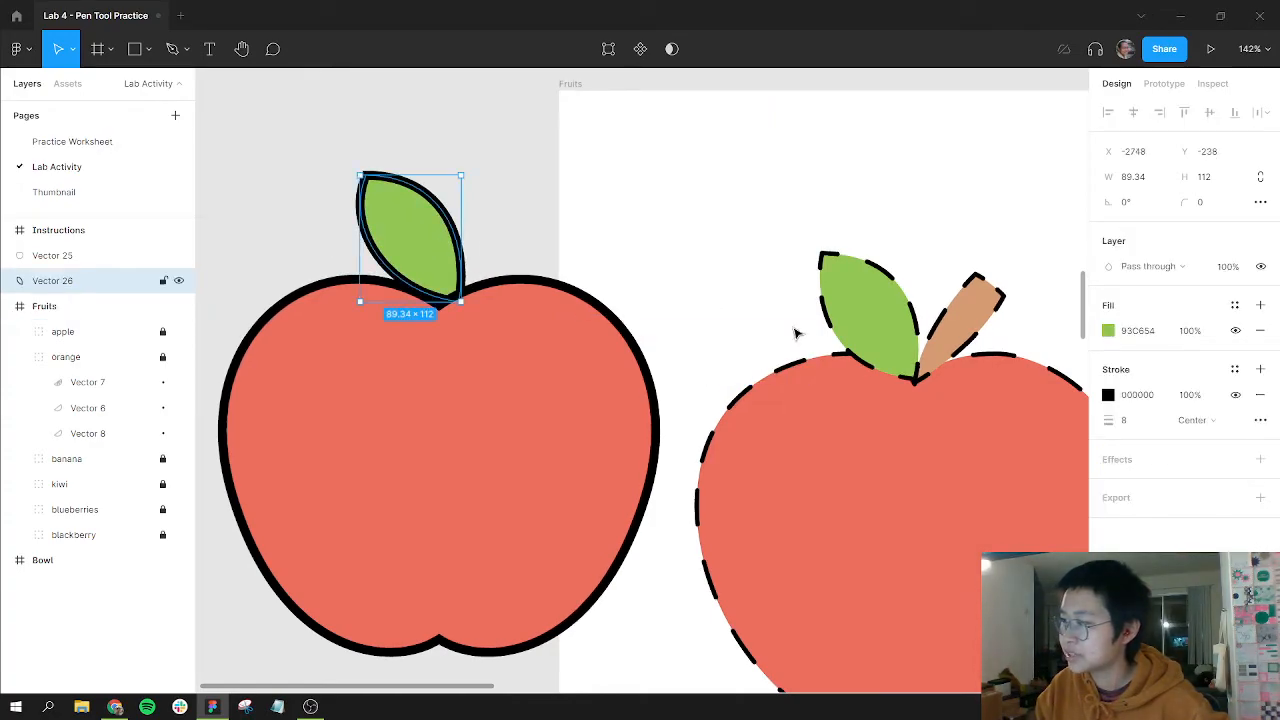
{"action": "left_click", "coordinate": [797, 332]}
Trace the template apple's stem with the Pen tool as a closed shape of about 79 × 93 with curved sides.
{"action": "left_click_drag", "start_coordinate": [646, 277], "coordinate": [372, 247]}
{"action": "scroll", "coordinate": [730, 323], "scroll_direction": "up", "scroll_amount": 2}
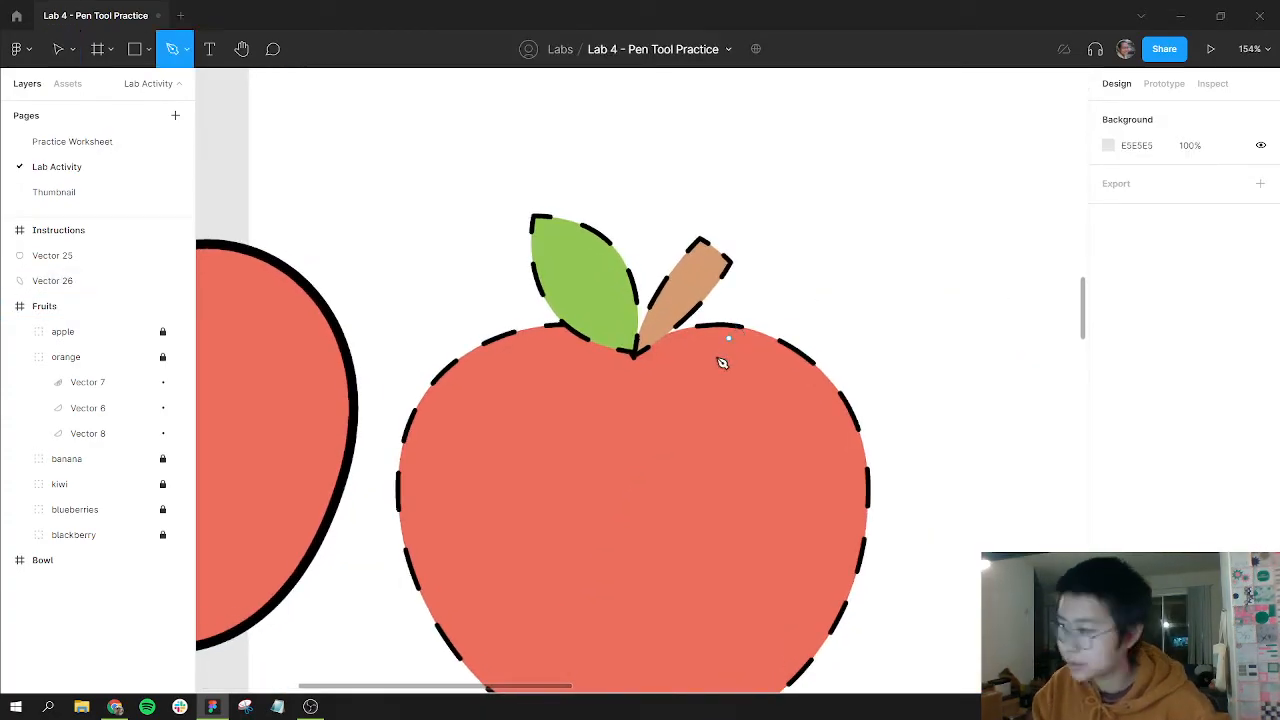
{"action": "key", "text": "p"}
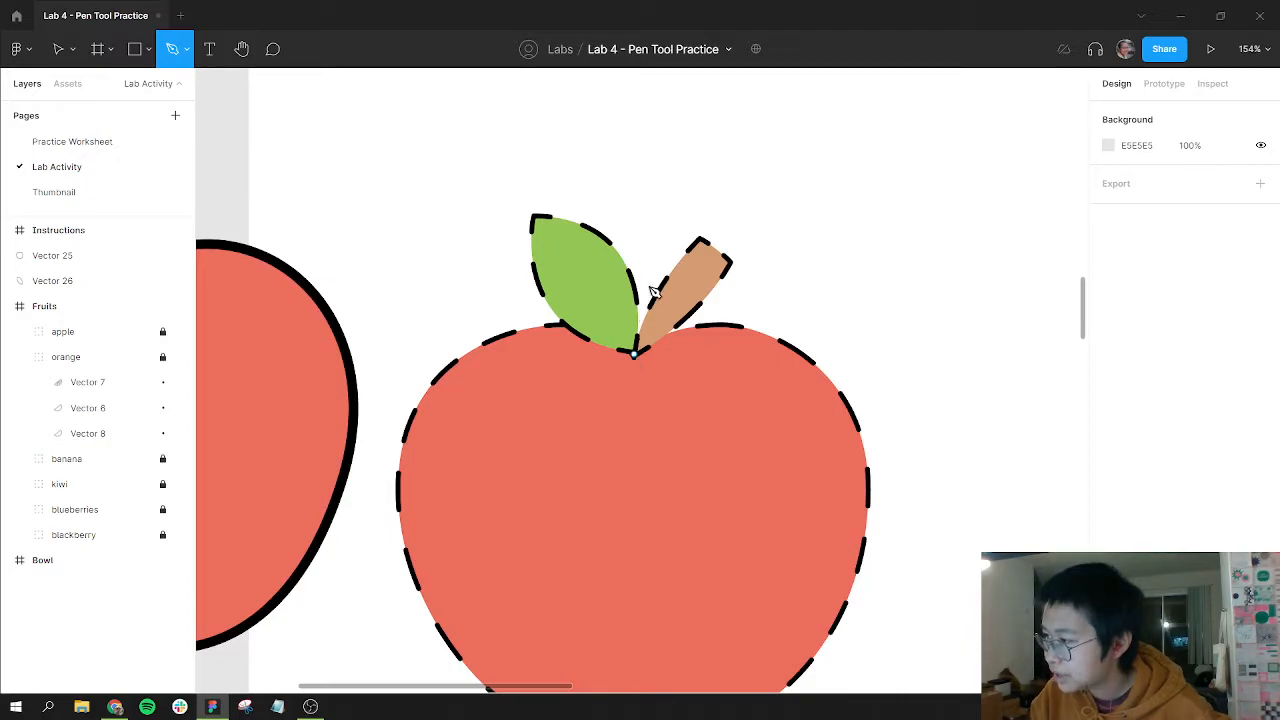
{"action": "left_click", "coordinate": [634, 353]}
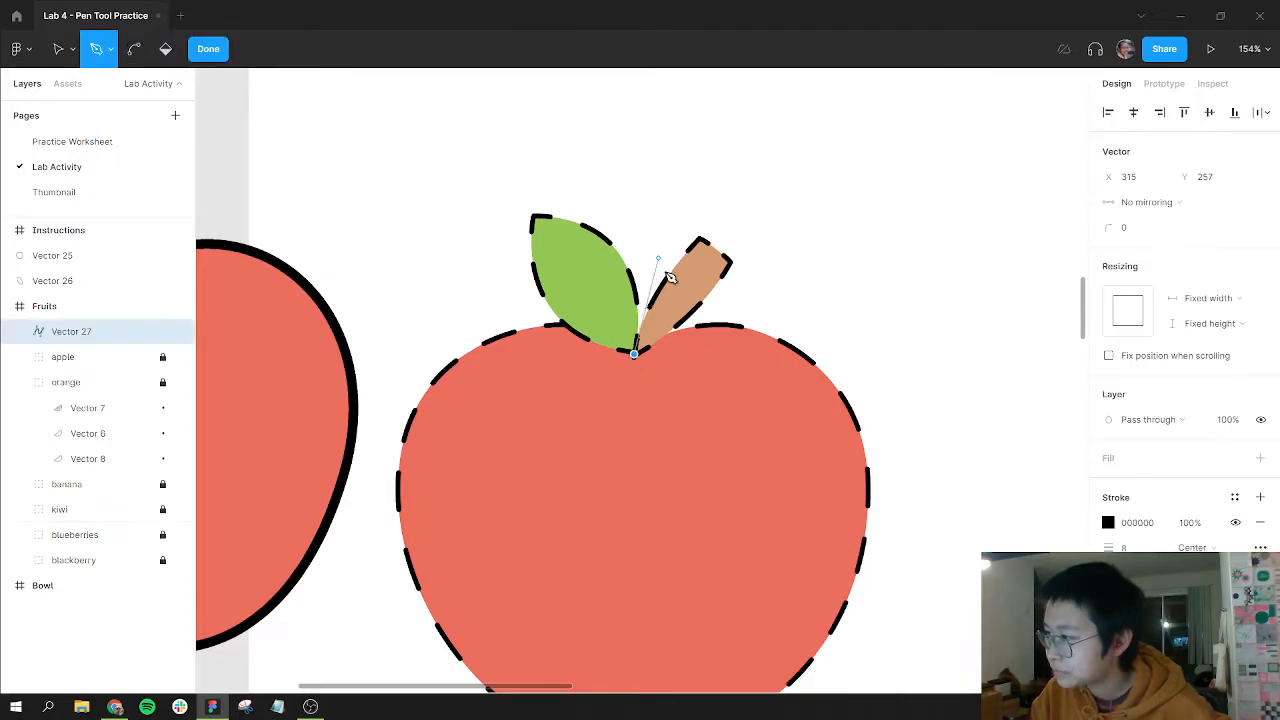
{"action": "left_click_drag", "start_coordinate": [651, 258], "coordinate": [650, 253]}
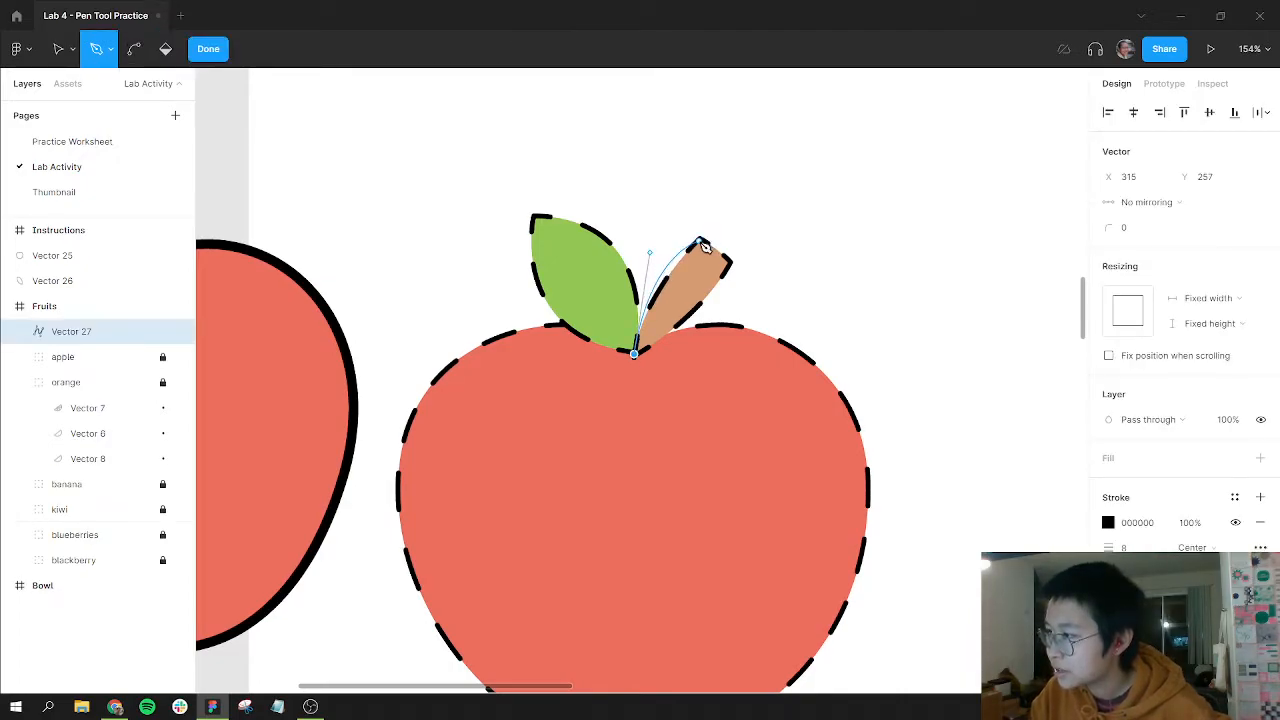
{"action": "left_click", "coordinate": [700, 243]}
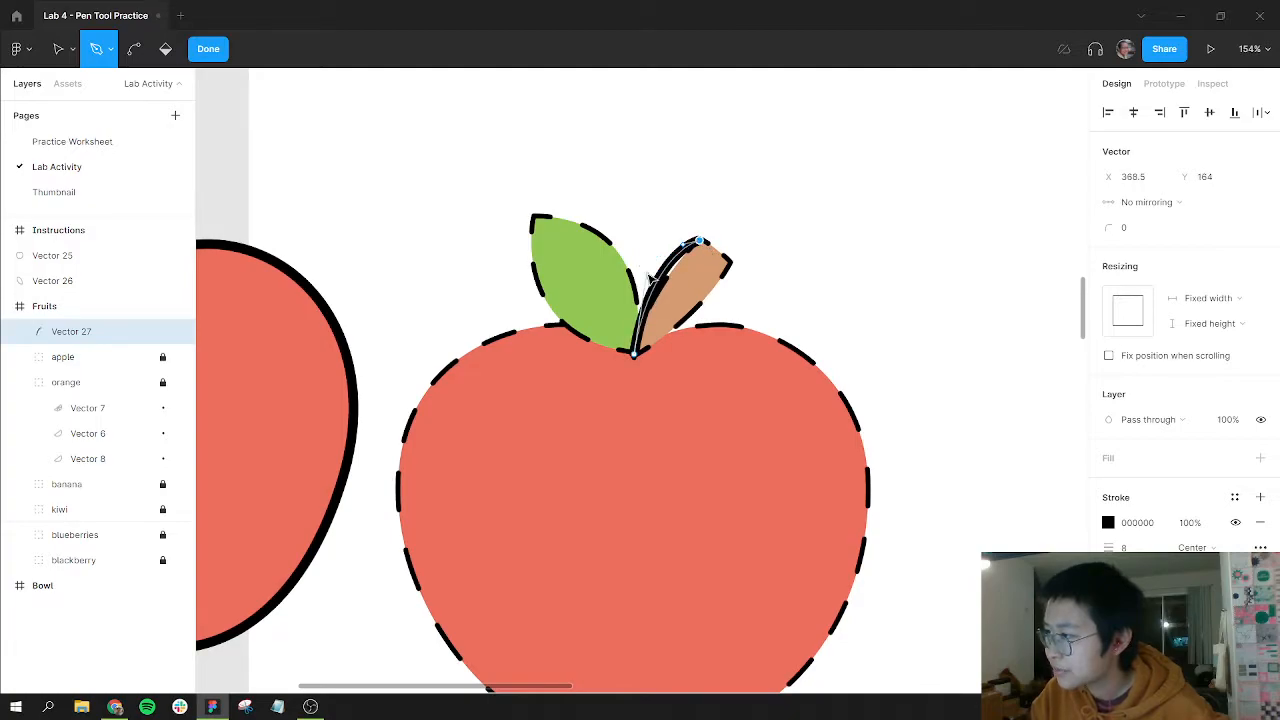
{"action": "left_click_drag", "start_coordinate": [646, 291], "coordinate": [645, 292]}
{"action": "left_click", "coordinate": [704, 244]}
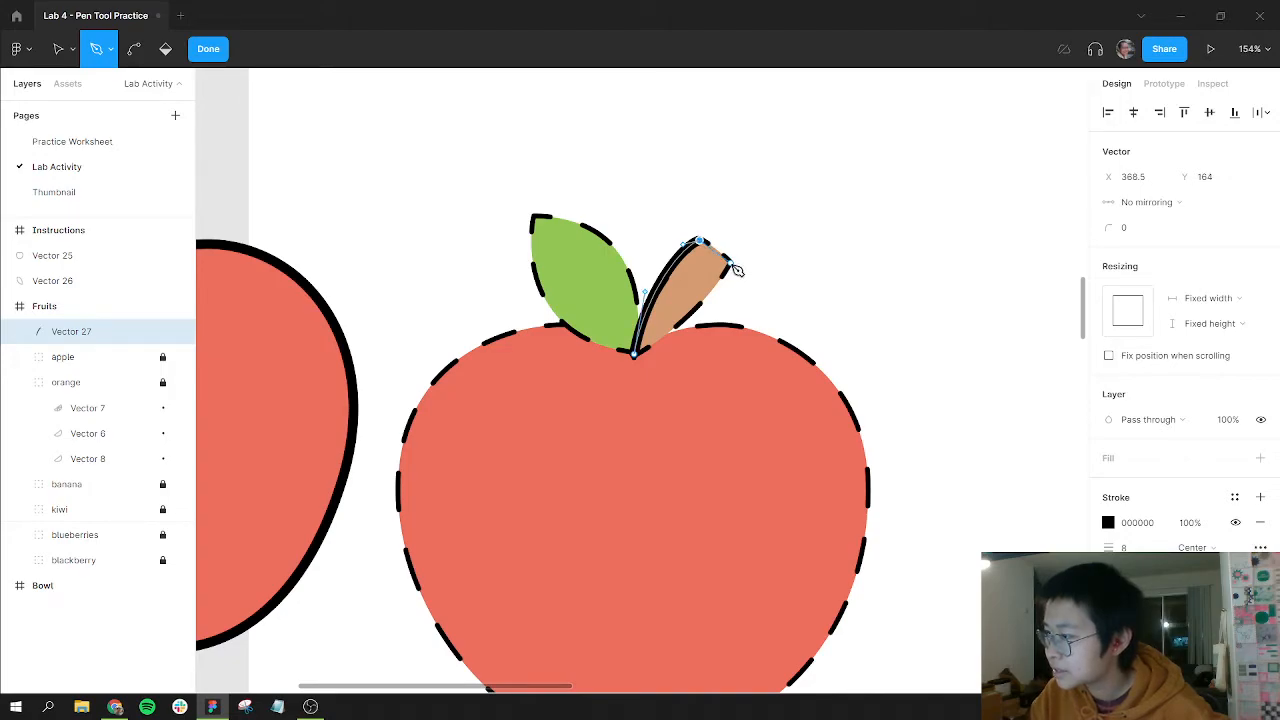
{"action": "left_click", "coordinate": [731, 264]}
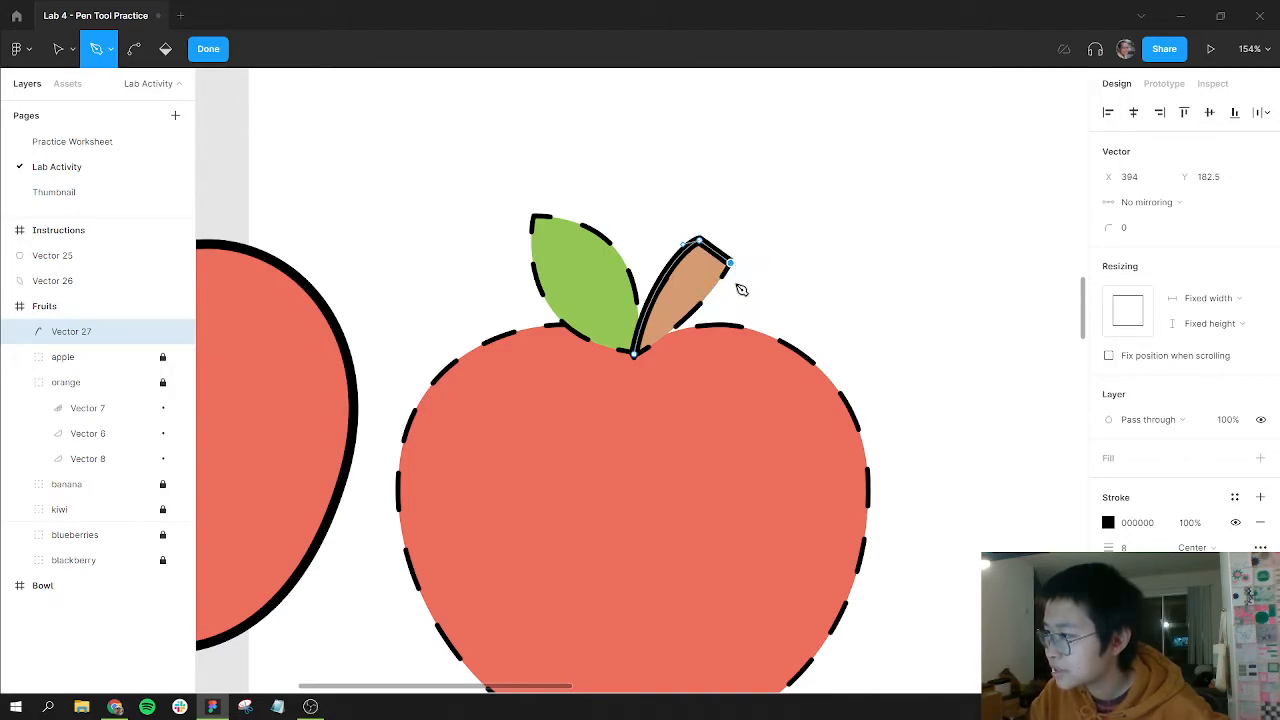
{"action": "left_click_drag", "start_coordinate": [735, 290], "coordinate": [731, 288]}
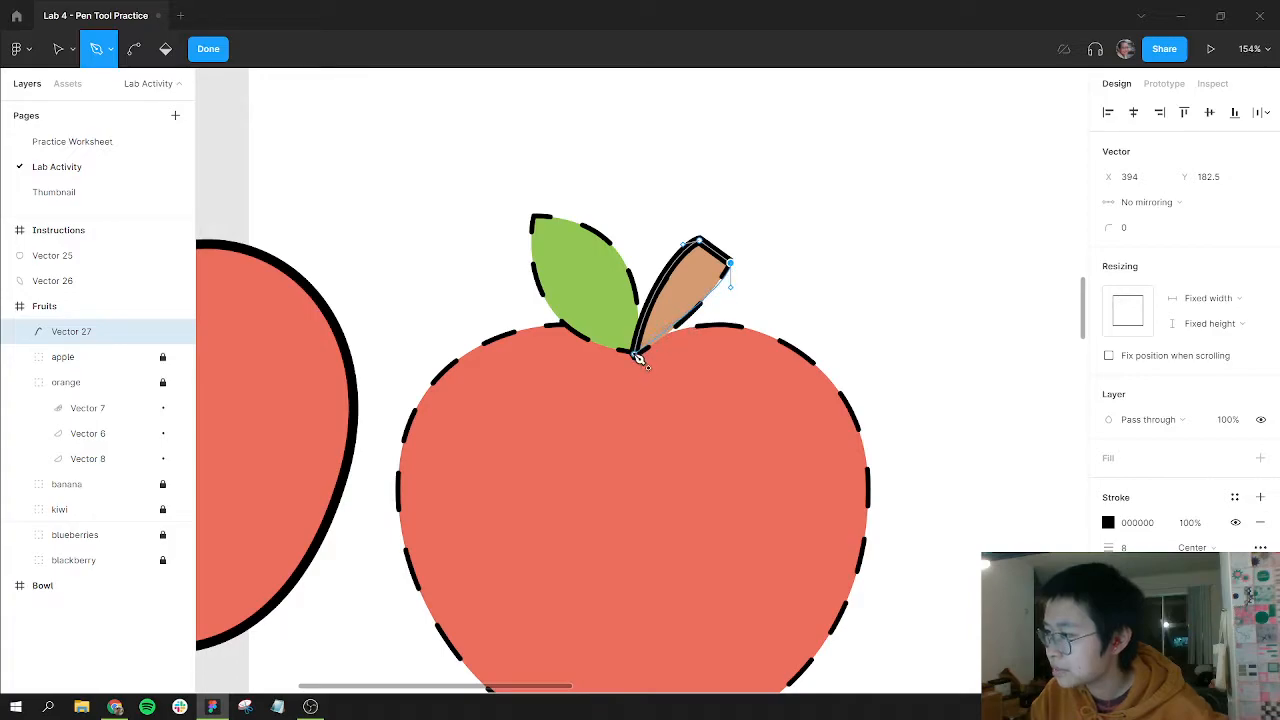
{"action": "left_click", "coordinate": [638, 358]}
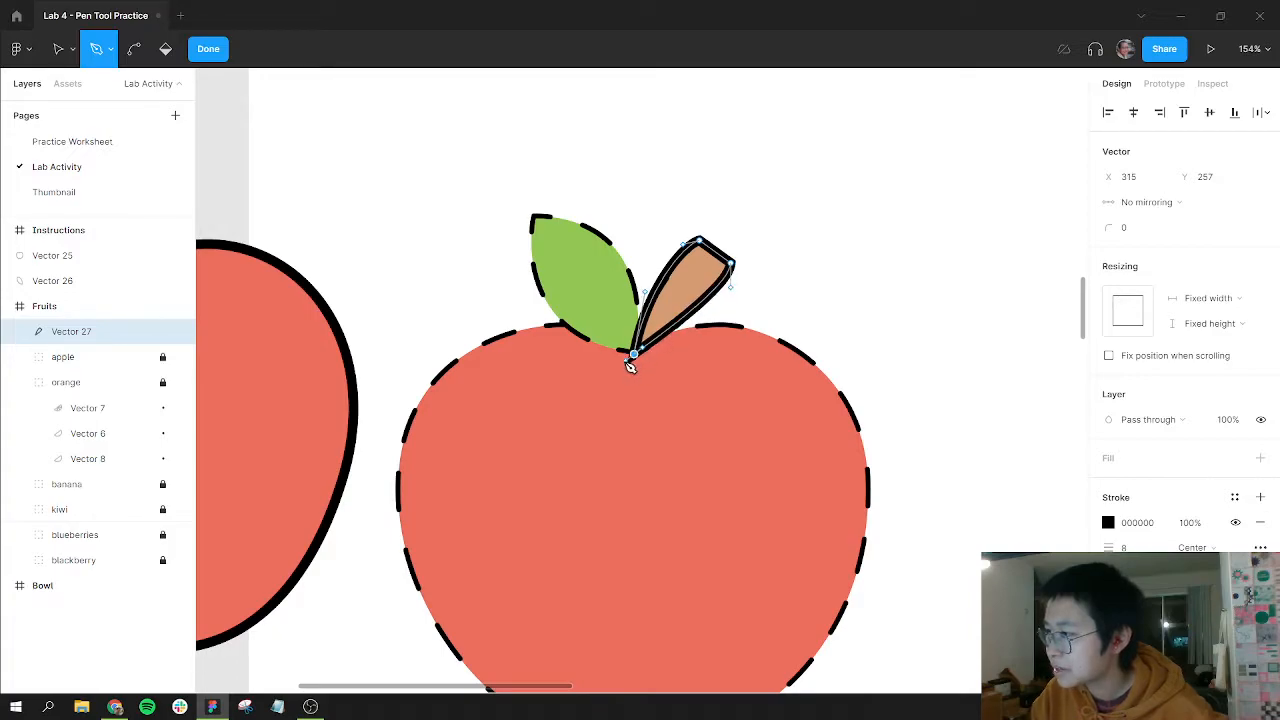
{"action": "key", "text": "Escape"}
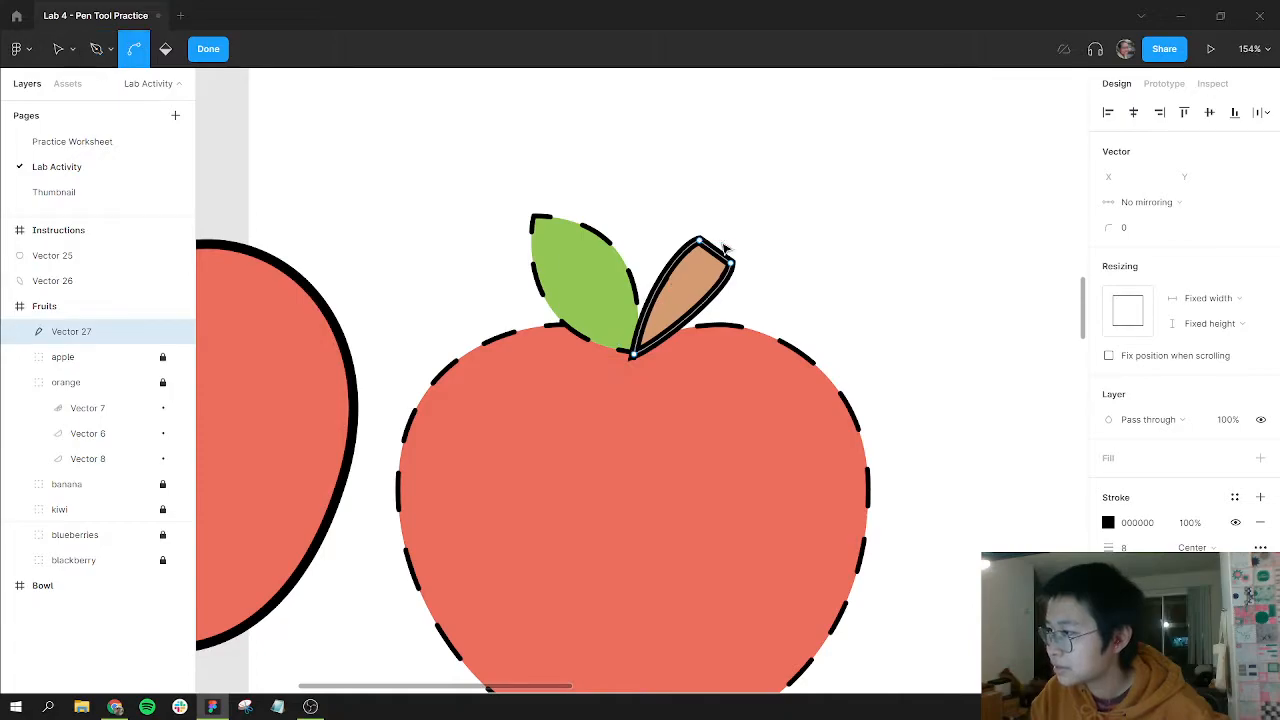
Bend the stem outline's straight top edge outward into a curve and exit vector editing.
{"action": "scroll", "coordinate": [712, 252], "scroll_direction": "up", "scroll_amount": 5}
{"action": "key", "text": "ctrl"}
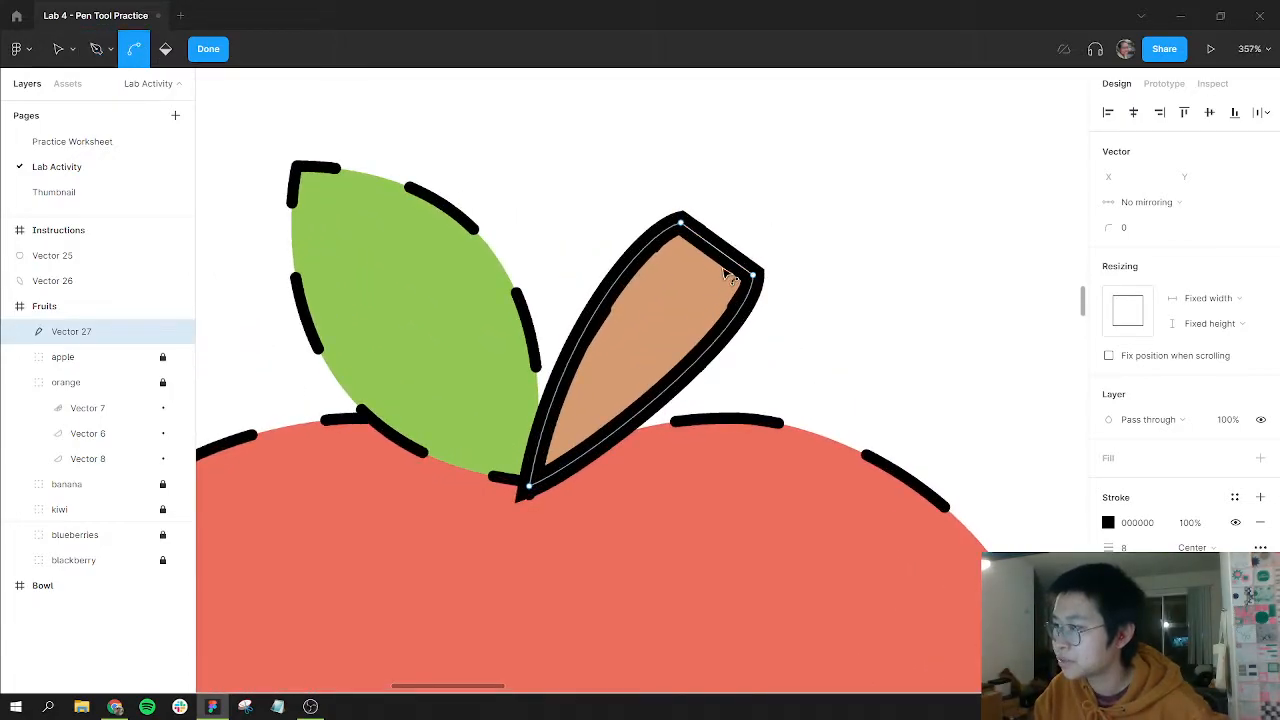
{"action": "mouse_move", "coordinate": [727, 276]}
{"action": "left_mouse_down"}
{"action": "mouse_move", "coordinate": [737, 229]}
{"action": "mouse_move", "coordinate": [729, 251]}
{"action": "mouse_move", "coordinate": [720, 243]}
{"action": "mouse_move", "coordinate": [728, 251]}
{"action": "left_mouse_up"}
{"action": "scroll", "coordinate": [656, 332], "scroll_direction": "up", "scroll_amount": 3}
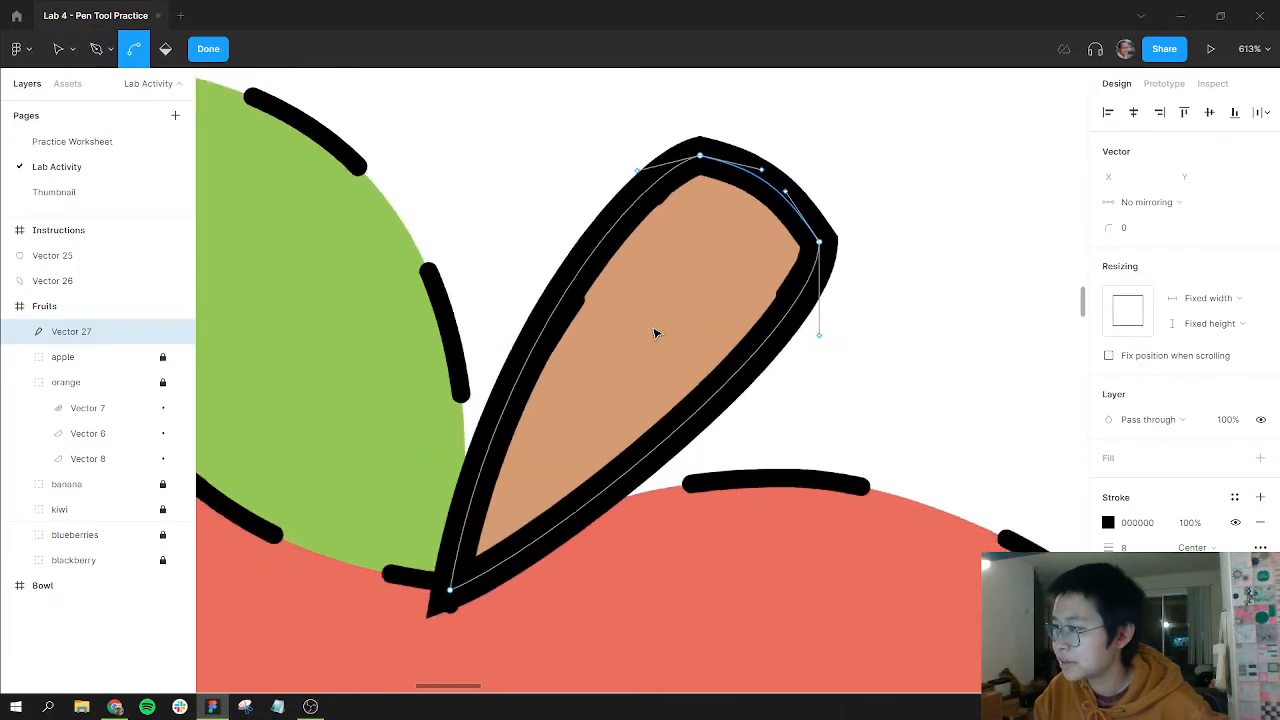
{"action": "scroll", "coordinate": [655, 333], "scroll_direction": "down", "scroll_amount": 10}
{"action": "key", "text": "Escape"}
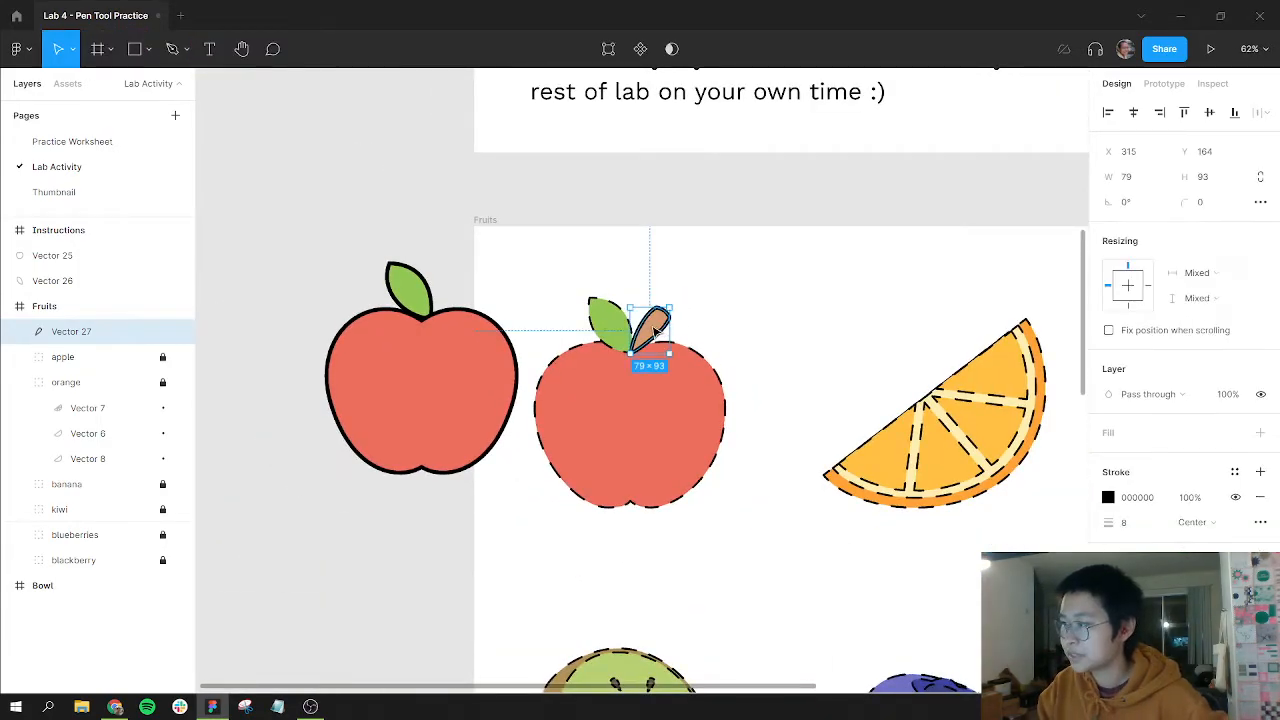
Move the traced stem off the template and fill it with brown D49B72 sampled from the template stem.
{"action": "left_click_drag", "start_coordinate": [652, 328], "coordinate": [594, 293]}
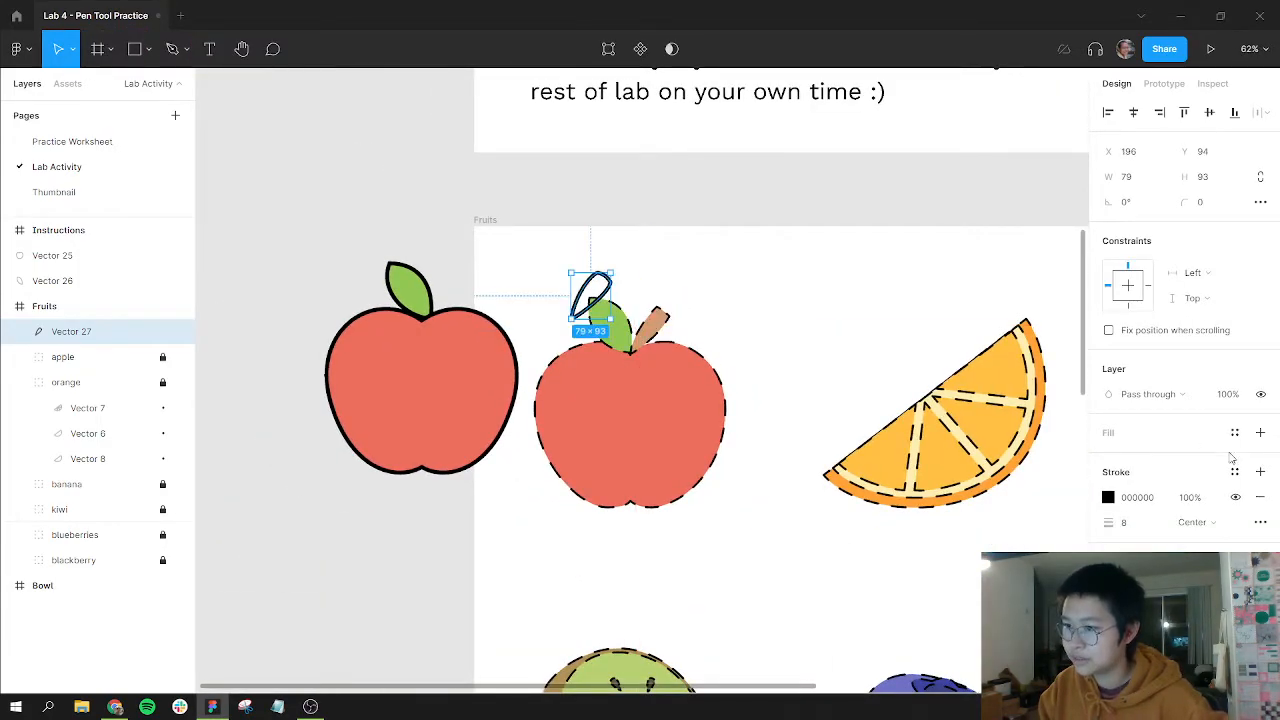
{"action": "left_click", "coordinate": [1260, 433]}
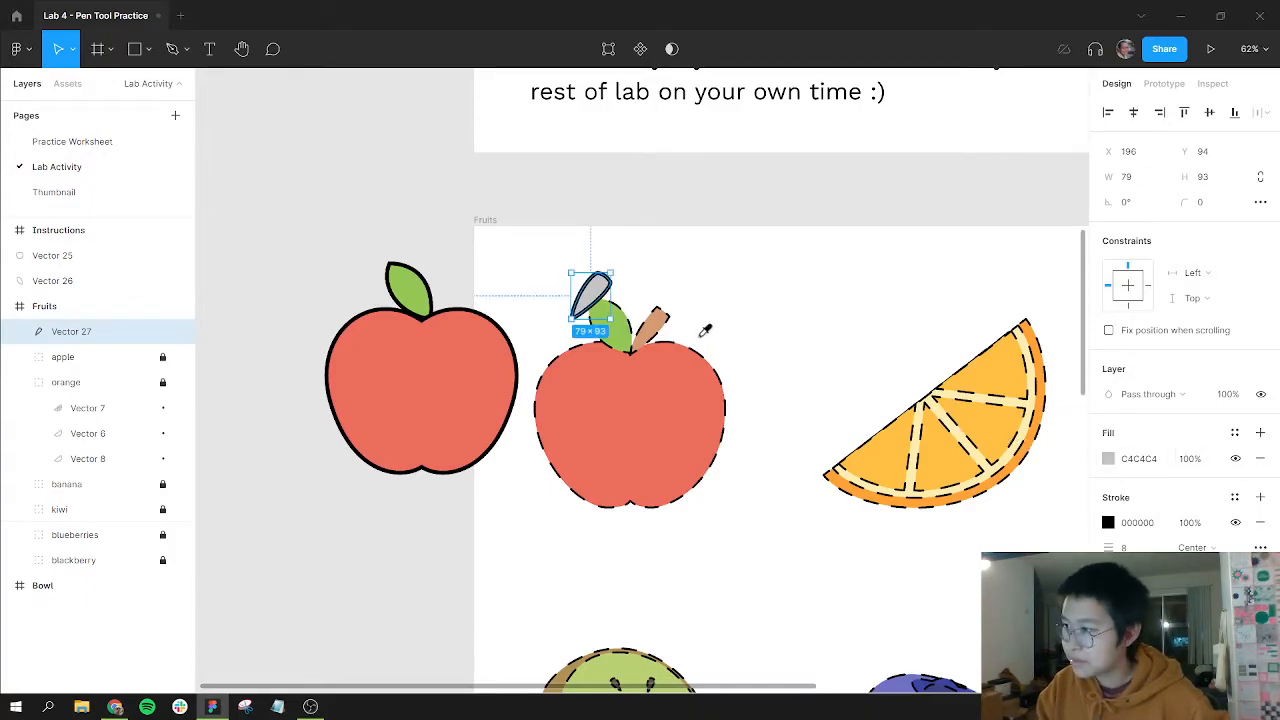
{"action": "key", "text": "i"}
{"action": "left_click", "coordinate": [645, 324]}
{"action": "key", "text": "Escape"}
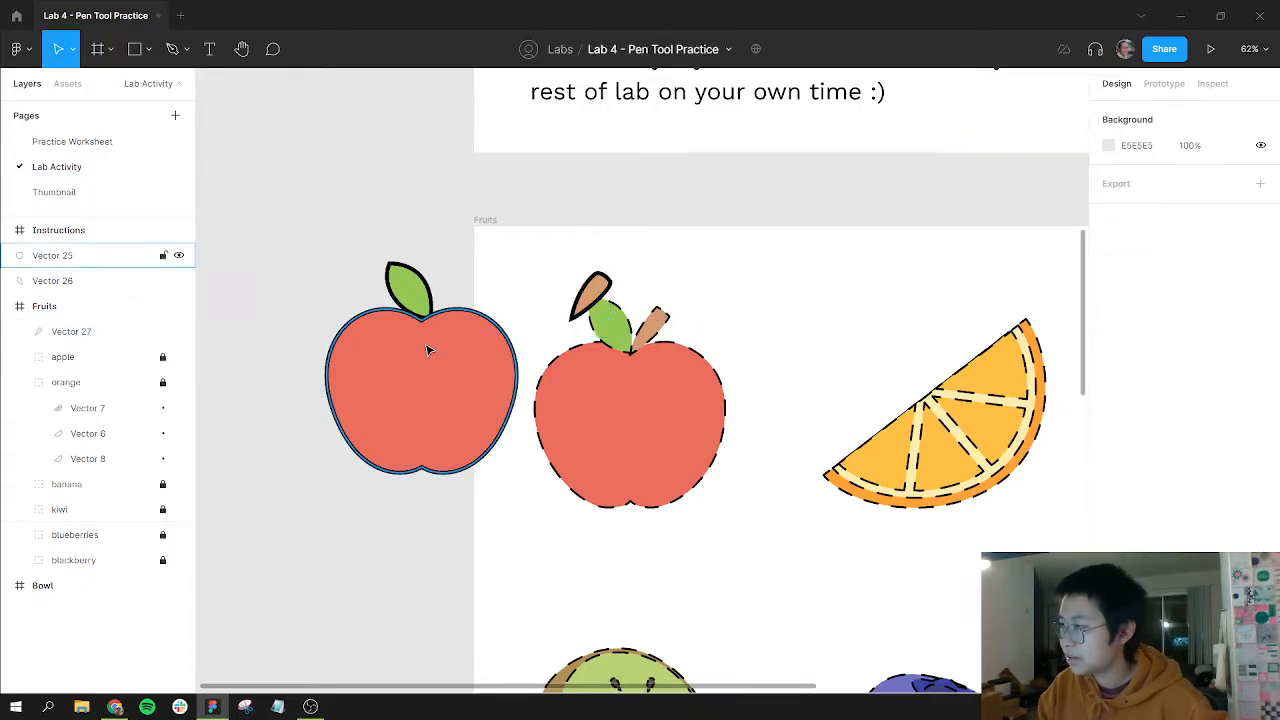
Assemble the traced apple body, stem and leaf over the template apple, bringing the stem in front of the body.
{"action": "left_click_drag", "start_coordinate": [614, 399], "coordinate": [699, 408]}
{"action": "key", "text": "ctrl+z"}
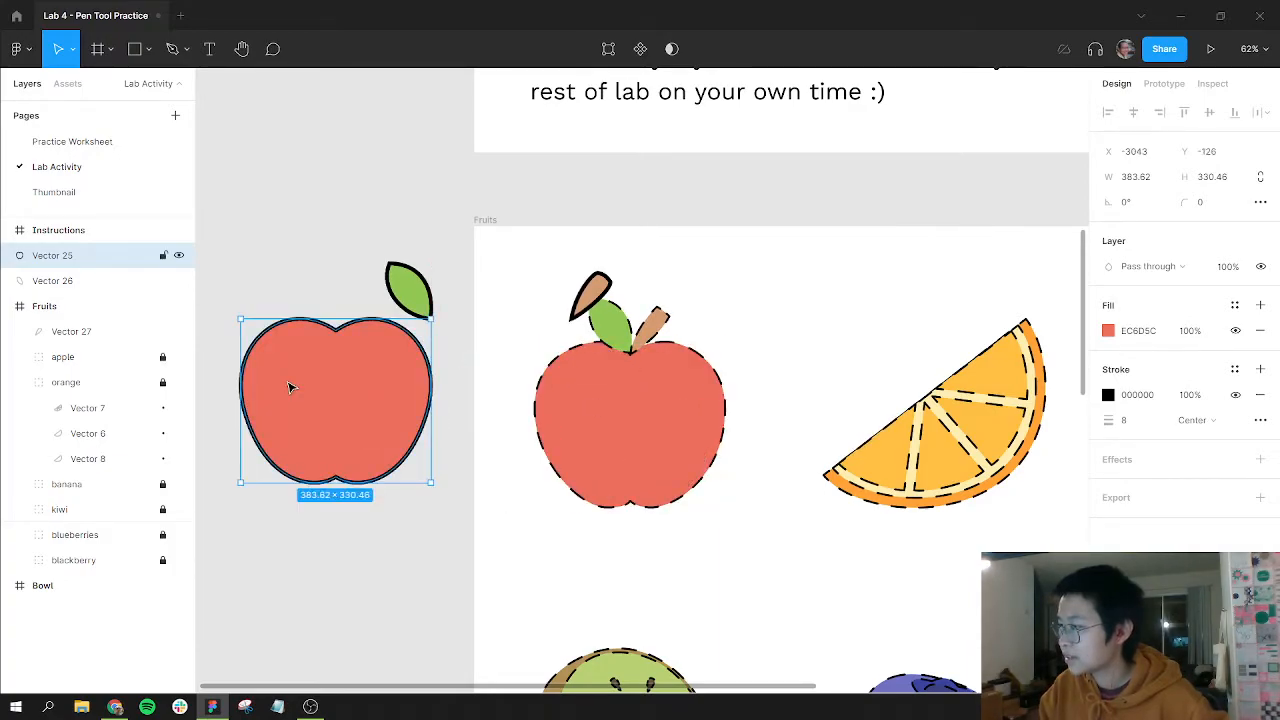
{"action": "left_click_drag", "start_coordinate": [289, 383], "coordinate": [583, 407]}
{"action": "left_click_drag", "start_coordinate": [590, 298], "coordinate": [655, 342]}
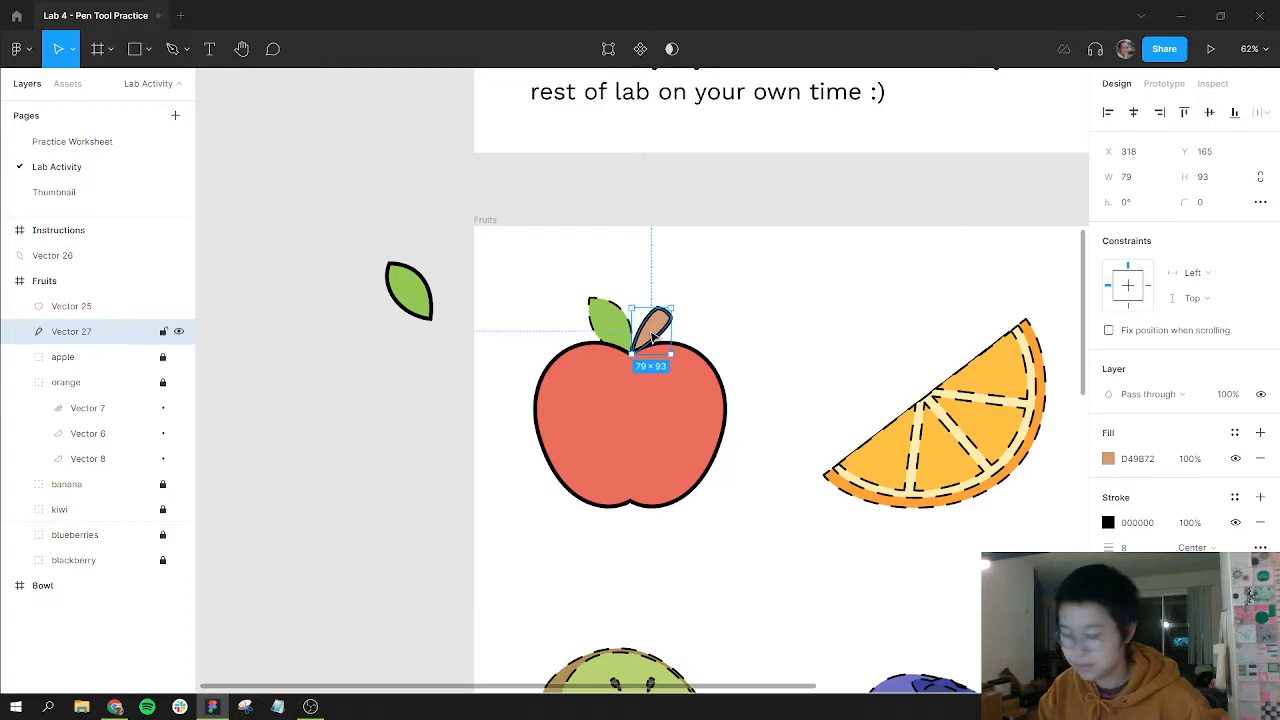
{"action": "right_click", "coordinate": [651, 338]}
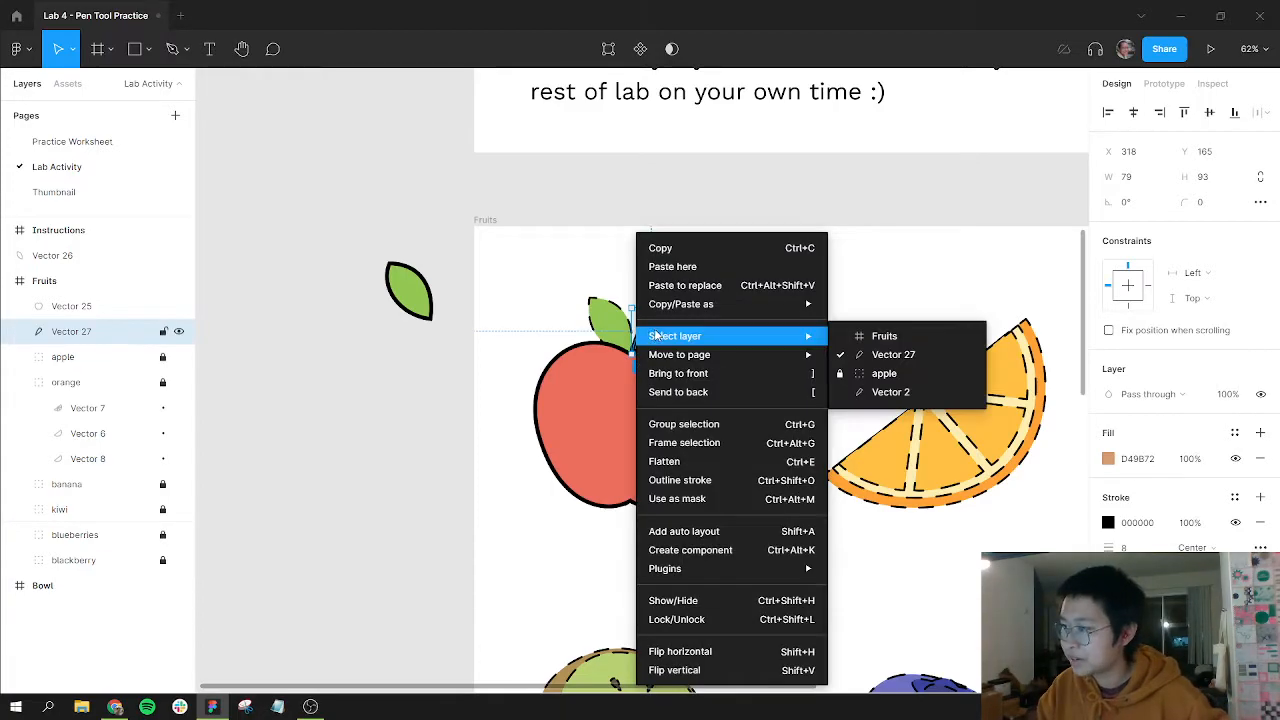
{"action": "left_click", "coordinate": [703, 373]}
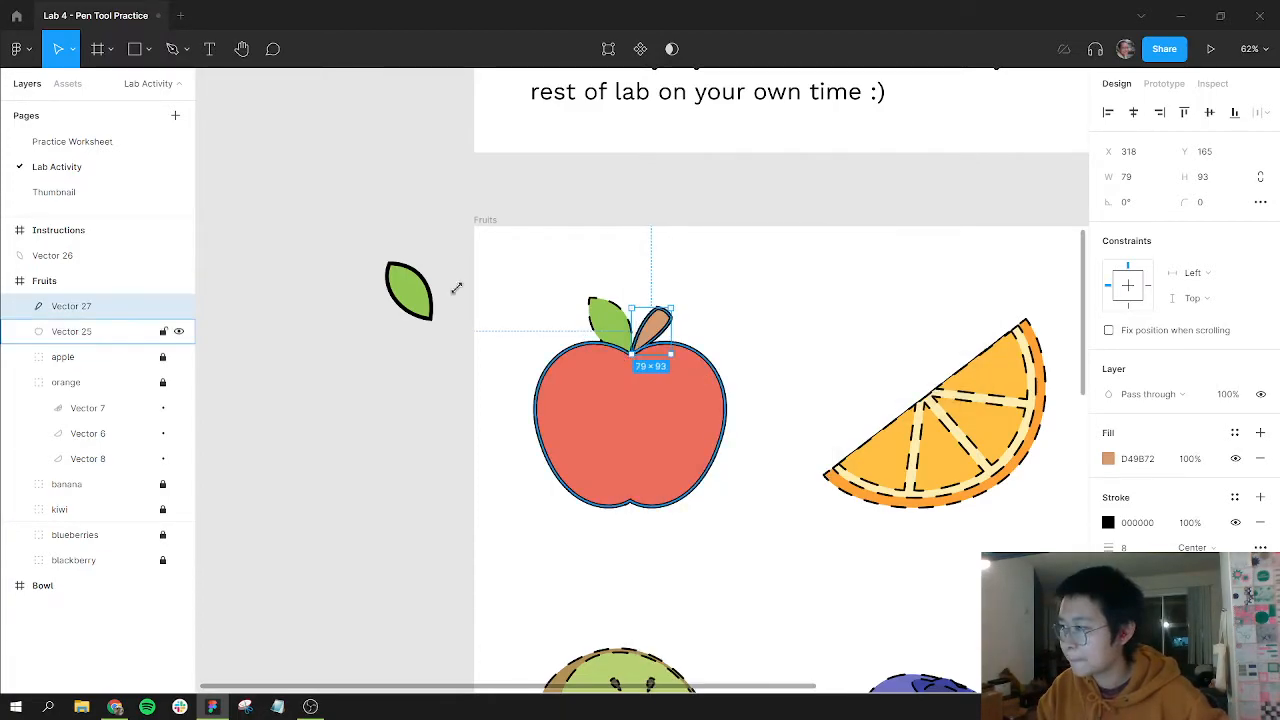
{"action": "left_click_drag", "start_coordinate": [417, 298], "coordinate": [614, 326]}
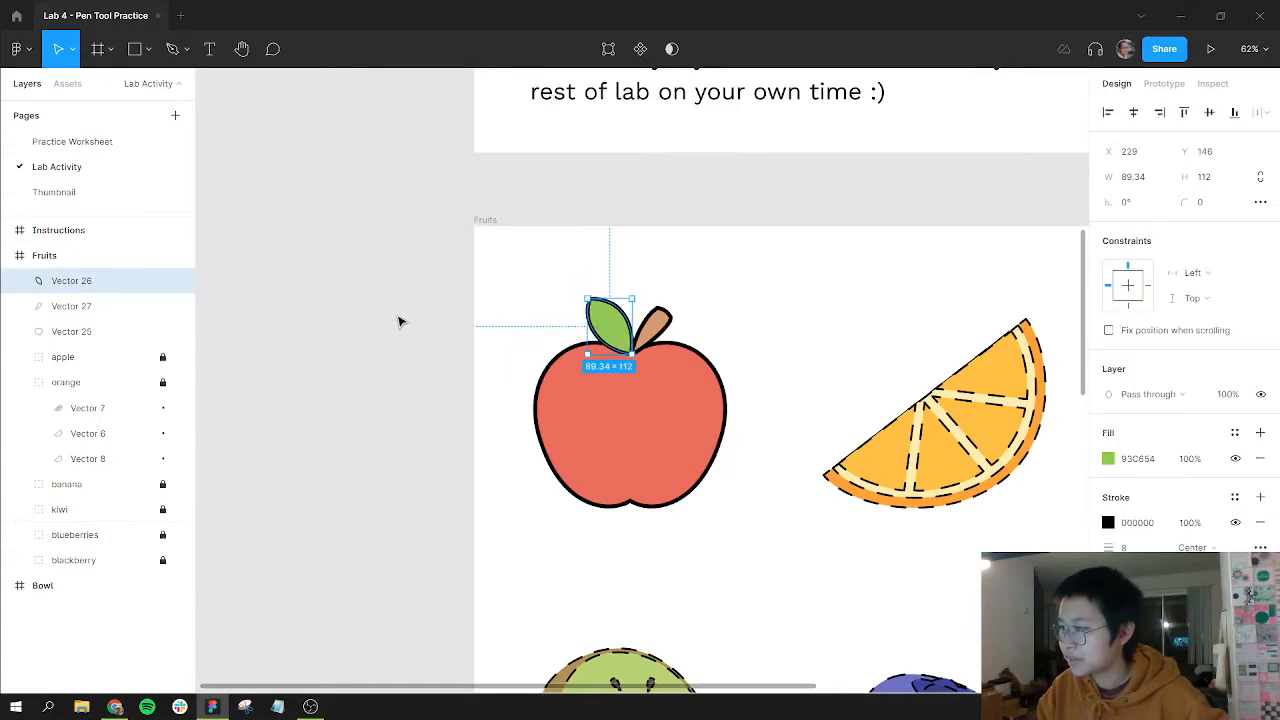
Group the traced apple's body, stem and leaf.
{"action": "left_click", "coordinate": [397, 320]}
{"action": "key", "text": "ctrl+a"}
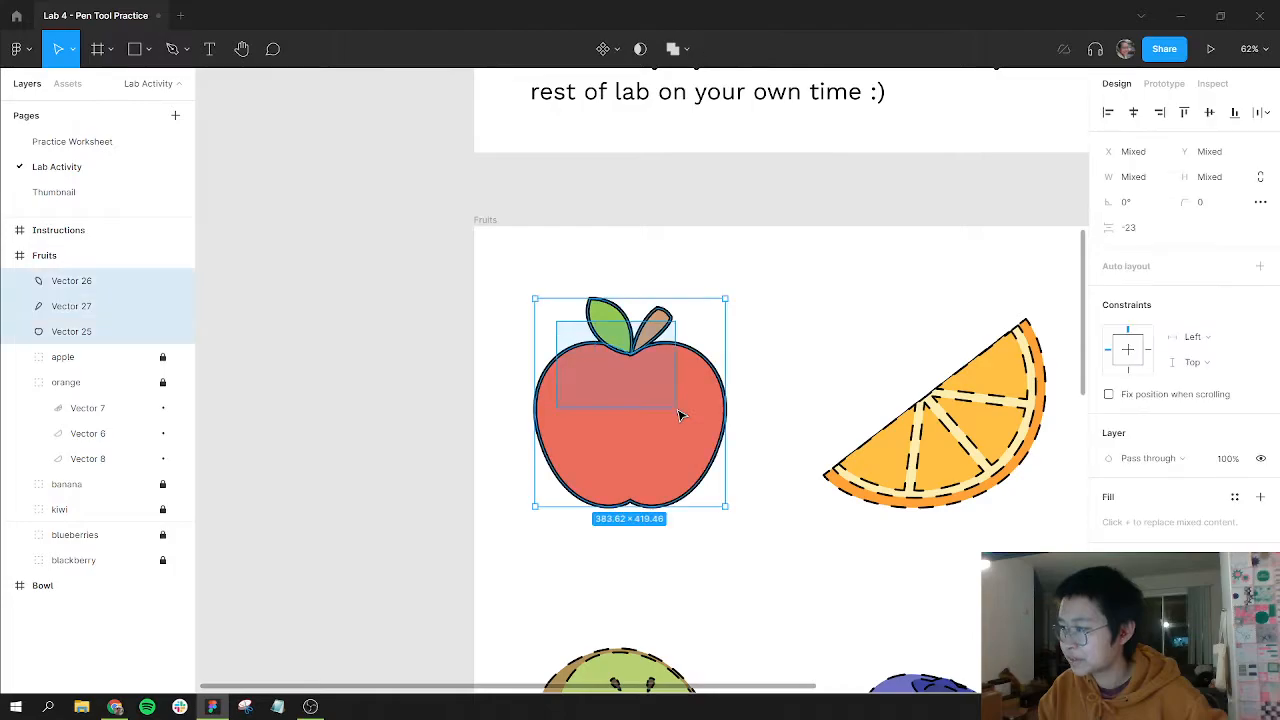
{"action": "key", "text": "ctrl+g"}
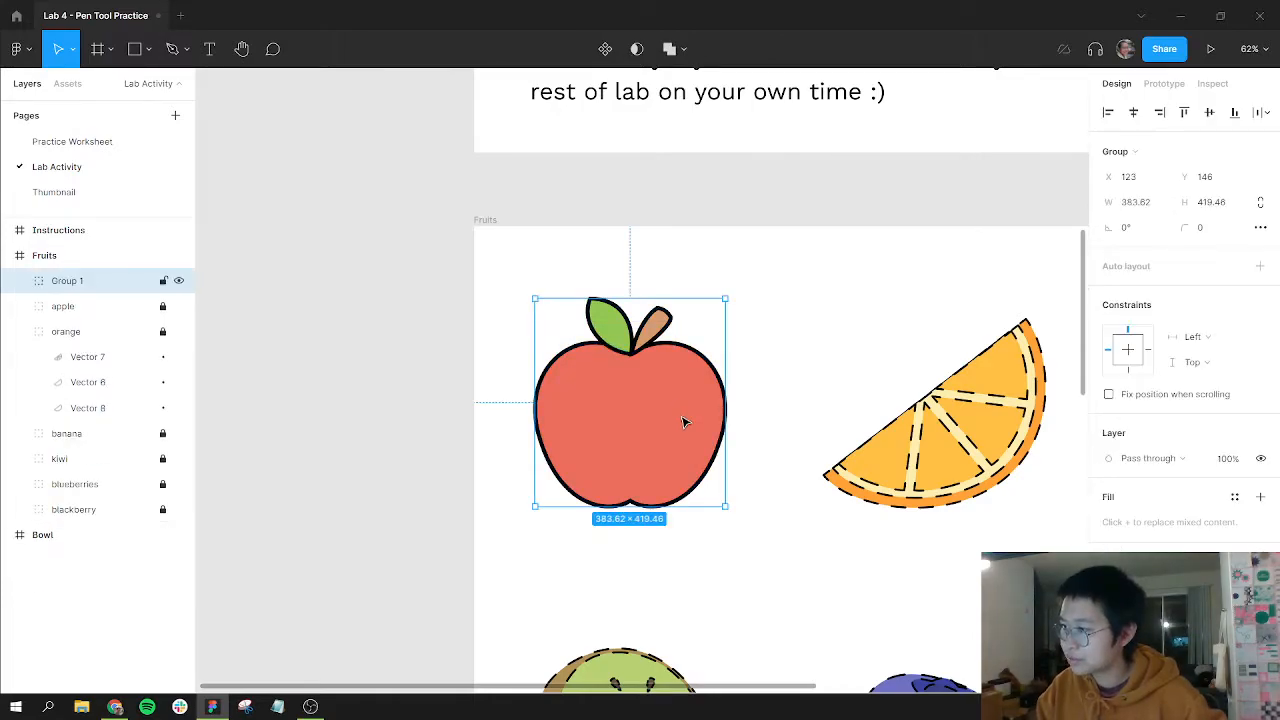
Move the grouped apple off its template, down and to the right, to about X 202, Y 280.
{"action": "left_click_drag", "start_coordinate": [663, 443], "coordinate": [596, 404]}
{"action": "scroll", "coordinate": [596, 404], "scroll_direction": "up", "scroll_amount": 2}
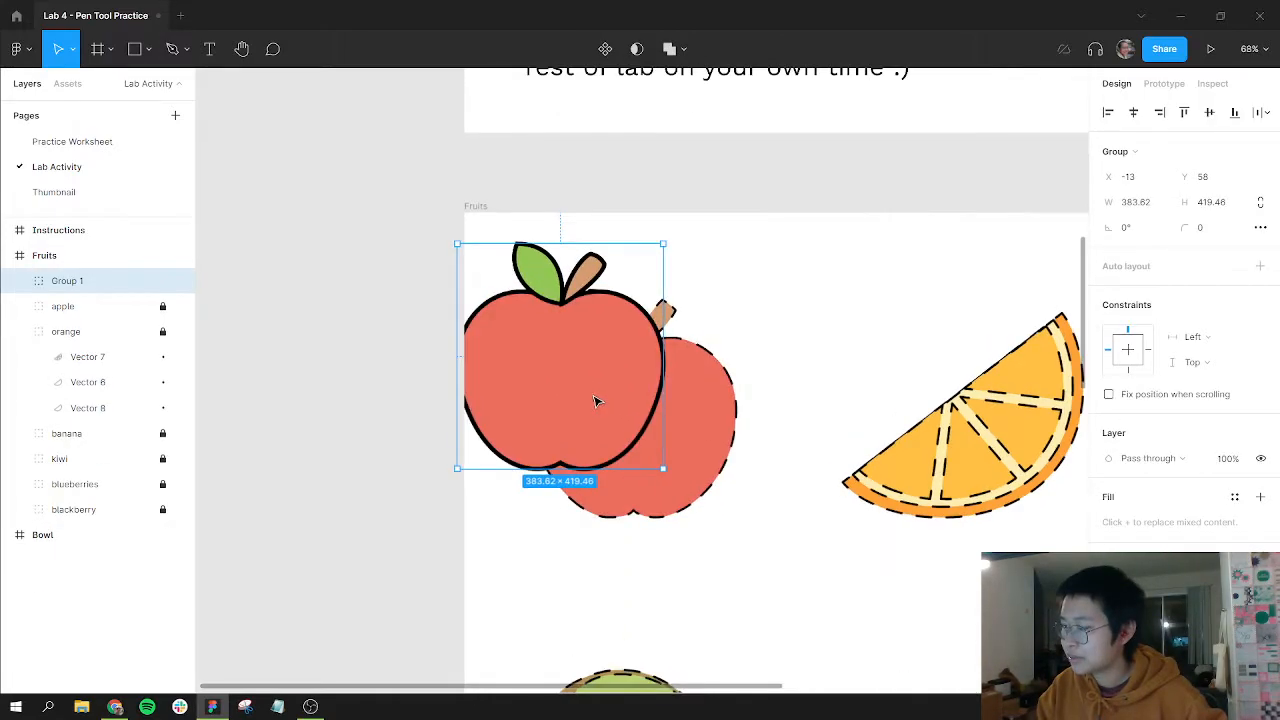
{"action": "left_click_drag", "start_coordinate": [589, 336], "coordinate": [720, 430]}
{"action": "left_click_drag", "start_coordinate": [581, 570], "coordinate": [850, 467]}
{"action": "key", "text": "ctrl+z"}
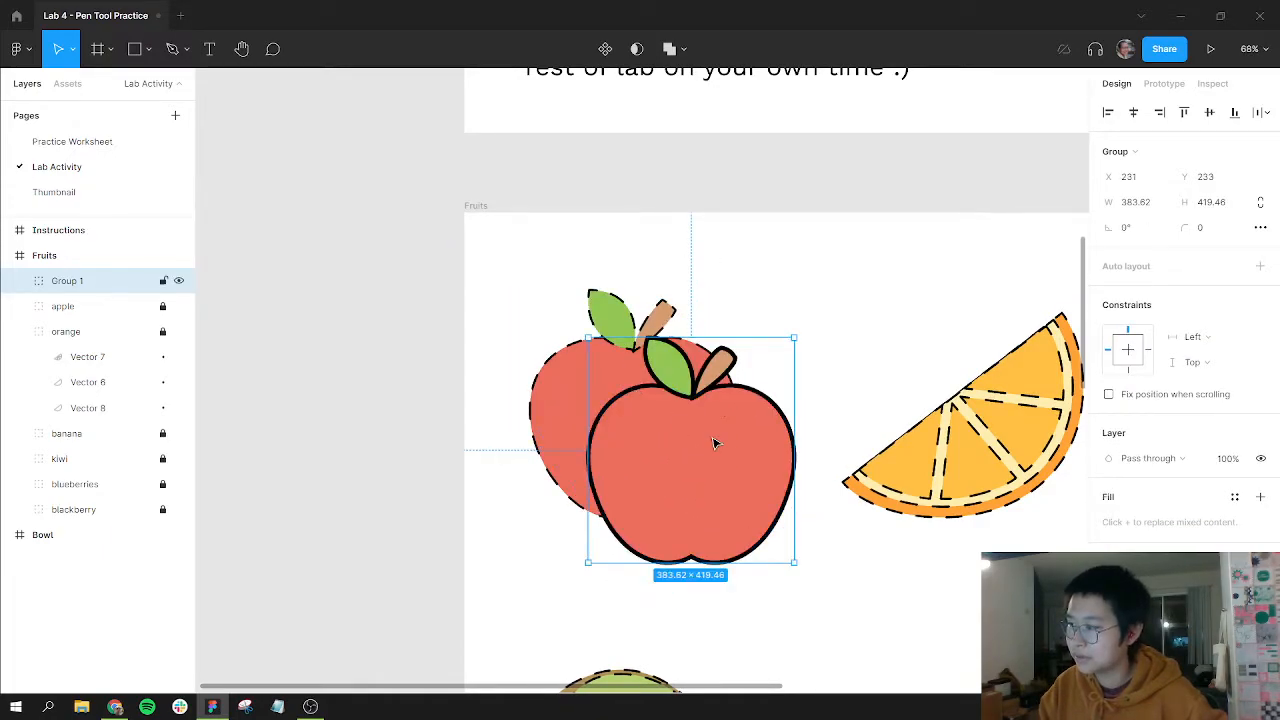
{"action": "left_click_drag", "start_coordinate": [713, 441], "coordinate": [698, 466]}
Draw an ellipse of about 453 × 411 overlapping the template orange slice.
{"action": "left_click_drag", "start_coordinate": [853, 437], "coordinate": [506, 212]}
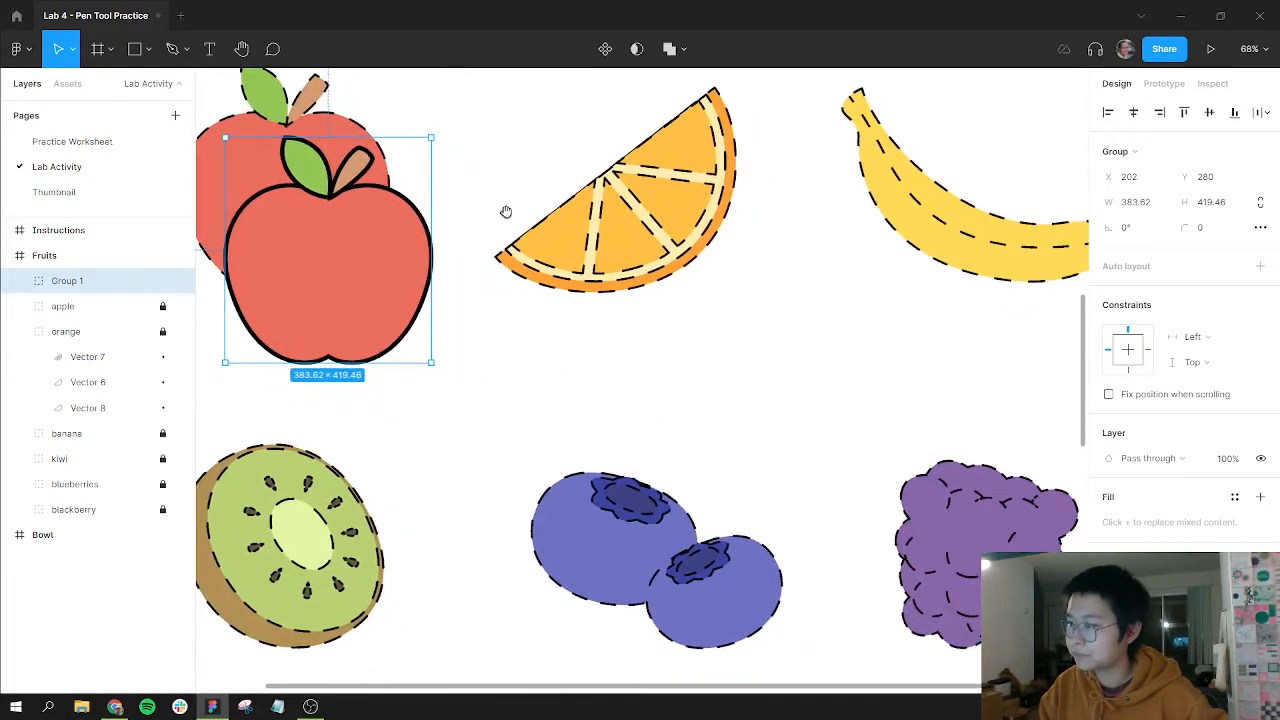
{"action": "left_click", "coordinate": [668, 299]}
{"action": "left_click_drag", "start_coordinate": [671, 300], "coordinate": [808, 472]}
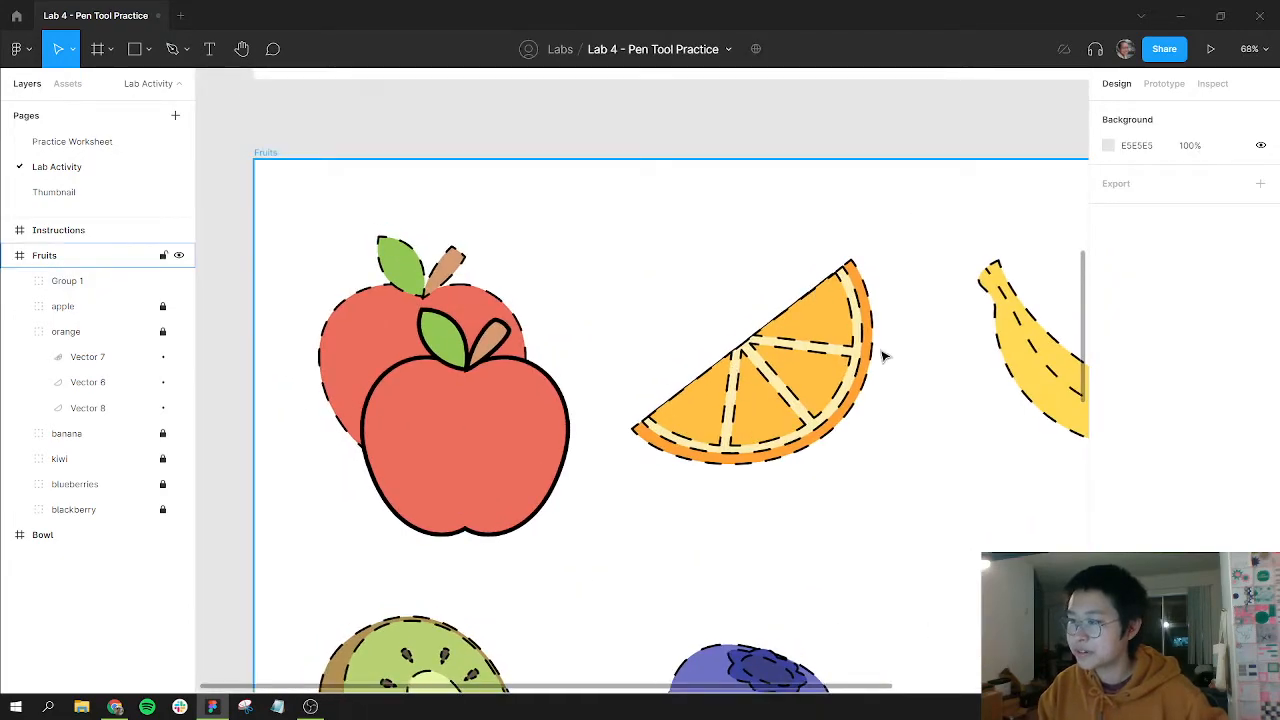
{"action": "scroll", "coordinate": [884, 355], "scroll_direction": "up", "scroll_amount": 5}
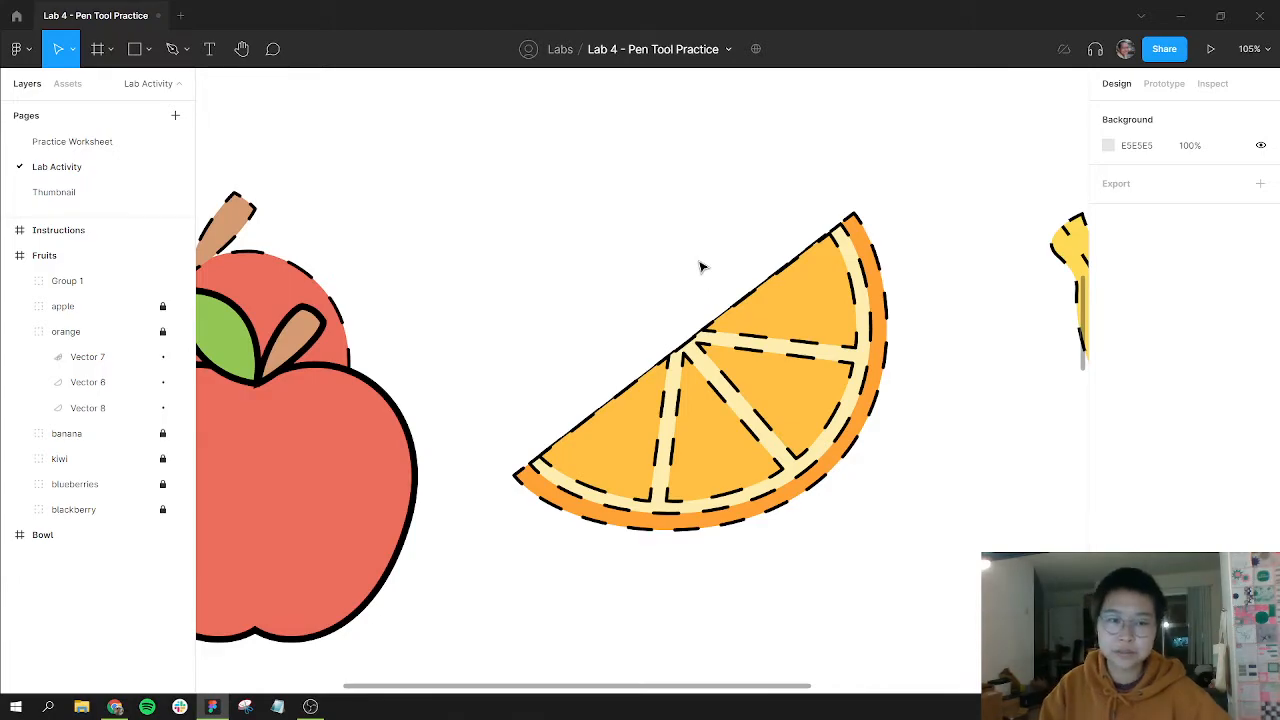
{"action": "scroll", "coordinate": [911, 290], "scroll_direction": "left", "scroll_amount": 2}
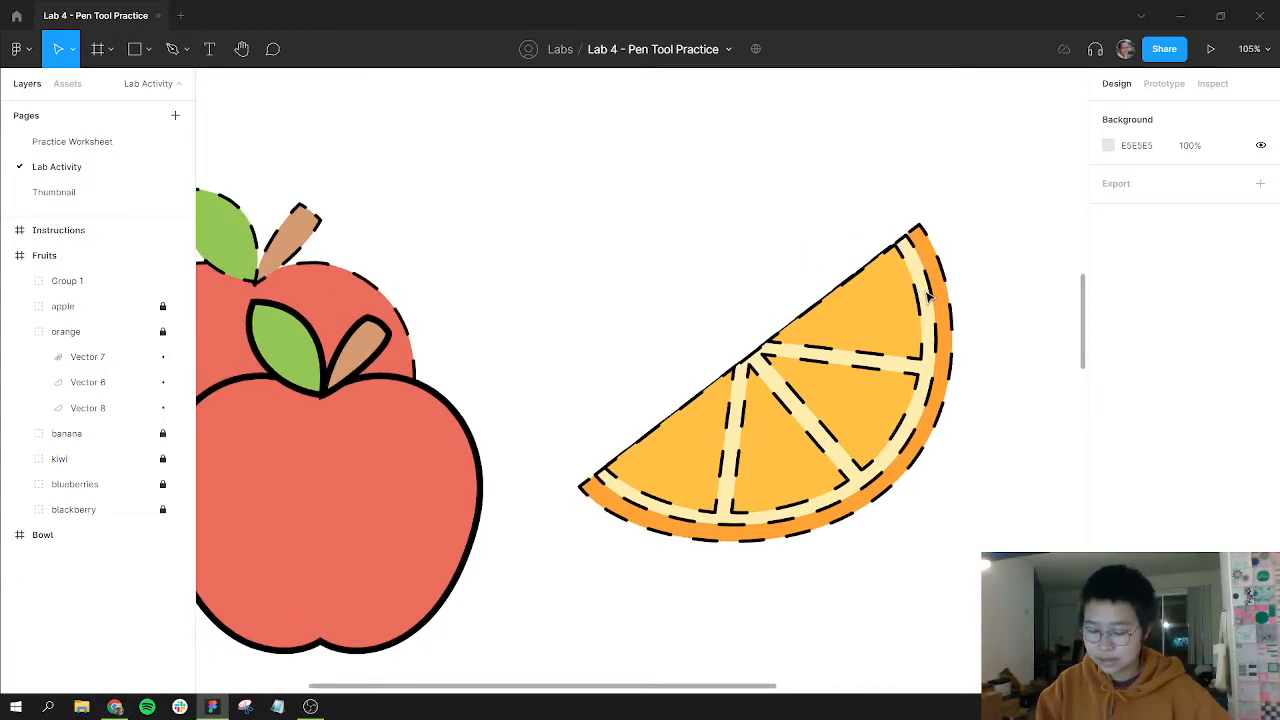
{"action": "key", "text": "o"}
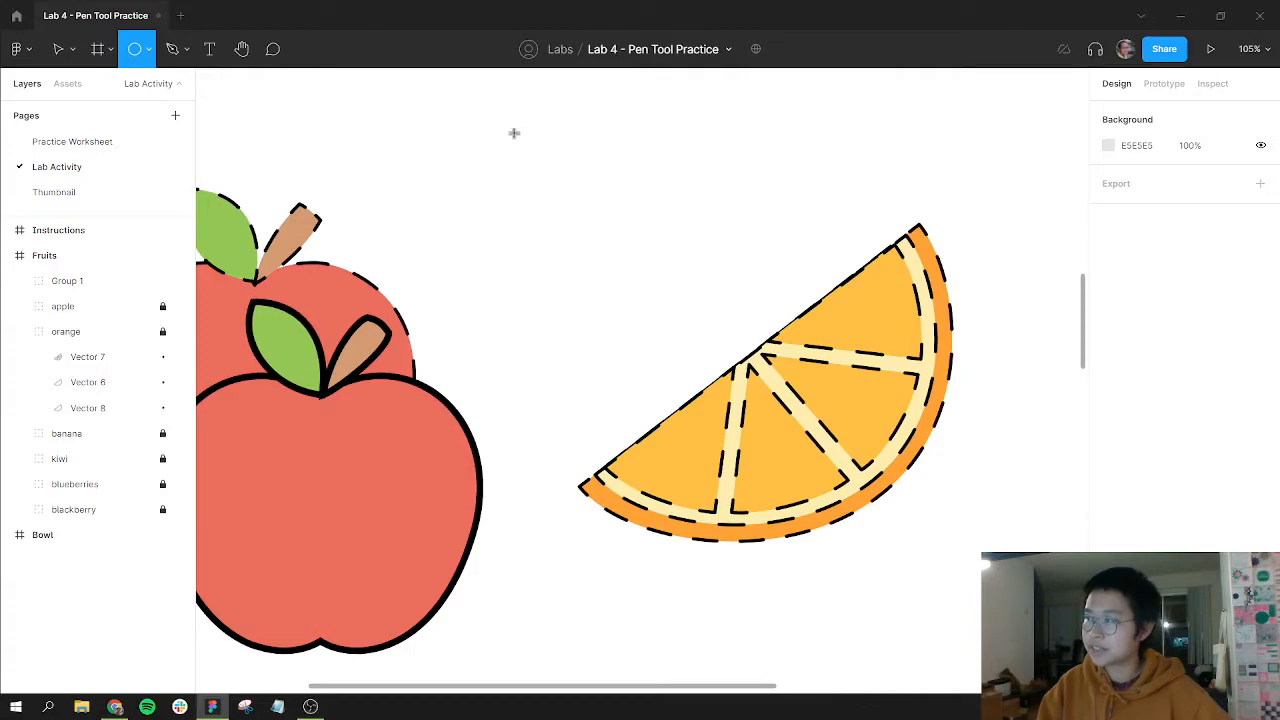
{"action": "mouse_move", "coordinate": [500, 112]}
{"action": "left_mouse_down"}
{"action": "mouse_move", "coordinate": [908, 463]}
{"action": "mouse_move", "coordinate": [878, 458]}
{"action": "left_mouse_up"}
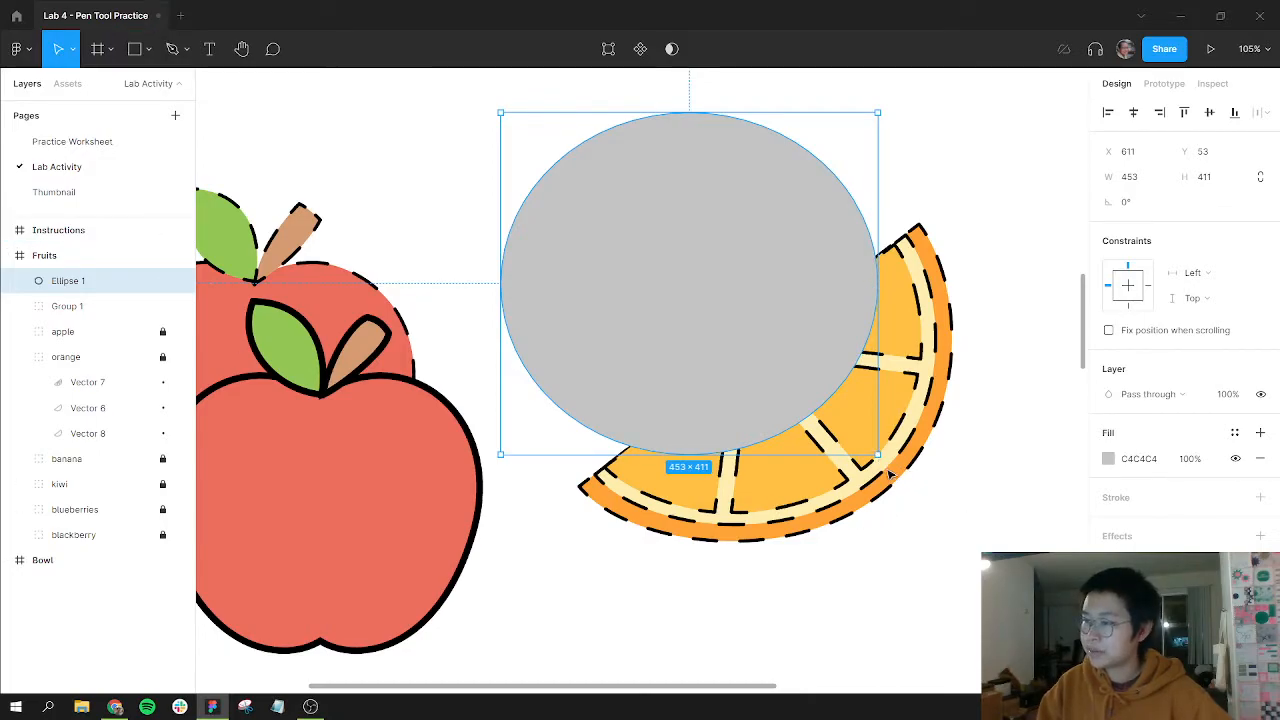
Rotate the ellipse to about 37.55° to match the slant of the orange slice's straight edge.
{"action": "left_click_drag", "start_coordinate": [884, 458], "coordinate": [948, 297]}
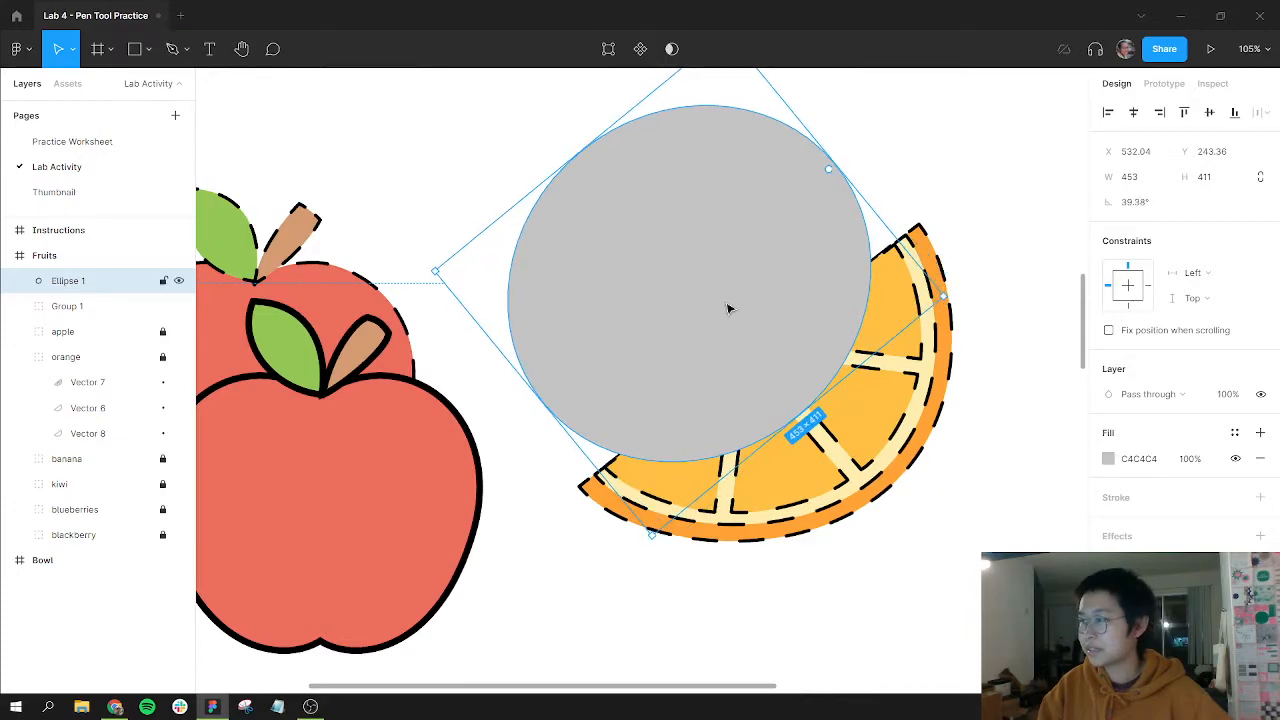
{"action": "left_click_drag", "start_coordinate": [729, 306], "coordinate": [668, 240]}
{"action": "mouse_move", "coordinate": [753, 290]}
{"action": "left_mouse_down"}
{"action": "mouse_move", "coordinate": [766, 295]}
{"action": "mouse_move", "coordinate": [758, 284]}
{"action": "left_mouse_up"}
{"action": "left_click_drag", "start_coordinate": [893, 224], "coordinate": [897, 231]}
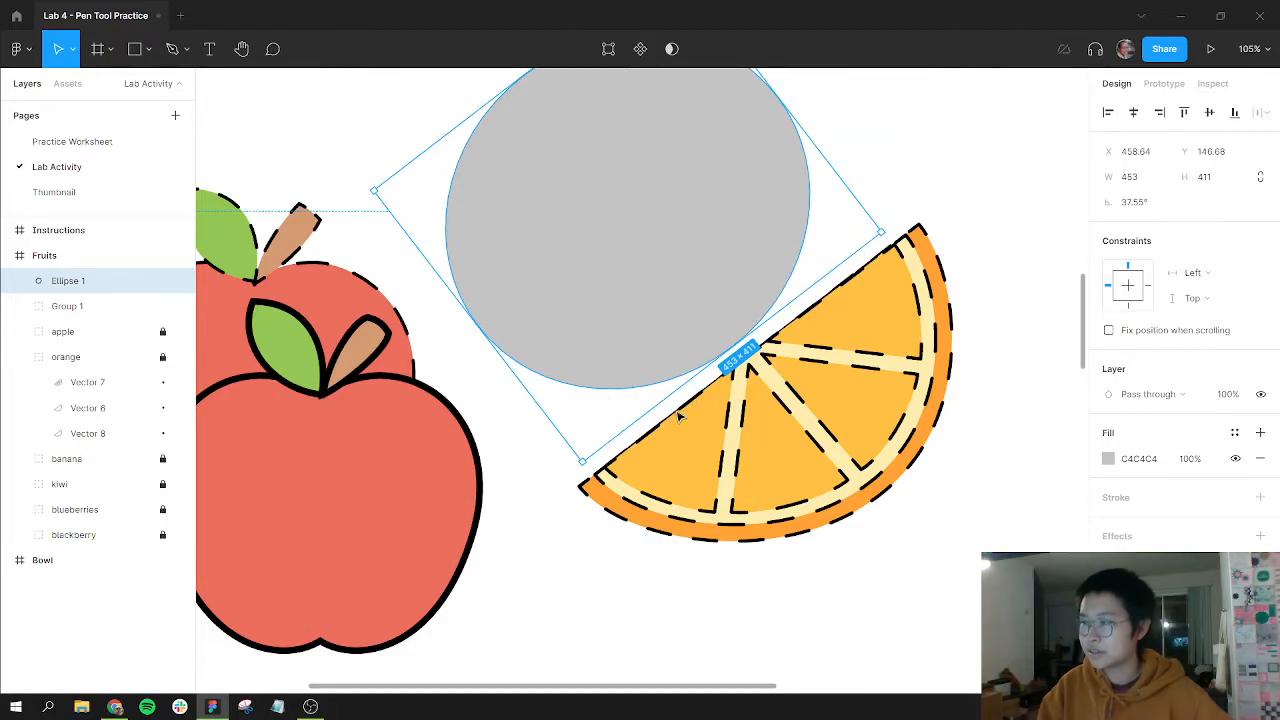
Place the rotated ellipse over the orange slice and enlarge it to about 530 × 481 to match the rind's curve.
{"action": "left_click_drag", "start_coordinate": [743, 233], "coordinate": [889, 380]}
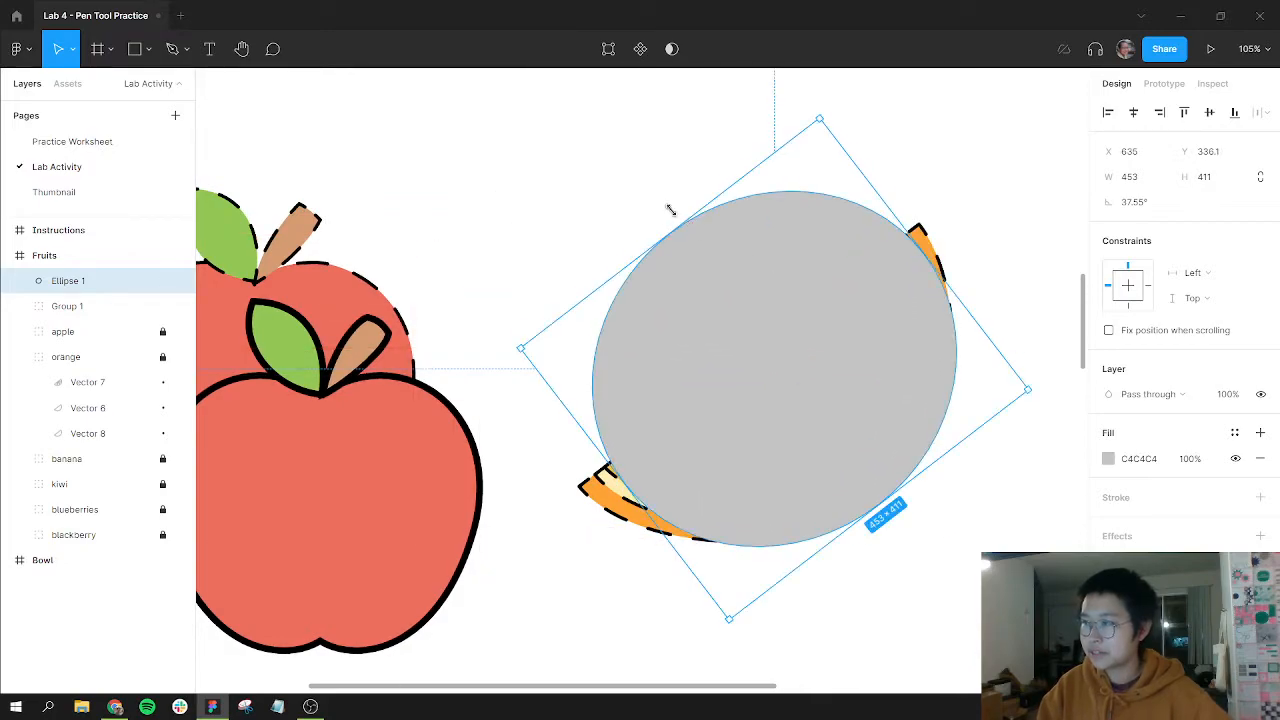
{"action": "left_click_drag", "start_coordinate": [671, 209], "coordinate": [640, 180]}
{"action": "left_click_drag", "start_coordinate": [709, 257], "coordinate": [701, 254]}
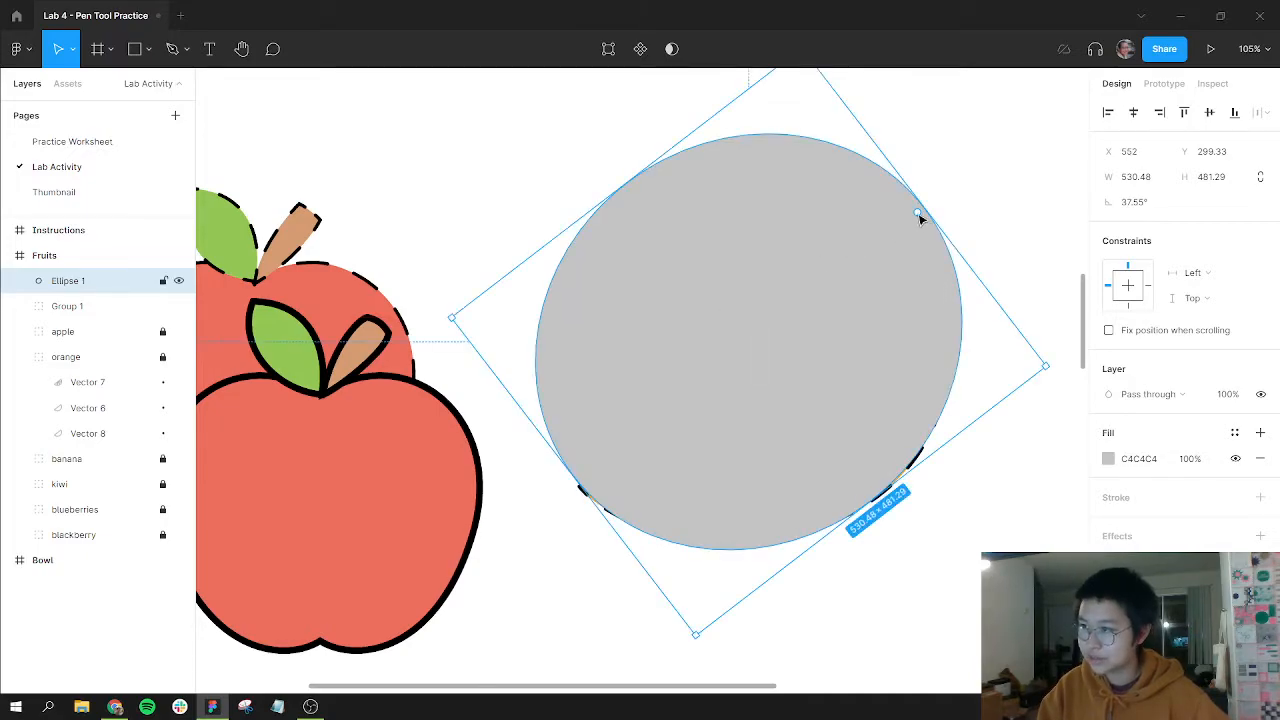
Reduce the ellipse to a 50% arc, align it with the orange slice and narrow it to about 512 wide.
{"action": "left_click_drag", "start_coordinate": [919, 218], "coordinate": [656, 444]}
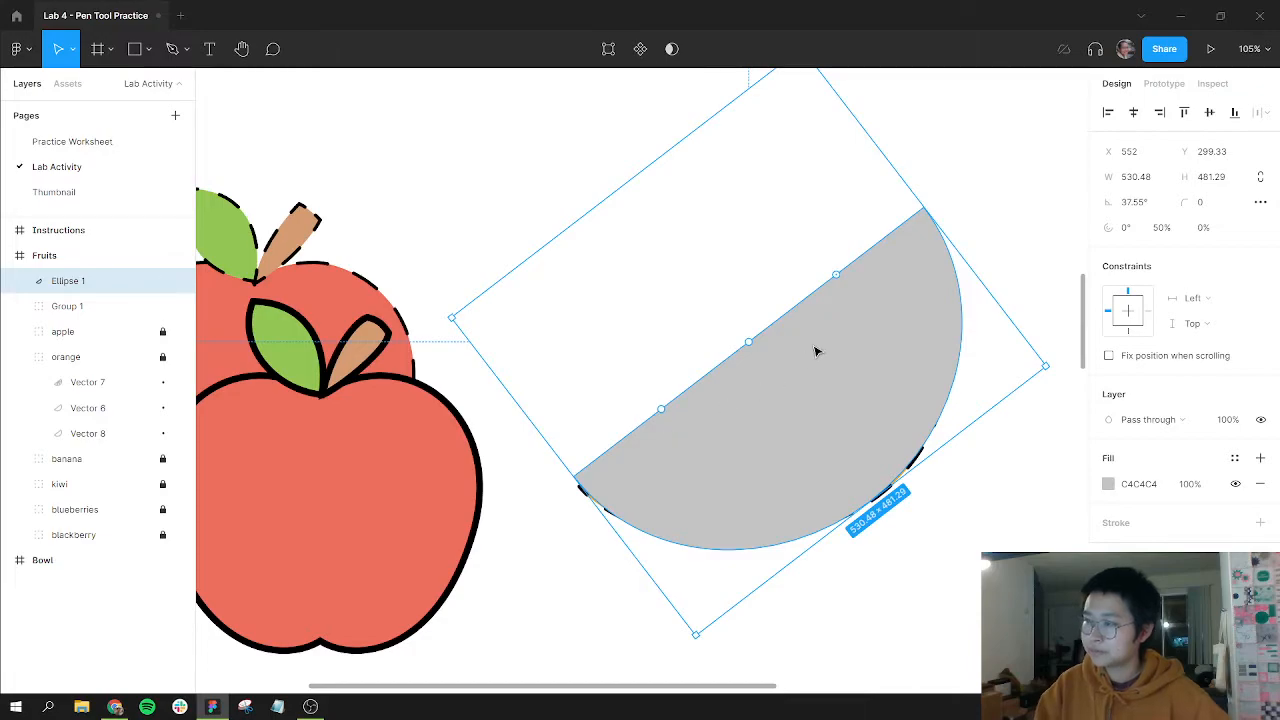
{"action": "key", "text": "Escape"}
{"action": "left_click_drag", "start_coordinate": [845, 380], "coordinate": [837, 363]}
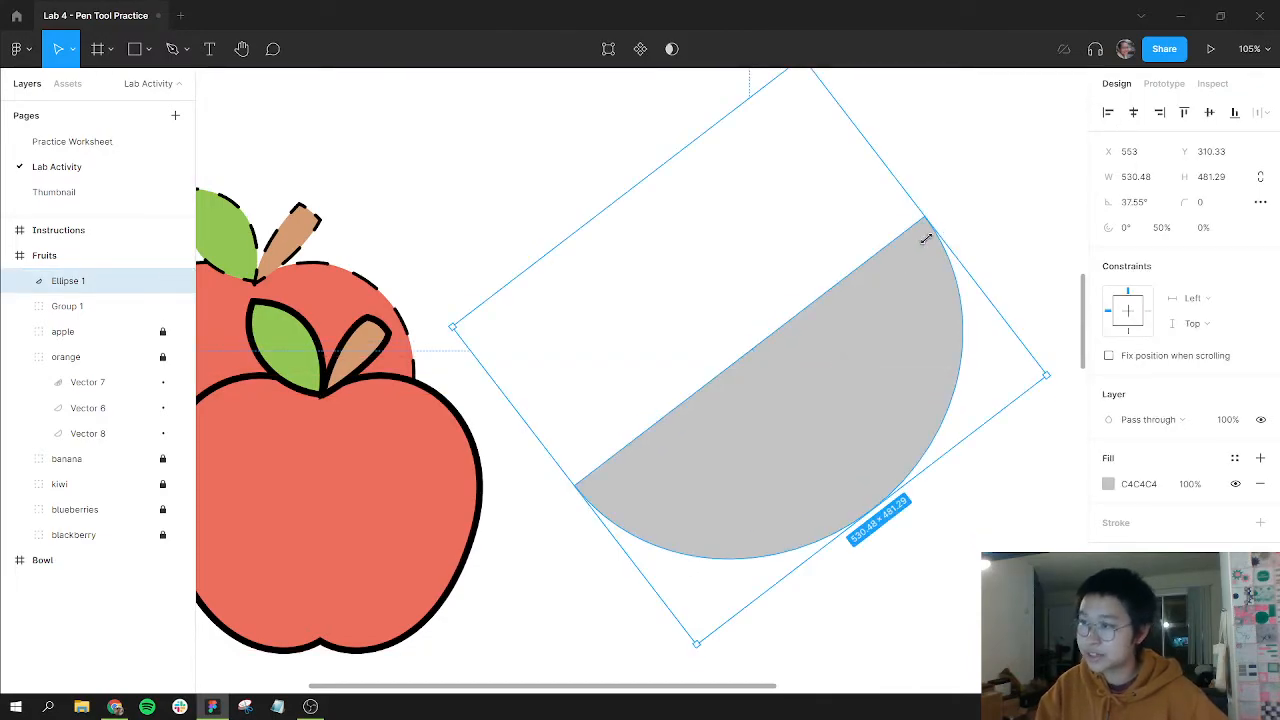
{"action": "left_click_drag", "start_coordinate": [924, 233], "coordinate": [926, 240]}
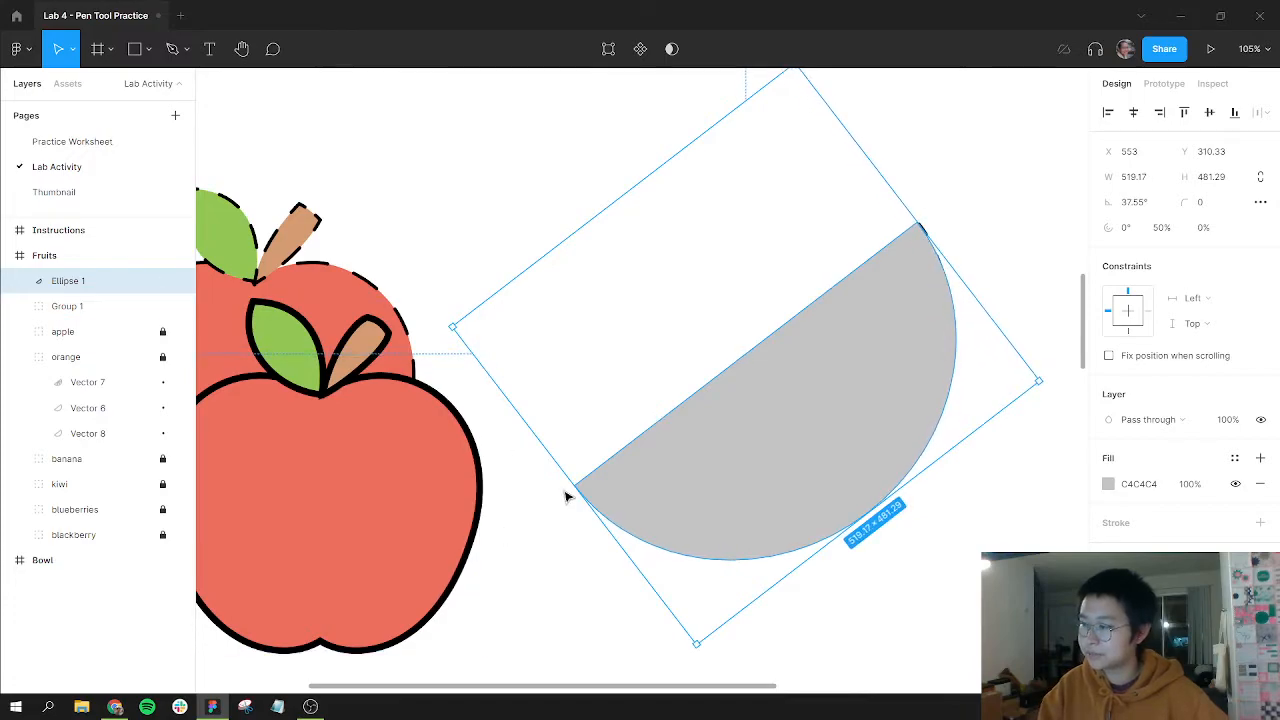
{"action": "mouse_move", "coordinate": [572, 484]}
{"action": "left_mouse_down"}
{"action": "mouse_move", "coordinate": [582, 471]}
{"action": "mouse_move", "coordinate": [571, 480]}
{"action": "left_mouse_up"}
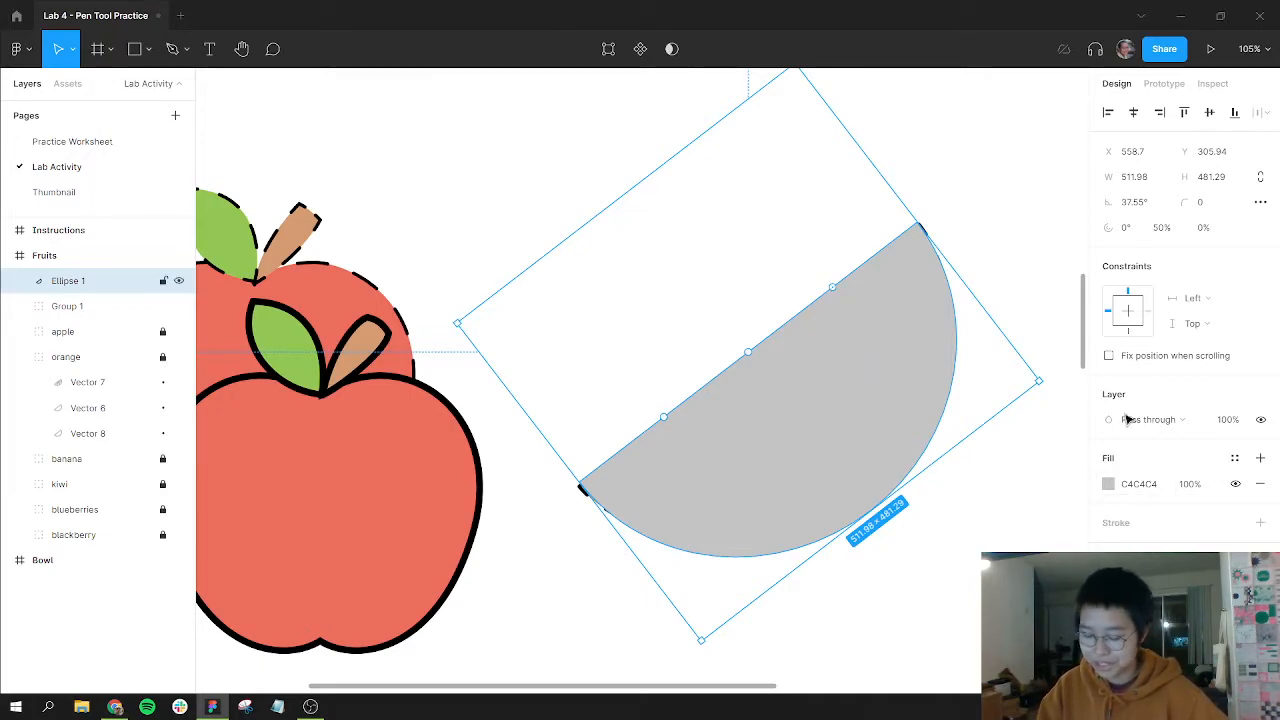
Swap the half ellipse's fill and stroke so its grey C4C4C4 colour is used only as an outline.
{"action": "key", "text": "shift+x"}
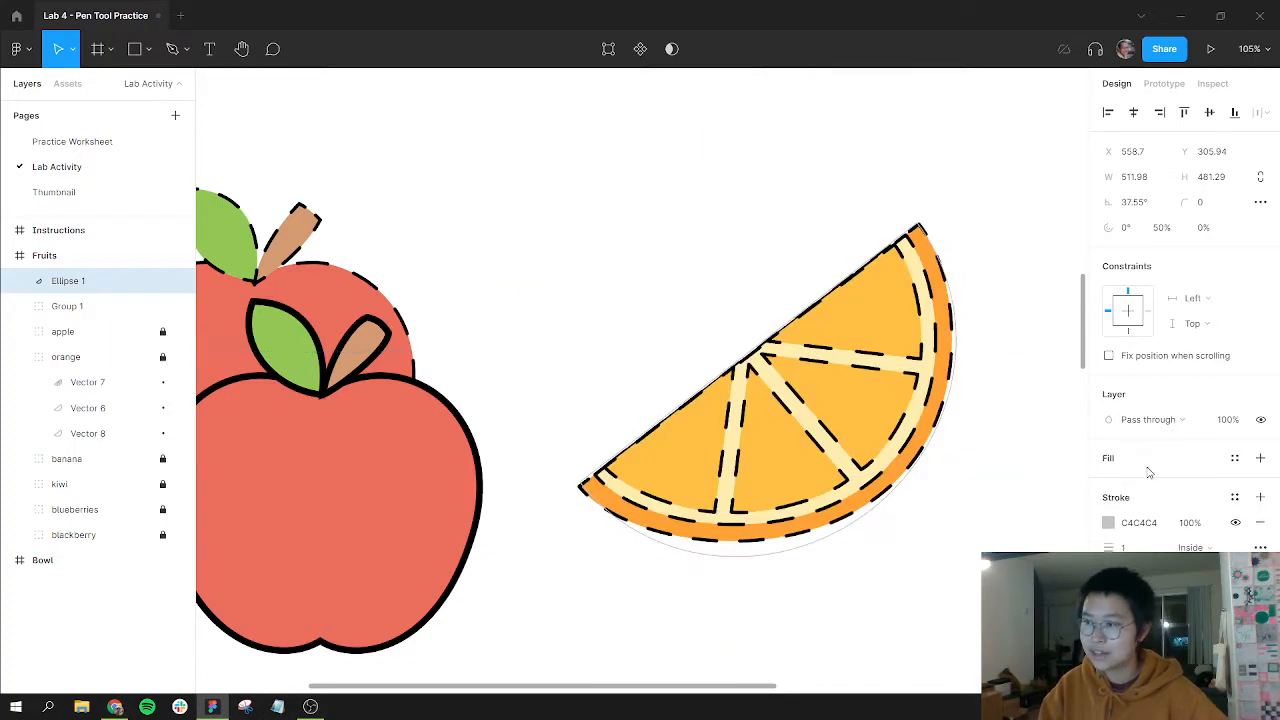
{"action": "key", "text": "ctrl+z"}
{"action": "key", "text": "shift+x"}
{"action": "key", "text": "shift+x"}
{"action": "key", "text": "shift+x"}
{"action": "key", "text": "shift+x"}
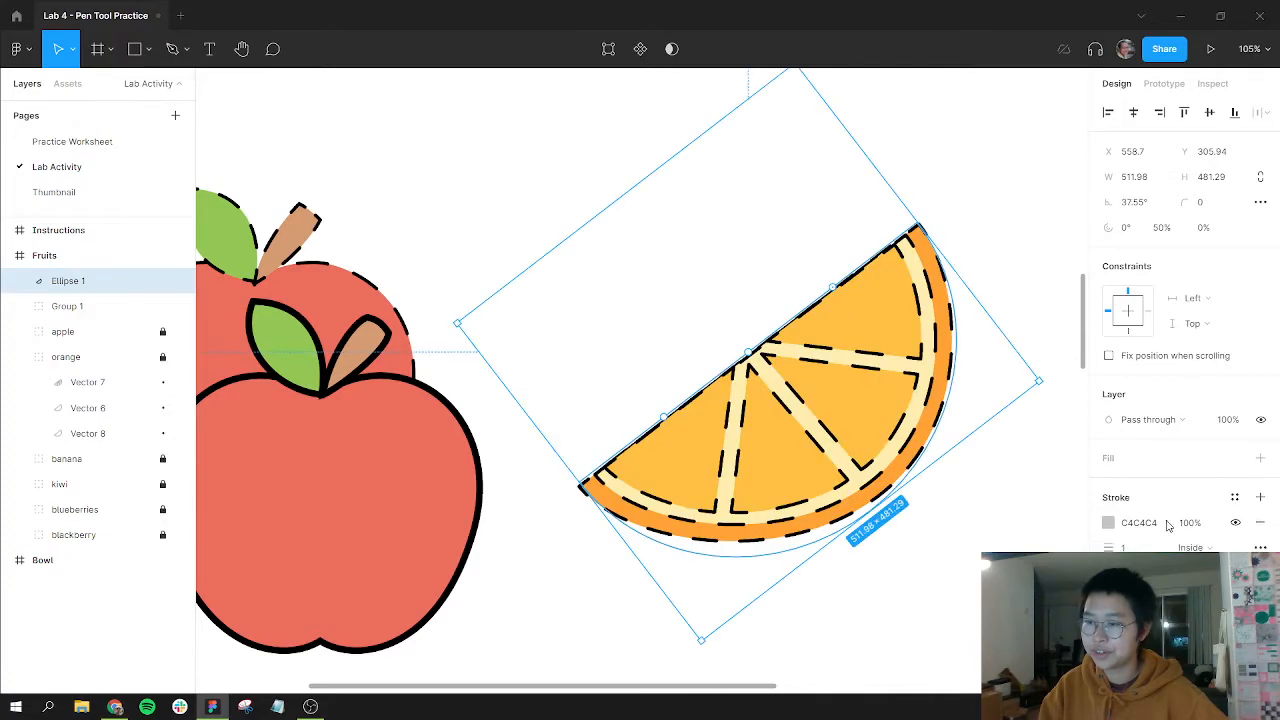
{"action": "key", "text": "shift+x"}
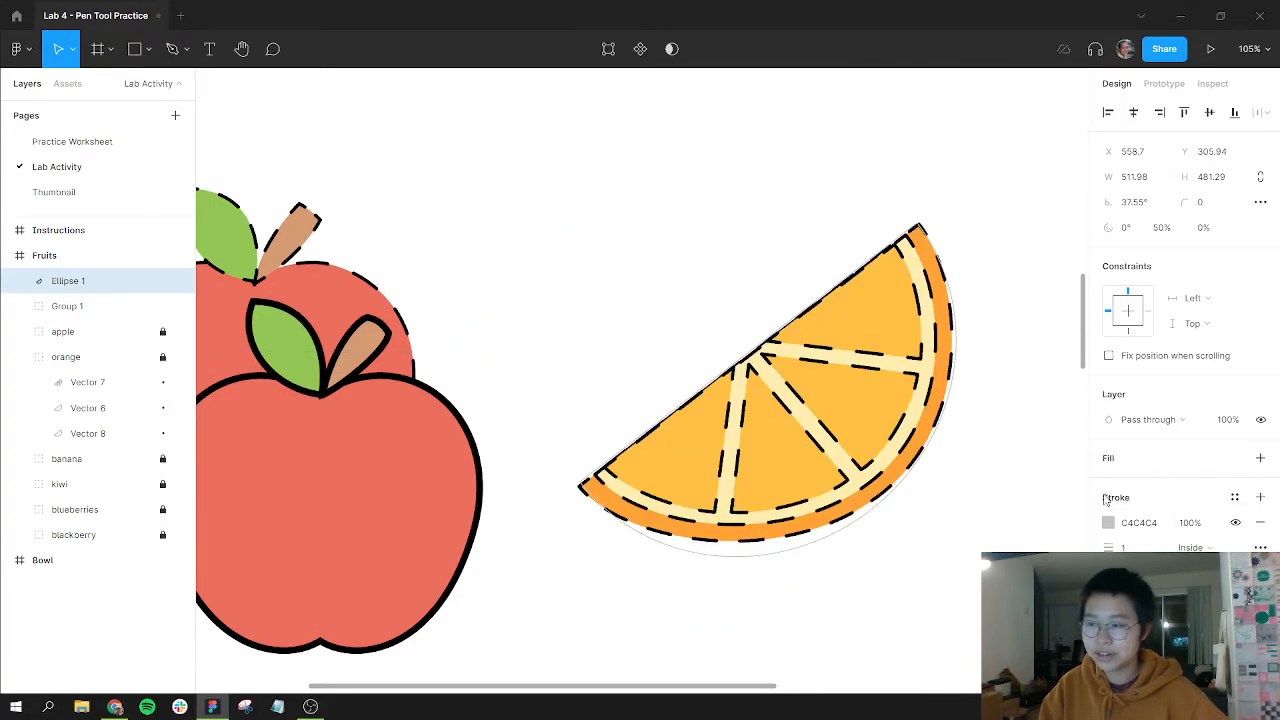
{"action": "key", "text": "shift+x"}
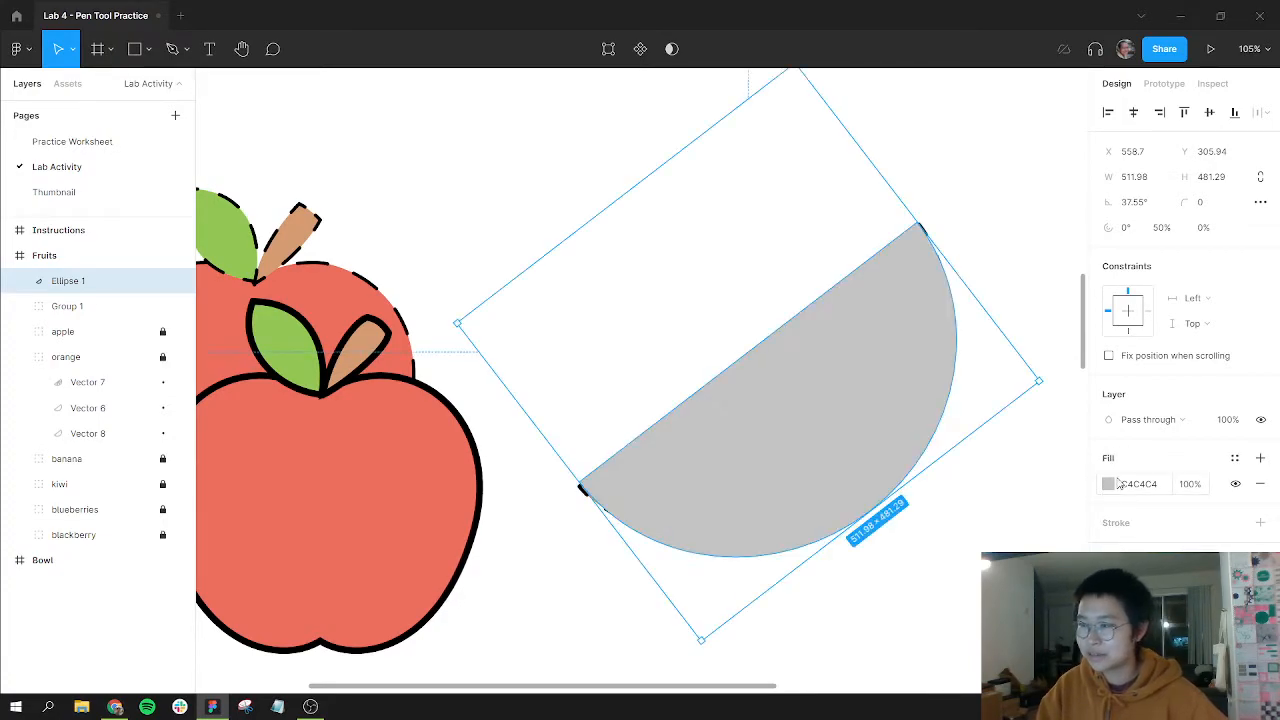
{"action": "key", "text": "shift+x"}
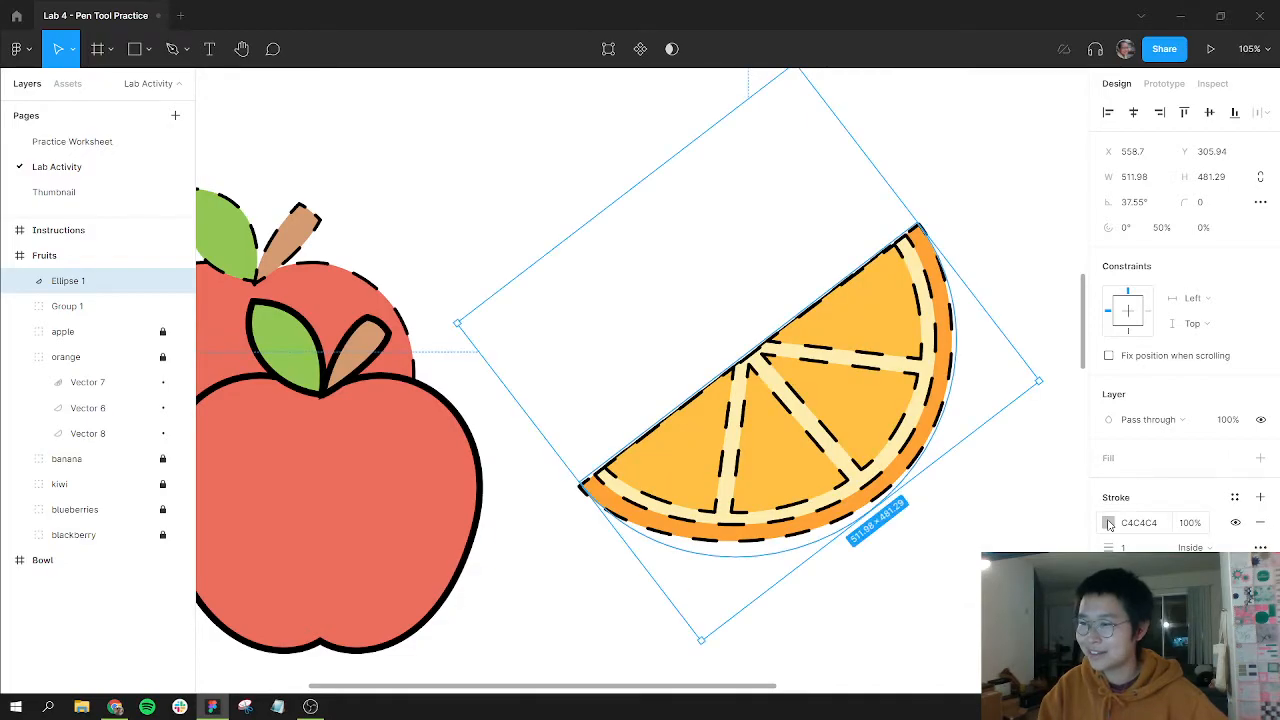
Set the half ellipse's stroke to black 000000 with a thickness of 8 and deselect it.
{"action": "left_click", "coordinate": [1108, 524]}
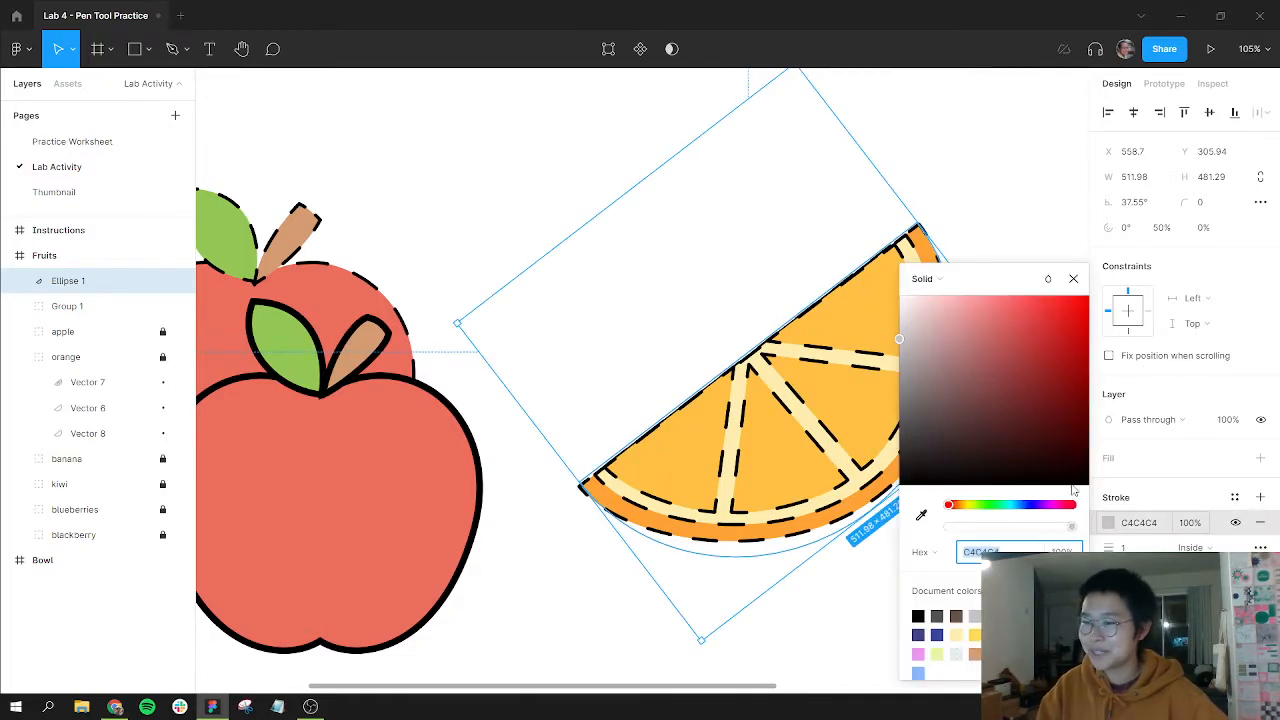
{"action": "left_click_drag", "start_coordinate": [952, 437], "coordinate": [749, 571]}
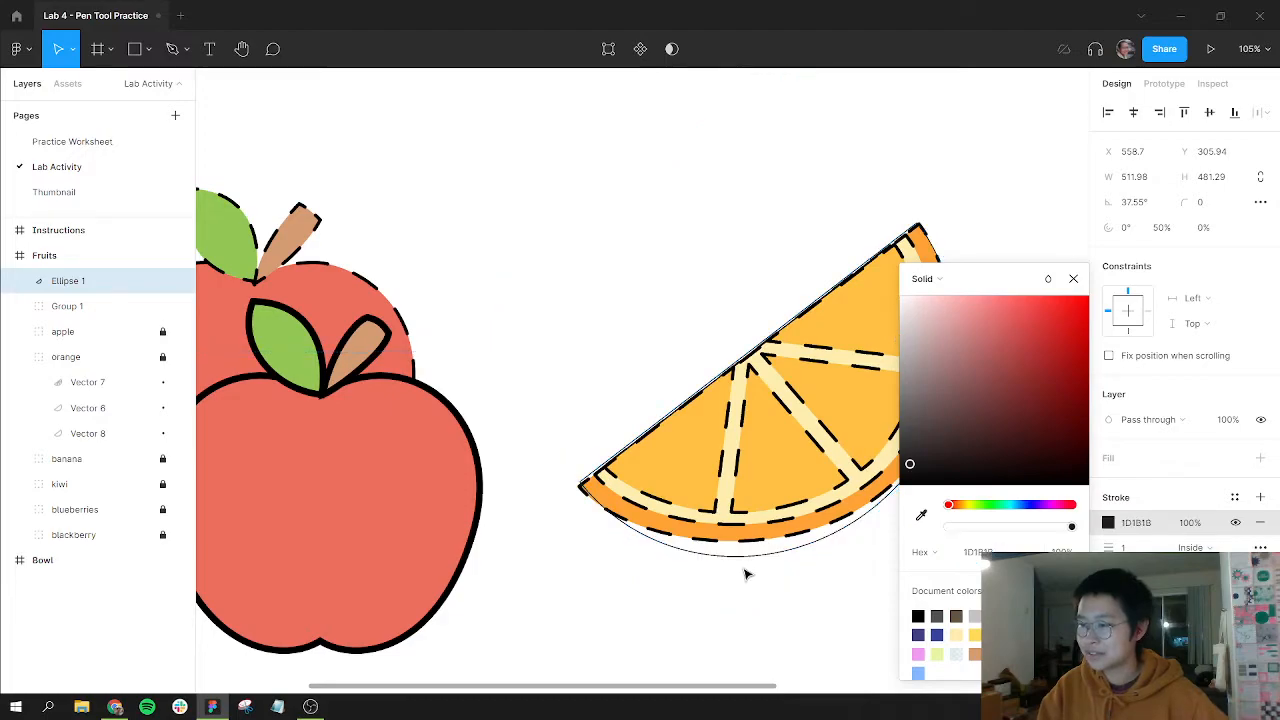
{"action": "type", "text": "8"}
{"action": "key", "text": "Return"}
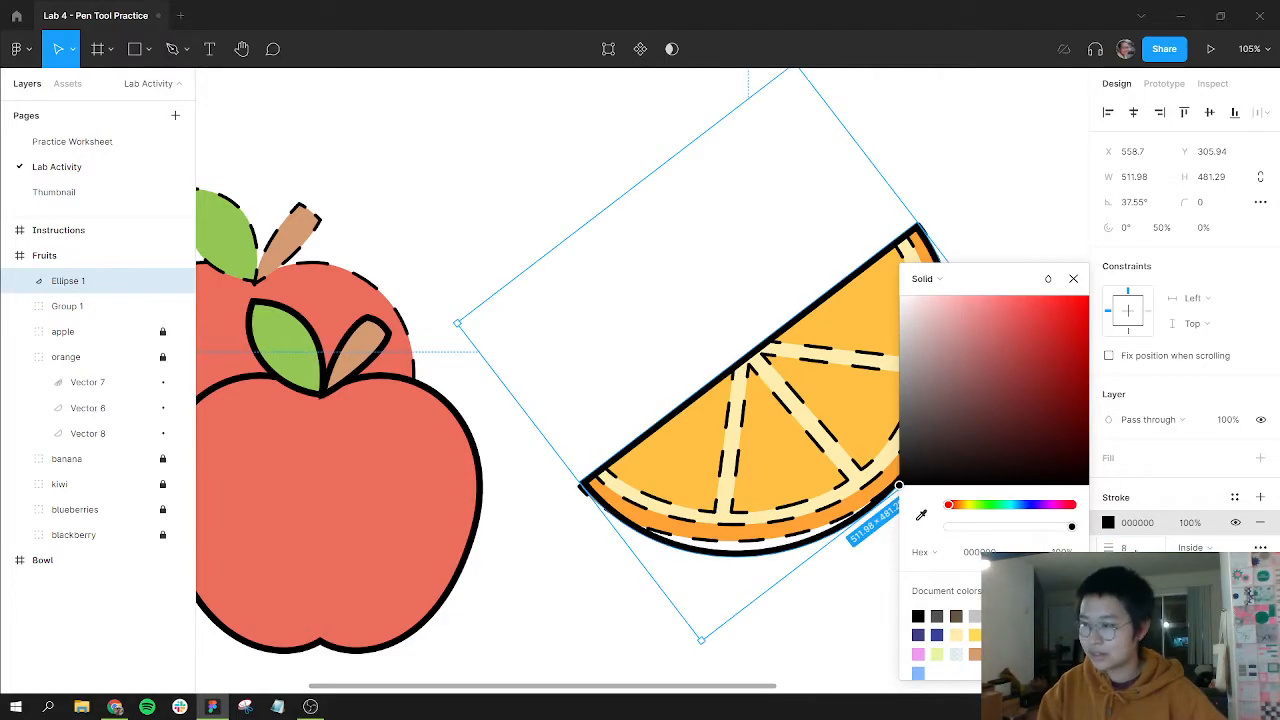
{"action": "key", "text": "Escape"}
{"action": "left_click", "coordinate": [622, 298]}
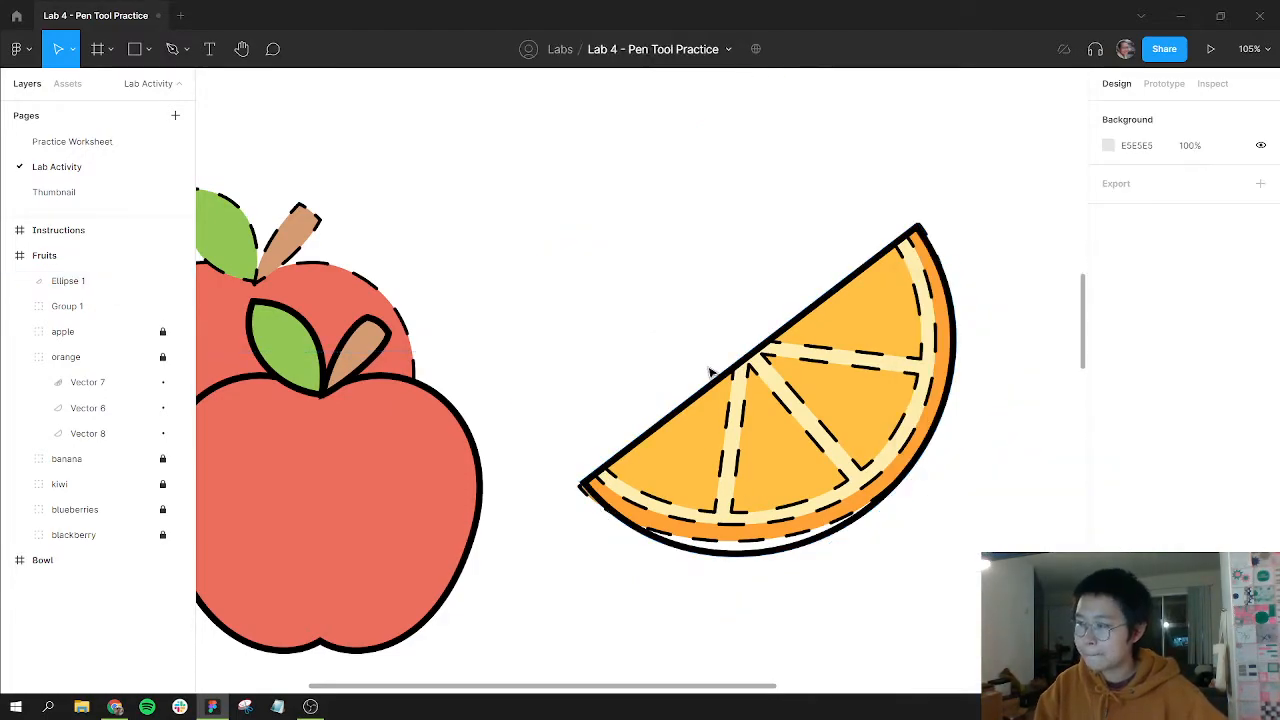
Duplicate the half ellipse in place and scale the copy to about 470 × 442 around its centre, inside the rind outline.
{"action": "left_click", "coordinate": [722, 376]}
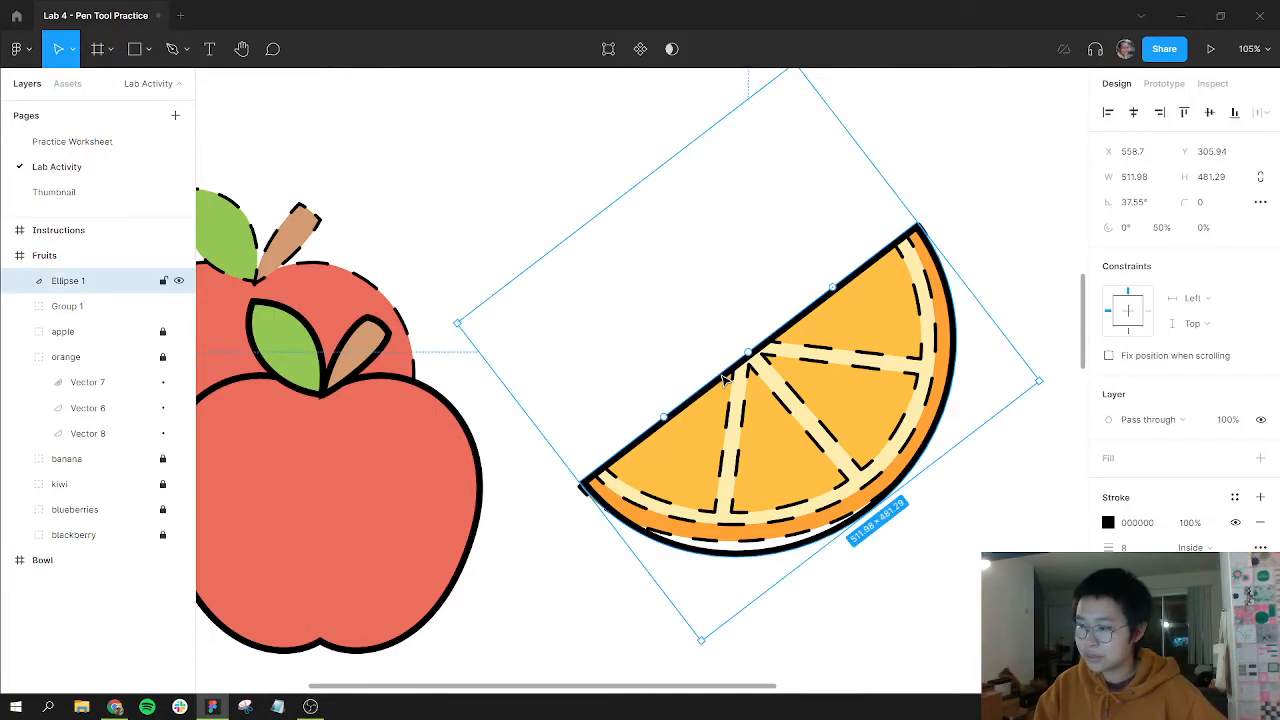
{"action": "key", "text": "ctrl+v"}
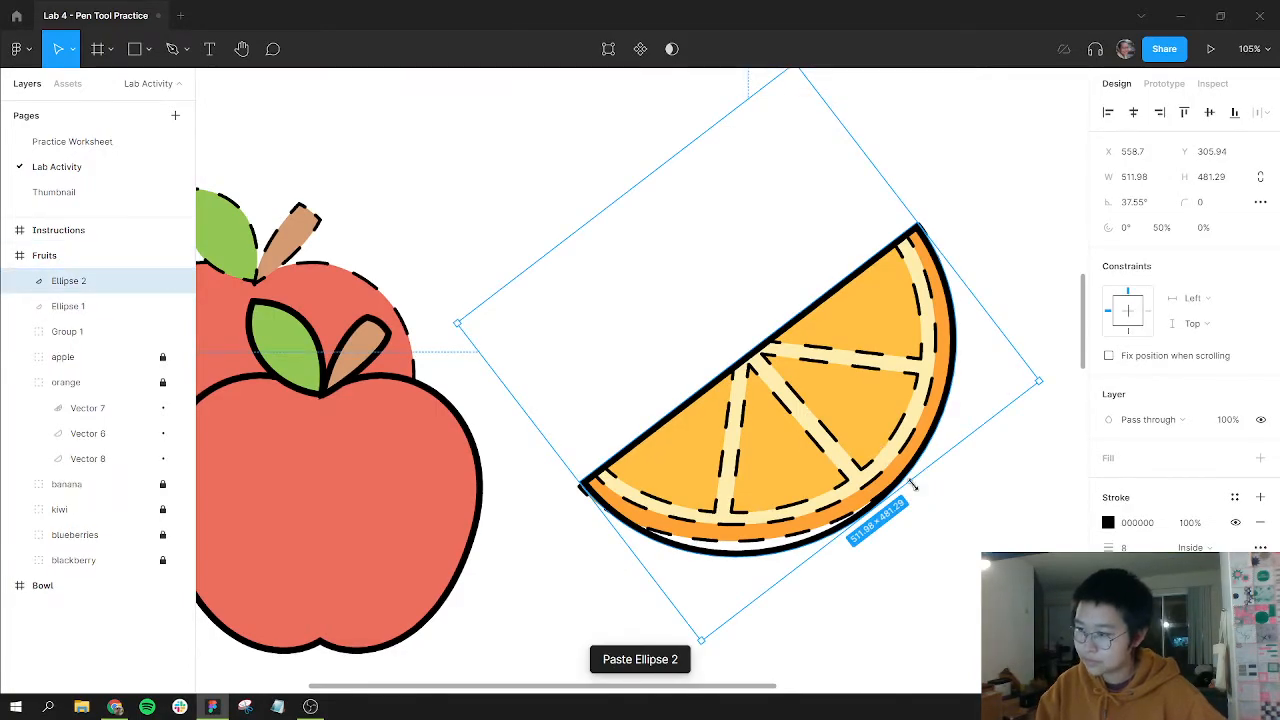
{"action": "mouse_move", "coordinate": [912, 485]}
{"action": "left_mouse_down"}
{"action": "mouse_move", "coordinate": [872, 464]}
{"action": "mouse_move", "coordinate": [897, 470]}
{"action": "left_mouse_up"}
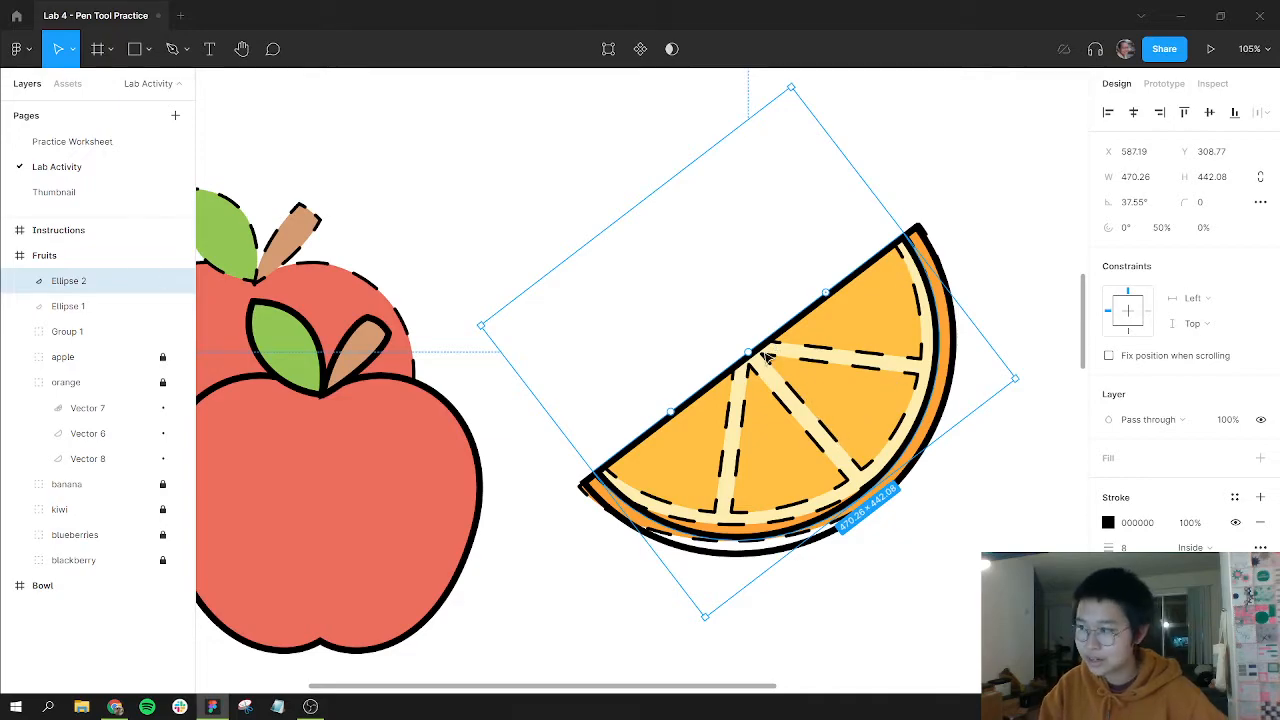
Add a third half ellipse inside the second, scaled to about 423 × 398 to follow the edge of the orange flesh.
{"action": "left_click_drag", "start_coordinate": [923, 471], "coordinate": [896, 453]}
{"action": "key", "text": "ctrl+z"}
{"action": "key", "text": "ctrl+v"}
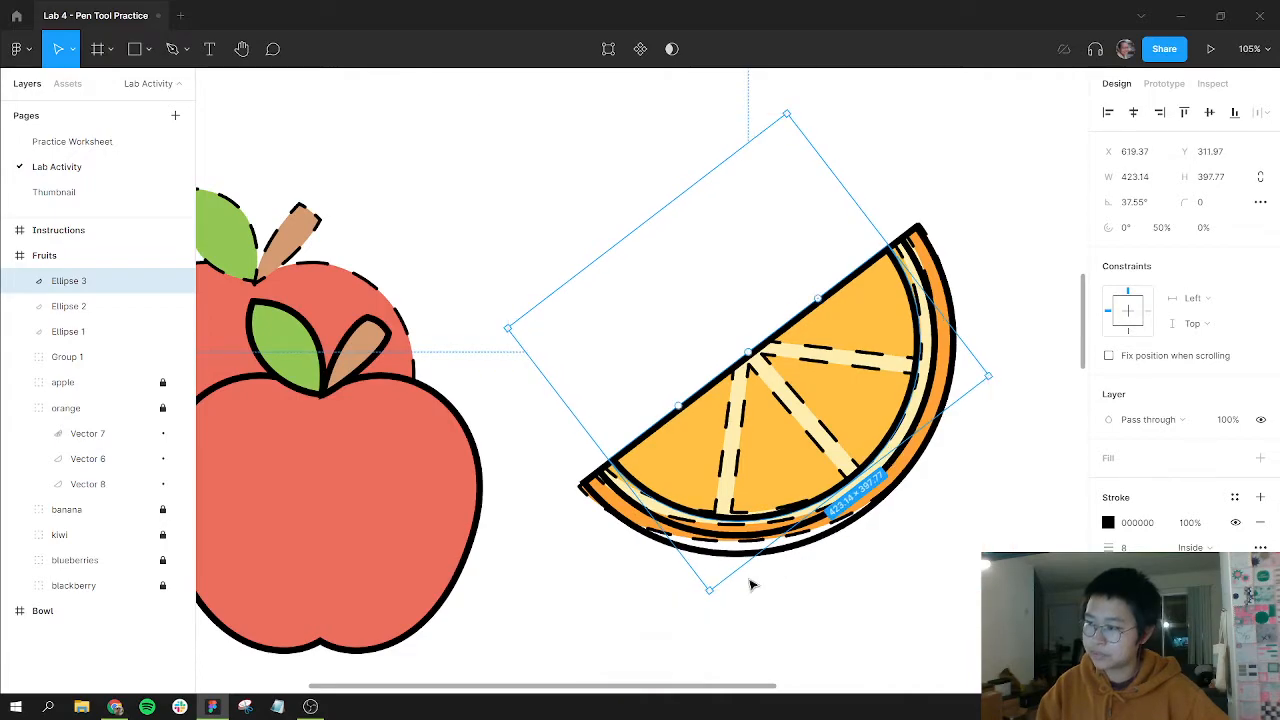
Move all three half ellipses off the orange slice into the empty space above it, then deselect them.
{"action": "left_click_drag", "start_coordinate": [963, 531], "coordinate": [755, 283]}
{"action": "scroll", "coordinate": [855, 385], "scroll_direction": "up", "scroll_amount": 2}
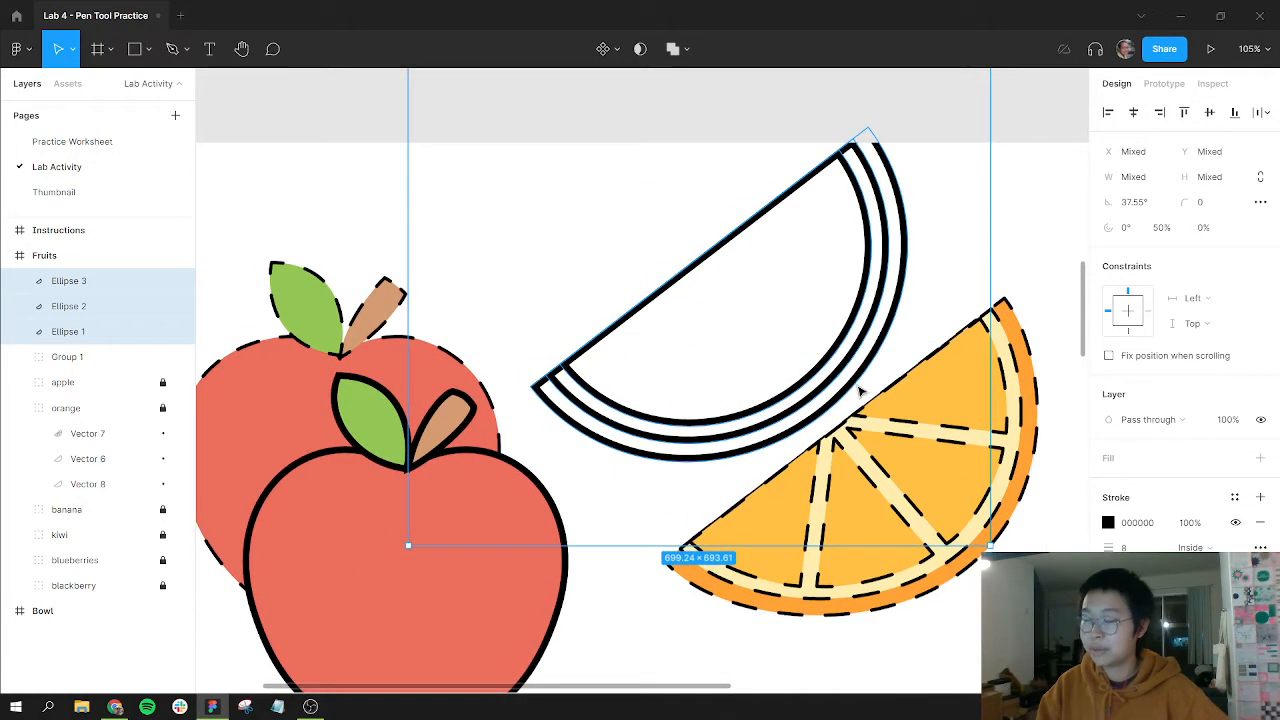
{"action": "mouse_move", "coordinate": [857, 391]}
{"action": "left_mouse_down"}
{"action": "mouse_move", "coordinate": [851, 377]}
{"action": "mouse_move", "coordinate": [862, 425]}
{"action": "mouse_move", "coordinate": [849, 412]}
{"action": "left_mouse_up"}
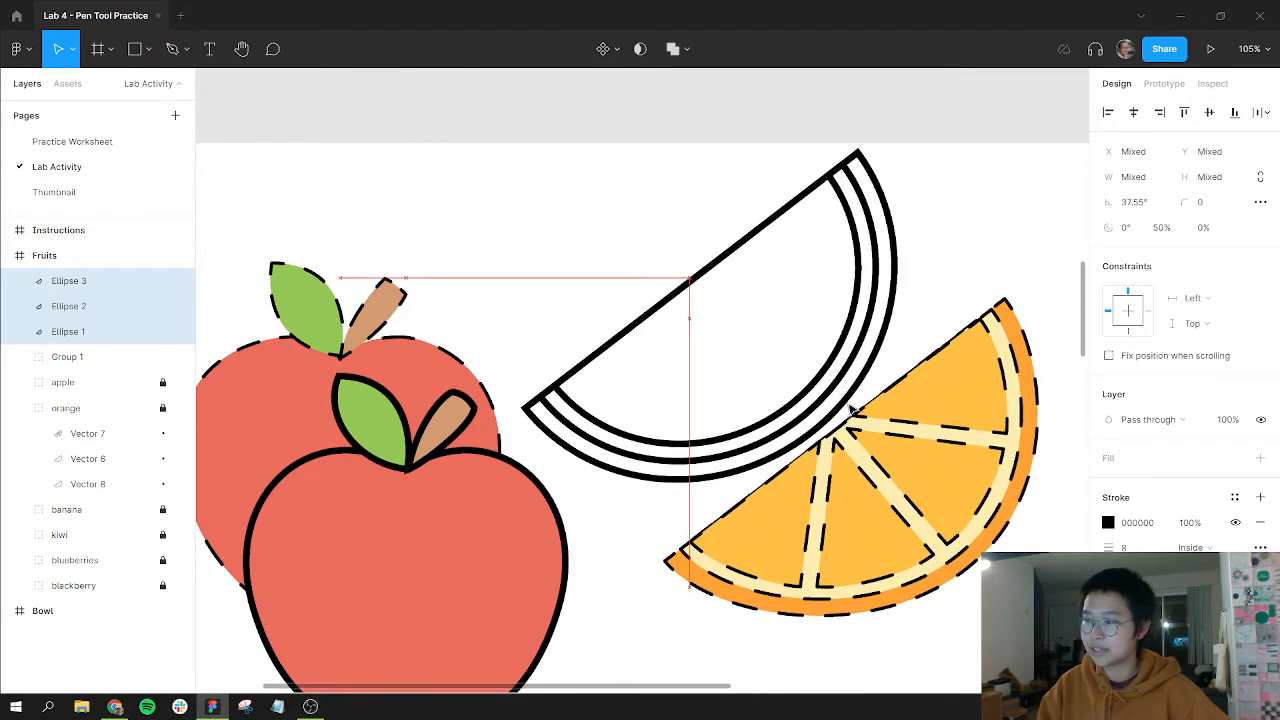
{"action": "key", "text": "Escape"}
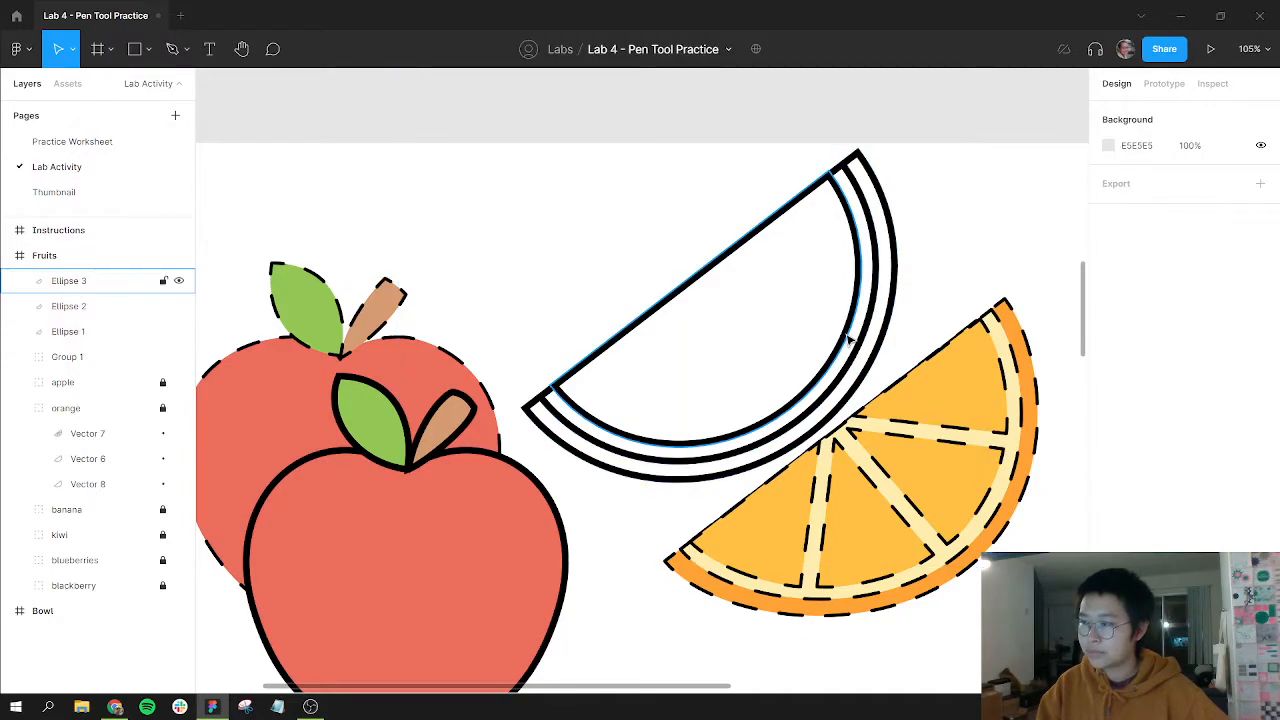
Set the rotation of all three half ellipses to 0° and shift them slightly upwards in the empty space.
{"action": "left_click", "coordinate": [848, 340]}
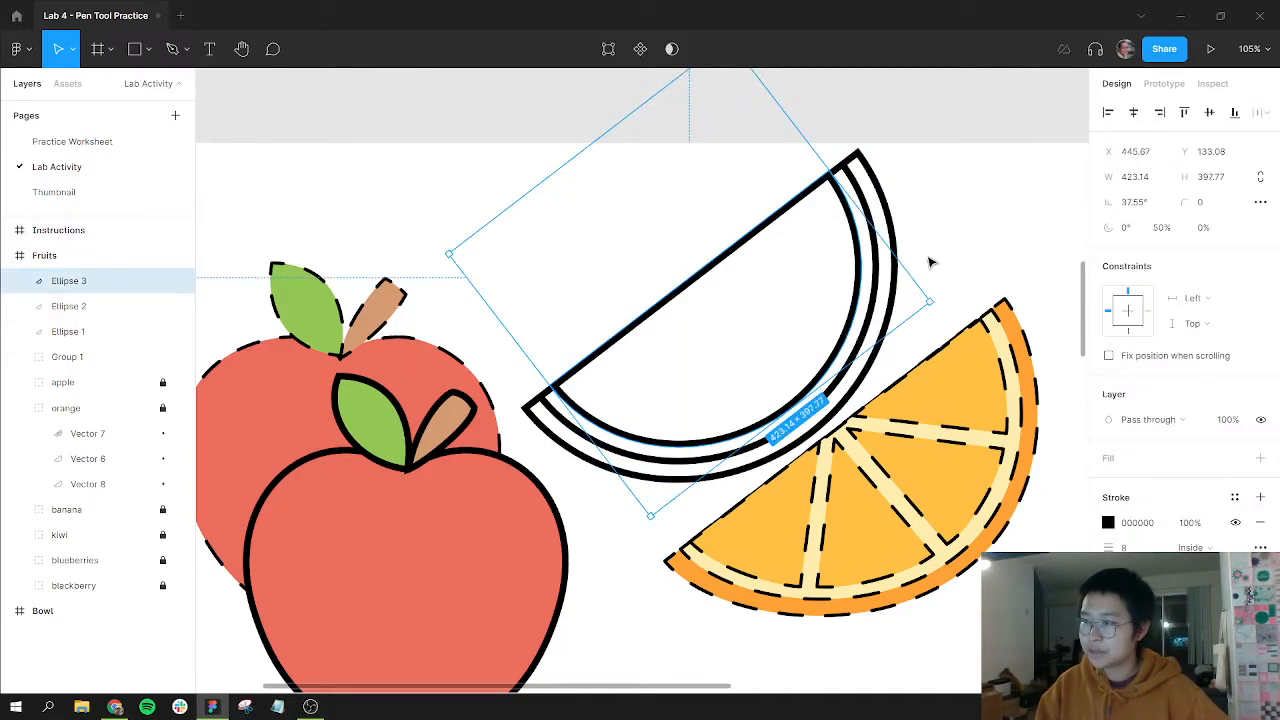
{"action": "left_click_drag", "start_coordinate": [928, 261], "coordinate": [820, 273]}
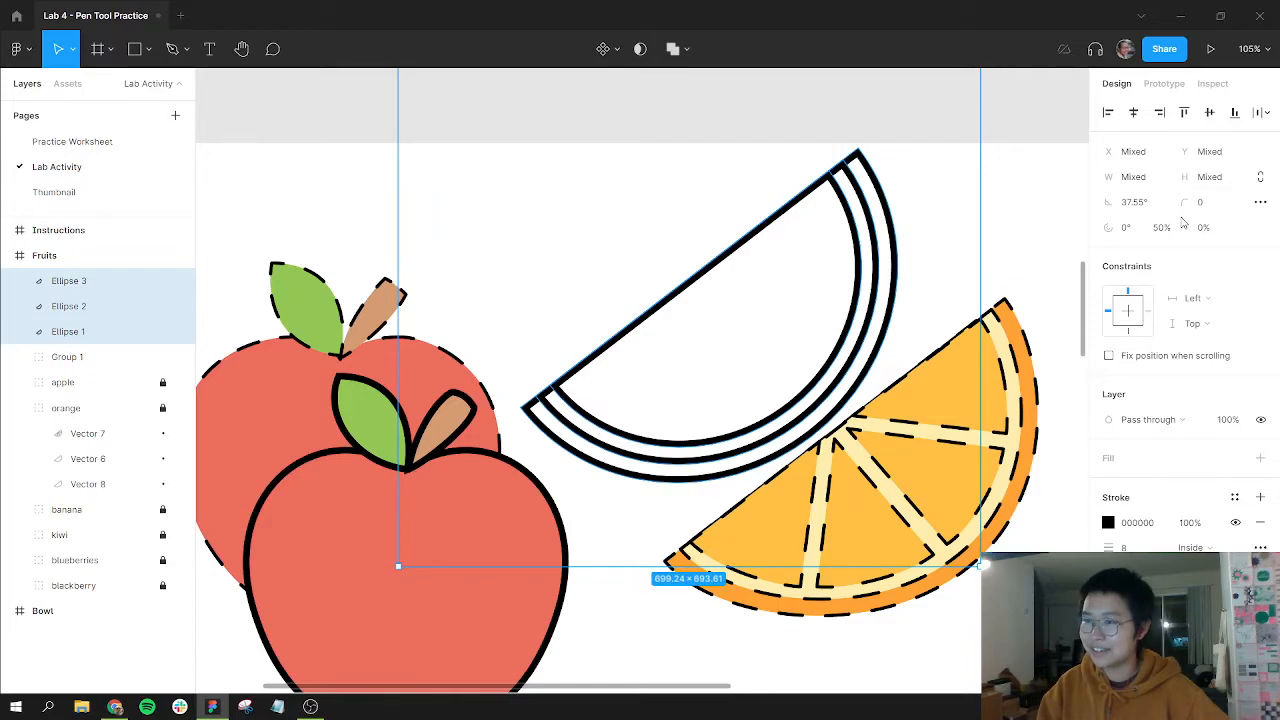
{"action": "left_click", "coordinate": [1179, 234]}
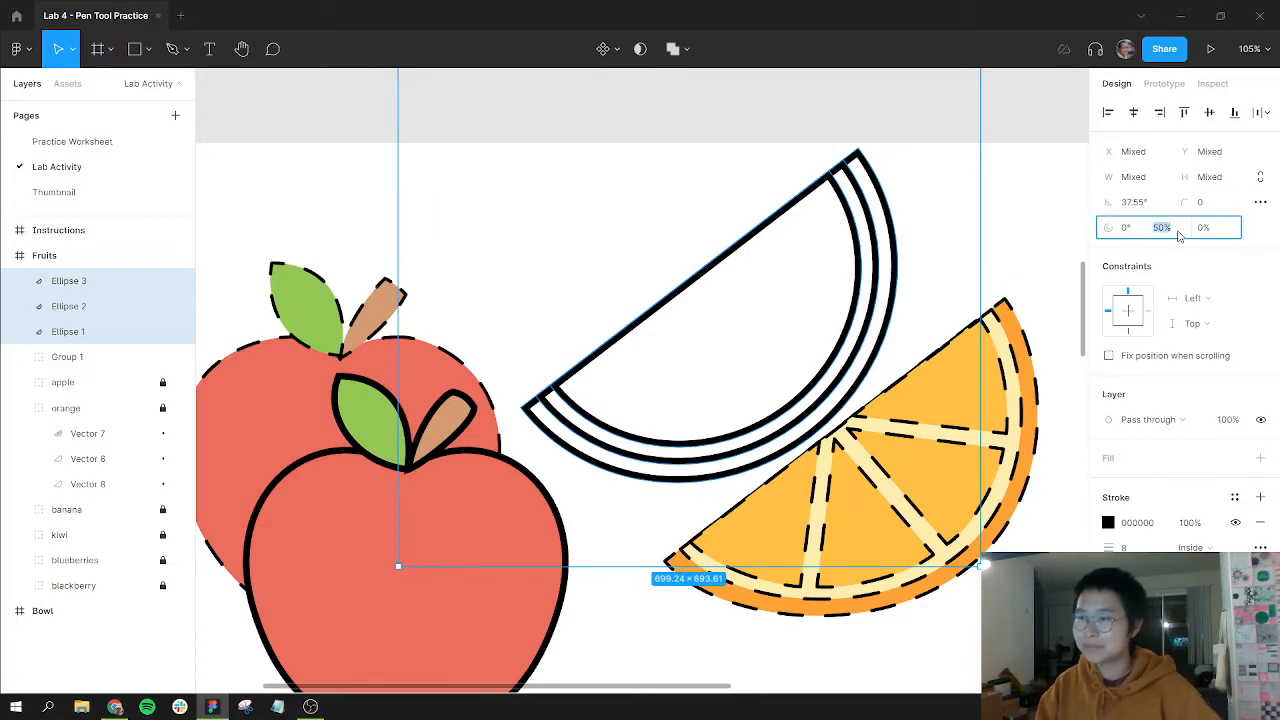
{"action": "left_click", "coordinate": [1138, 205]}
{"action": "type", "text": "0"}
{"action": "key", "text": "Return"}
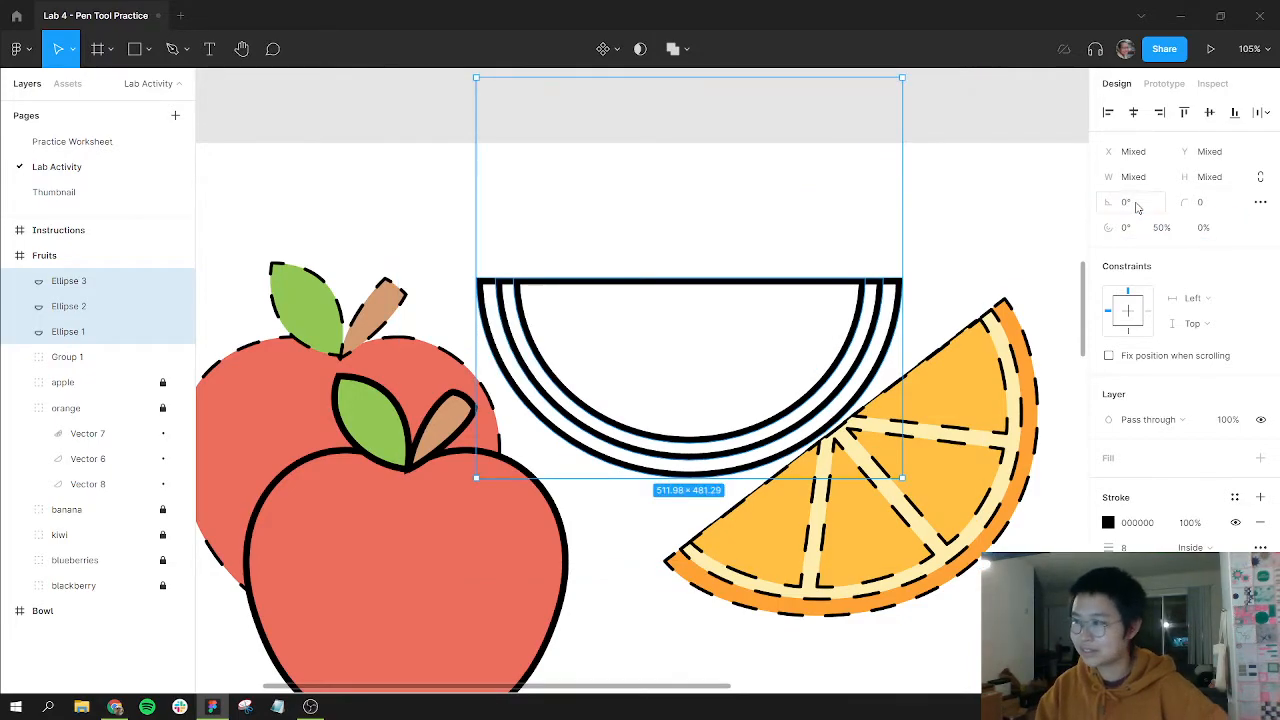
{"action": "mouse_move", "coordinate": [787, 330]}
{"action": "left_mouse_down"}
{"action": "mouse_move", "coordinate": [814, 315]}
{"action": "mouse_move", "coordinate": [804, 311]}
{"action": "left_mouse_up"}
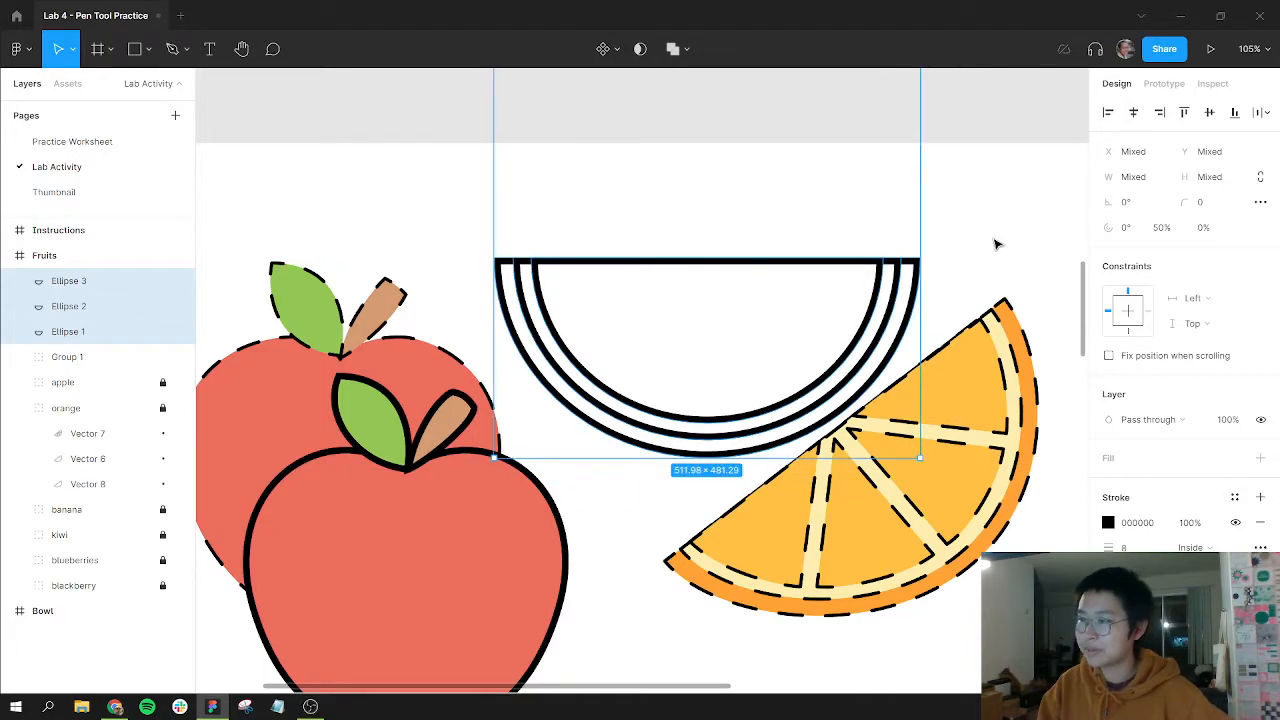
{"action": "left_click", "coordinate": [997, 243]}
Edit the innermost half ellipse's vector path, adding an anchor point on each side of its bottom centre anchor and removing the centre one.
{"action": "left_click", "coordinate": [851, 350]}
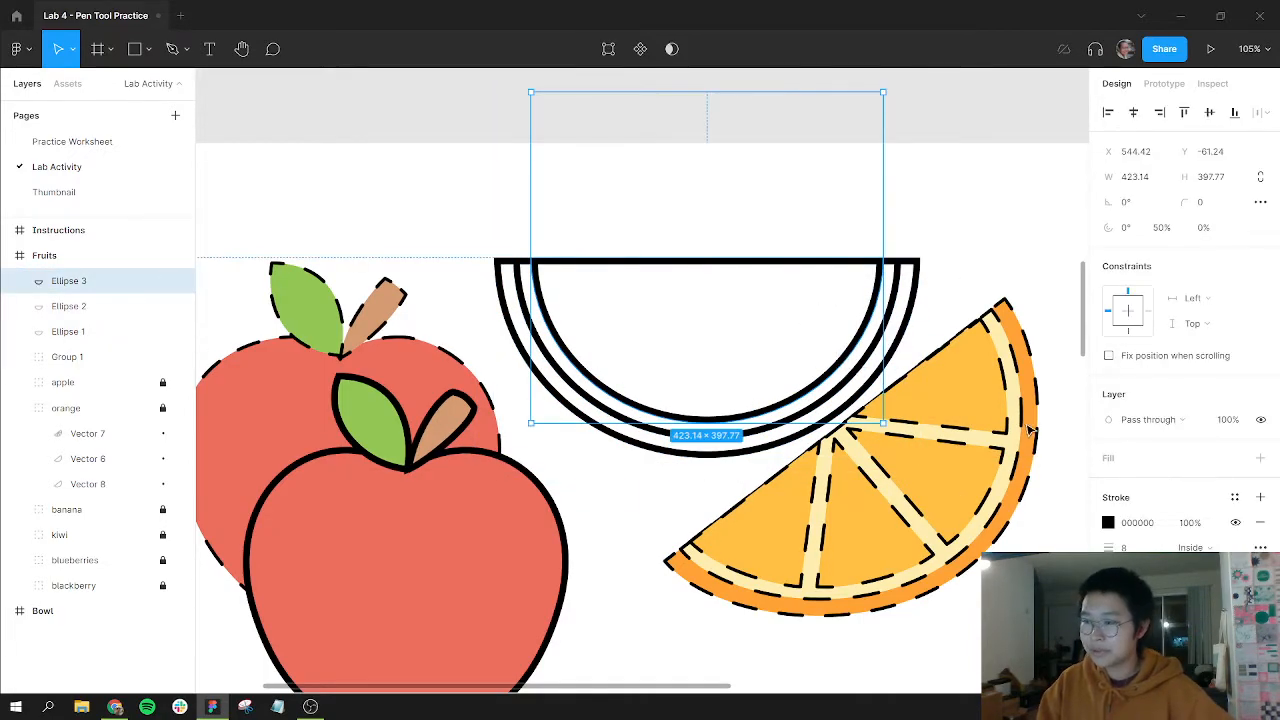
{"action": "key", "text": "Return"}
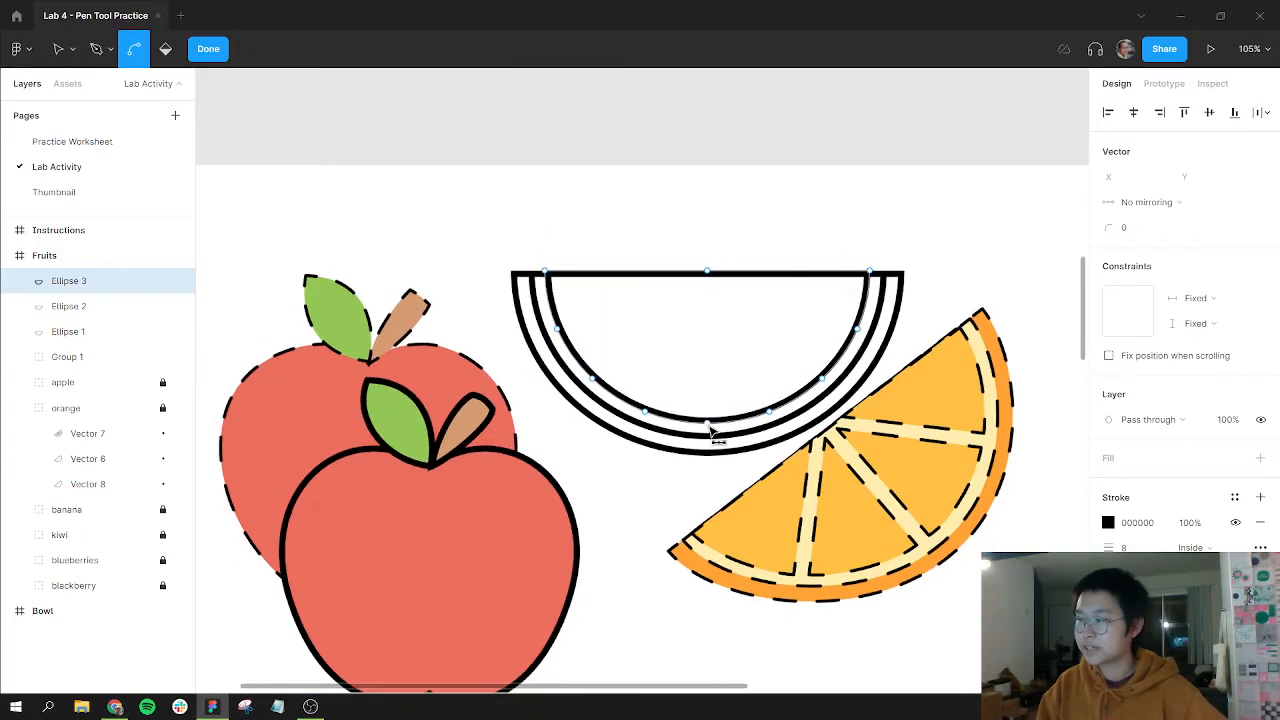
{"action": "scroll", "coordinate": [709, 428], "scroll_direction": "up", "scroll_amount": 4}
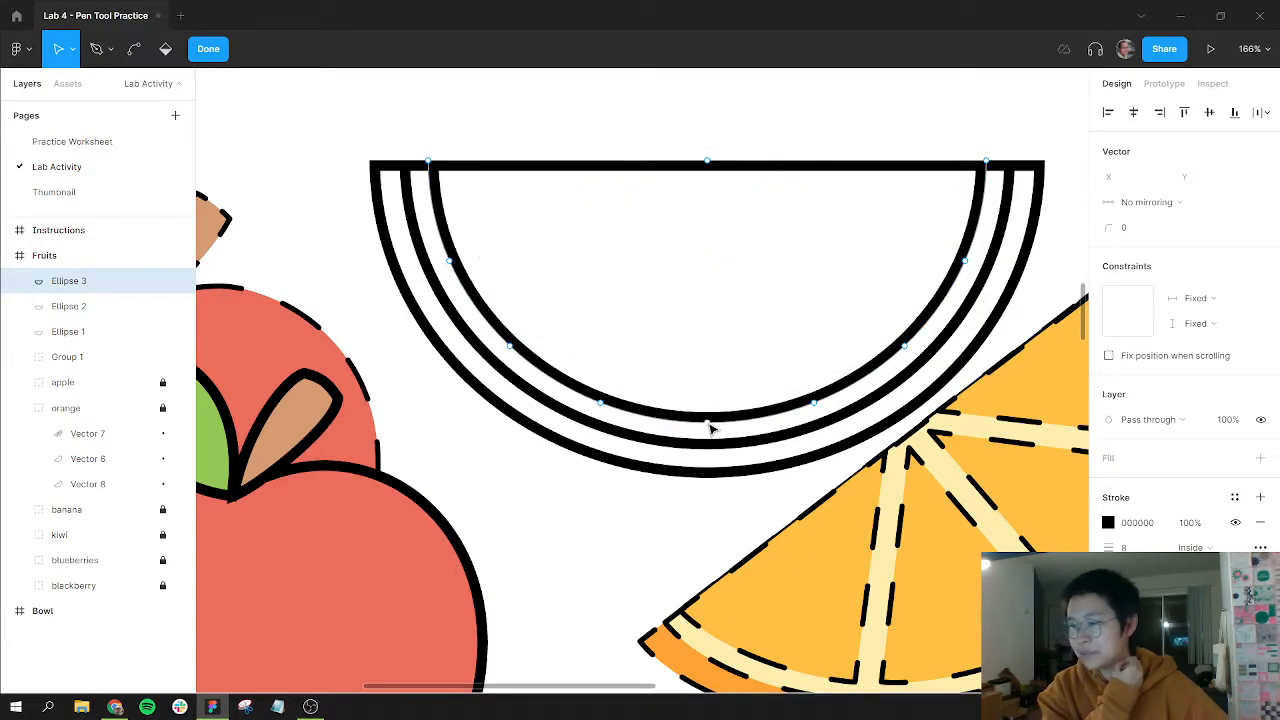
{"action": "scroll", "coordinate": [820, 563], "scroll_direction": "down", "scroll_amount": 3}
{"action": "scroll", "coordinate": [820, 563], "scroll_direction": "right", "scroll_amount": 2}
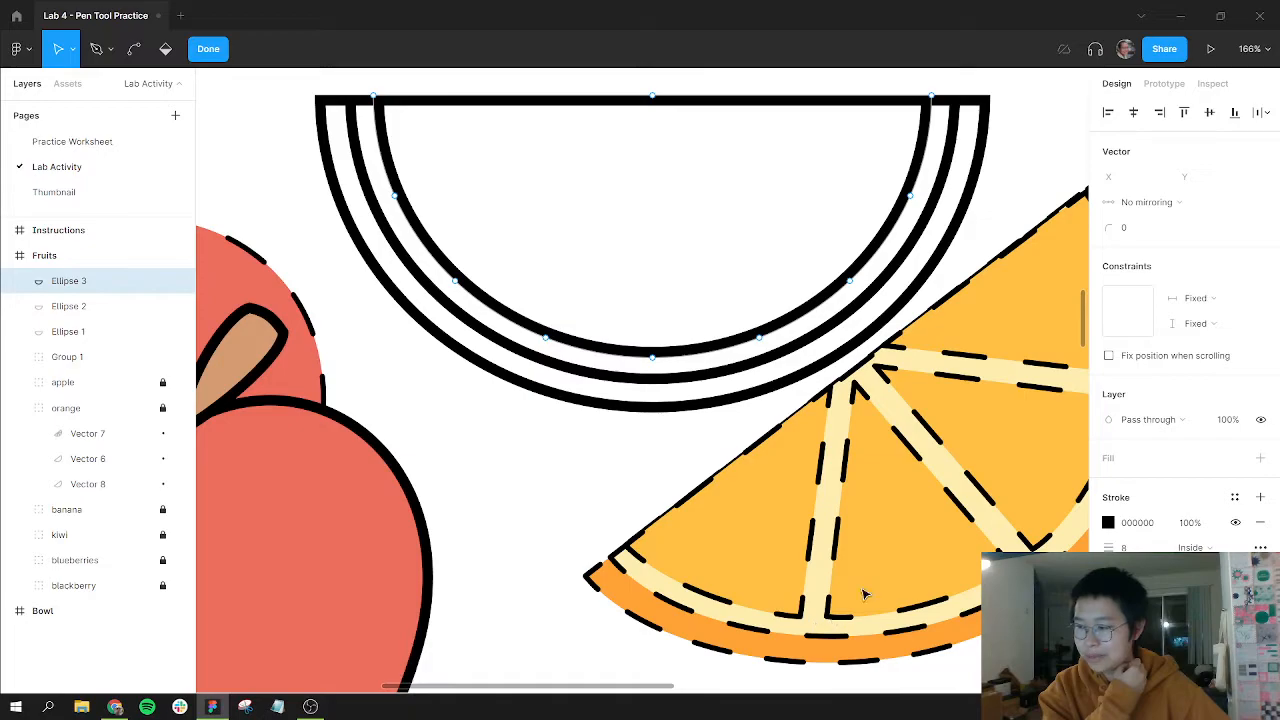
{"action": "scroll", "coordinate": [814, 443], "scroll_direction": "up", "scroll_amount": 5}
{"action": "scroll", "coordinate": [814, 443], "scroll_direction": "left", "scroll_amount": 3}
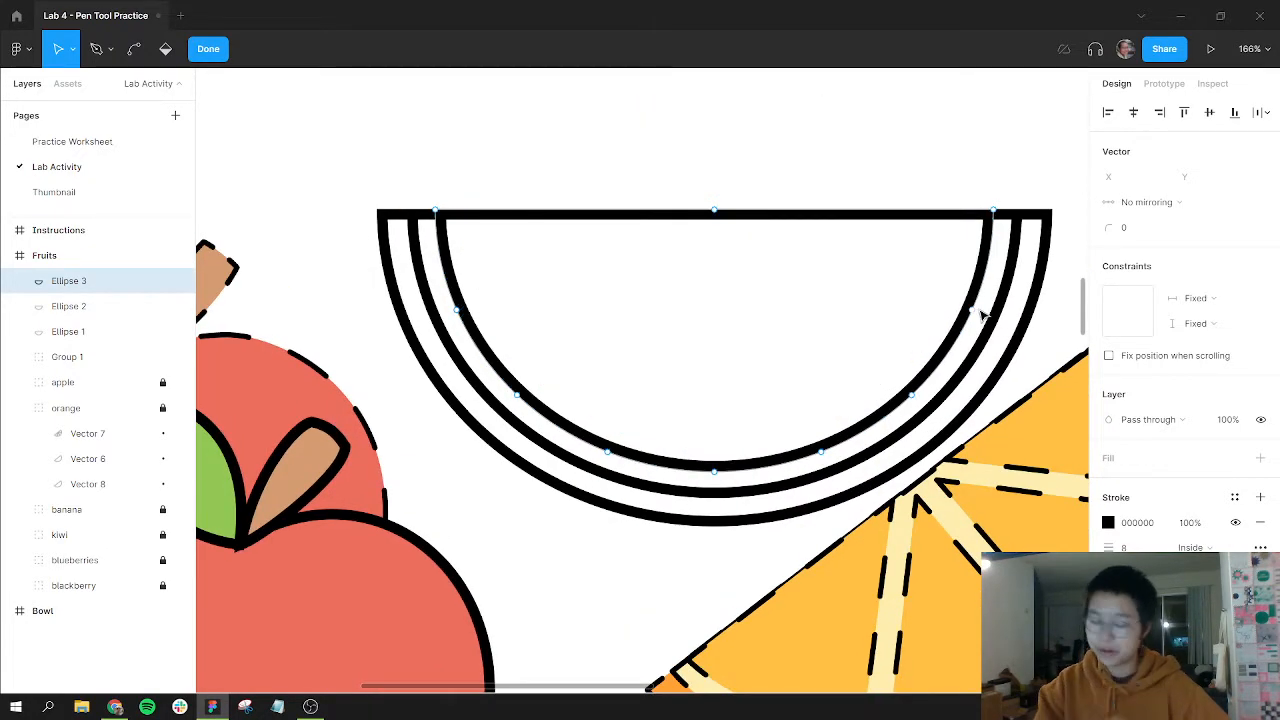
{"action": "key", "text": "p"}
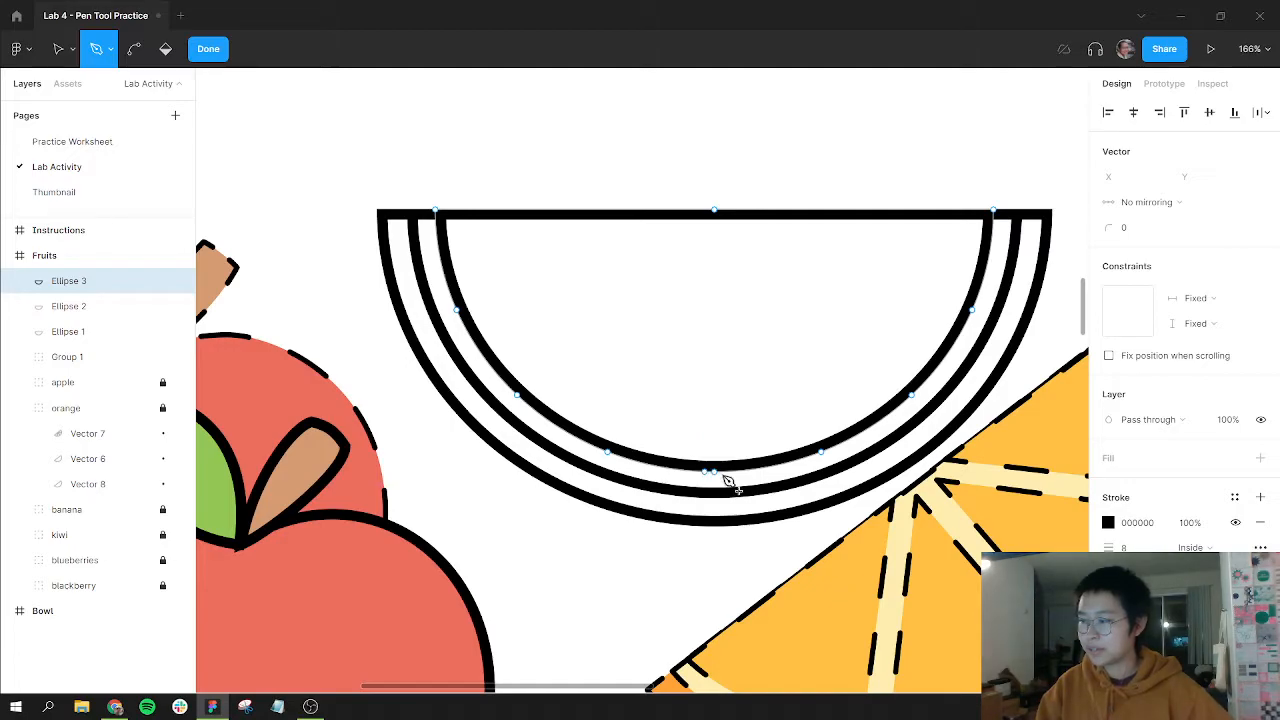
{"action": "key", "text": "ctrl+z"}
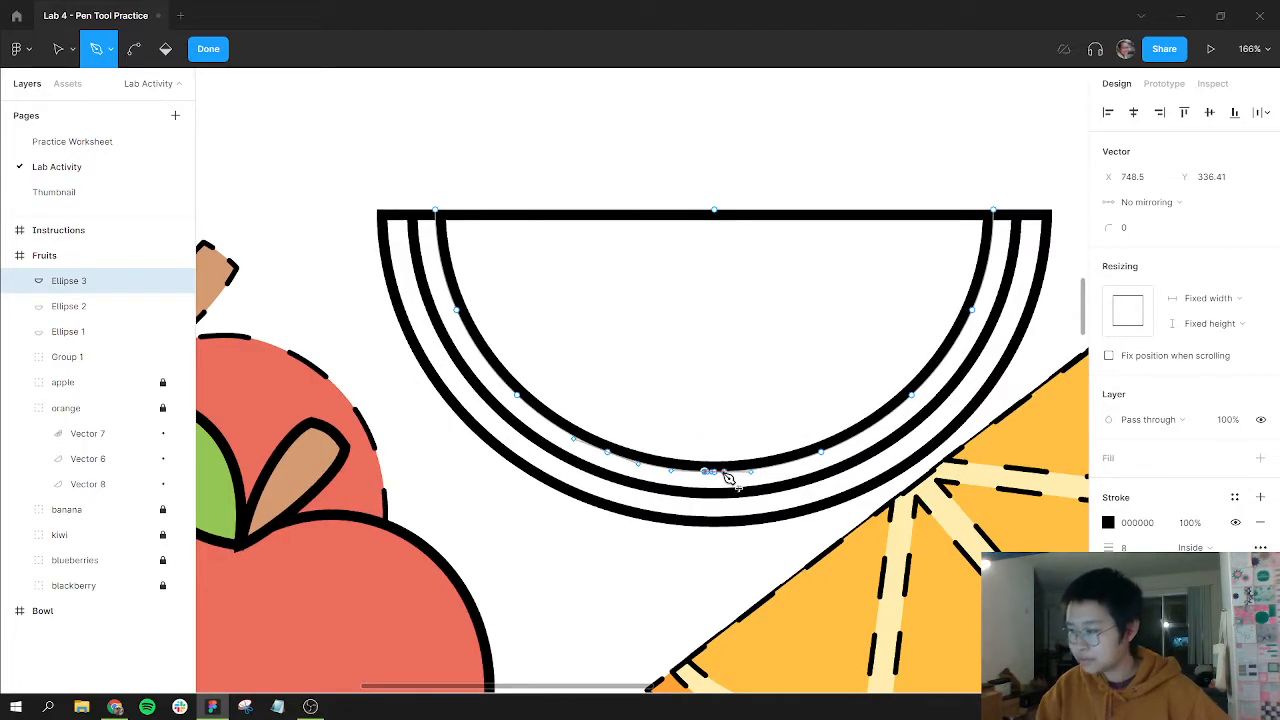
{"action": "scroll", "coordinate": [724, 475], "scroll_direction": "up", "scroll_amount": 2}
{"action": "scroll", "coordinate": [727, 480], "scroll_direction": "up", "scroll_amount": 3}
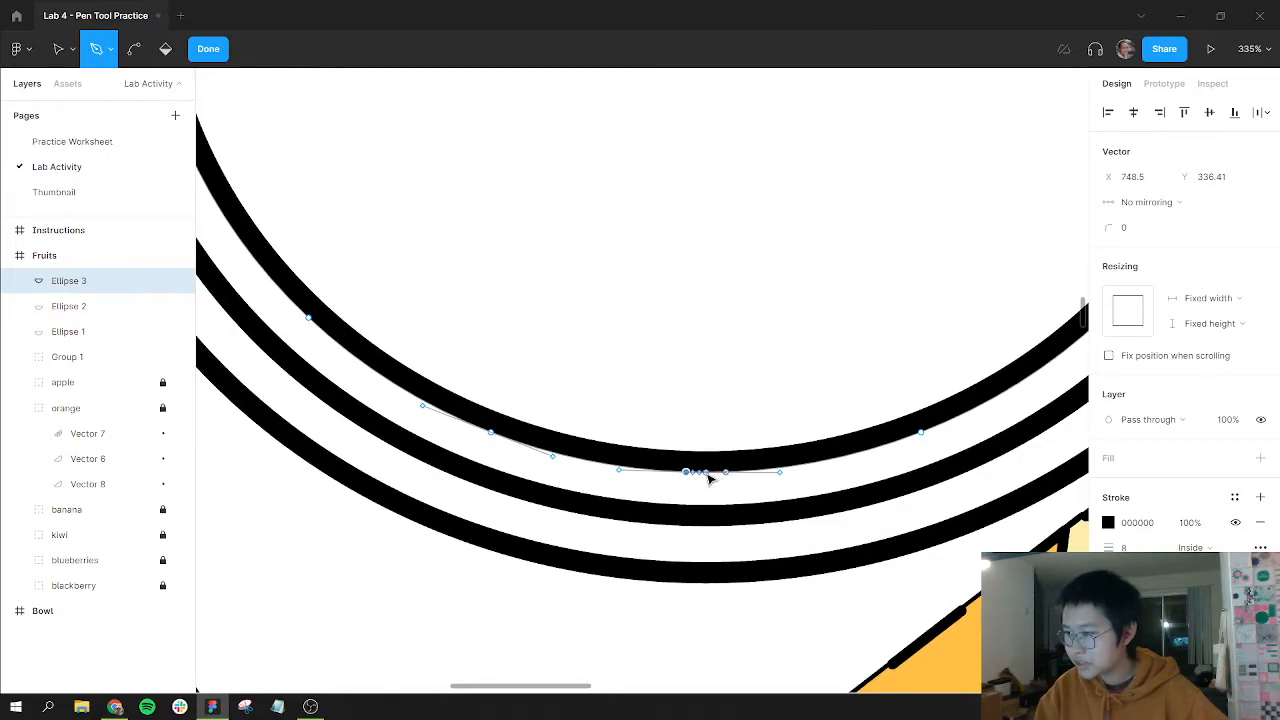
{"action": "left_click", "coordinate": [707, 474]}
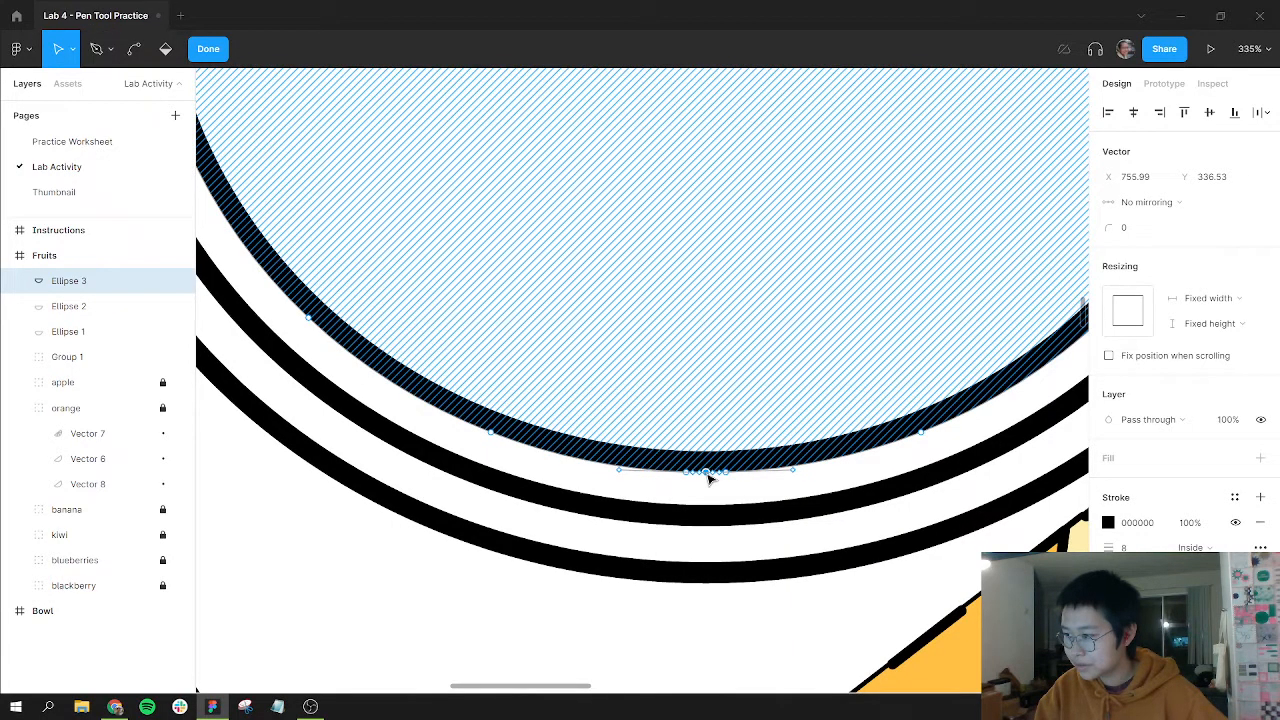
{"action": "scroll", "coordinate": [709, 478], "scroll_direction": "down", "scroll_amount": 2}
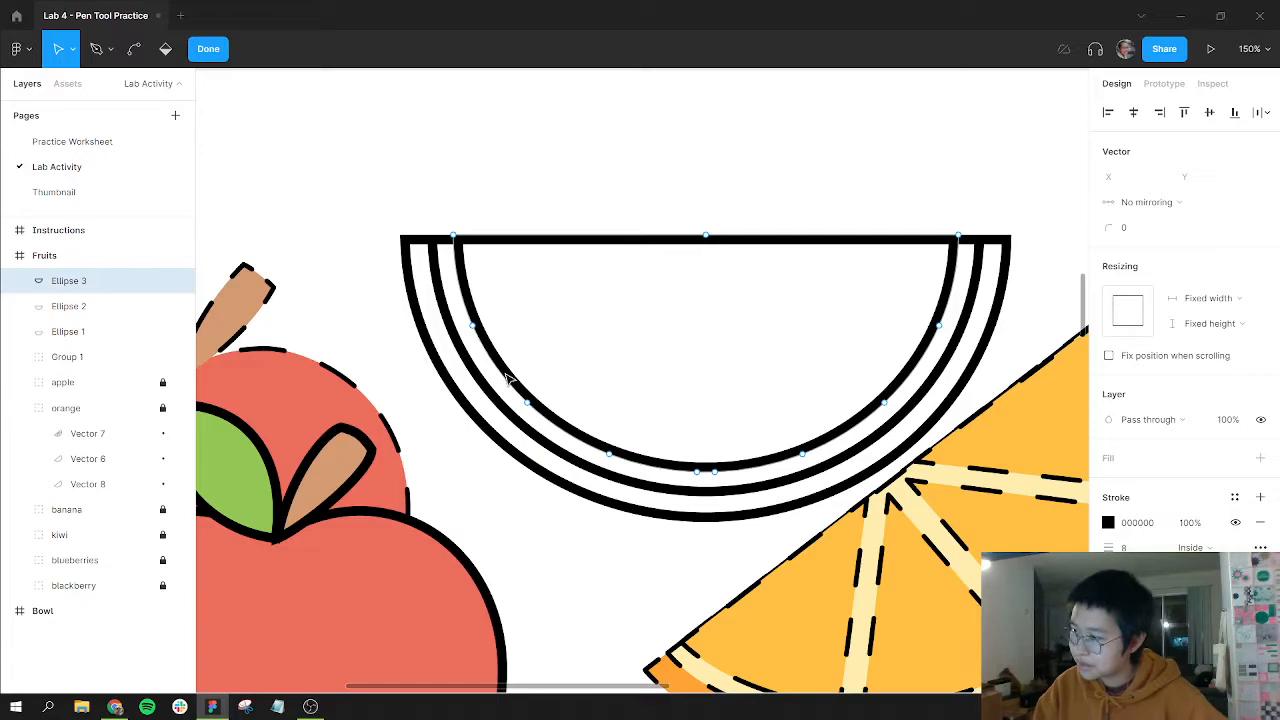
Add an anchor point on each side of the inner arc's lower-left anchor and delete that anchor to open a gap.
{"action": "key", "text": "p"}
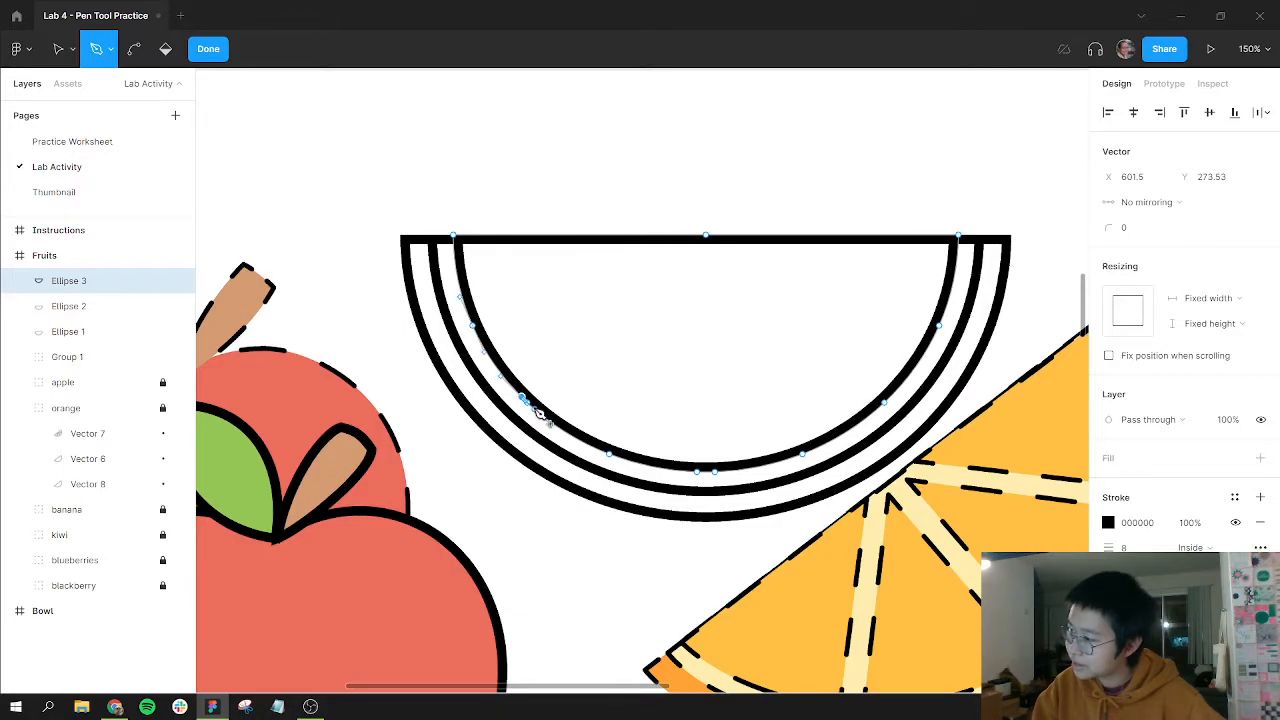
{"action": "left_click", "coordinate": [535, 410]}
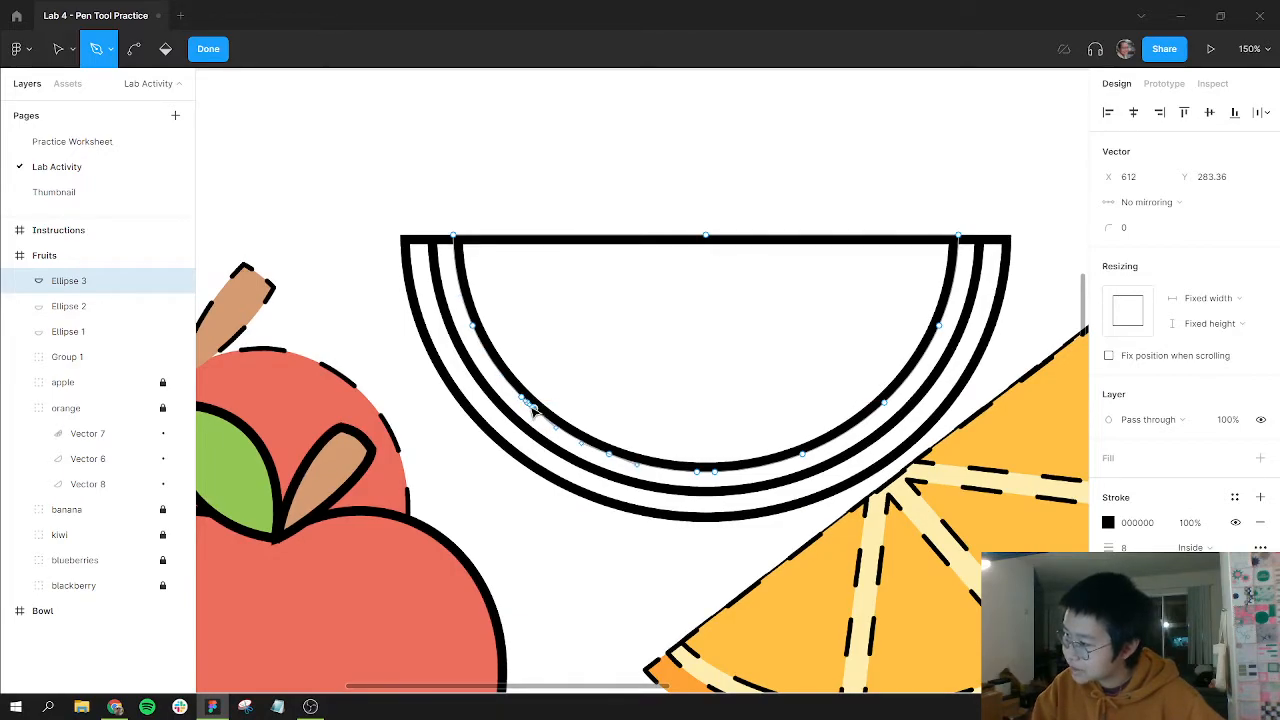
{"action": "key", "text": "v"}
{"action": "scroll", "coordinate": [535, 410], "scroll_direction": "up", "scroll_amount": 6}
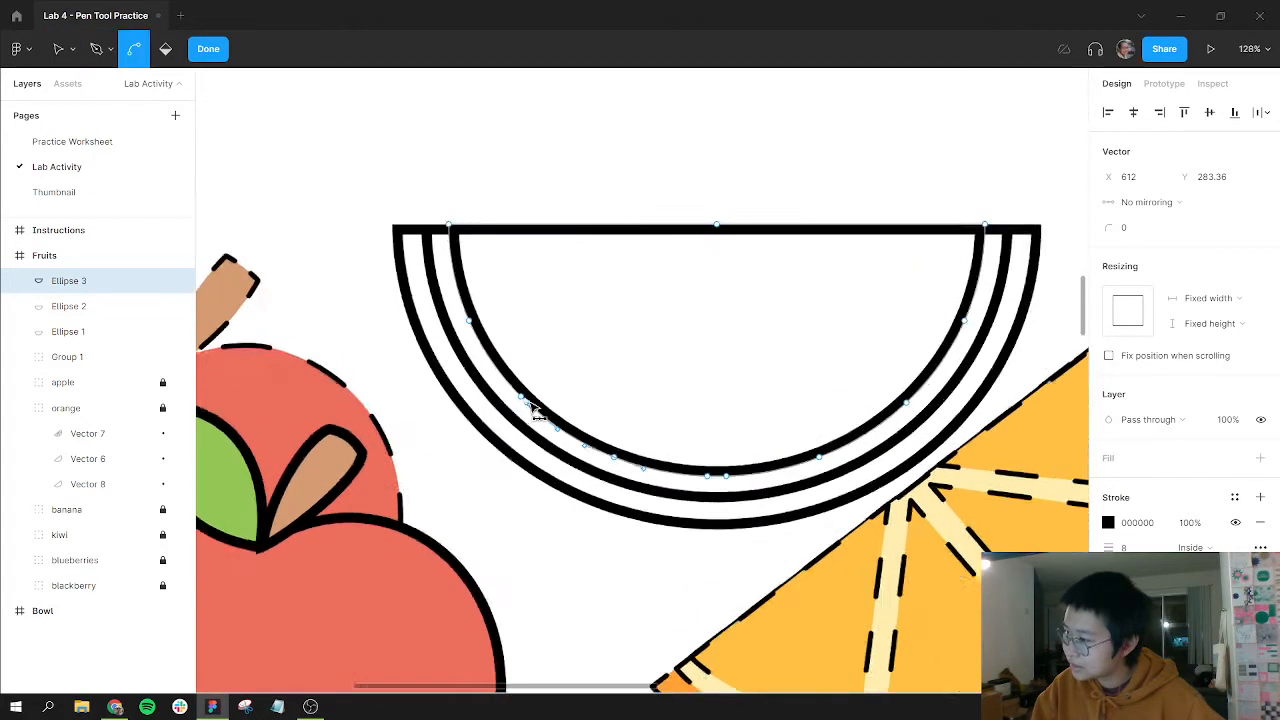
{"action": "scroll", "coordinate": [531, 409], "scroll_direction": "up", "scroll_amount": 10}
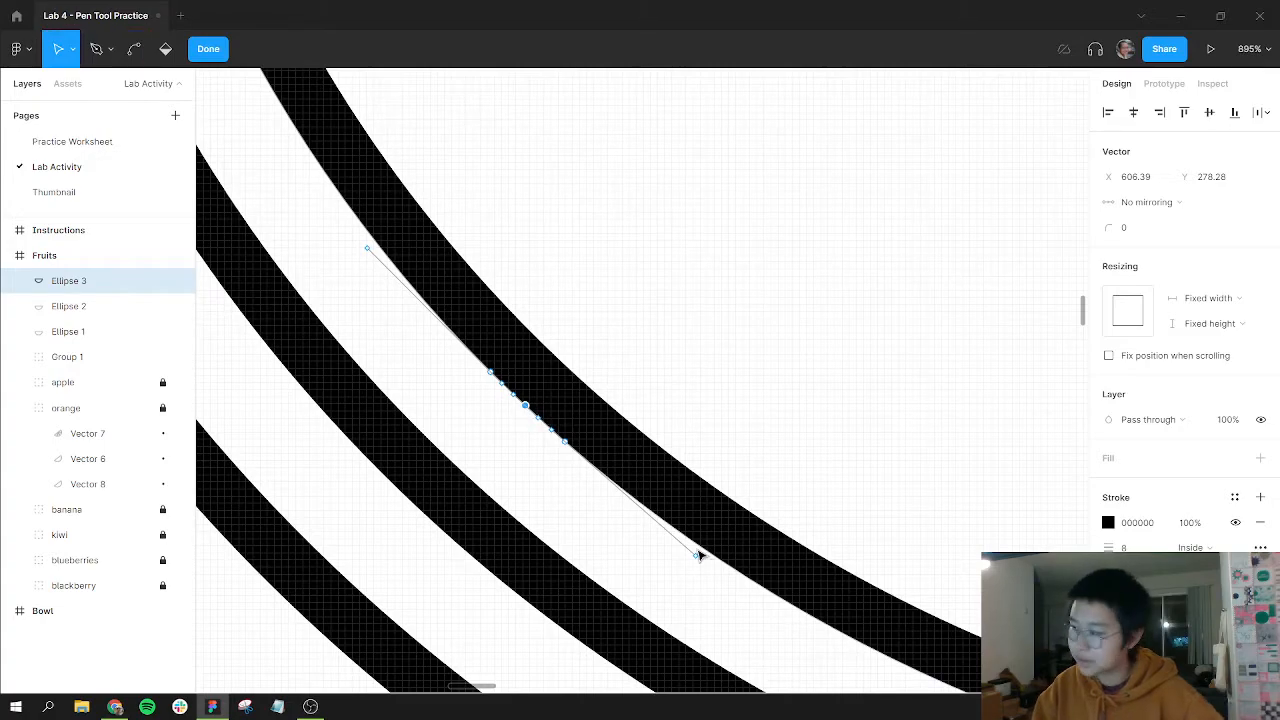
{"action": "key", "text": "Delete"}
{"action": "scroll", "coordinate": [520, 411], "scroll_direction": "down", "scroll_amount": 5}
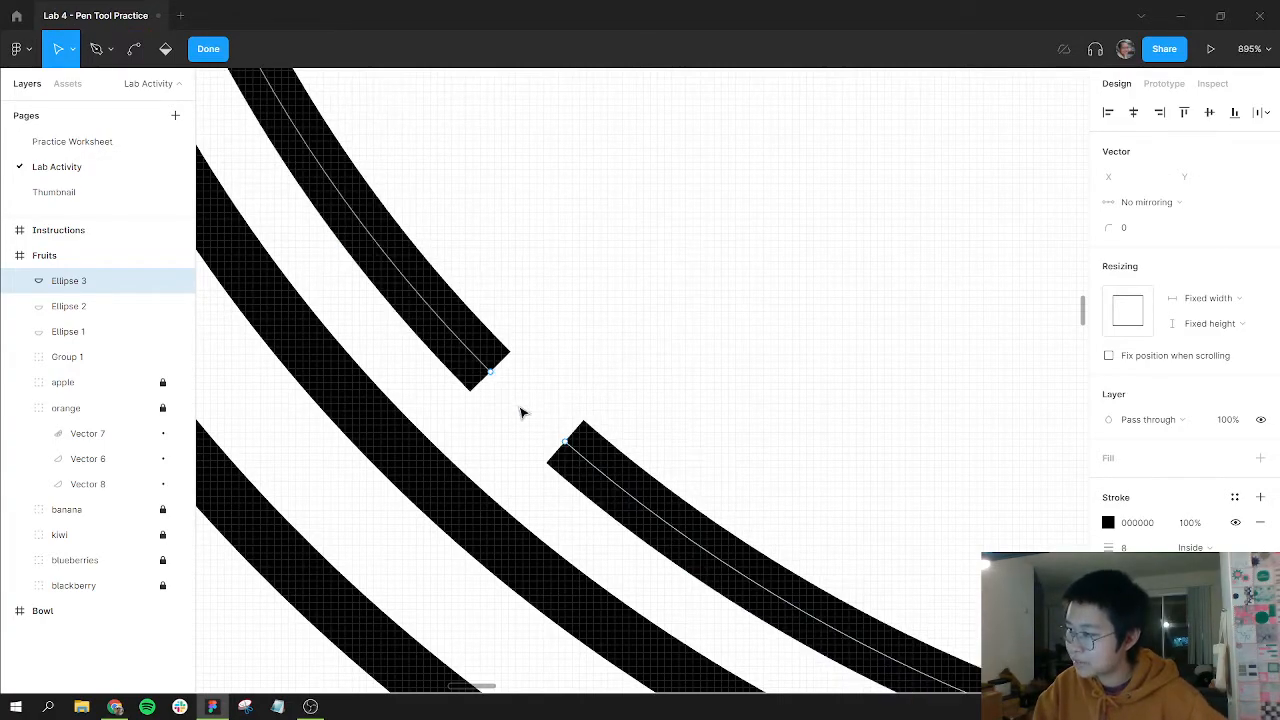
Delete the short segment between the two anchor points at the inner arc's bottom centre to open a gap.
{"action": "scroll", "coordinate": [735, 417], "scroll_direction": "down", "scroll_amount": 6}
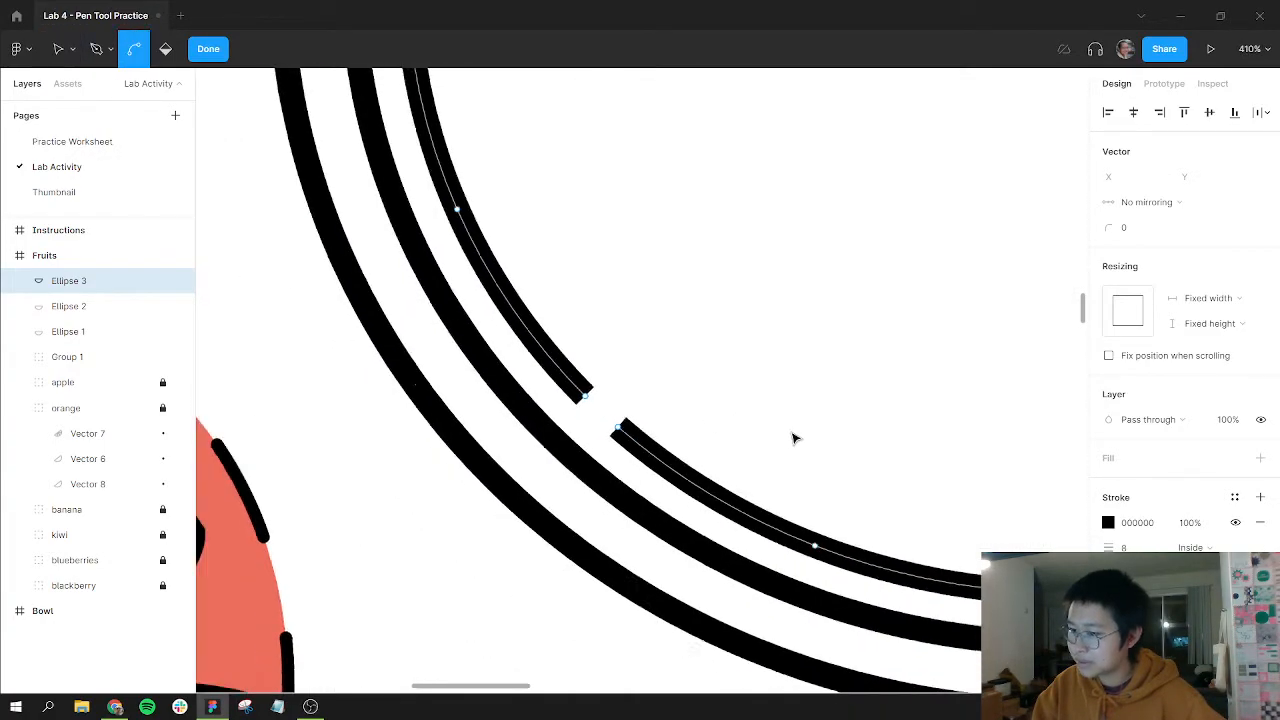
{"action": "scroll", "coordinate": [783, 490], "scroll_direction": "up", "scroll_amount": 2}
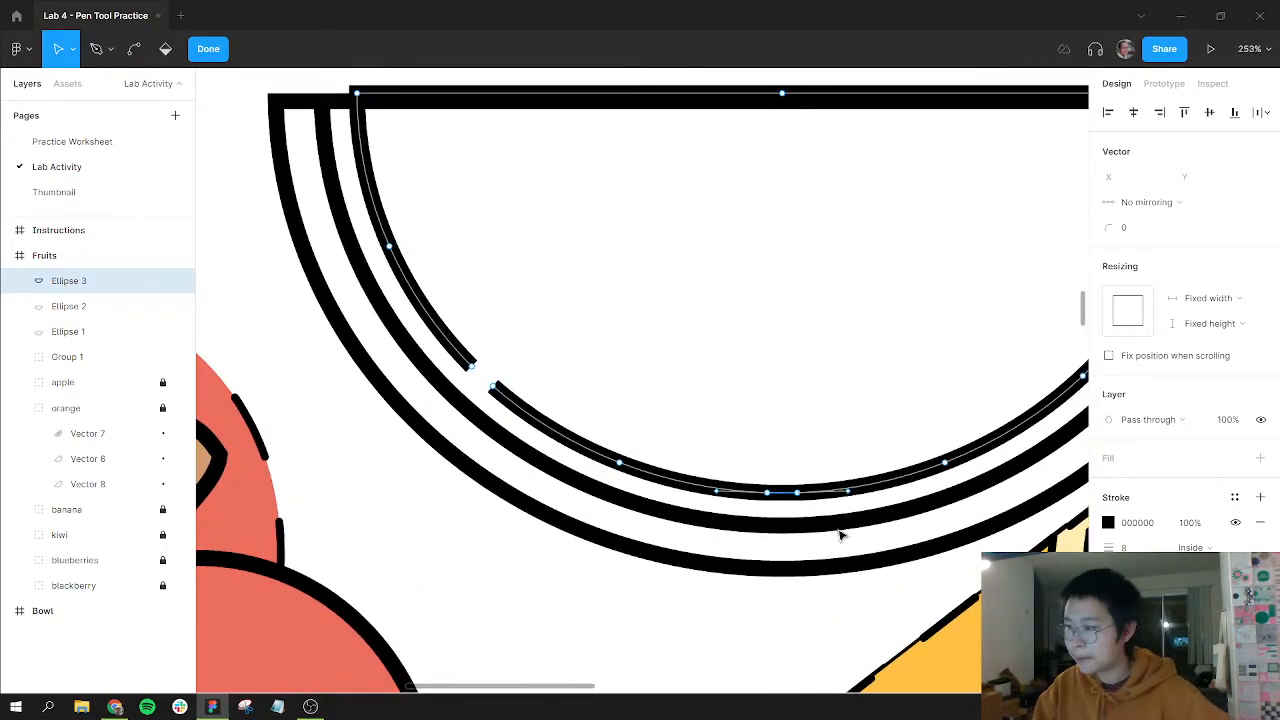
{"action": "key", "text": "Delete"}
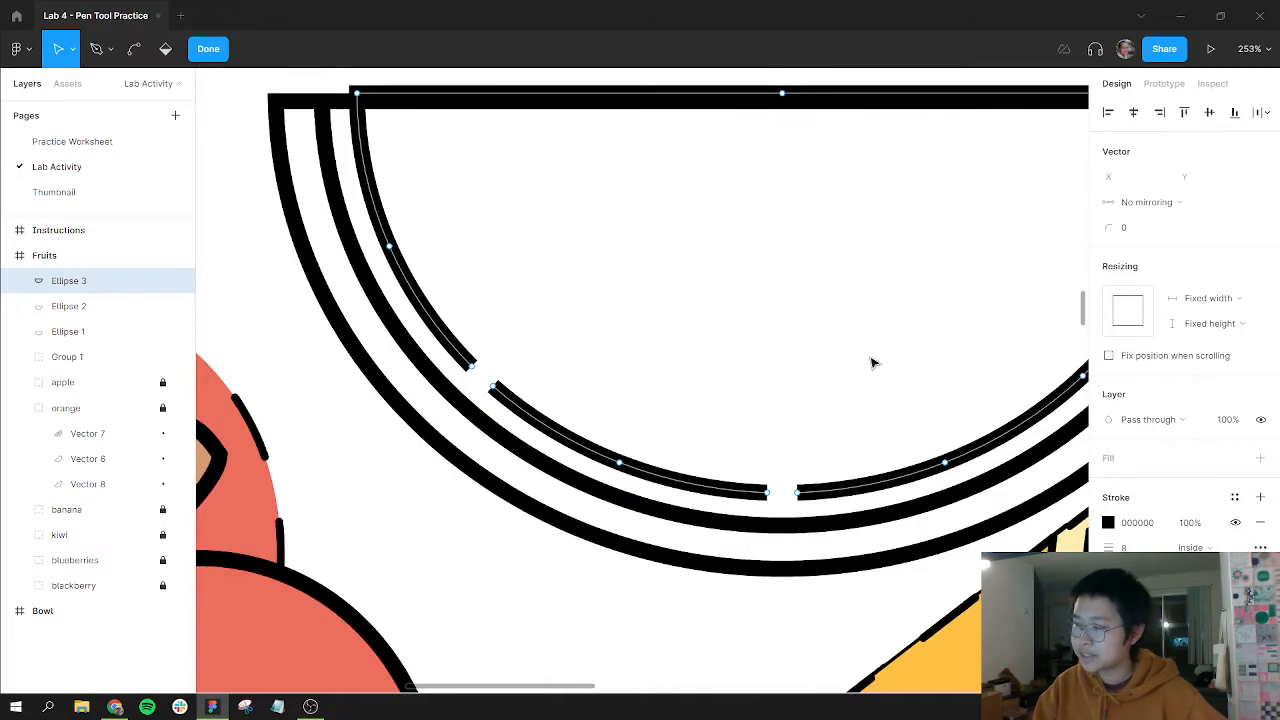
Add an anchor point on each side of the inner arc's lower-right anchor and delete that anchor to open a gap.
{"action": "scroll", "coordinate": [849, 400], "scroll_direction": "up", "scroll_amount": 2}
{"action": "scroll", "coordinate": [849, 400], "scroll_direction": "right", "scroll_amount": 1}
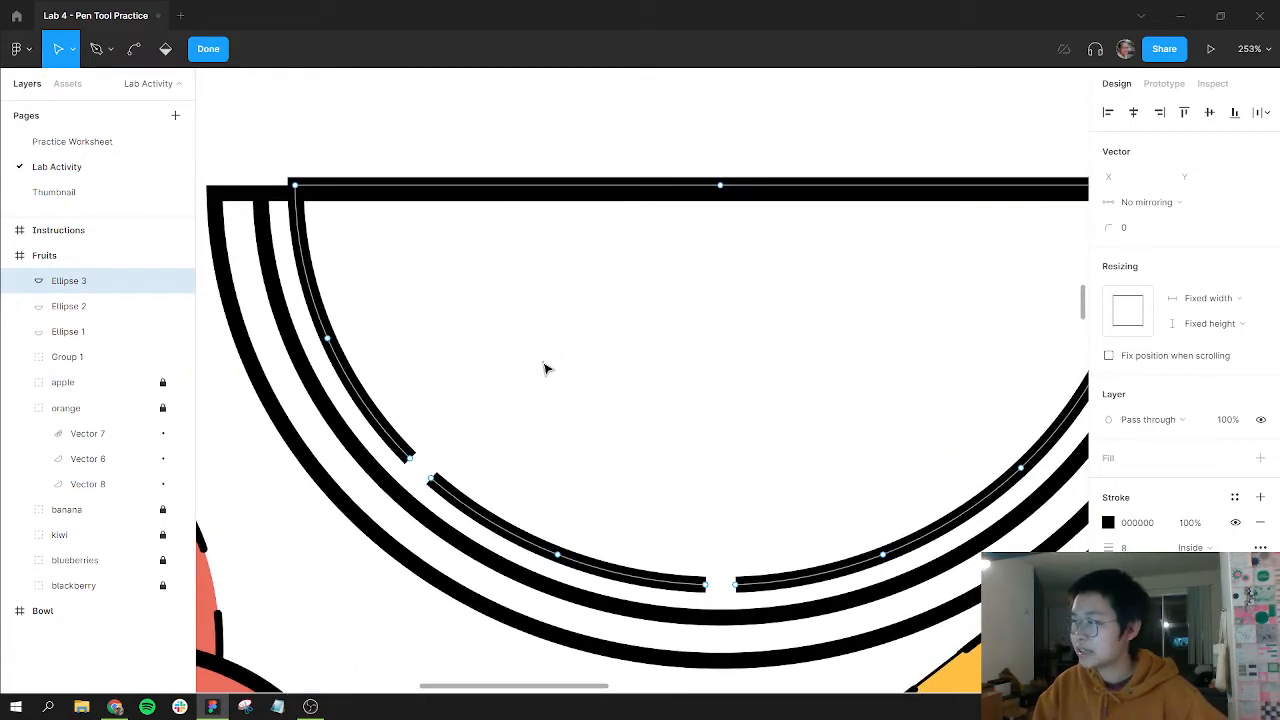
{"action": "left_click_drag", "start_coordinate": [878, 412], "coordinate": [674, 390]}
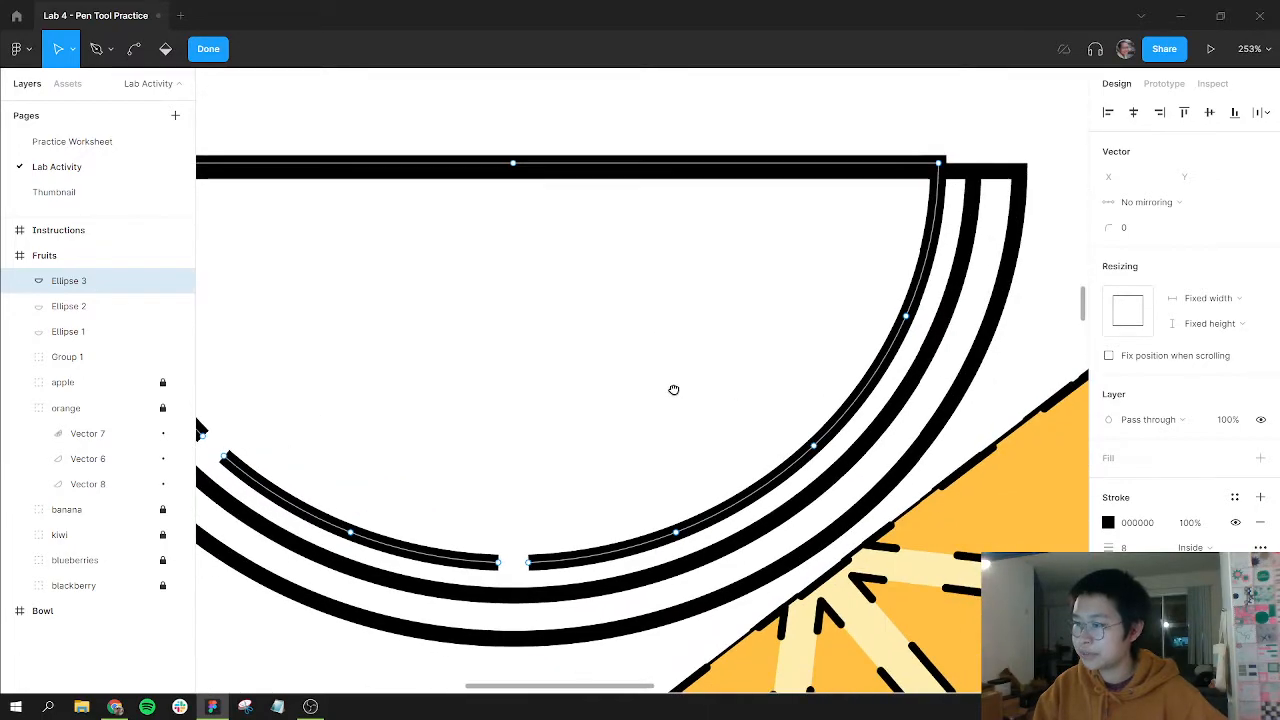
{"action": "key", "text": "p"}
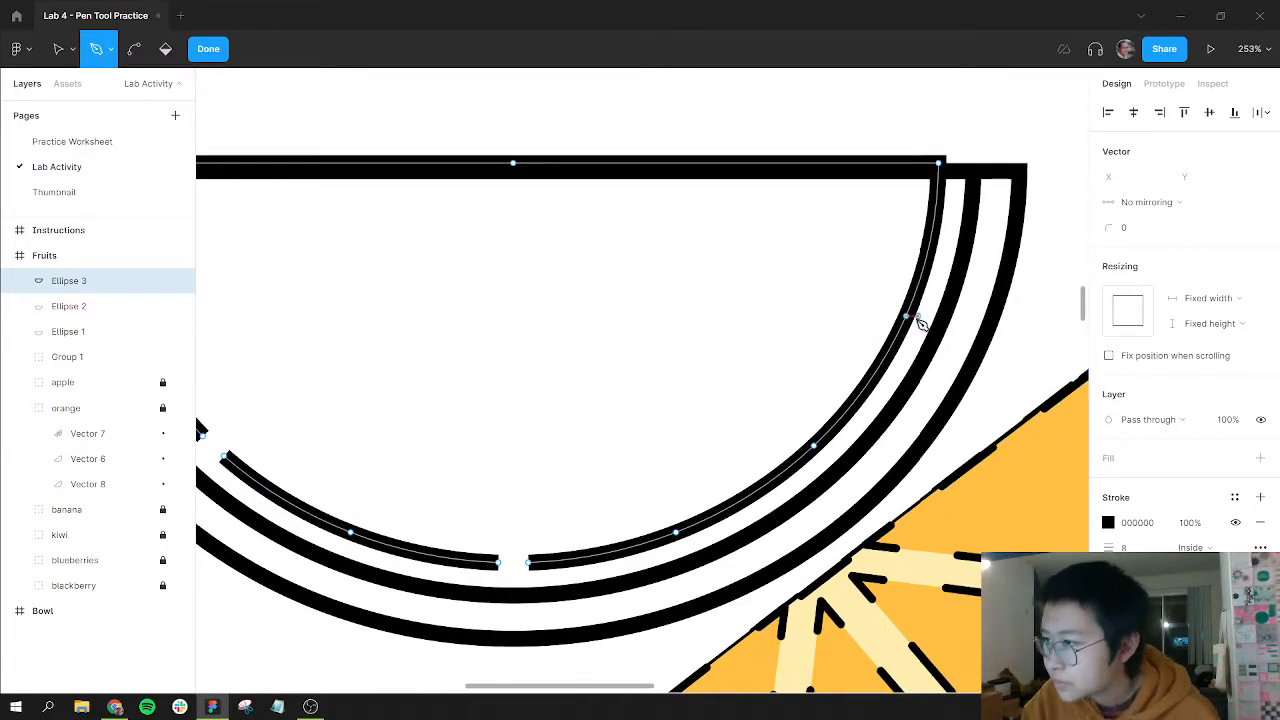
{"action": "left_click", "coordinate": [823, 436]}
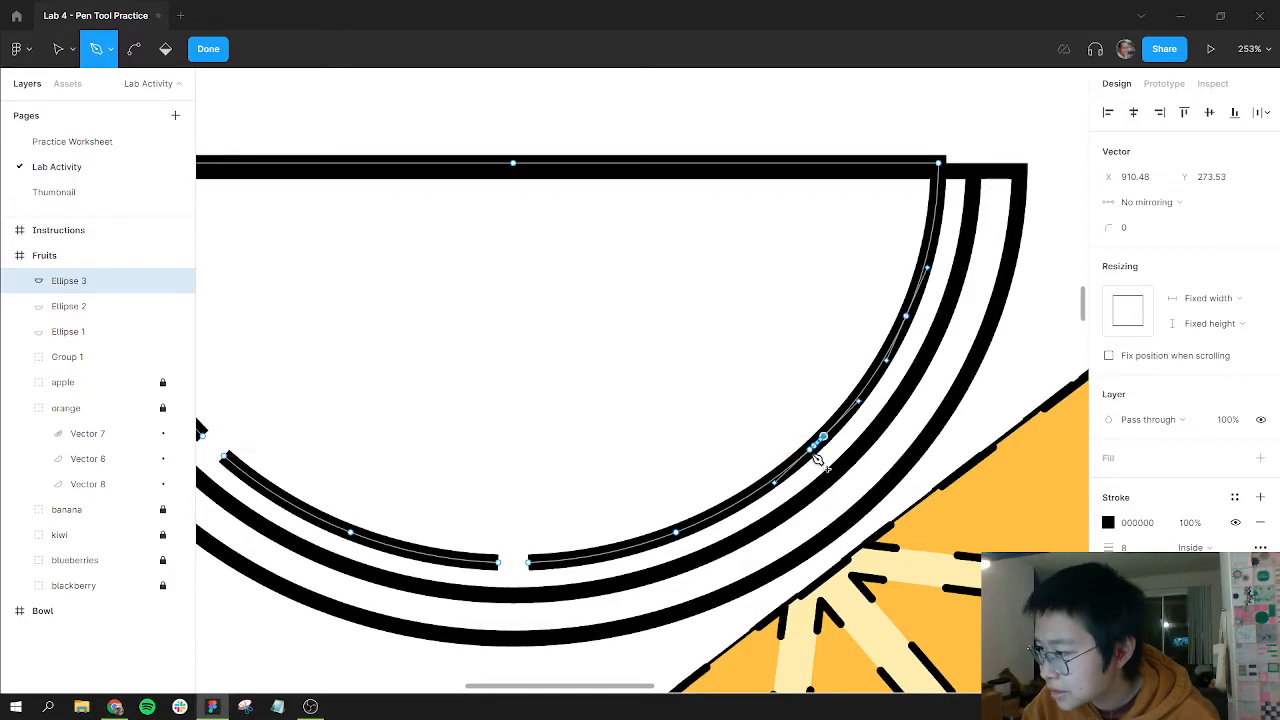
{"action": "key", "text": "Escape"}
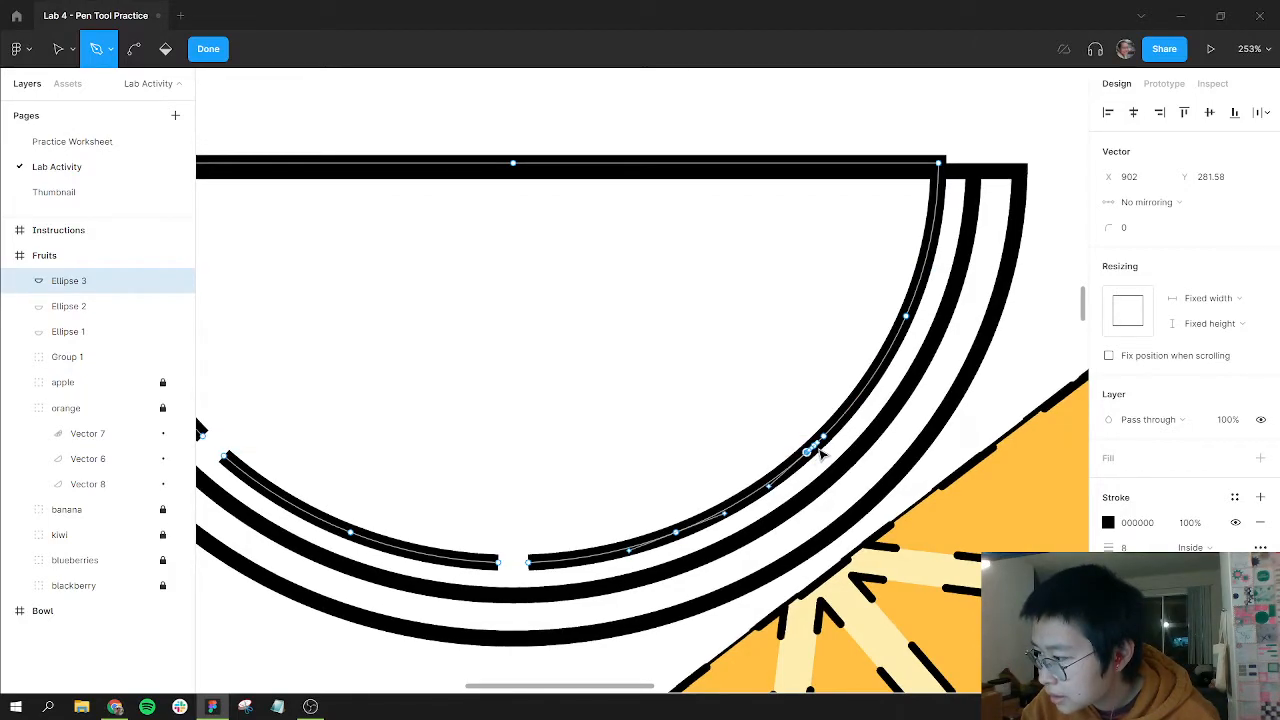
{"action": "key", "text": "v"}
{"action": "left_click", "coordinate": [815, 446]}
{"action": "key", "text": "Delete"}
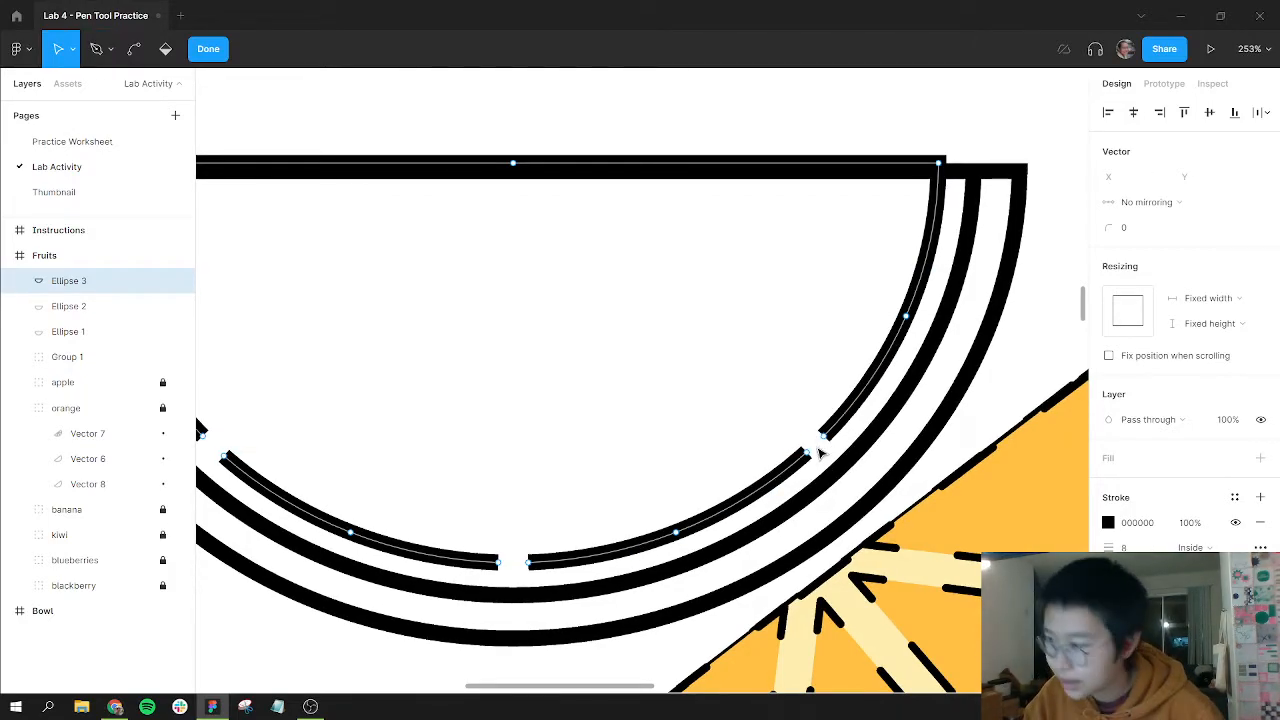
Set the innermost half ellipse's stroke alignment to Center and finish editing its vector path.
{"action": "scroll", "coordinate": [820, 453], "scroll_direction": "down", "scroll_amount": 3, "text": "ctrl"}
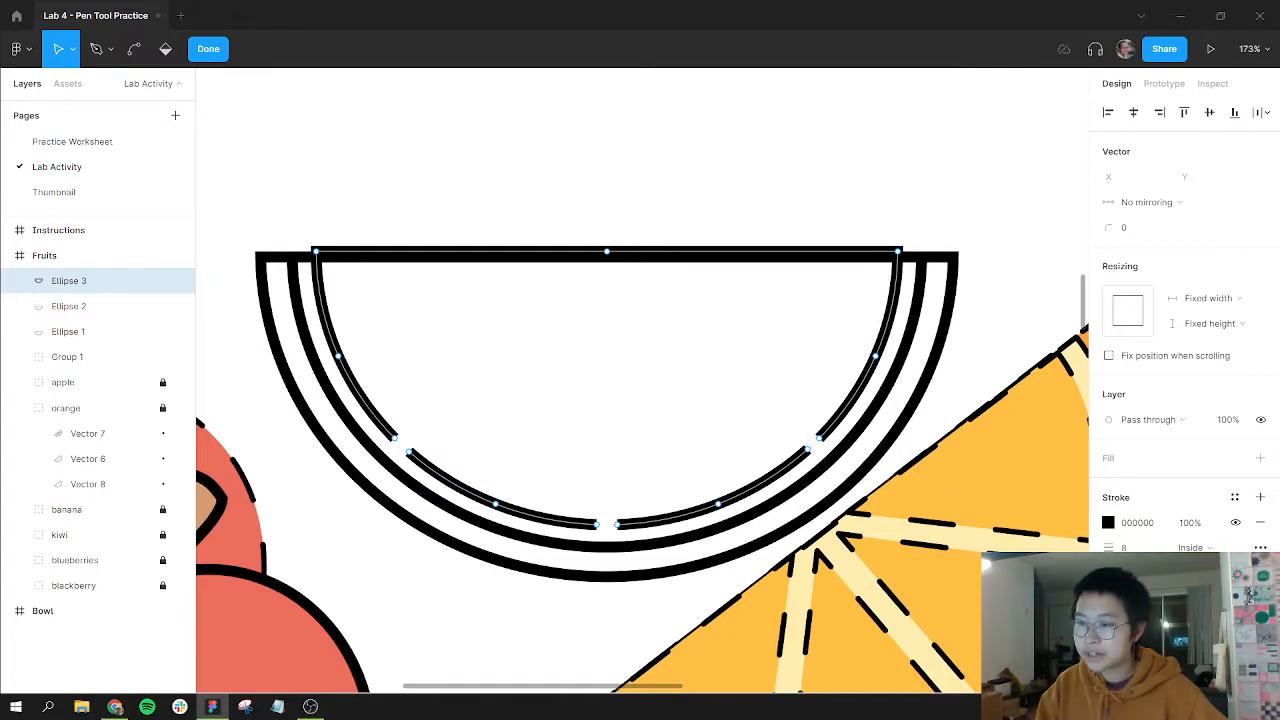
{"action": "left_click", "coordinate": [1210, 548]}
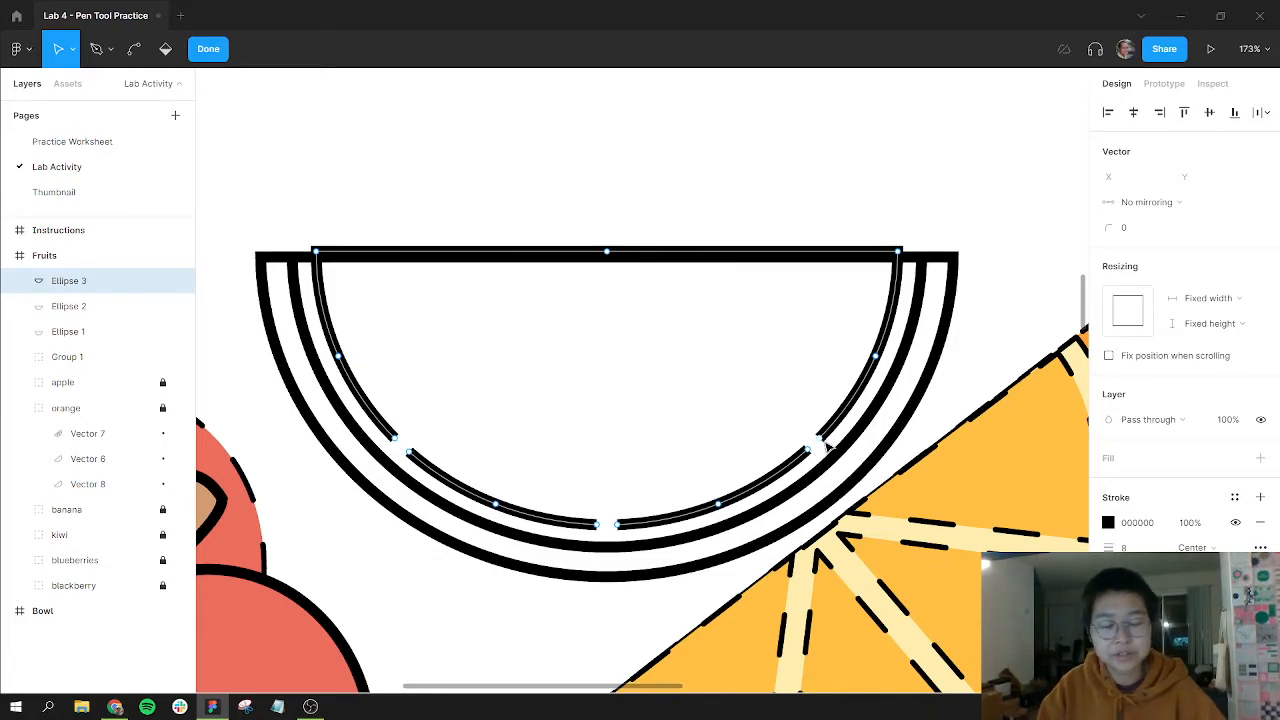
{"action": "key", "text": "Escape"}
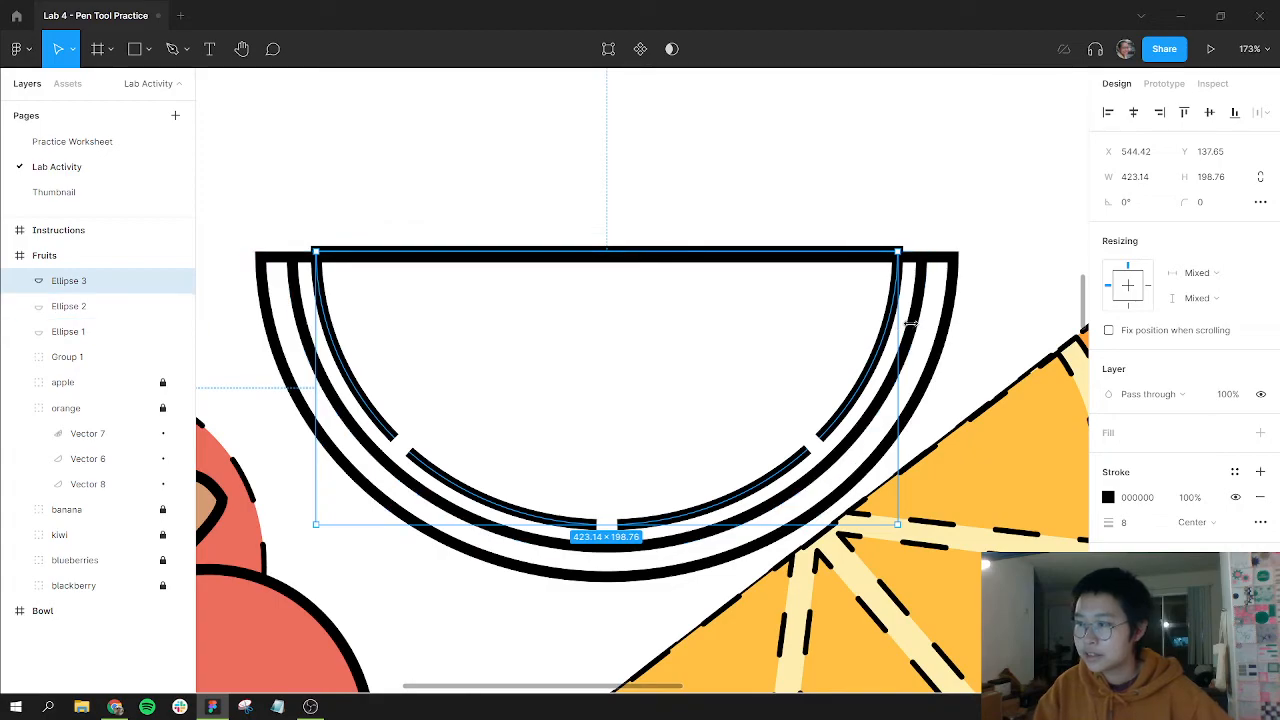
Set the stroke alignment of the middle and outer half ellipses to Center.
{"action": "left_click", "coordinate": [918, 322]}
{"action": "left_click", "coordinate": [955, 314], "text": "shift"}
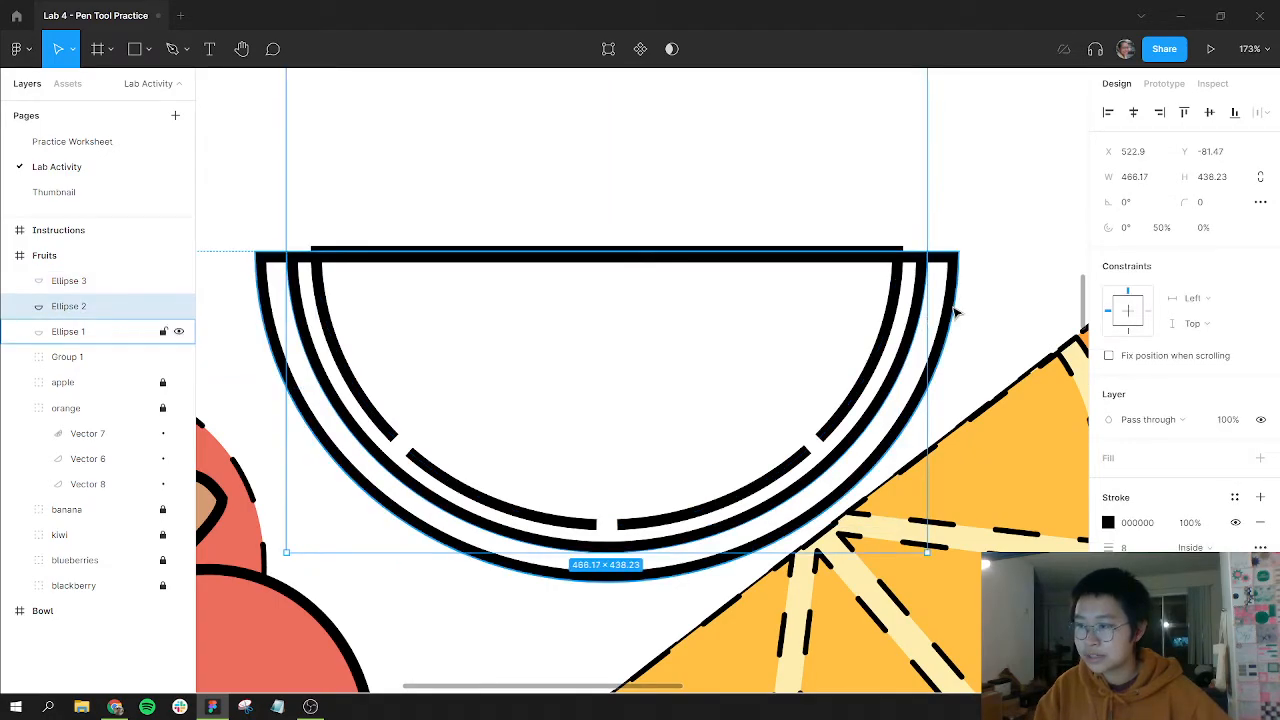
{"action": "left_click", "coordinate": [1189, 548]}
{"action": "left_click", "coordinate": [1212, 529]}
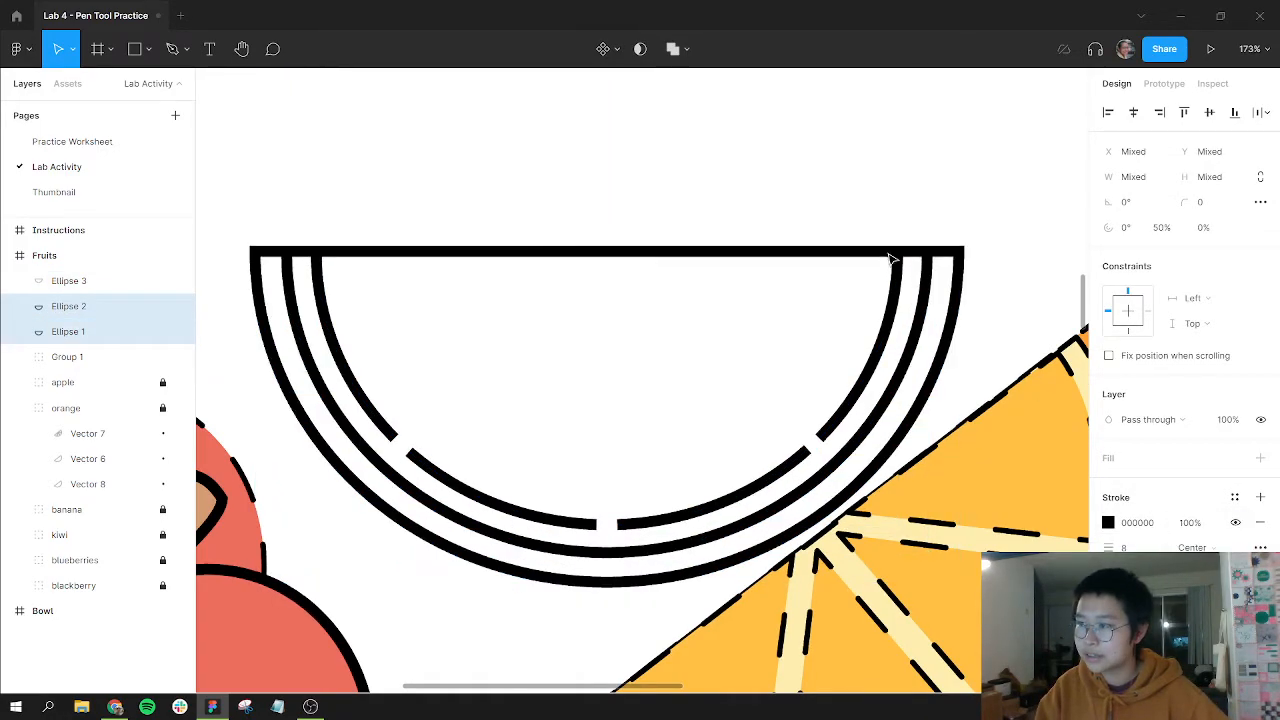
{"action": "left_click", "coordinate": [969, 200]}
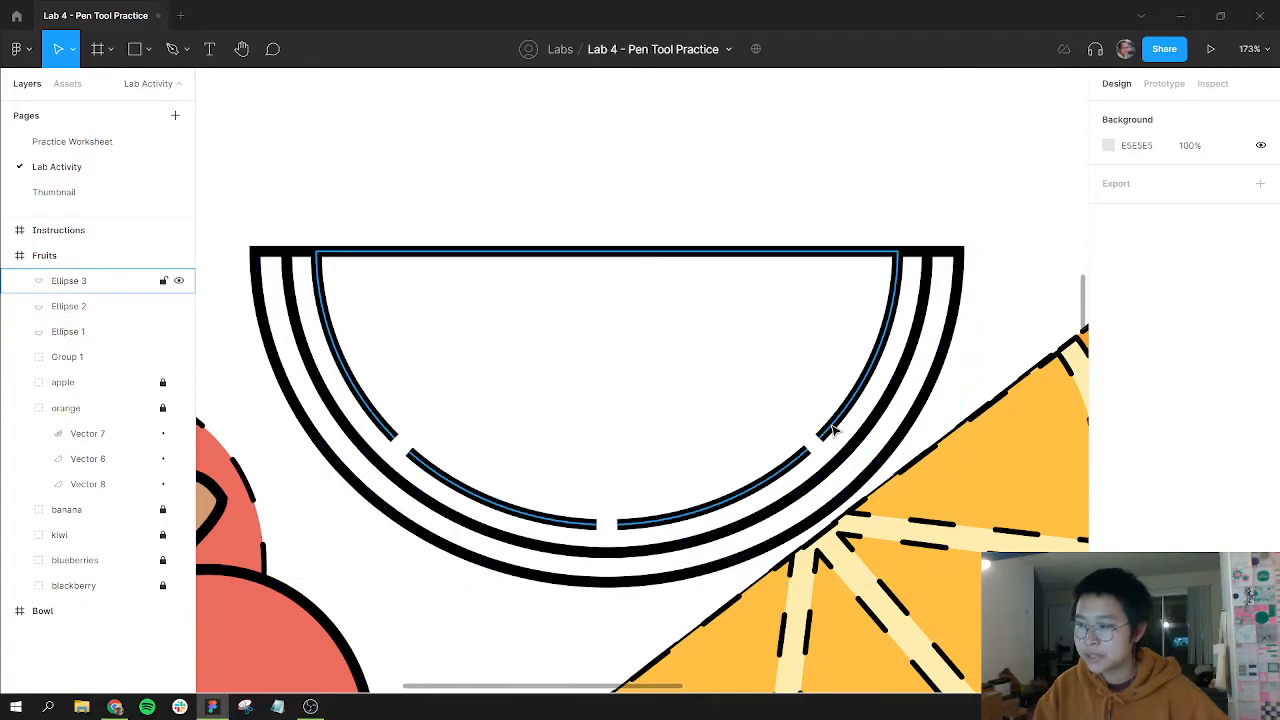
{"action": "left_click", "coordinate": [833, 430]}
{"action": "left_click", "coordinate": [830, 189]}
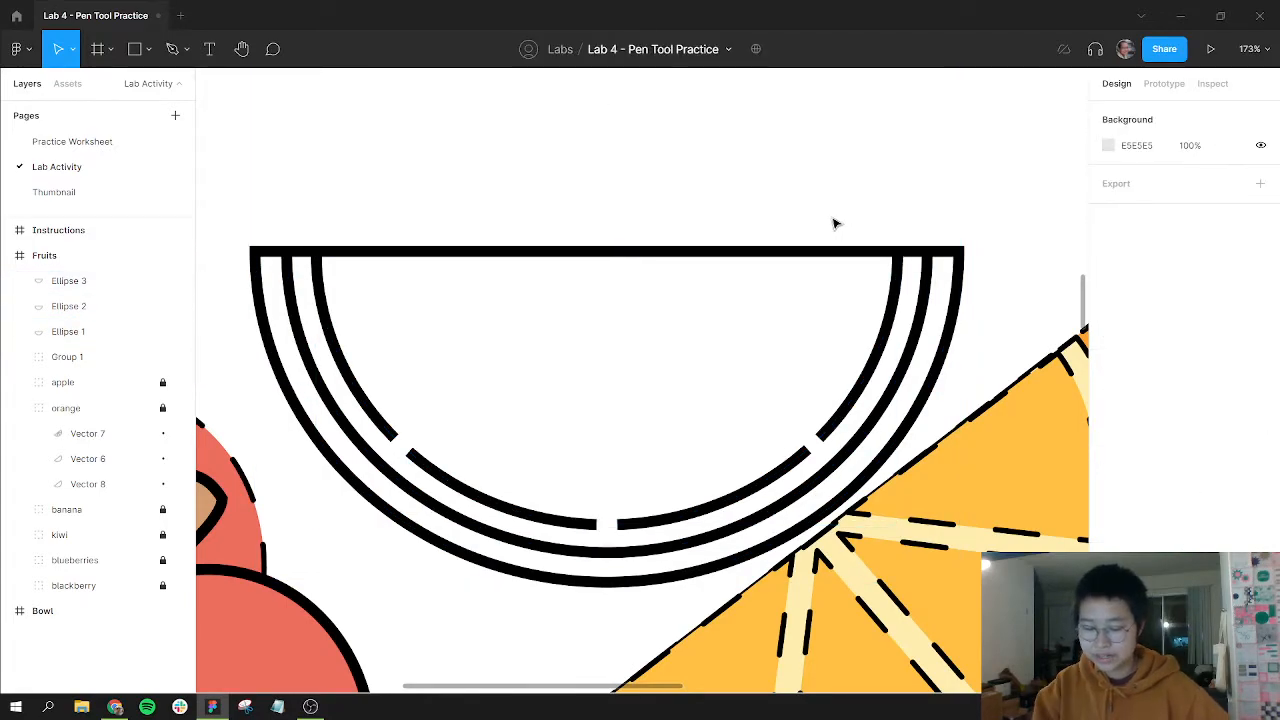
Draw a small closed four-sided shape with the Pen tool in the empty space above the half ellipses.
{"action": "key", "text": "p"}
{"action": "left_click", "coordinate": [528, 149]}
{"action": "left_click", "coordinate": [640, 131]}
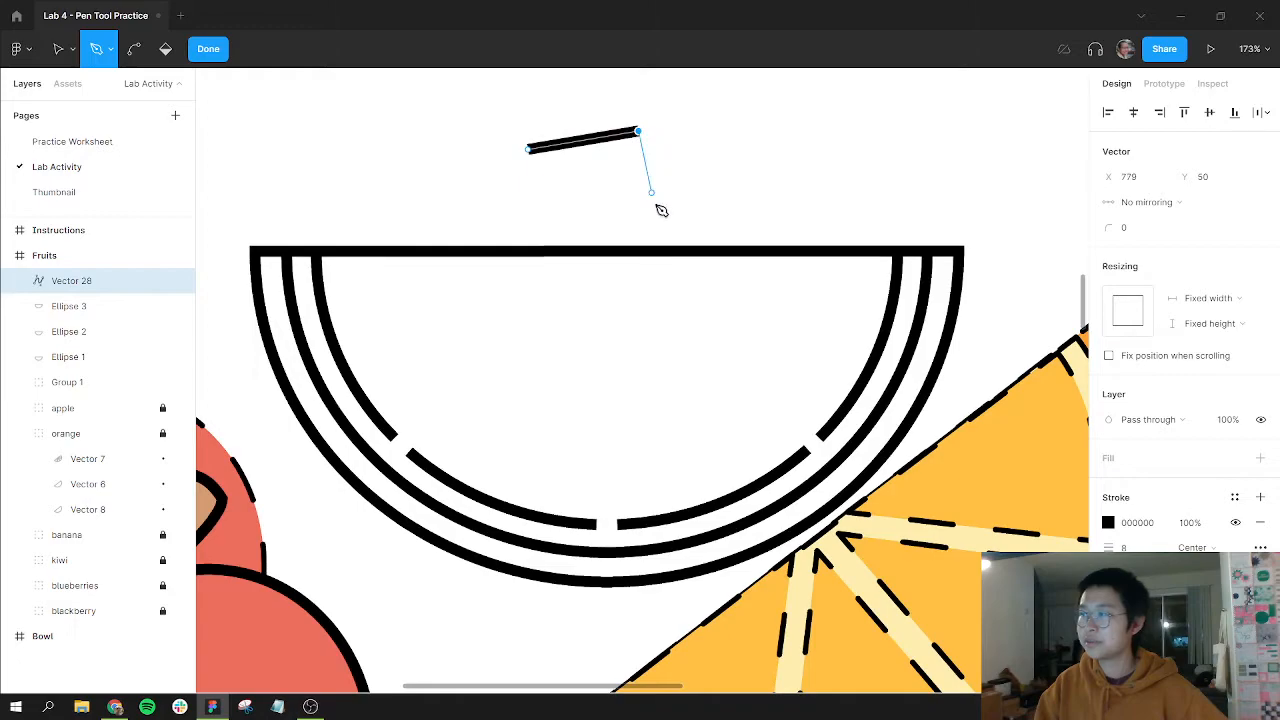
{"action": "left_click", "coordinate": [657, 205]}
{"action": "left_click", "coordinate": [553, 211]}
{"action": "left_click", "coordinate": [529, 149]}
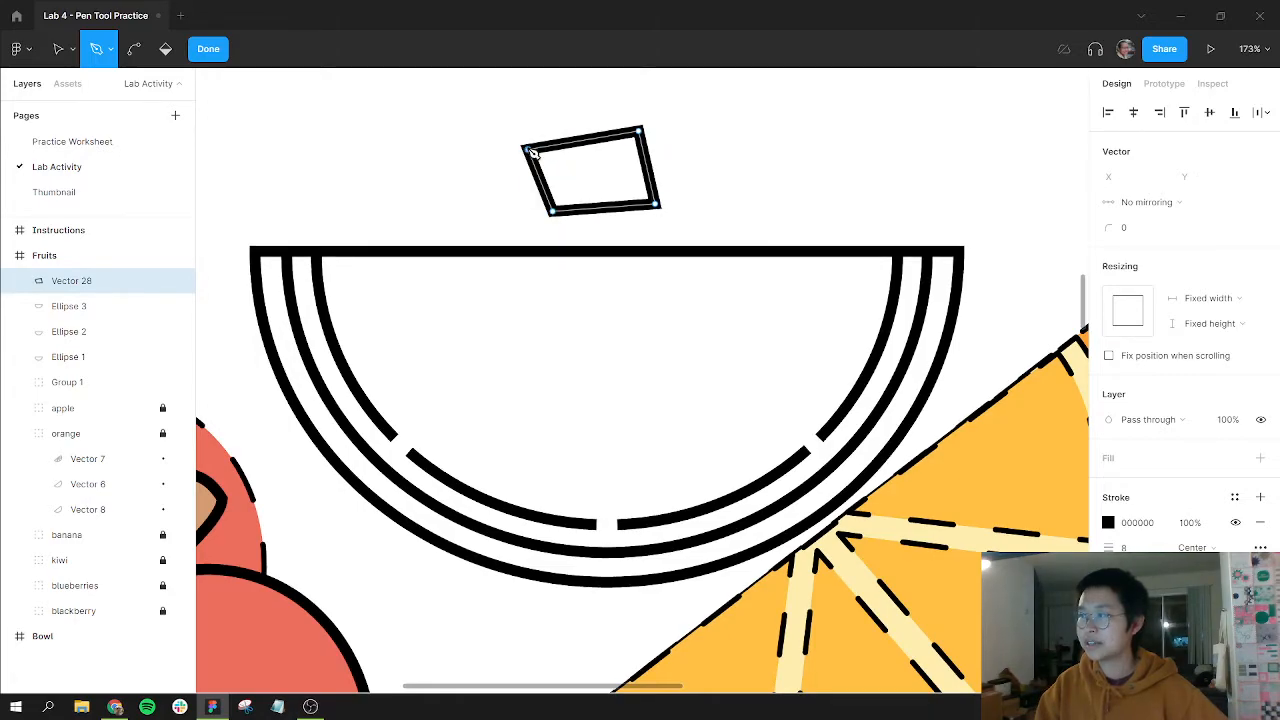
Undo the small shape's closing side, set the open path's stroke alignment to Inside and close the path again.
{"action": "key", "text": "ctrl+z"}
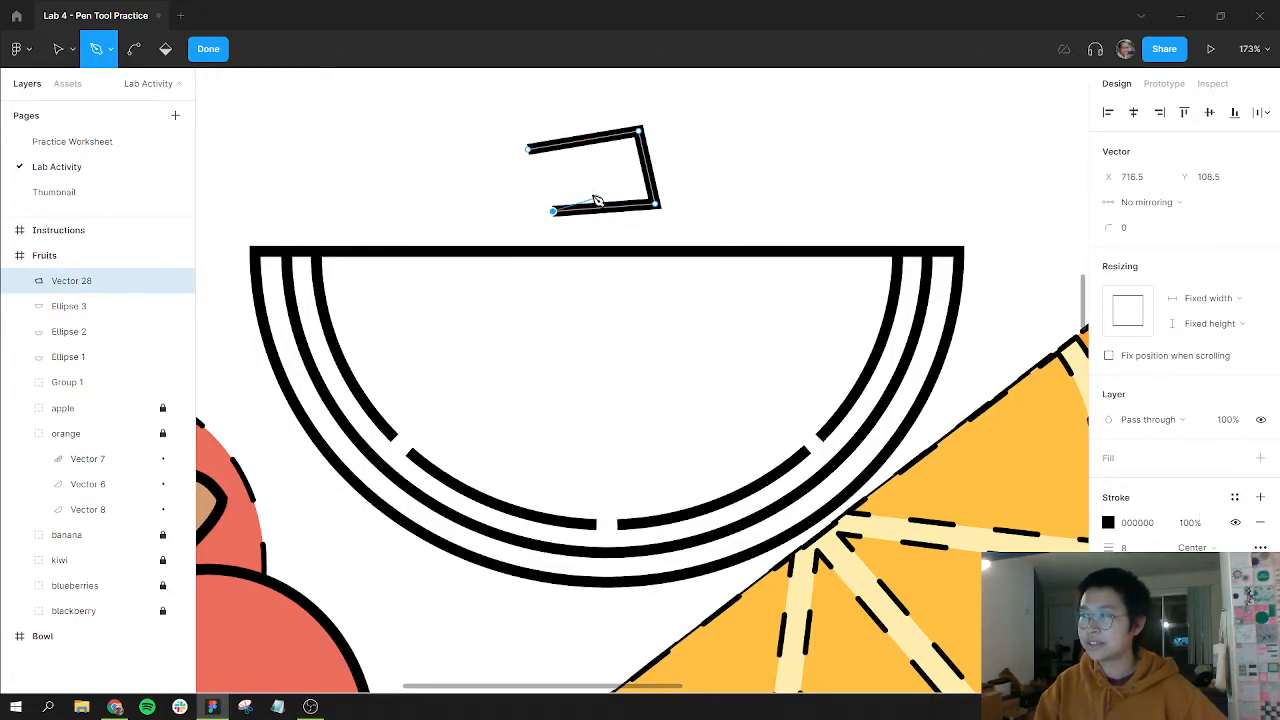
{"action": "key", "text": "Escape"}
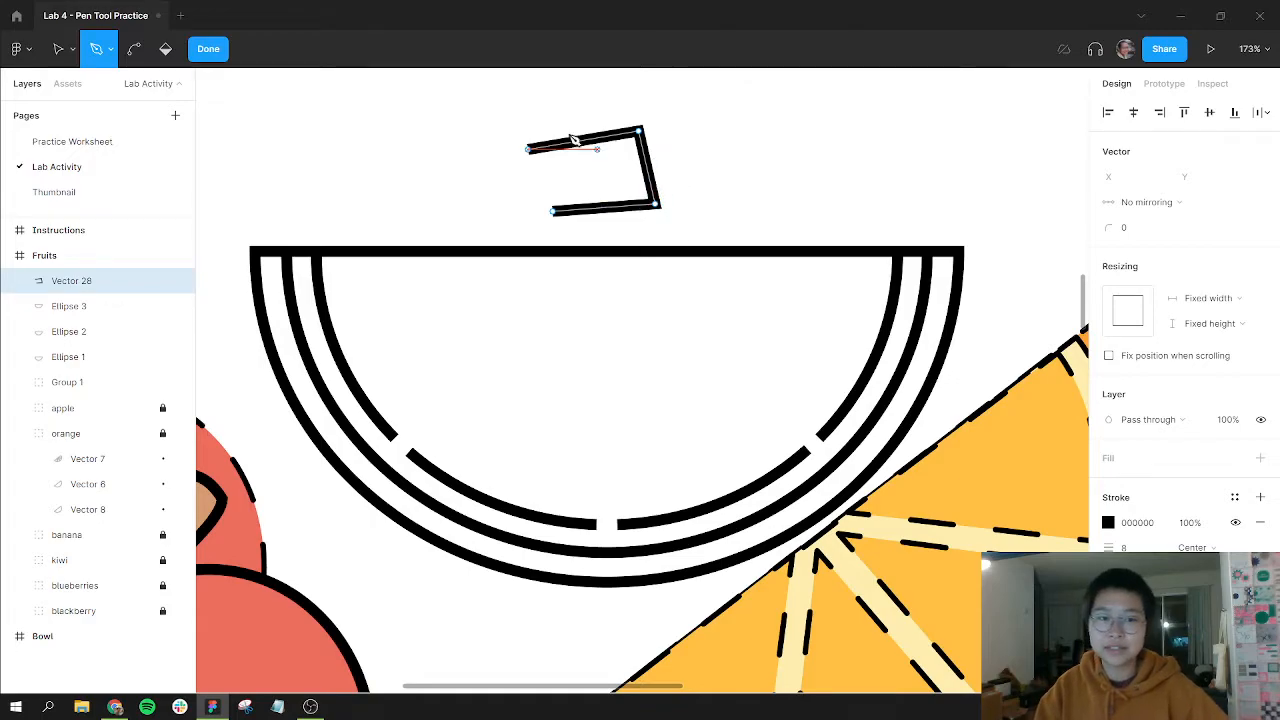
{"action": "left_click", "coordinate": [1208, 548]}
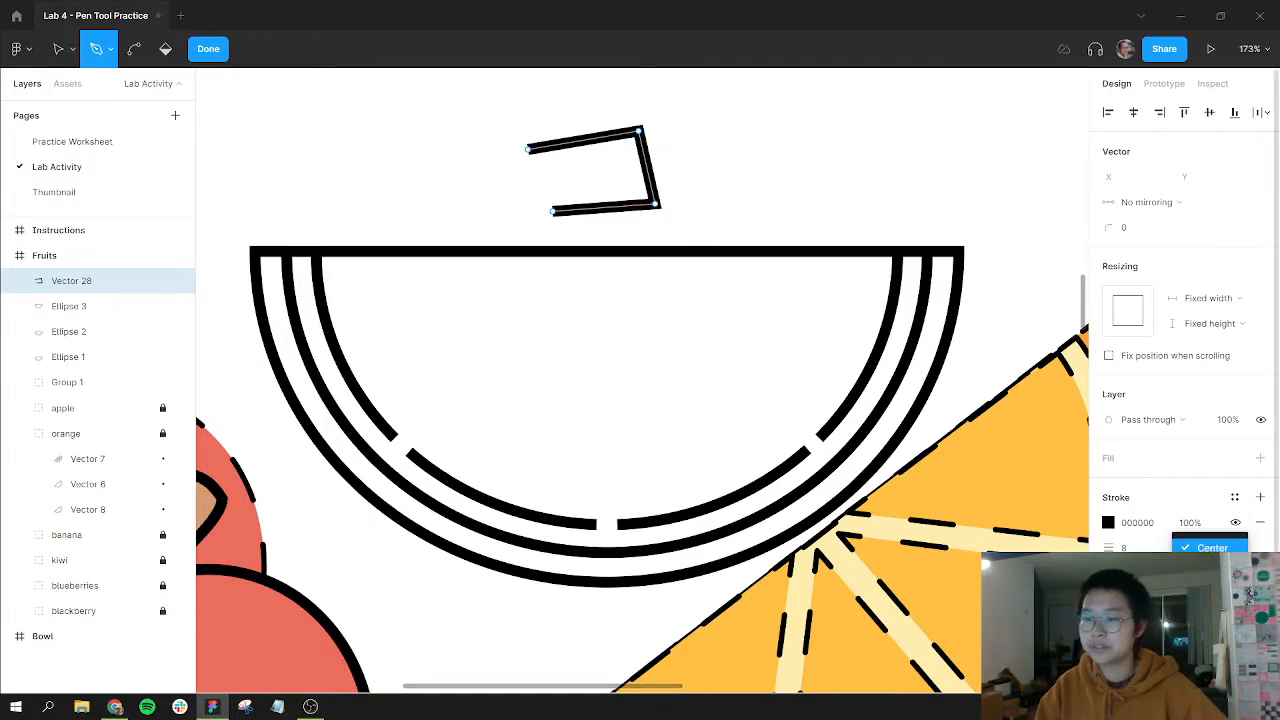
{"action": "left_click", "coordinate": [1206, 567]}
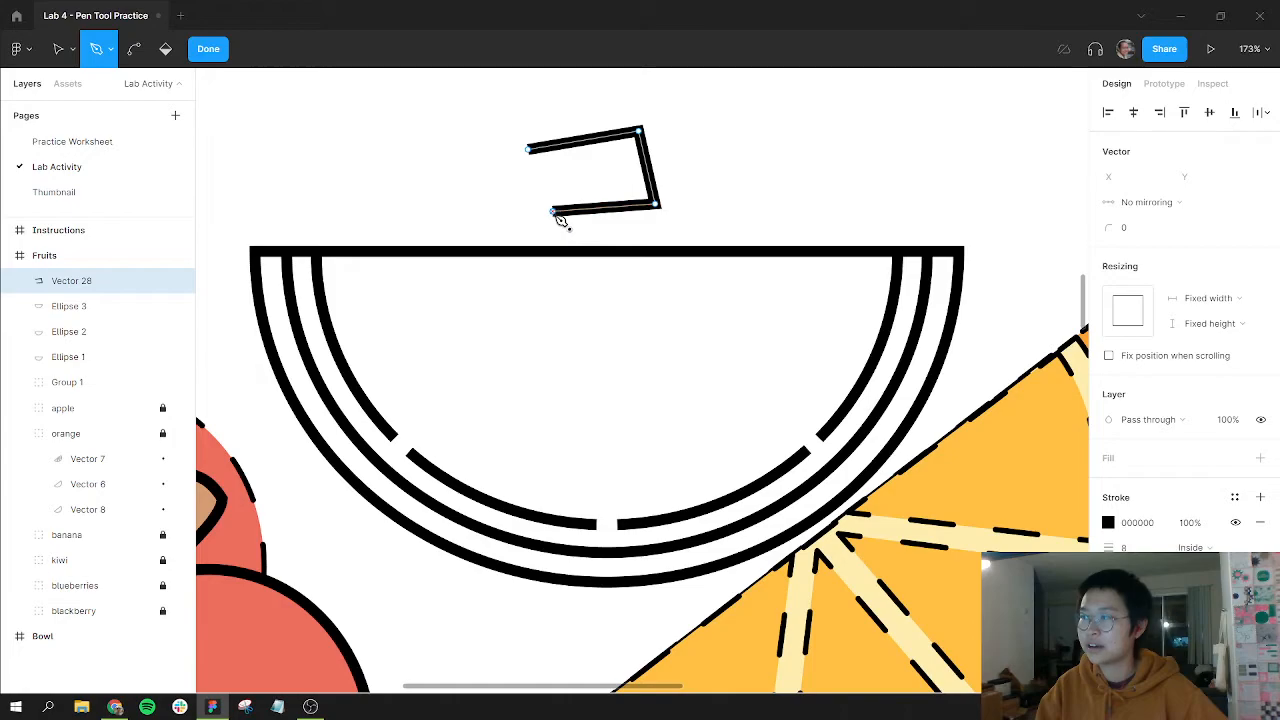
{"action": "left_click", "coordinate": [553, 211]}
{"action": "left_click", "coordinate": [527, 149]}
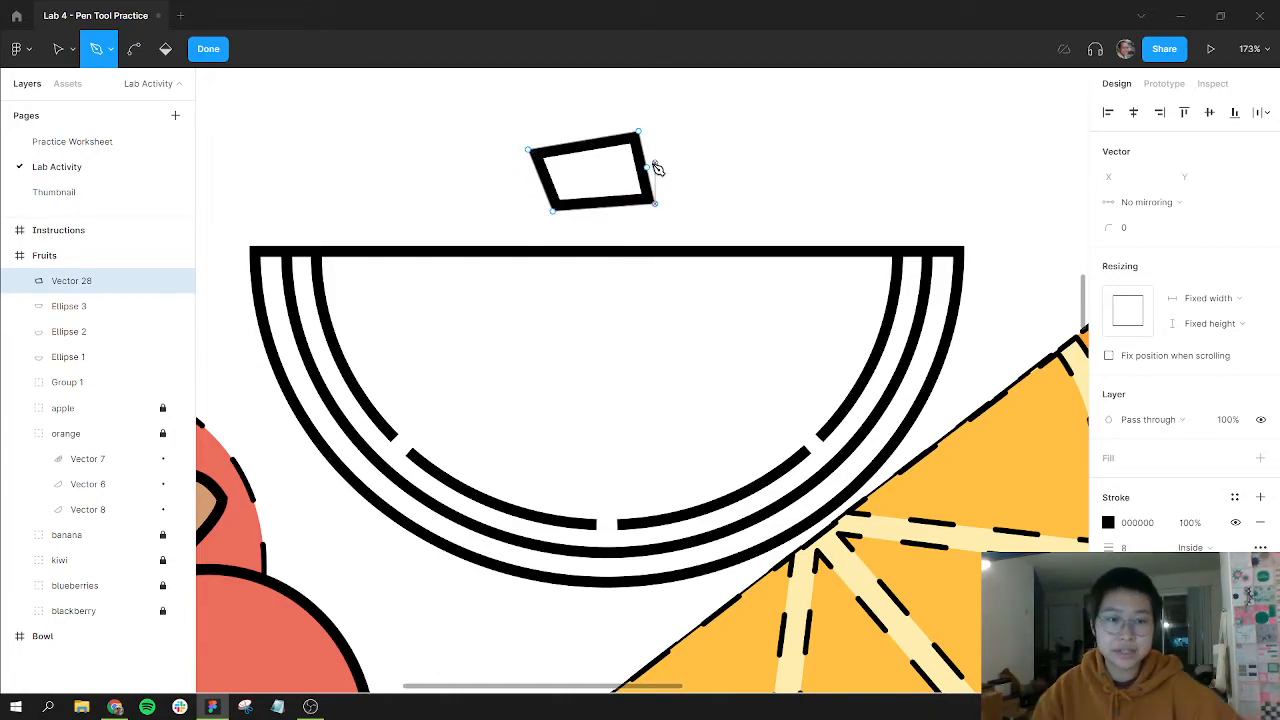
Remove the left side of the small four-sided shape and discard the whole shape.
{"action": "key", "text": "v"}
{"action": "left_click", "coordinate": [547, 188]}
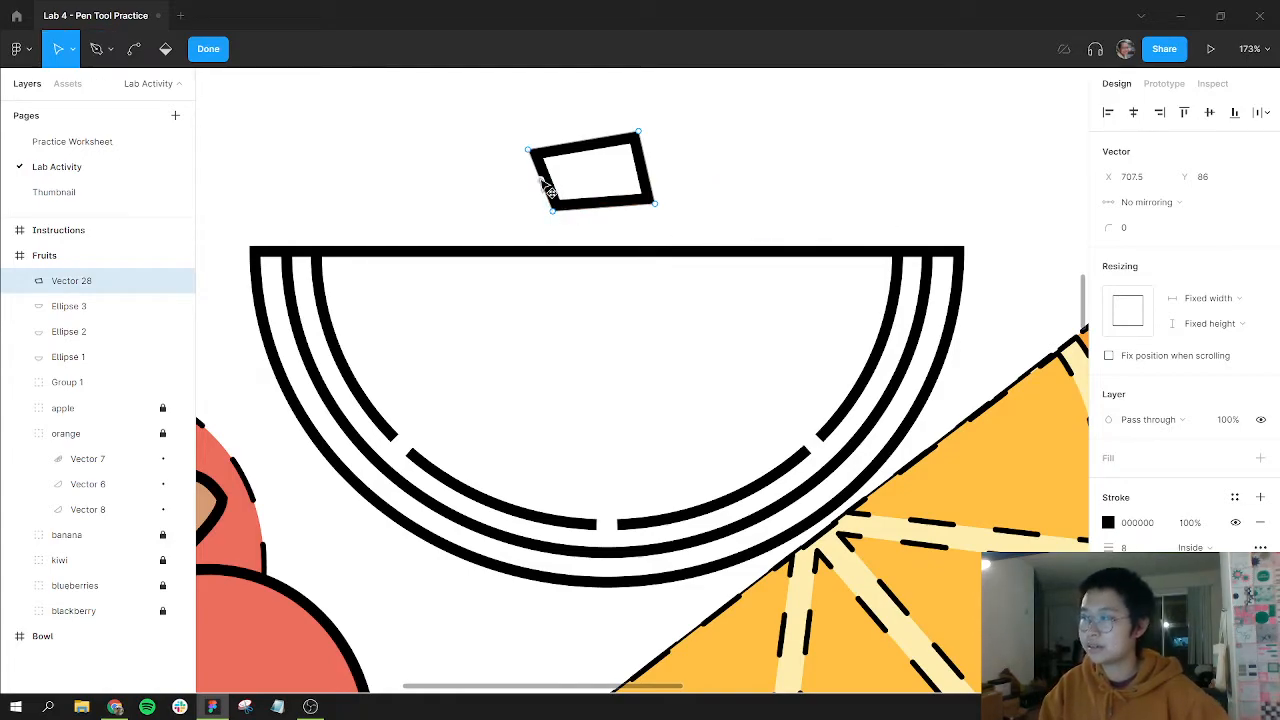
{"action": "key", "text": "Delete"}
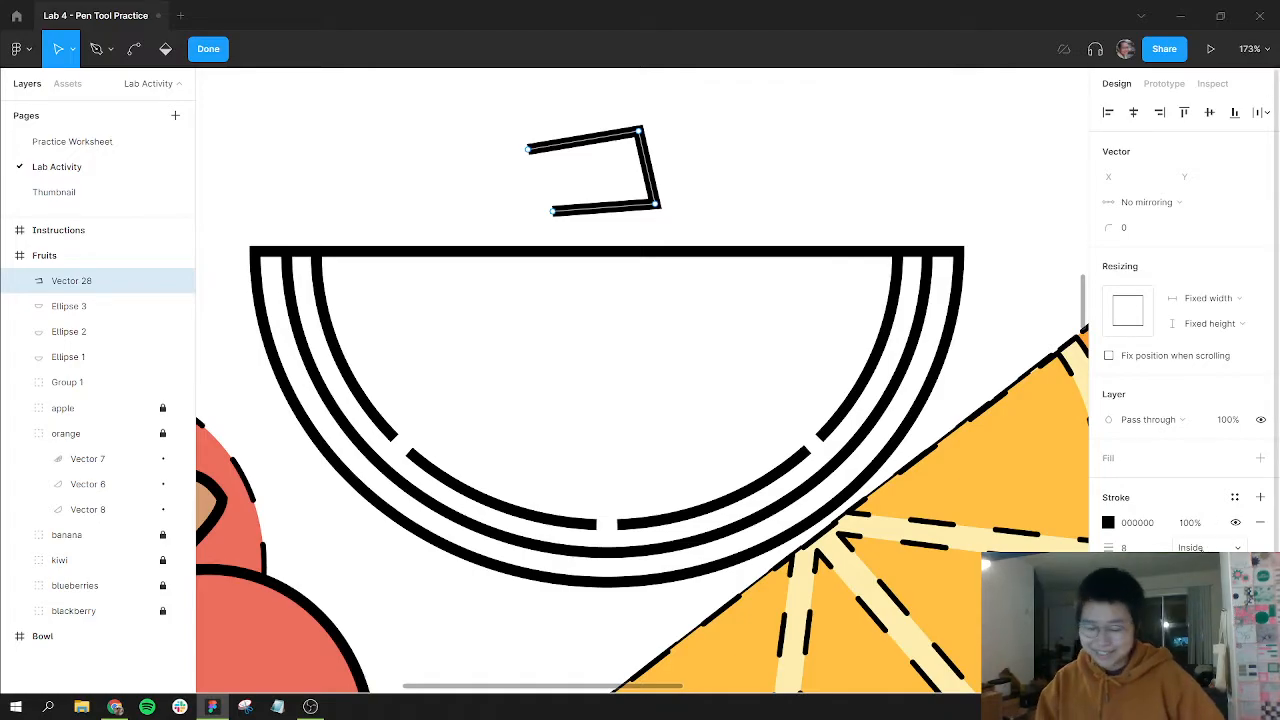
{"action": "key", "text": "p"}
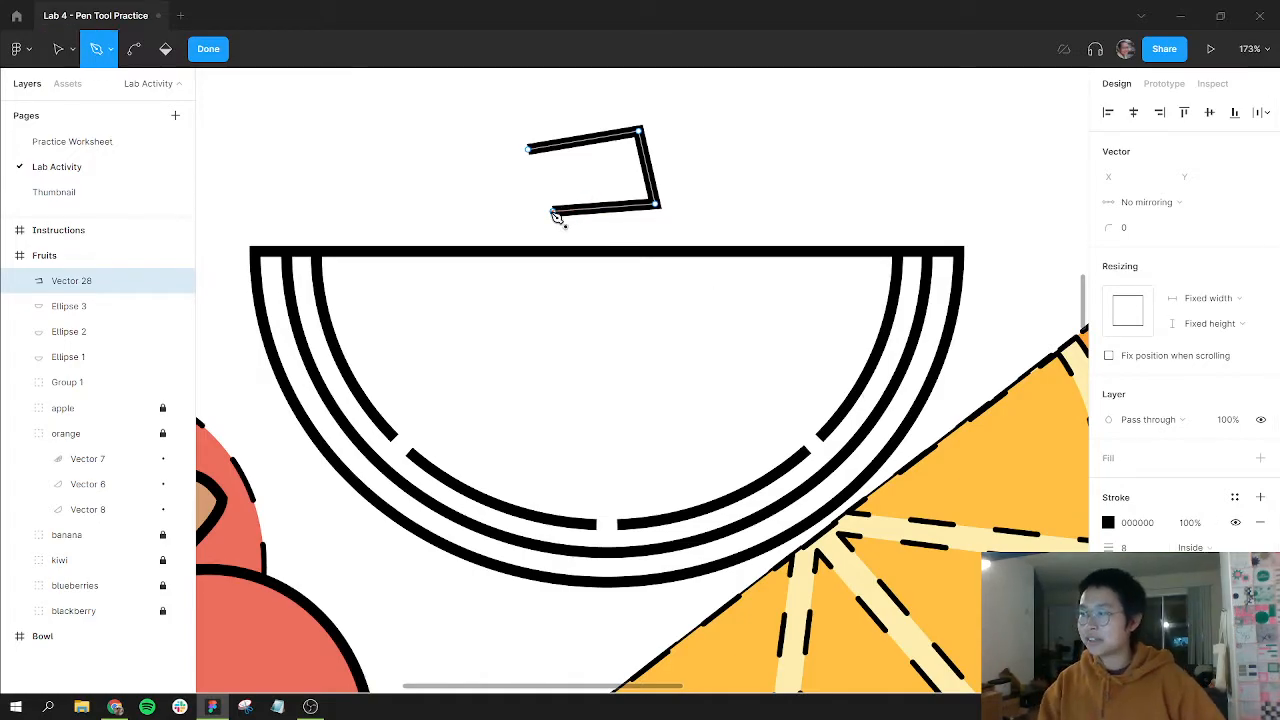
{"action": "key", "text": "Escape"}
{"action": "key", "text": "Delete"}
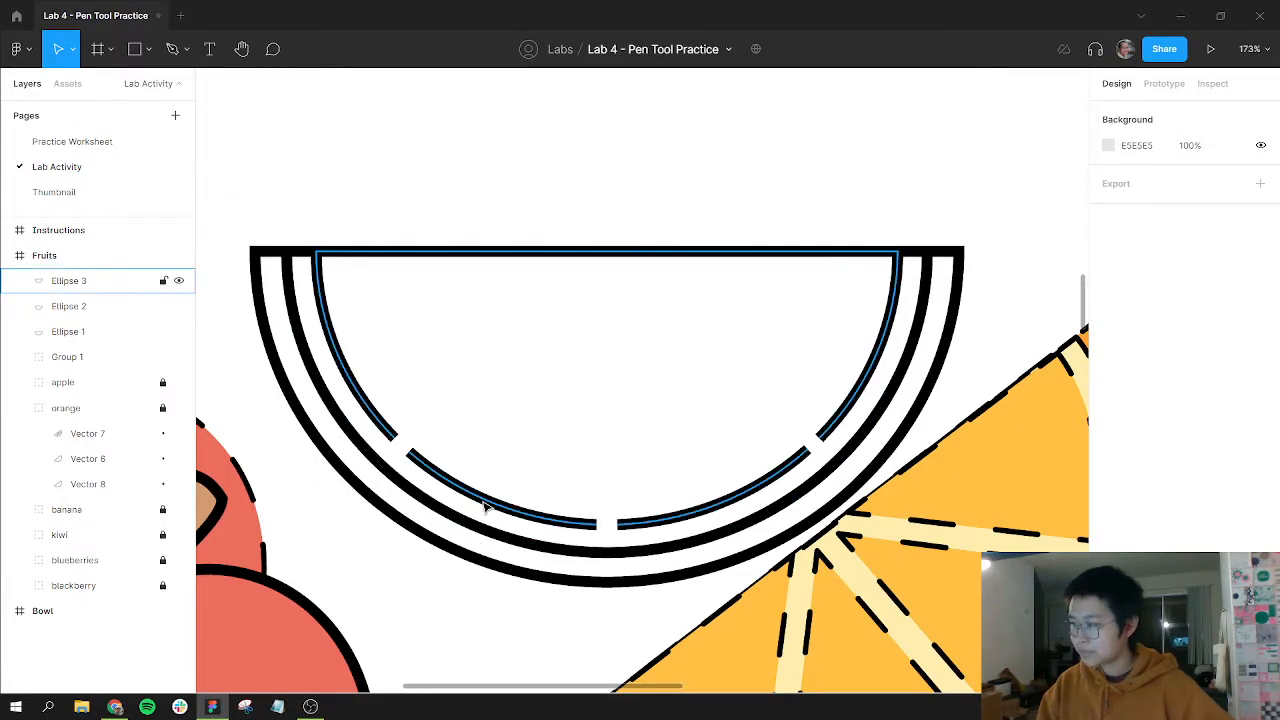
In the innermost half ellipse's path, draw a straight line from the lower-left gap's upper anchor to the straight edge just left of its midpoint.
{"action": "double_click", "coordinate": [484, 505]}
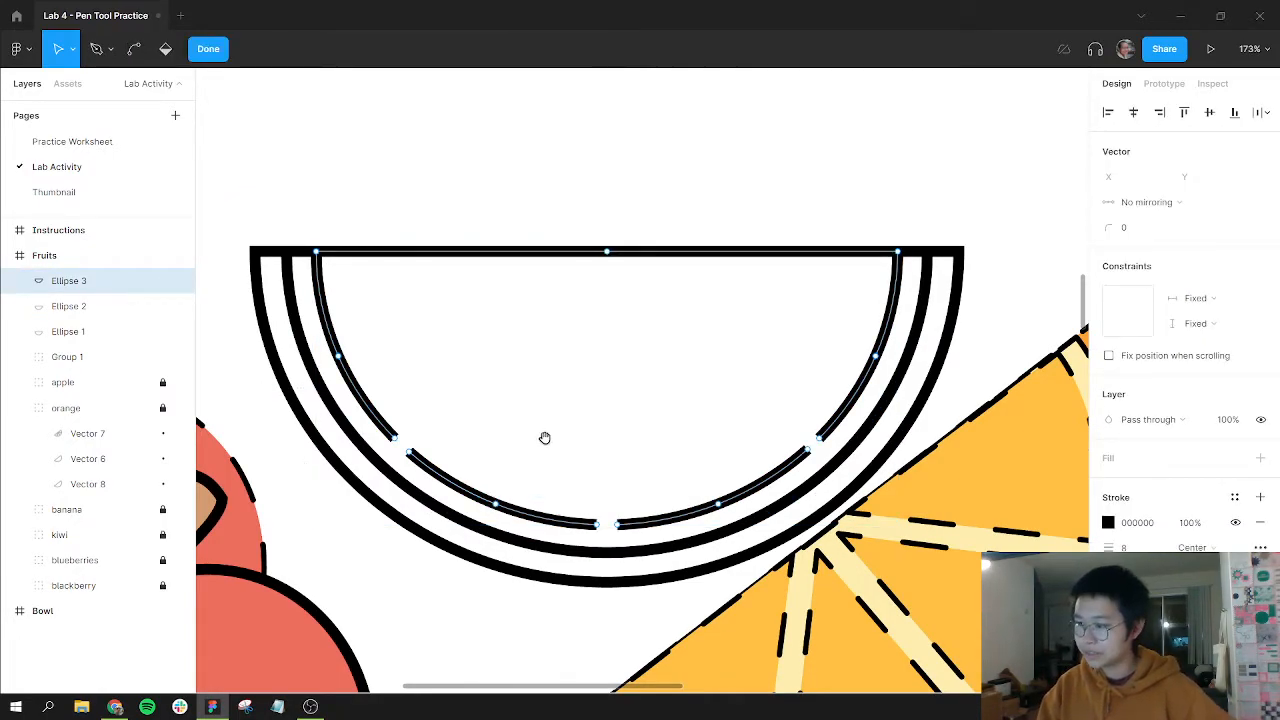
{"action": "left_click_drag", "start_coordinate": [544, 437], "coordinate": [537, 408]}
{"action": "key", "text": "p"}
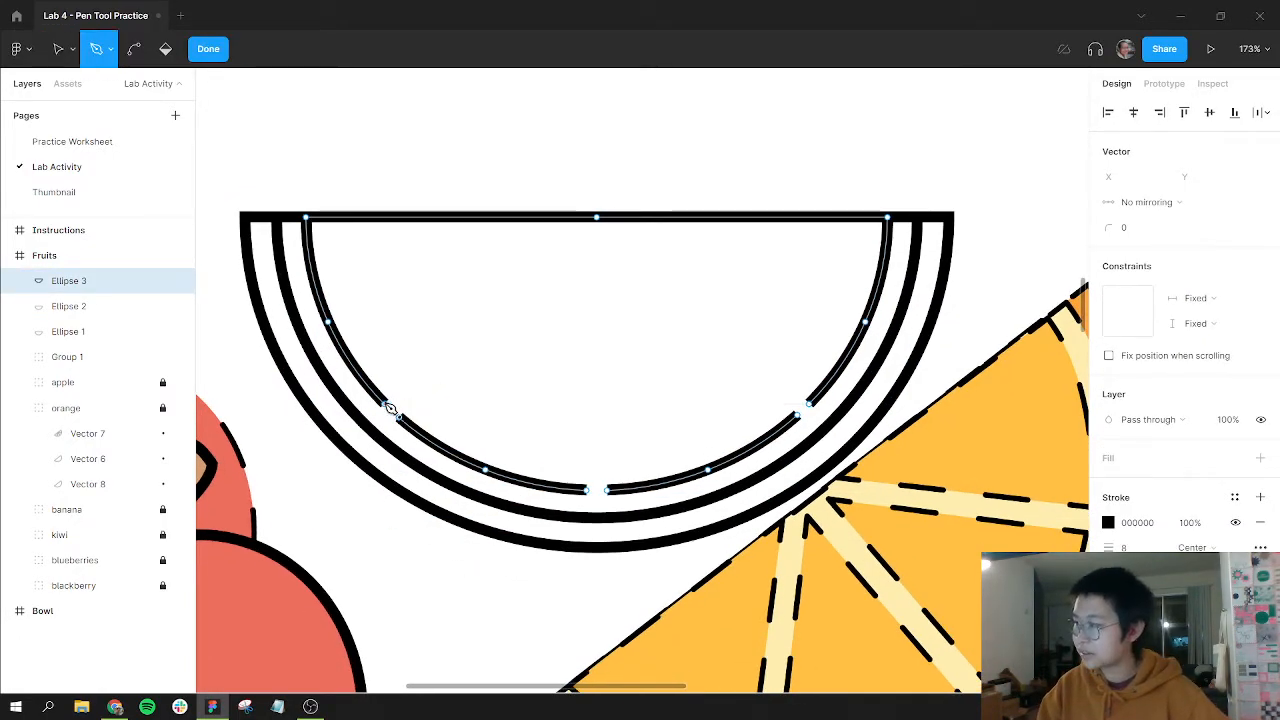
{"action": "left_click", "coordinate": [384, 403]}
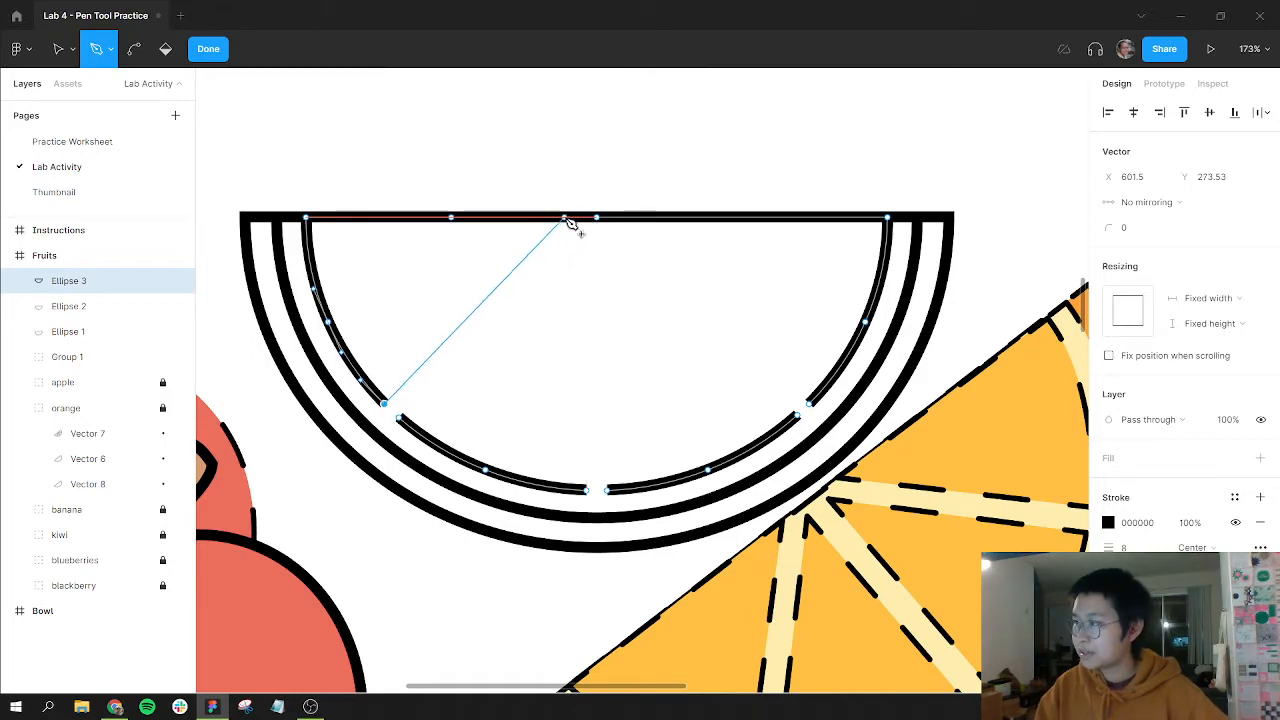
{"action": "left_click", "coordinate": [566, 217]}
{"action": "left_click", "coordinate": [845, 358]}
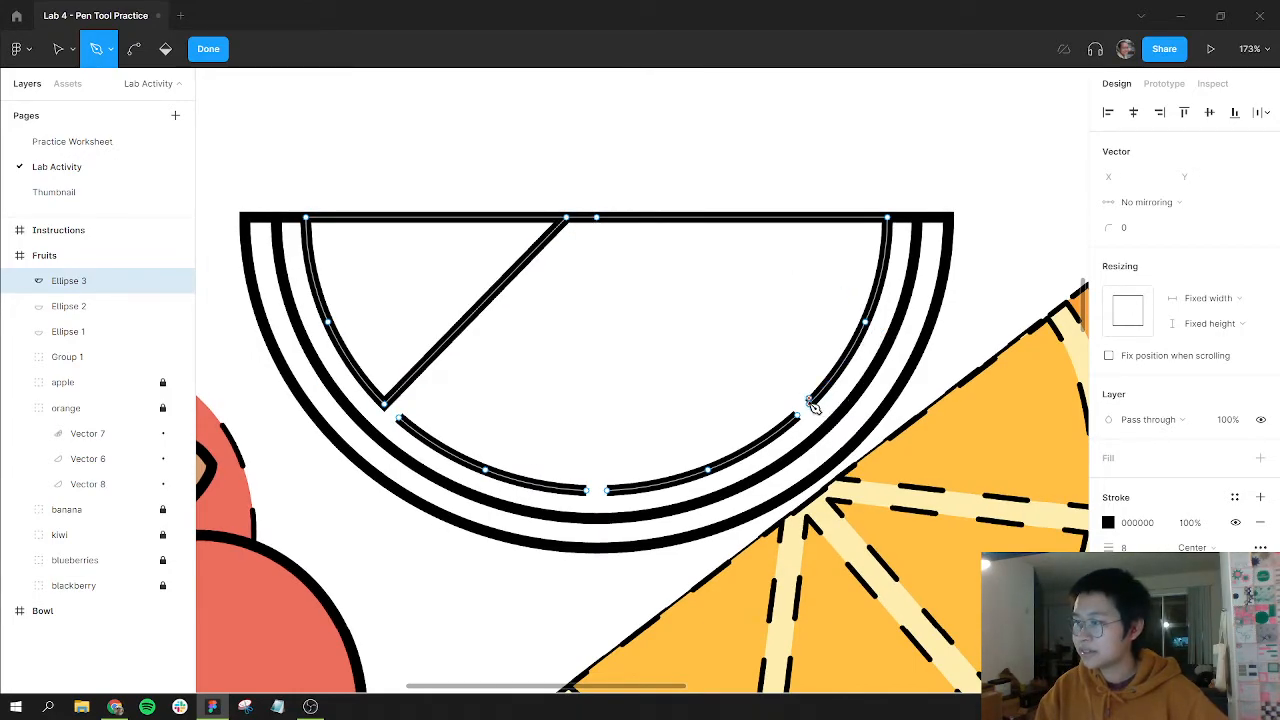
Close the upper-right orange segment with a diagonal line meeting the flat edge at X 778, and delete the flat edge's middle anchor point.
{"action": "left_click", "coordinate": [808, 401]}
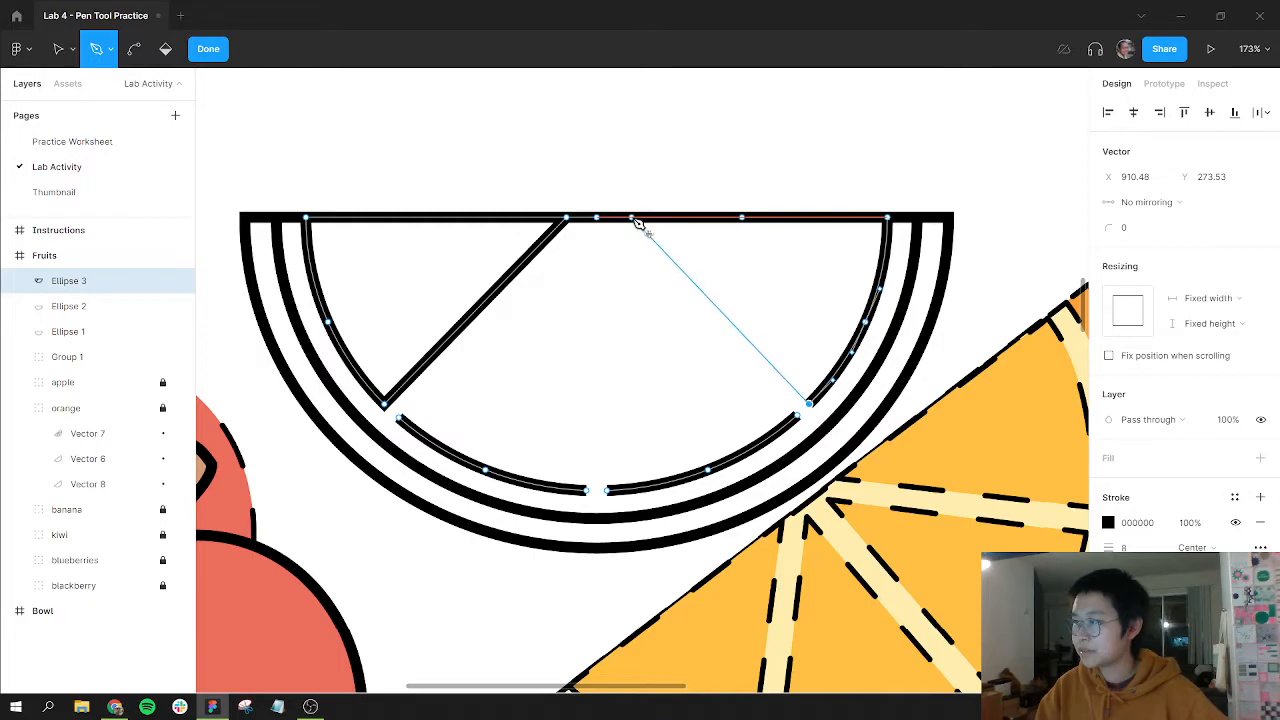
{"action": "left_click", "coordinate": [632, 217]}
{"action": "left_click", "coordinate": [598, 218]}
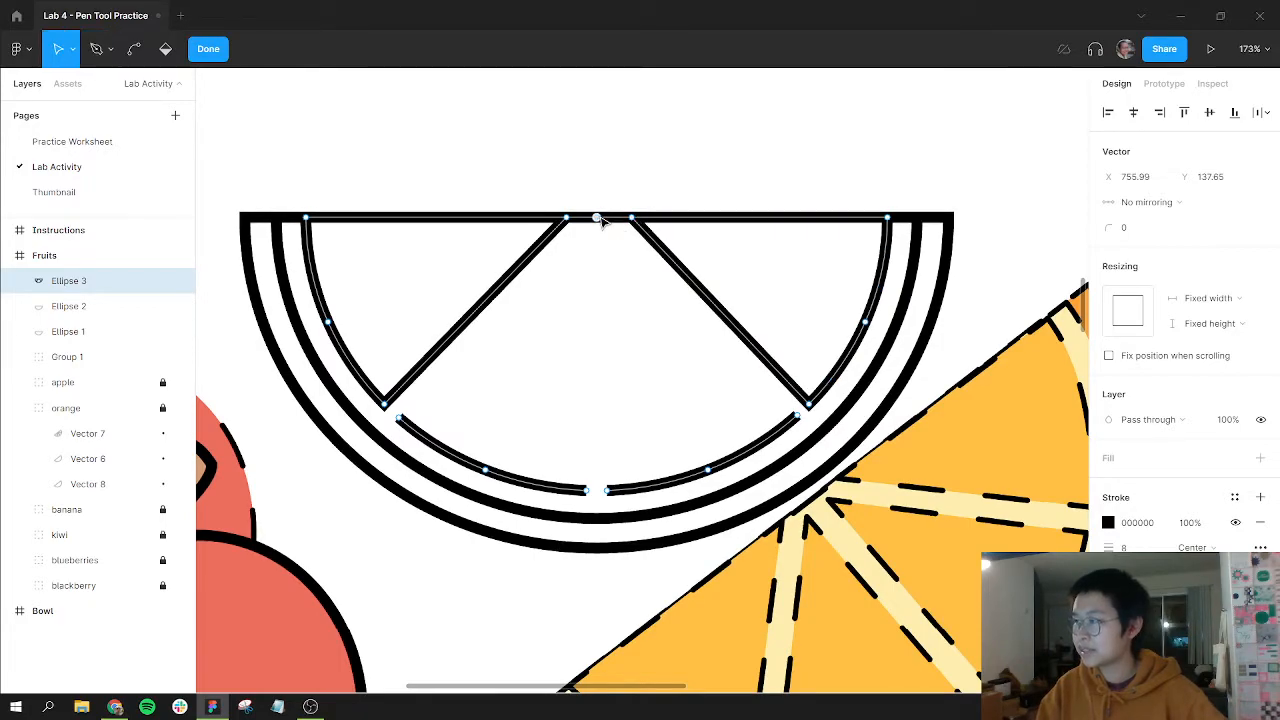
{"action": "key", "text": "ctrl+z"}
{"action": "left_click", "coordinate": [627, 218]}
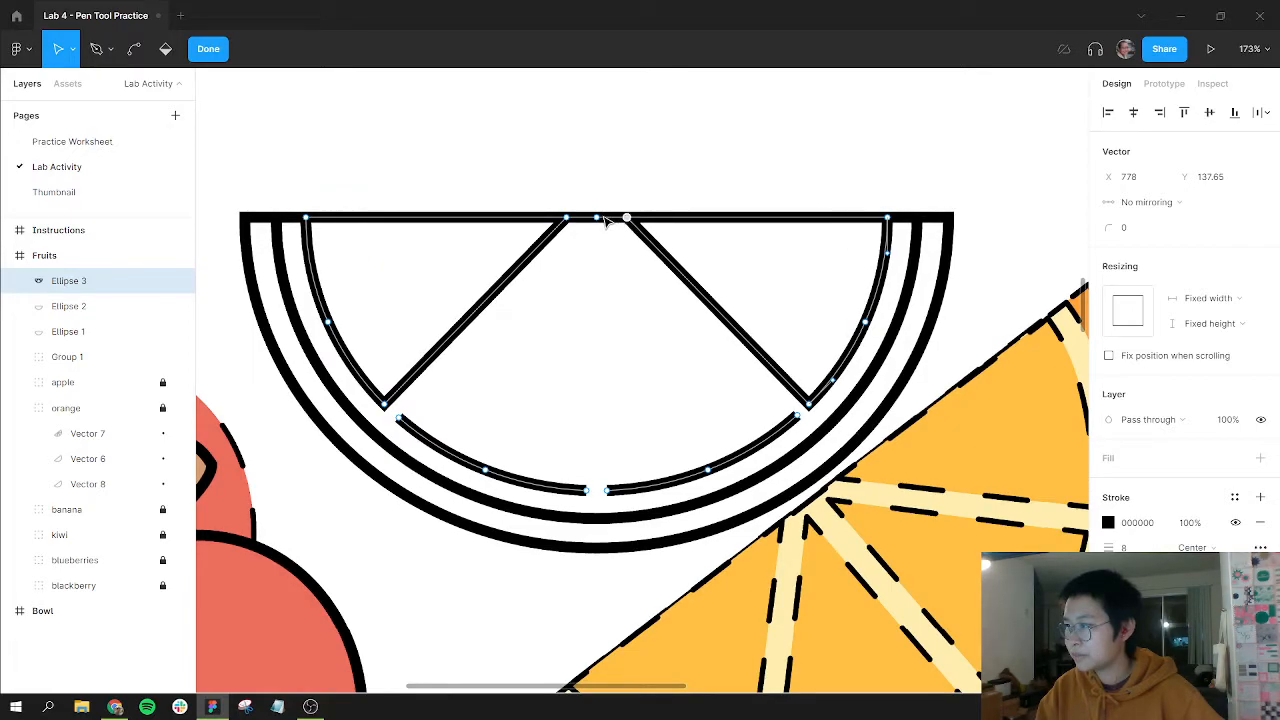
{"action": "key", "text": "p"}
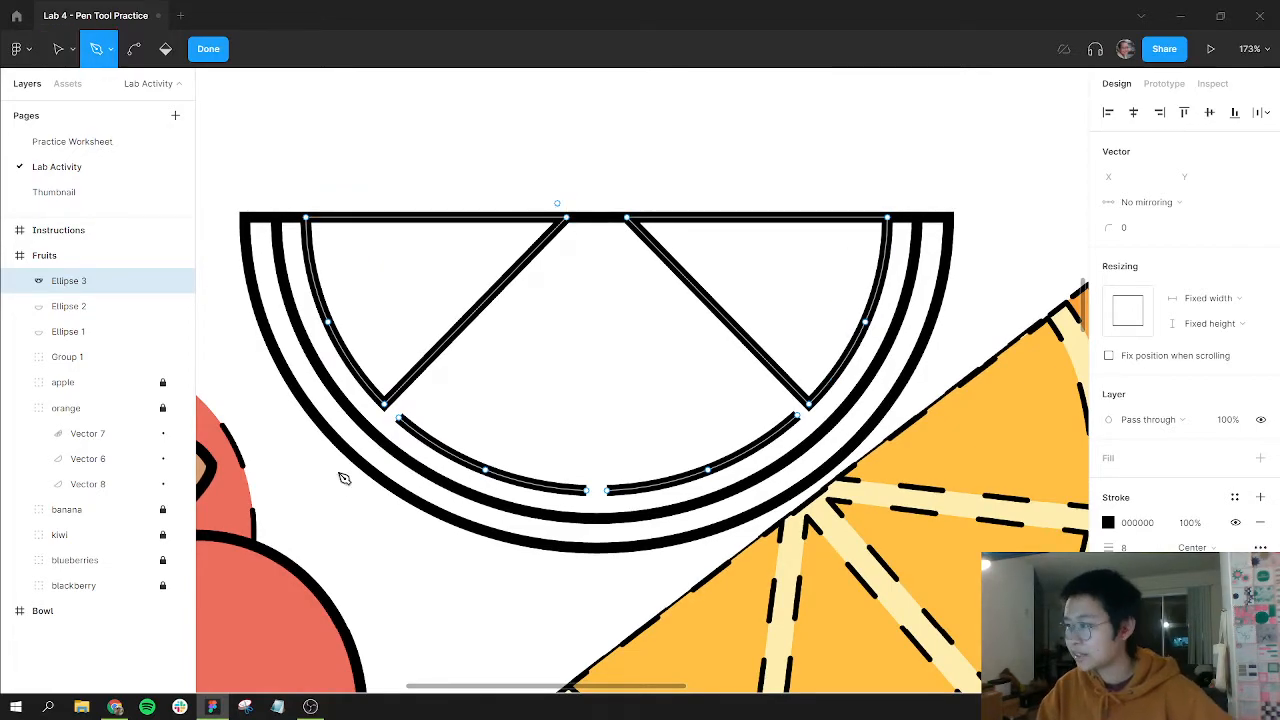
{"action": "left_click", "coordinate": [398, 418]}
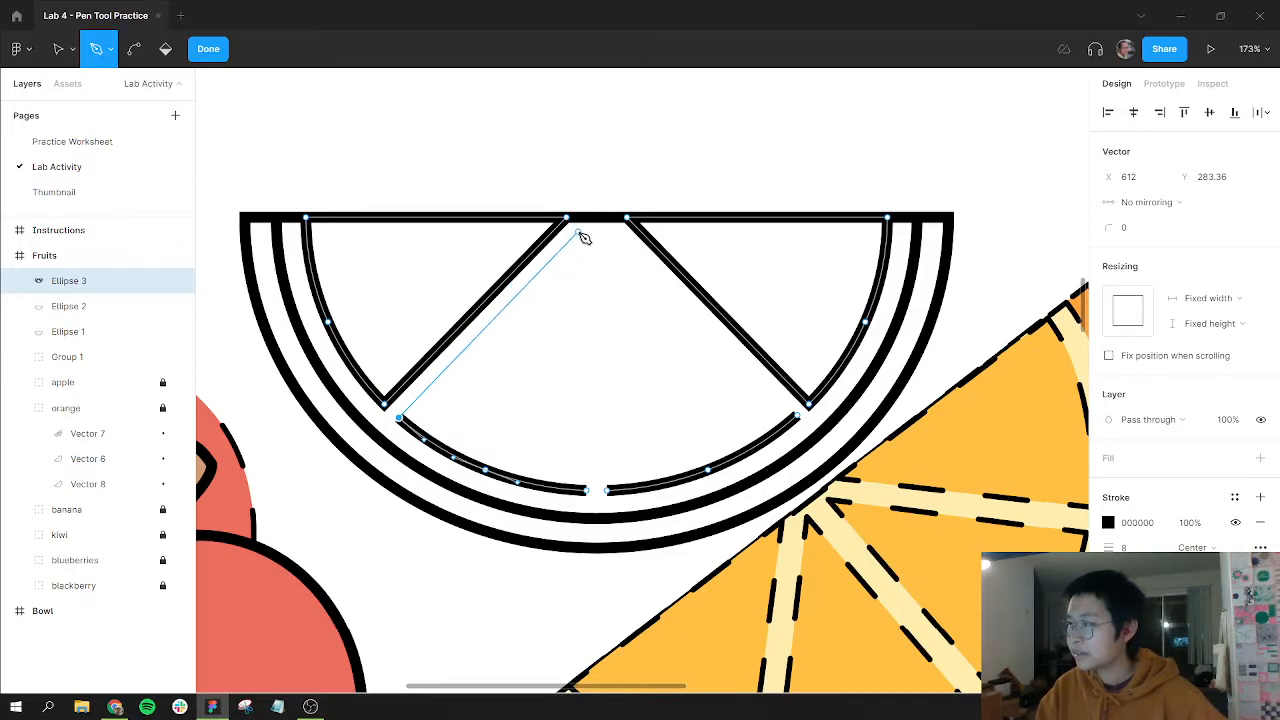
{"action": "left_click", "coordinate": [578, 234]}
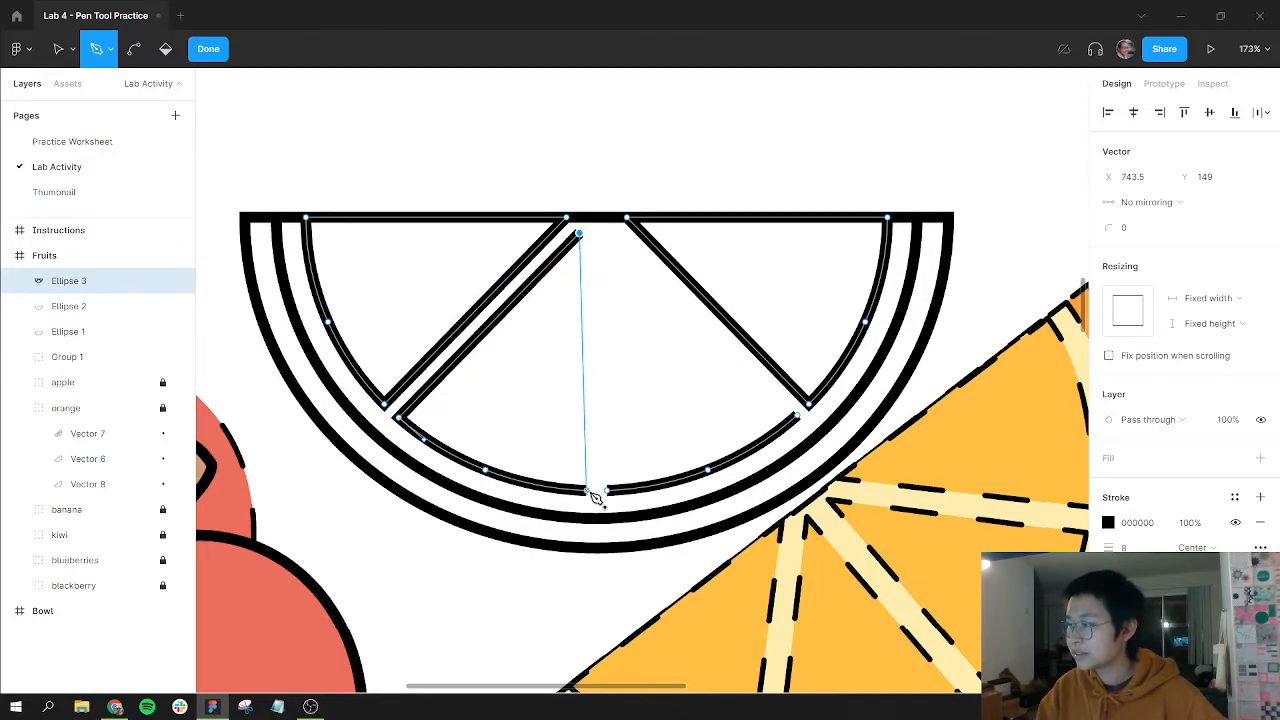
{"action": "key", "text": "ctrl+z"}
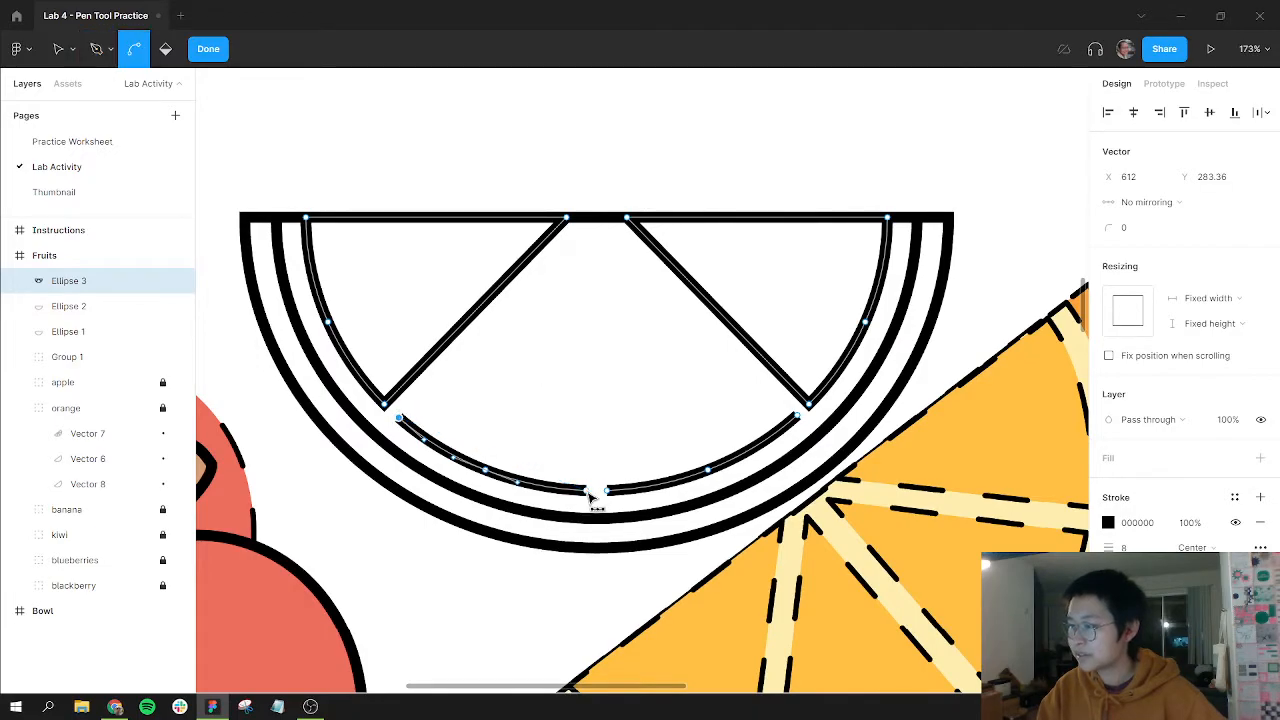
{"action": "key", "text": "ctrl+z"}
Close the lower-left segment with a vertical and a diagonal pen line through a tip point at X 748.5, Y 143.5.
{"action": "left_click", "coordinate": [587, 491]}
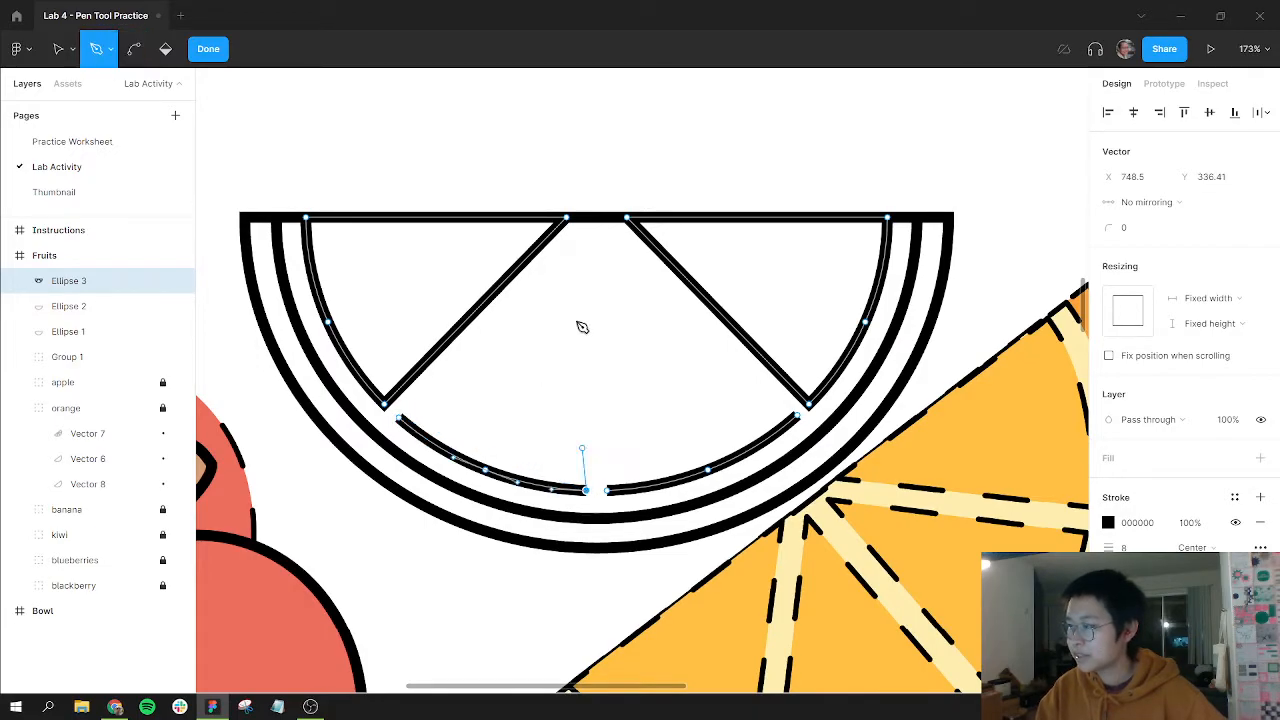
{"action": "left_click", "coordinate": [586, 236]}
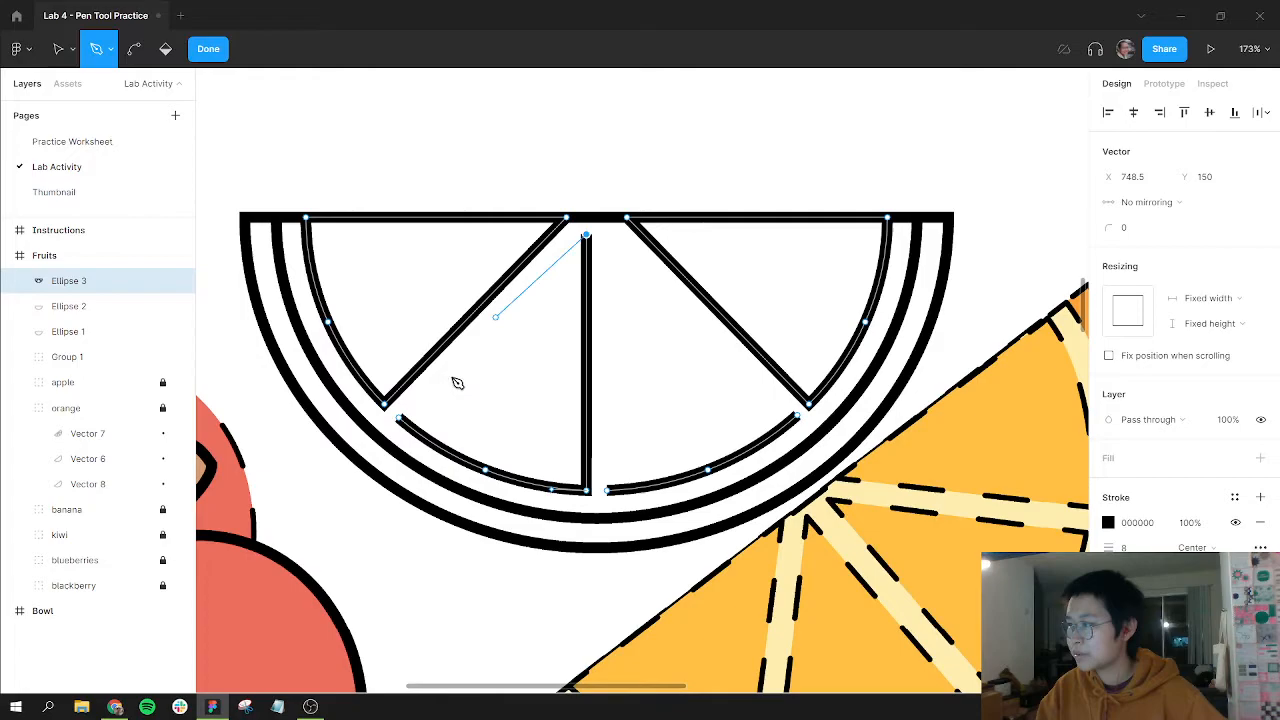
{"action": "left_click", "coordinate": [399, 418]}
{"action": "key", "text": "v"}
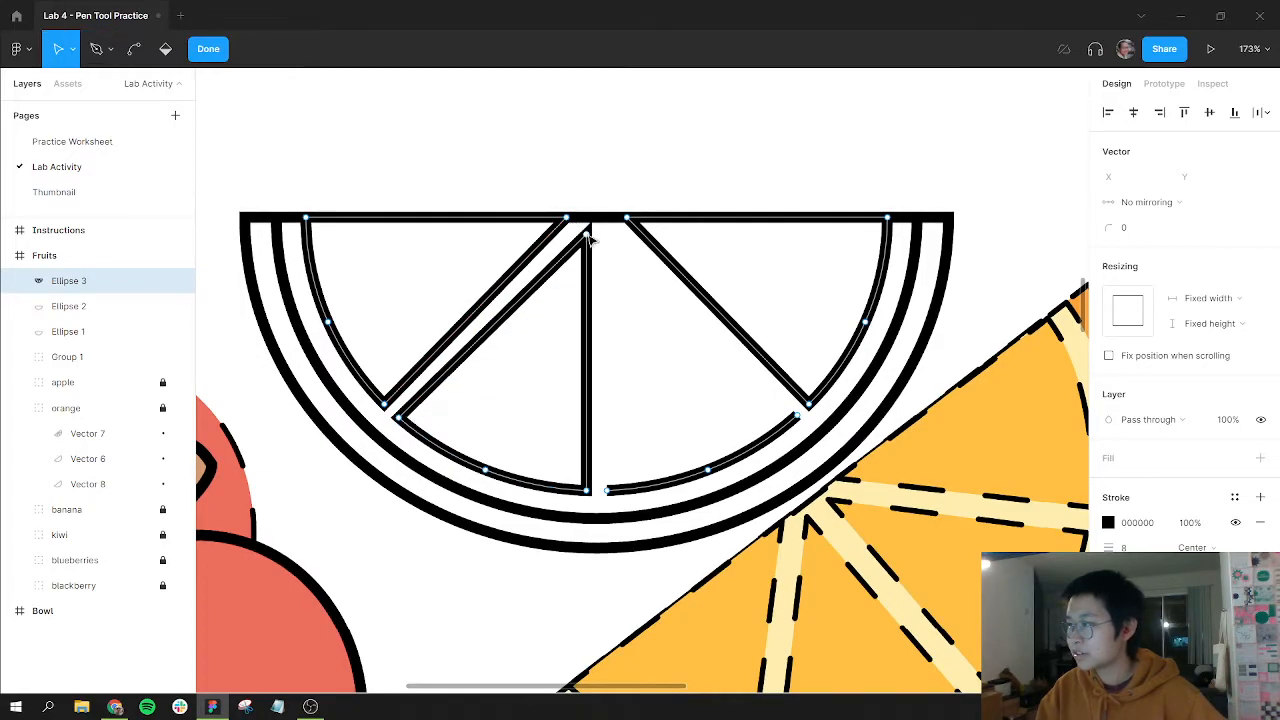
{"action": "left_click_drag", "start_coordinate": [586, 235], "coordinate": [587, 227]}
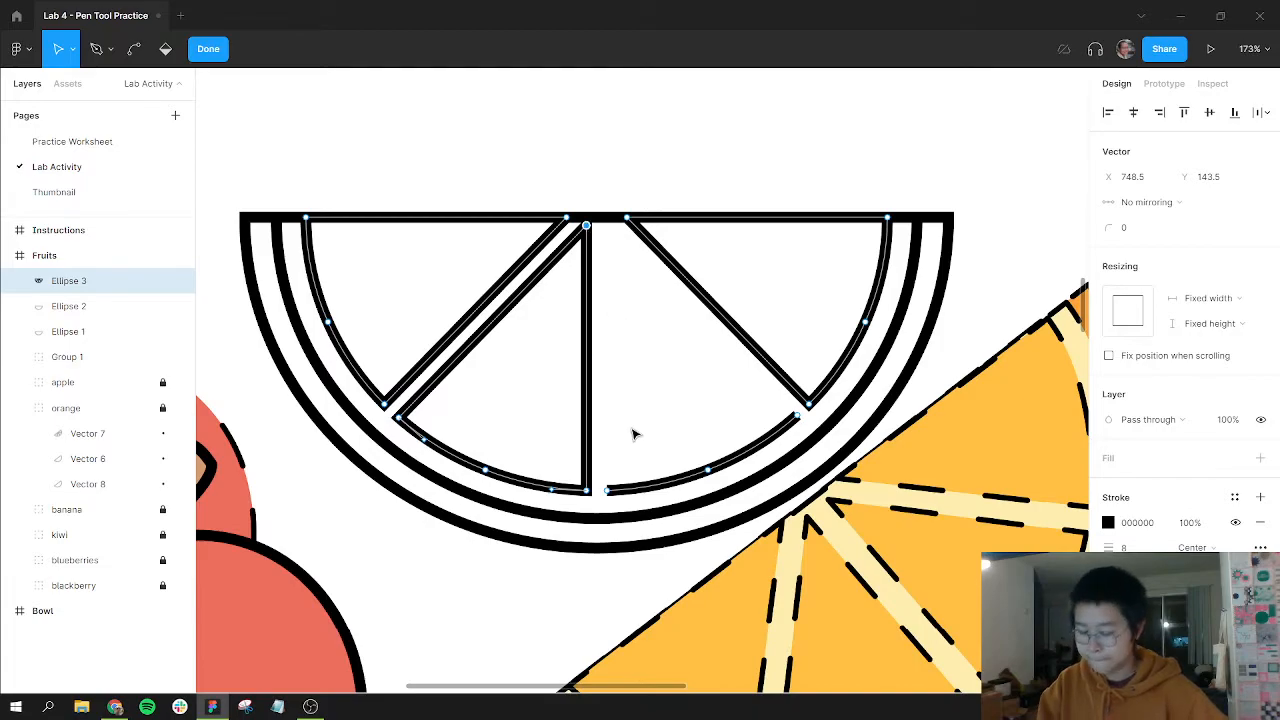
Close the lower-right segment with pen lines through a tip point at X 763.48, Y 143.5, and finish editing the vector.
{"action": "key", "text": "p"}
{"action": "left_click", "coordinate": [607, 491]}
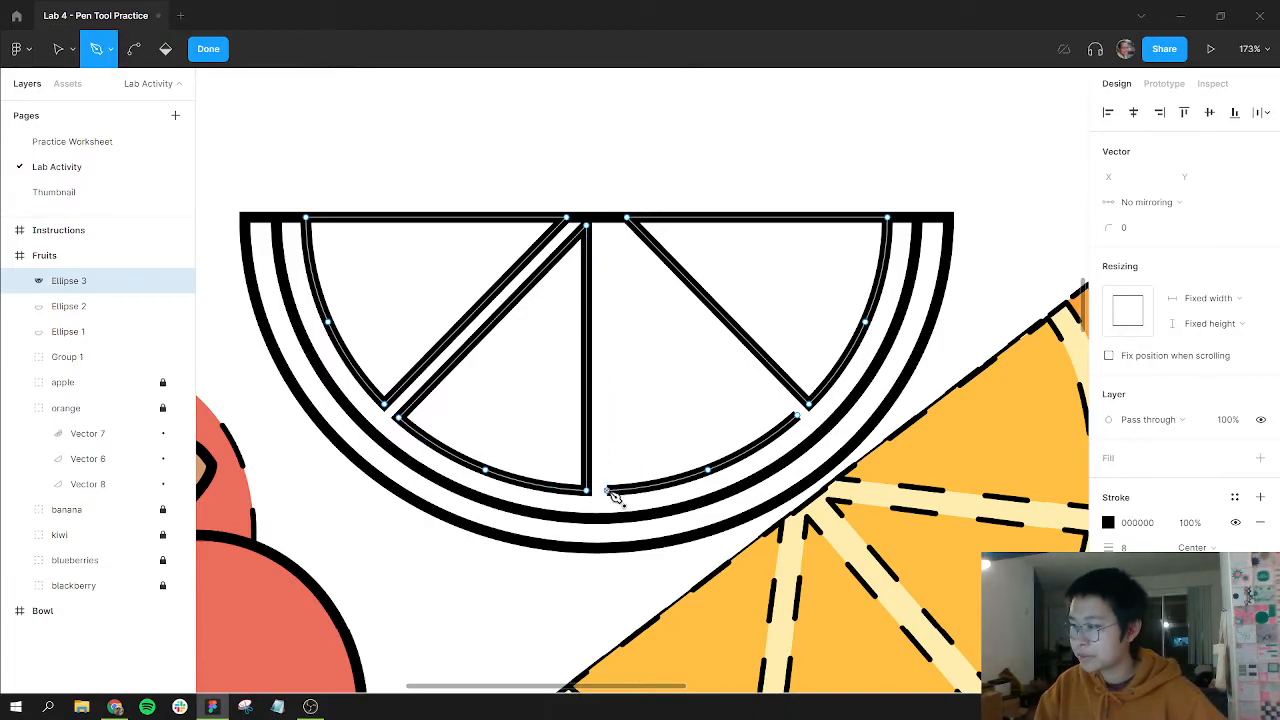
{"action": "left_click", "coordinate": [606, 226]}
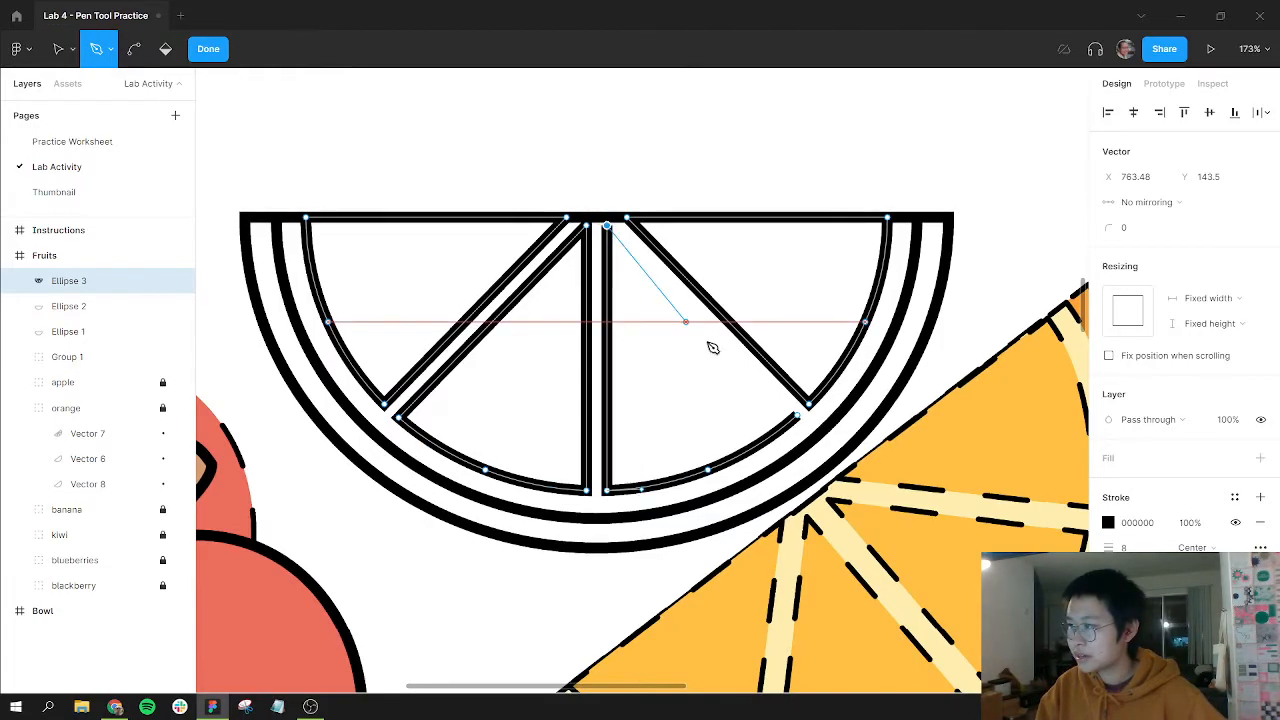
{"action": "left_click", "coordinate": [799, 416]}
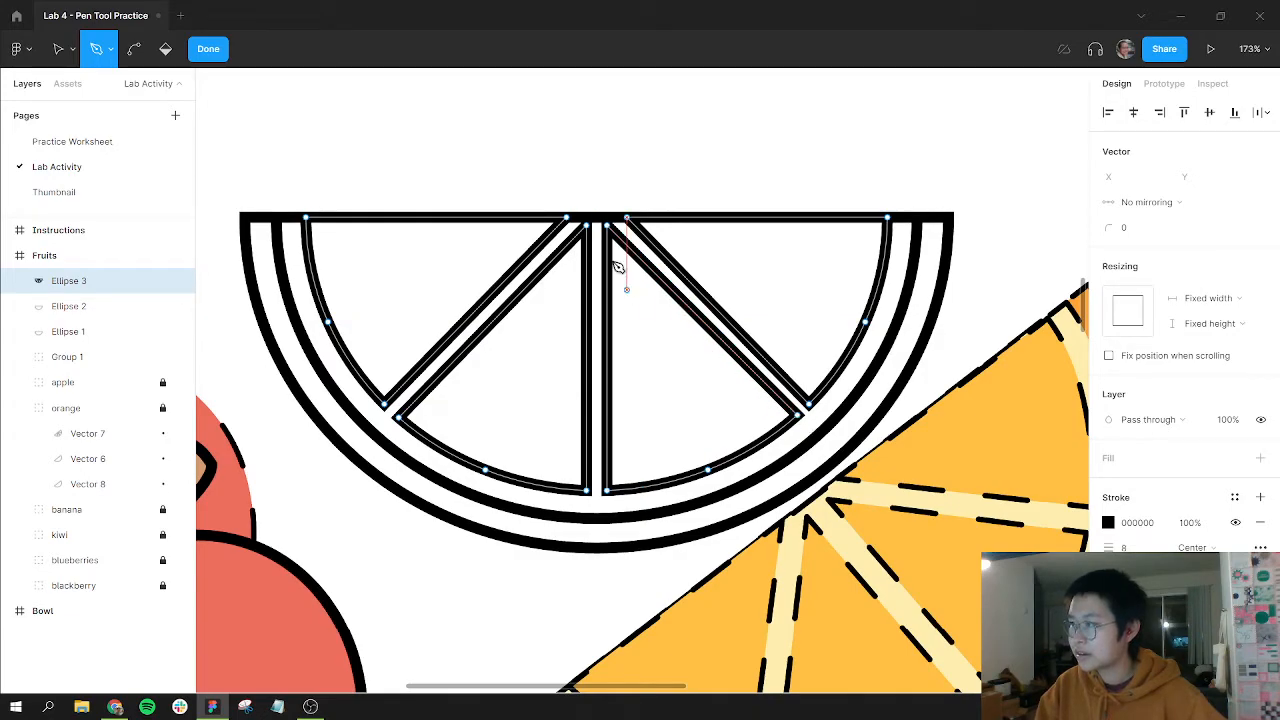
{"action": "key", "text": "v"}
{"action": "key", "text": "Escape"}
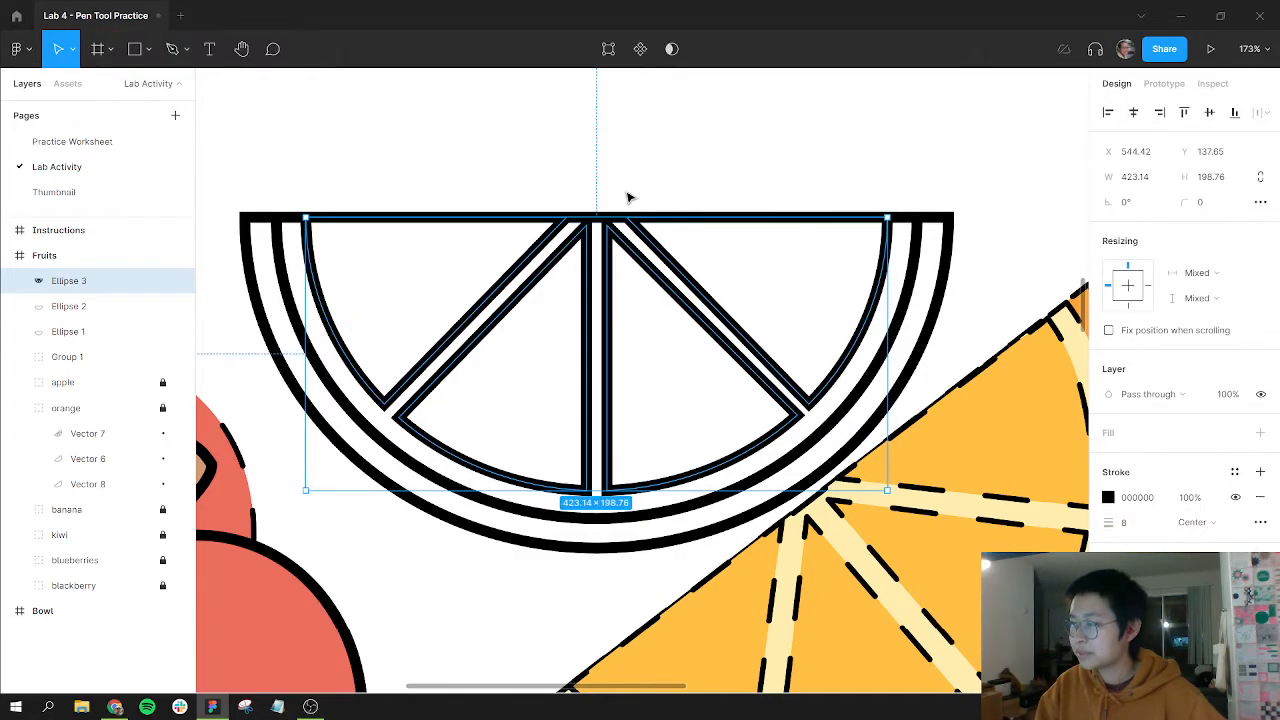
Fill the four segments with the colour FFC044 sampled from the flesh of the dashed reference orange.
{"action": "scroll", "coordinate": [720, 345], "scroll_direction": "down", "scroll_amount": 5, "text": "ctrl"}
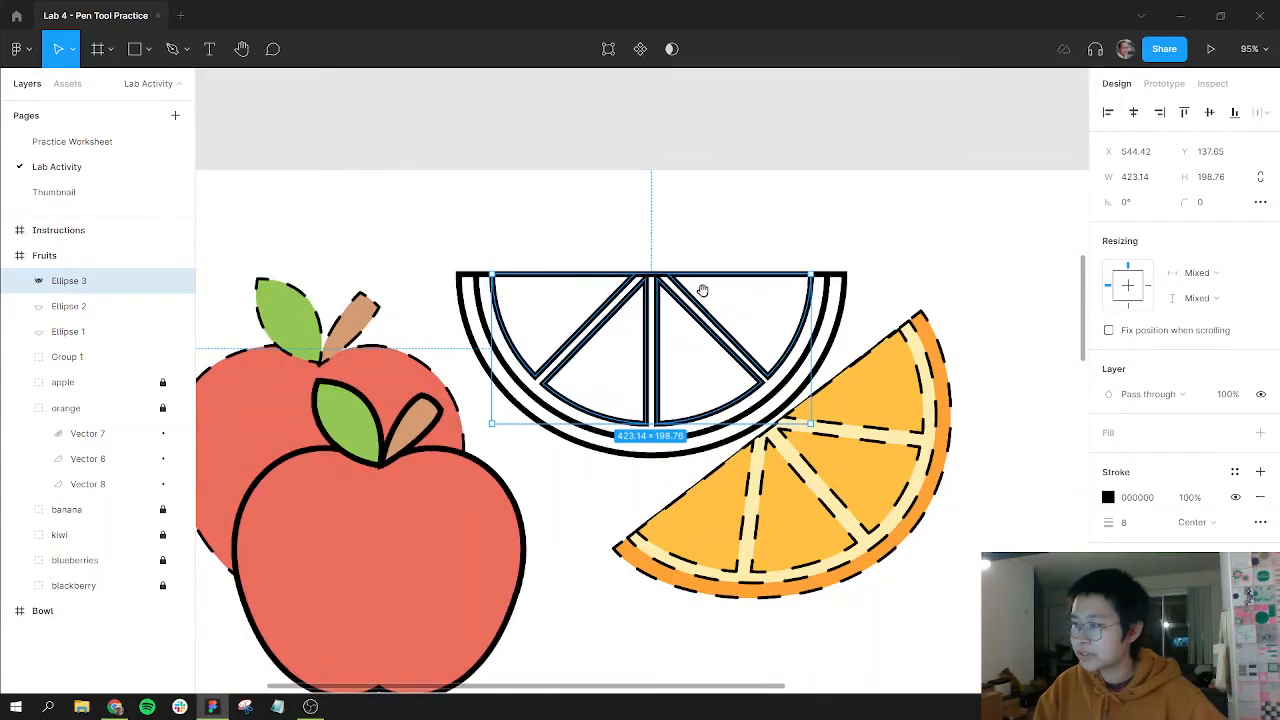
{"action": "scroll", "coordinate": [551, 315], "scroll_direction": "down", "scroll_amount": 1}
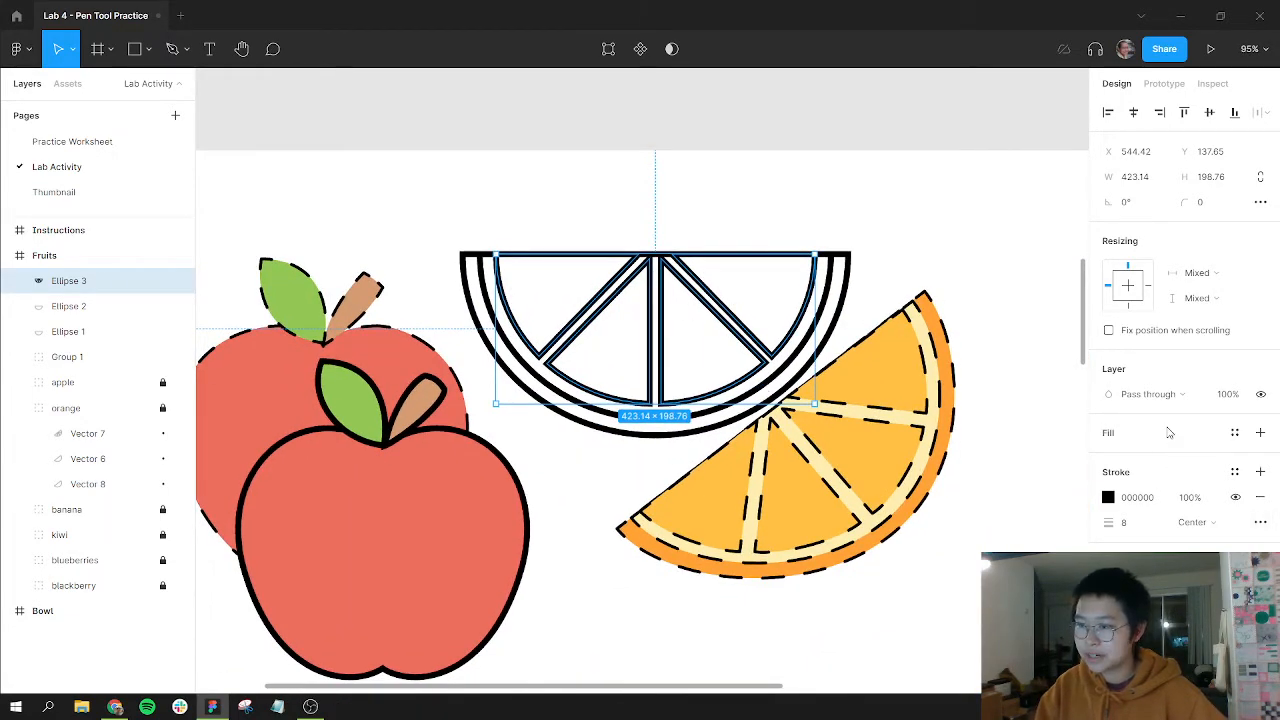
{"action": "key", "text": "i"}
{"action": "left_click", "coordinate": [891, 381]}
Add a fill to the middle half-circle, Ellipse 2, using the pith colour FFEDAF sampled from the reference orange.
{"action": "left_click", "coordinate": [829, 306]}
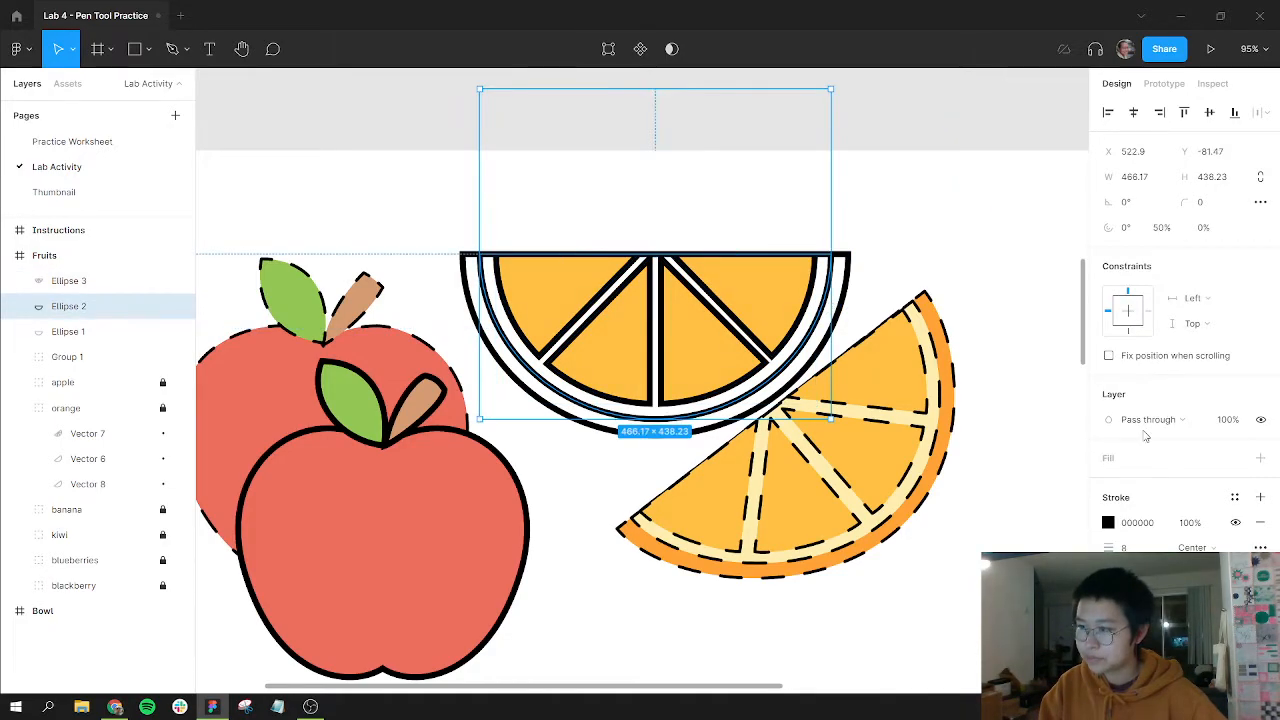
{"action": "left_click", "coordinate": [1145, 457]}
{"action": "key", "text": "i"}
{"action": "left_click", "coordinate": [926, 330]}
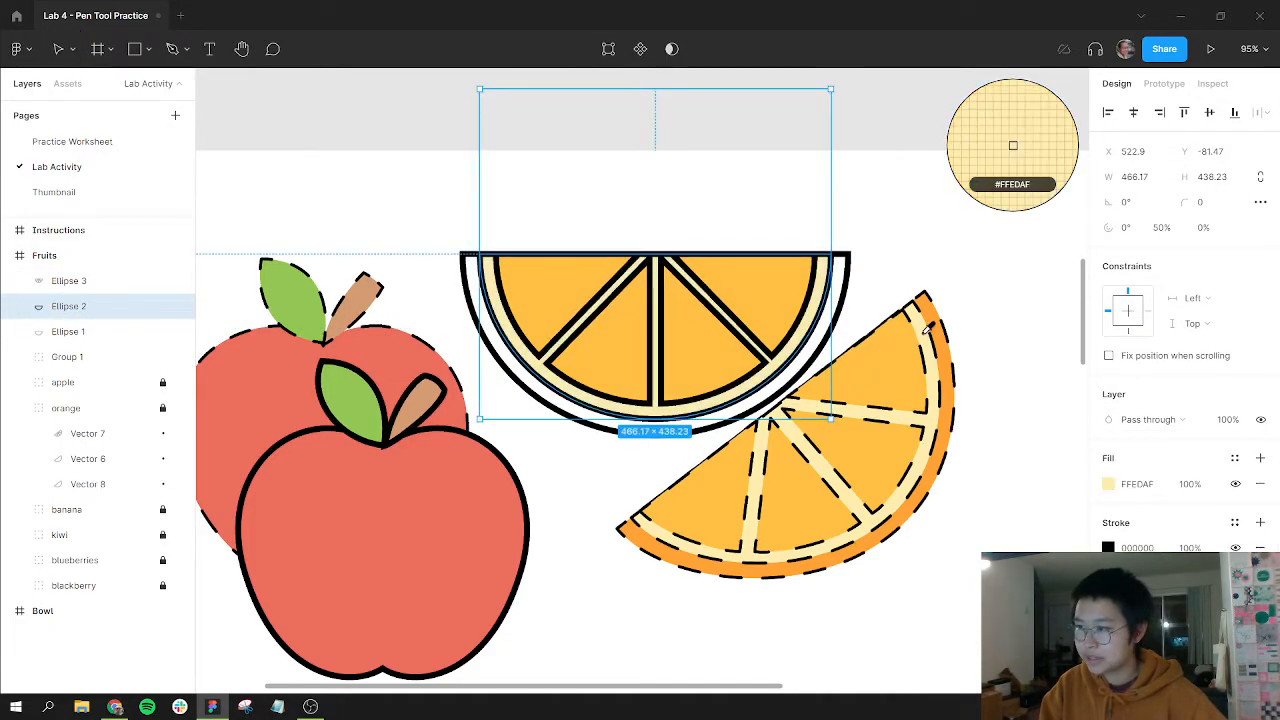
Add a fill to the outer half-circle, Ellipse 1, using the darker orange sampled from the reference orange's rind.
{"action": "left_click", "coordinate": [857, 263]}
{"action": "left_click", "coordinate": [848, 280]}
{"action": "left_click", "coordinate": [1176, 460]}
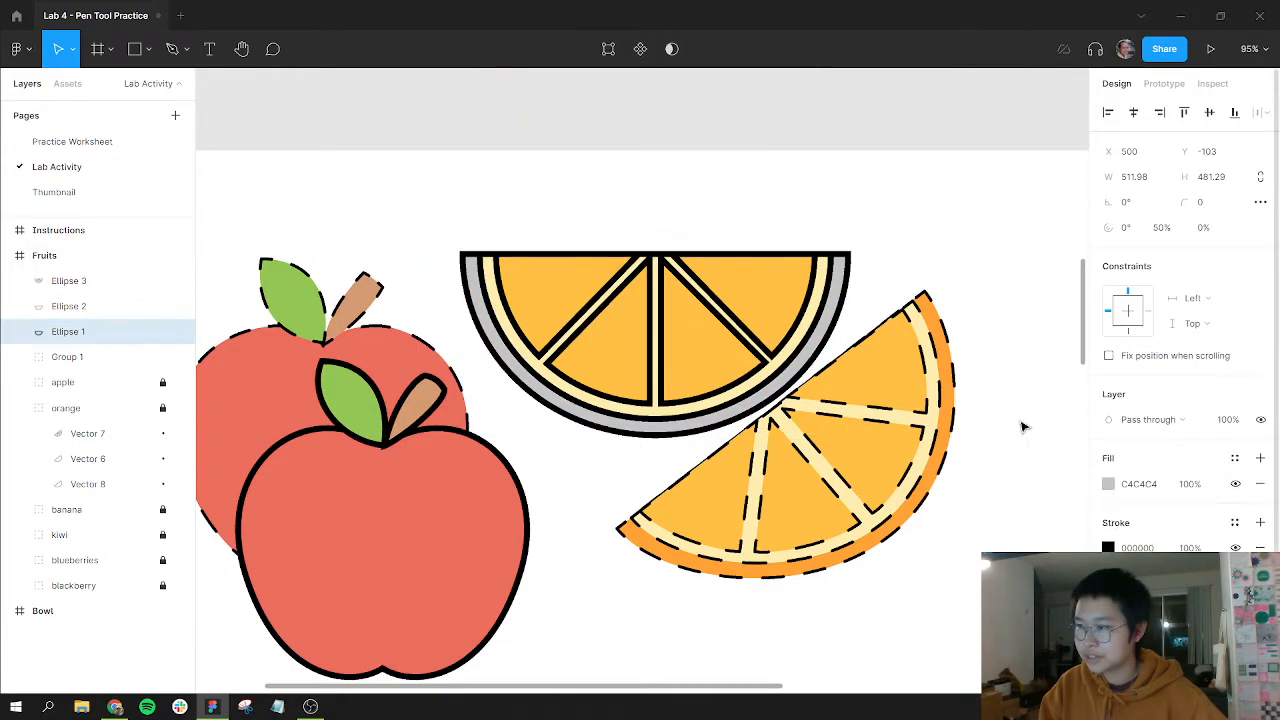
{"action": "key", "text": "i"}
{"action": "left_click", "coordinate": [935, 305]}
{"action": "left_click", "coordinate": [903, 246]}
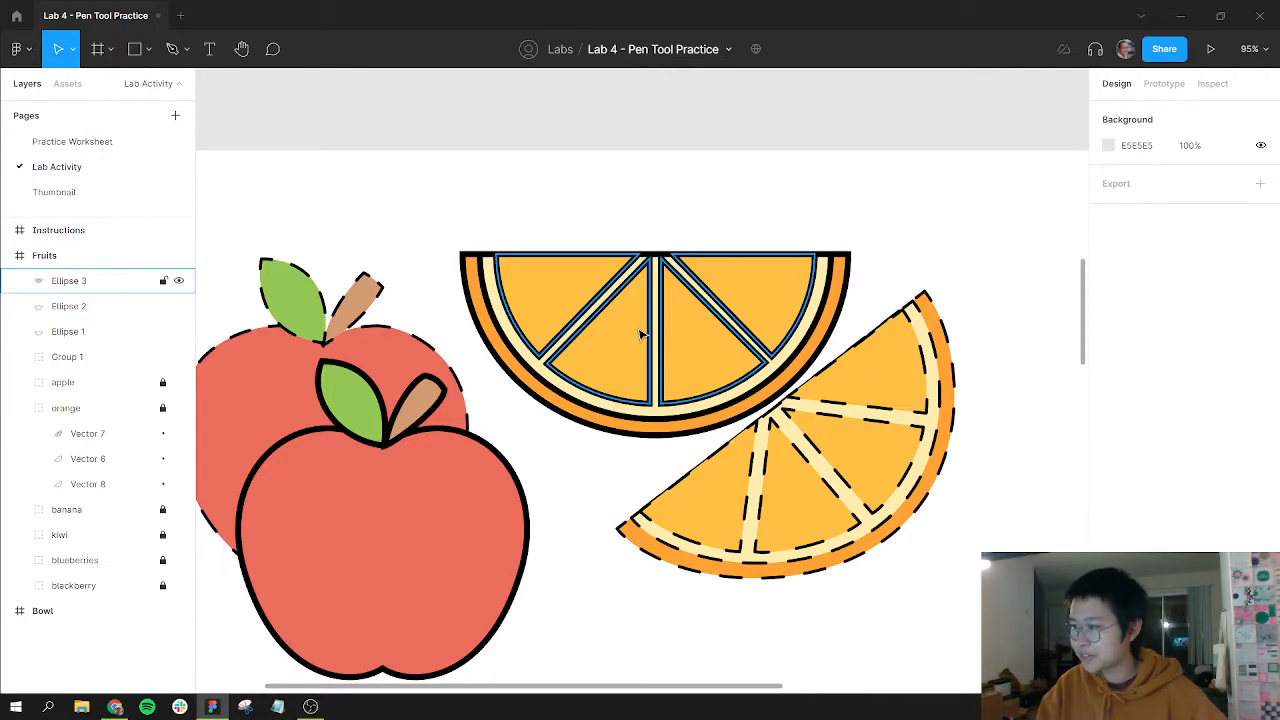
Reshape the lower-left segment by moving its outer corner to X 619, Y 289 and its bottom corner to X 741, Y 336.41.
{"action": "scroll", "coordinate": [580, 308], "scroll_direction": "up", "scroll_amount": 3}
{"action": "left_click", "coordinate": [571, 363]}
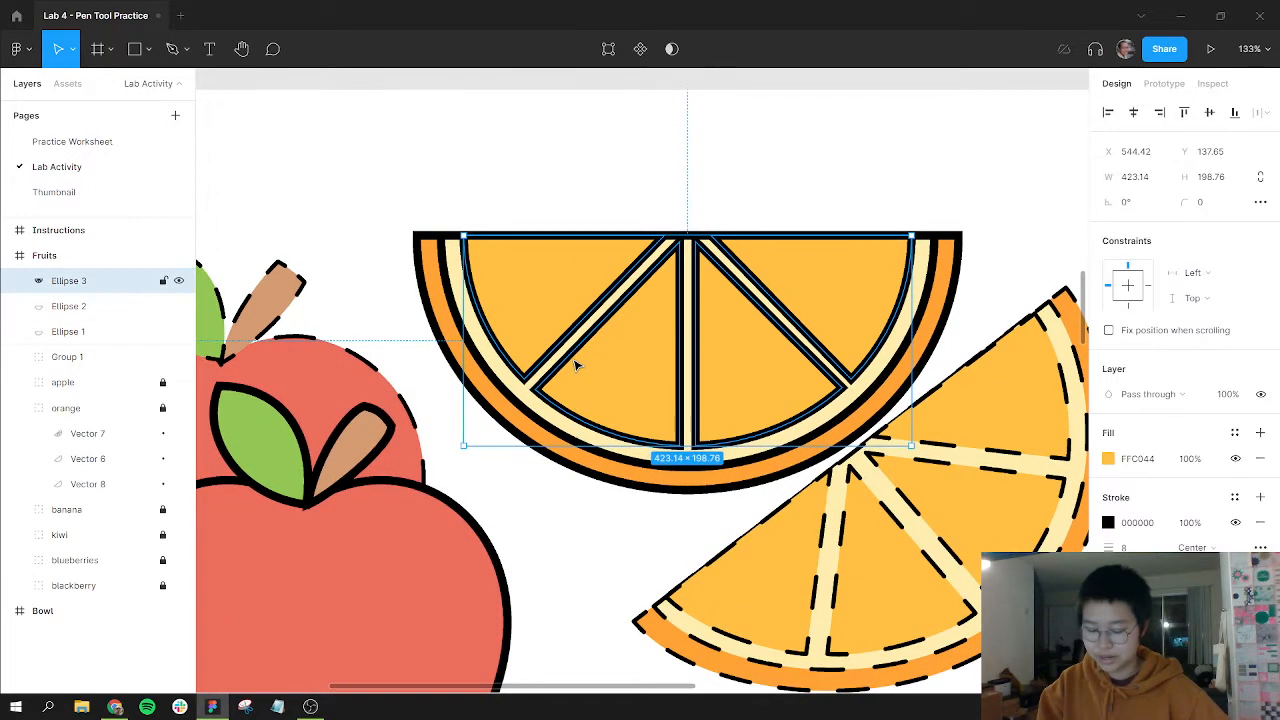
{"action": "key", "text": "Return"}
{"action": "left_click", "coordinate": [526, 384]}
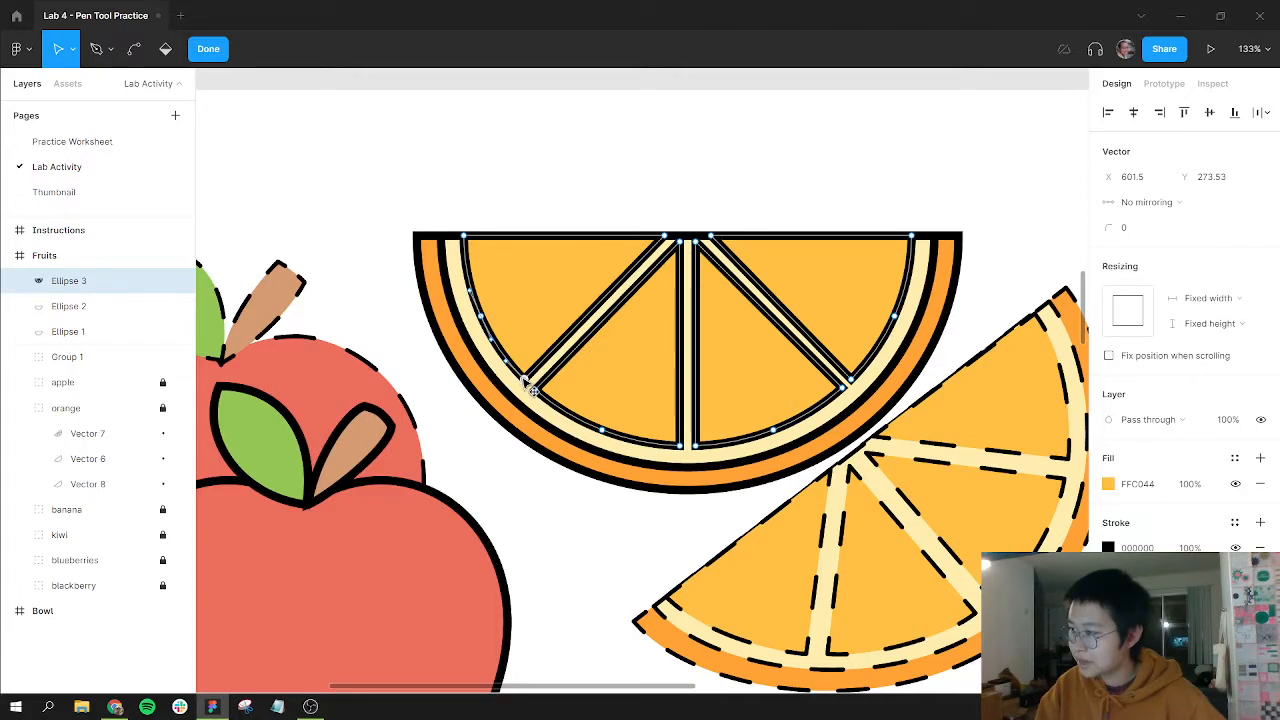
{"action": "left_click_drag", "start_coordinate": [524, 379], "coordinate": [521, 379]}
{"action": "key", "text": "ctrl+z"}
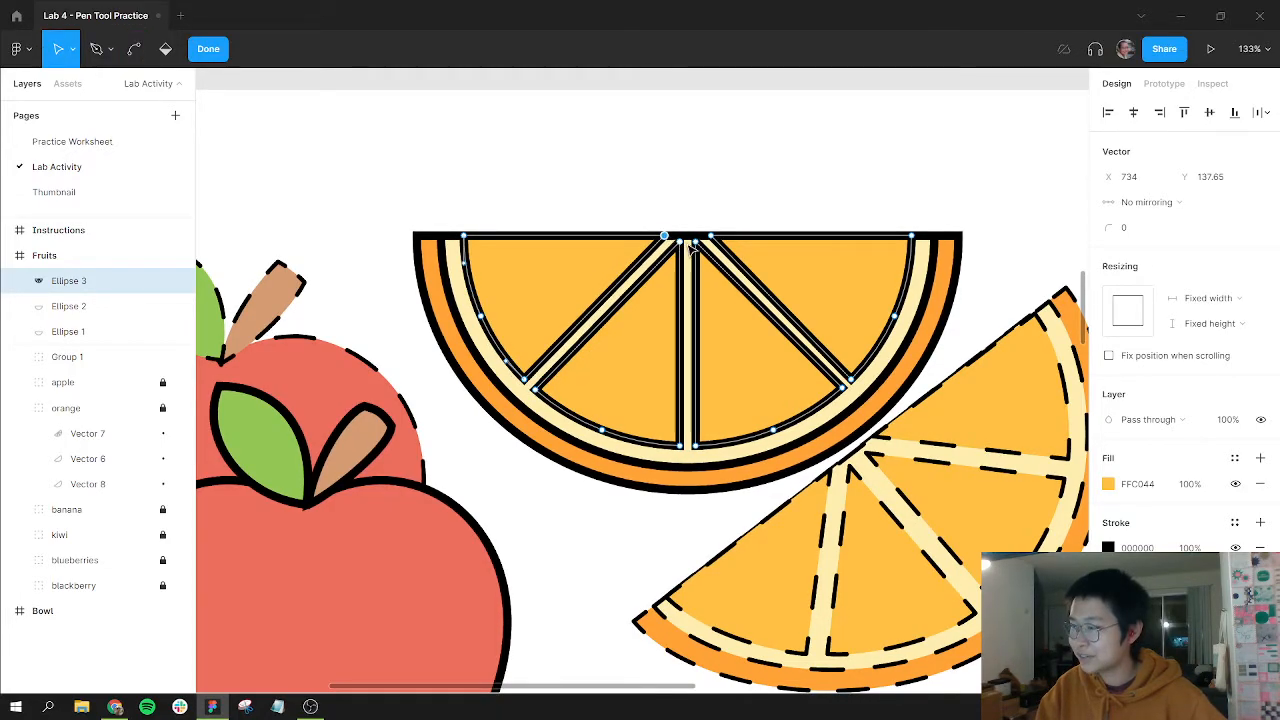
{"action": "left_click", "coordinate": [539, 394]}
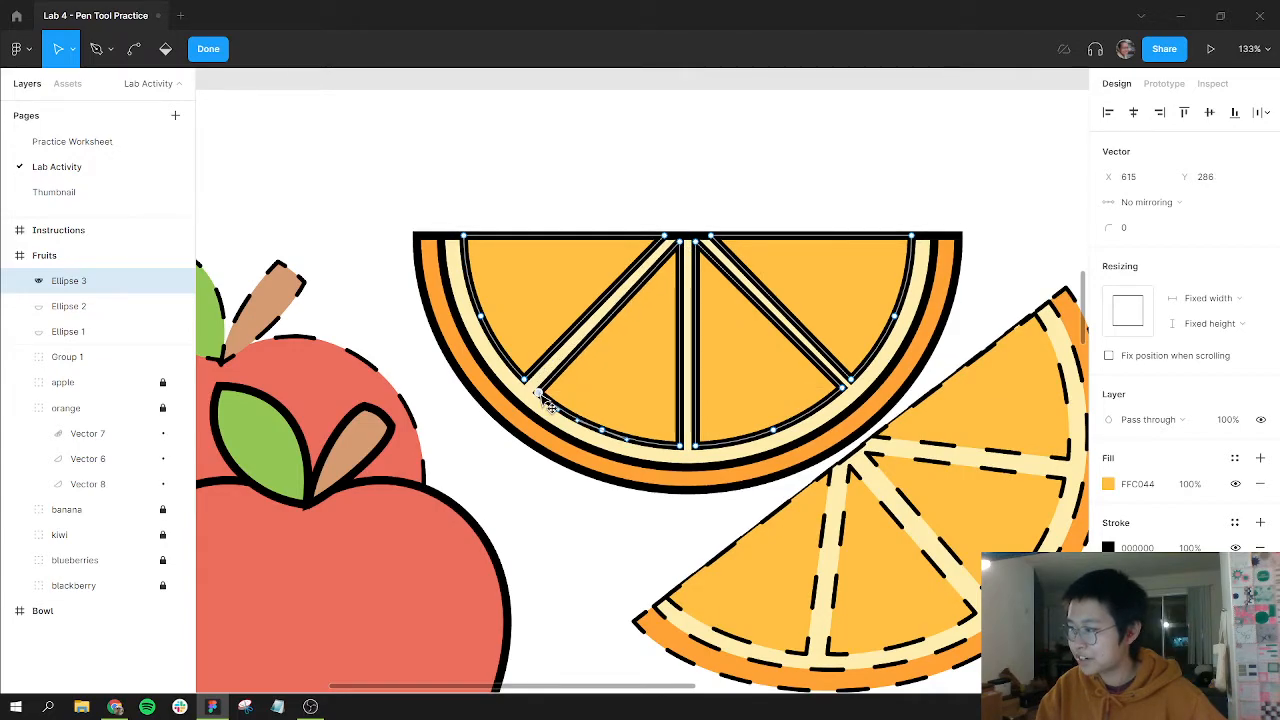
{"action": "left_click_drag", "start_coordinate": [539, 394], "coordinate": [543, 397]}
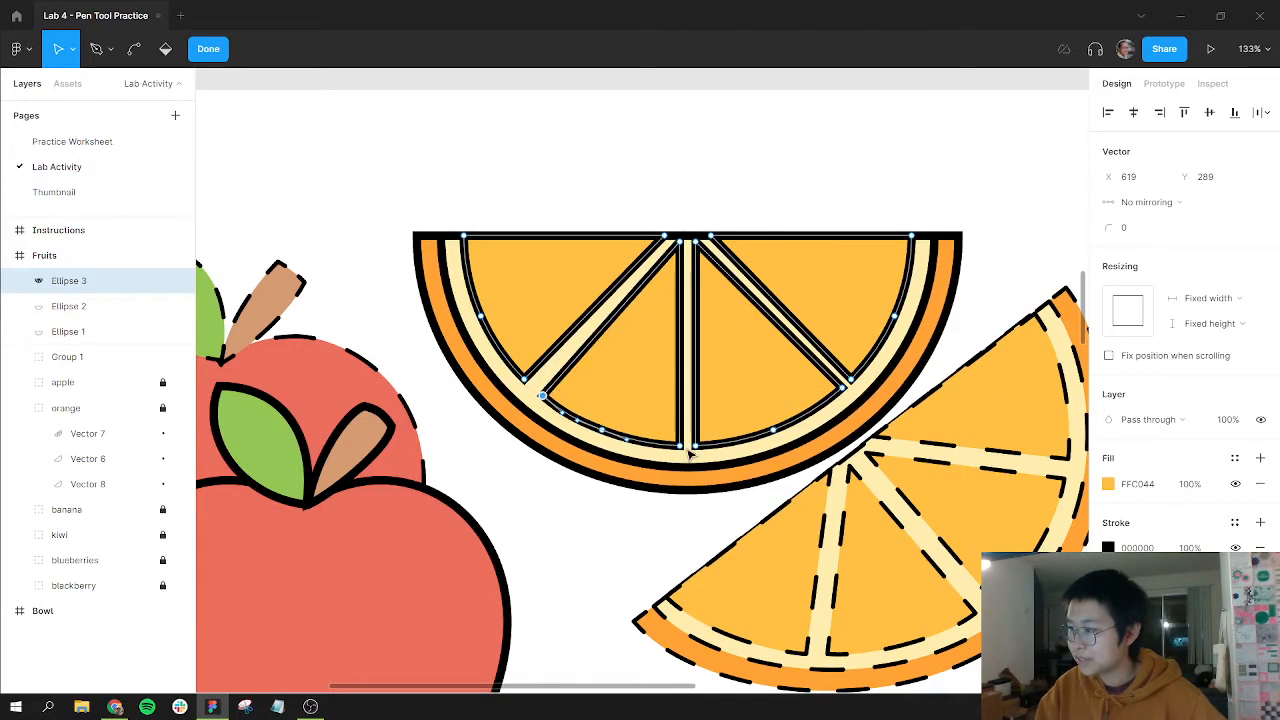
{"action": "left_click_drag", "start_coordinate": [683, 447], "coordinate": [674, 450]}
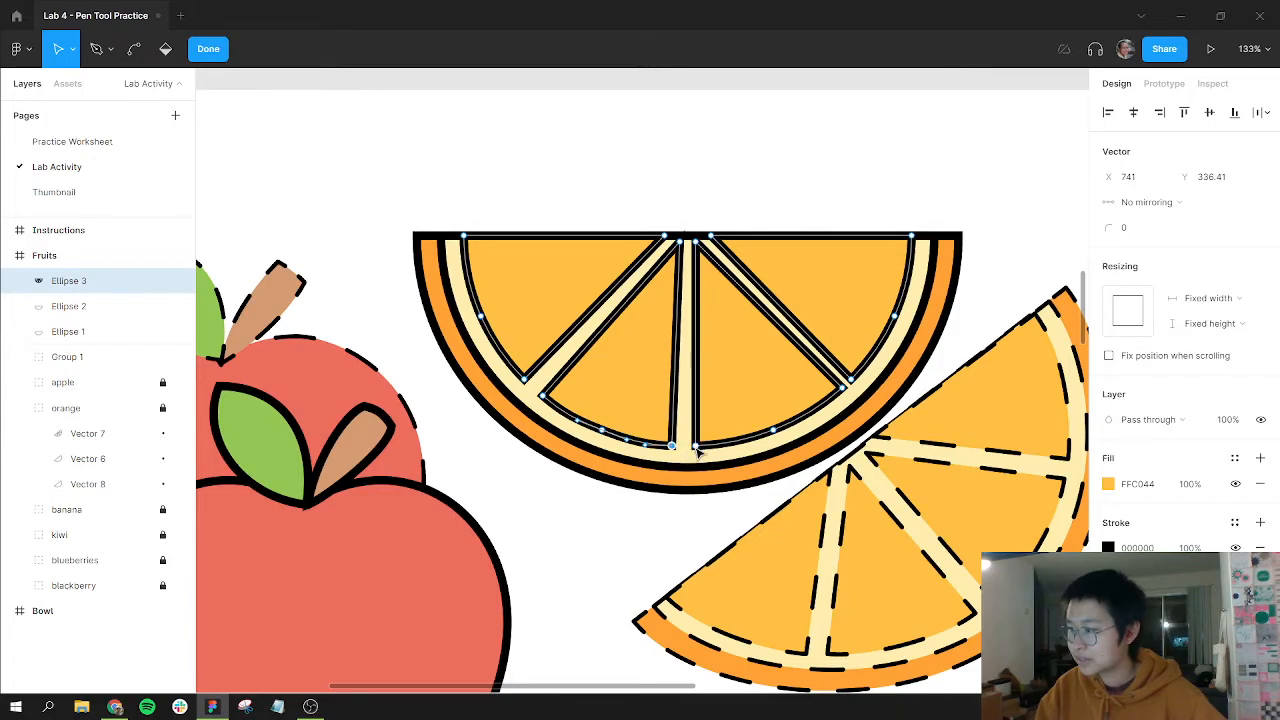
Move the lower-right segment's outer corner to X 895, Y 289 and finish editing the vector.
{"action": "left_click", "coordinate": [698, 450]}
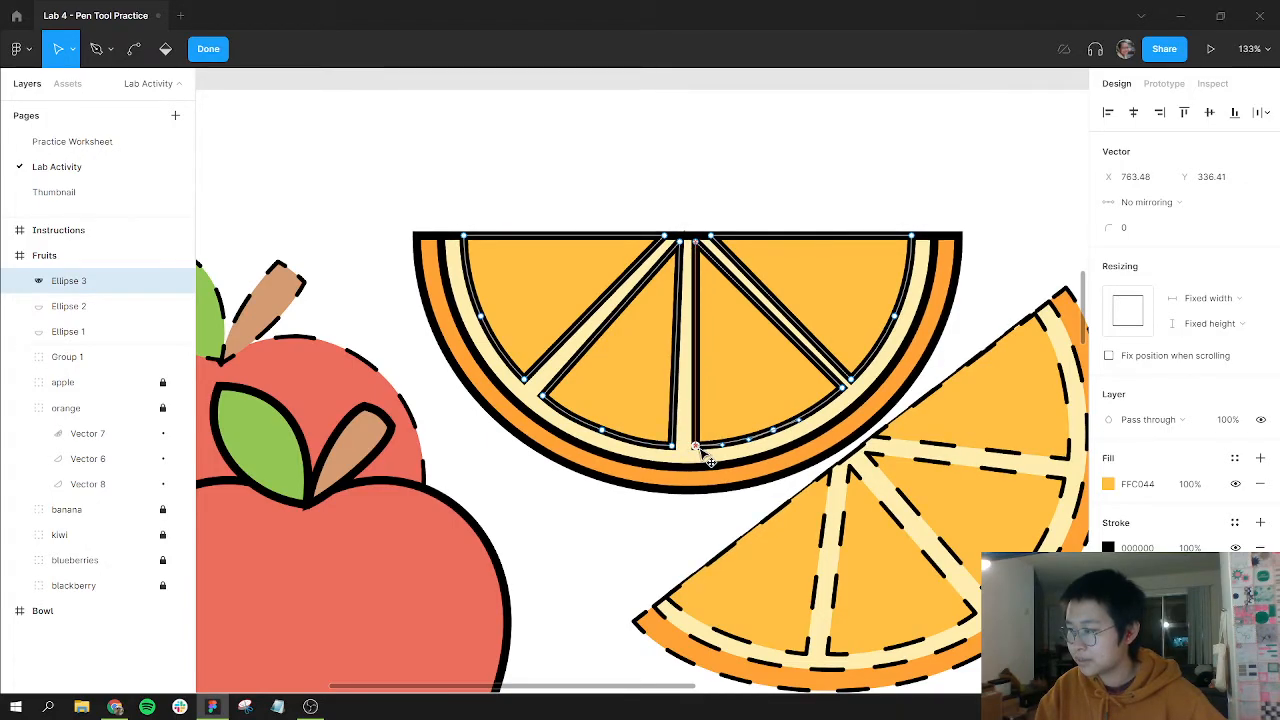
{"action": "left_click_drag", "start_coordinate": [841, 400], "coordinate": [836, 396]}
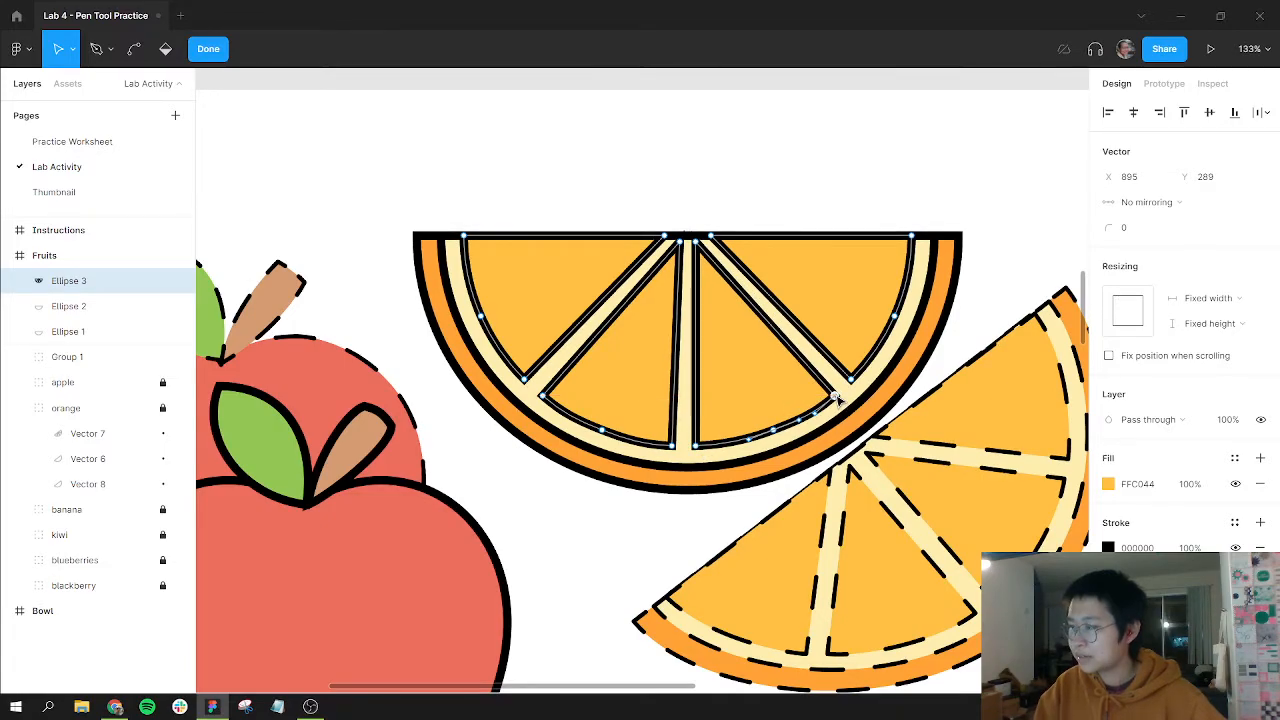
{"action": "left_click", "coordinate": [694, 160]}
{"action": "scroll", "coordinate": [738, 331], "scroll_direction": "down", "scroll_amount": 5}
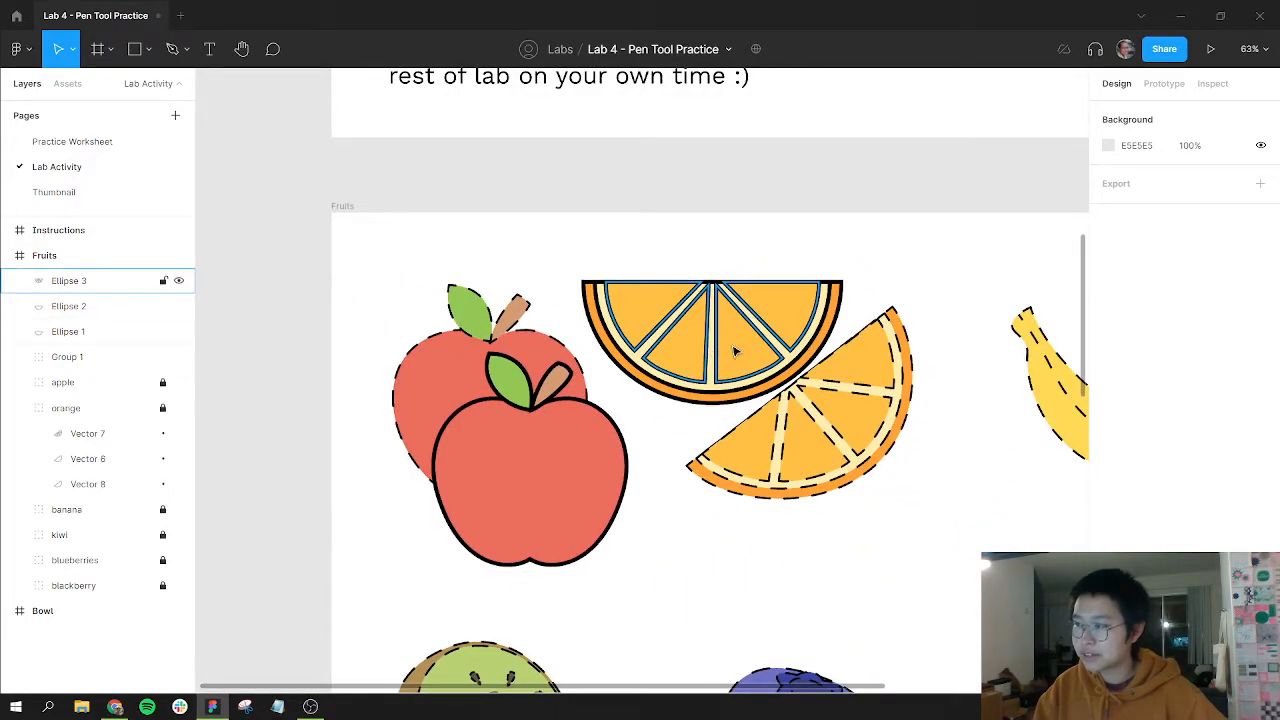
{"action": "left_click", "coordinate": [752, 286]}
{"action": "left_click_drag", "start_coordinate": [752, 283], "coordinate": [785, 216]}
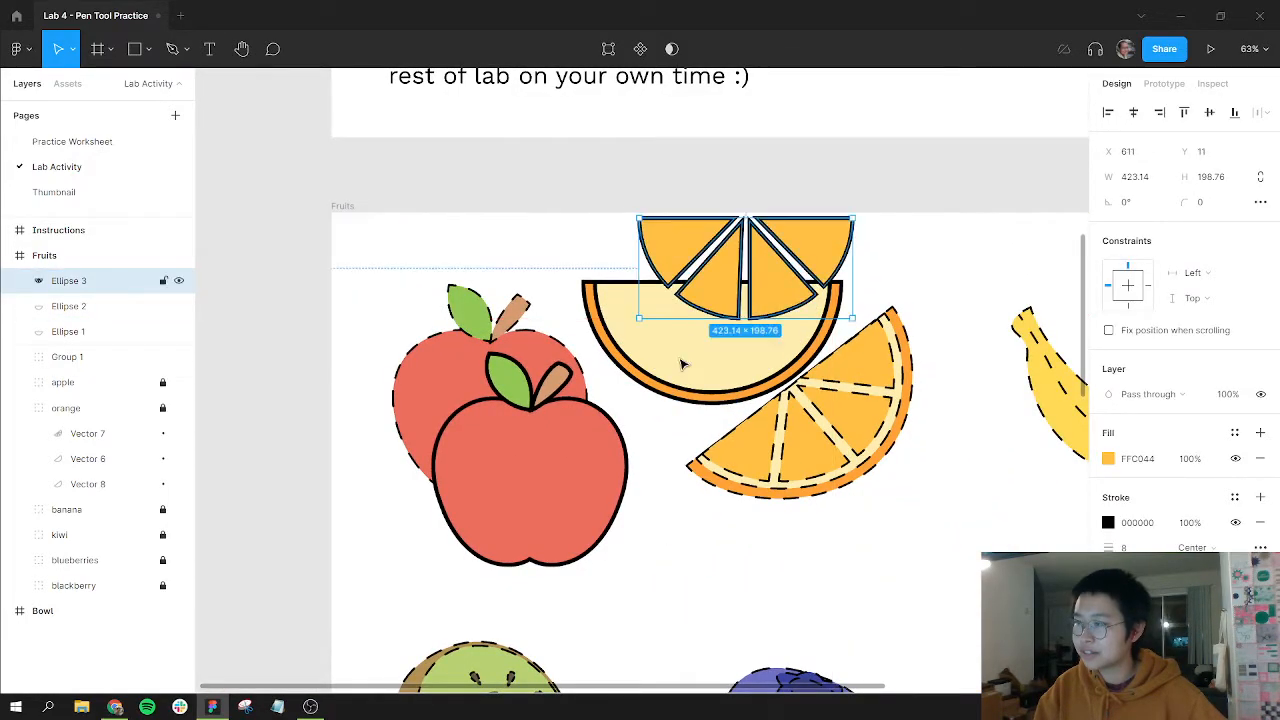
{"action": "left_click_drag", "start_coordinate": [702, 360], "coordinate": [715, 336]}
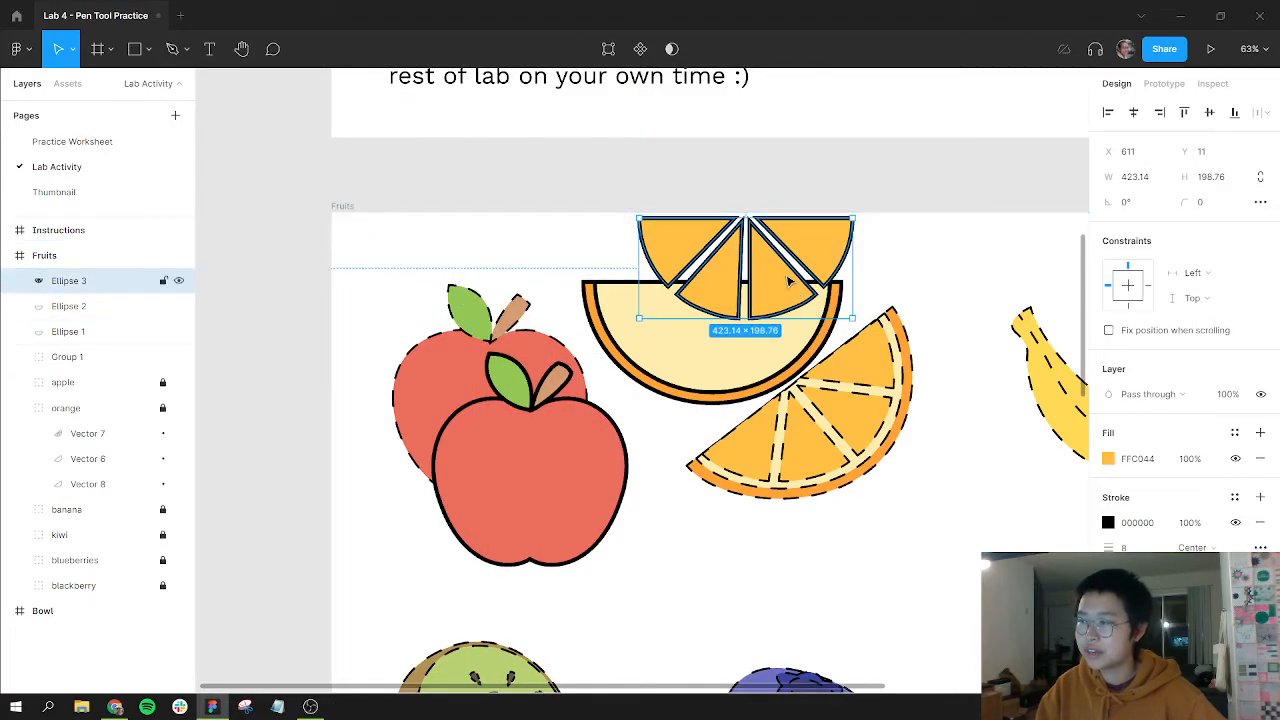
Set the segments back on the half-circles and move all three slice layers together over the dashed reference orange.
{"action": "left_click", "coordinate": [735, 242]}
{"action": "left_click_drag", "start_coordinate": [735, 242], "coordinate": [745, 325]}
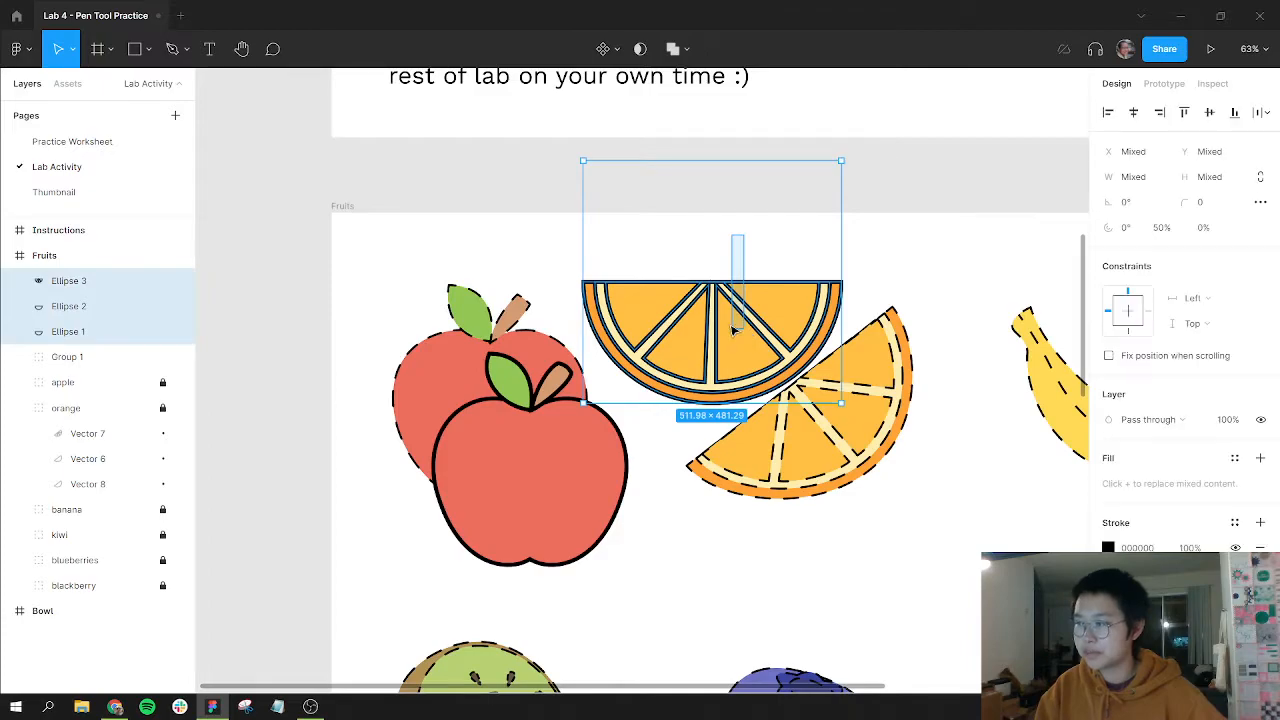
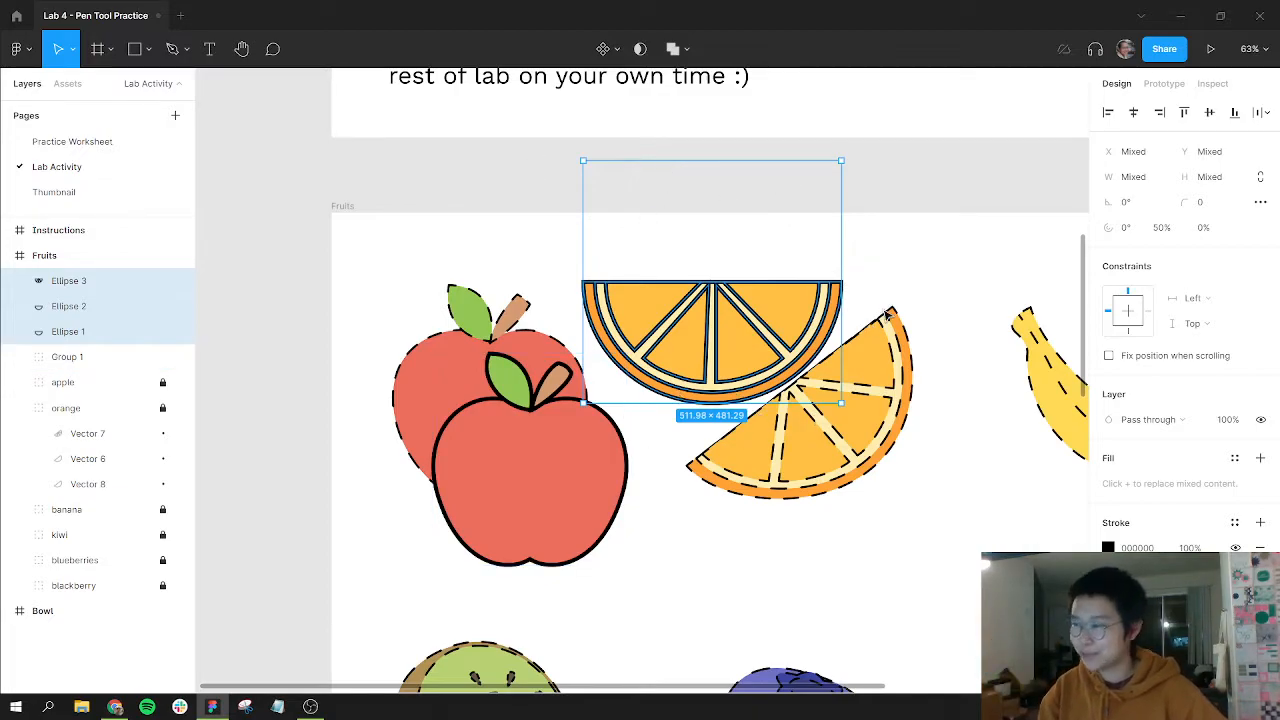
{"action": "left_click", "coordinate": [860, 330]}
{"action": "left_click_drag", "start_coordinate": [750, 268], "coordinate": [857, 314]}
{"action": "left_click_drag", "start_coordinate": [760, 327], "coordinate": [866, 412]}
Try outlining the strokes of the three slice layers, try flattening the layers into one vector, and undo both attempts.
{"action": "right_click", "coordinate": [862, 406]}
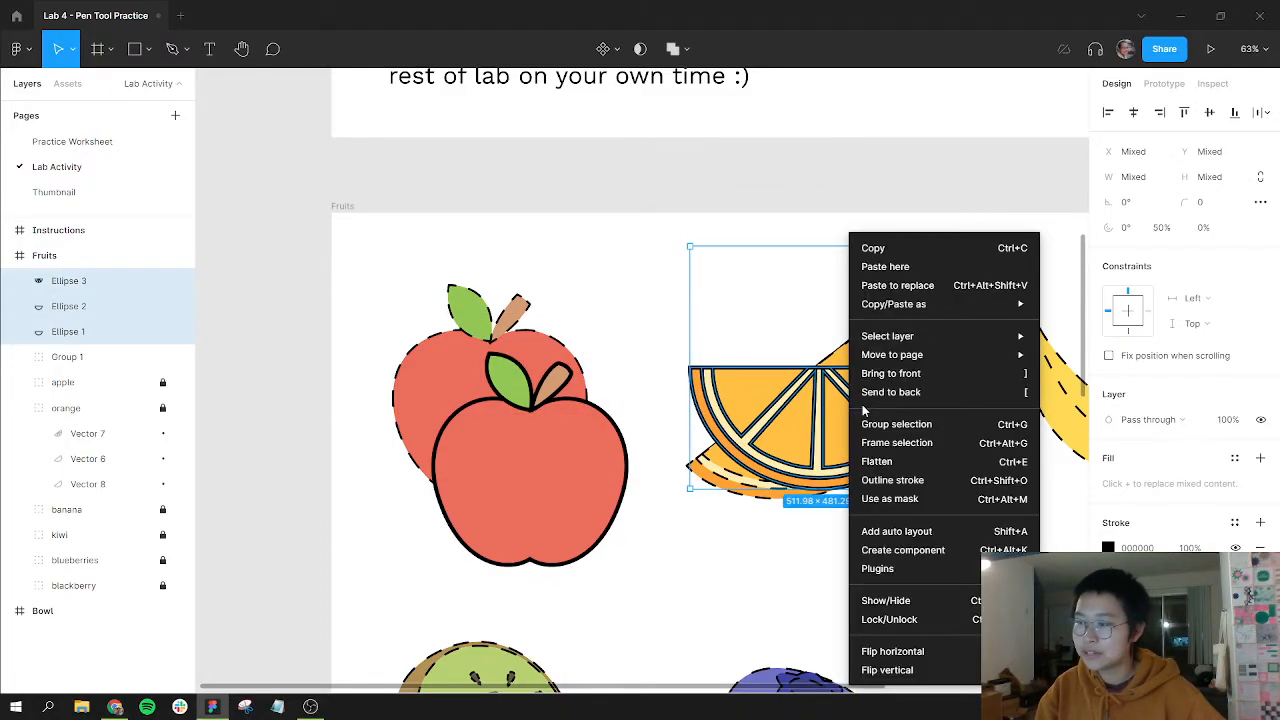
{"action": "left_click", "coordinate": [890, 482]}
{"action": "key", "text": "ctrl+z"}
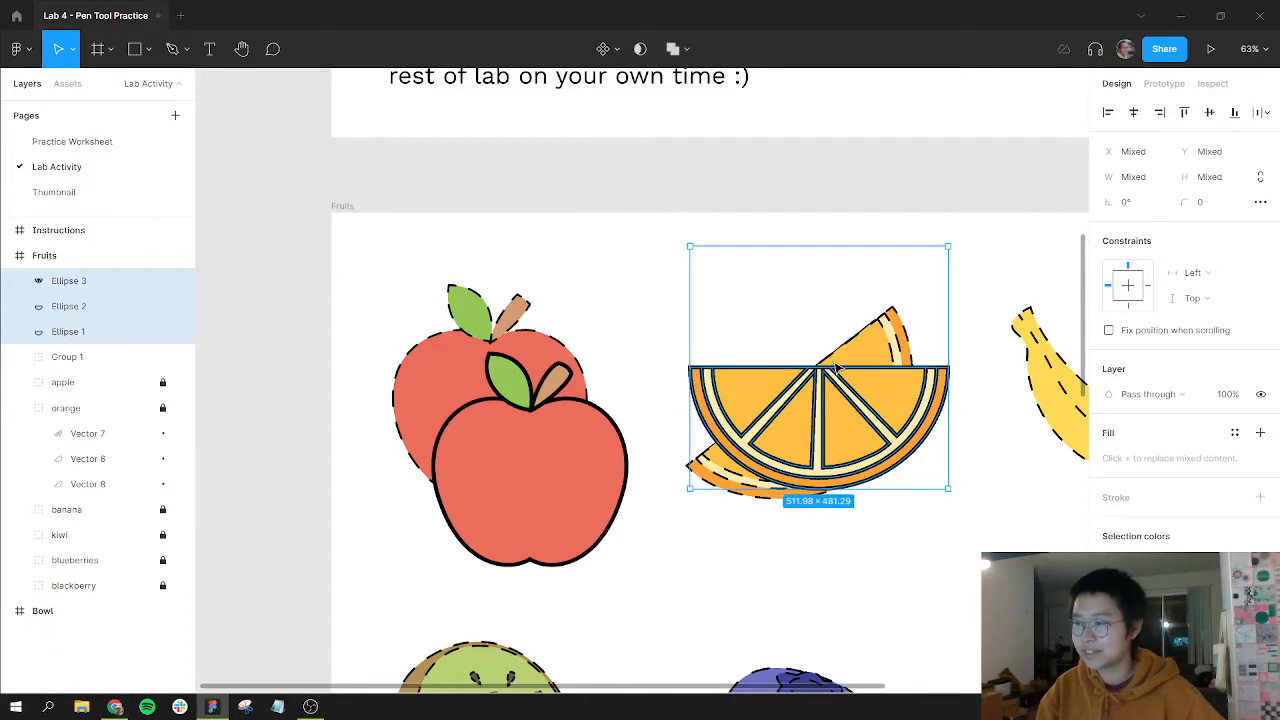
{"action": "right_click", "coordinate": [792, 416]}
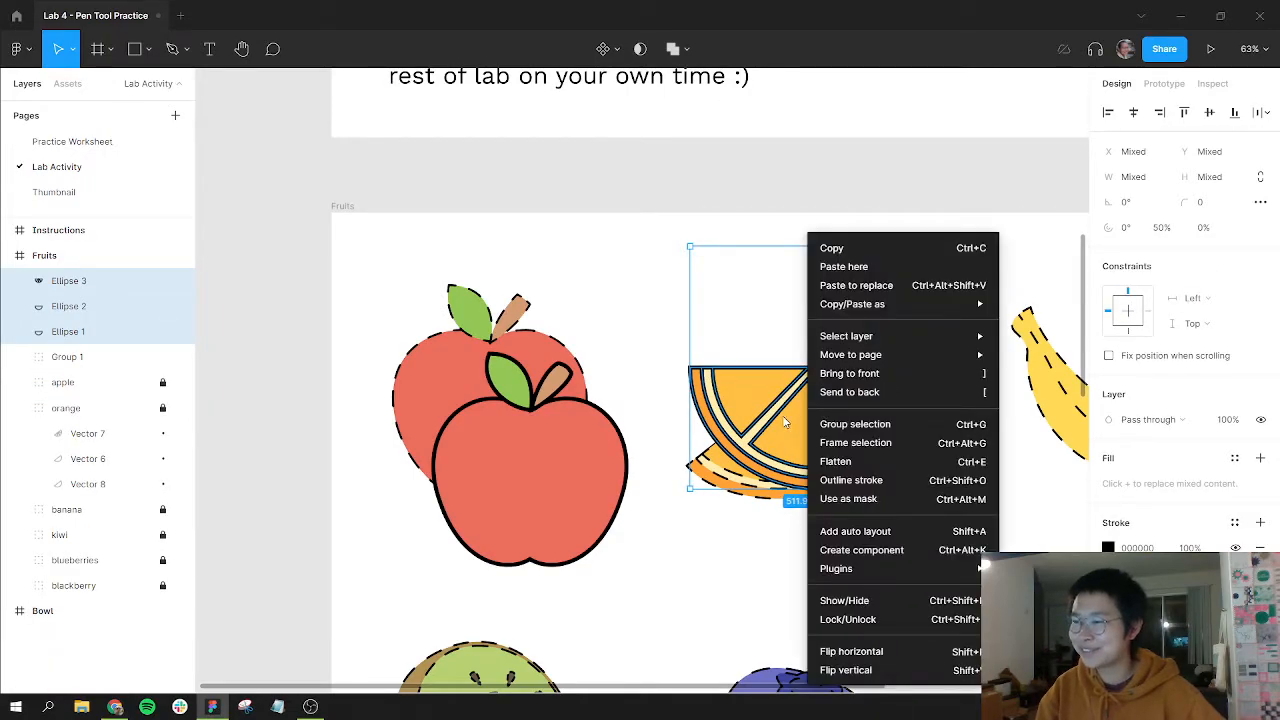
{"action": "left_click", "coordinate": [850, 462]}
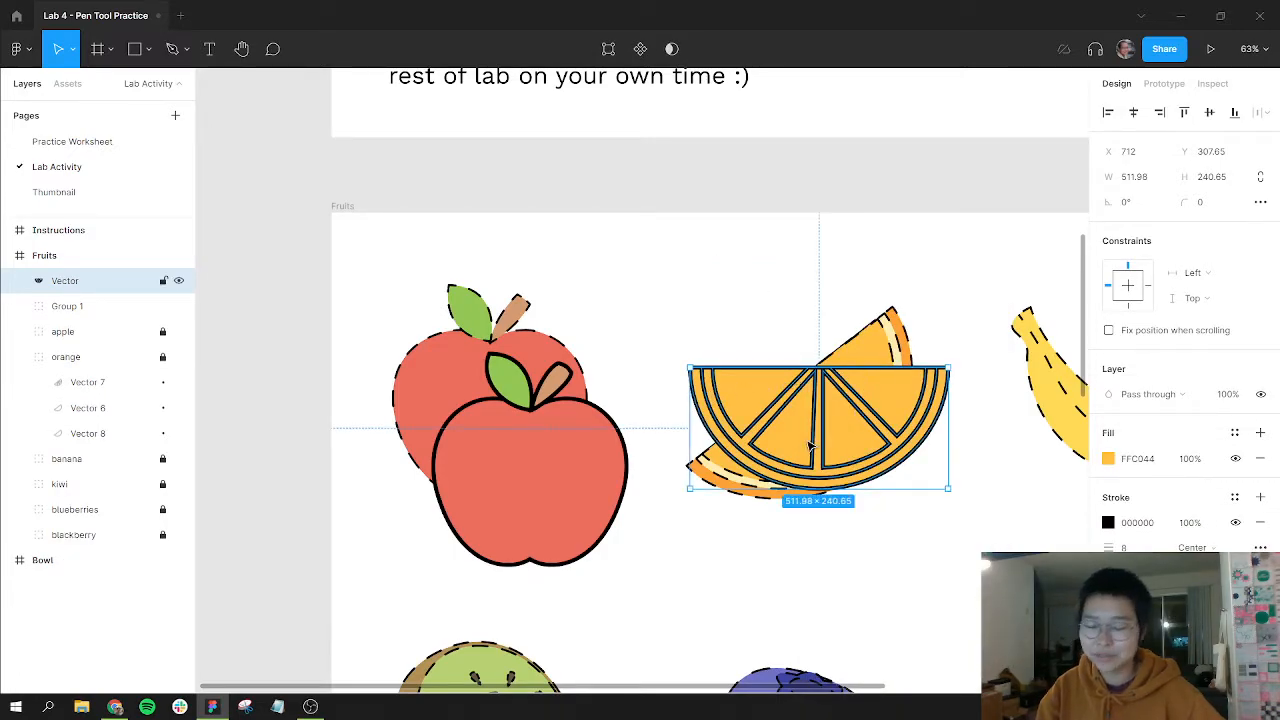
{"action": "key", "text": "ctrl+z"}
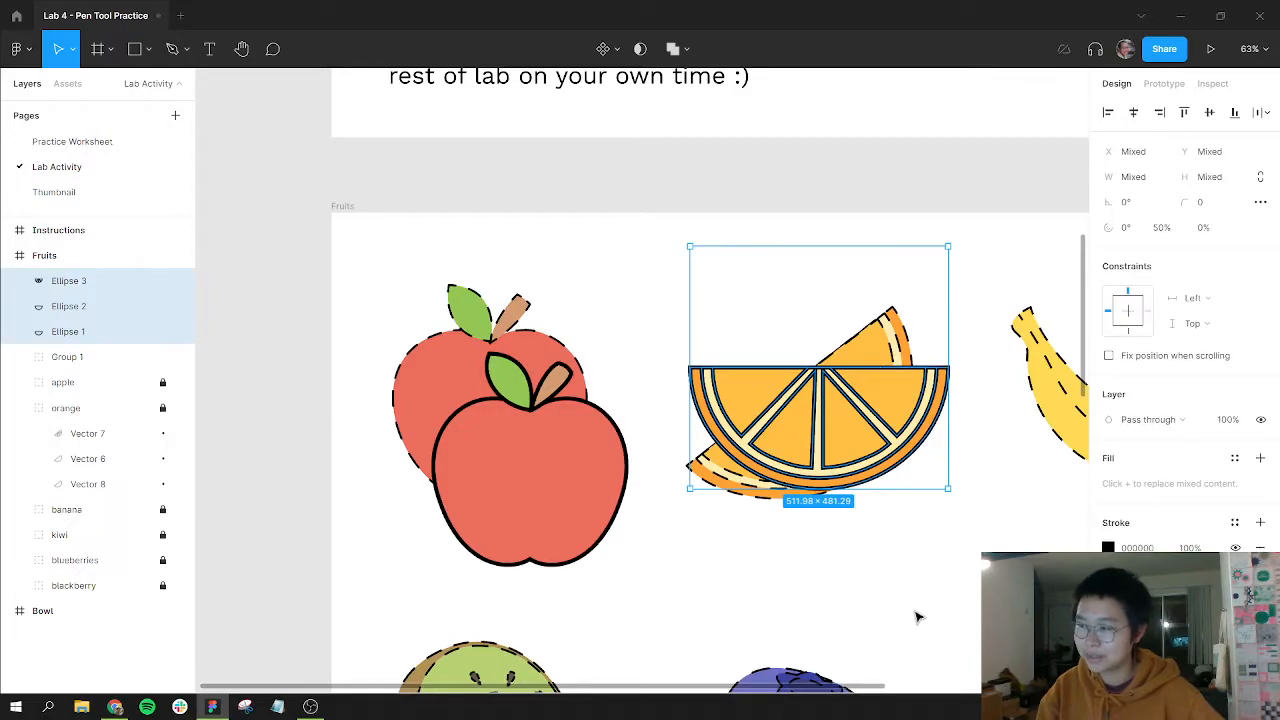
Try moving the segments up off the pith half-circle and undo the move.
{"action": "left_click", "coordinate": [897, 492]}
{"action": "left_click", "coordinate": [832, 430]}
{"action": "left_click_drag", "start_coordinate": [846, 425], "coordinate": [838, 252]}
{"action": "left_click", "coordinate": [840, 398]}
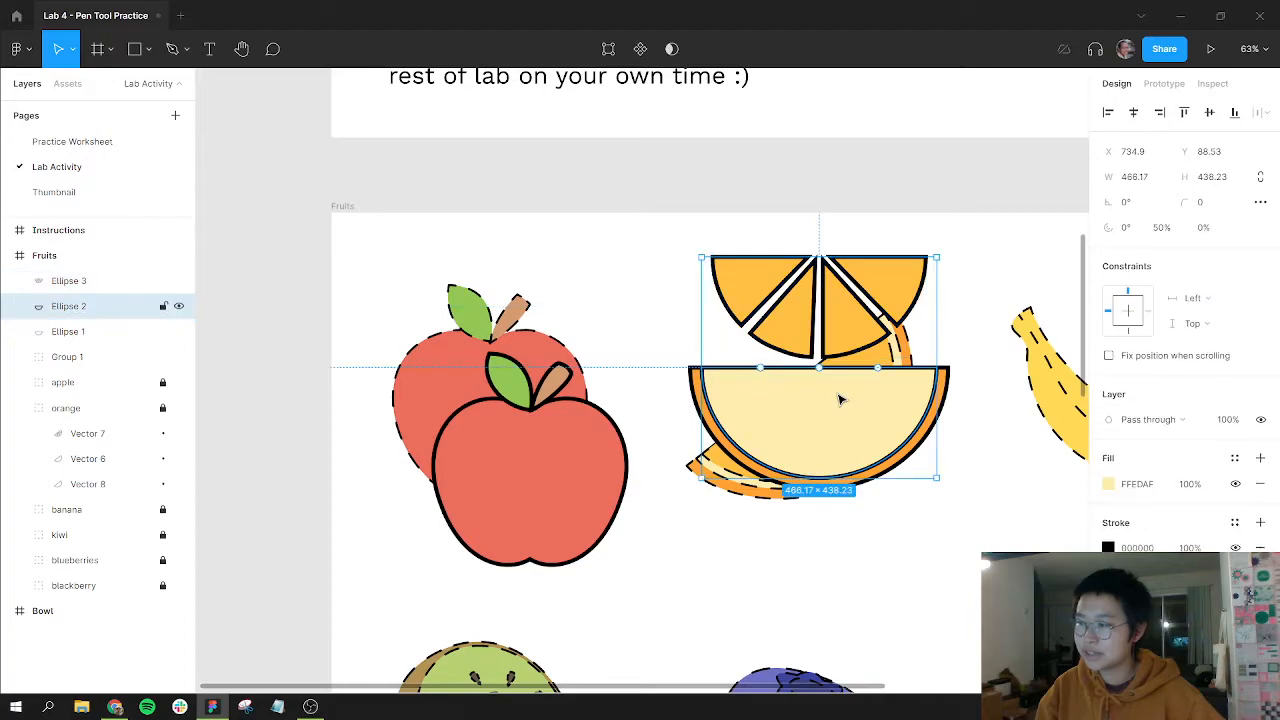
{"action": "key", "text": "ctrl+z"}
{"action": "key", "text": "ctrl+z"}
Flatten the outer half-circle, Ellipse 1, and the middle half-circle, Ellipse 2, each as its own shape.
{"action": "left_click", "coordinate": [945, 390]}
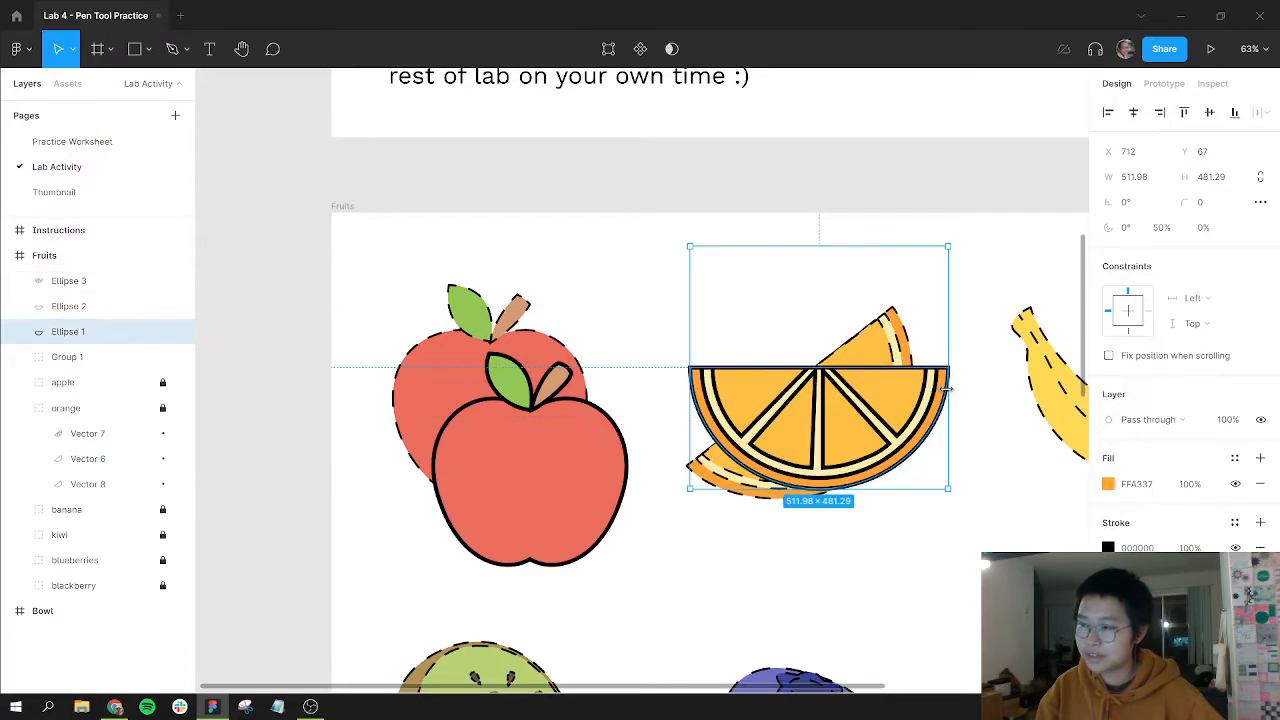
{"action": "right_click", "coordinate": [945, 390]}
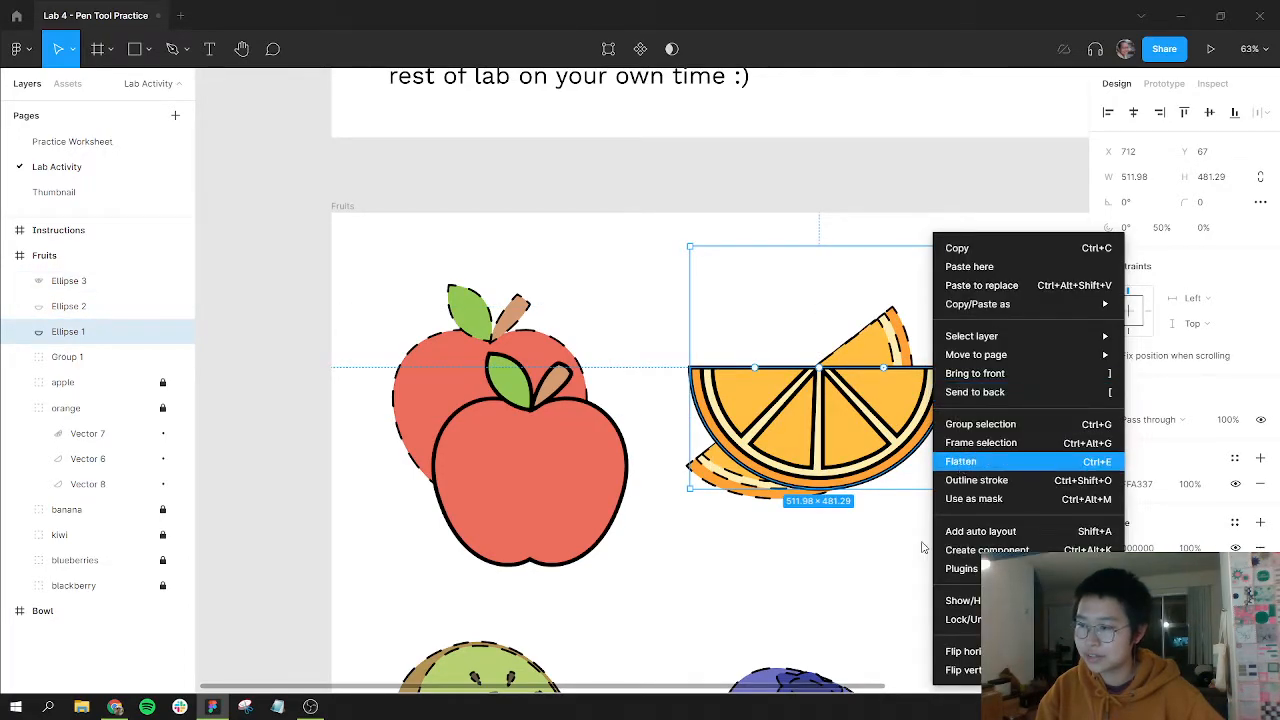
{"action": "left_click", "coordinate": [922, 547]}
{"action": "left_click", "coordinate": [925, 425]}
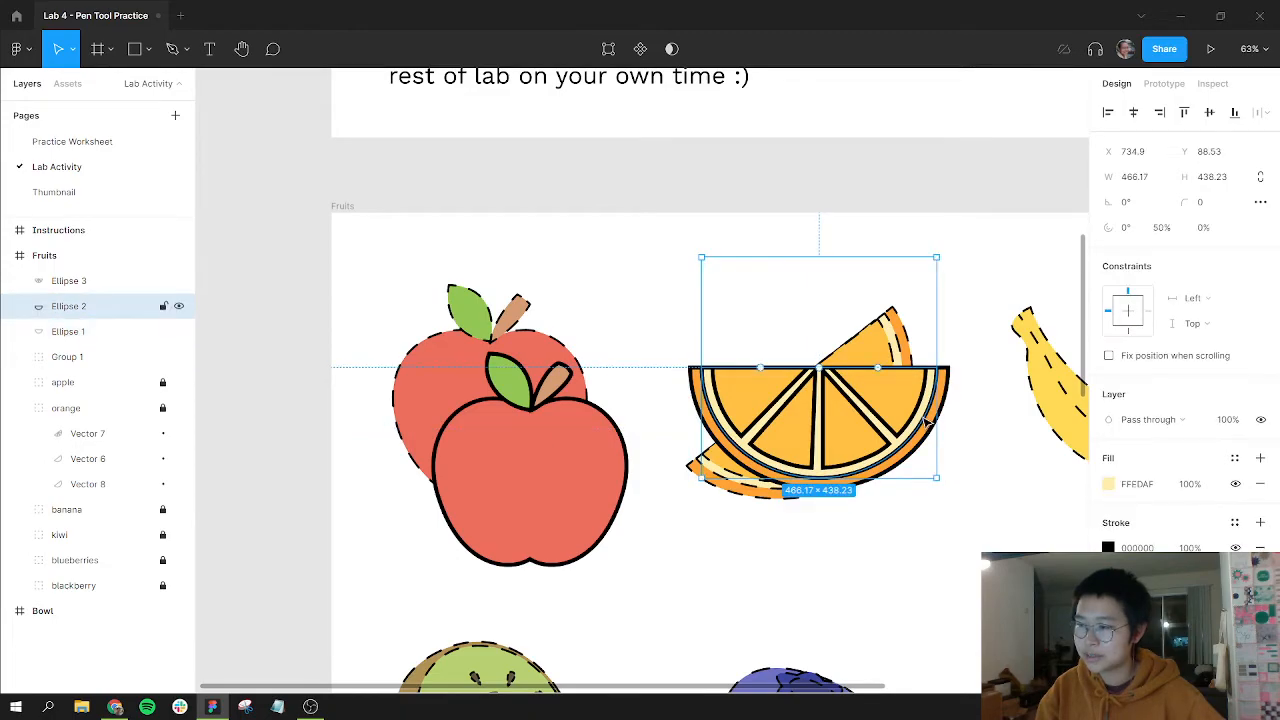
{"action": "right_click", "coordinate": [925, 420]}
{"action": "left_click", "coordinate": [937, 463]}
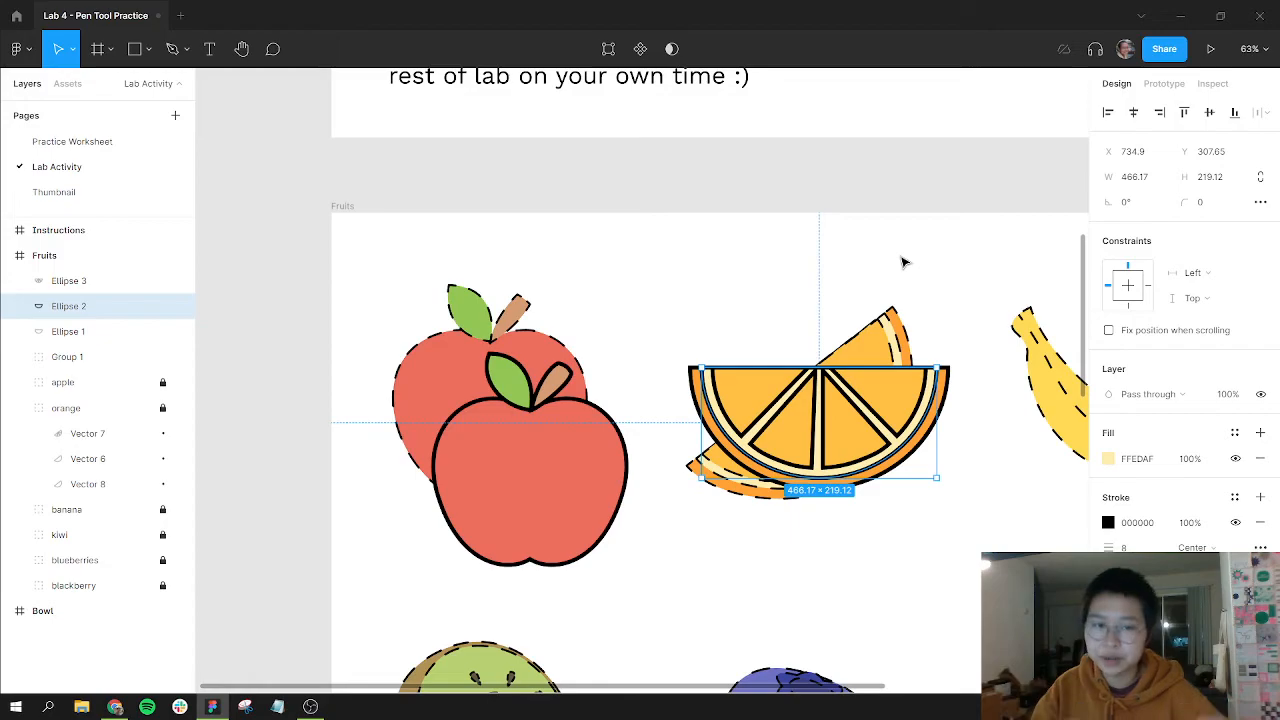
{"action": "left_click", "coordinate": [968, 364]}
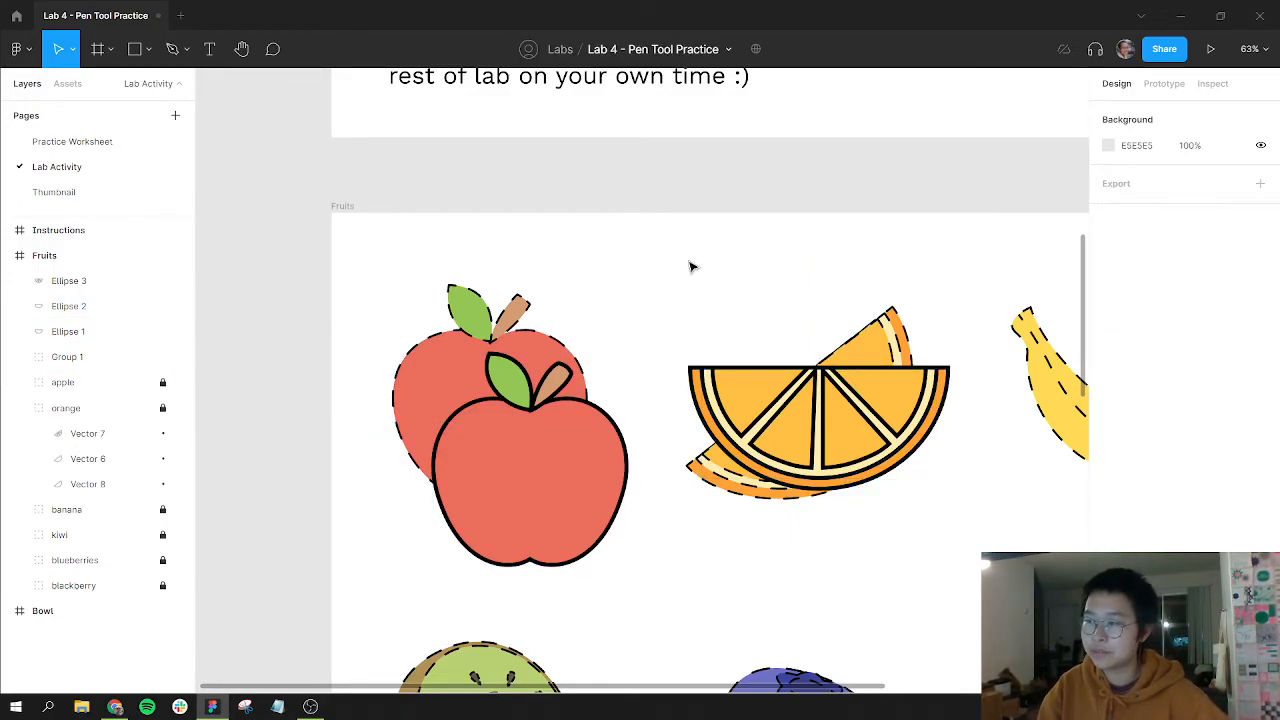
Move the three slice layers slightly lower over the reference orange and rotate them together to 38.01°.
{"action": "left_click_drag", "start_coordinate": [689, 266], "coordinate": [829, 514]}
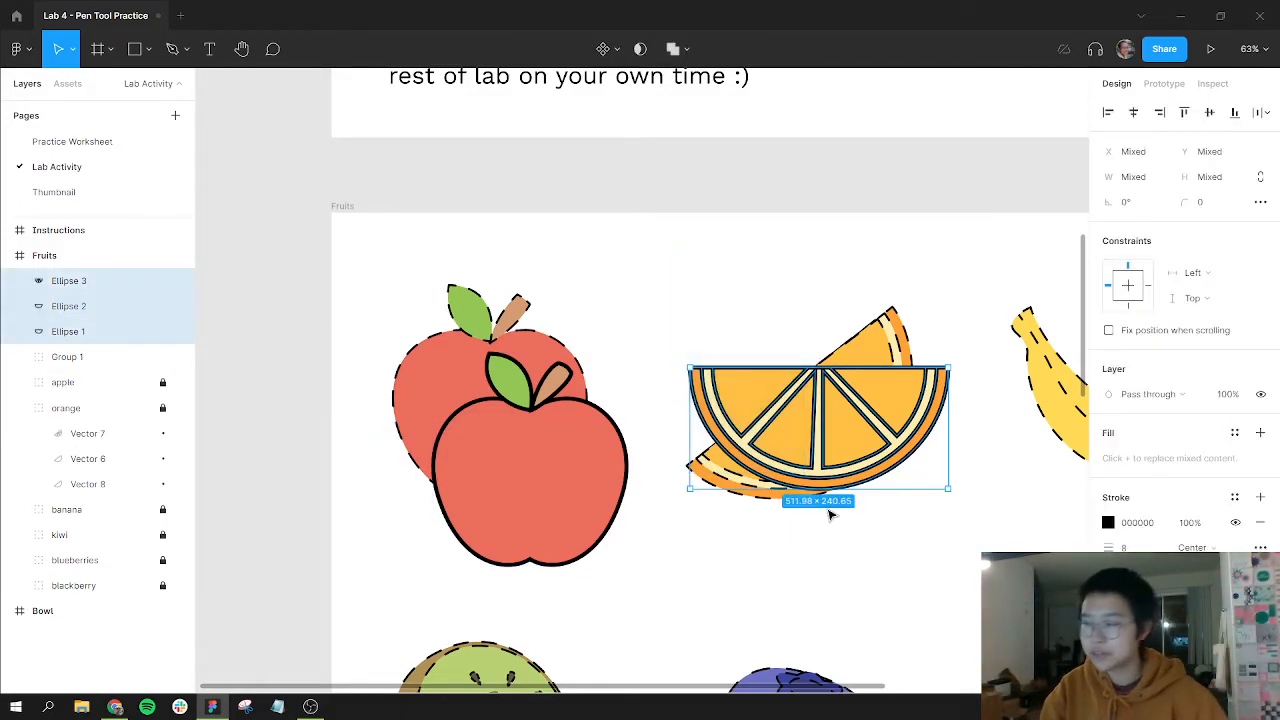
{"action": "left_click_drag", "start_coordinate": [858, 452], "coordinate": [855, 496]}
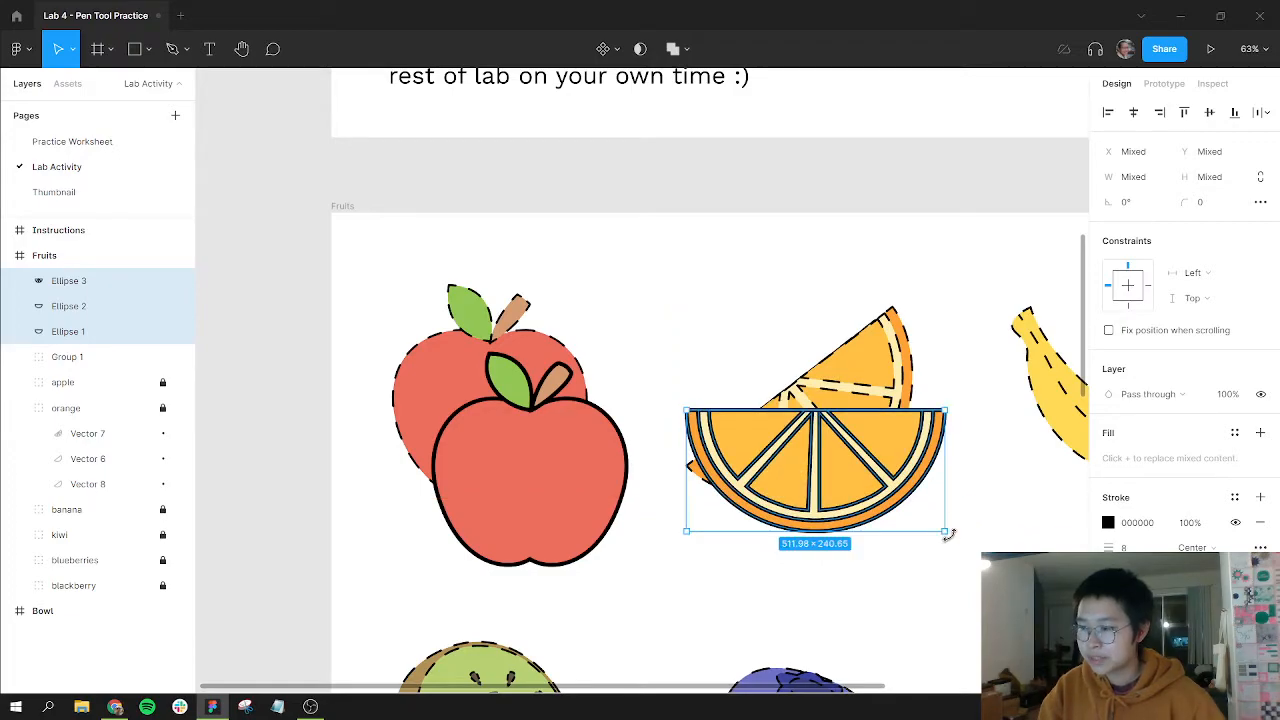
{"action": "left_click_drag", "start_coordinate": [946, 531], "coordinate": [973, 436]}
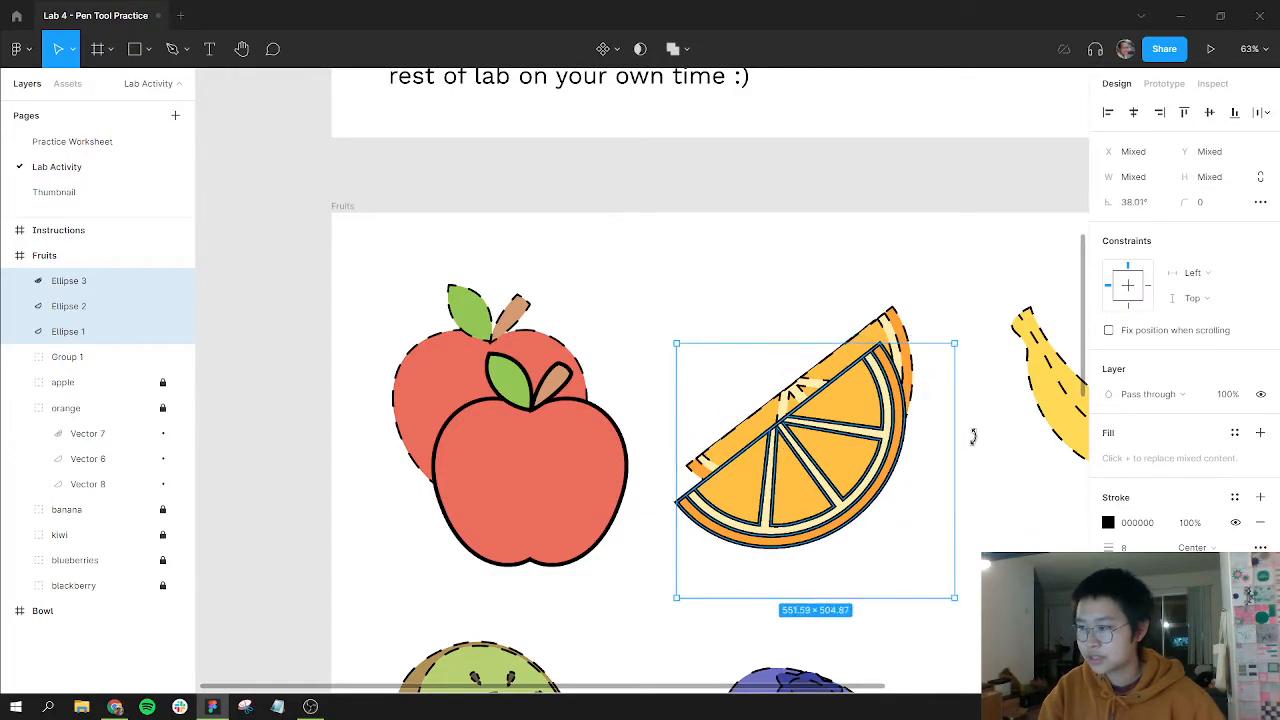
{"action": "left_click", "coordinate": [1027, 444]}
Group the three orange slice layers and name the group orange.
{"action": "left_click_drag", "start_coordinate": [1037, 361], "coordinate": [916, 346]}
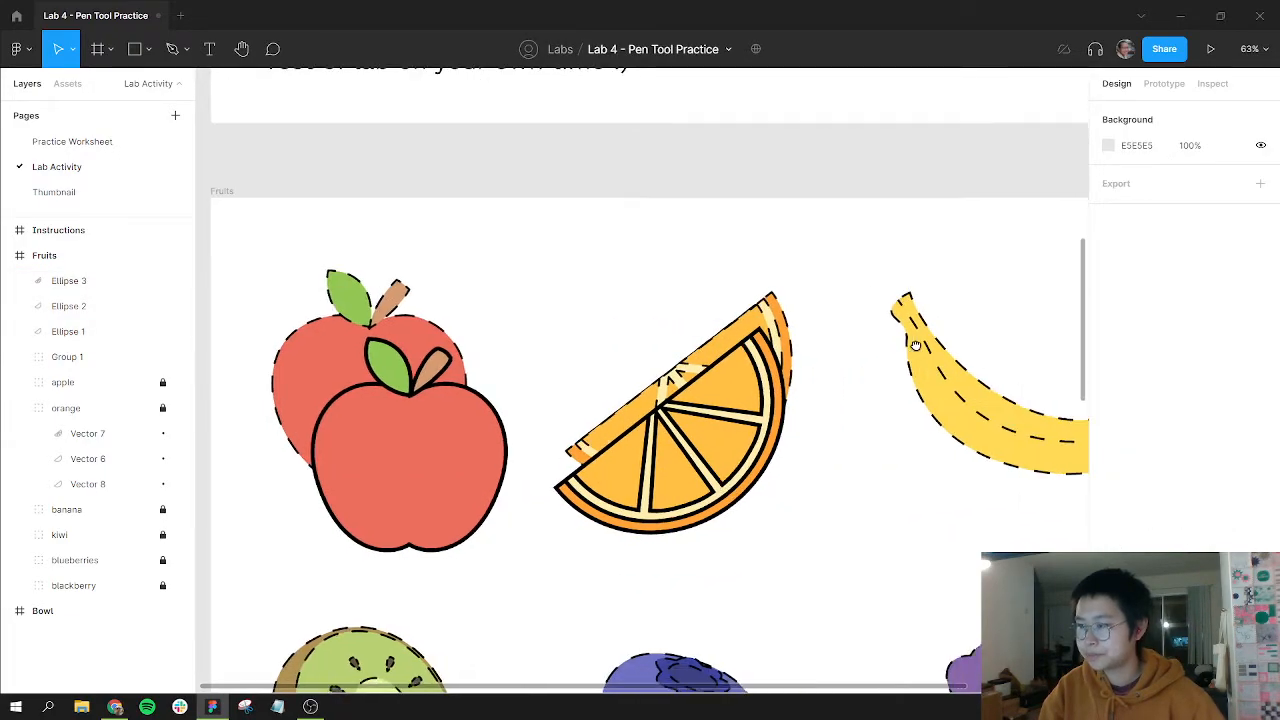
{"action": "left_click_drag", "start_coordinate": [843, 492], "coordinate": [701, 426]}
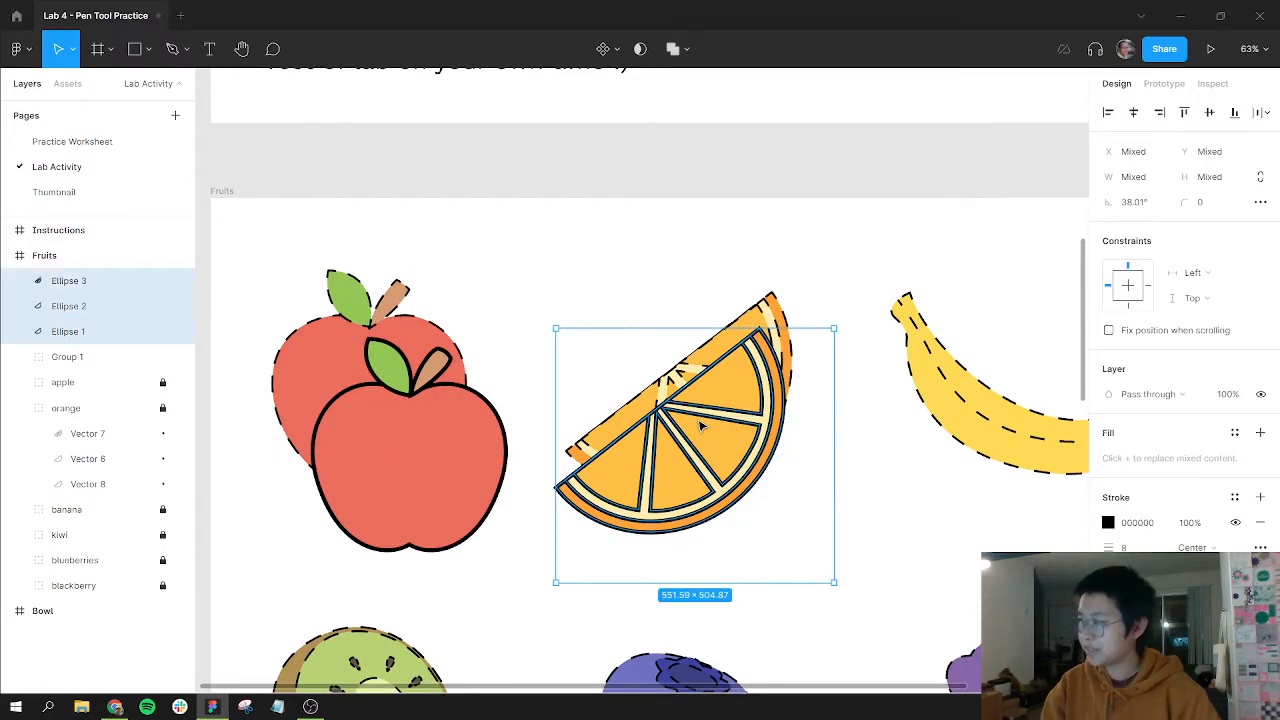
{"action": "key", "text": "ctrl+g"}
{"action": "key", "text": "ctrl+r"}
{"action": "type", "text": "orange"}
{"action": "key", "text": "Return"}
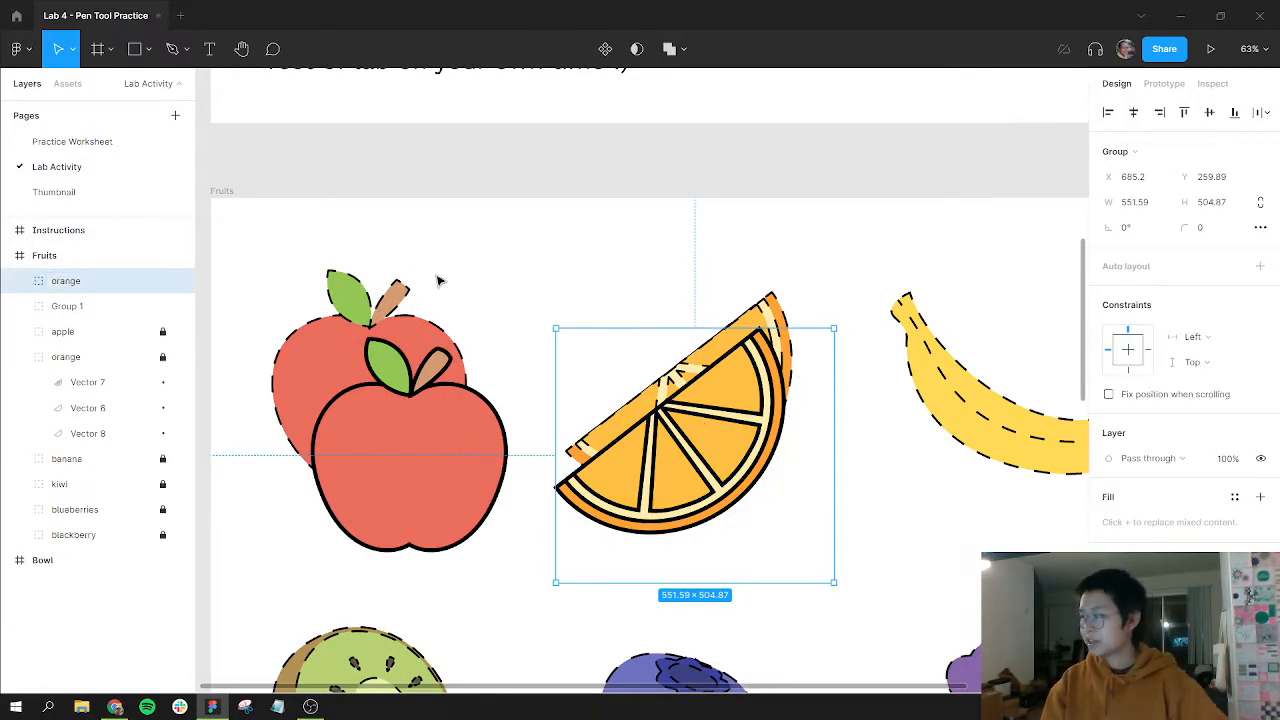
{"action": "key", "text": "Escape"}
Rename the drawn apple's group, Group 1, as apple.
{"action": "left_click", "coordinate": [350, 455]}
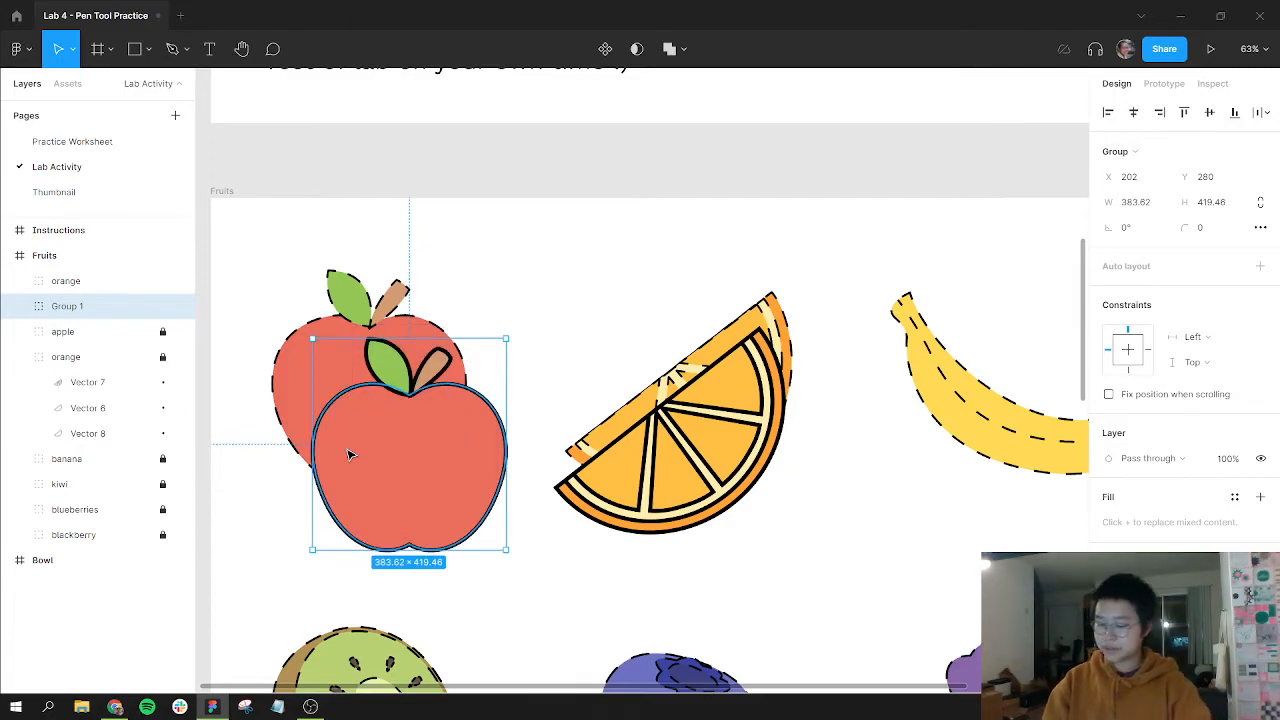
{"action": "key", "text": "ctrl+g"}
{"action": "key", "text": "ctrl+r"}
{"action": "type", "text": "apple"}
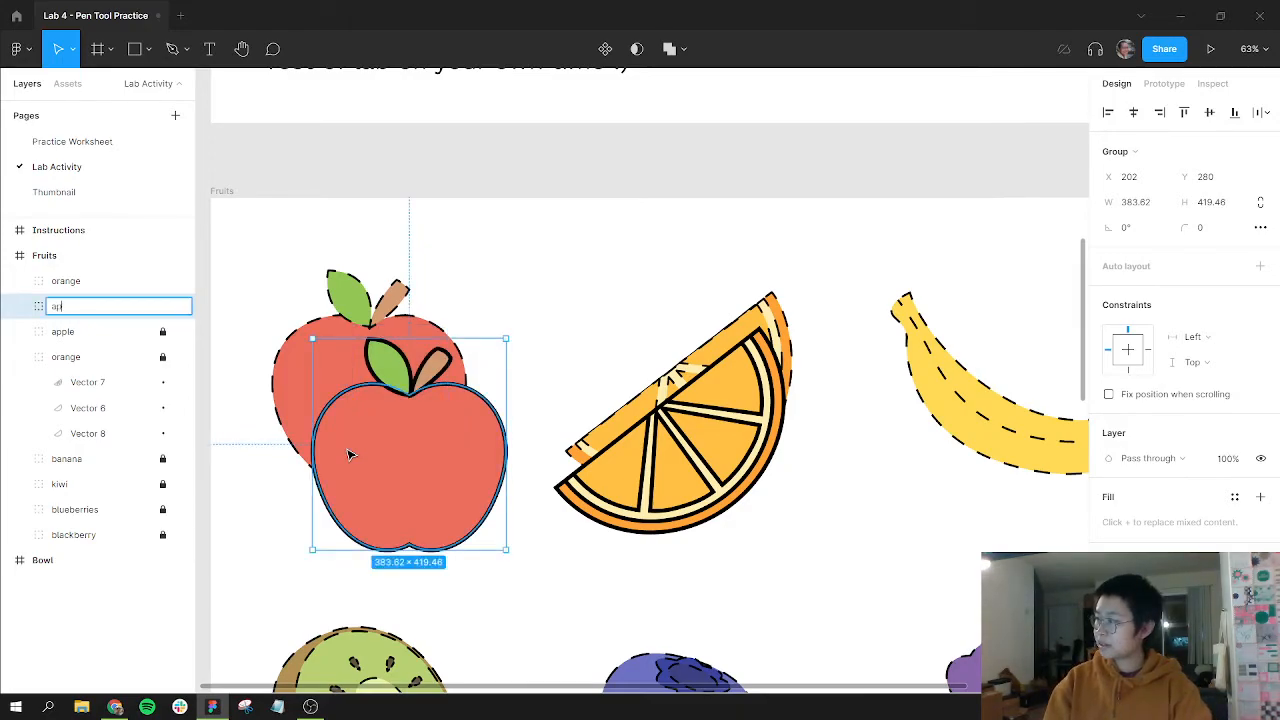
{"action": "key", "text": "Return"}
Trace the dashed banana's upper edge with the Pen tool from X 1388, Y 188 through X 1629, Y 424 to the tip at X 1877, Y 463.
{"action": "left_click", "coordinate": [957, 348]}
{"action": "left_click_drag", "start_coordinate": [957, 348], "coordinate": [671, 296]}
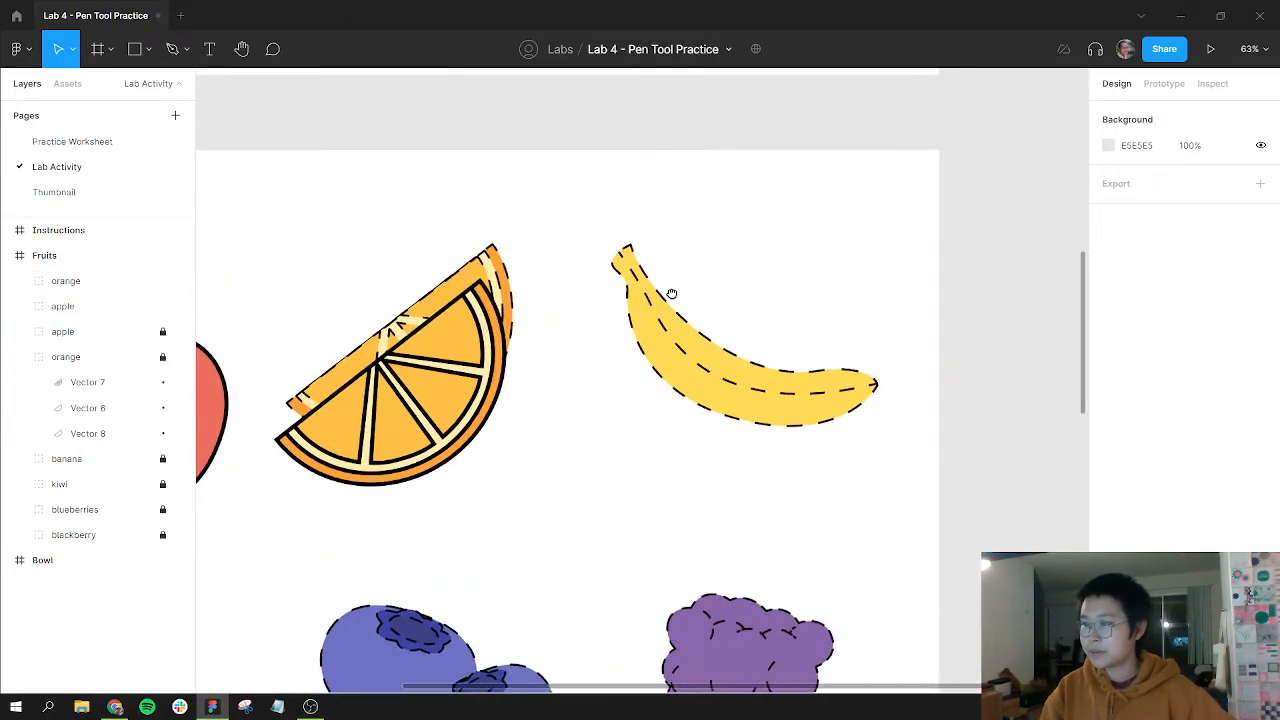
{"action": "scroll", "coordinate": [807, 400], "scroll_direction": "down", "scroll_amount": 1}
{"action": "scroll", "coordinate": [807, 400], "scroll_direction": "up", "scroll_amount": 3}
{"action": "scroll", "coordinate": [807, 400], "scroll_direction": "up", "scroll_amount": 3}
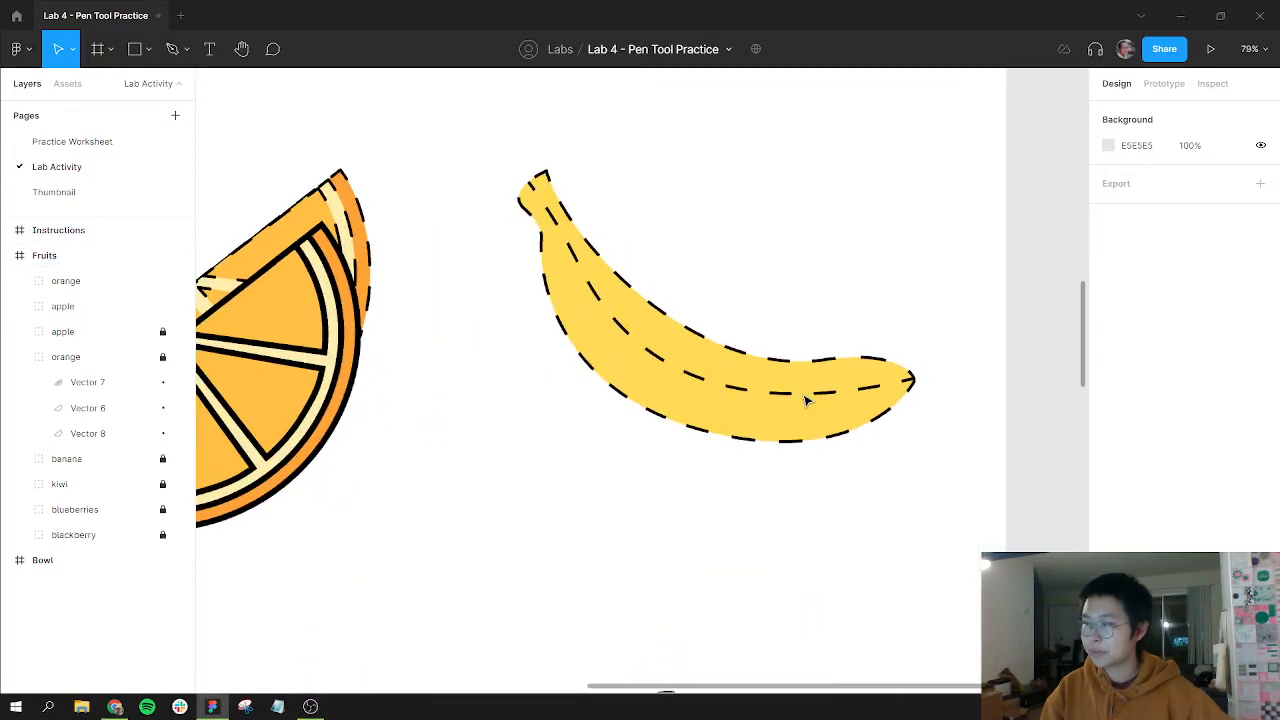
{"action": "scroll", "coordinate": [731, 400], "scroll_direction": "up", "scroll_amount": 1}
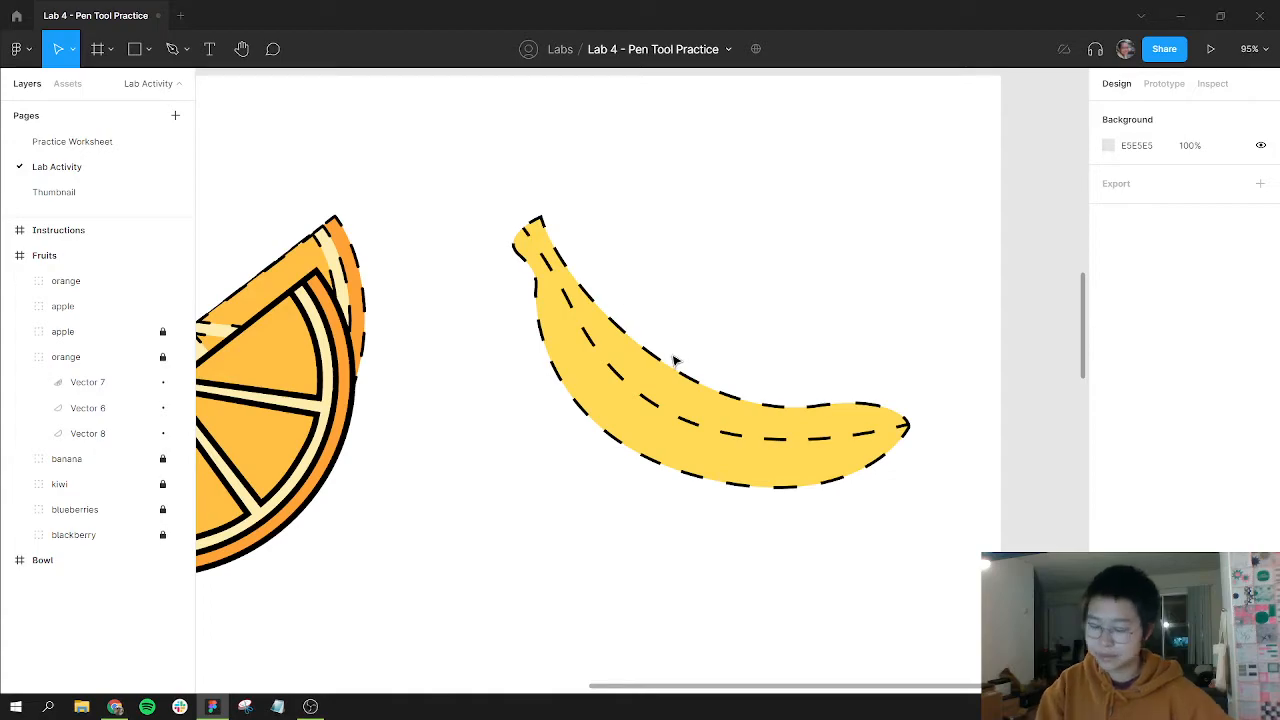
{"action": "key", "text": "p"}
{"action": "scroll", "coordinate": [538, 218], "scroll_direction": "up", "scroll_amount": 1}
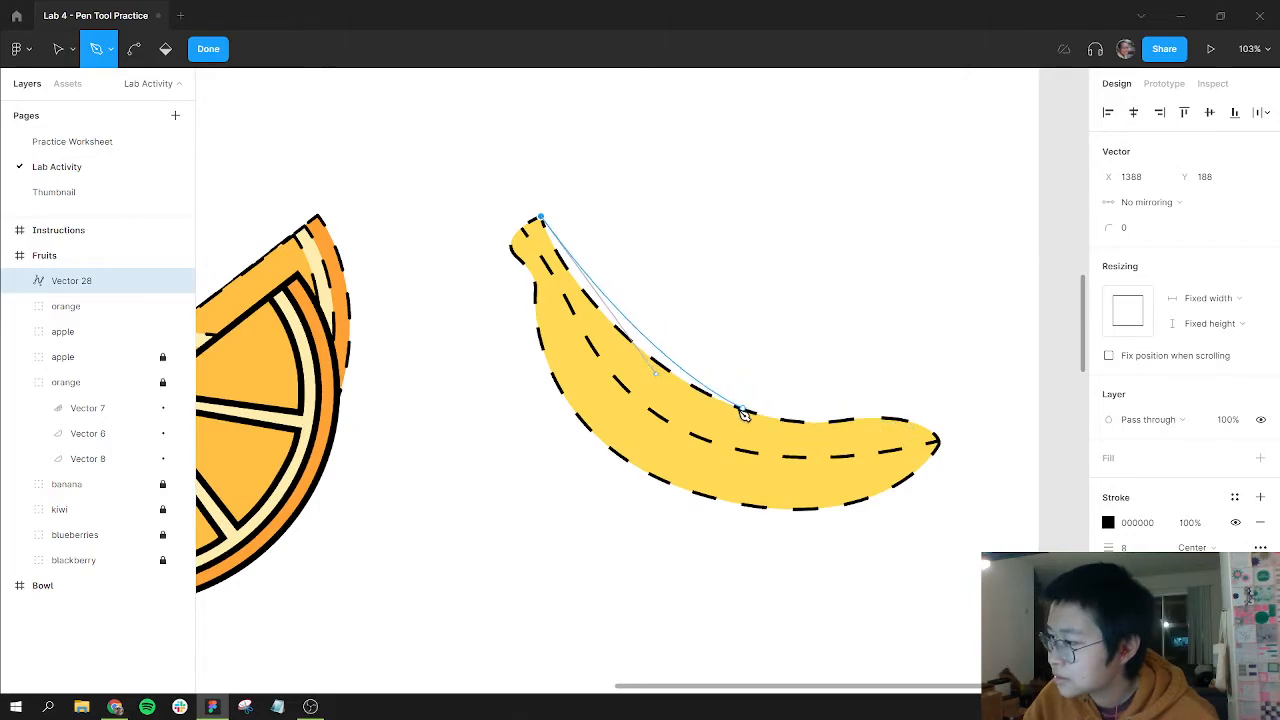
{"action": "left_click_drag", "start_coordinate": [737, 409], "coordinate": [833, 440]}
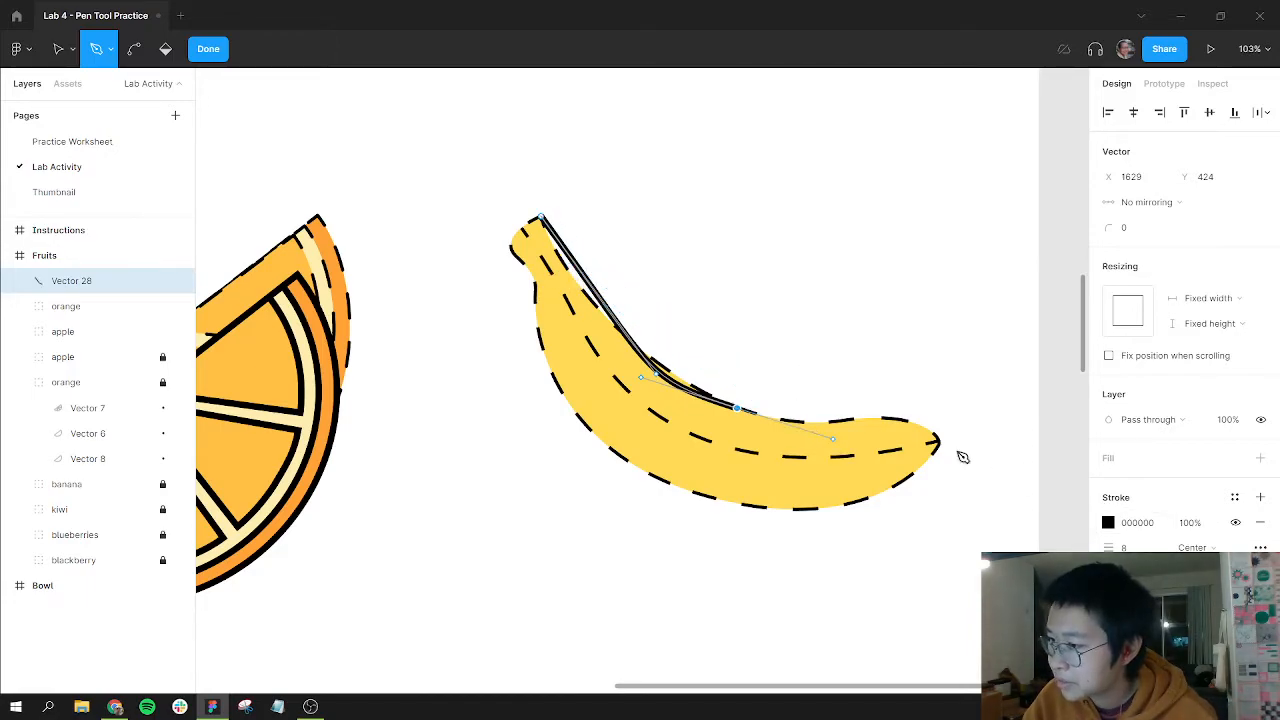
{"action": "left_click_drag", "start_coordinate": [938, 438], "coordinate": [948, 475]}
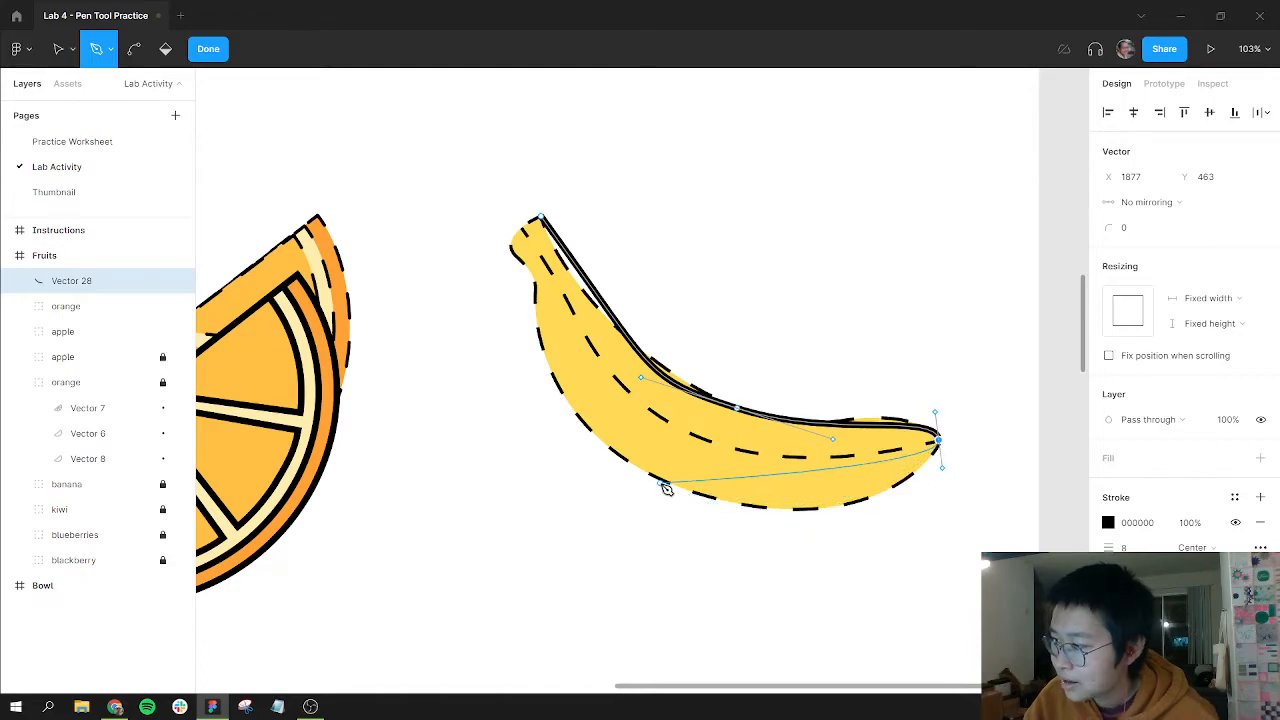
Trace the banana's underside through X 1535.5, Y 513 and X 1381.5, Y 283, round the stem via X 1350, Y 225, and close the outline.
{"action": "mouse_move", "coordinate": [662, 483]}
{"action": "left_mouse_down"}
{"action": "mouse_move", "coordinate": [491, 391]}
{"action": "mouse_move", "coordinate": [507, 404]}
{"action": "left_mouse_up"}
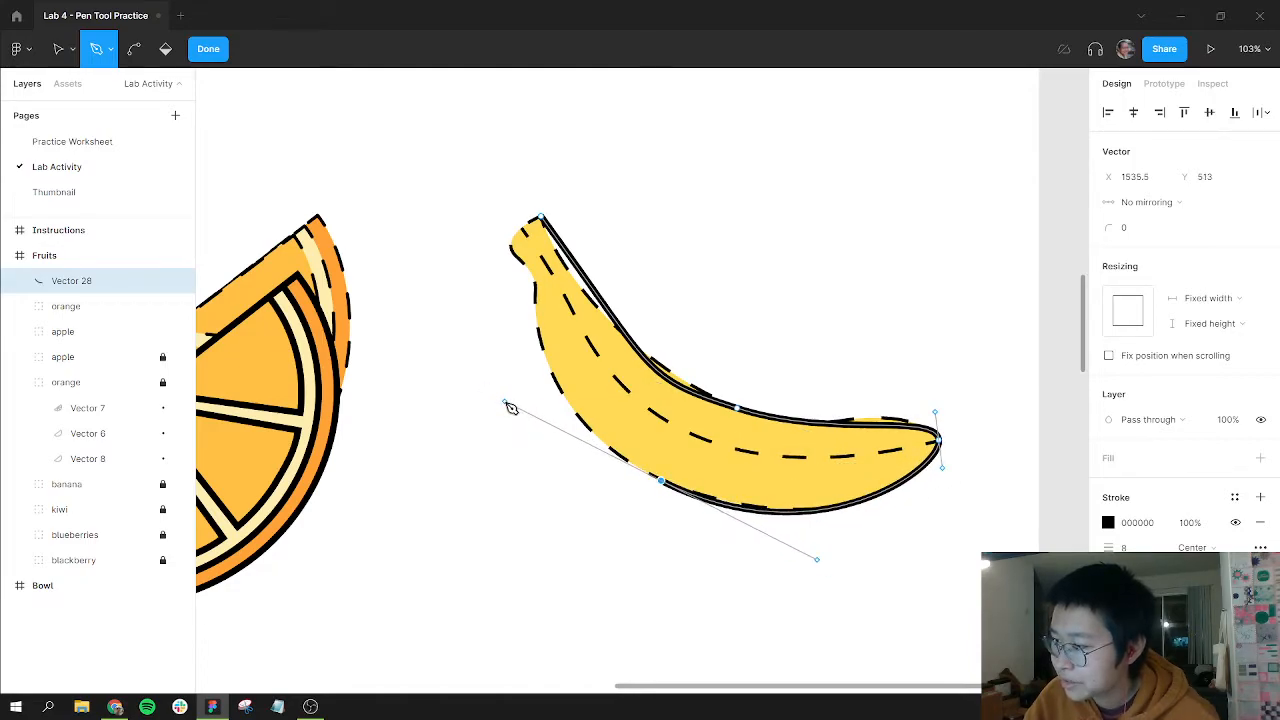
{"action": "left_click", "coordinate": [536, 291]}
{"action": "left_click_drag", "start_coordinate": [537, 278], "coordinate": [541, 275]}
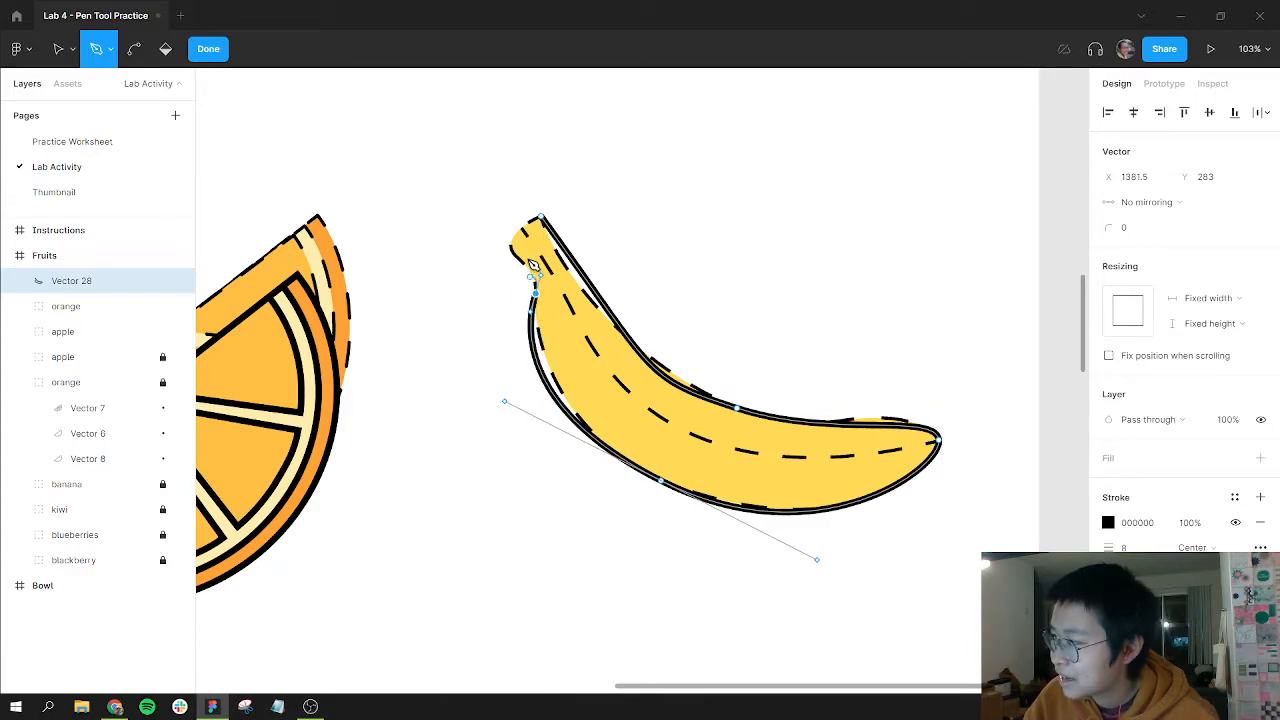
{"action": "left_click", "coordinate": [510, 247]}
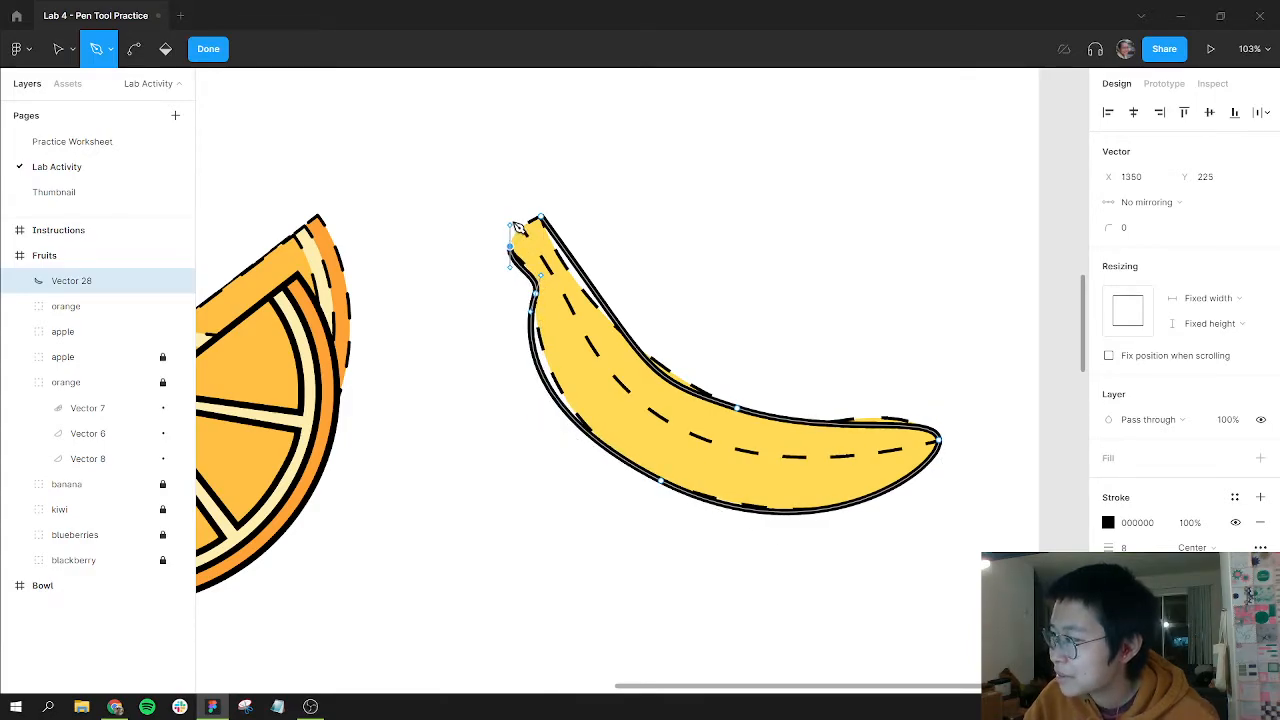
{"action": "left_click", "coordinate": [541, 217]}
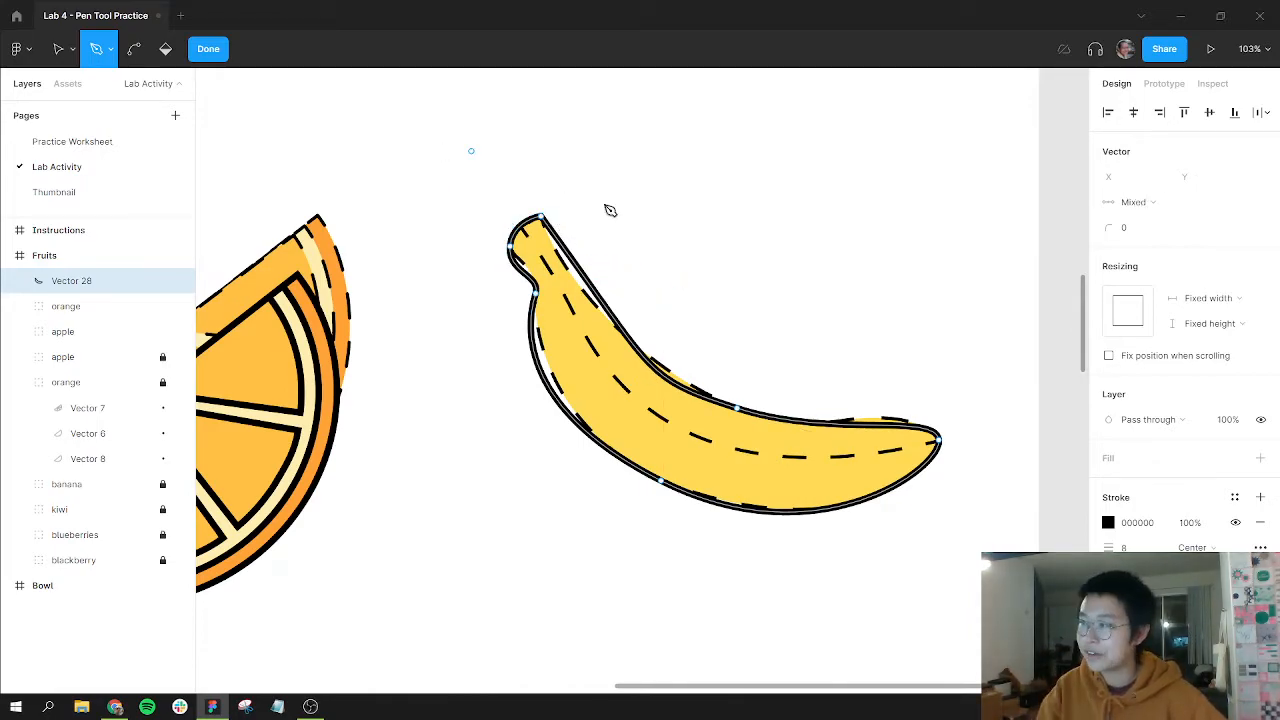
Reshape the banana outline's upper edge by adjusting the stem-top handle, middle point and tip handle to follow the dashed edge.
{"action": "key", "text": "v"}
{"action": "left_click", "coordinate": [541, 217]}
{"action": "key", "text": "ctrl"}
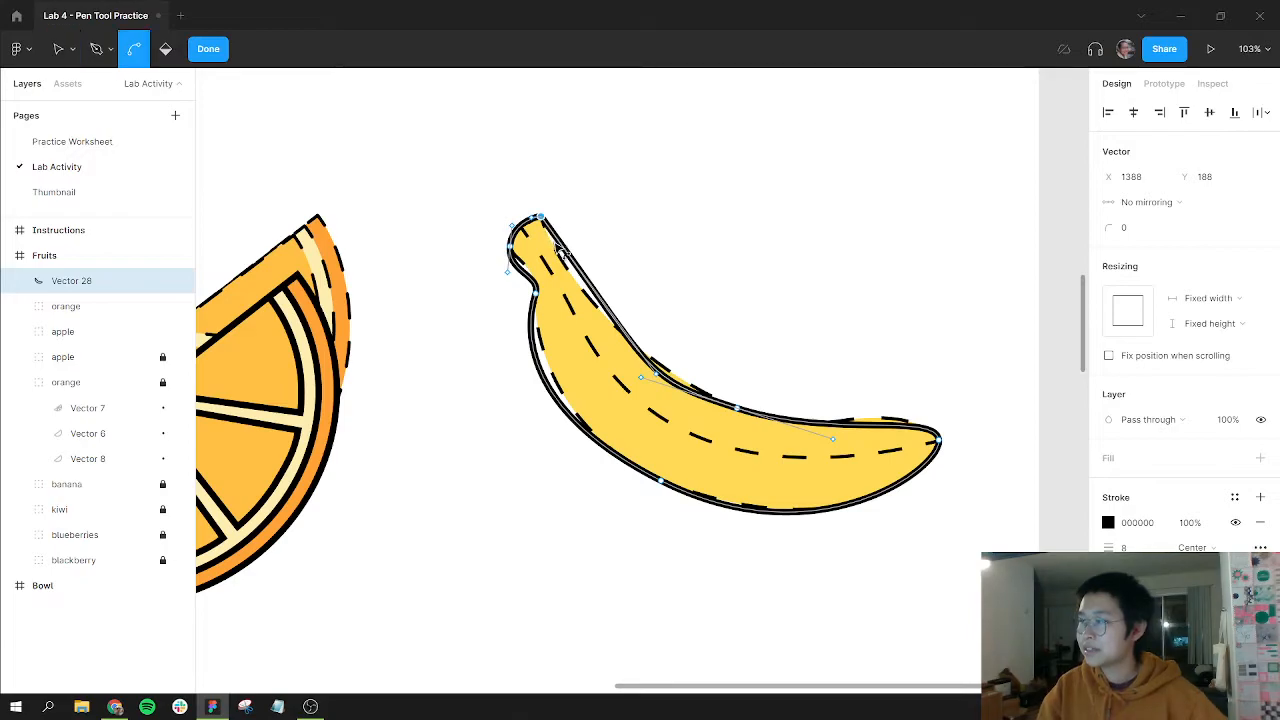
{"action": "left_click_drag", "start_coordinate": [656, 374], "coordinate": [588, 309]}
{"action": "left_click_drag", "start_coordinate": [737, 410], "coordinate": [741, 419]}
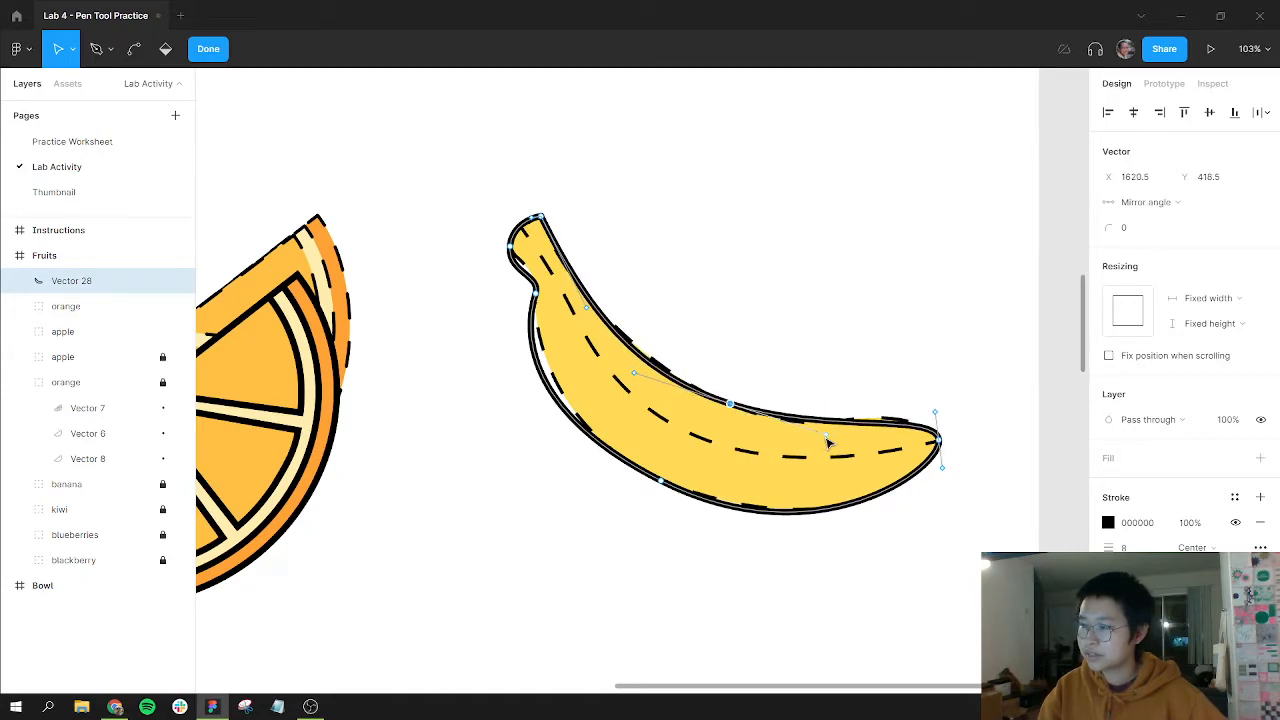
{"action": "mouse_move", "coordinate": [828, 442]}
{"action": "left_mouse_down"}
{"action": "mouse_move", "coordinate": [843, 451]}
{"action": "mouse_move", "coordinate": [816, 440]}
{"action": "left_mouse_up"}
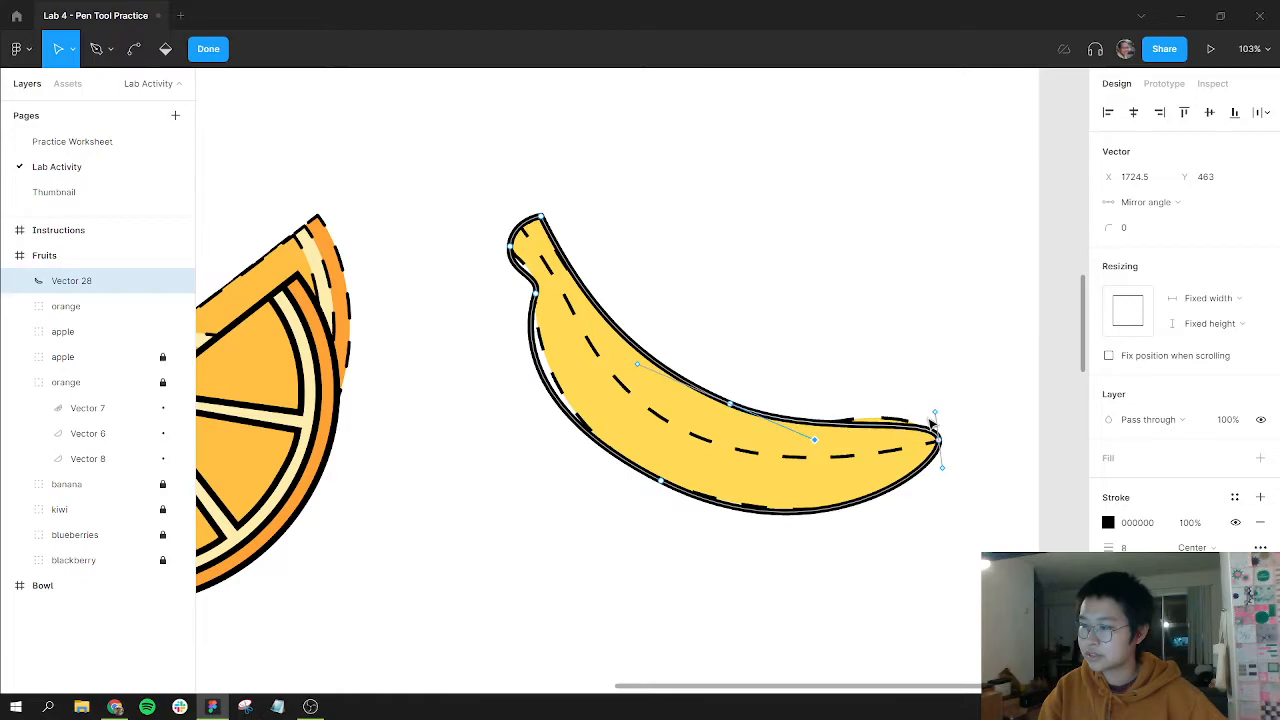
{"action": "left_click_drag", "start_coordinate": [933, 413], "coordinate": [926, 406]}
Shift the banana's underside point inward and set its handles to about X 1720.5, Y 600.88 and X 1373.5, Y 424.67.
{"action": "left_click", "coordinate": [663, 482]}
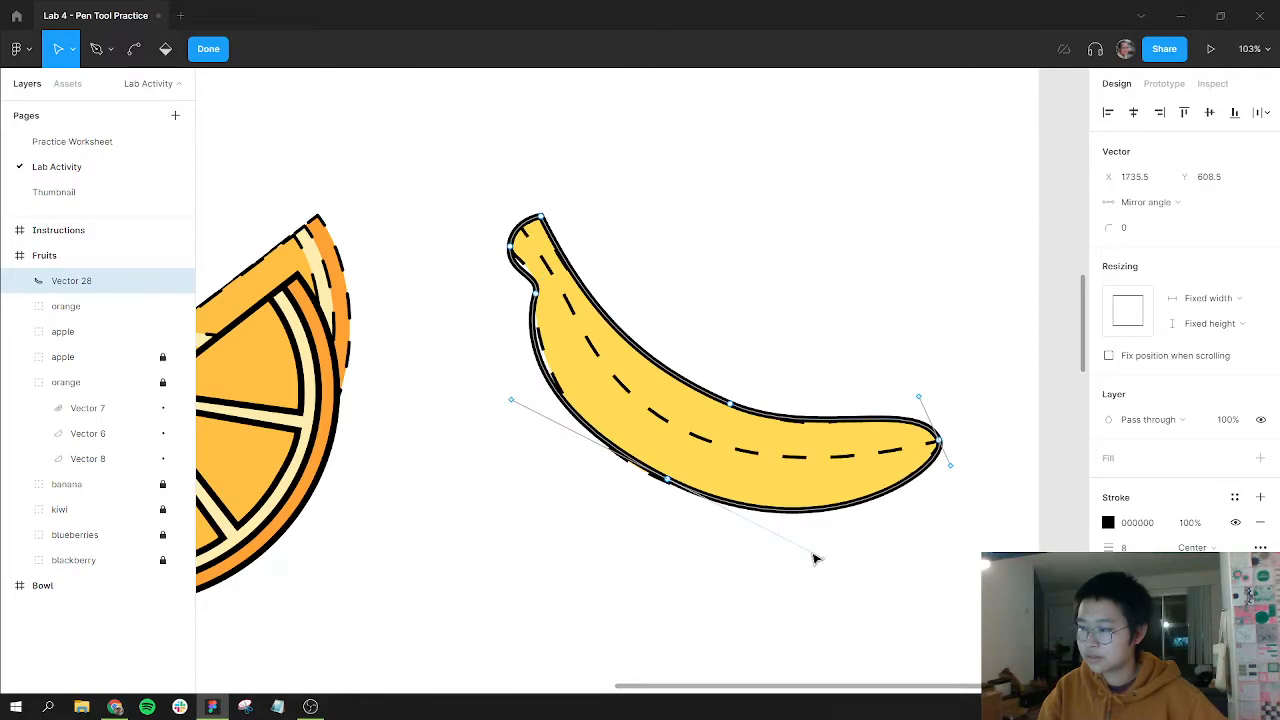
{"action": "mouse_move", "coordinate": [815, 558]}
{"action": "left_mouse_down"}
{"action": "mouse_move", "coordinate": [800, 554]}
{"action": "mouse_move", "coordinate": [820, 563]}
{"action": "mouse_move", "coordinate": [811, 551]}
{"action": "left_mouse_up"}
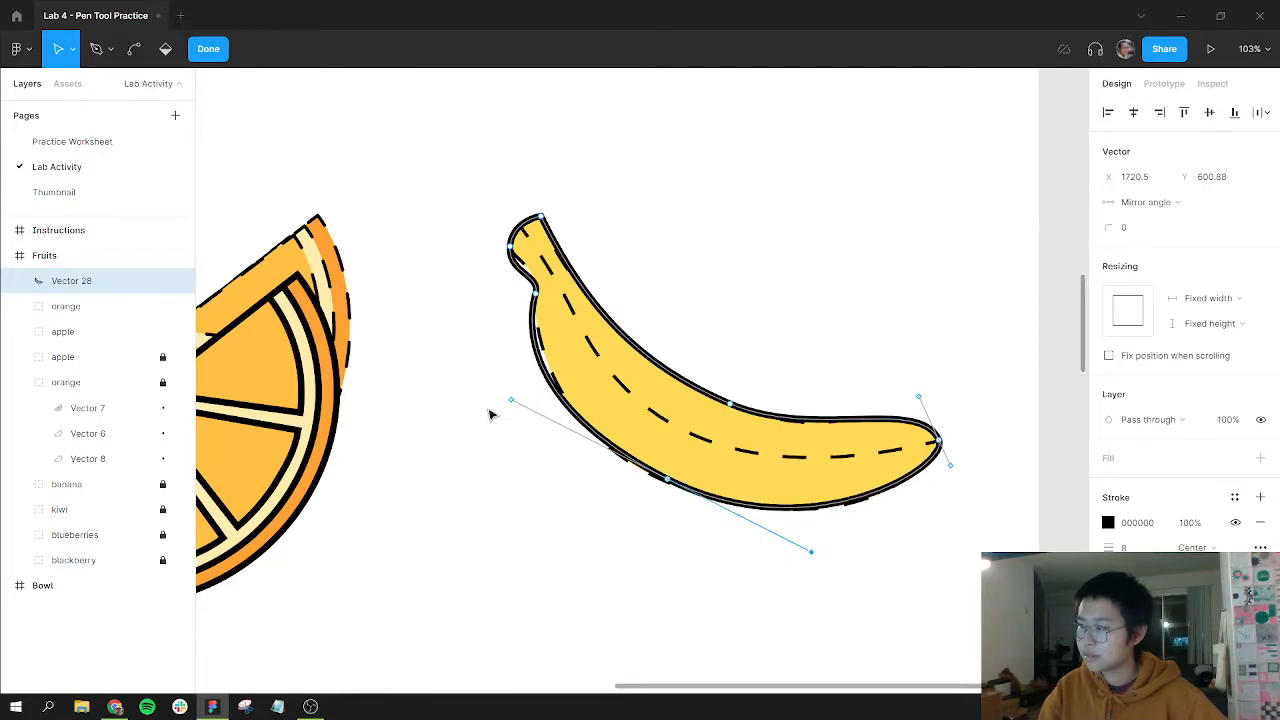
{"action": "left_click_drag", "start_coordinate": [511, 404], "coordinate": [530, 413]}
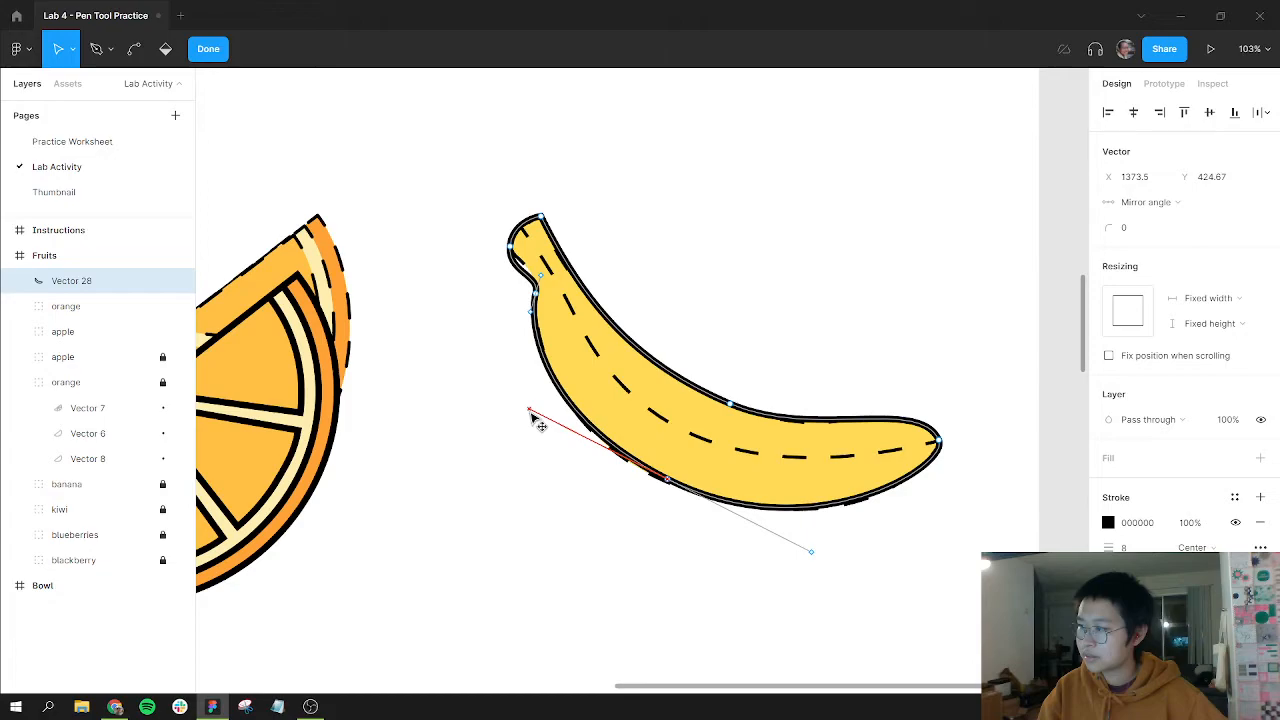
Refine the banana stem's curves, setting the outer stem point's handles to about X 1350, Y 244.5 and X 1348.5, Y 208.5.
{"action": "left_click", "coordinate": [538, 273]}
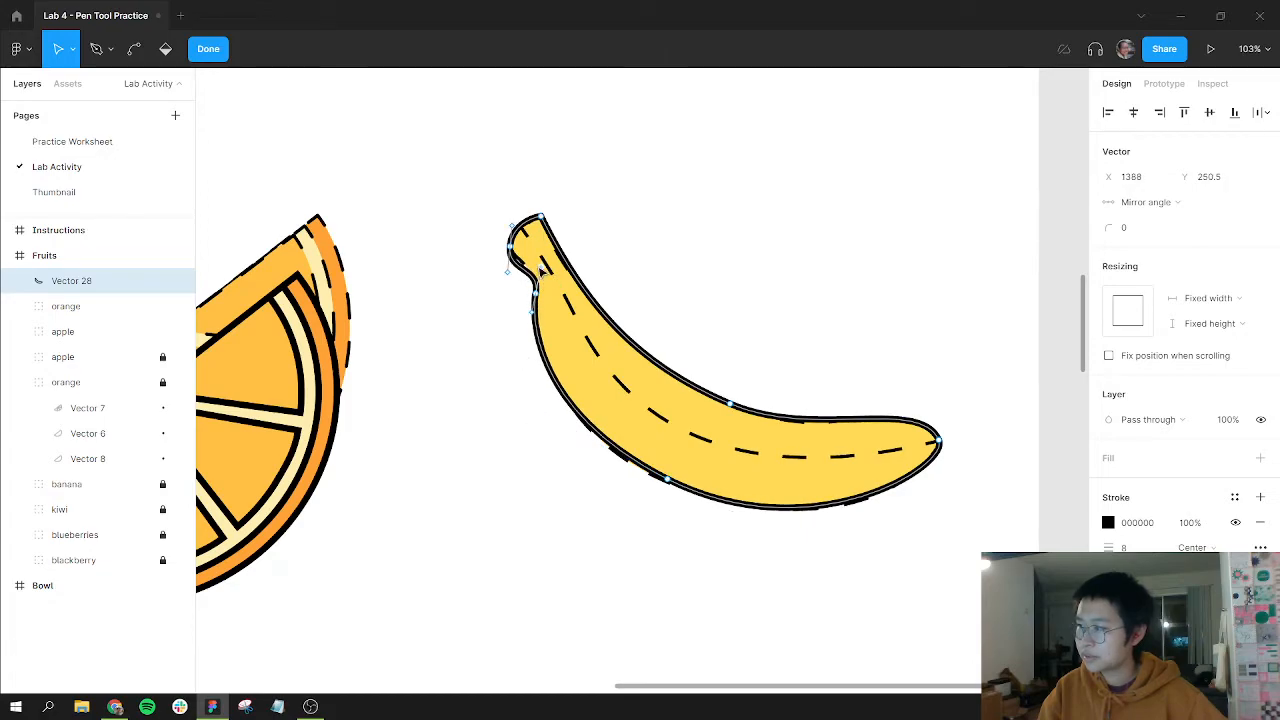
{"action": "left_click", "coordinate": [510, 270], "text": "shift"}
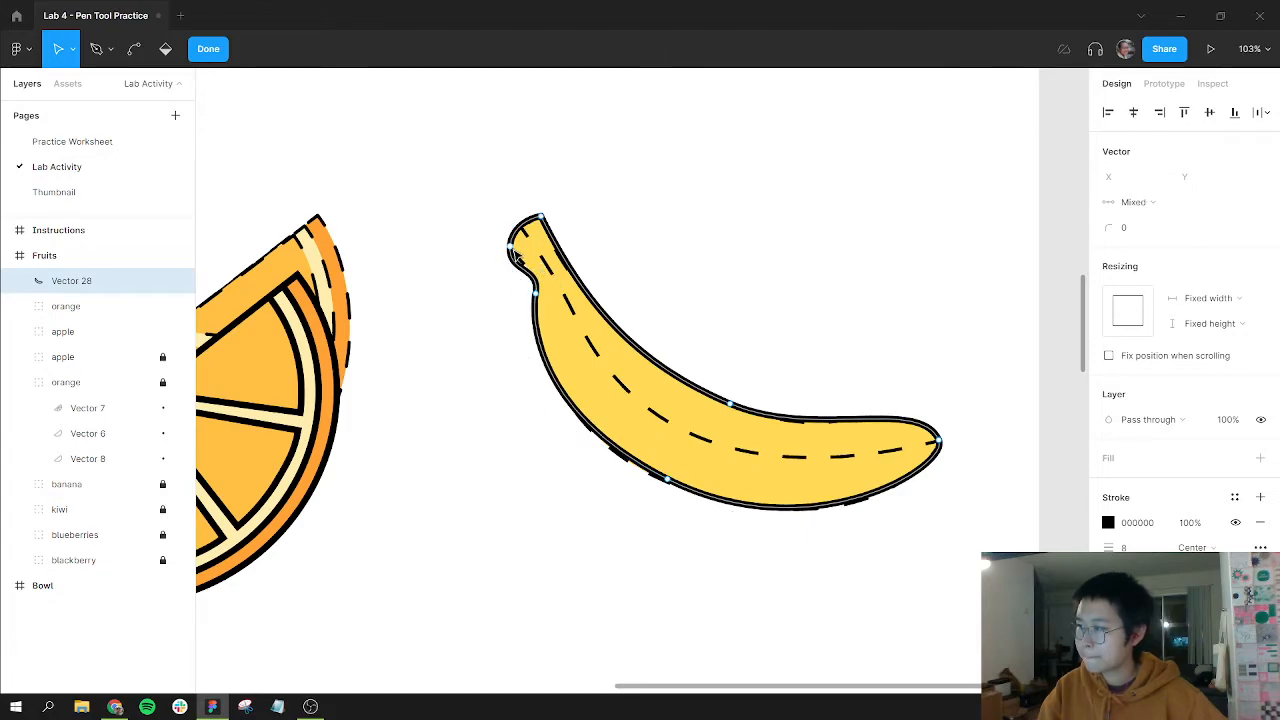
{"action": "left_click", "coordinate": [527, 277]}
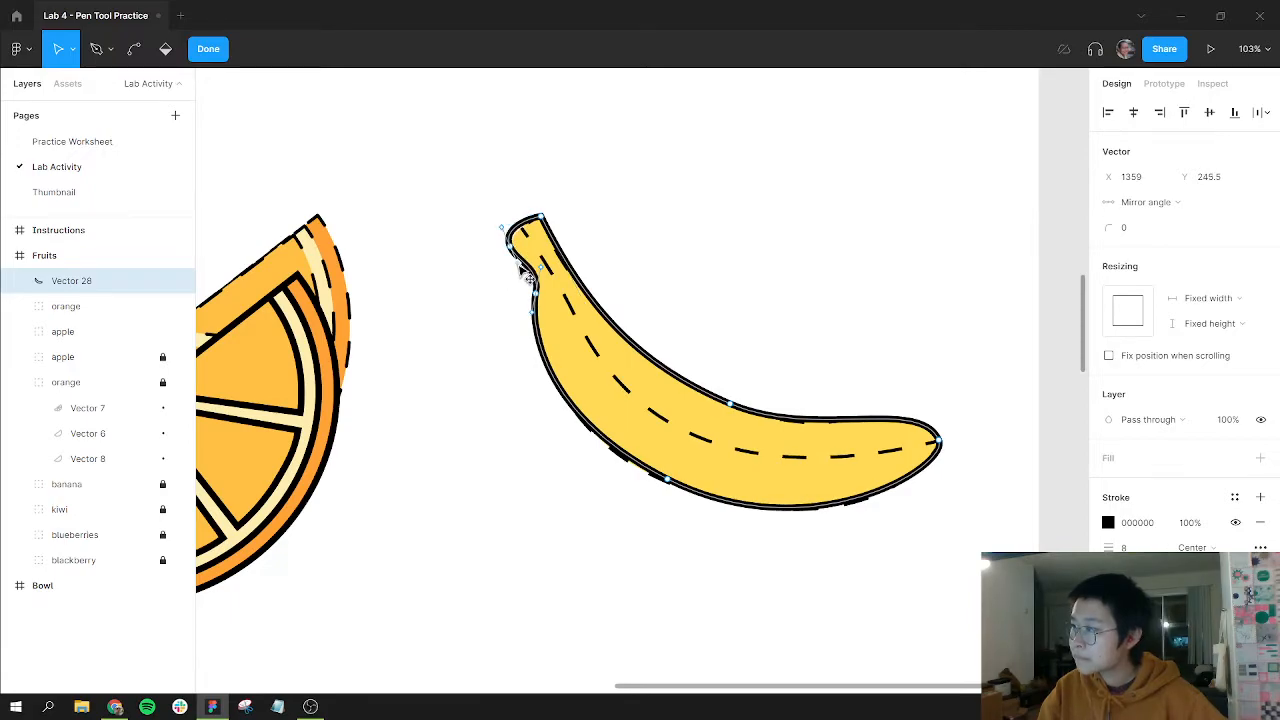
{"action": "left_click_drag", "start_coordinate": [522, 278], "coordinate": [518, 268]}
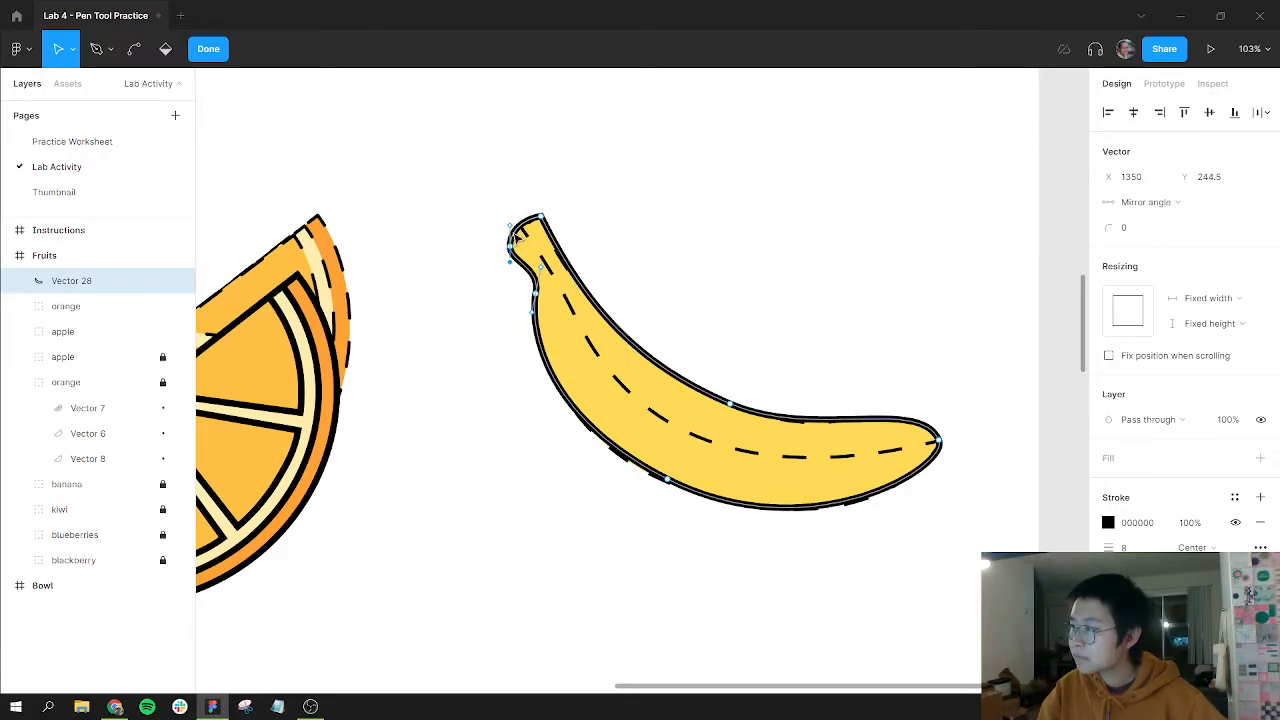
{"action": "scroll", "coordinate": [516, 232], "scroll_direction": "up", "scroll_amount": 6}
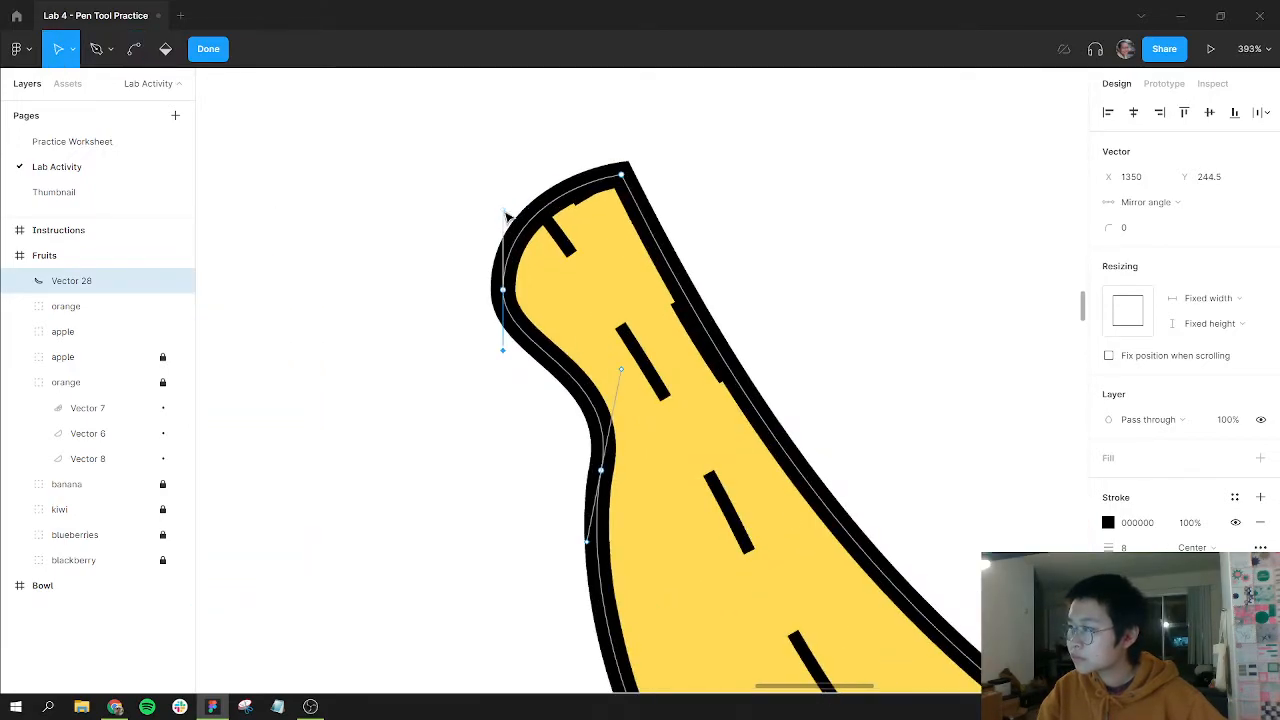
{"action": "left_click", "coordinate": [504, 214]}
{"action": "left_click_drag", "start_coordinate": [503, 233], "coordinate": [501, 241]}
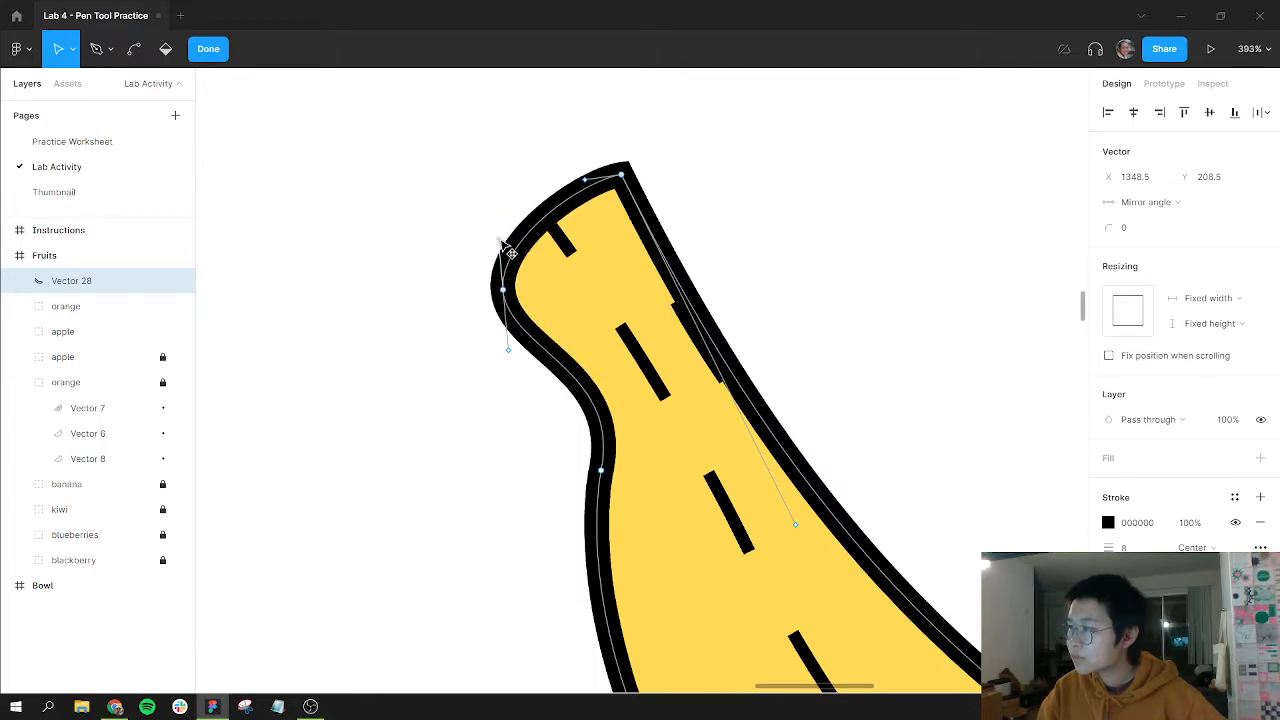
Move the banana's underside point to X 1547.5, Y 517 and shorten its tip-side handle to fit the dashed outline.
{"action": "scroll", "coordinate": [510, 253], "scroll_direction": "down", "scroll_amount": 8}
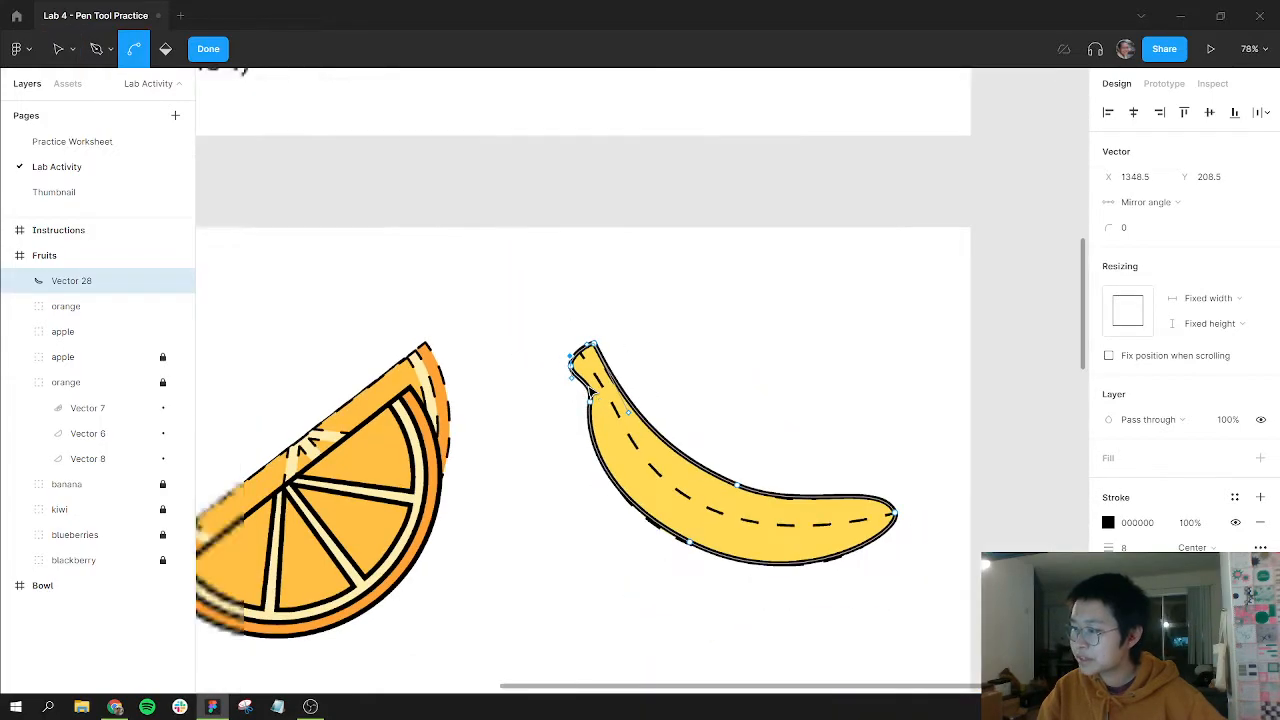
{"action": "scroll", "coordinate": [700, 575], "scroll_direction": "up", "scroll_amount": 5}
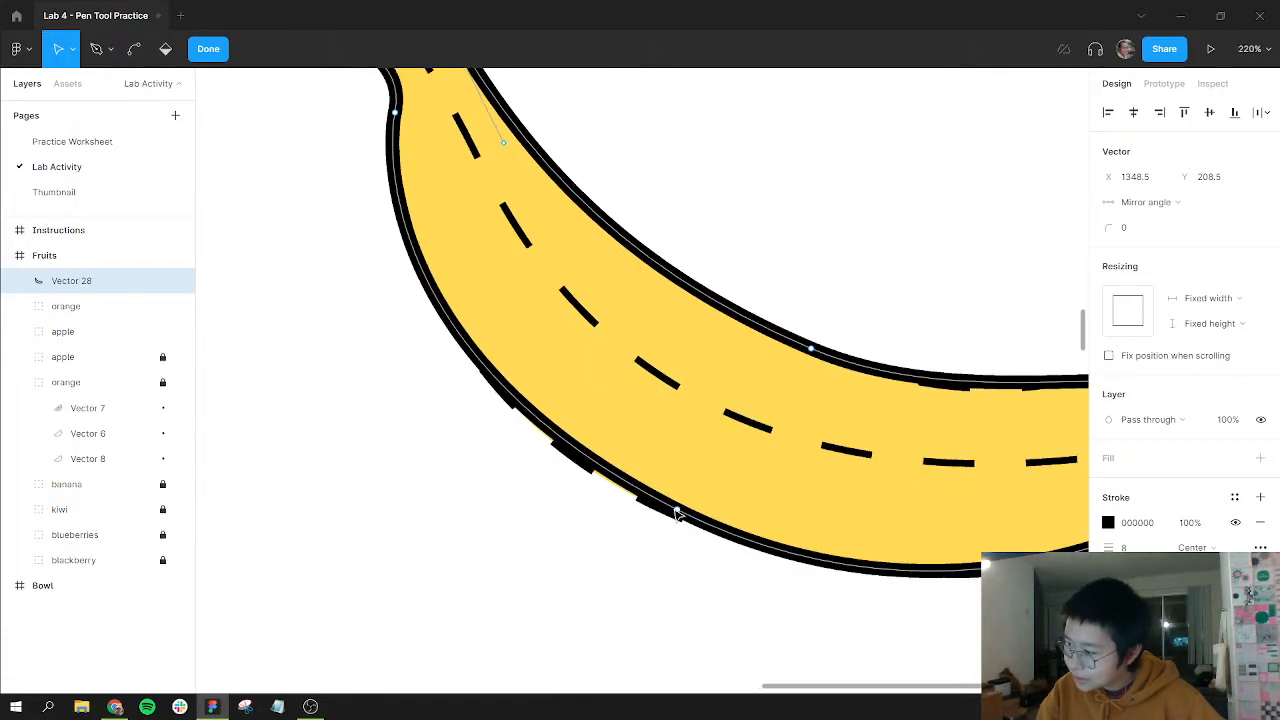
{"action": "left_click", "coordinate": [677, 511]}
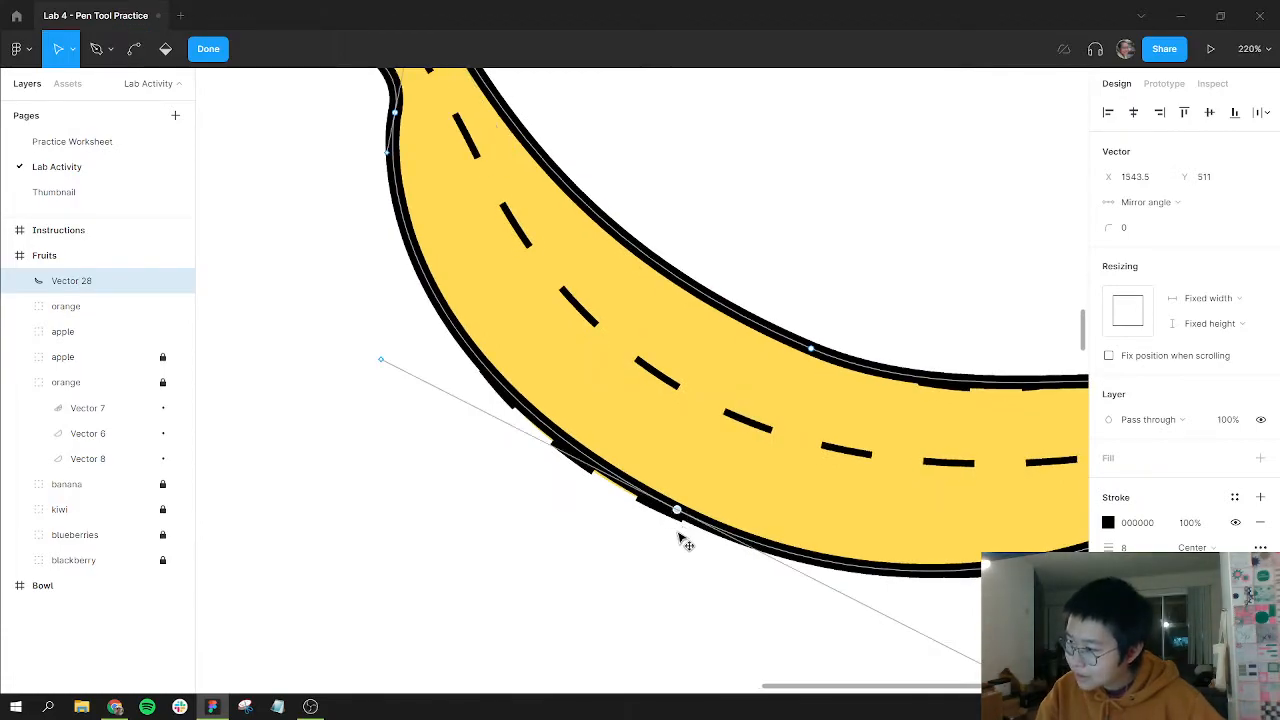
{"action": "left_click_drag", "start_coordinate": [679, 533], "coordinate": [679, 515]}
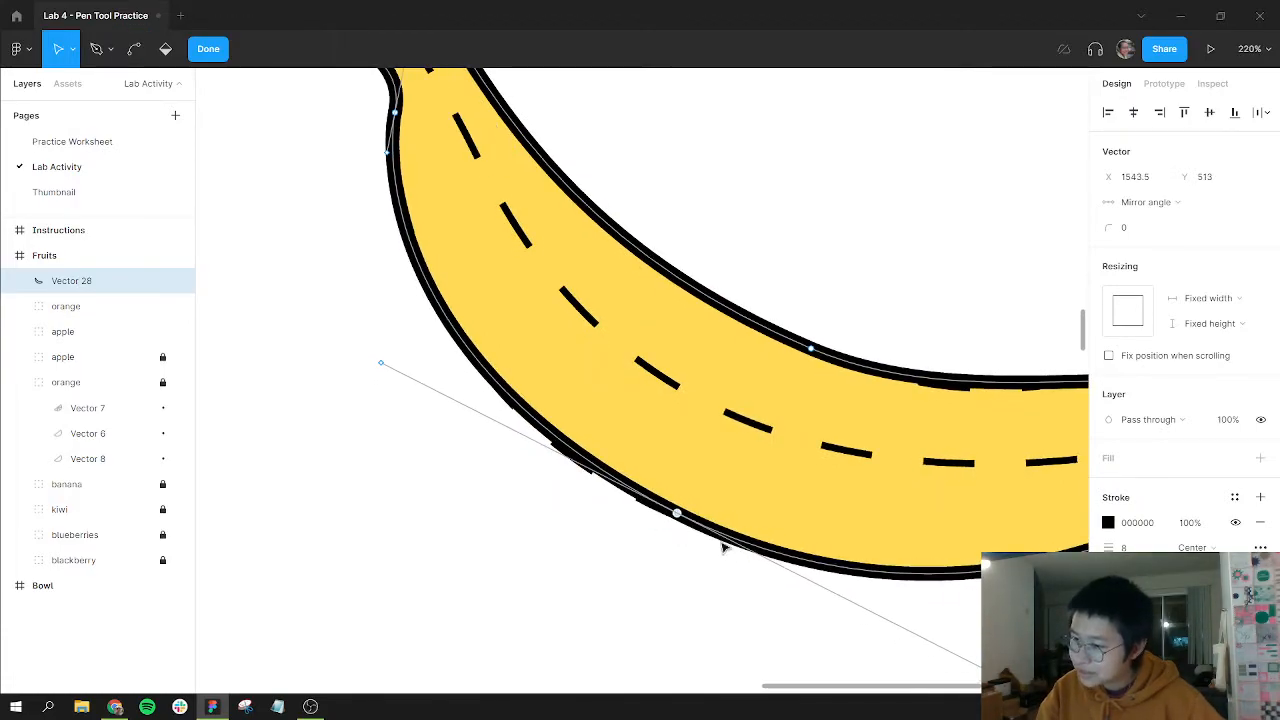
{"action": "left_click_drag", "start_coordinate": [984, 669], "coordinate": [977, 659]}
{"action": "scroll", "coordinate": [760, 500], "scroll_direction": "down", "scroll_amount": 5}
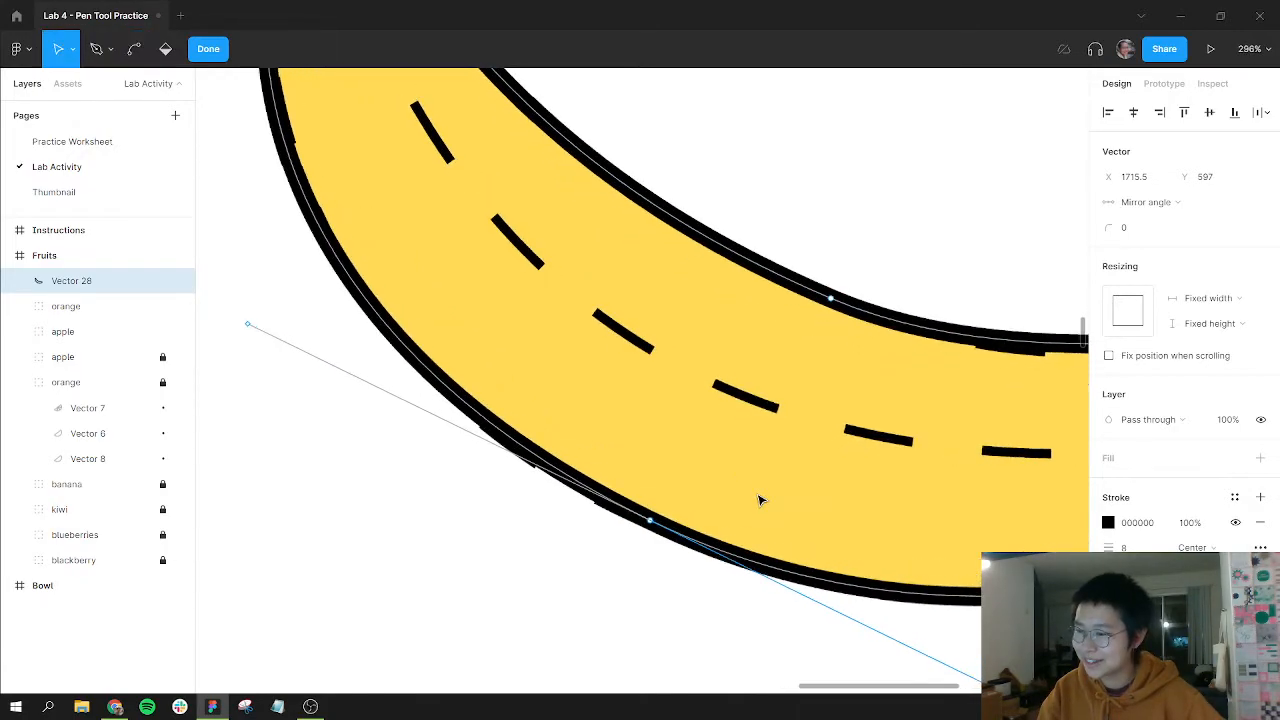
{"action": "scroll", "coordinate": [744, 437], "scroll_direction": "up", "scroll_amount": 2}
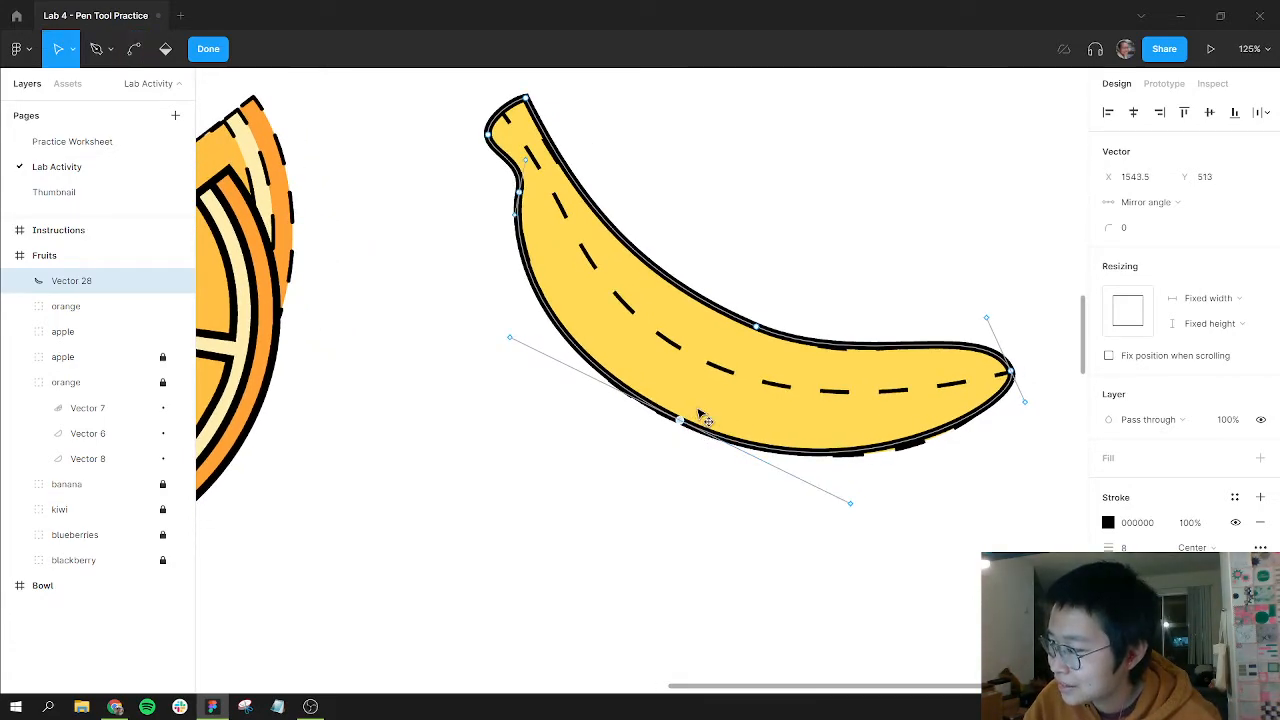
{"action": "mouse_move", "coordinate": [681, 421]}
{"action": "left_mouse_down"}
{"action": "mouse_move", "coordinate": [697, 417]}
{"action": "mouse_move", "coordinate": [690, 430]}
{"action": "left_mouse_up"}
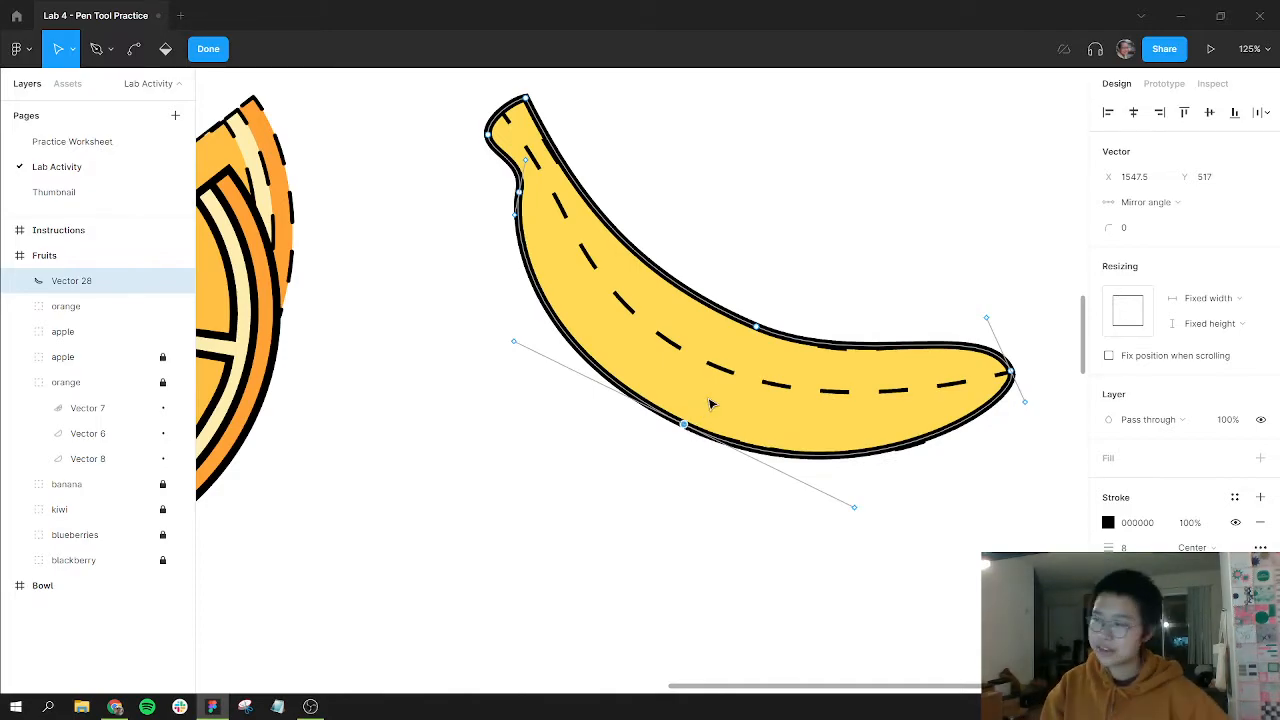
Draw the banana's inner ridge line with the Pen tool from the stem end through a curved middle point to the tip.
{"action": "key", "text": "p"}
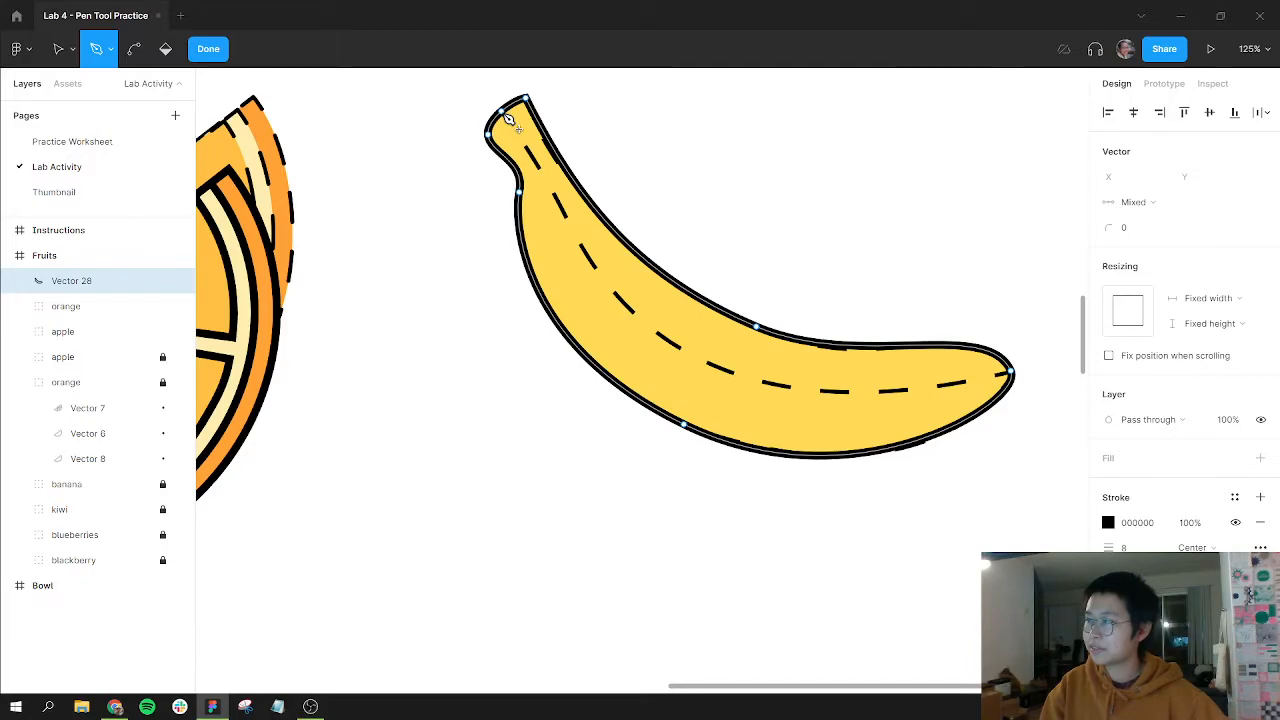
{"action": "left_click_drag", "start_coordinate": [507, 116], "coordinate": [966, 392]}
{"action": "left_click", "coordinate": [1012, 373]}
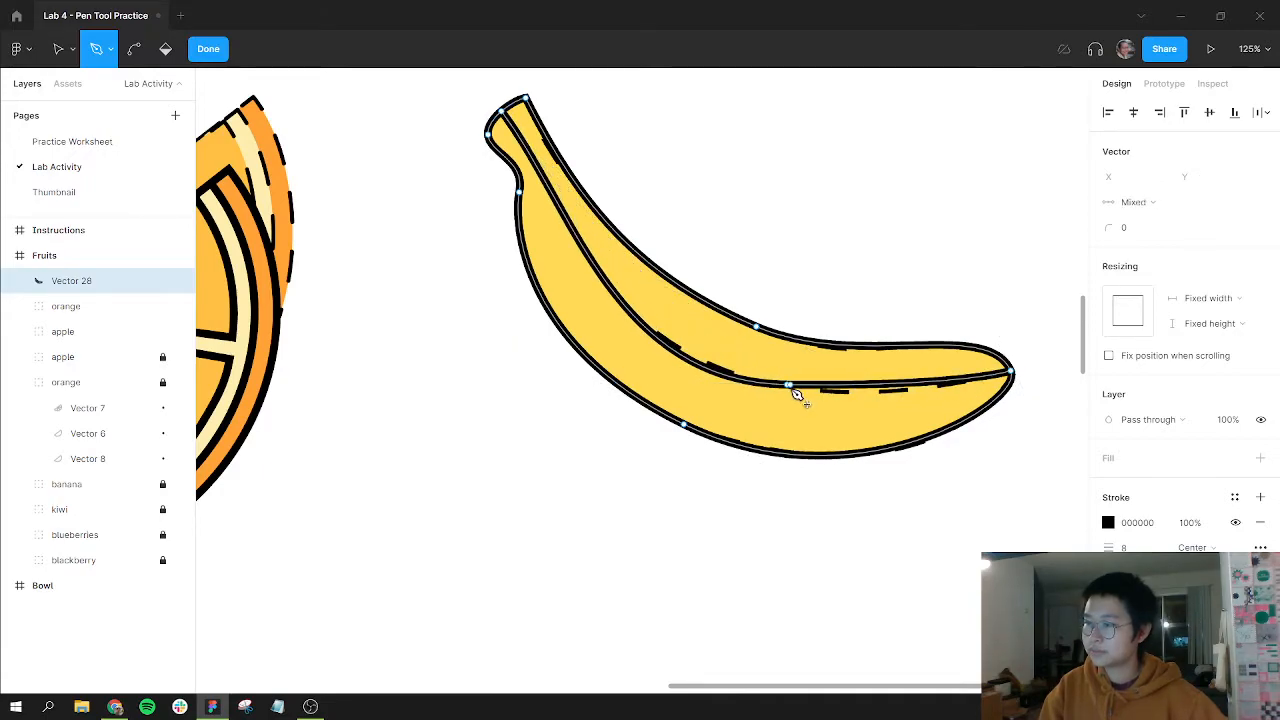
Fit the ridge line to the dashes, placing its handles at about X 1776.5, Y 493, X 1447, Y 302 and X 1451.73, Y 451.43.
{"action": "key", "text": "v"}
{"action": "left_click", "coordinate": [788, 384]}
{"action": "left_click_drag", "start_coordinate": [926, 393], "coordinate": [911, 400]}
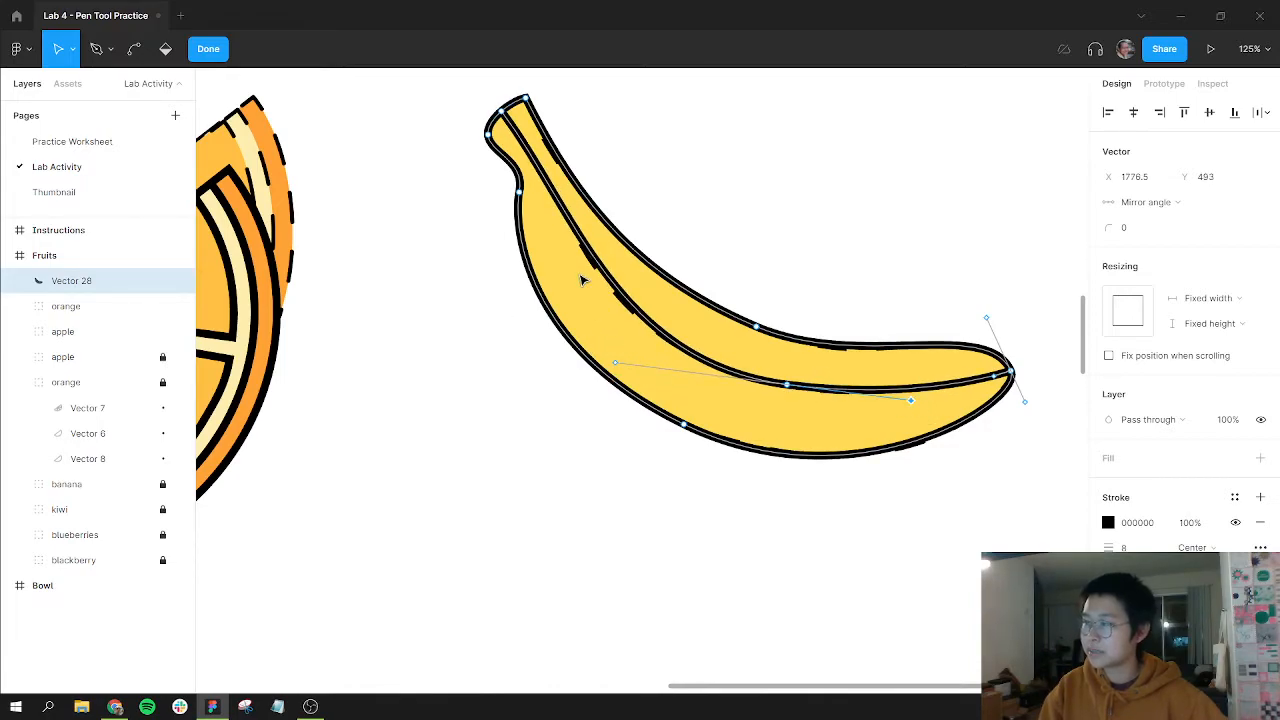
{"action": "left_click", "coordinate": [505, 113]}
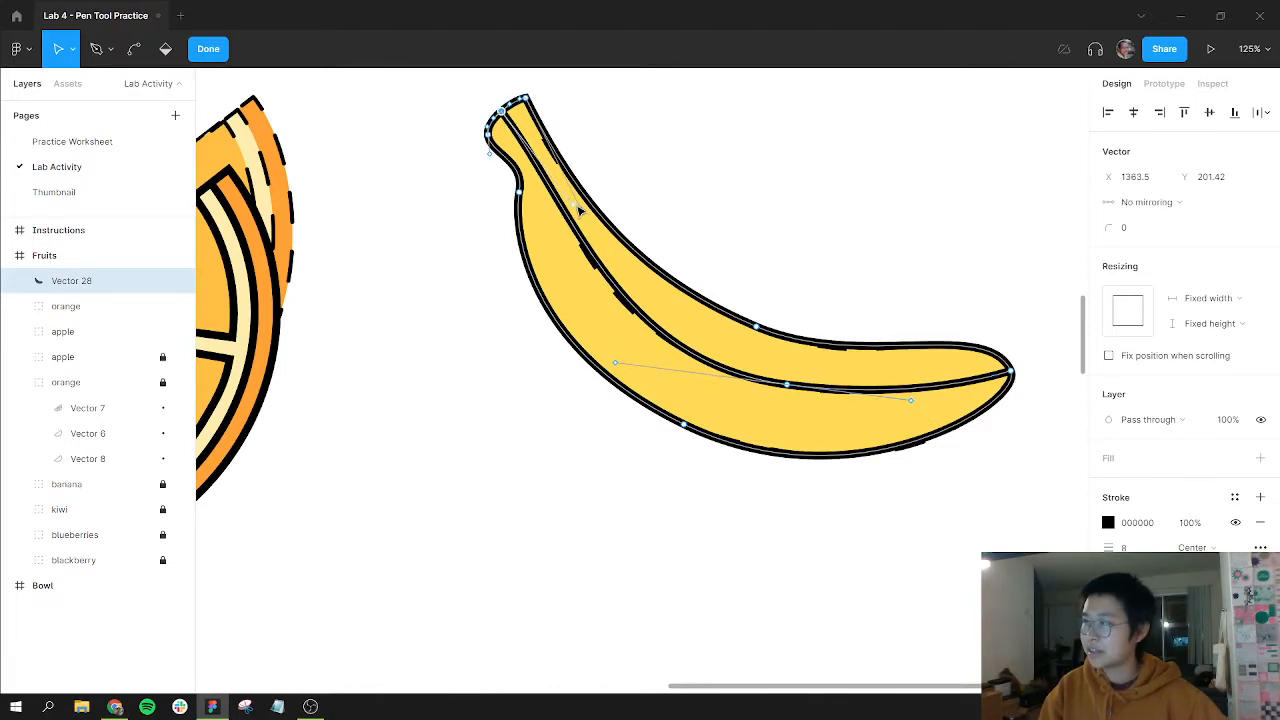
{"action": "left_click_drag", "start_coordinate": [575, 205], "coordinate": [585, 211]}
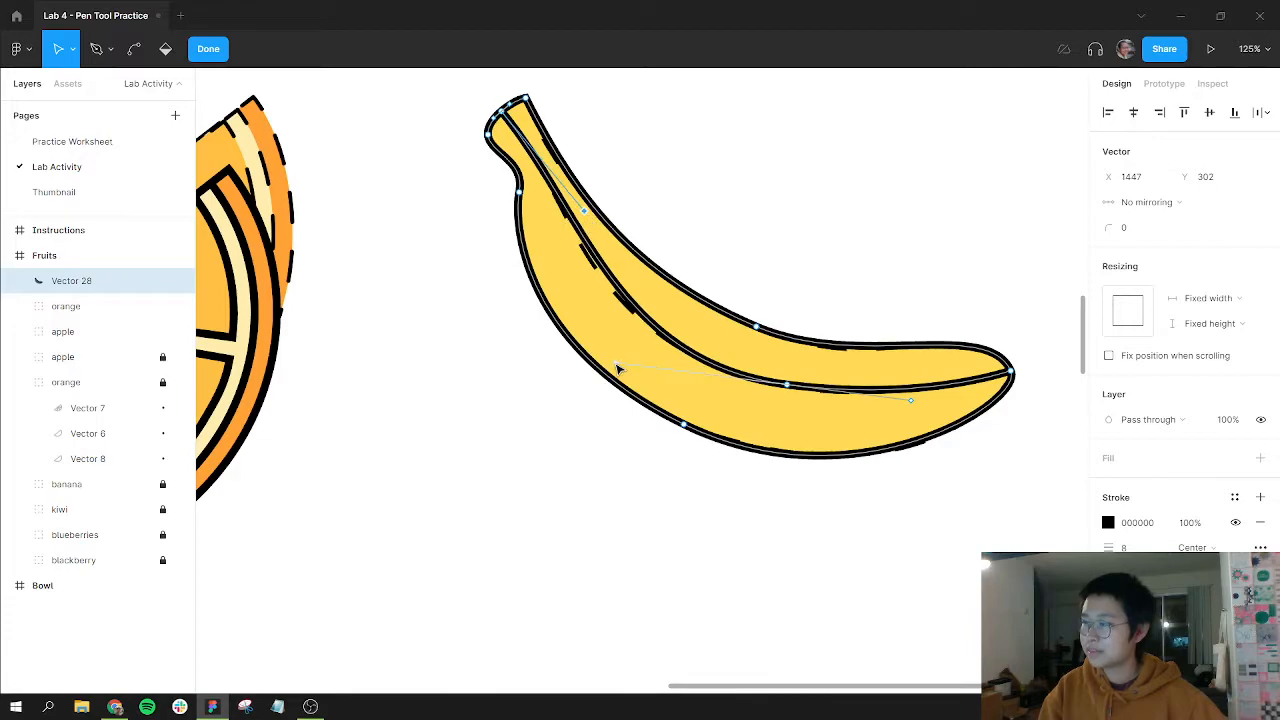
{"action": "left_click_drag", "start_coordinate": [619, 369], "coordinate": [589, 359]}
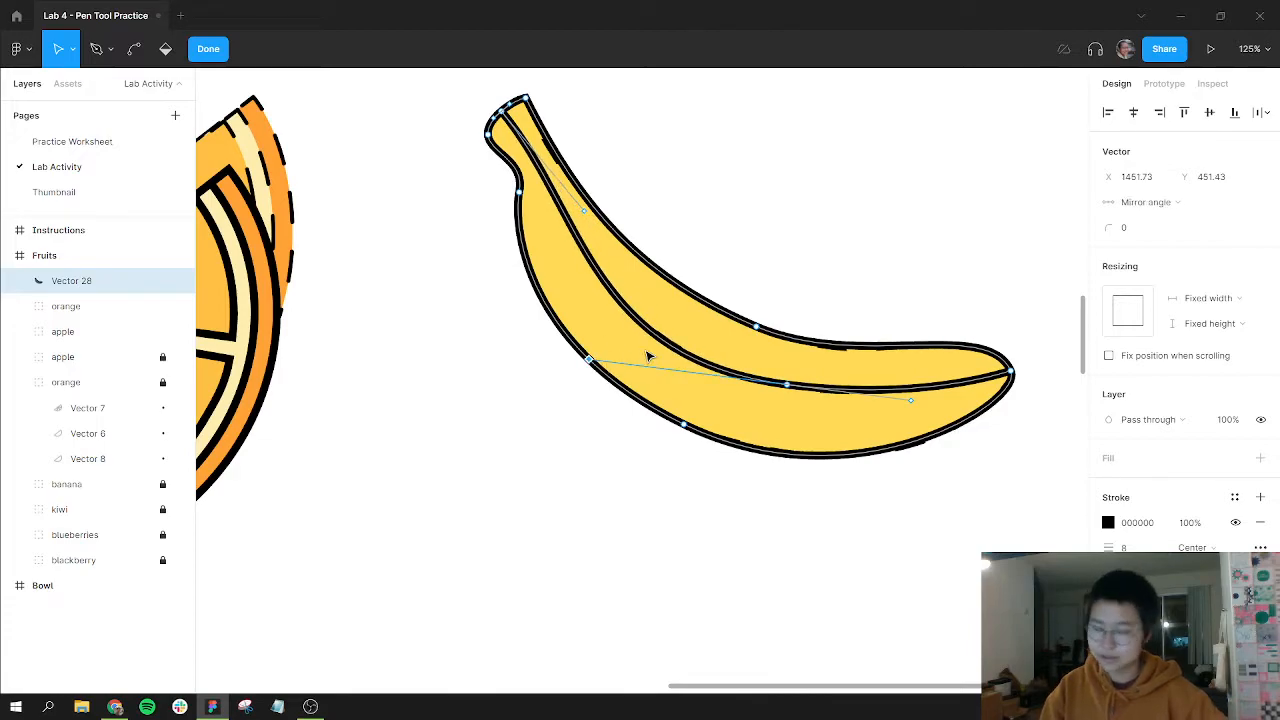
Finish editing the banana vector, offset it to X 1412, Y 94, and fill it with yellow sampled from the dashed reference.
{"action": "key", "text": "Escape"}
{"action": "left_click_drag", "start_coordinate": [697, 345], "coordinate": [747, 340]}
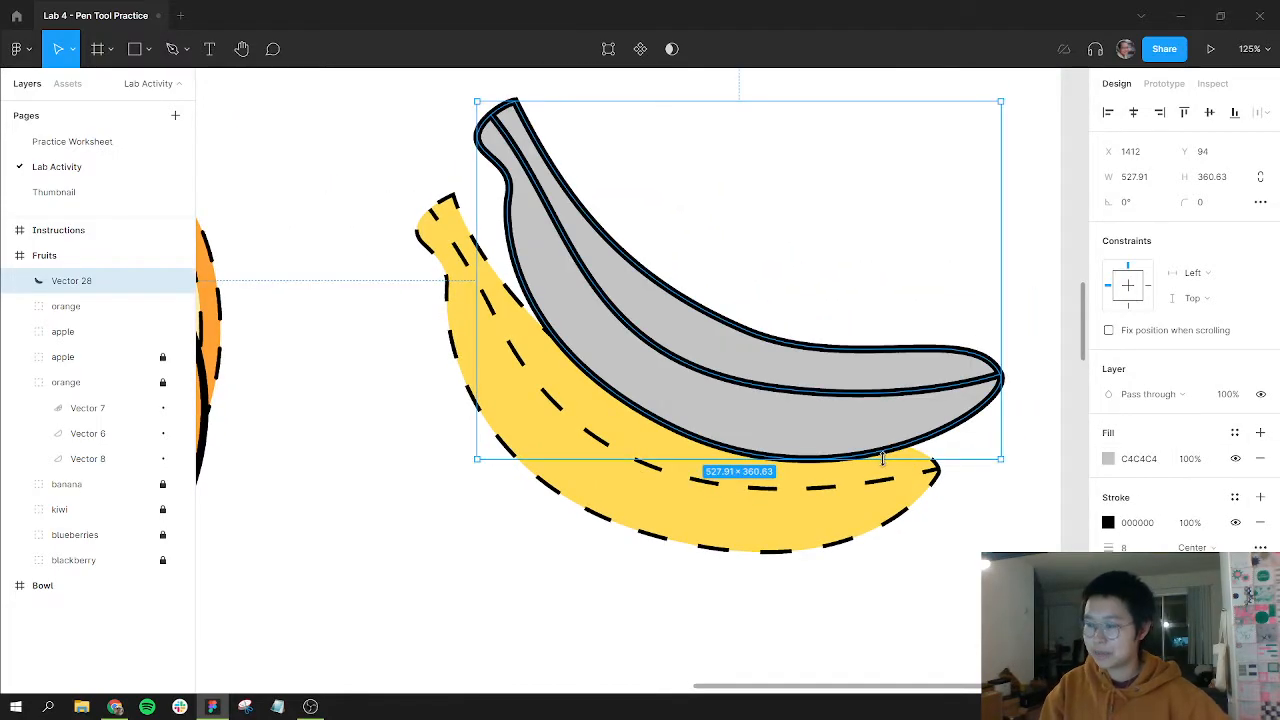
{"action": "key", "text": "i"}
{"action": "left_click", "coordinate": [731, 508]}
{"action": "left_click", "coordinate": [882, 606]}
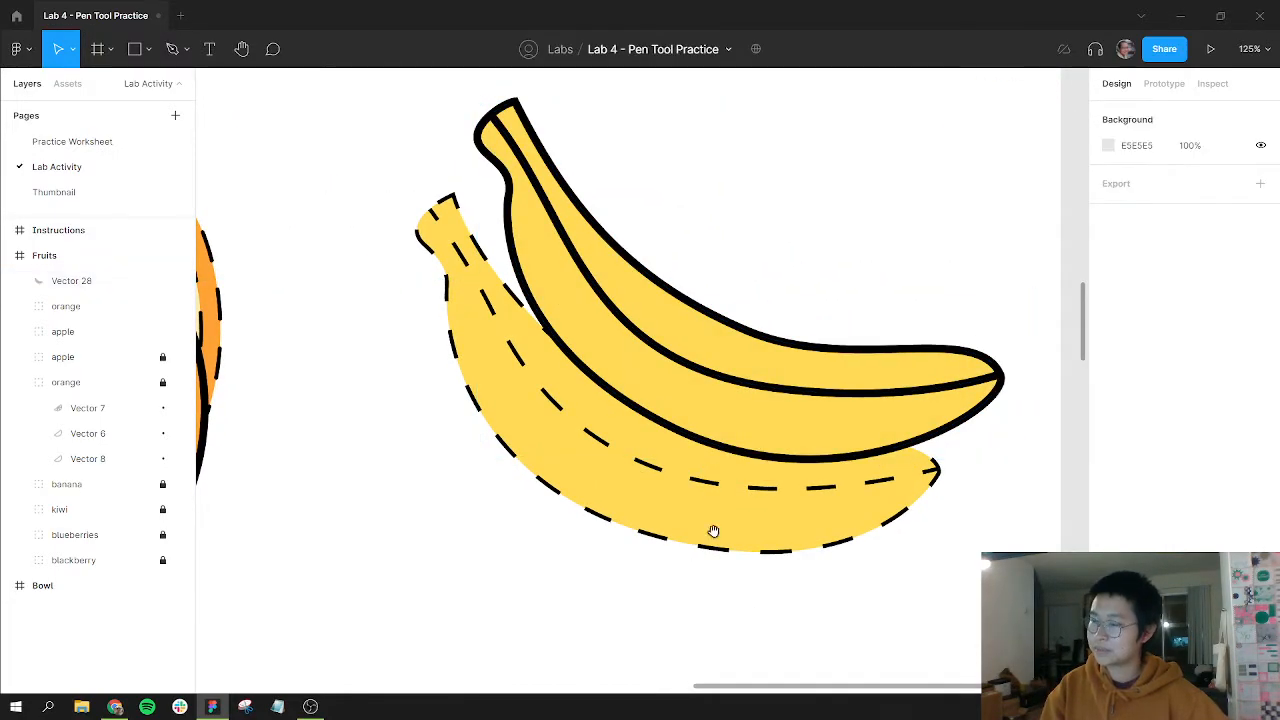
Draw an ellipse about 340 × 423 over the dashed kiwi, placed at X 169, Y 807.
{"action": "left_click_drag", "start_coordinate": [714, 532], "coordinate": [779, 489]}
{"action": "scroll", "coordinate": [780, 488], "scroll_direction": "down", "scroll_amount": 10}
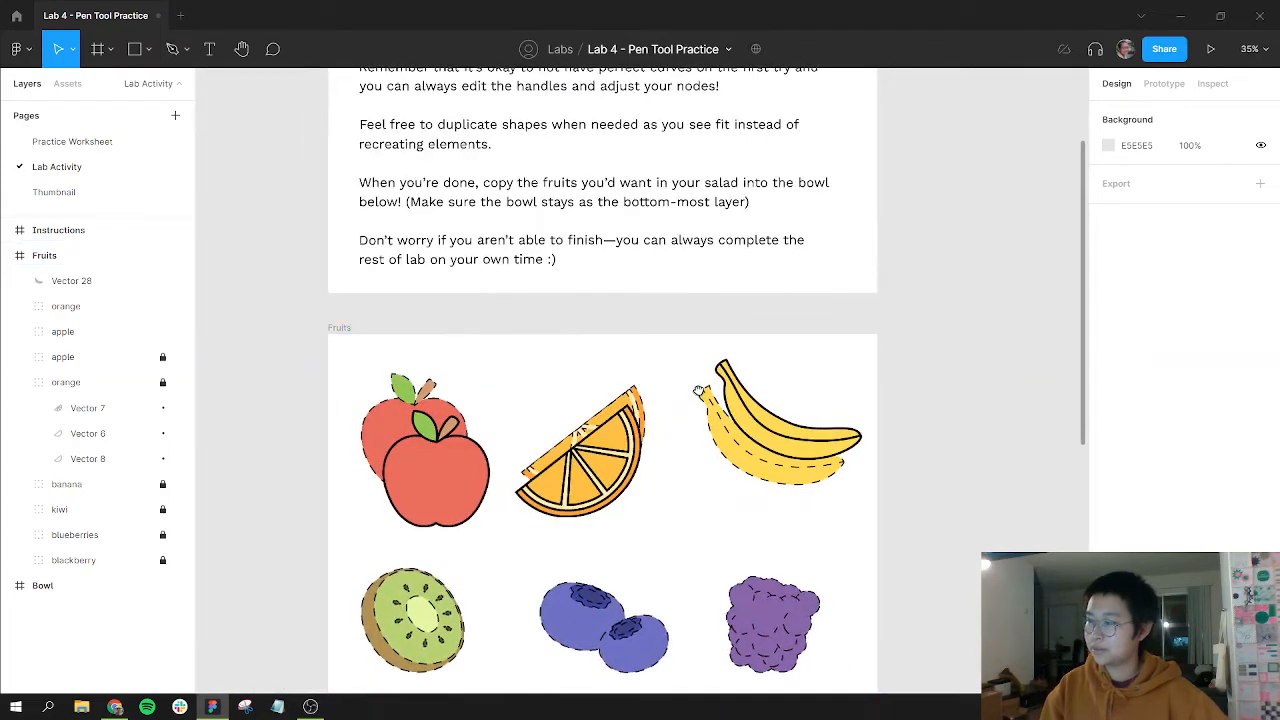
{"action": "scroll", "coordinate": [620, 370], "scroll_direction": "down", "scroll_amount": 3}
{"action": "scroll", "coordinate": [620, 370], "scroll_direction": "up", "scroll_amount": 8}
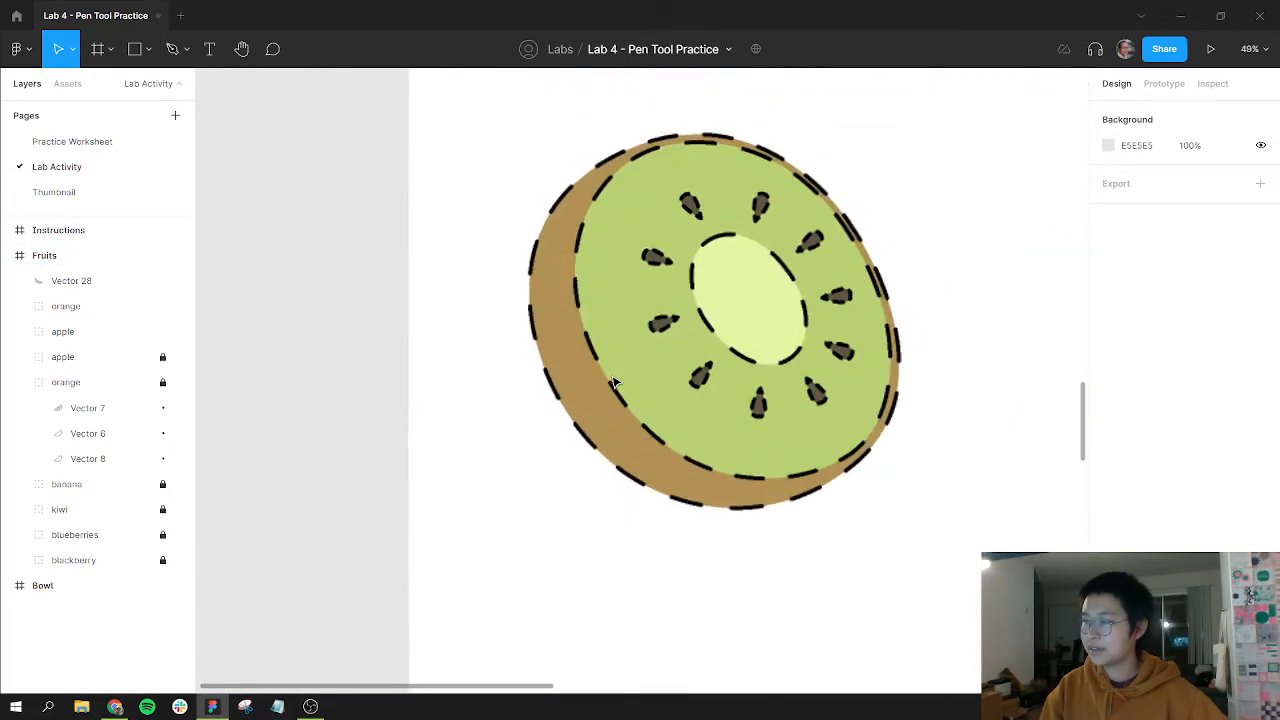
{"action": "scroll", "coordinate": [735, 362], "scroll_direction": "up", "scroll_amount": 2}
{"action": "scroll", "coordinate": [735, 362], "scroll_direction": "right", "scroll_amount": 1}
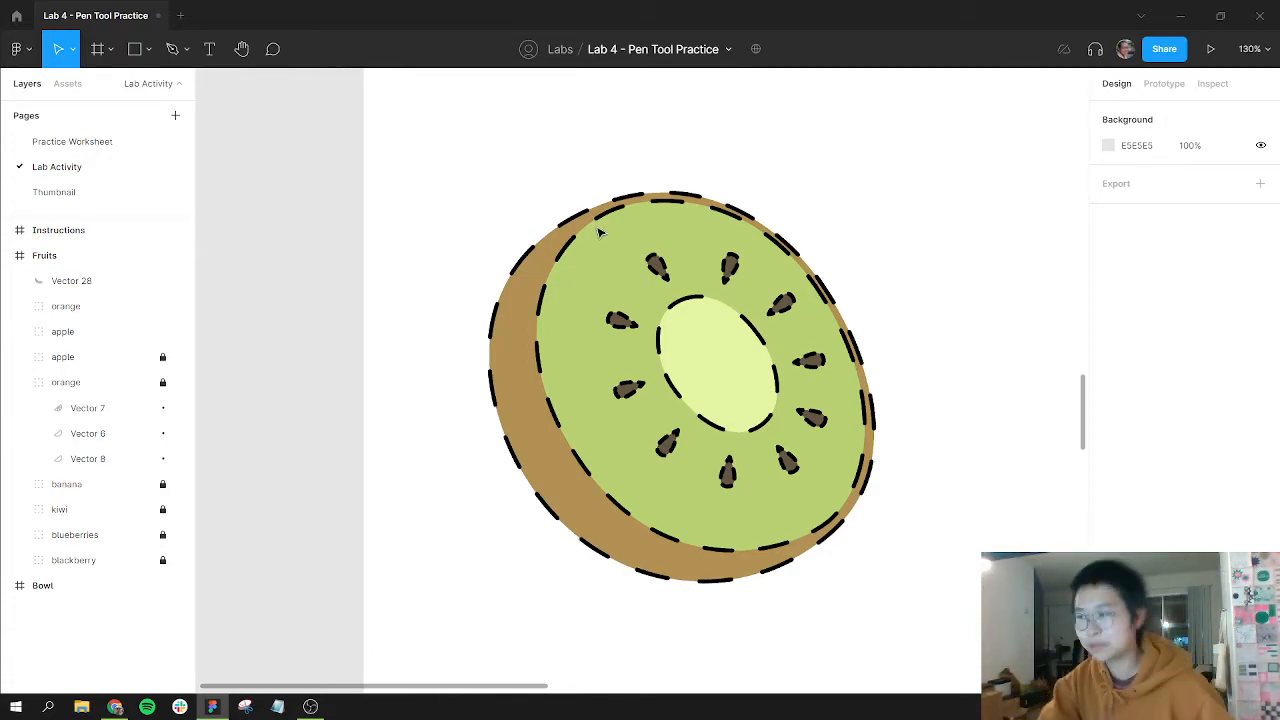
{"action": "key", "text": "o"}
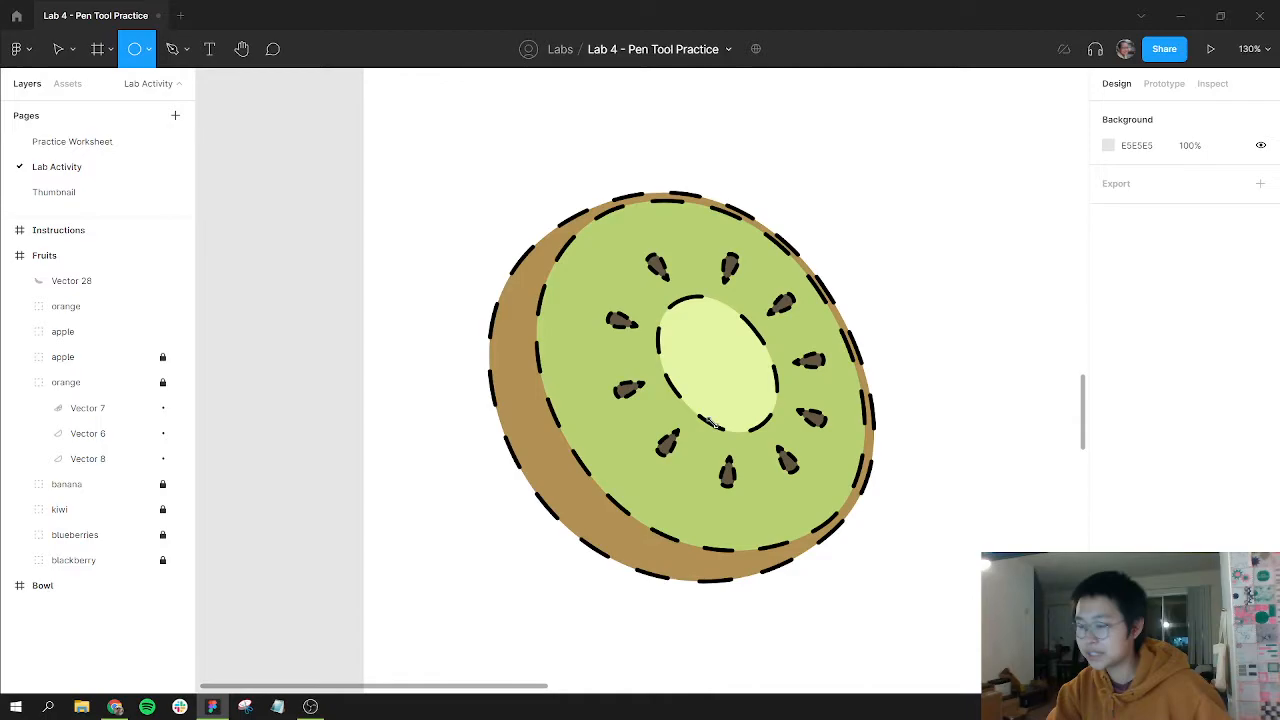
{"action": "mouse_move", "coordinate": [471, 197]}
{"action": "left_mouse_down"}
{"action": "mouse_move", "coordinate": [821, 545]}
{"action": "mouse_move", "coordinate": [784, 631]}
{"action": "left_mouse_up"}
{"action": "left_click_drag", "start_coordinate": [755, 569], "coordinate": [815, 535]}
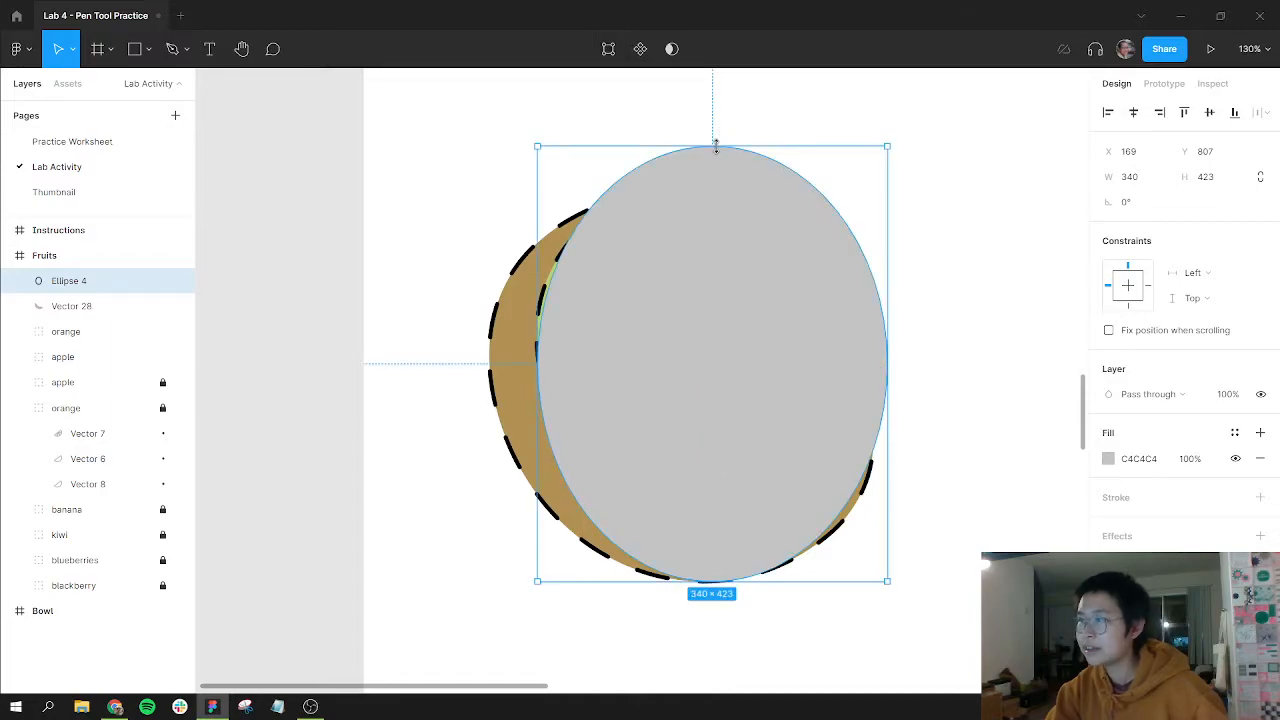
Resize the kiwi ellipse to about 374 × 378 at X 122, Y 852 so it matches the outer rind's extents.
{"action": "left_click_drag", "start_coordinate": [715, 147], "coordinate": [722, 193]}
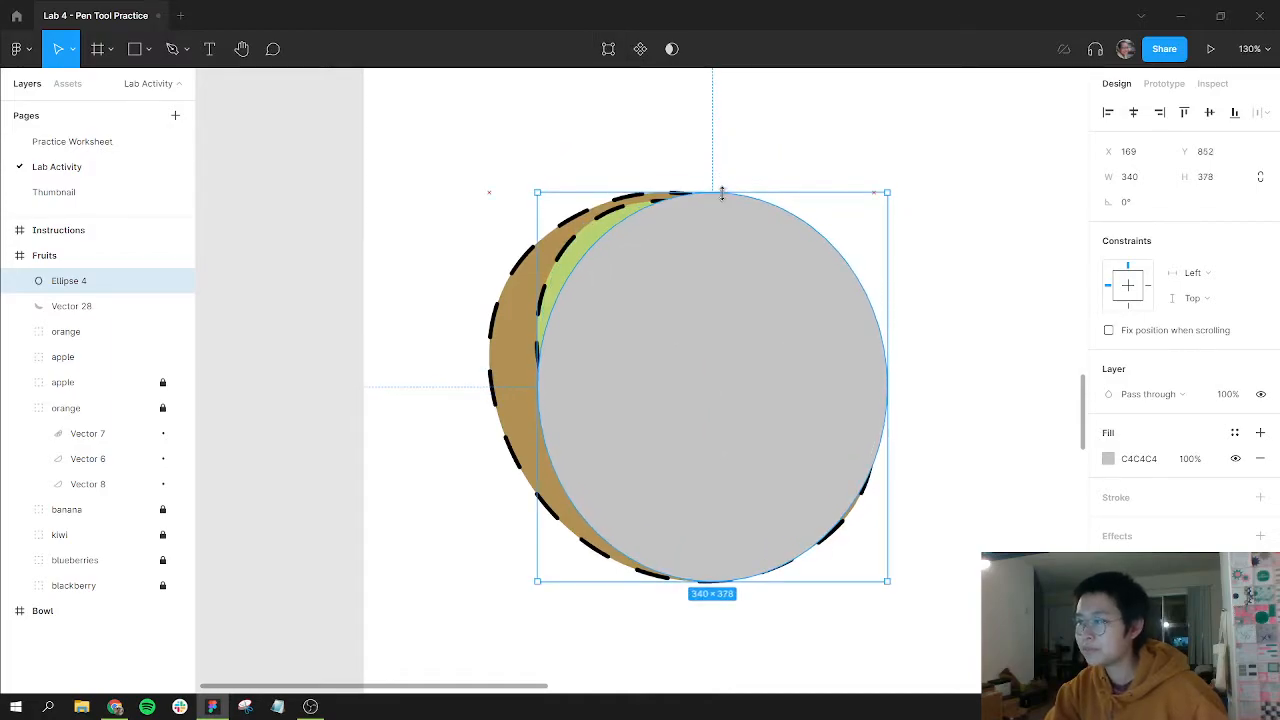
{"action": "left_click_drag", "start_coordinate": [537, 363], "coordinate": [489, 355]}
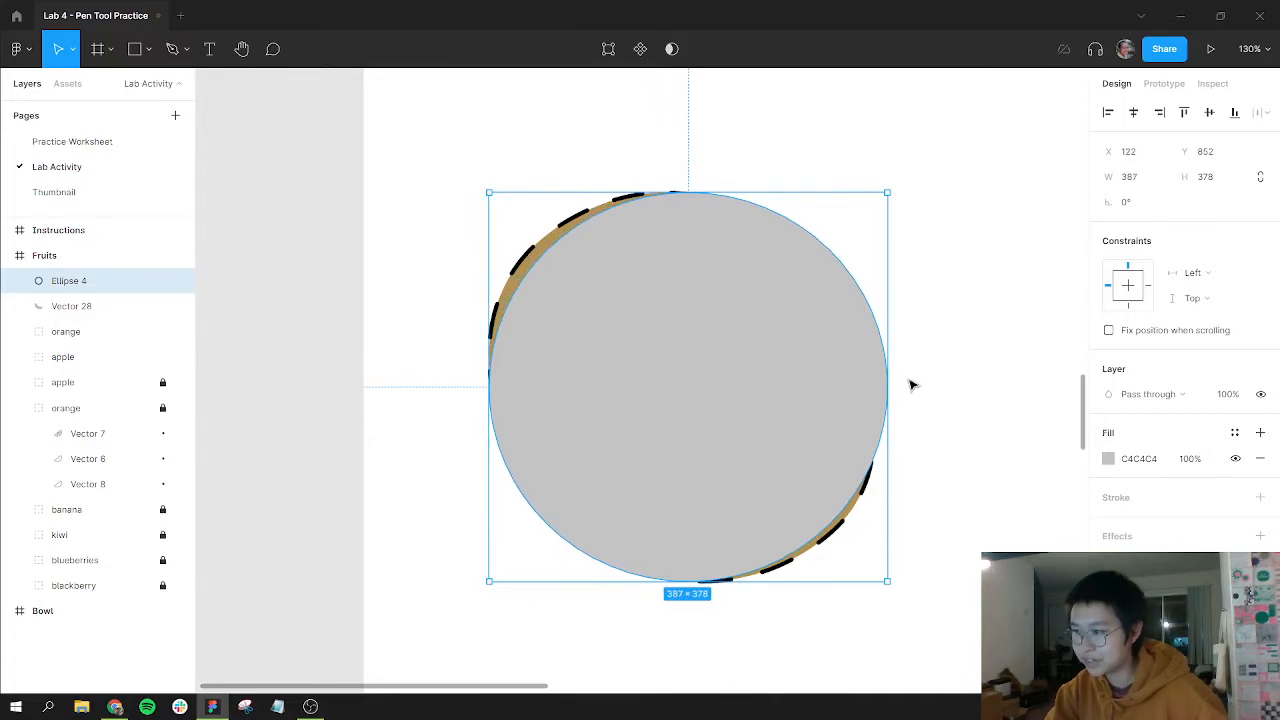
{"action": "left_click_drag", "start_coordinate": [888, 365], "coordinate": [875, 364]}
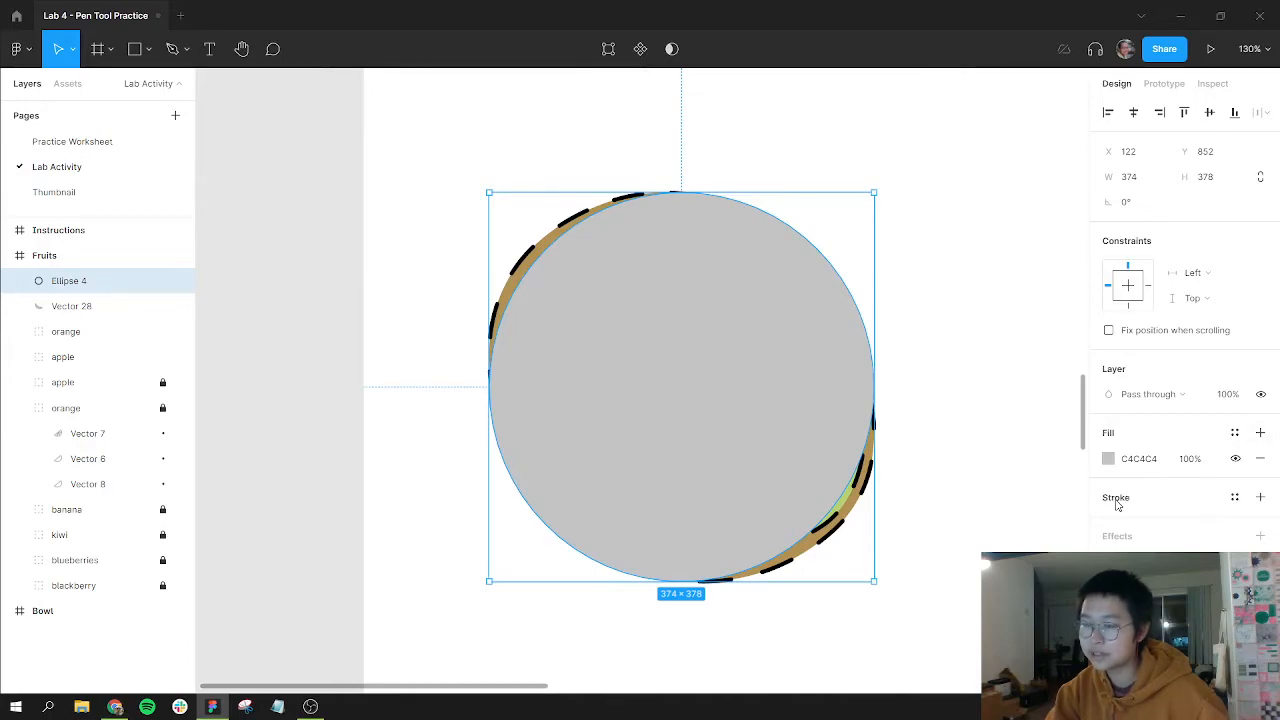
Give the kiwi ellipse an 8 px black 000000 stroke aligned to center and remove its grey fill.
{"action": "left_click", "coordinate": [1171, 502]}
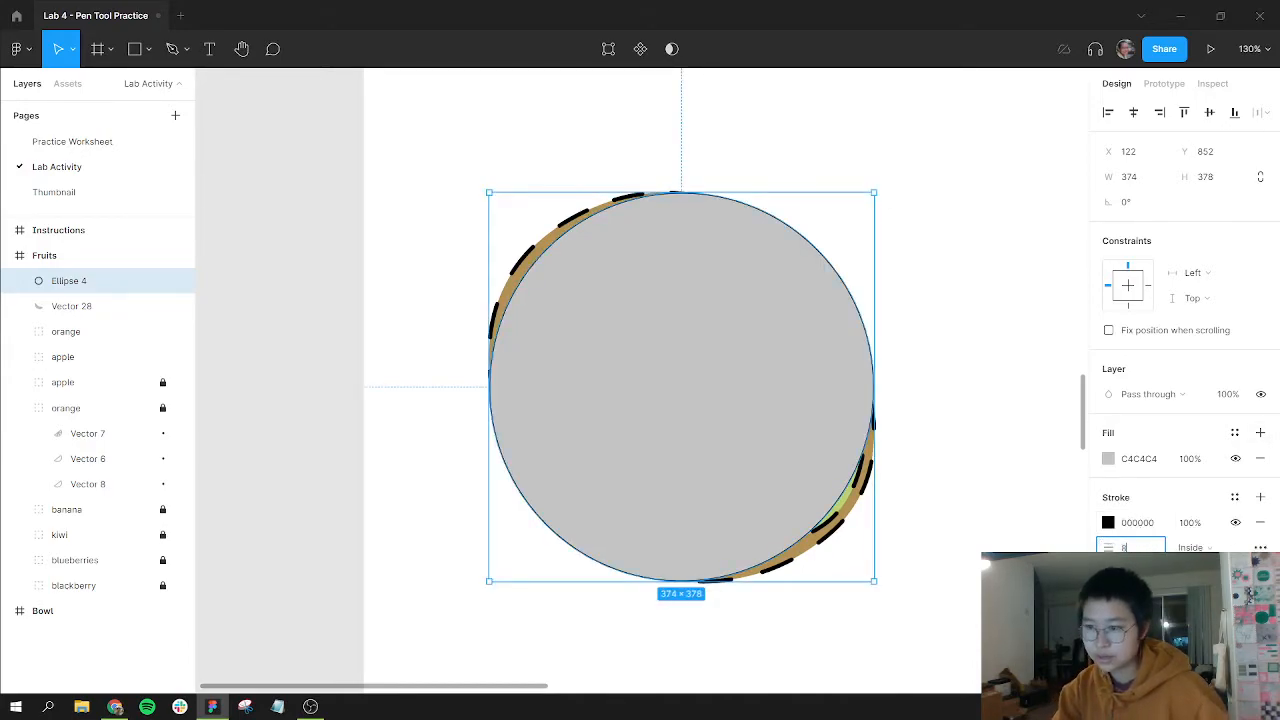
{"action": "left_click", "coordinate": [1205, 547]}
{"action": "left_click", "coordinate": [1207, 529]}
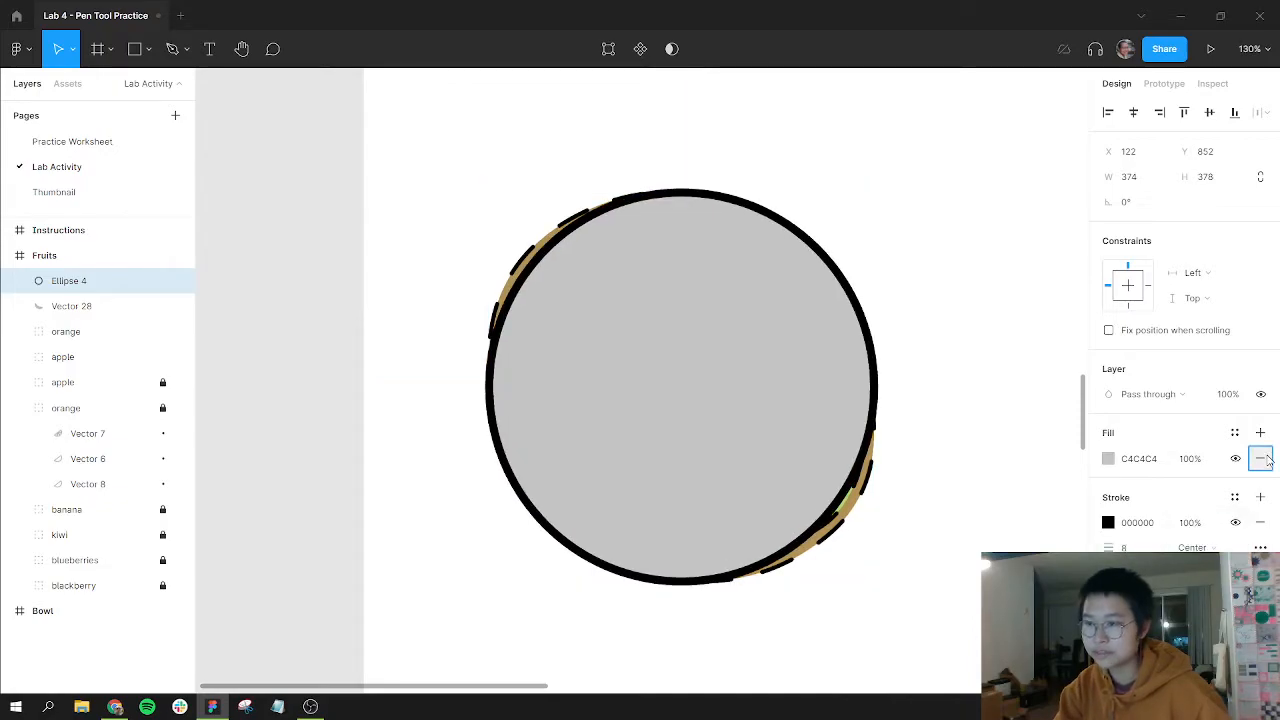
{"action": "left_click", "coordinate": [1260, 458]}
Edit the kiwi ellipse's vector points, moving the top point to X 285, Y 852 and the bottom point to X 336.5, Y 1230.
{"action": "left_click", "coordinate": [672, 49]}
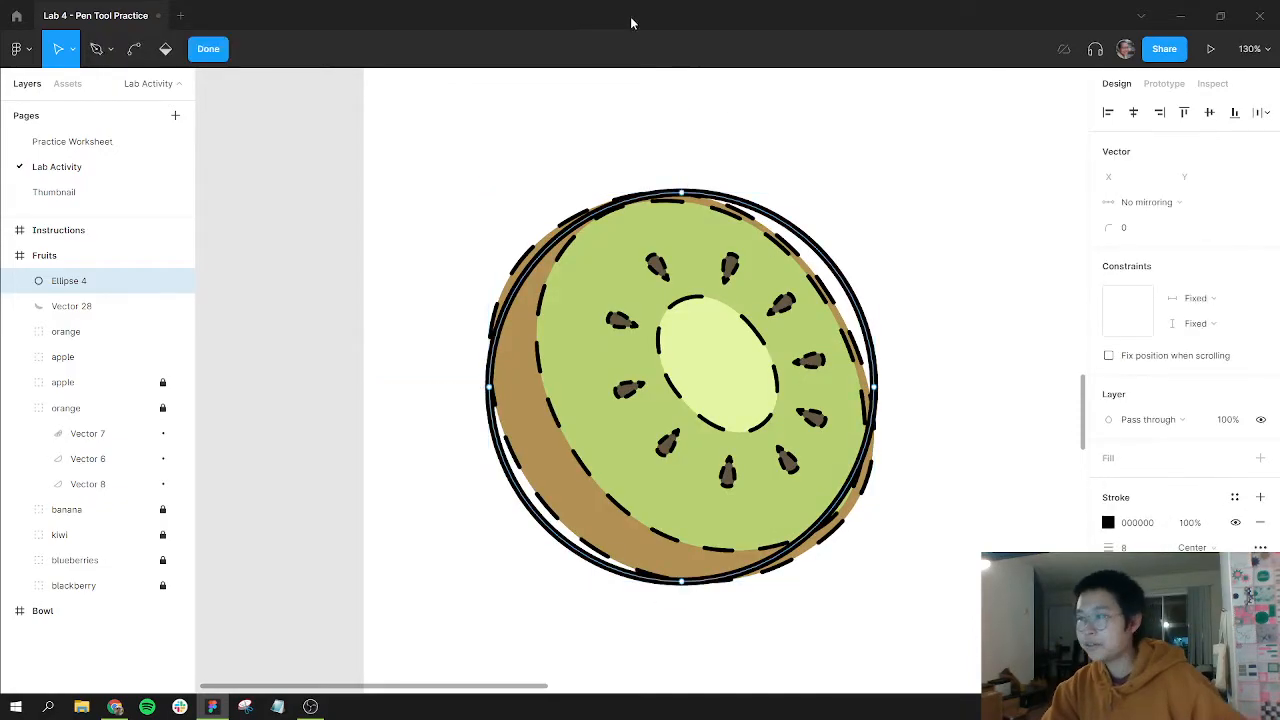
{"action": "left_click_drag", "start_coordinate": [685, 195], "coordinate": [658, 195]}
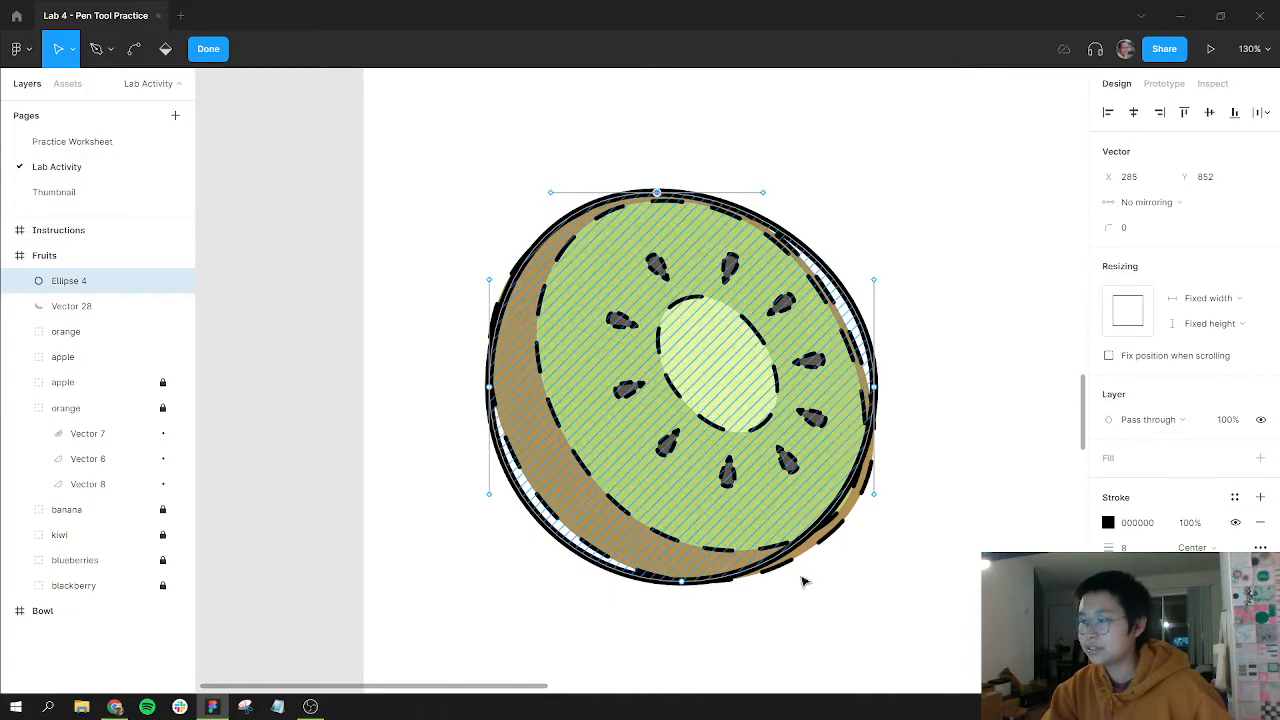
{"action": "left_click", "coordinate": [684, 583]}
{"action": "left_click_drag", "start_coordinate": [693, 590], "coordinate": [720, 596]}
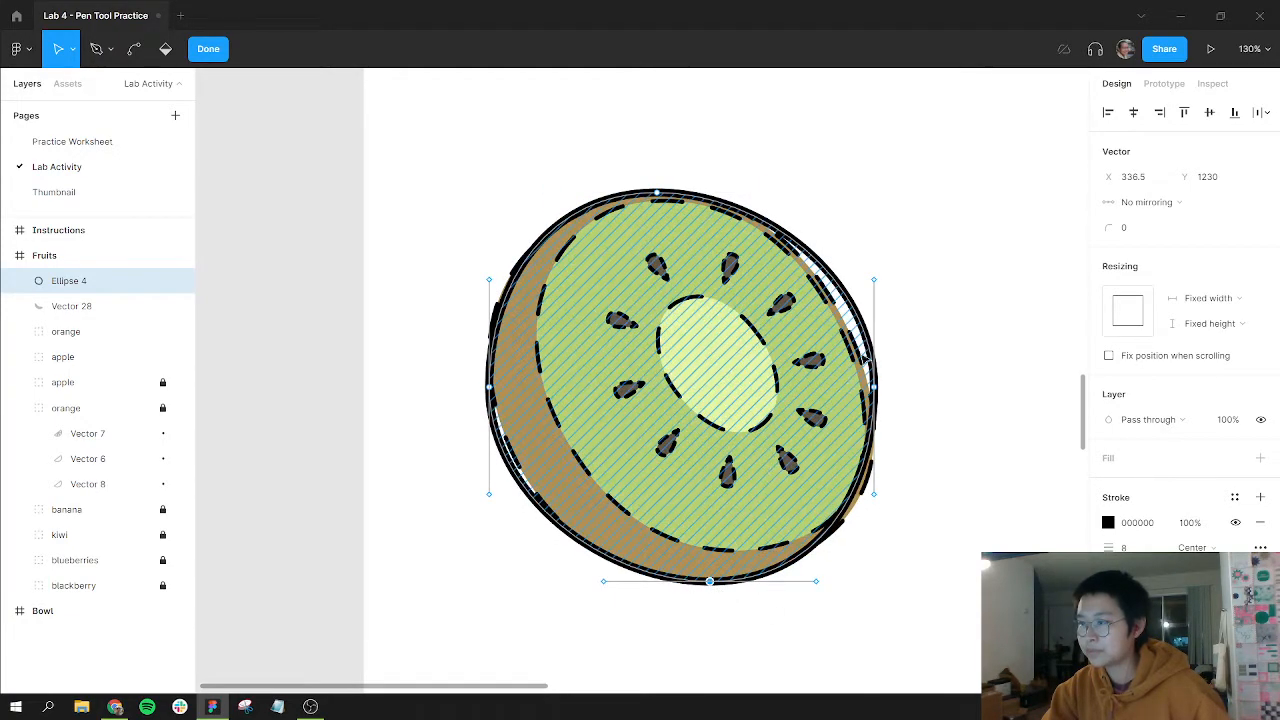
{"action": "left_click", "coordinate": [874, 386]}
{"action": "left_click_drag", "start_coordinate": [875, 280], "coordinate": [852, 265]}
{"action": "key", "text": "ctrl+z"}
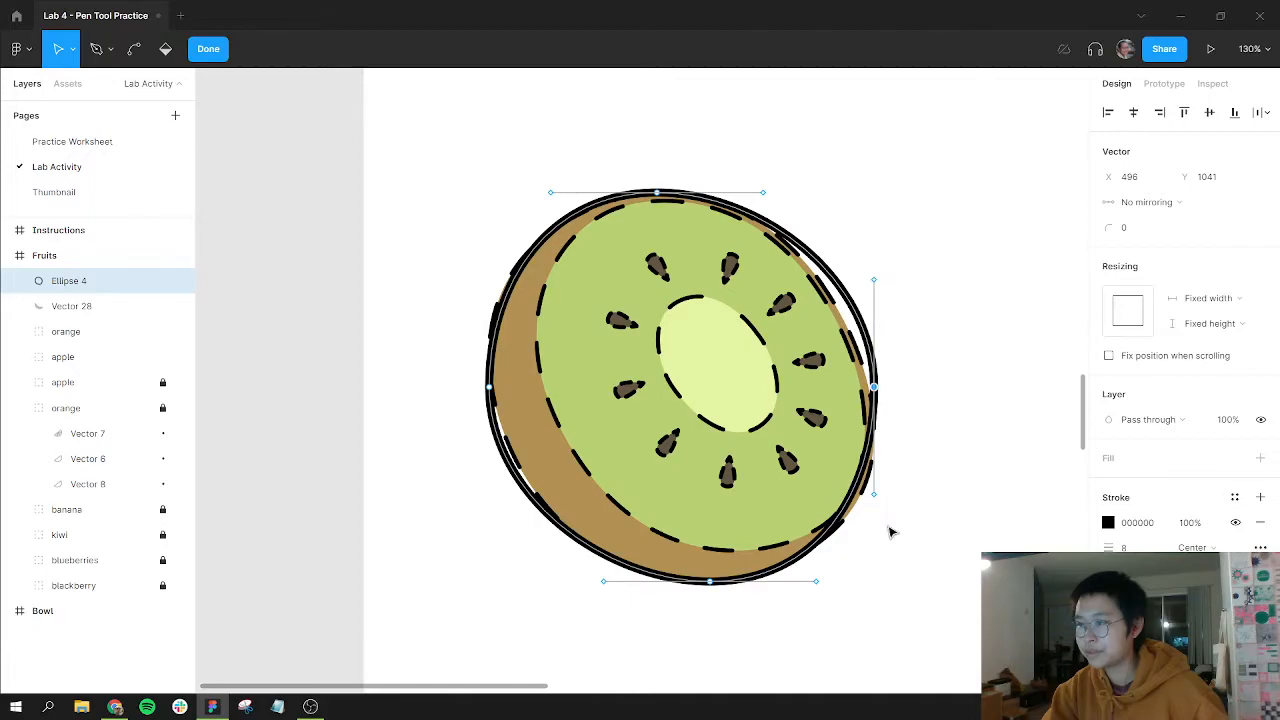
{"action": "left_click", "coordinate": [878, 497]}
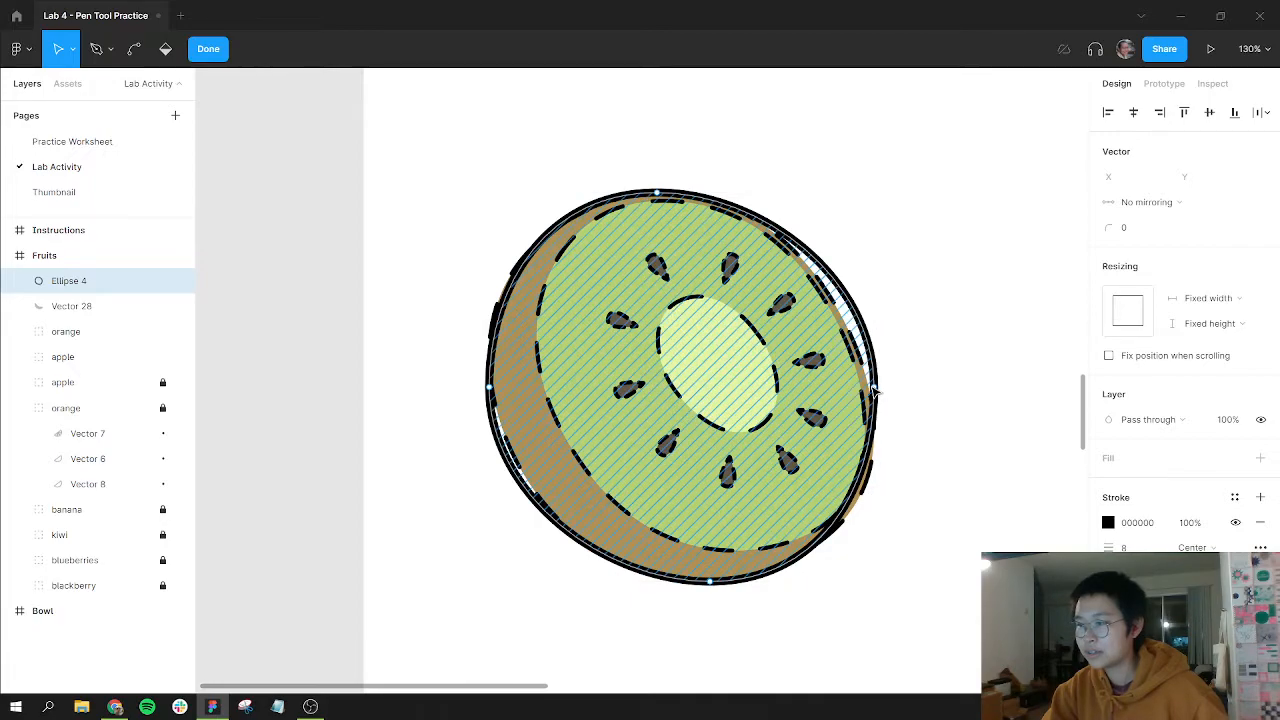
{"action": "left_click", "coordinate": [812, 430]}
Set the rind's rightmost point to Mirror angle and length, tilt its handles along the dashes, and move it to X 488, Y 1026.
{"action": "left_click", "coordinate": [874, 438]}
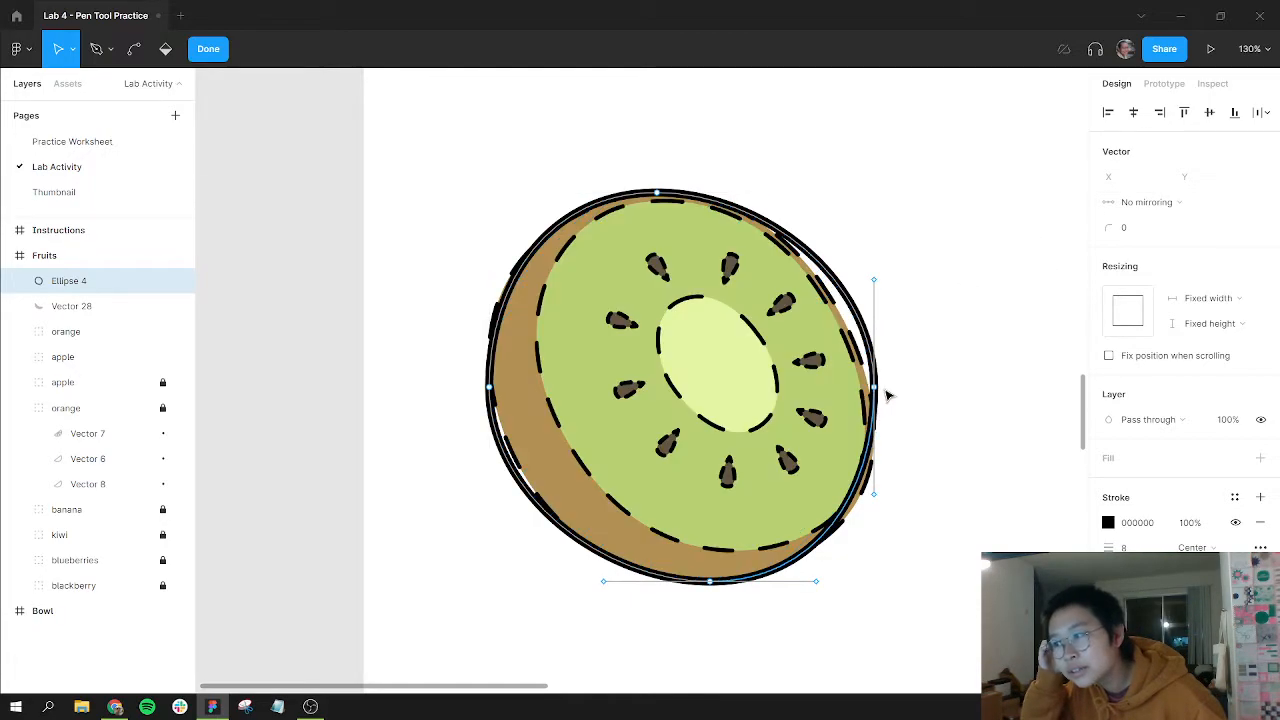
{"action": "left_click", "coordinate": [1187, 205]}
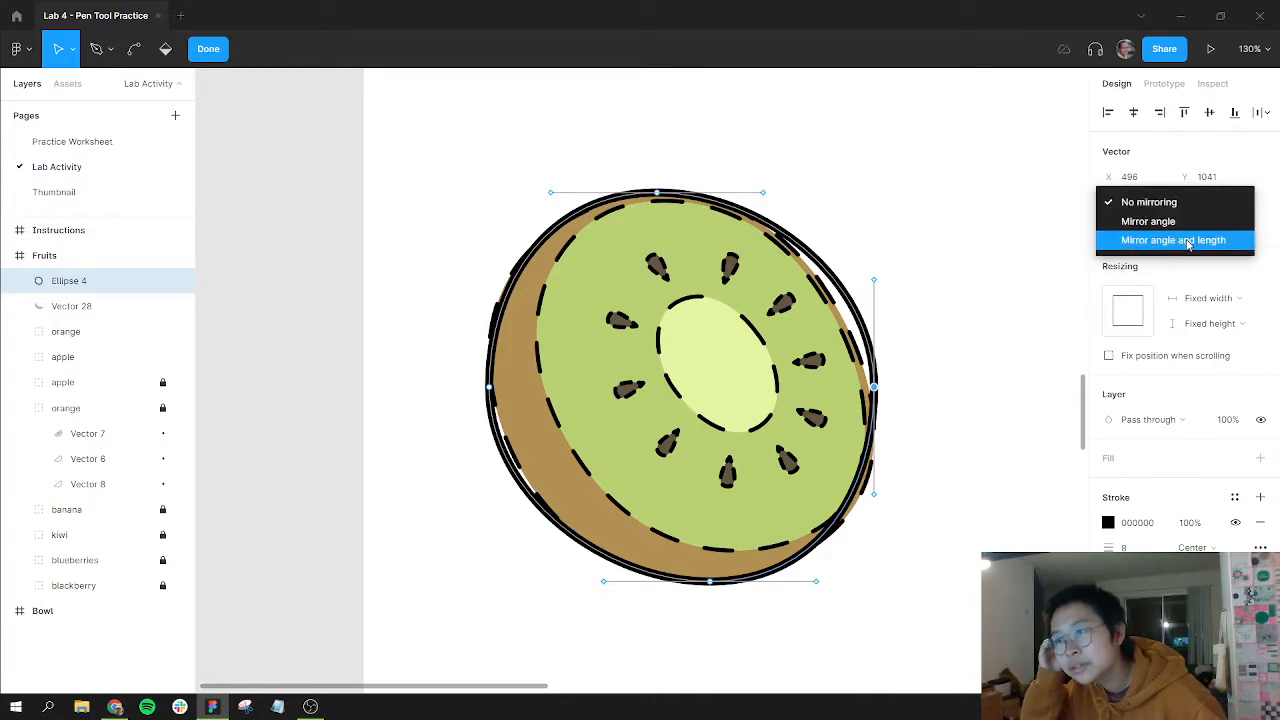
{"action": "left_click", "coordinate": [1190, 242]}
{"action": "left_click_drag", "start_coordinate": [880, 281], "coordinate": [842, 282]}
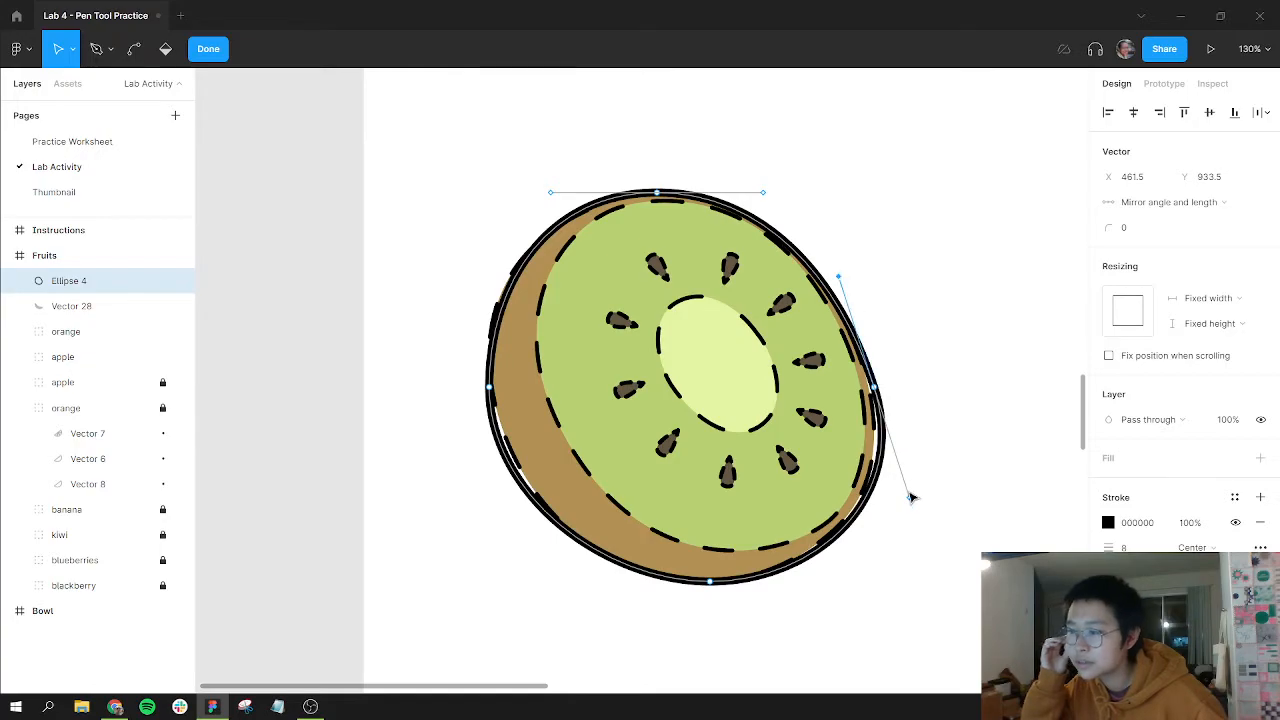
{"action": "left_click_drag", "start_coordinate": [909, 497], "coordinate": [867, 372]}
{"action": "key", "text": "ctrl+z"}
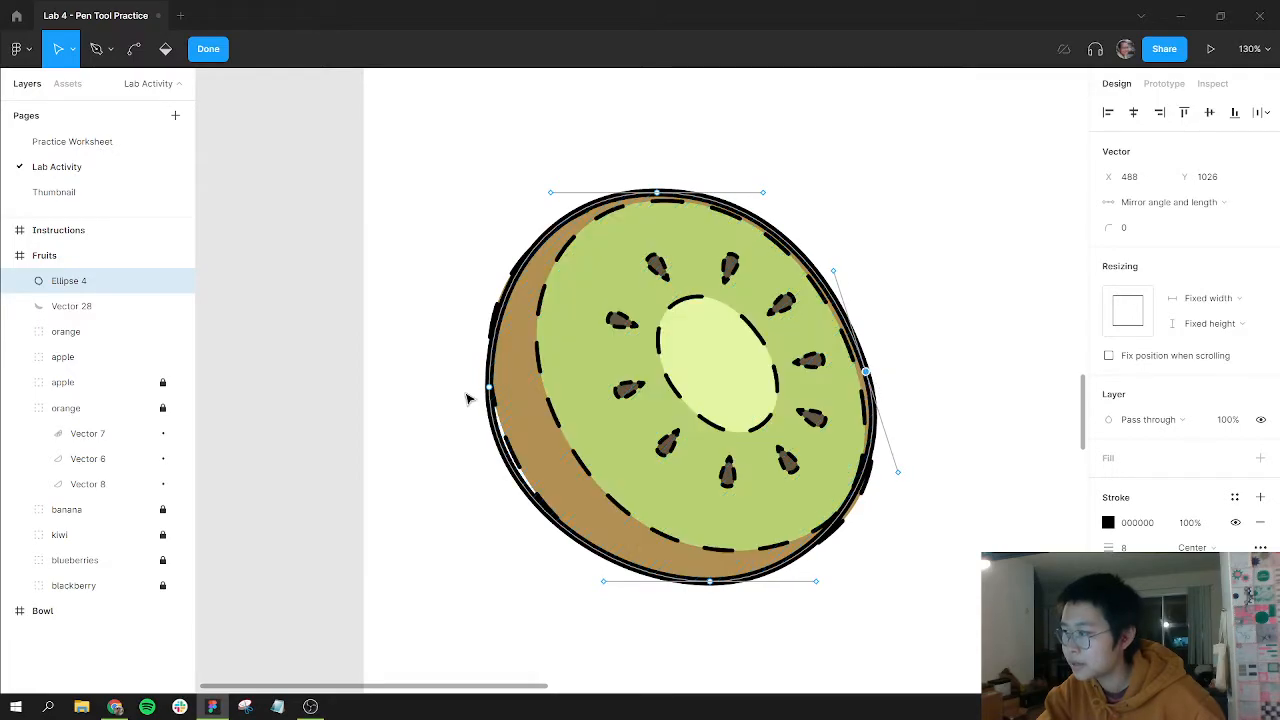
Tilt the rind's leftmost point with mirrored angle and length, place it at X 124.5, Y 1046.5, and lengthen the bottom point's right handle to X 448.5.
{"action": "left_click", "coordinate": [489, 386]}
{"action": "left_click", "coordinate": [1190, 204]}
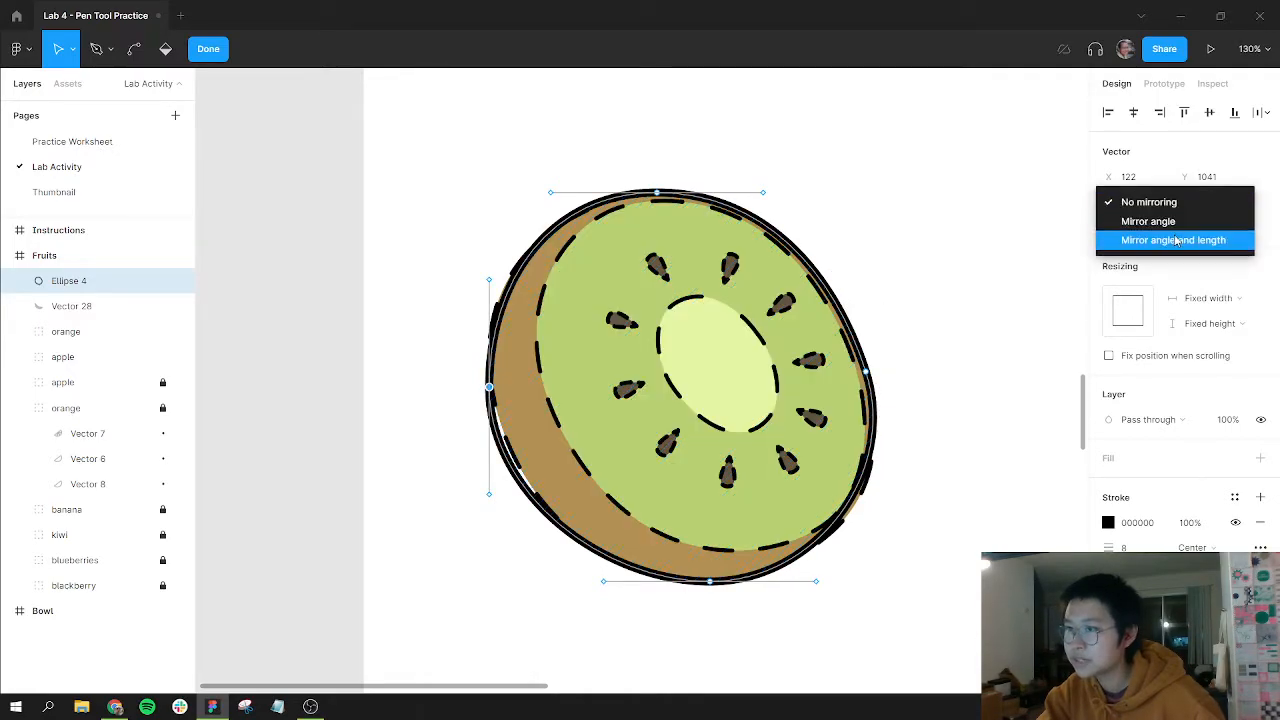
{"action": "left_click", "coordinate": [1176, 240]}
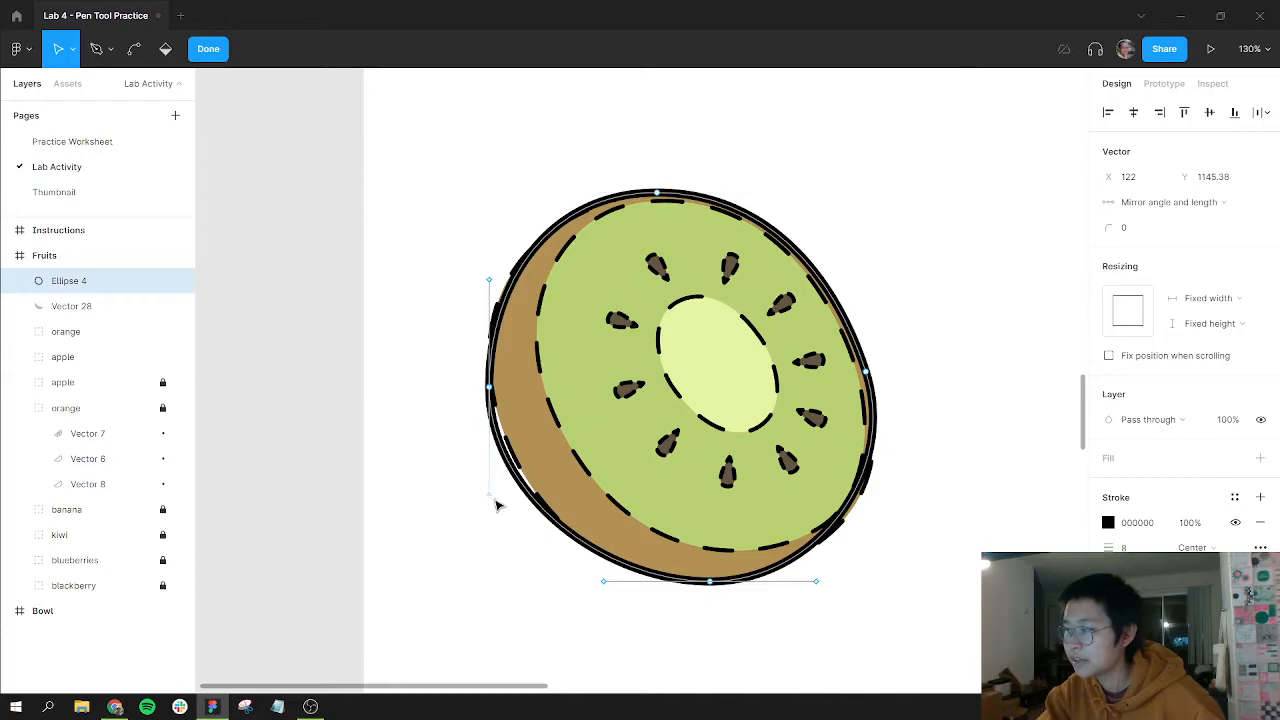
{"action": "mouse_move", "coordinate": [490, 494]}
{"action": "left_mouse_down"}
{"action": "mouse_move", "coordinate": [511, 503]}
{"action": "mouse_move", "coordinate": [507, 485]}
{"action": "left_mouse_up"}
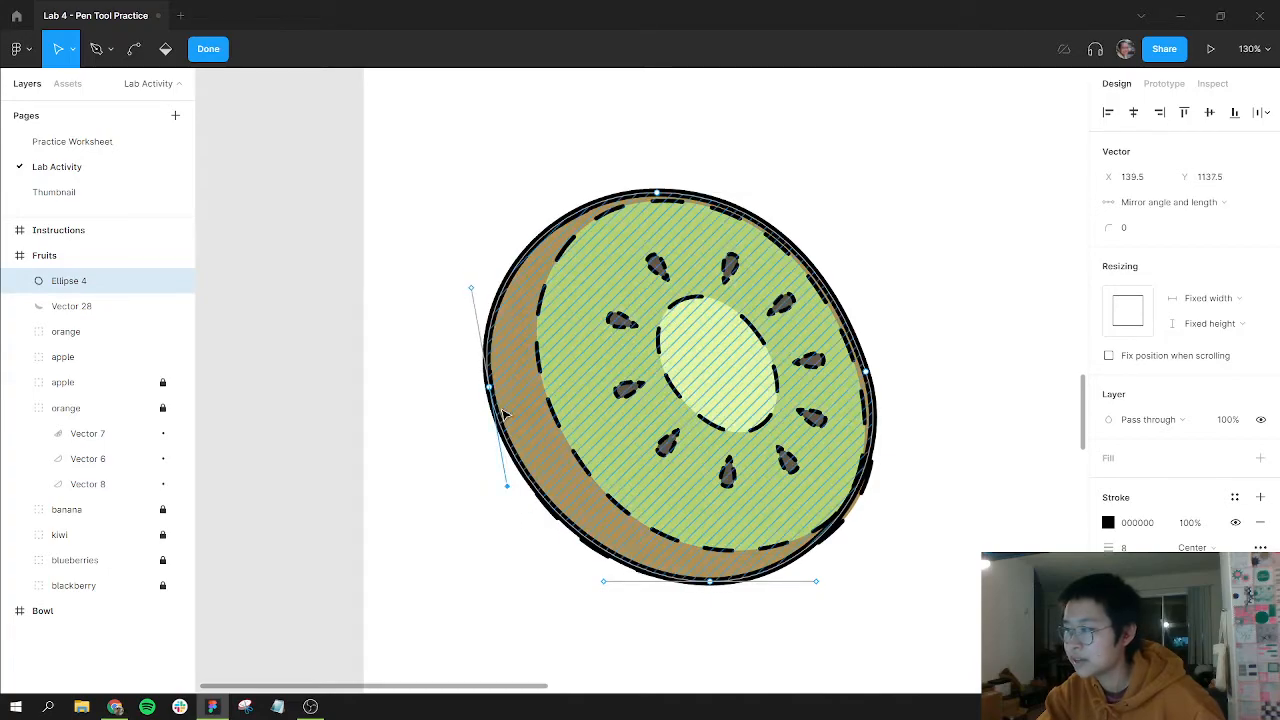
{"action": "left_click_drag", "start_coordinate": [489, 388], "coordinate": [493, 395]}
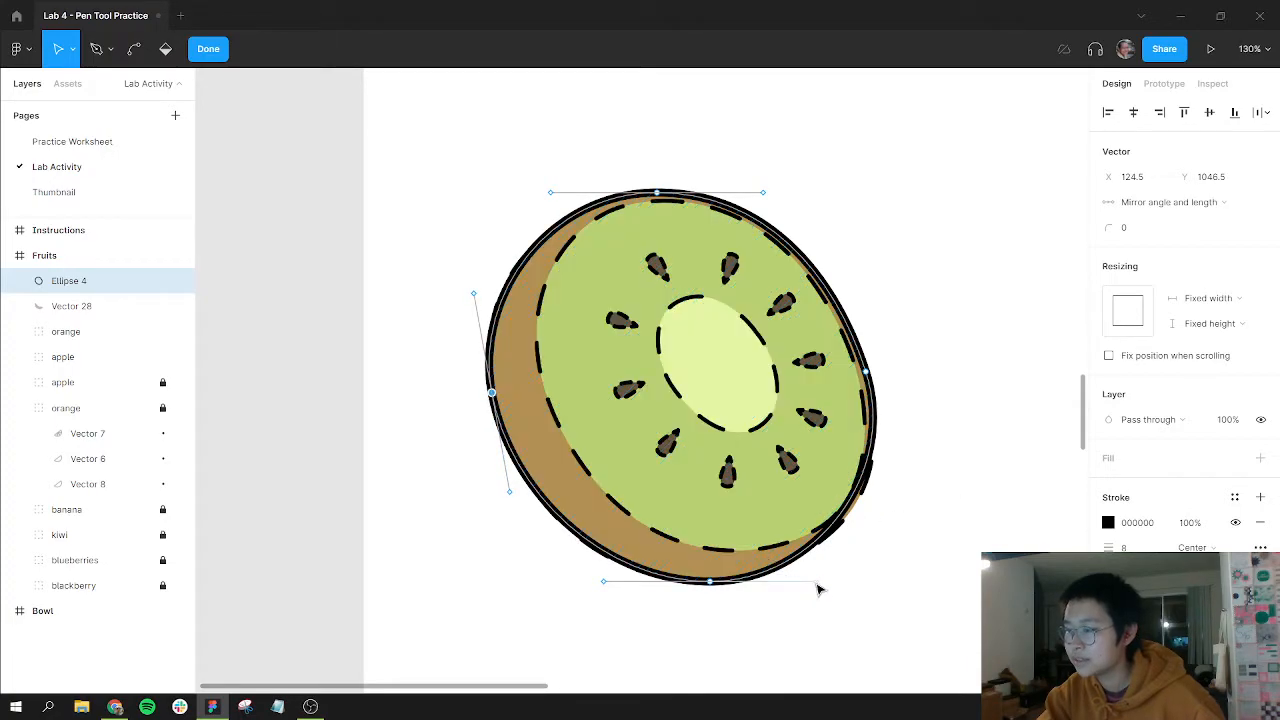
{"action": "left_click_drag", "start_coordinate": [818, 589], "coordinate": [828, 587]}
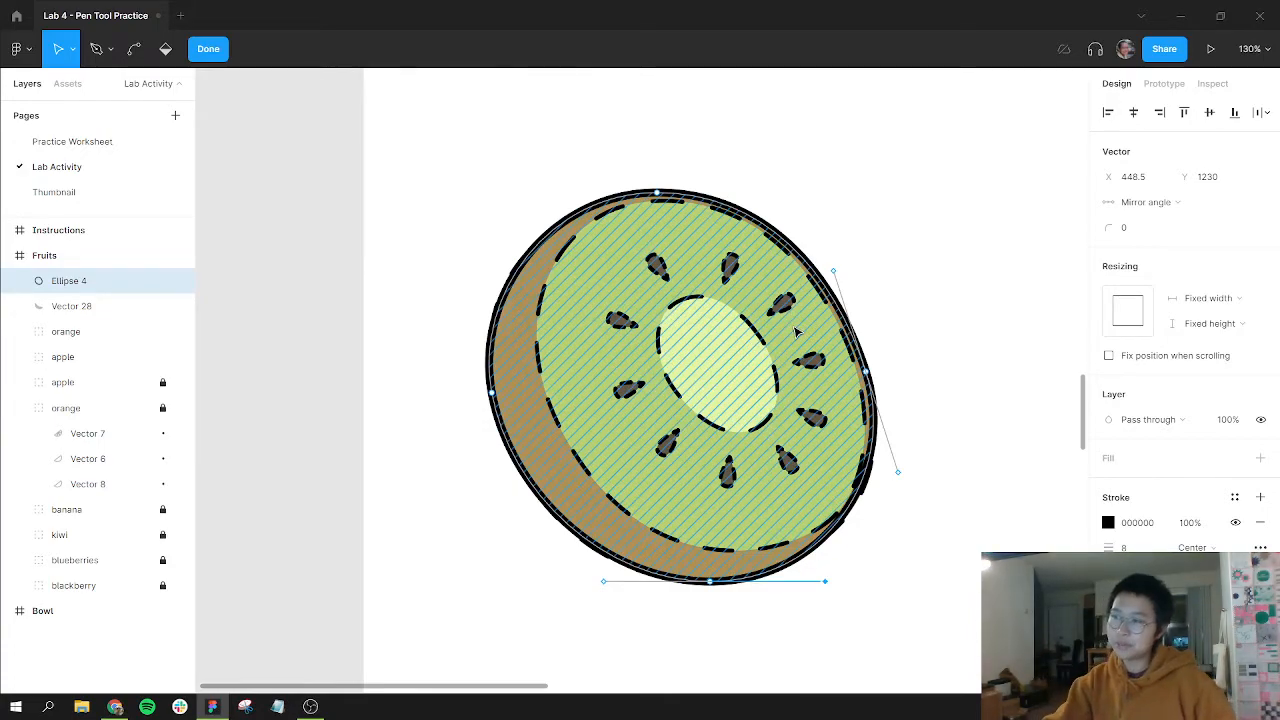
{"action": "key", "text": "Escape"}
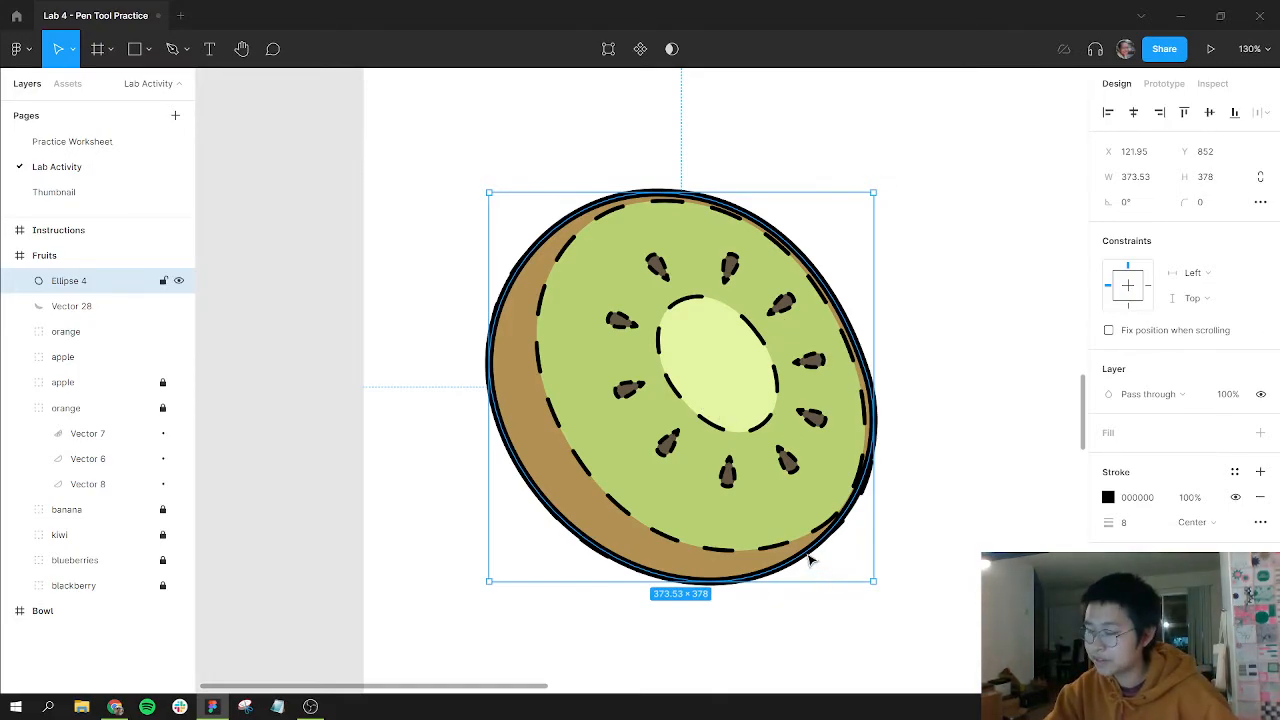
Duplicate the rind outline and resize the copy to about 339 × 337 at X 162, Y 863 over the green flesh.
{"action": "key", "text": "ctrl+v"}
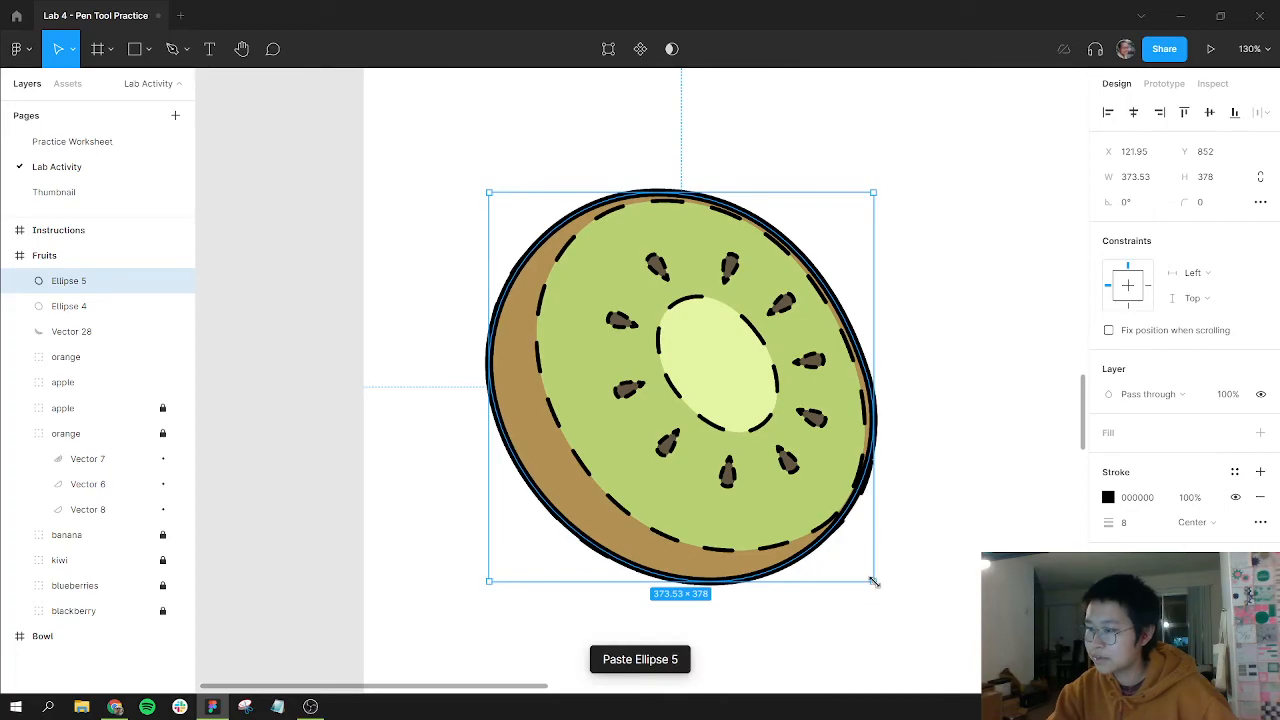
{"action": "left_click_drag", "start_coordinate": [874, 581], "coordinate": [875, 582]}
{"action": "left_click_drag", "start_coordinate": [487, 190], "coordinate": [566, 270]}
{"action": "left_click_drag", "start_coordinate": [617, 333], "coordinate": [582, 254]}
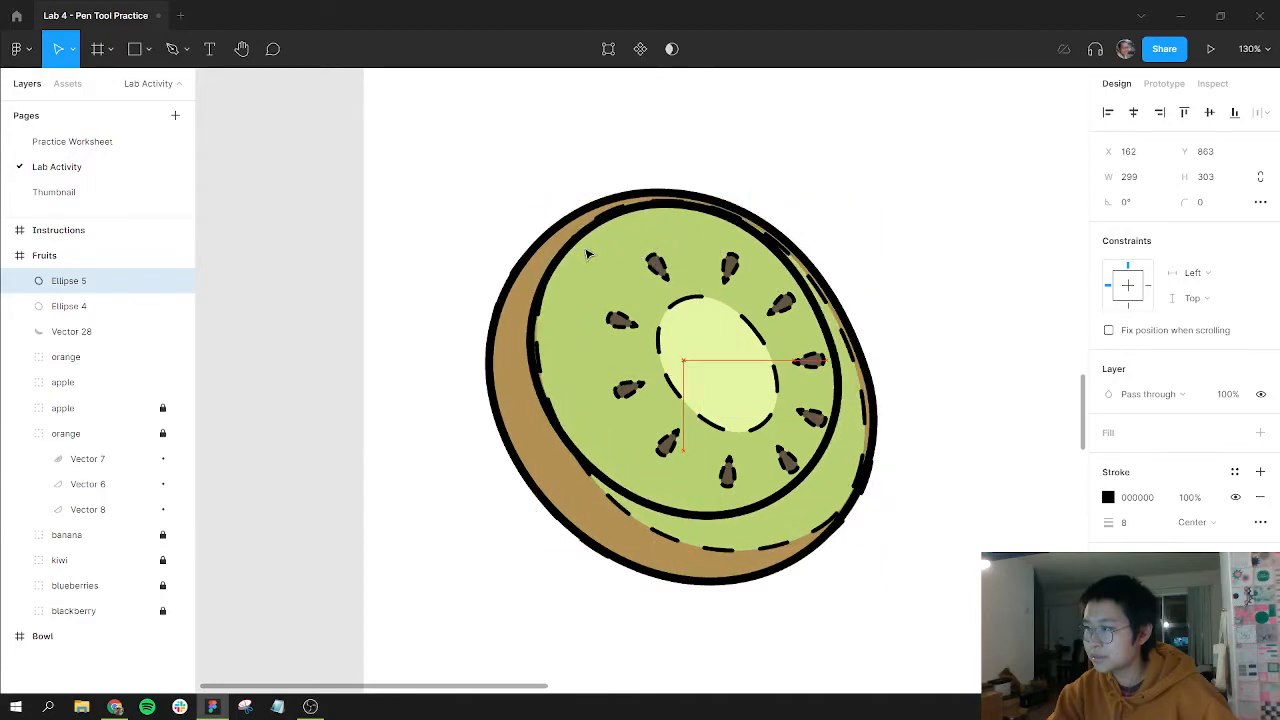
{"action": "left_click_drag", "start_coordinate": [838, 517], "coordinate": [878, 552]}
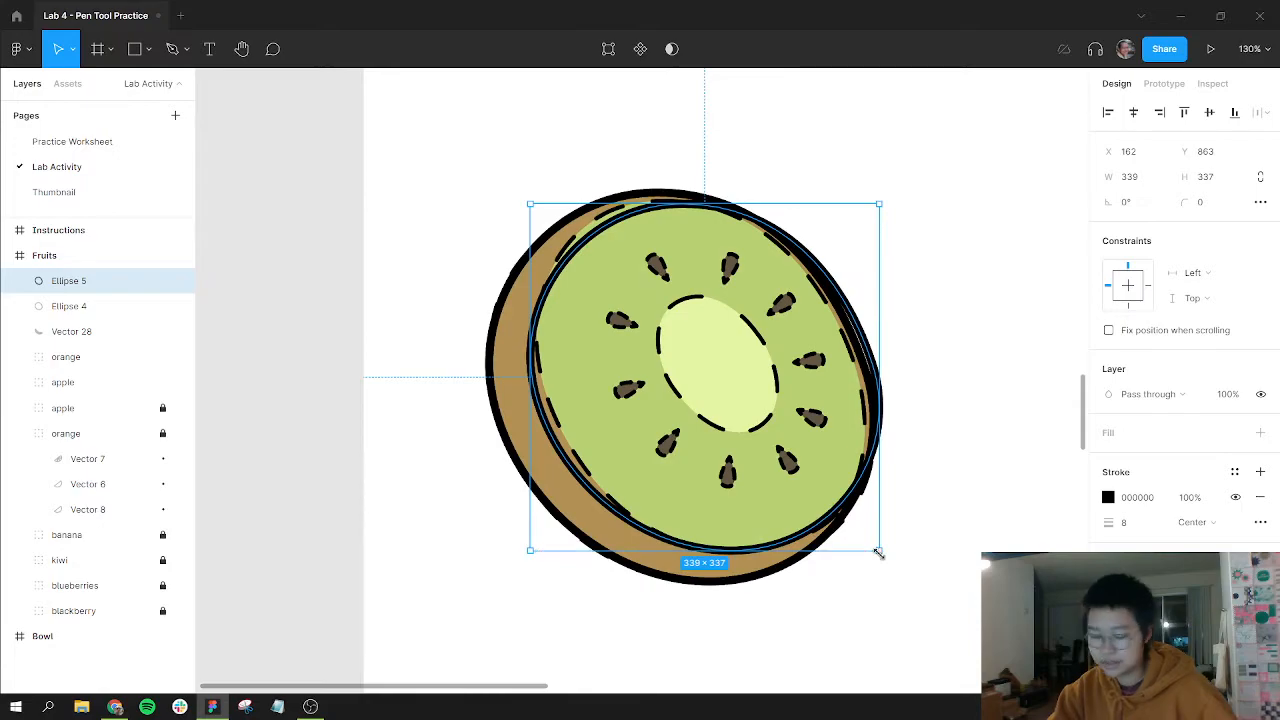
Fit the flesh outline to the dashes, with points at about X 288, Y 863, X 478, Y 1021, X 367.5, Y 1196.5 and X 173, Y 1034.
{"action": "key", "text": "Return"}
{"action": "left_click_drag", "start_coordinate": [684, 204], "coordinate": [661, 205]}
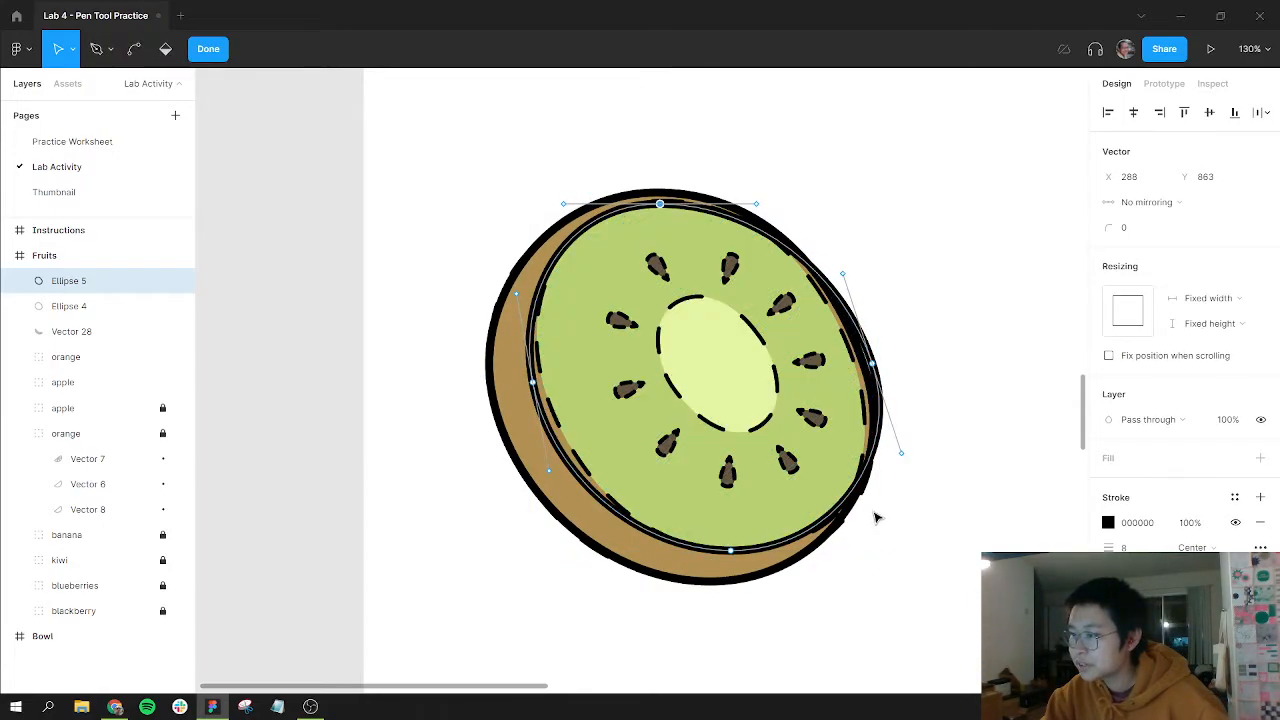
{"action": "left_click_drag", "start_coordinate": [872, 364], "coordinate": [866, 380]}
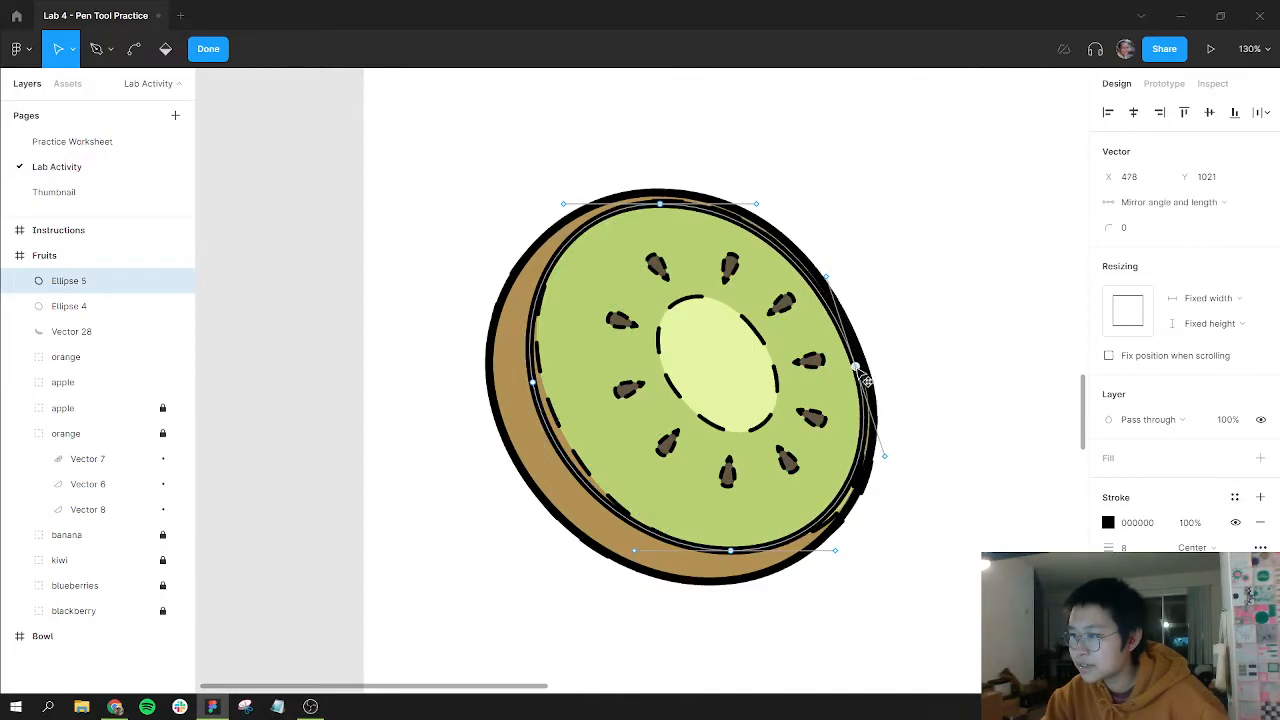
{"action": "left_click_drag", "start_coordinate": [890, 461], "coordinate": [883, 452]}
{"action": "left_click_drag", "start_coordinate": [731, 550], "coordinate": [750, 555]}
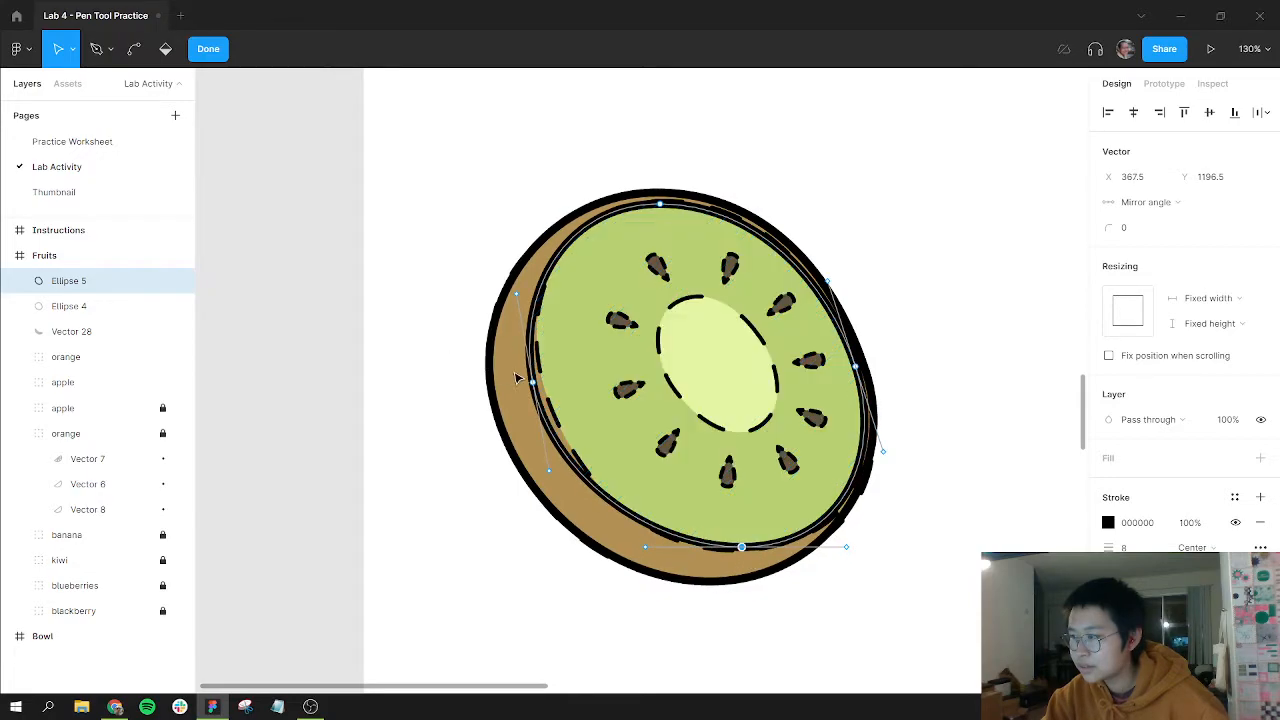
{"action": "left_click_drag", "start_coordinate": [532, 382], "coordinate": [553, 395]}
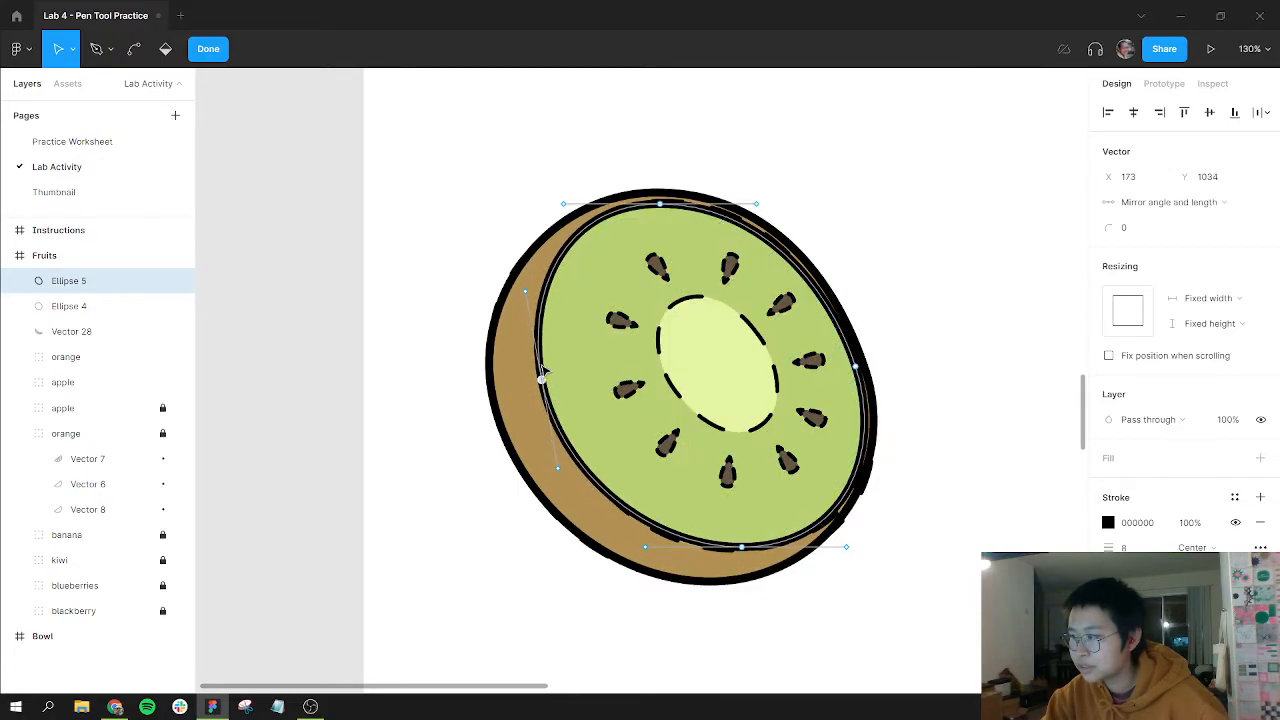
{"action": "key", "text": "Escape"}
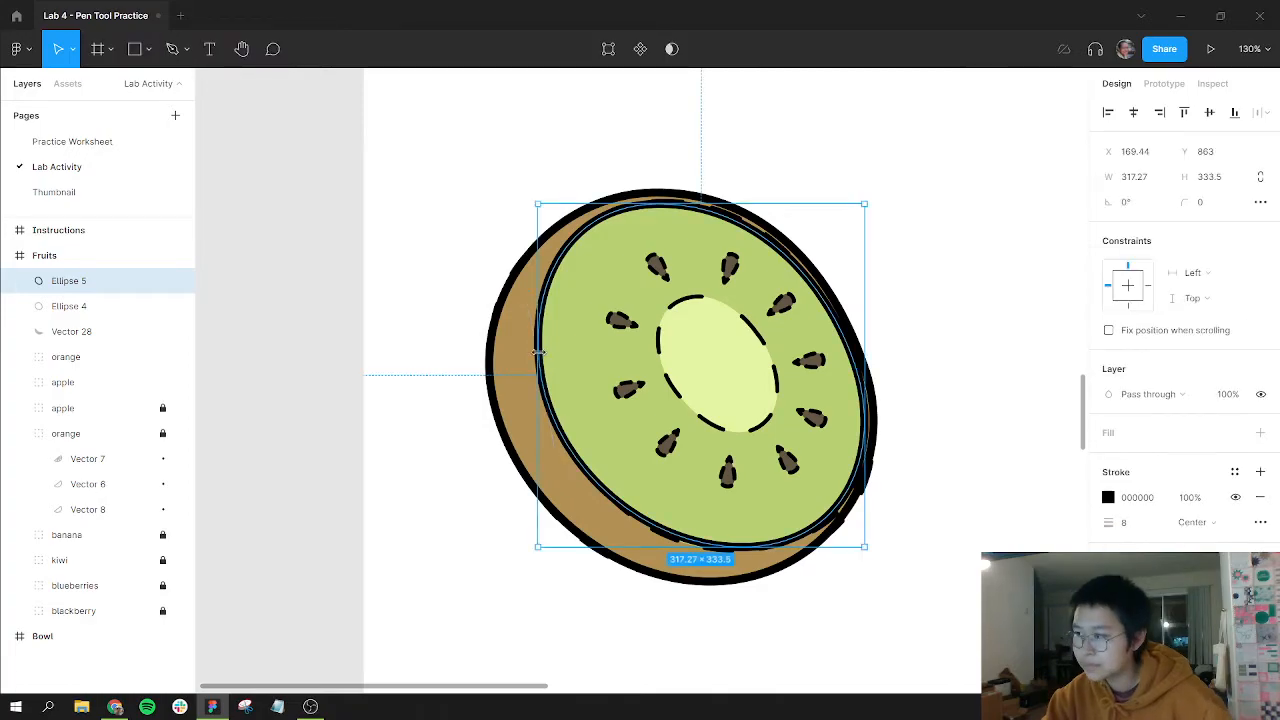
Draw an ellipse about 107 × 147 over the kiwi's pale core, rotated about 33° and placed at X 263.15, Y 985.59.
{"action": "key", "text": "o"}
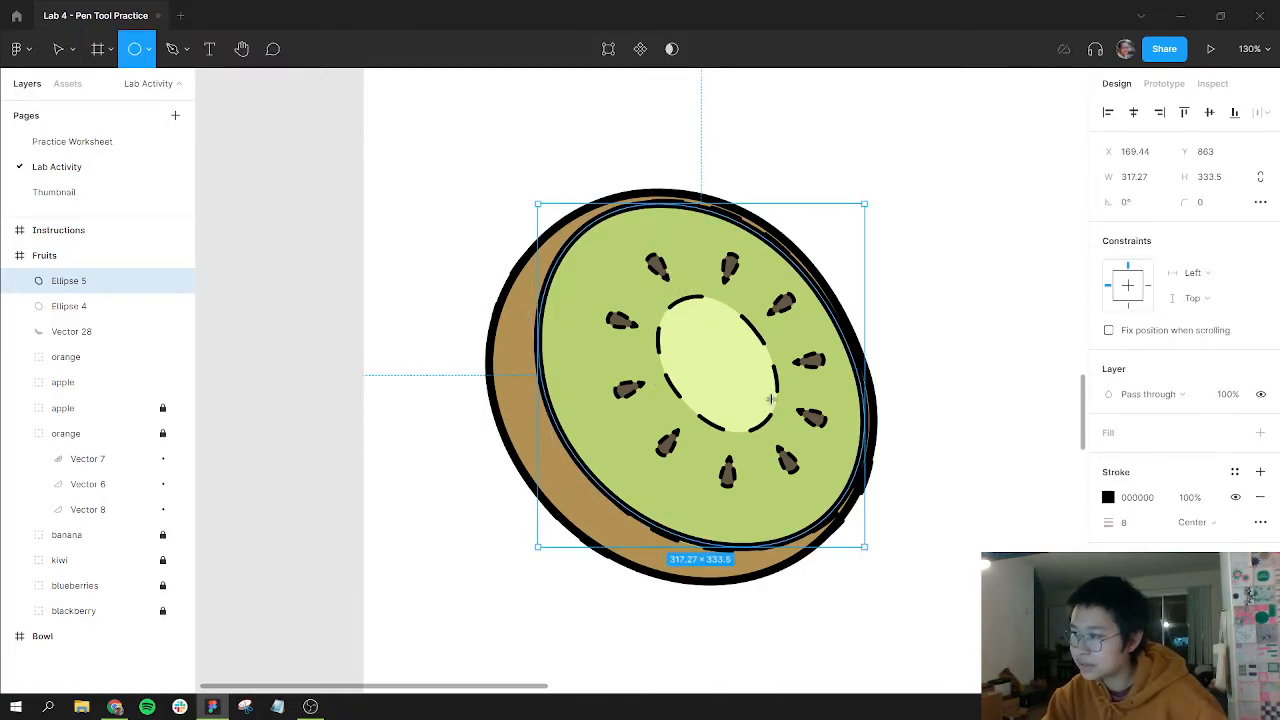
{"action": "mouse_move", "coordinate": [666, 277]}
{"action": "left_mouse_down"}
{"action": "mouse_move", "coordinate": [782, 432]}
{"action": "mouse_move", "coordinate": [813, 392]}
{"action": "left_mouse_up"}
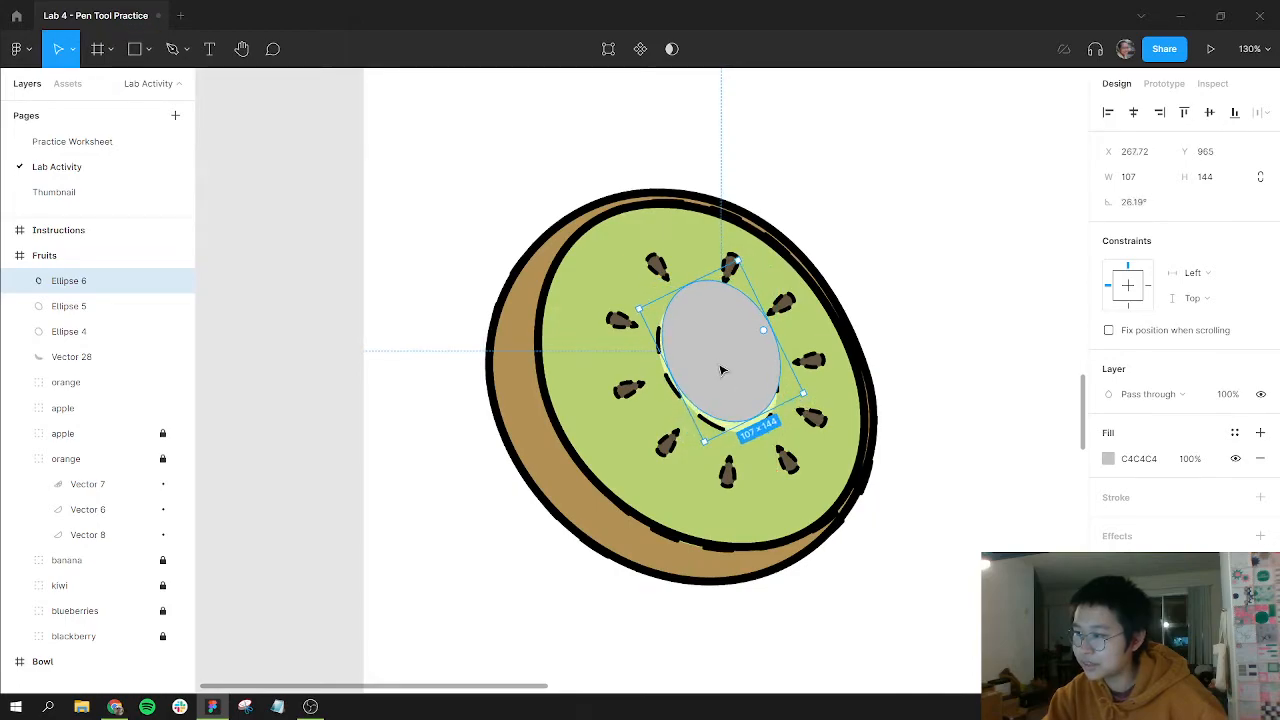
{"action": "left_click_drag", "start_coordinate": [723, 370], "coordinate": [721, 381]}
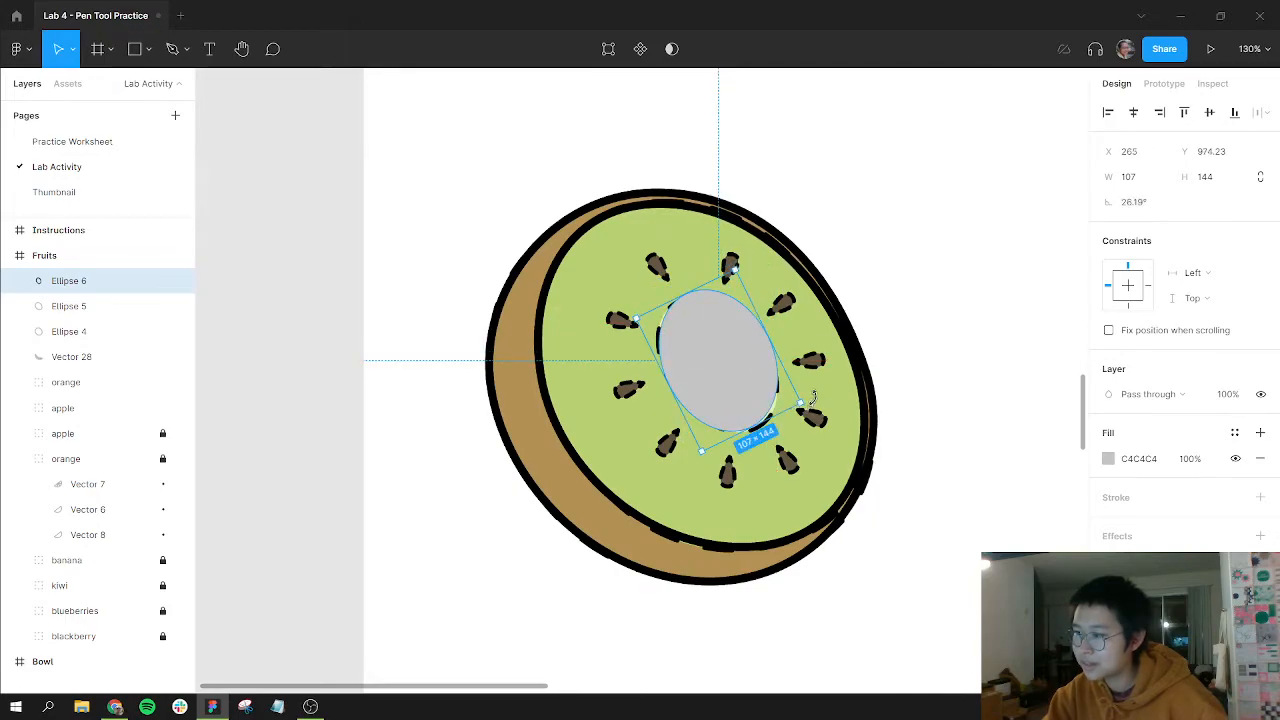
{"action": "left_click_drag", "start_coordinate": [813, 398], "coordinate": [815, 394]}
{"action": "left_click_drag", "start_coordinate": [718, 385], "coordinate": [720, 386]}
{"action": "left_click_drag", "start_coordinate": [685, 300], "coordinate": [684, 298]}
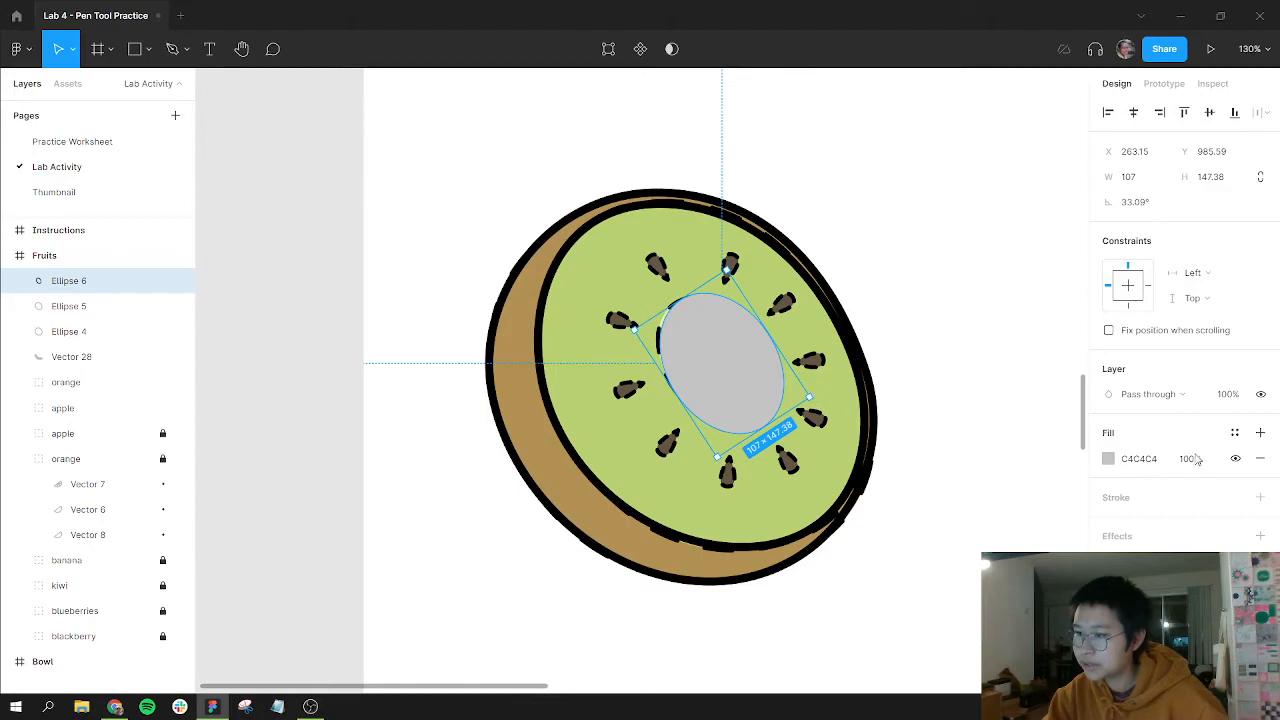
Swap the core ellipse's fill for a stroke 8 px wide, colored 000000 and aligned to center.
{"action": "key", "text": "shift+x"}
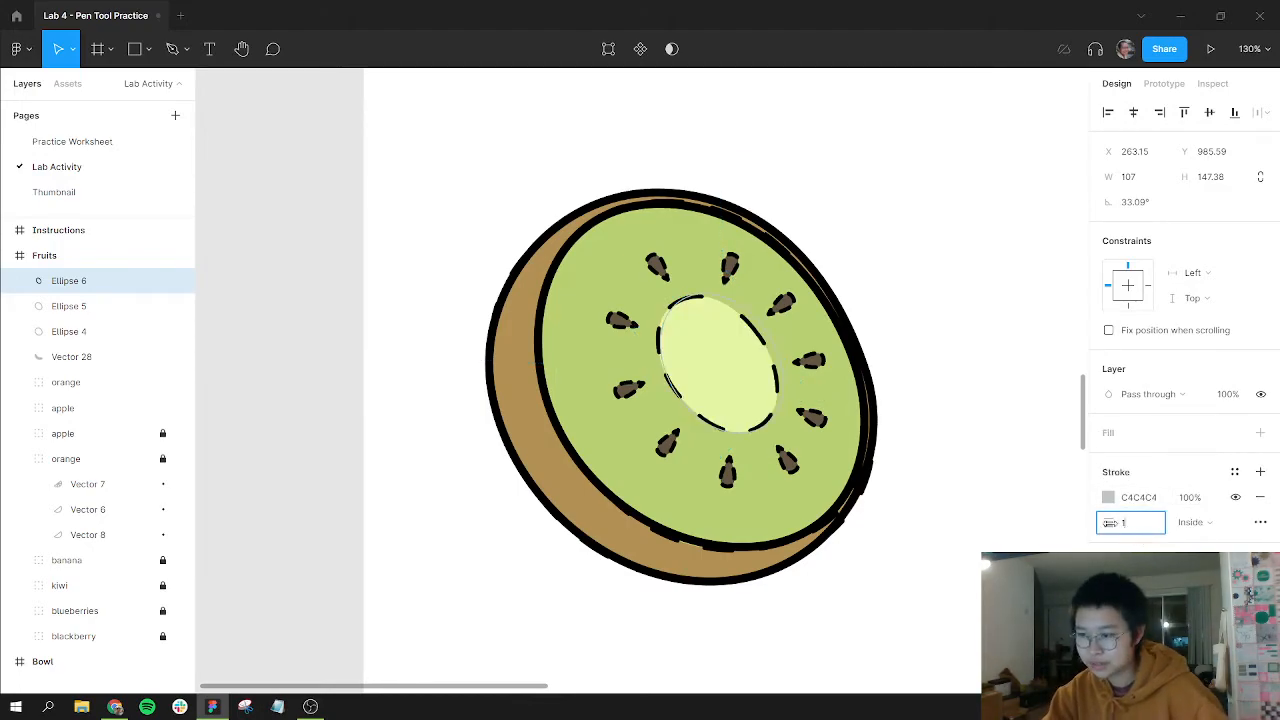
{"action": "left_click_drag", "start_coordinate": [1110, 523], "coordinate": [1104, 523]}
{"action": "key", "text": "Return"}
{"action": "left_click", "coordinate": [1134, 497]}
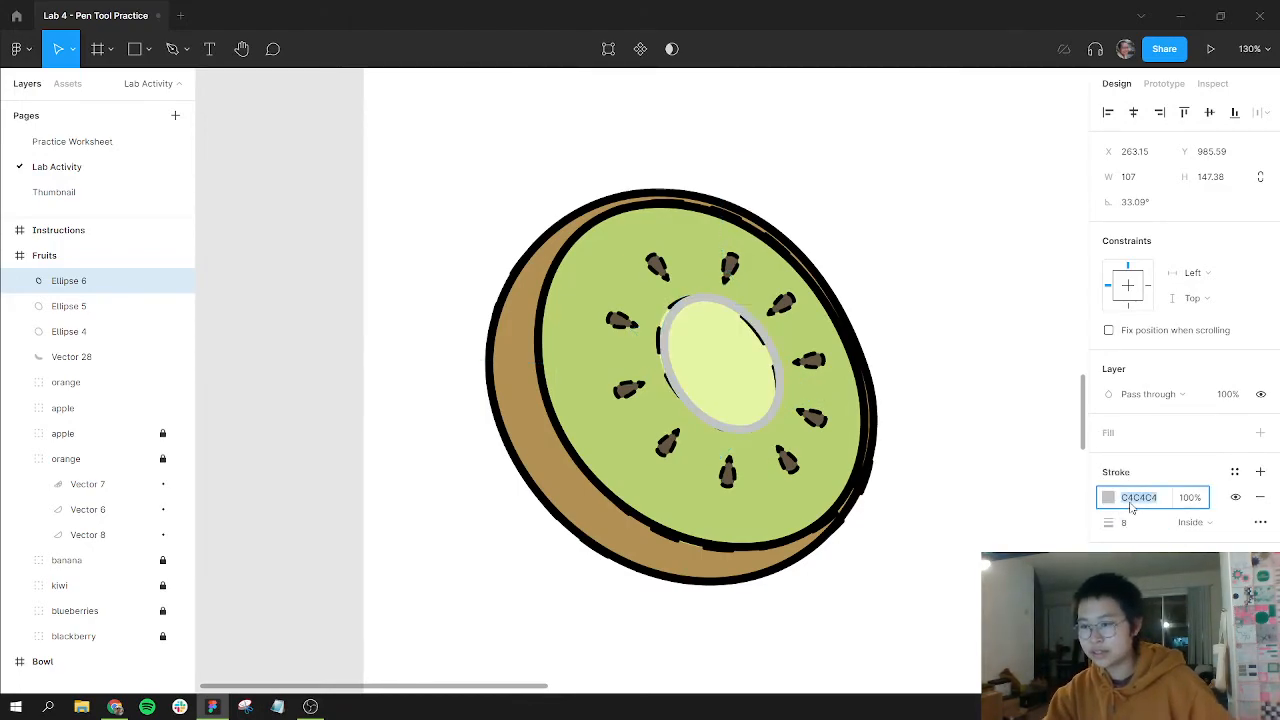
{"action": "type", "text": "000000"}
{"action": "key", "text": "Return"}
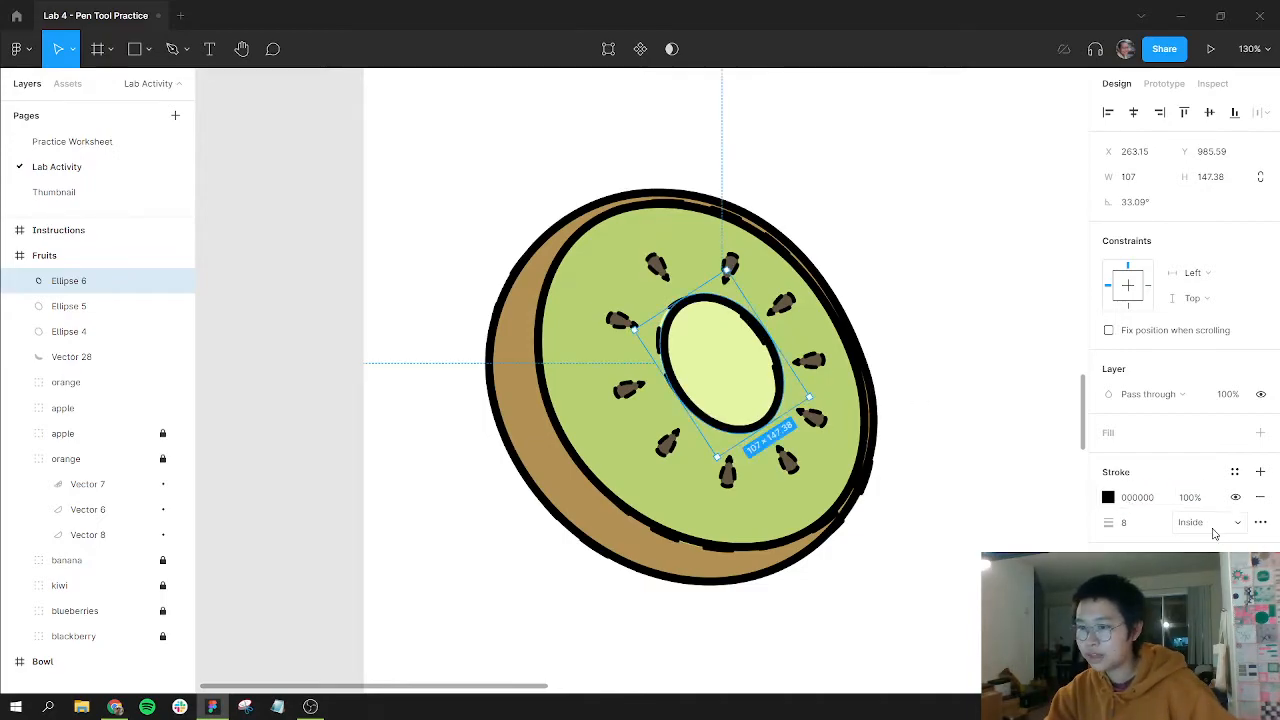
{"action": "left_click", "coordinate": [1210, 523]}
{"action": "left_click", "coordinate": [1210, 504]}
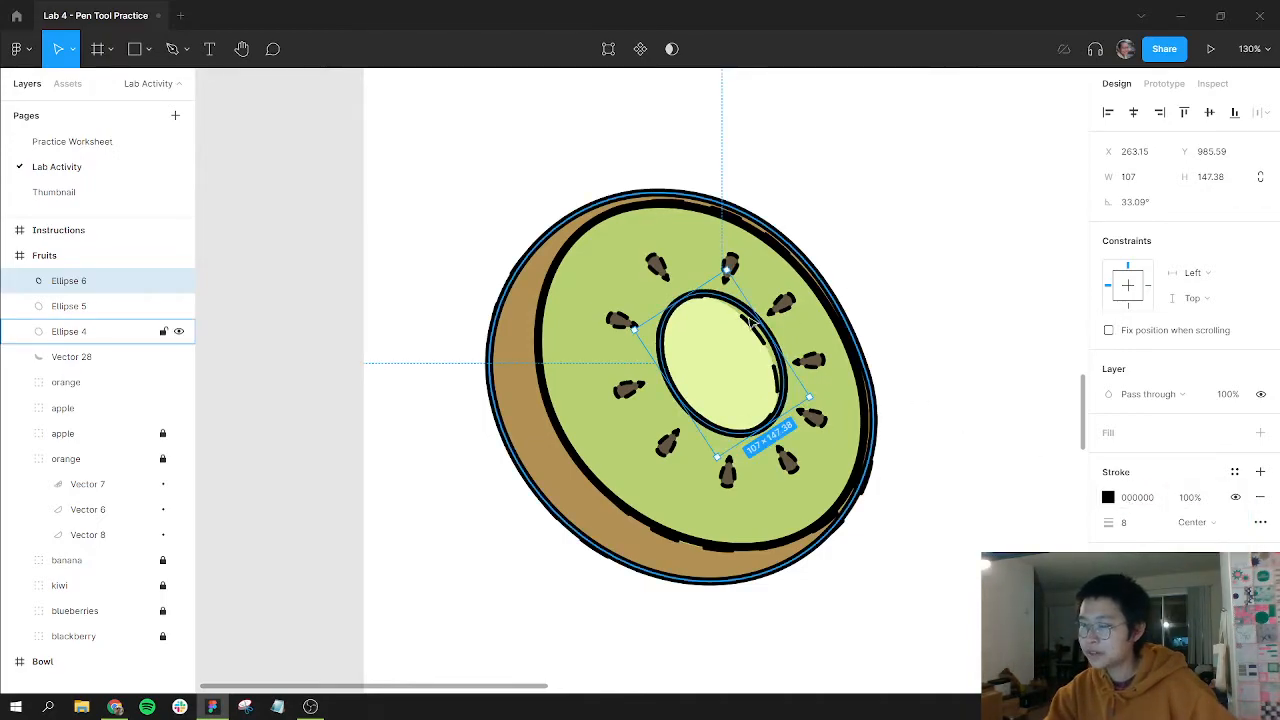
{"action": "left_click", "coordinate": [864, 279]}
Draw a closed teardrop with the Pen tool over the seed below the core, with points at X 355.5, Y 1108 and X 353, Y 1137.5.
{"action": "scroll", "coordinate": [757, 495], "scroll_direction": "up", "scroll_amount": 3}
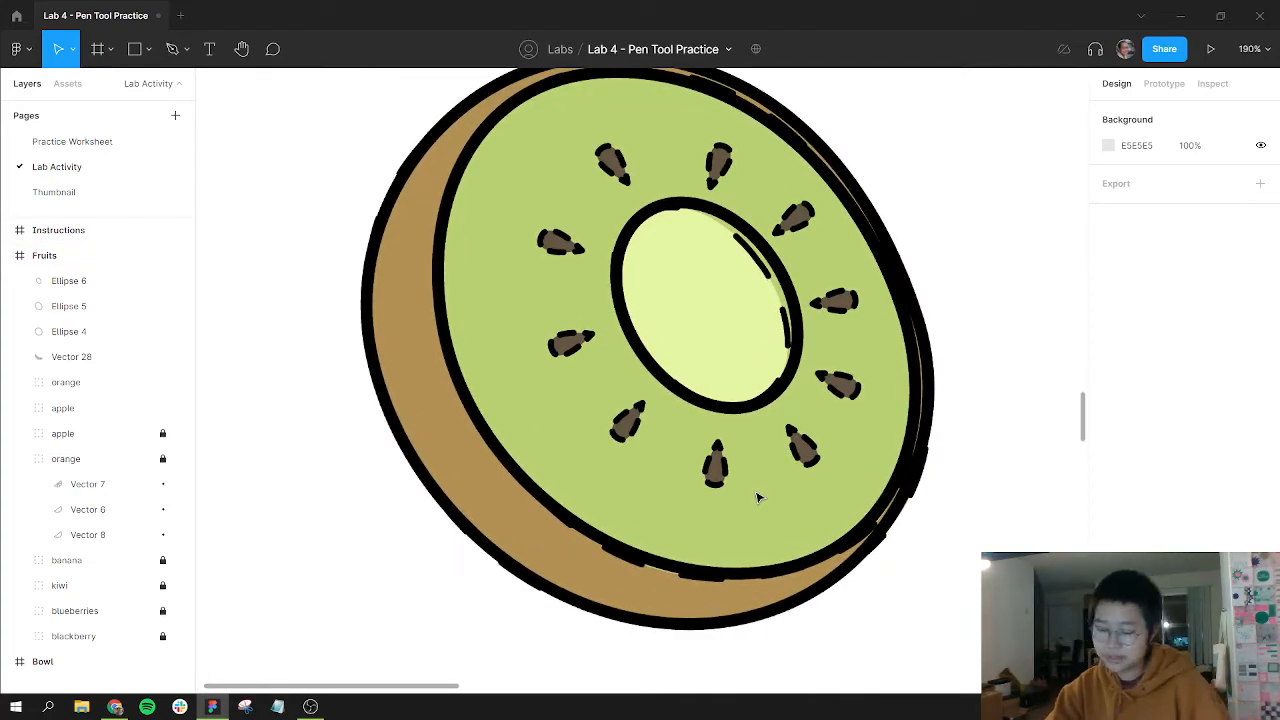
{"action": "key", "text": "p"}
{"action": "scroll", "coordinate": [717, 462], "scroll_direction": "up", "scroll_amount": 5}
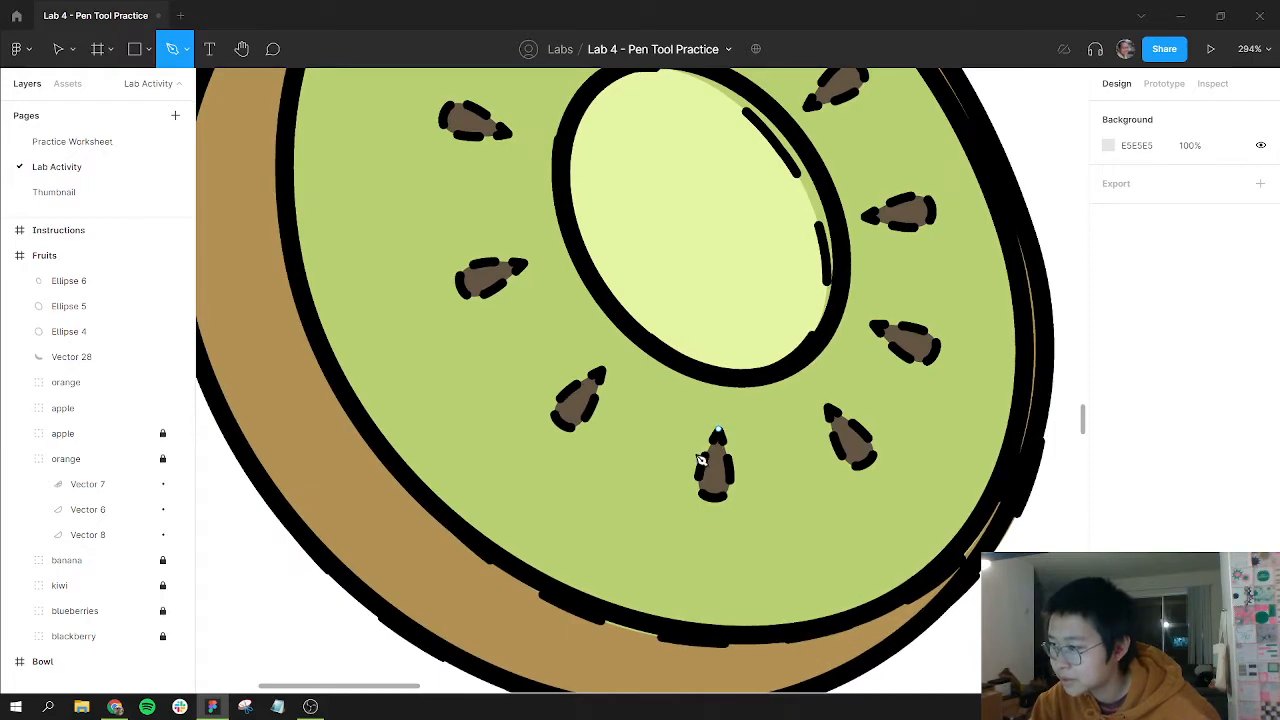
{"action": "left_click", "coordinate": [698, 466]}
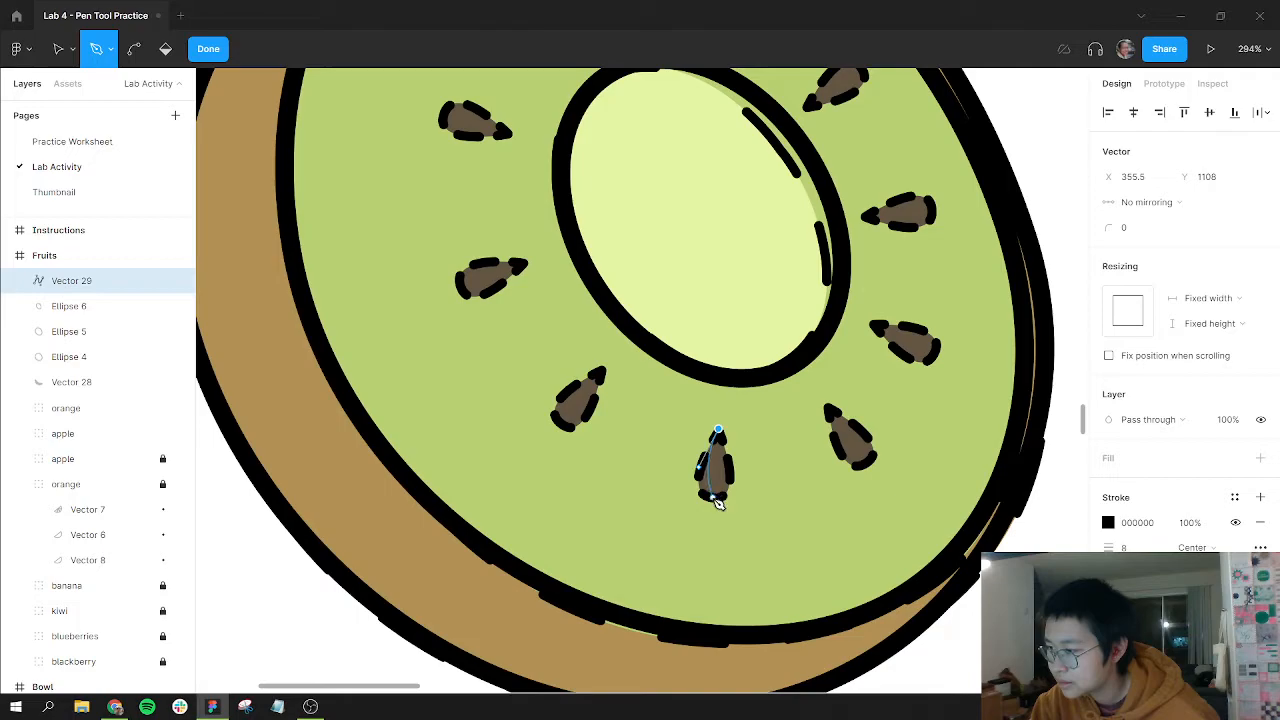
{"action": "left_click", "coordinate": [712, 497]}
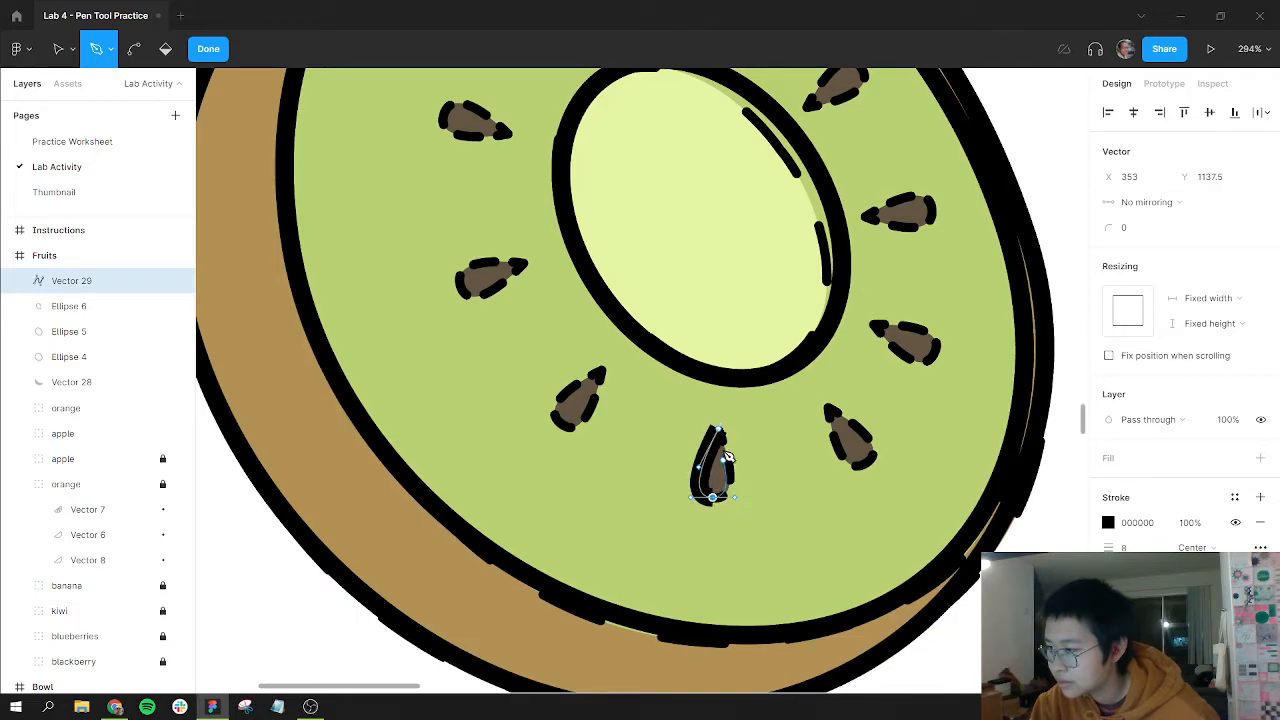
{"action": "left_click_drag", "start_coordinate": [726, 436], "coordinate": [709, 389]}
{"action": "key", "text": "Escape"}
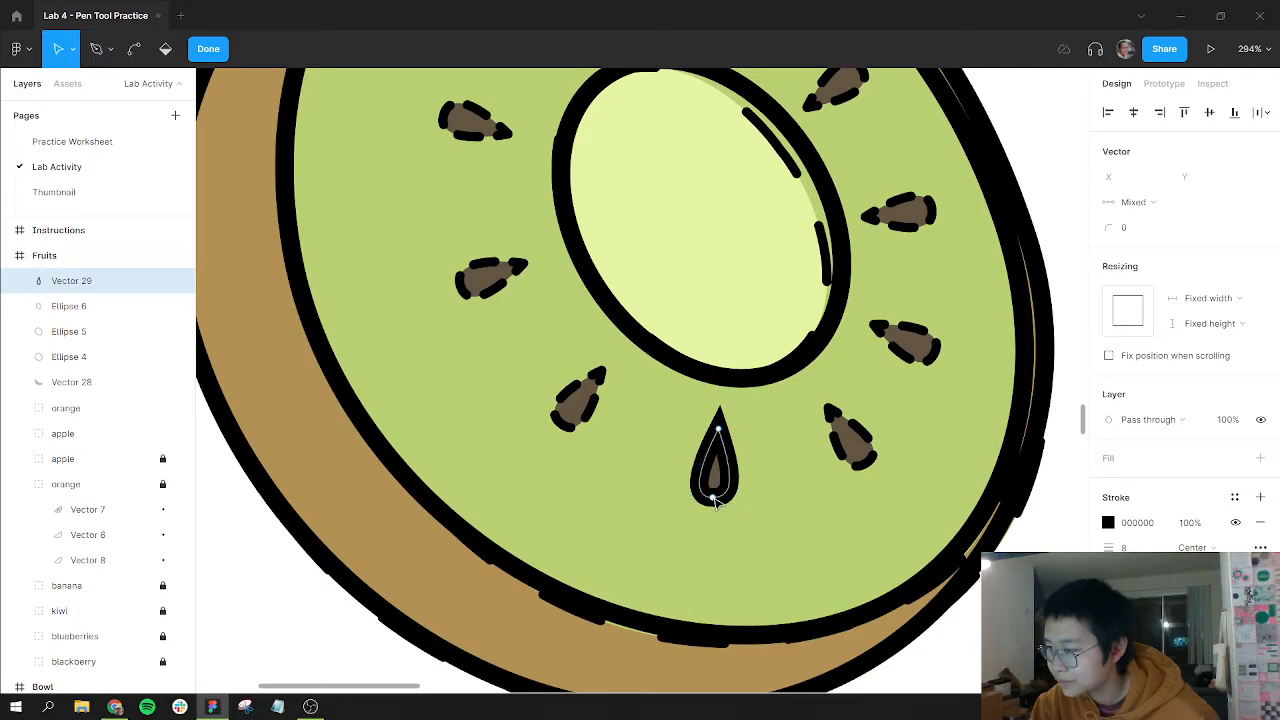
Reshape the teardrop's rounded base to follow the seed, with its curve handle at about X 363.5, Y 1138.5.
{"action": "left_click_drag", "start_coordinate": [737, 505], "coordinate": [732, 499]}
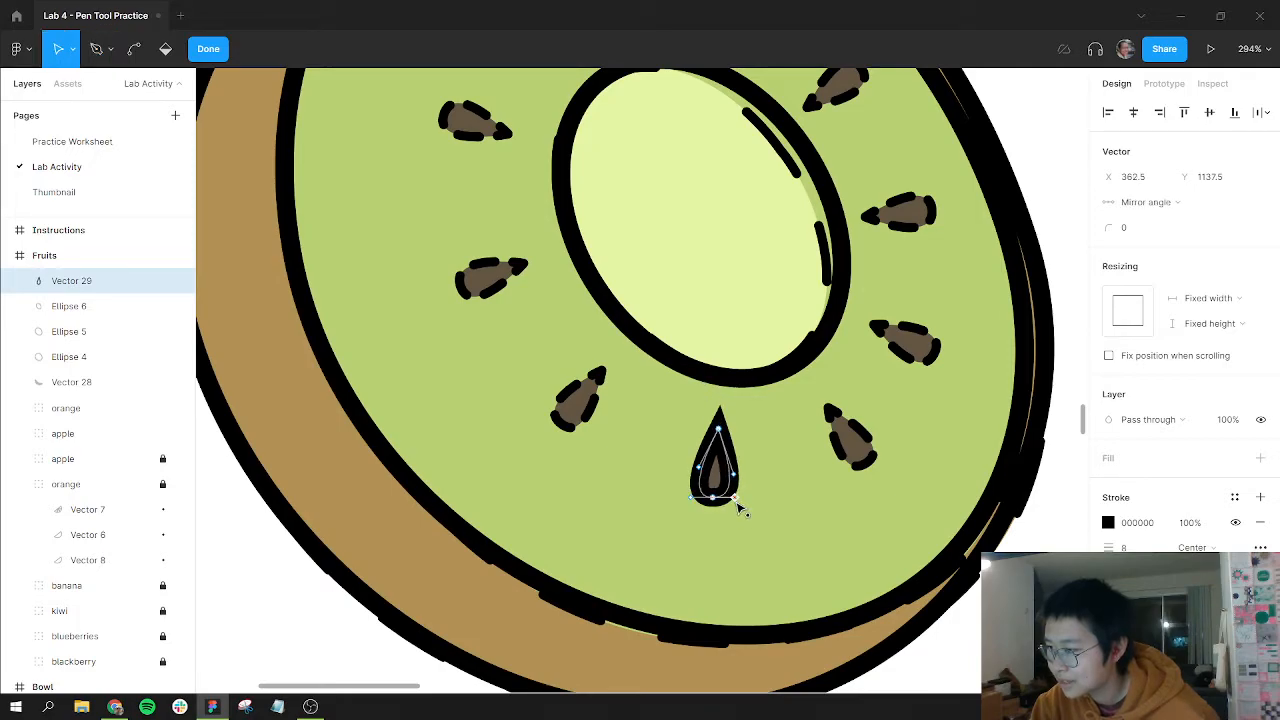
{"action": "scroll", "coordinate": [737, 500], "scroll_direction": "up", "scroll_amount": 5, "text": "ctrl"}
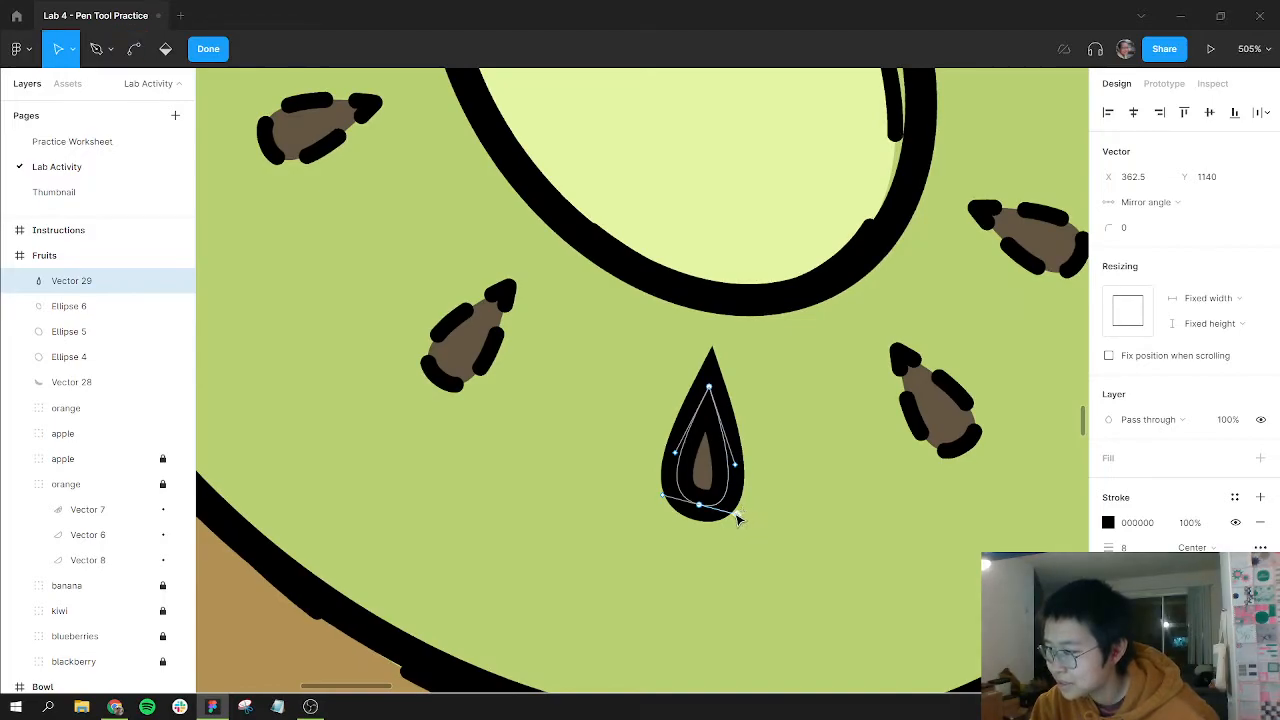
{"action": "left_click_drag", "start_coordinate": [737, 517], "coordinate": [742, 512]}
{"action": "left_click", "coordinate": [699, 505]}
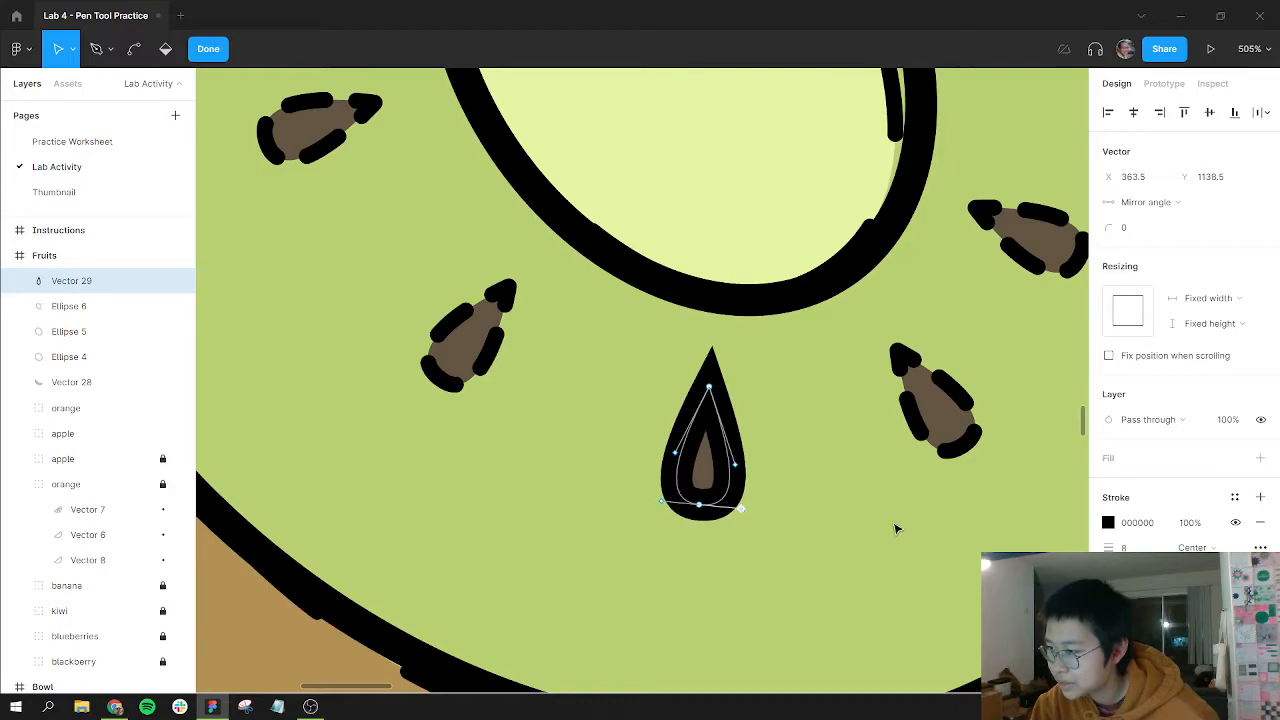
Set the seed outline's stroke width to 5 px and finish editing its points.
{"action": "left_click", "coordinate": [1125, 547]}
{"action": "type", "text": "5"}
{"action": "key", "text": "Return"}
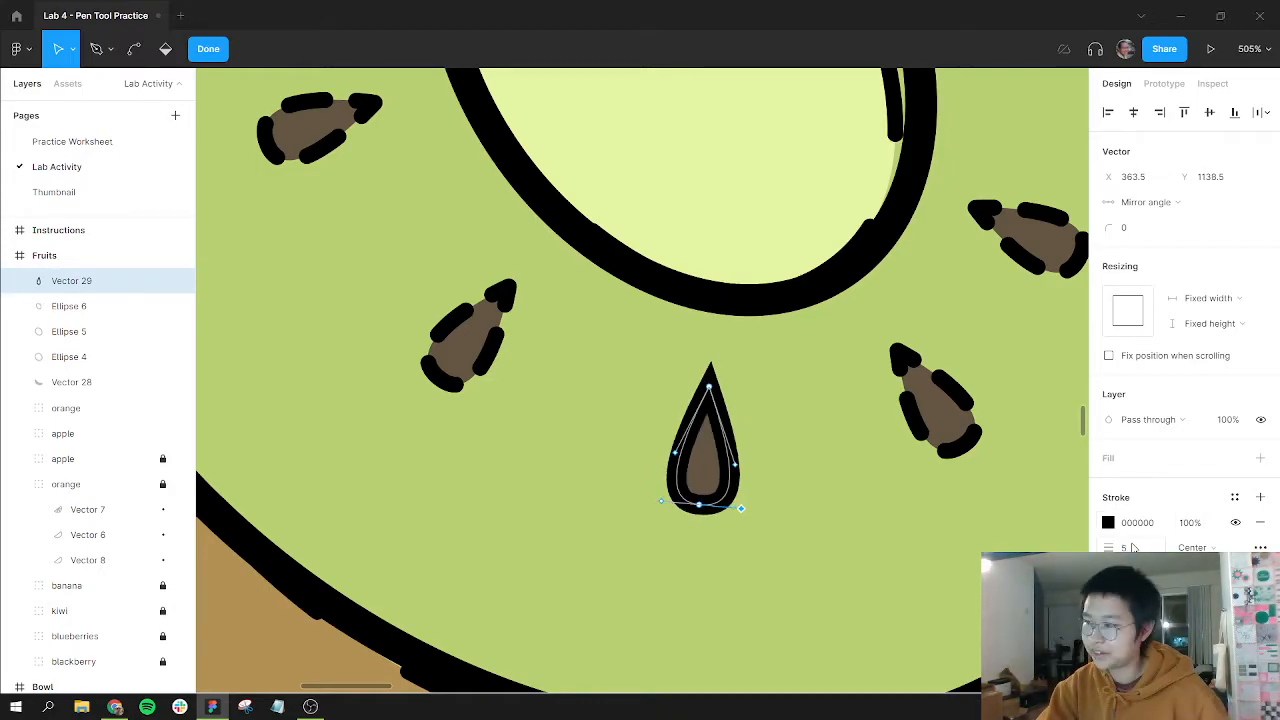
{"action": "key", "text": "Escape"}
{"action": "scroll", "coordinate": [745, 373], "scroll_direction": "up", "scroll_amount": 3}
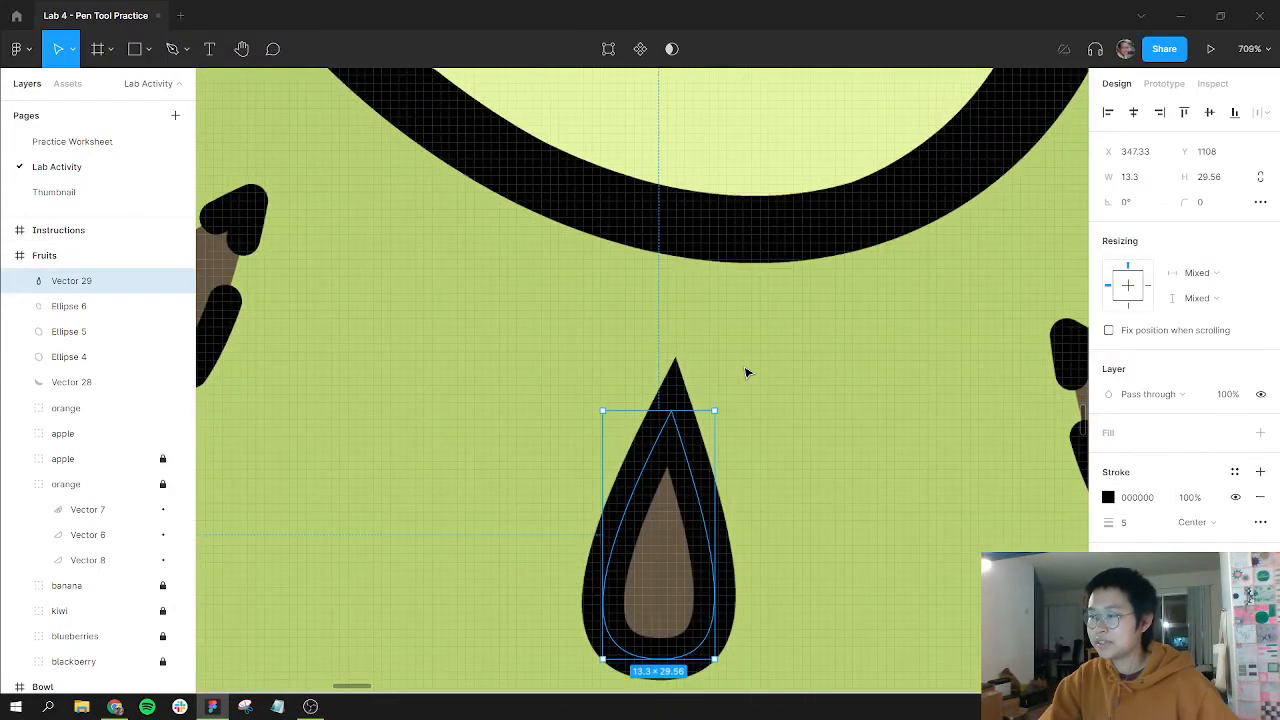
Duplicate the seed outline nine times and place a copy over each remaining seed around the core, rotated to match it.
{"action": "scroll", "coordinate": [745, 373], "scroll_direction": "down", "scroll_amount": 8}
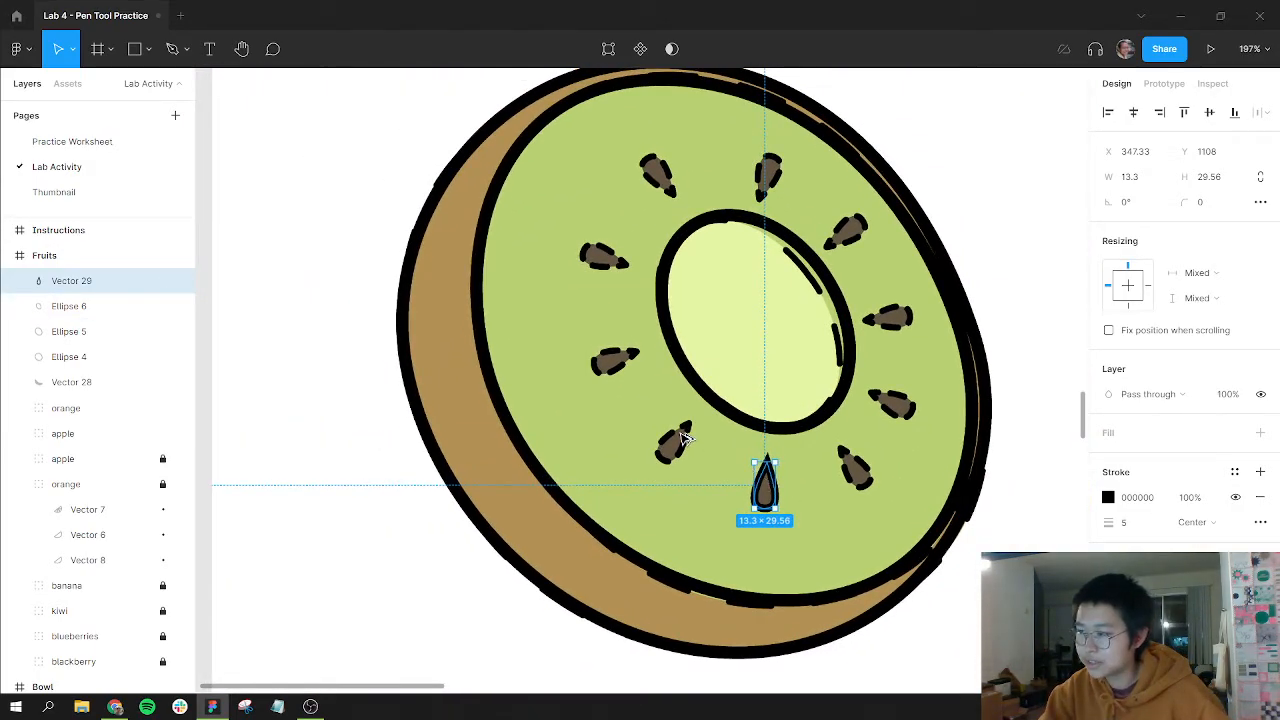
{"action": "left_click_drag", "start_coordinate": [685, 439], "coordinate": [645, 357], "text": "alt"}
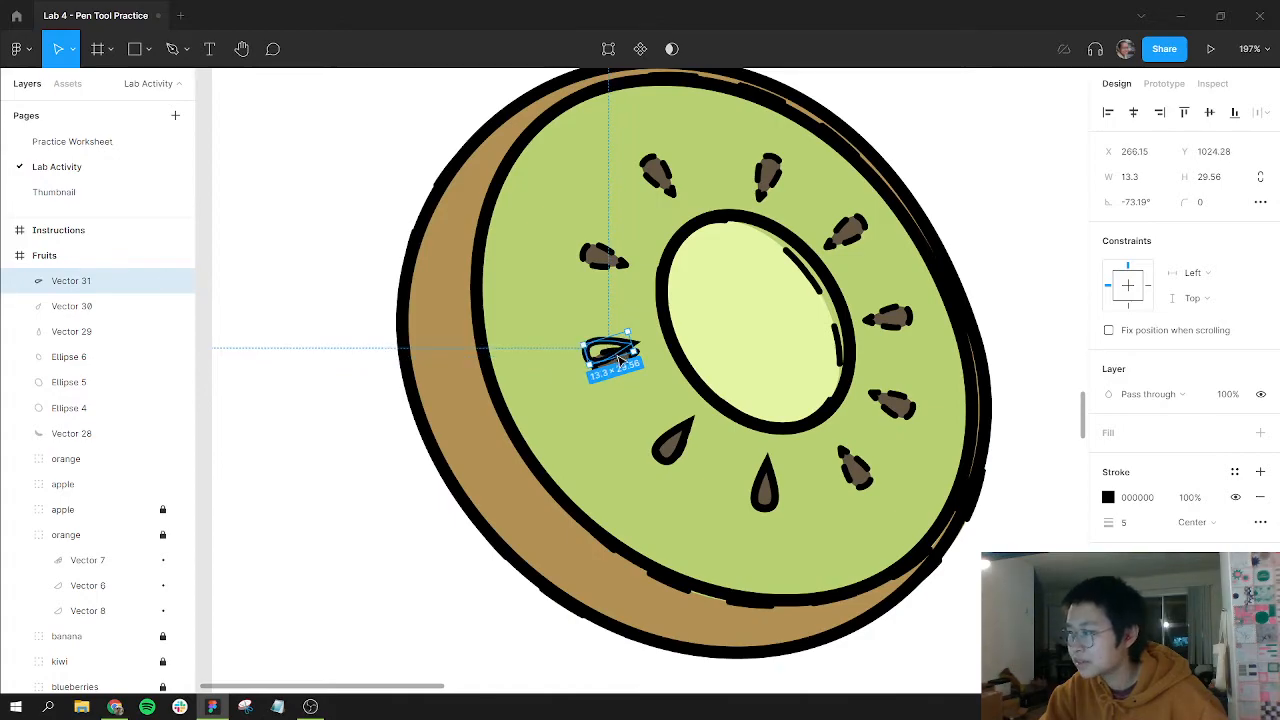
{"action": "left_click_drag", "start_coordinate": [618, 360], "coordinate": [614, 252], "text": "alt"}
{"action": "mouse_move", "coordinate": [641, 249]}
{"action": "left_mouse_down"}
{"action": "mouse_move", "coordinate": [618, 258]}
{"action": "mouse_move", "coordinate": [625, 250]}
{"action": "left_mouse_up"}
{"action": "left_click_drag", "start_coordinate": [657, 184], "coordinate": [776, 205]}
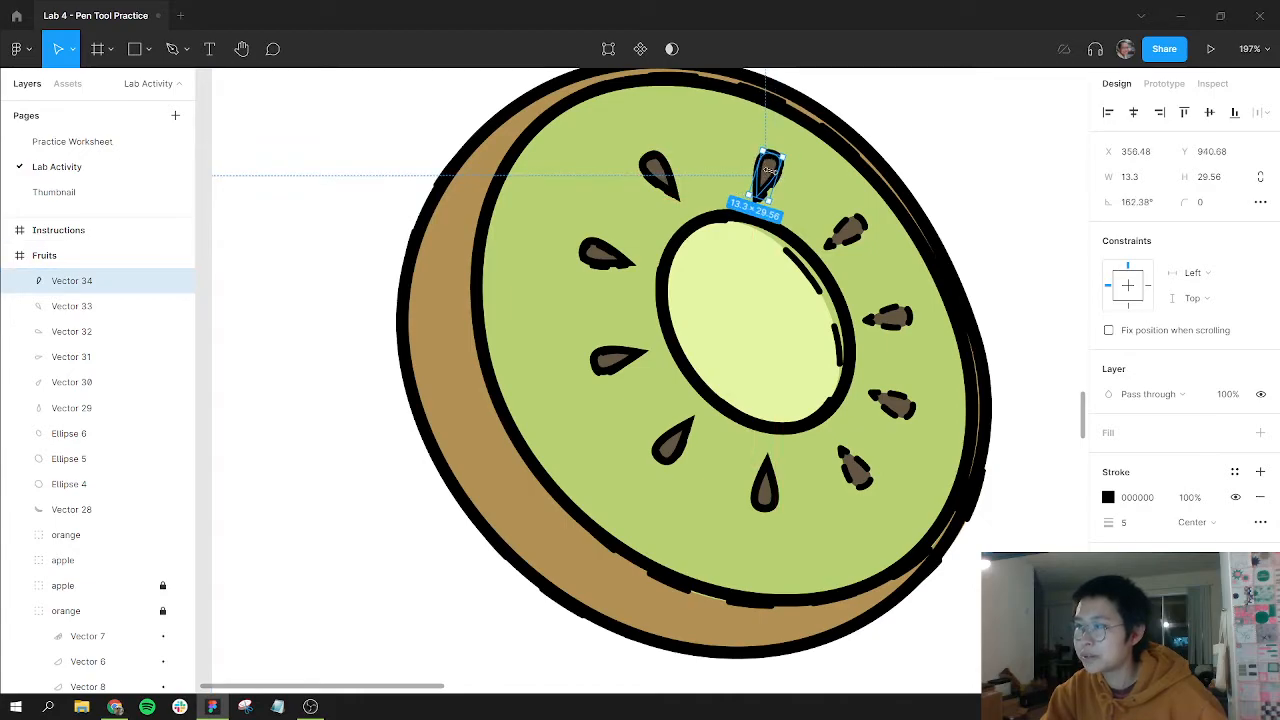
{"action": "left_click_drag", "start_coordinate": [767, 172], "coordinate": [870, 470]}
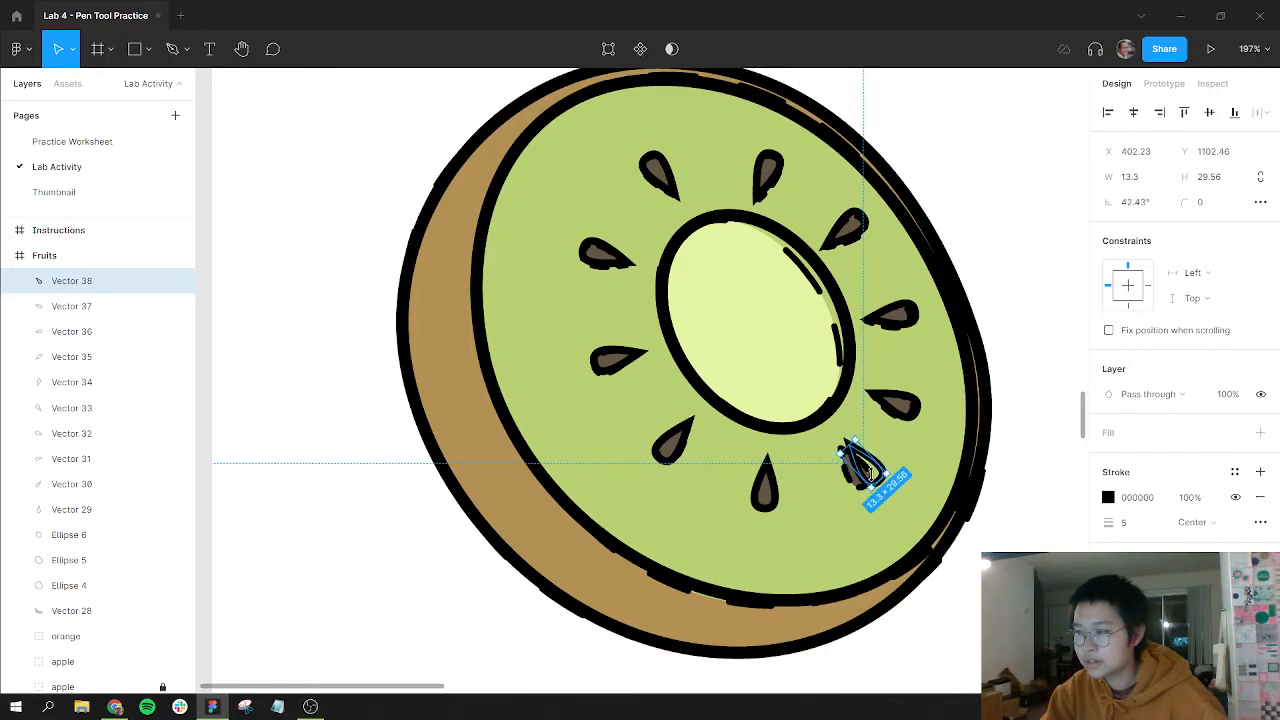
Fit the core outline to its dashes, moving the upper-right point to X 384.5, Y 993 and a lower-right curve handle to X 406.5, Y 1068.09.
{"action": "left_click", "coordinate": [840, 300]}
{"action": "double_click", "coordinate": [836, 297]}
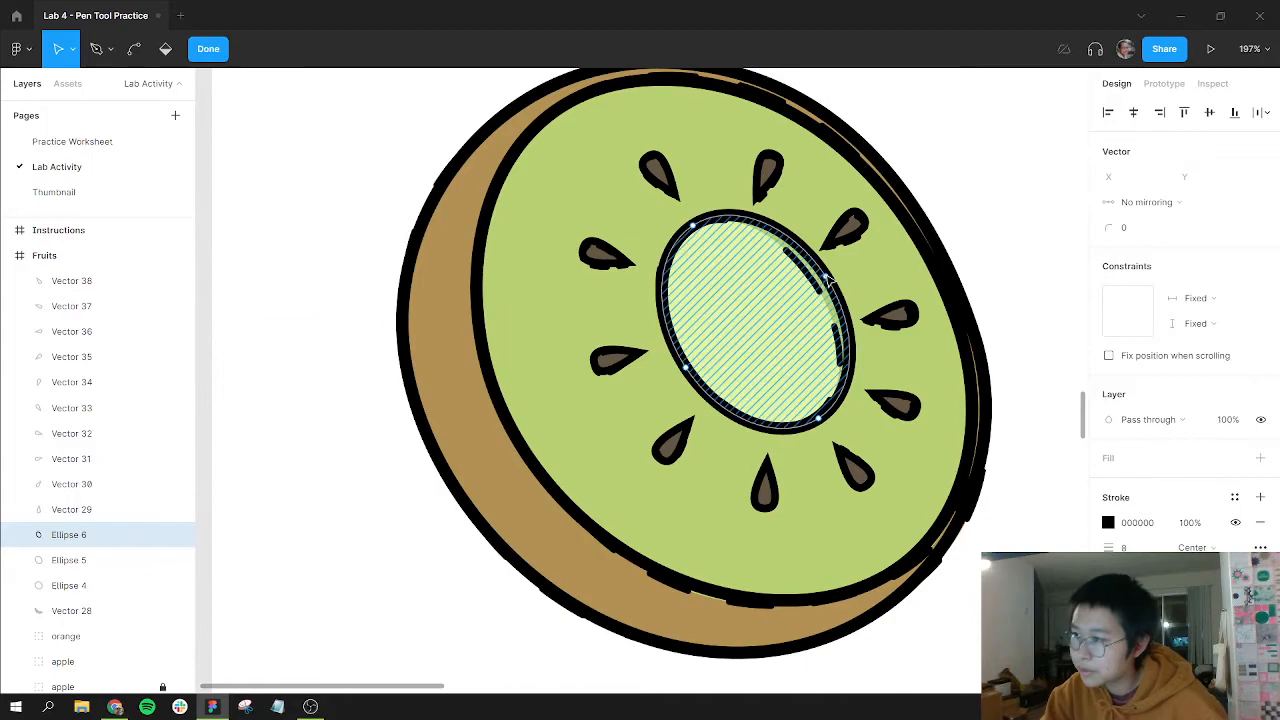
{"action": "left_click_drag", "start_coordinate": [829, 294], "coordinate": [816, 287]}
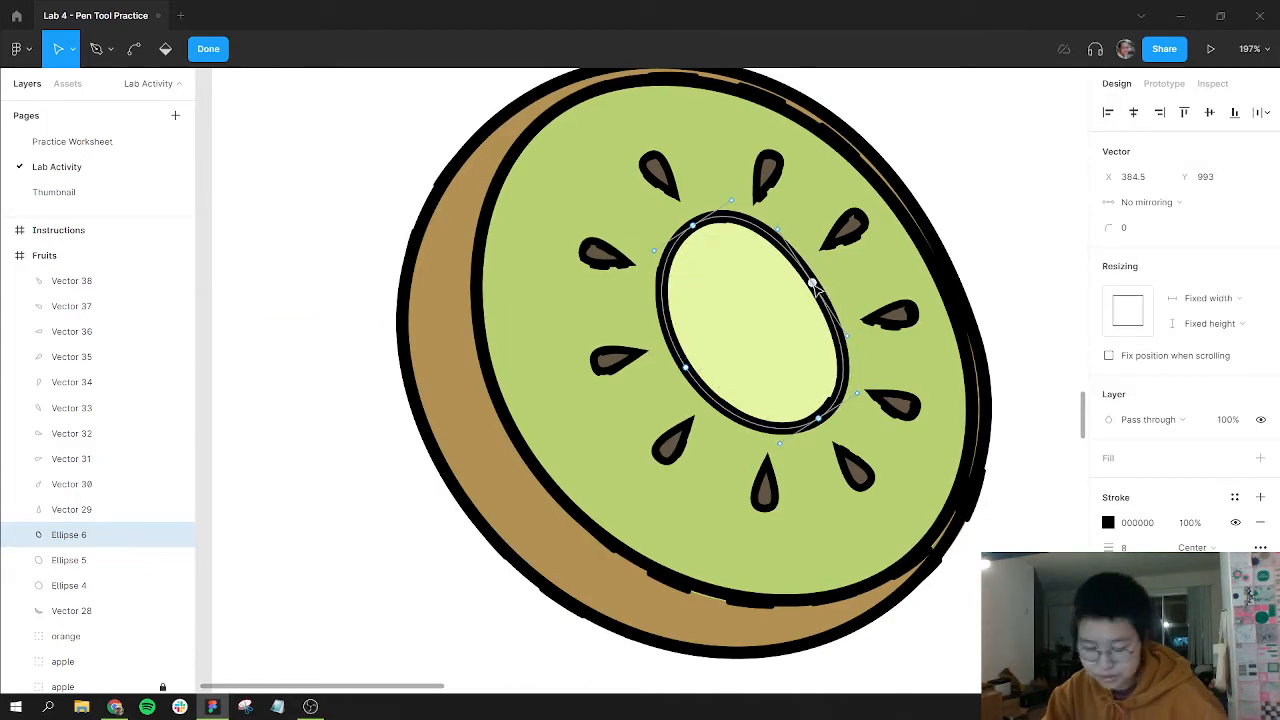
{"action": "left_click_drag", "start_coordinate": [858, 395], "coordinate": [848, 403]}
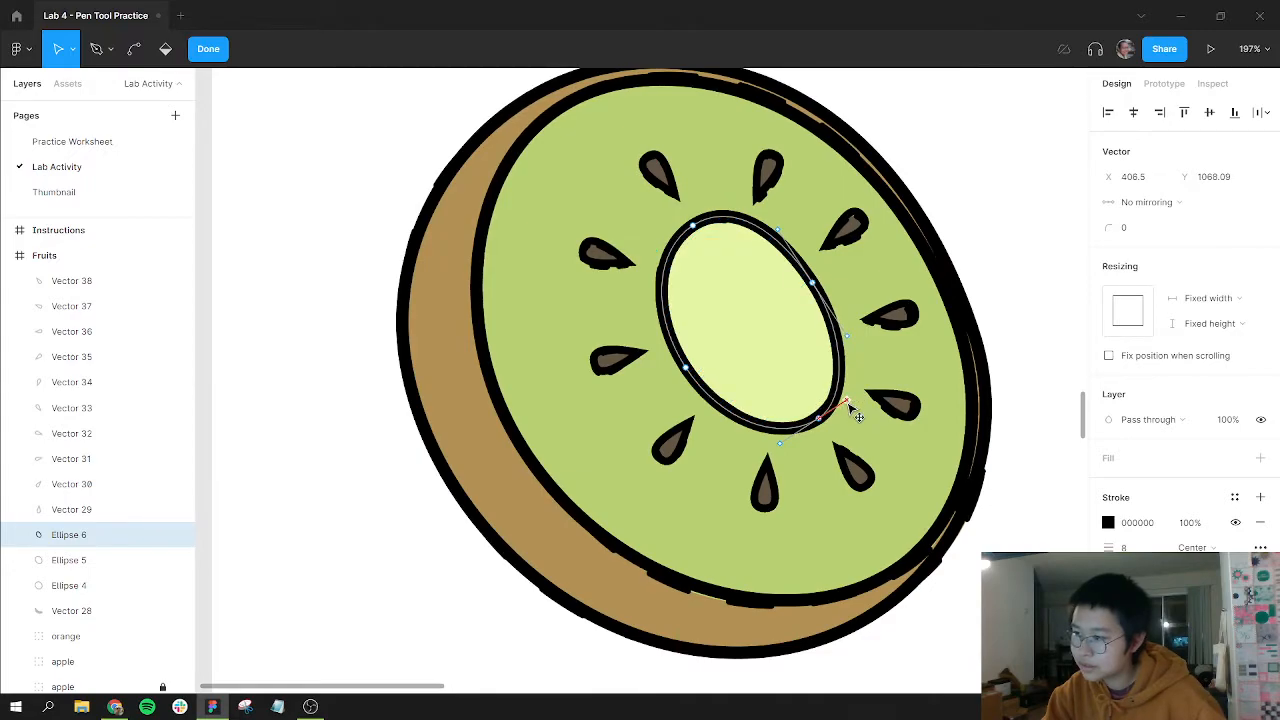
{"action": "key", "text": "Escape"}
{"action": "key", "text": "Escape"}
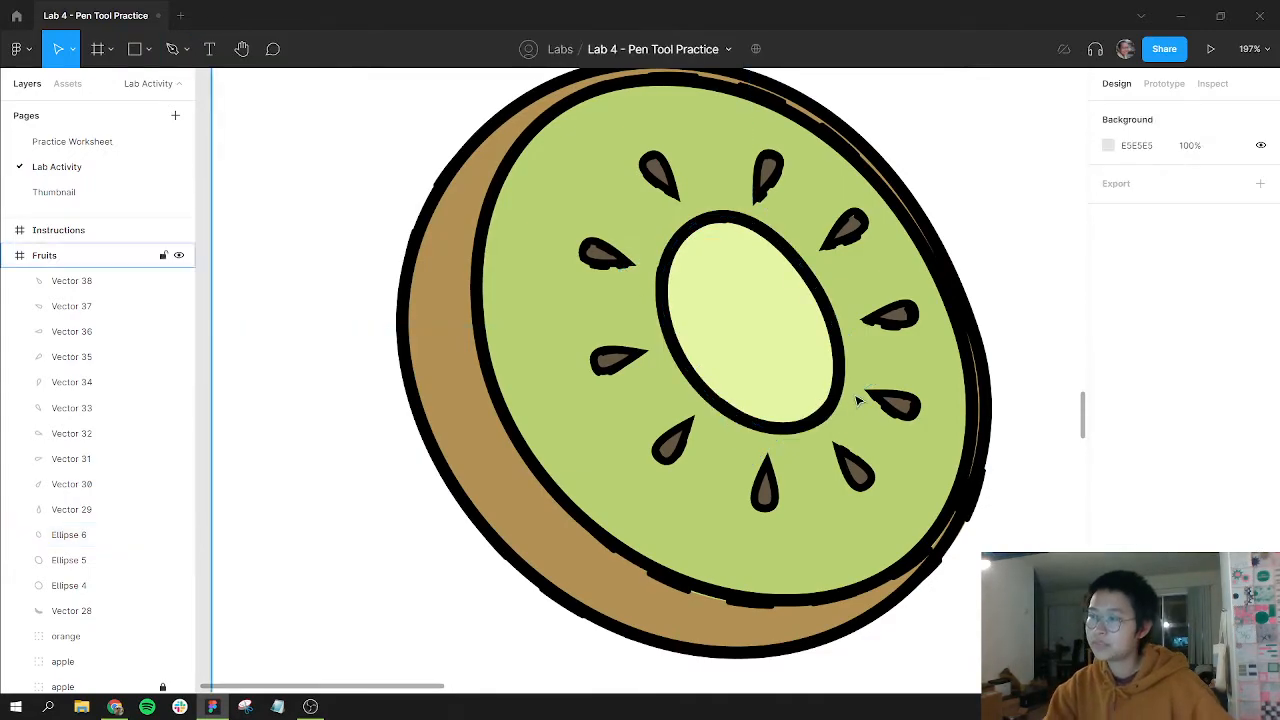
Move all the kiwi's rind, flesh, core and seed outlines together out of the Fruits frame onto the empty canvas beside it.
{"action": "scroll", "coordinate": [857, 401], "scroll_direction": "up", "scroll_amount": 2}
{"action": "scroll", "coordinate": [857, 401], "scroll_direction": "down", "scroll_amount": 5}
{"action": "scroll", "coordinate": [857, 401], "scroll_direction": "down", "scroll_amount": 6}
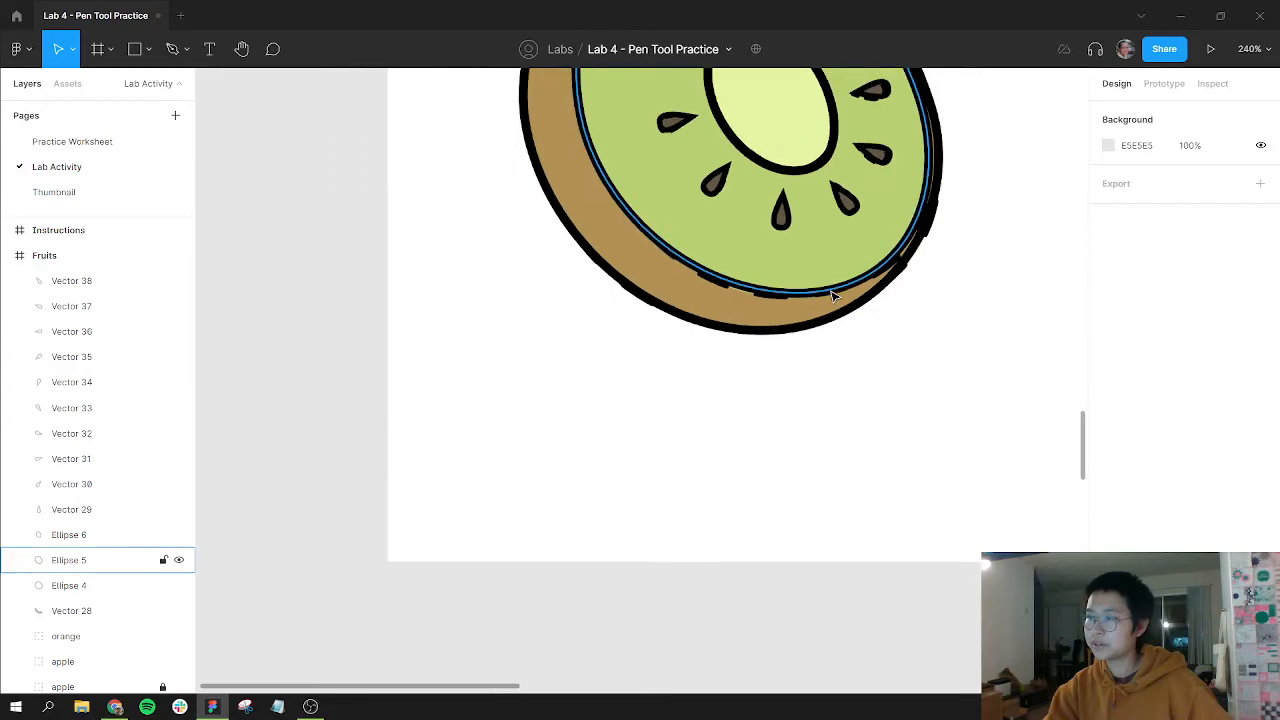
{"action": "left_click_drag", "start_coordinate": [787, 227], "coordinate": [911, 442]}
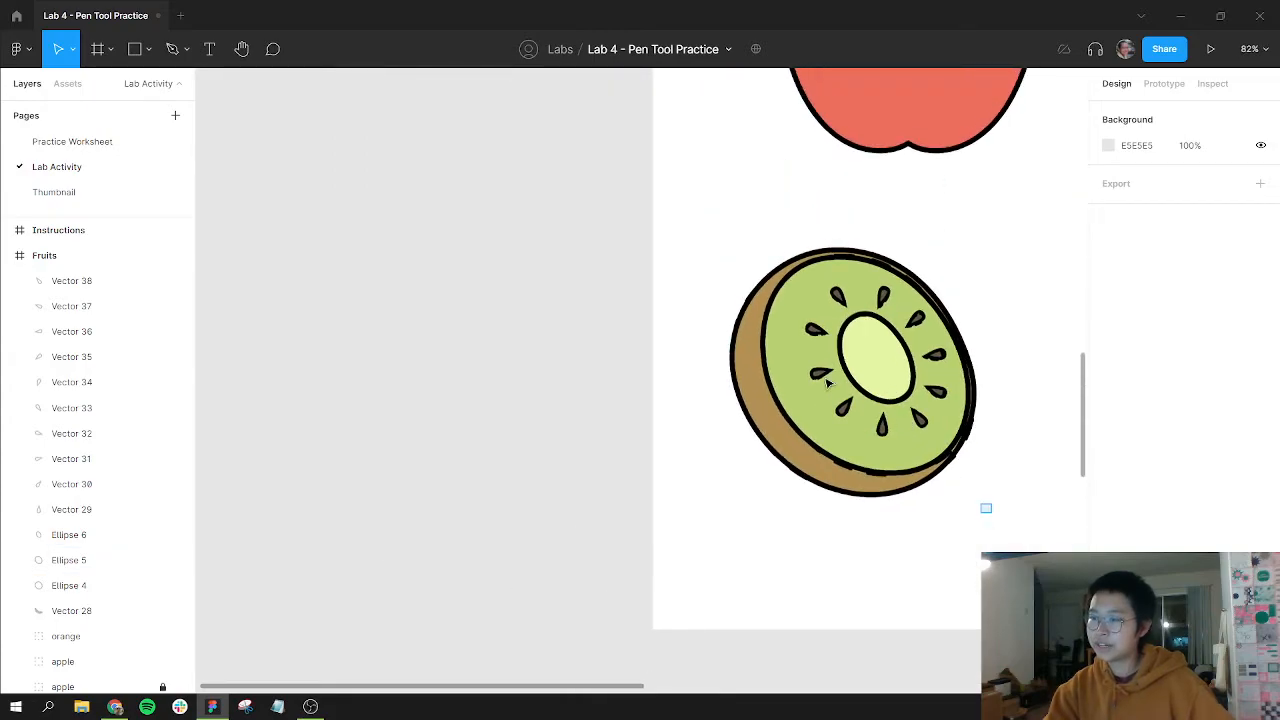
{"action": "left_click_drag", "start_coordinate": [986, 508], "coordinate": [714, 271]}
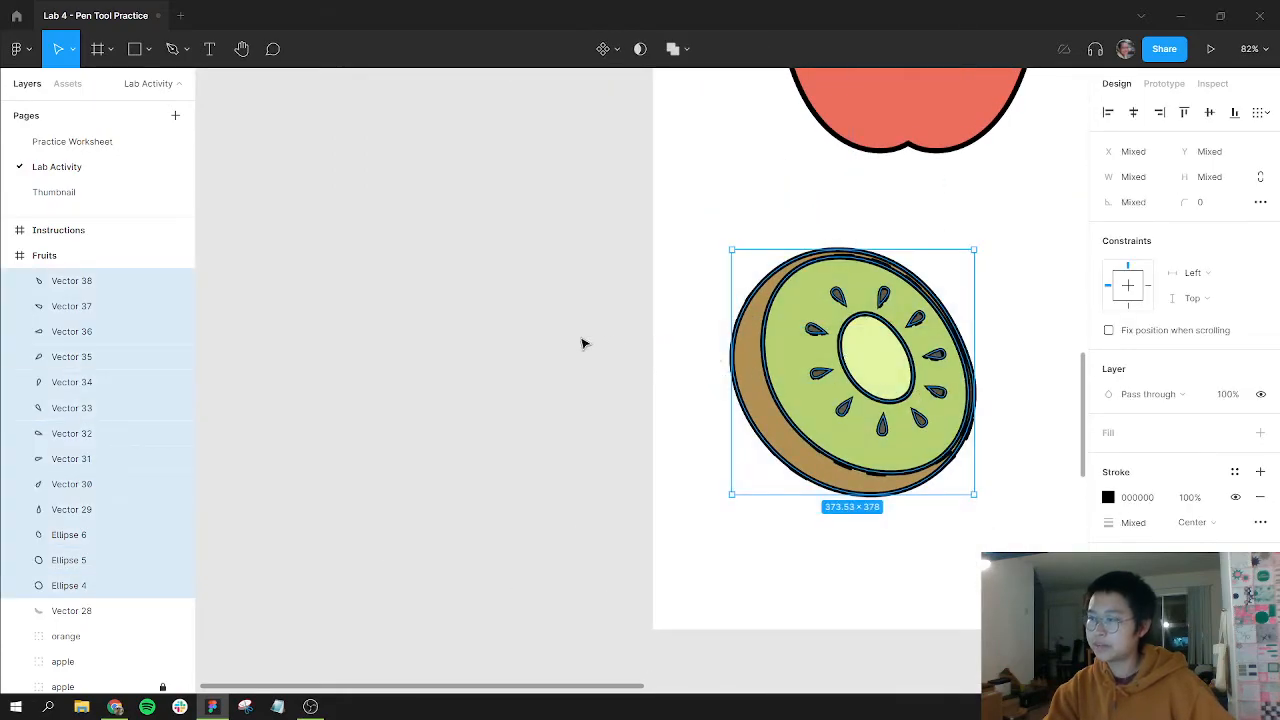
{"action": "left_click_drag", "start_coordinate": [925, 400], "coordinate": [545, 358]}
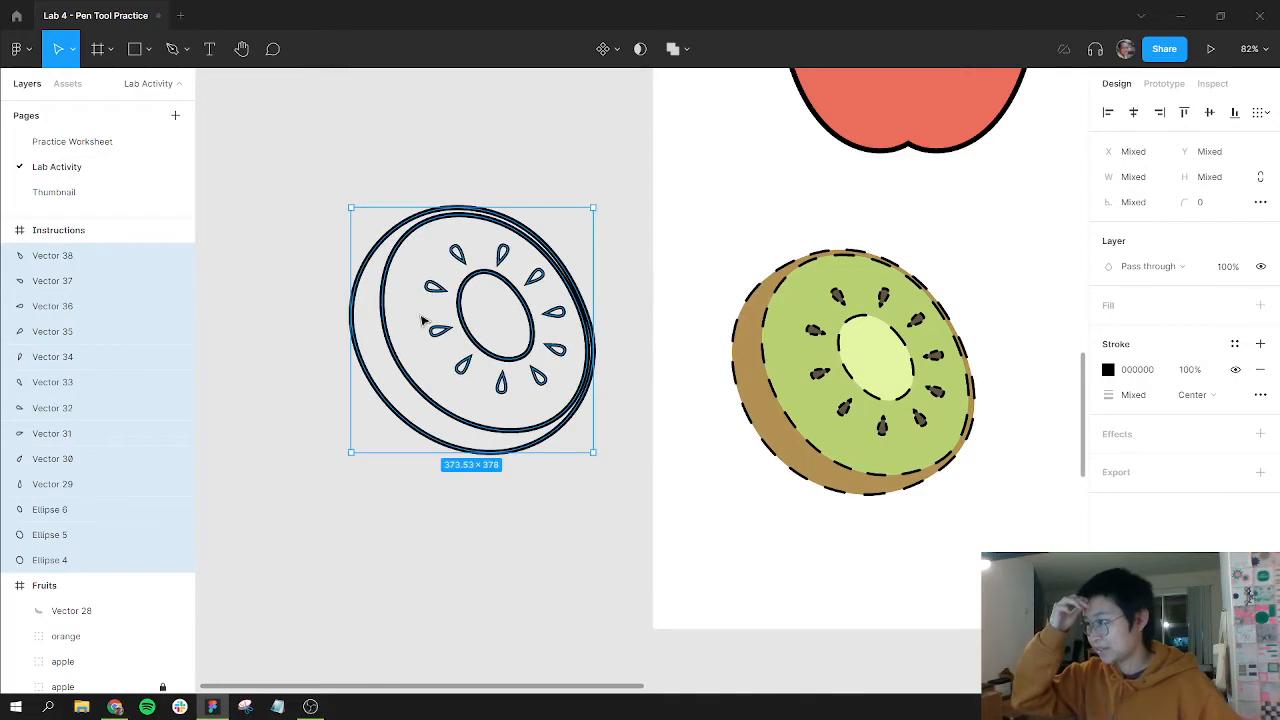
{"action": "left_click", "coordinate": [336, 328]}
{"action": "left_click", "coordinate": [352, 330]}
{"action": "key", "text": "i"}
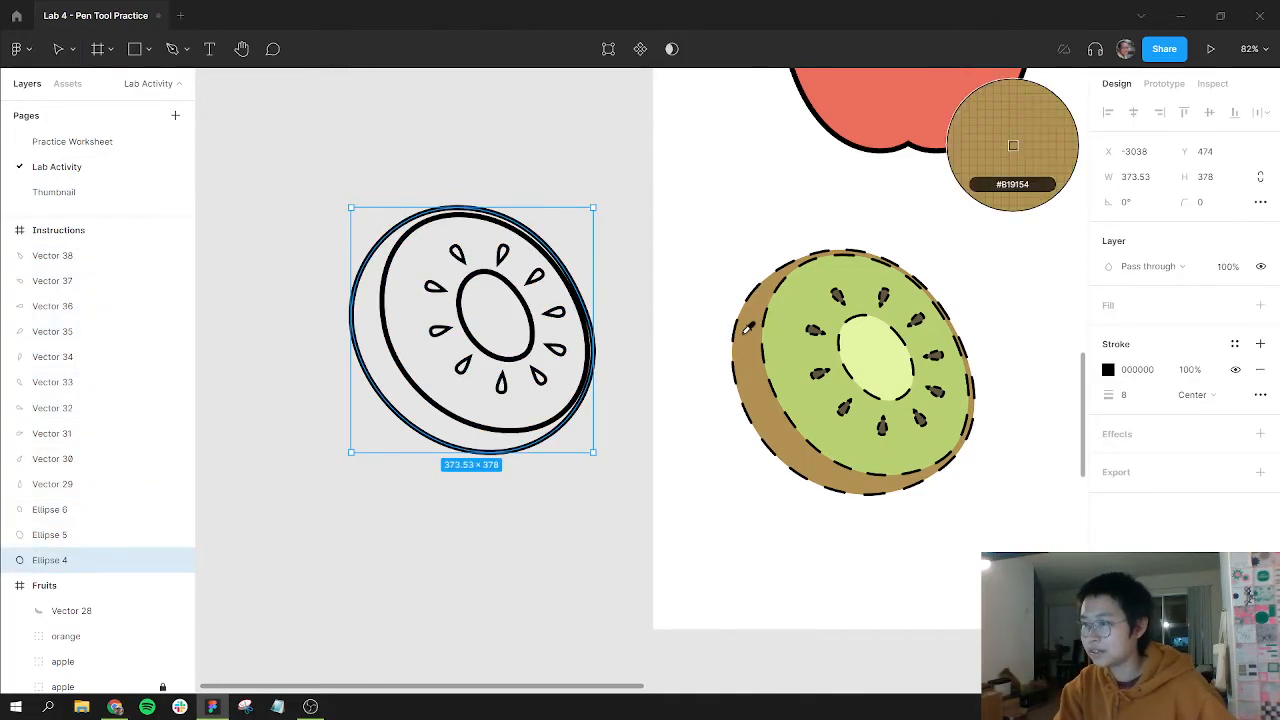
{"action": "key", "text": "Escape"}
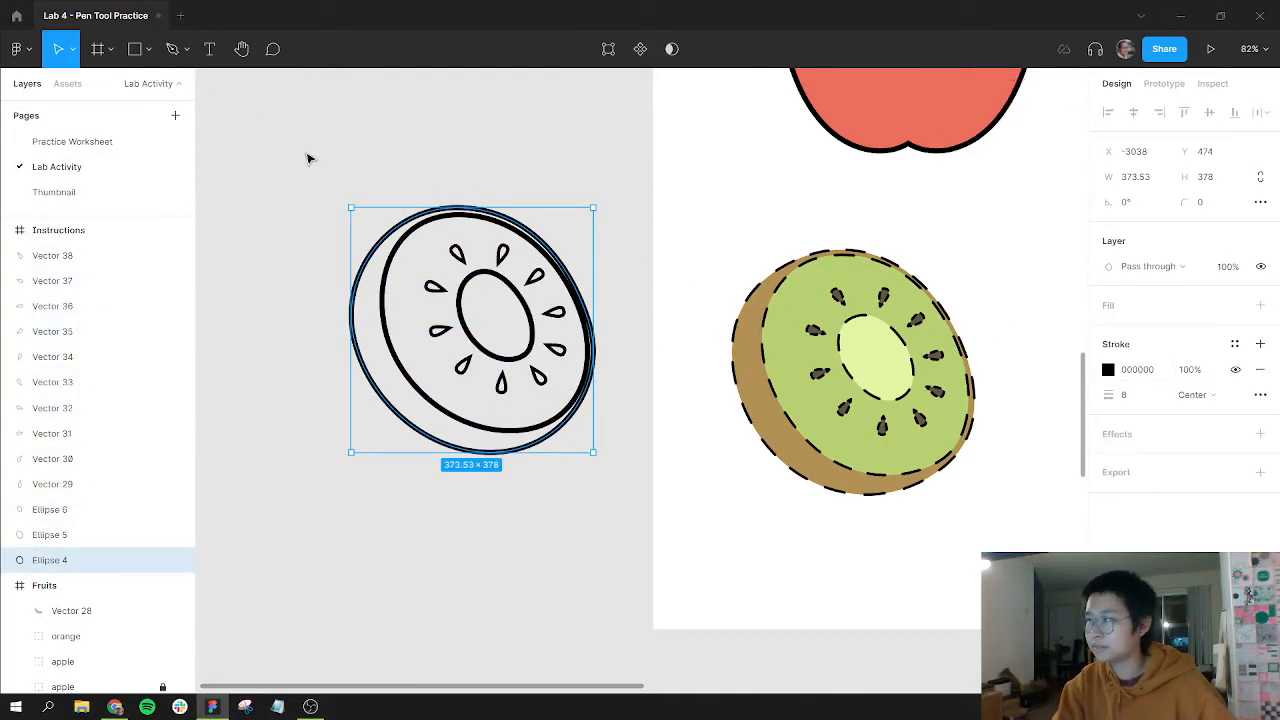
Add a fill to every kiwi shape and color the rind B19154, sampled from the reference kiwi's brown rind.
{"action": "left_click_drag", "start_coordinate": [306, 152], "coordinate": [620, 463]}
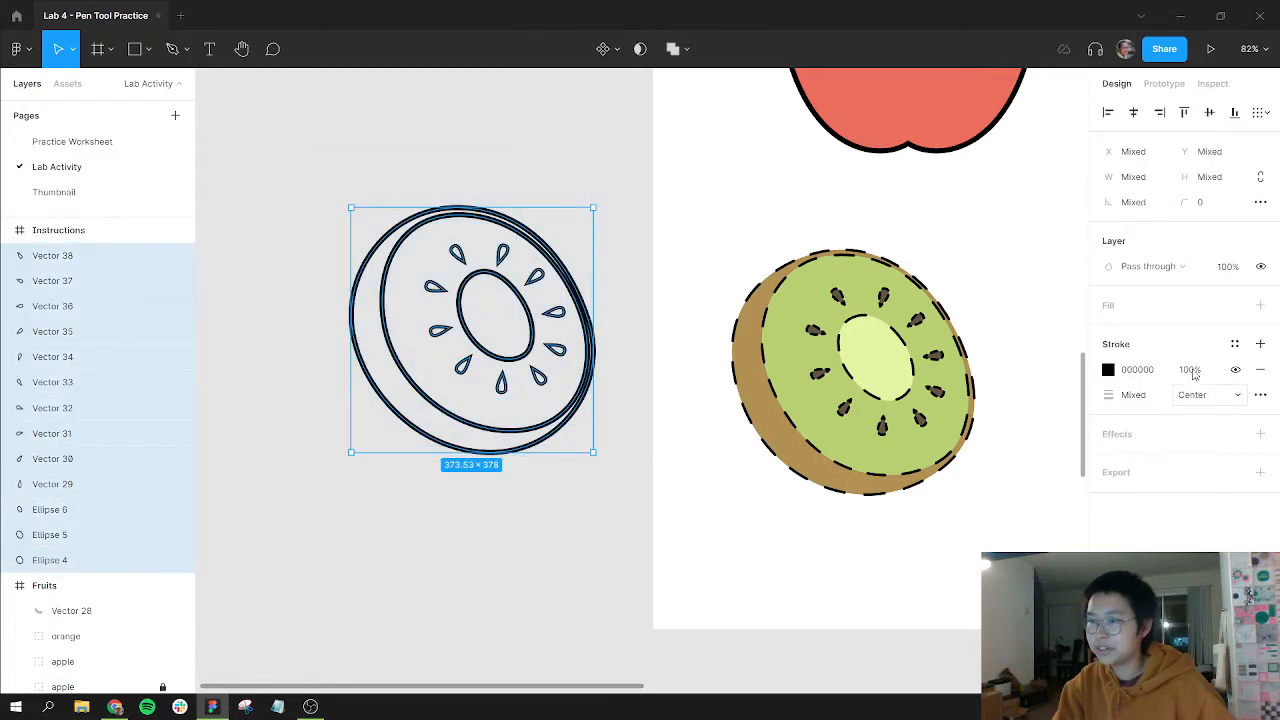
{"action": "left_click", "coordinate": [1145, 307]}
{"action": "left_click", "coordinate": [453, 461]}
{"action": "left_click", "coordinate": [440, 438]}
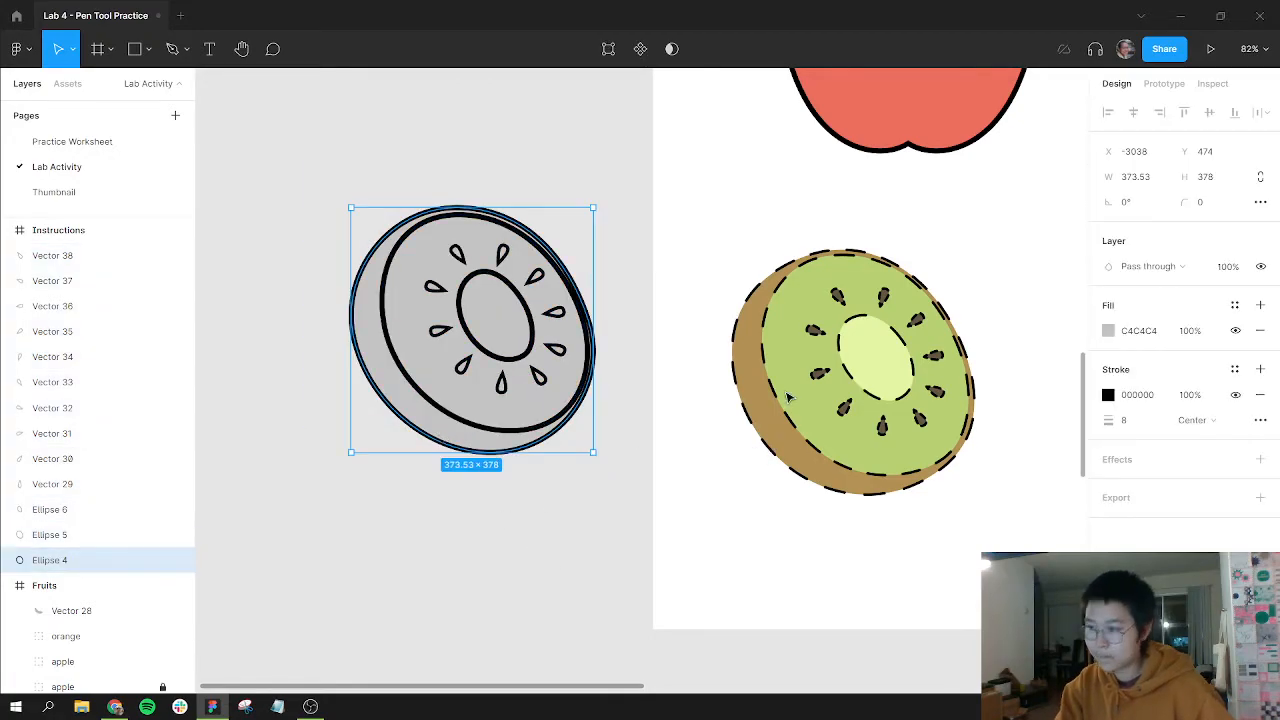
{"action": "key", "text": "i"}
{"action": "left_click", "coordinate": [754, 385]}
{"action": "key", "text": "Escape"}
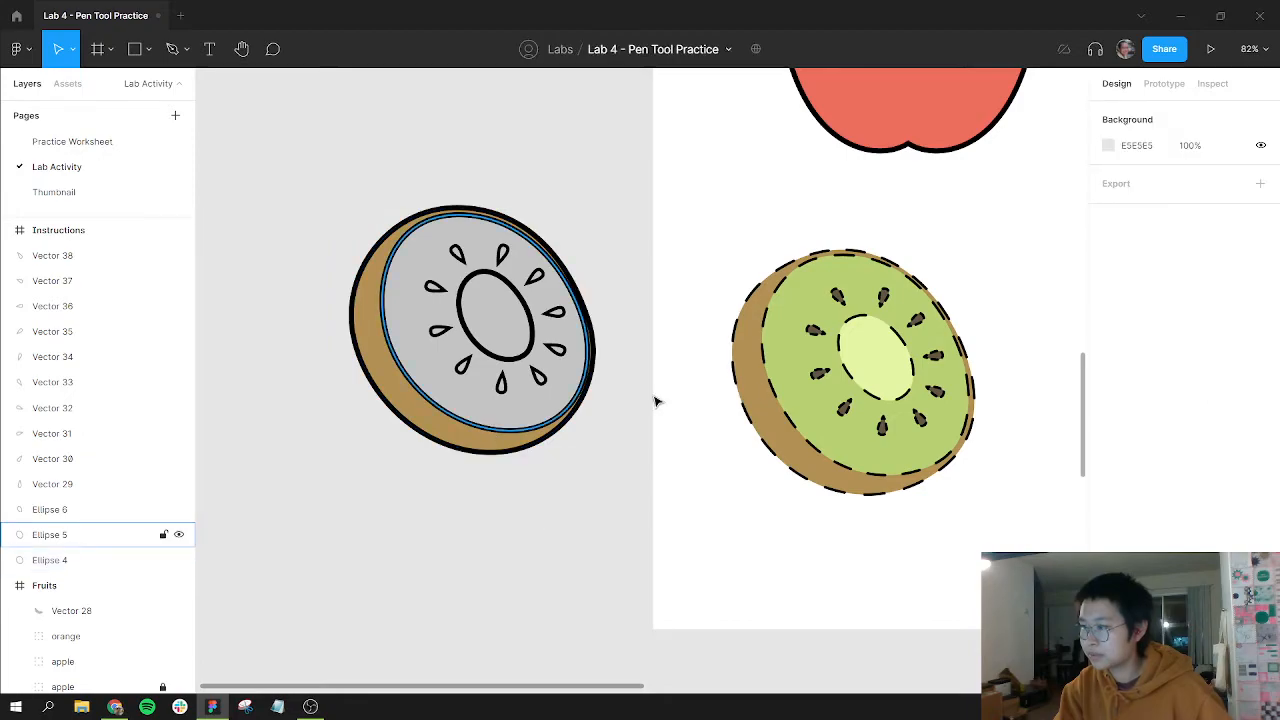
Color the flesh and core fills with the green and pale green sampled from the matching areas of the reference kiwi.
{"action": "left_click", "coordinate": [552, 392]}
{"action": "key", "text": "i"}
{"action": "left_click", "coordinate": [792, 388]}
{"action": "left_click", "coordinate": [482, 320]}
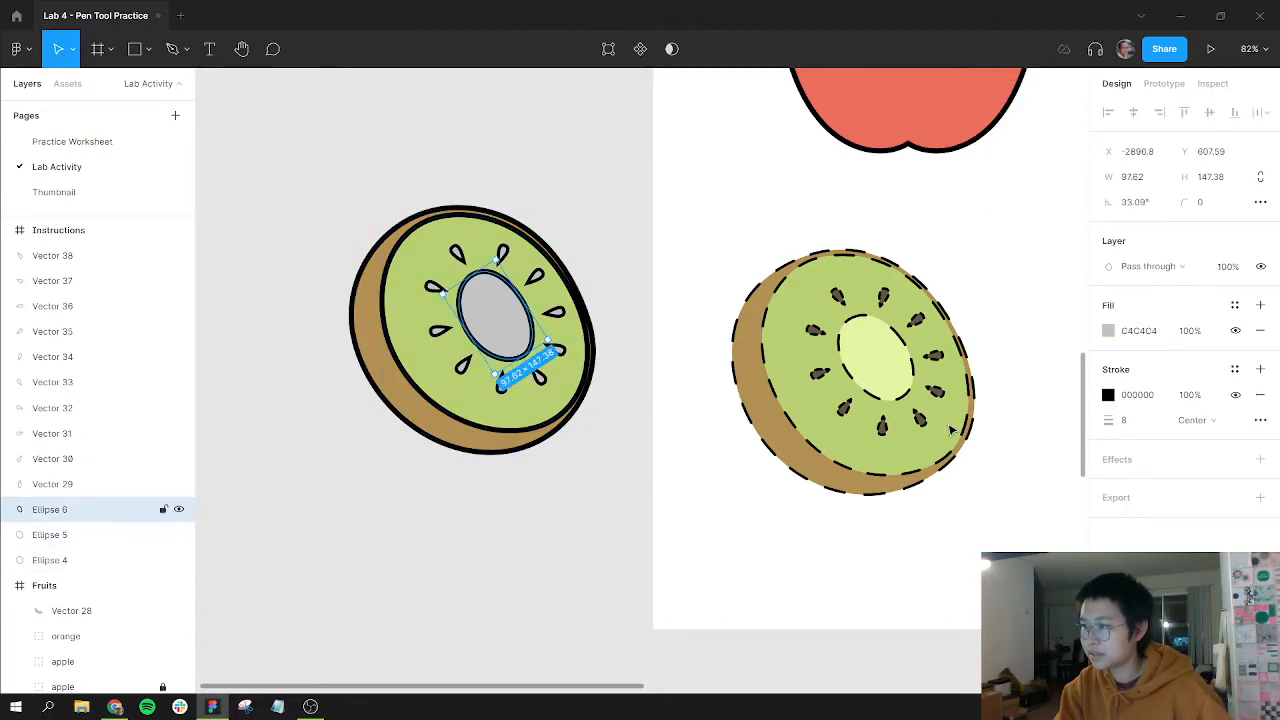
{"action": "key", "text": "i"}
{"action": "left_click", "coordinate": [900, 370]}
{"action": "key", "text": "Escape"}
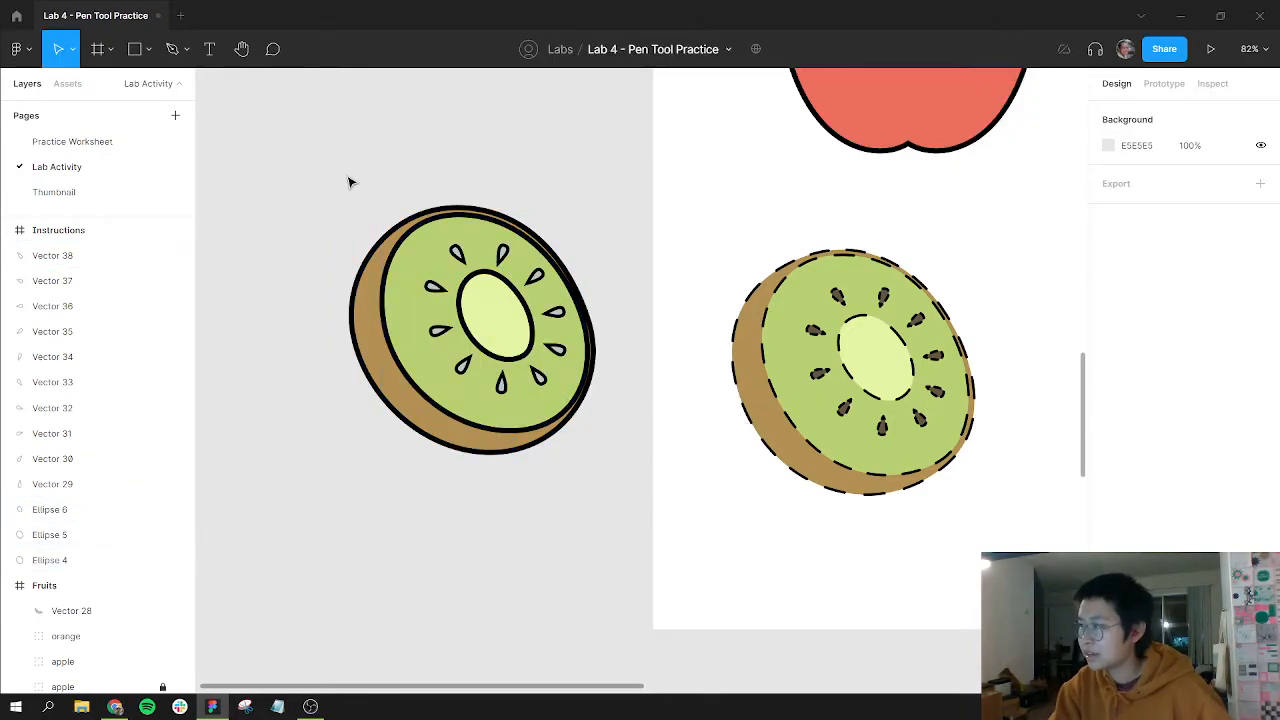
Fill all ten seeds with 635642, sampled from a seed of the reference kiwi.
{"action": "left_click_drag", "start_coordinate": [350, 179], "coordinate": [617, 452]}
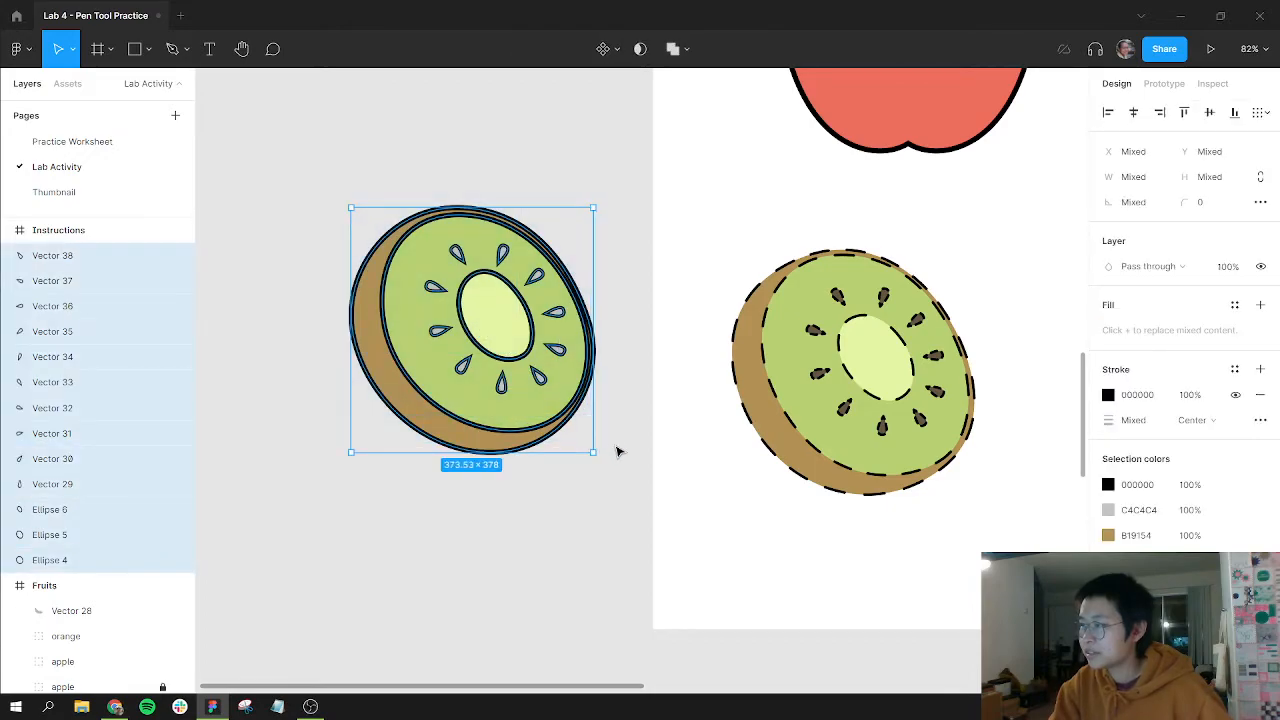
{"action": "left_click", "coordinate": [470, 385], "text": "shift"}
{"action": "left_click", "coordinate": [486, 320], "text": "shift"}
{"action": "left_click", "coordinate": [404, 348], "text": "shift"}
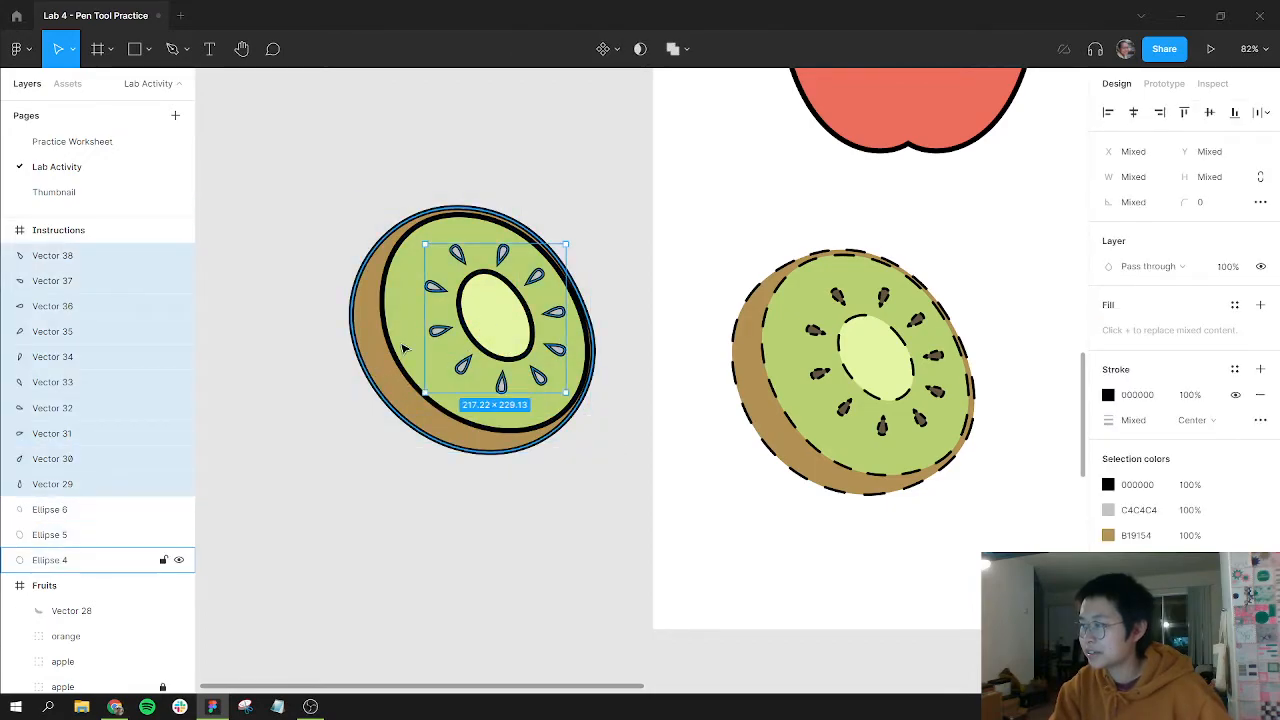
{"action": "key", "text": "i"}
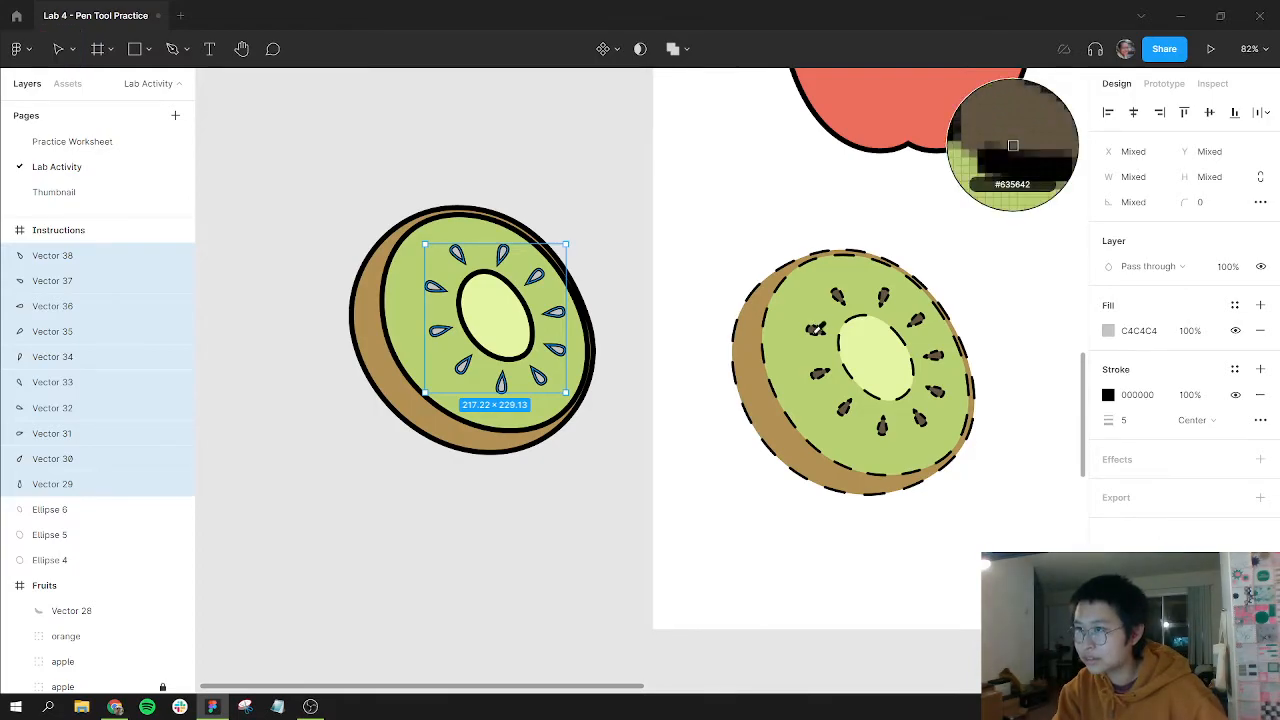
{"action": "left_click", "coordinate": [816, 328]}
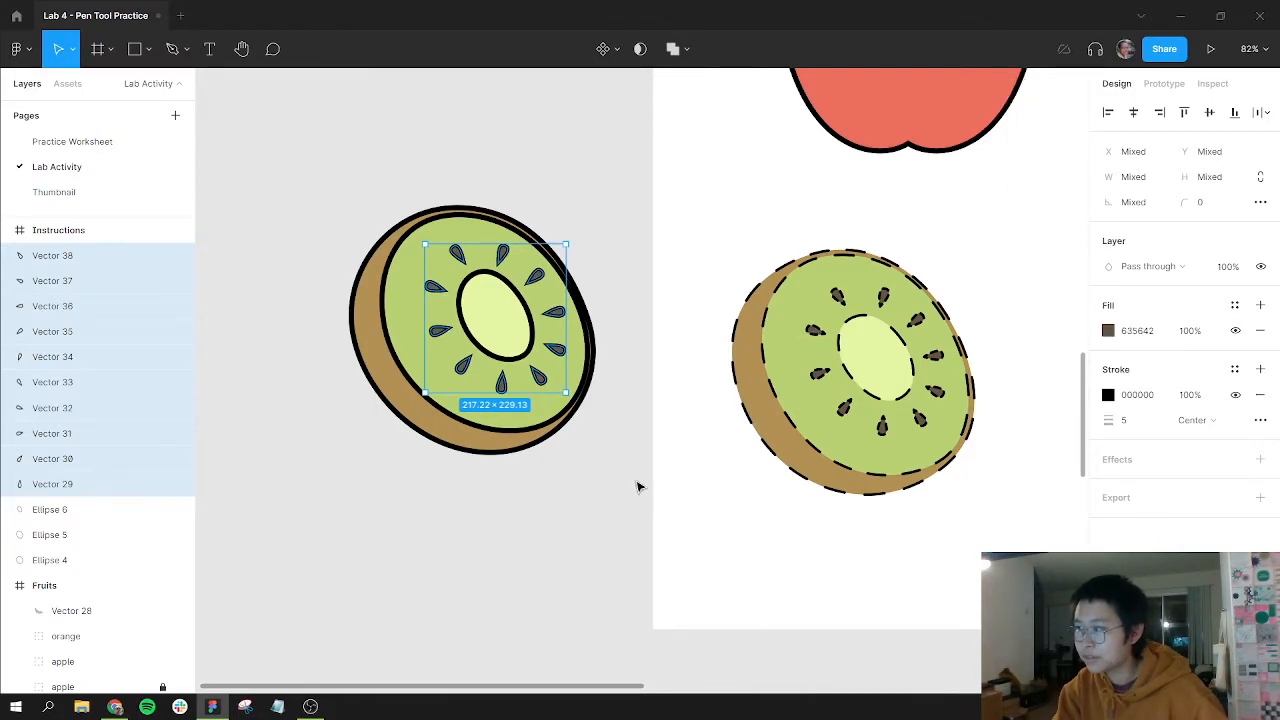
Group all the shapes of the colored kiwi and name the group kiwi.
{"action": "left_click_drag", "start_coordinate": [324, 150], "coordinate": [617, 462]}
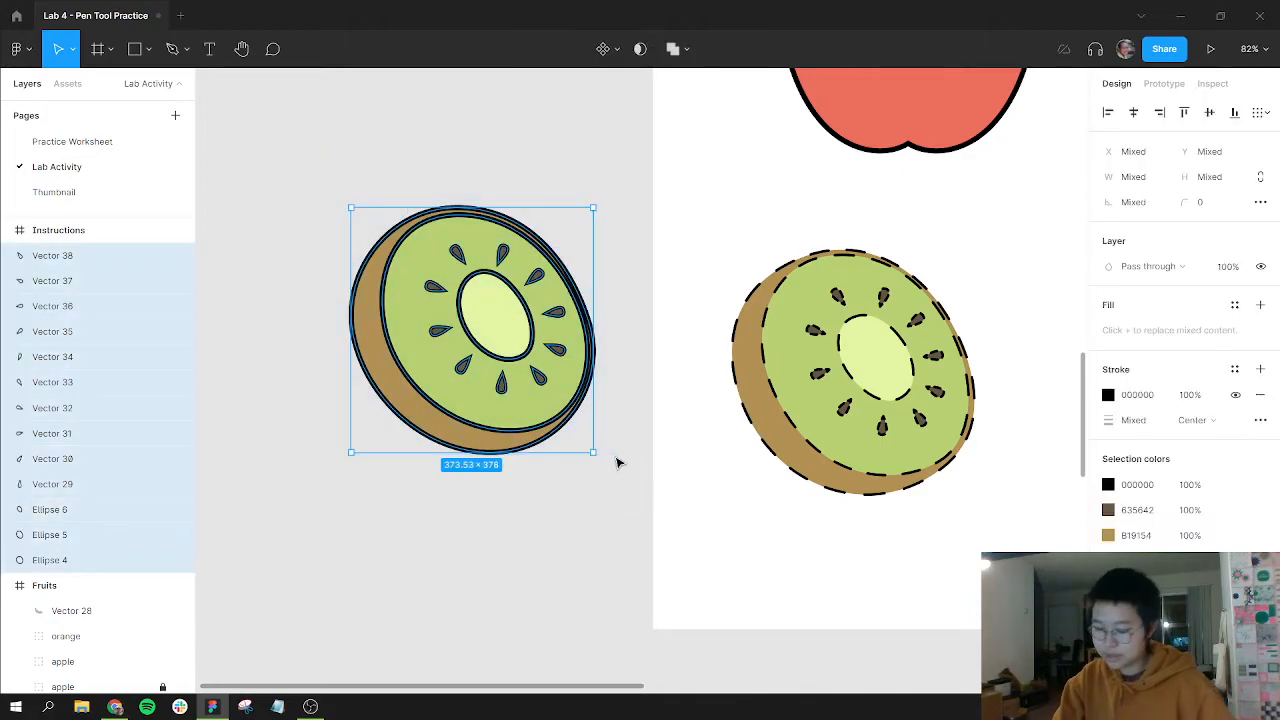
{"action": "key", "text": "ctrl+g"}
{"action": "key", "text": "ctrl+r"}
{"action": "key", "text": "Return"}
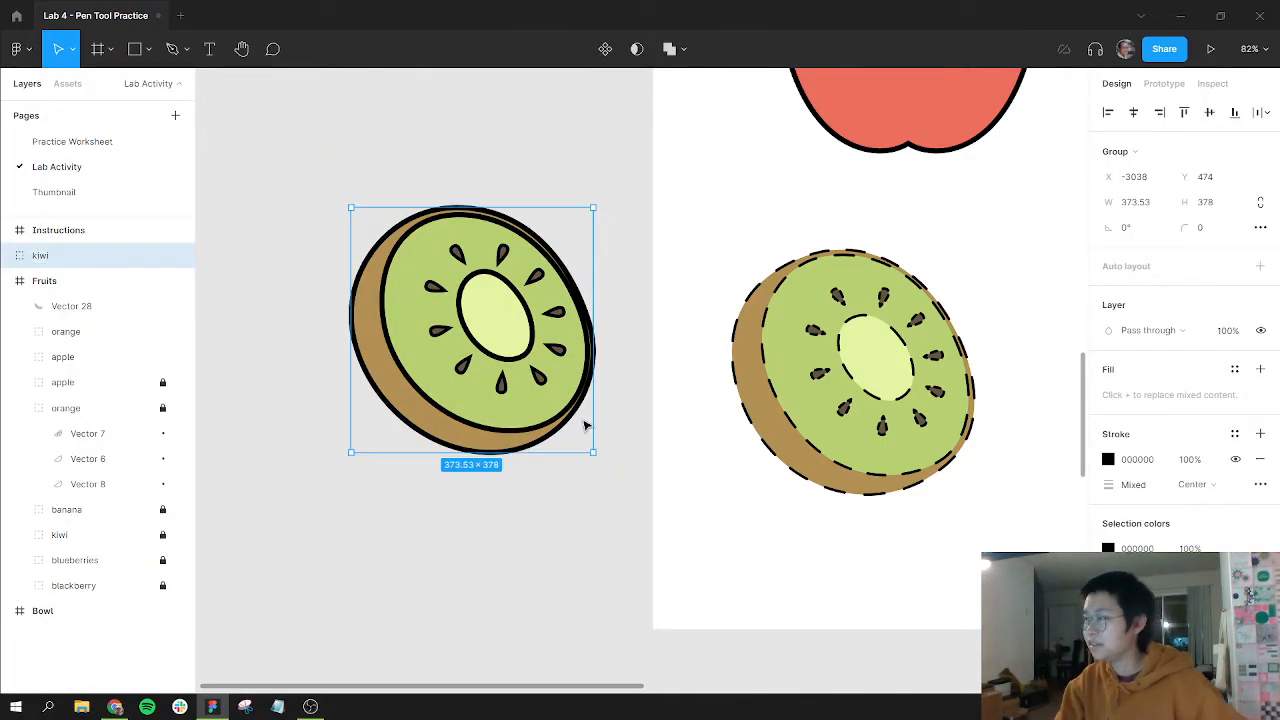
Move the finished kiwi group into the Fruits frame, offset below and to the right of the reference kiwi.
{"action": "left_click_drag", "start_coordinate": [500, 279], "coordinate": [970, 383]}
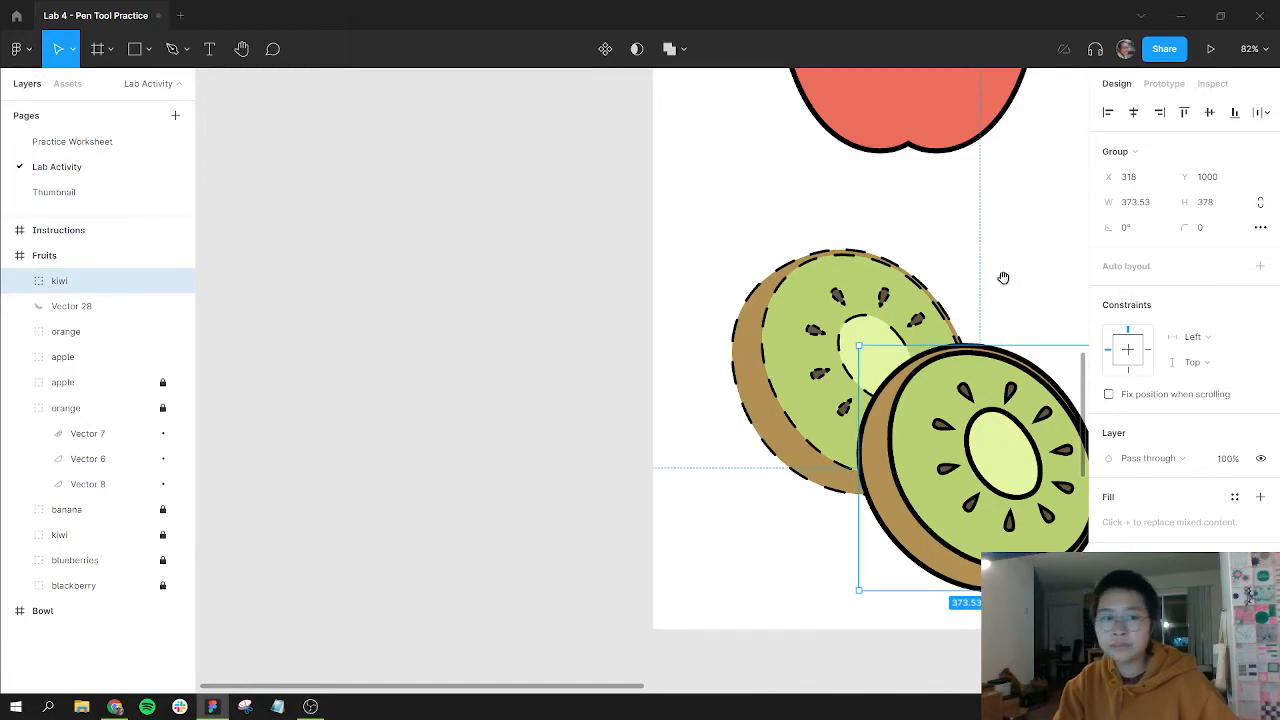
{"action": "scroll", "coordinate": [1003, 277], "scroll_direction": "right", "scroll_amount": 8}
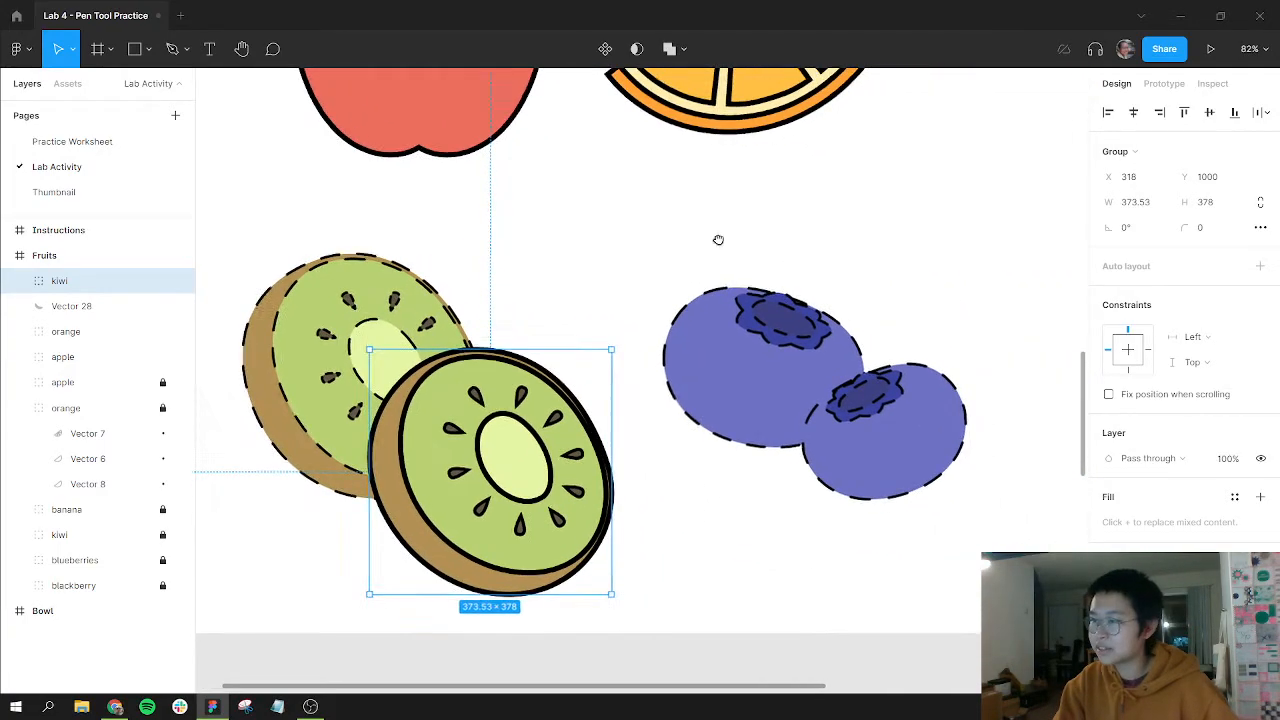
{"action": "scroll", "coordinate": [718, 240], "scroll_direction": "right", "scroll_amount": 3}
{"action": "left_click", "coordinate": [643, 421]}
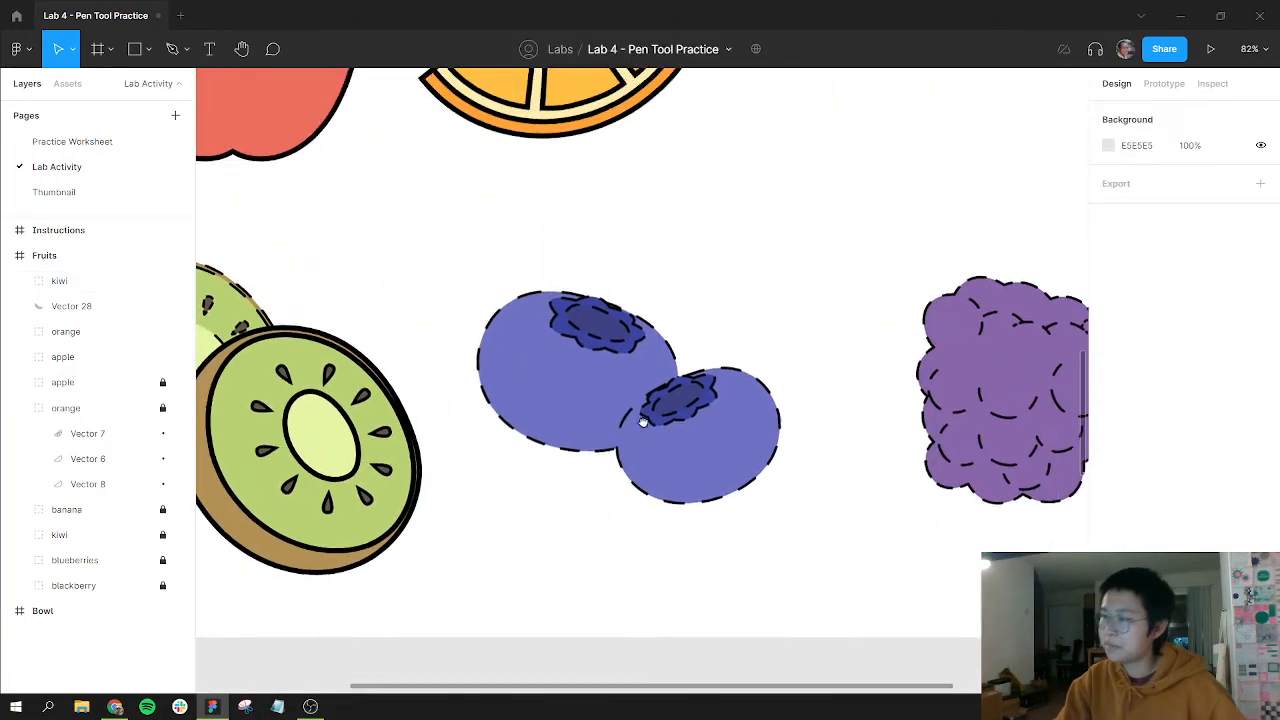
Review the fruit salad instructions above the Fruits frame and examine the reference blueberries.
{"action": "left_click_drag", "start_coordinate": [643, 421], "coordinate": [641, 426]}
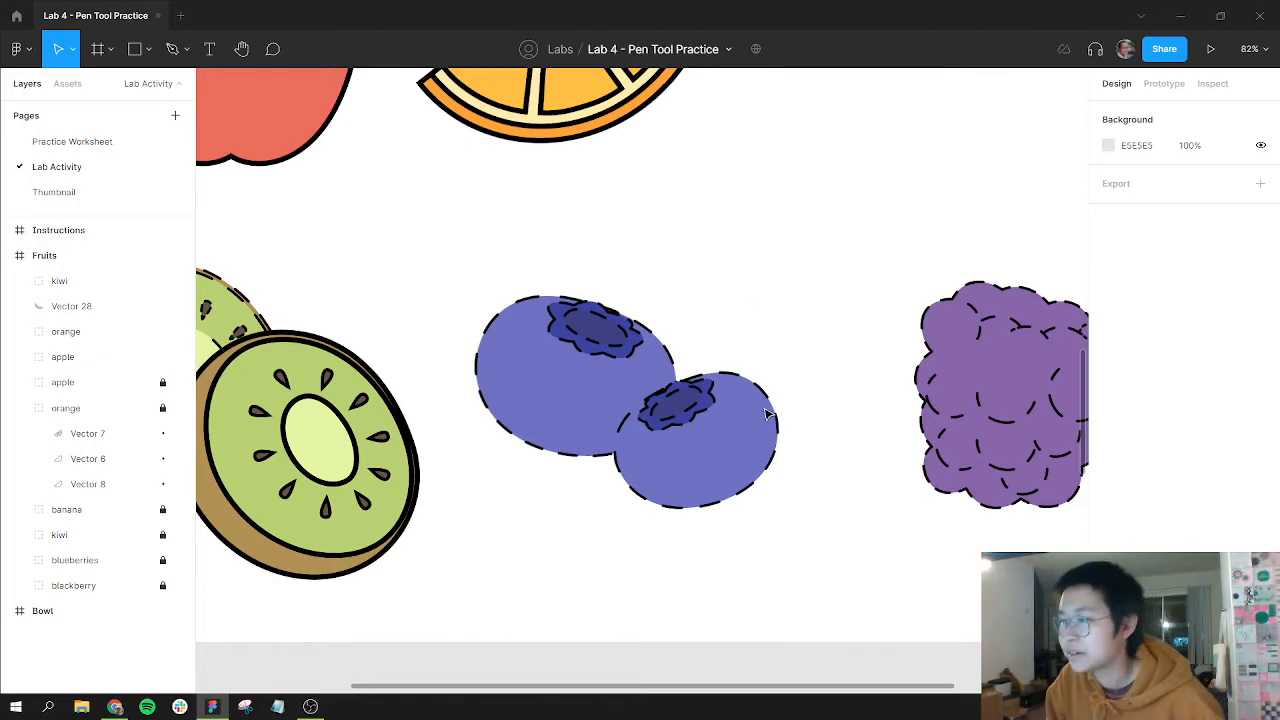
{"action": "left_click_drag", "start_coordinate": [1020, 386], "coordinate": [987, 384]}
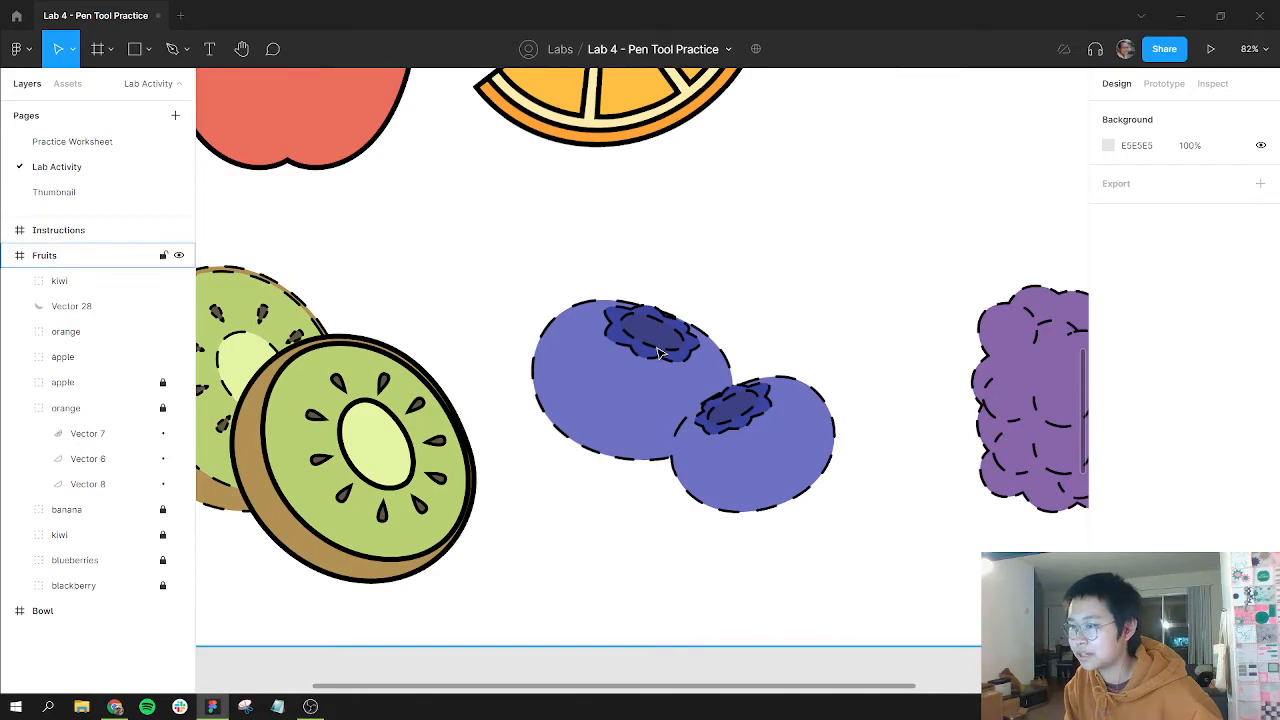
{"action": "left_click_drag", "start_coordinate": [768, 274], "coordinate": [937, 718]}
{"action": "scroll", "coordinate": [634, 674], "scroll_direction": "up", "scroll_amount": 15}
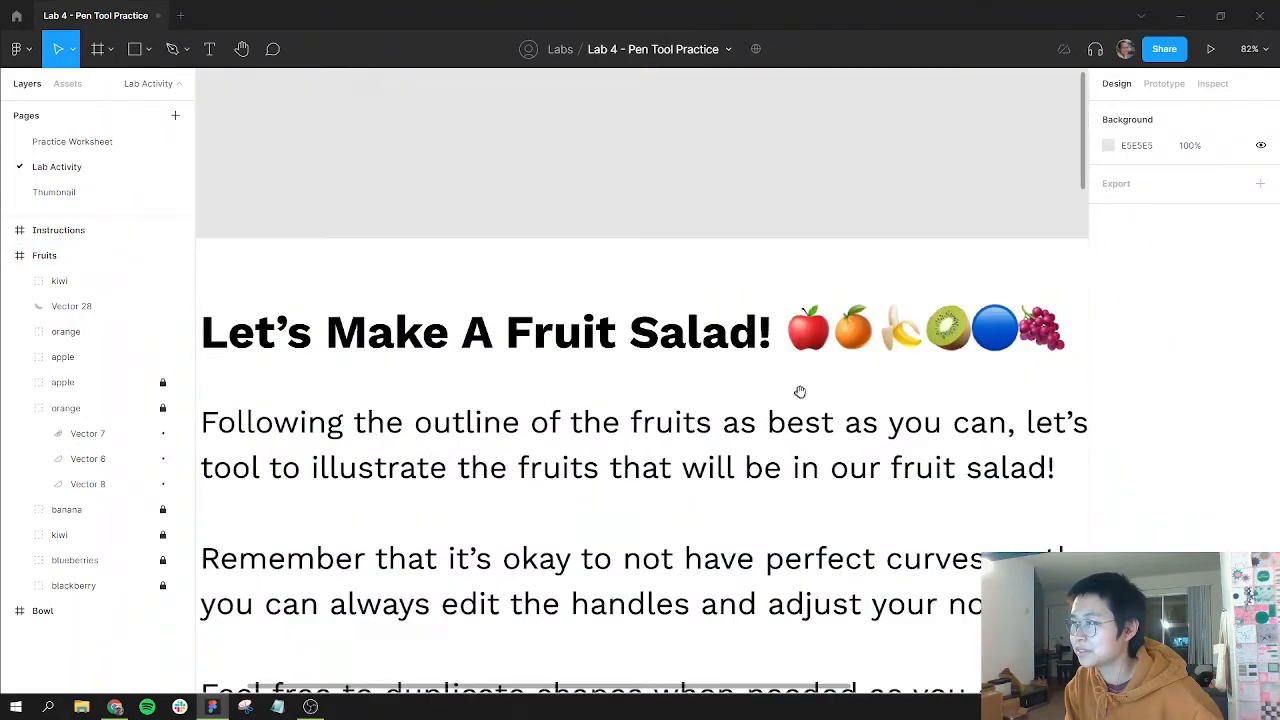
{"action": "scroll", "coordinate": [763, 316], "scroll_direction": "down", "scroll_amount": 10}
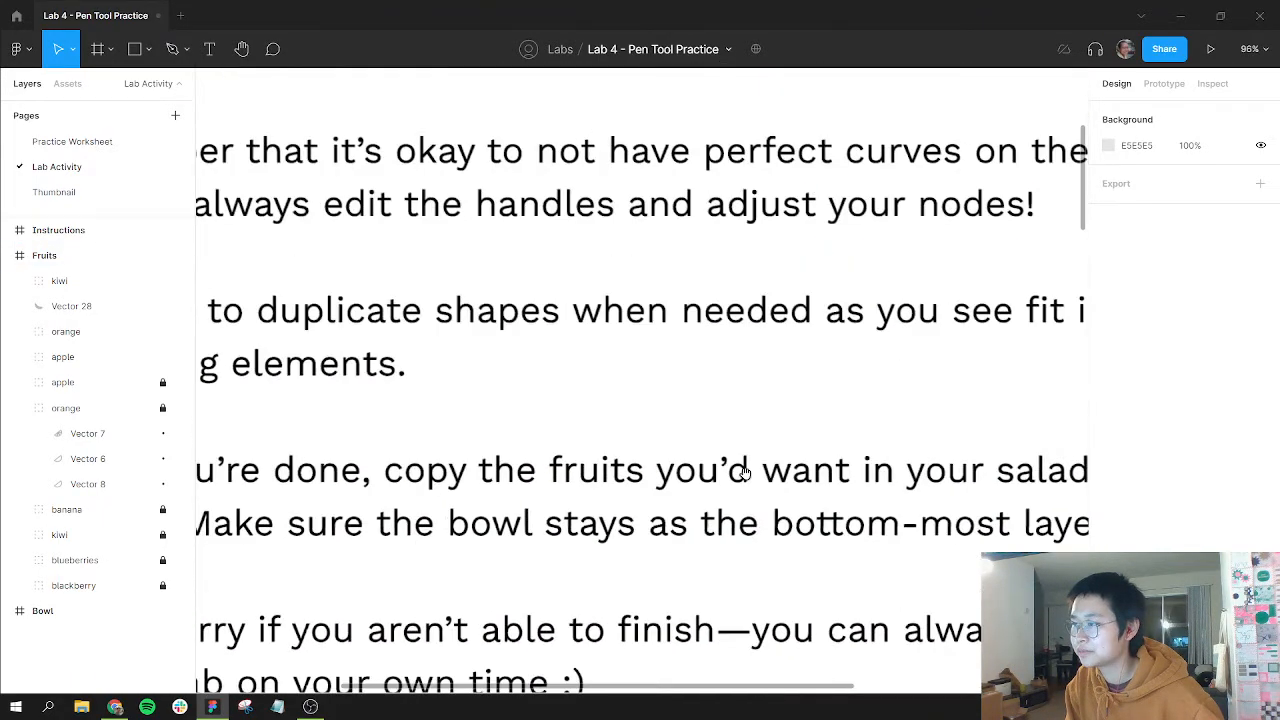
{"action": "scroll", "coordinate": [806, 330], "scroll_direction": "down", "scroll_amount": 5}
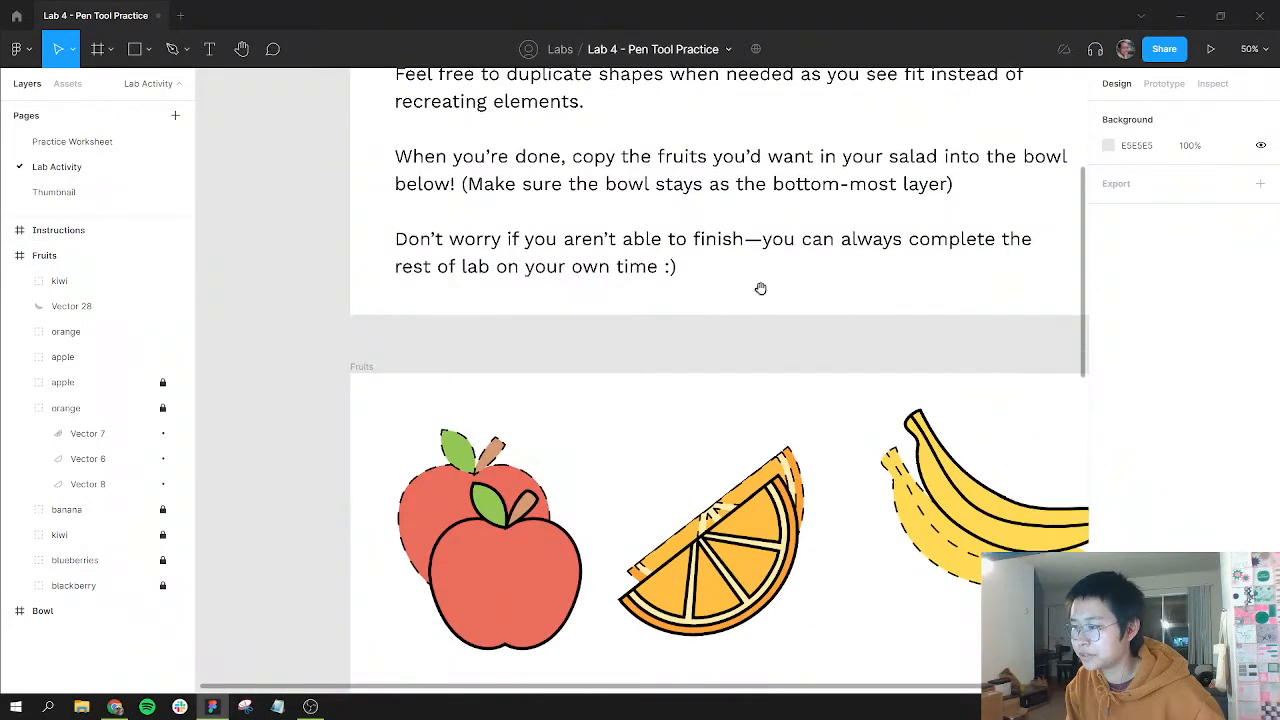
{"action": "scroll", "coordinate": [771, 429], "scroll_direction": "down", "scroll_amount": 8}
{"action": "scroll", "coordinate": [677, 320], "scroll_direction": "up", "scroll_amount": 5}
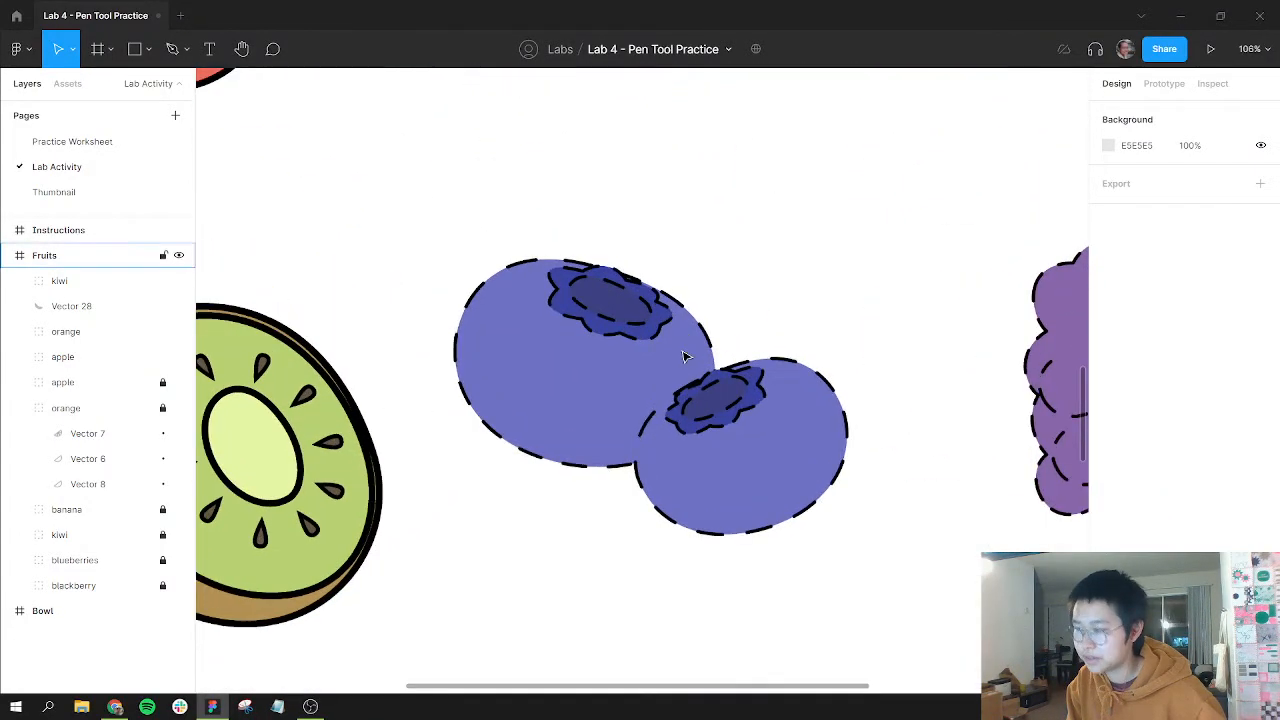
Draw an ellipse over the larger reference blueberry, rotated about -14° and sized about 323 × 246.
{"action": "key", "text": "o"}
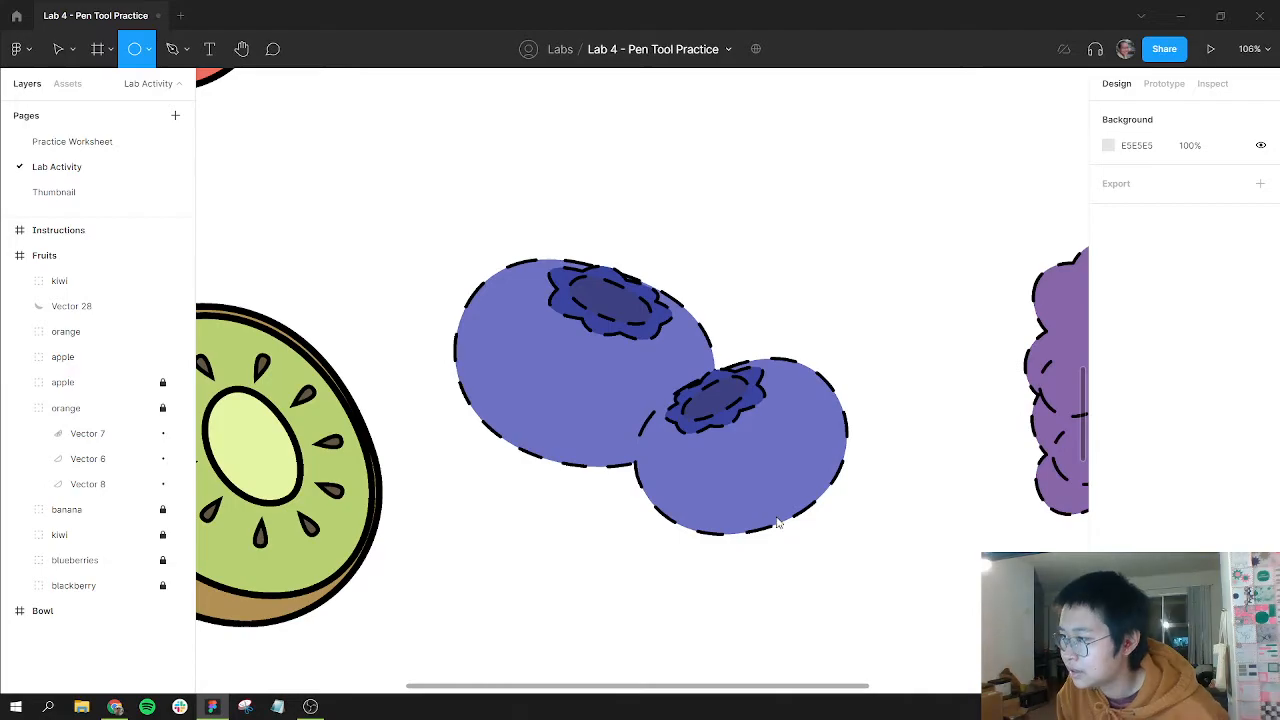
{"action": "left_click_drag", "start_coordinate": [566, 314], "coordinate": [762, 503]}
{"action": "left_click_drag", "start_coordinate": [681, 378], "coordinate": [701, 580]}
{"action": "left_click_drag", "start_coordinate": [747, 620], "coordinate": [734, 371]}
{"action": "left_click_drag", "start_coordinate": [698, 372], "coordinate": [668, 362]}
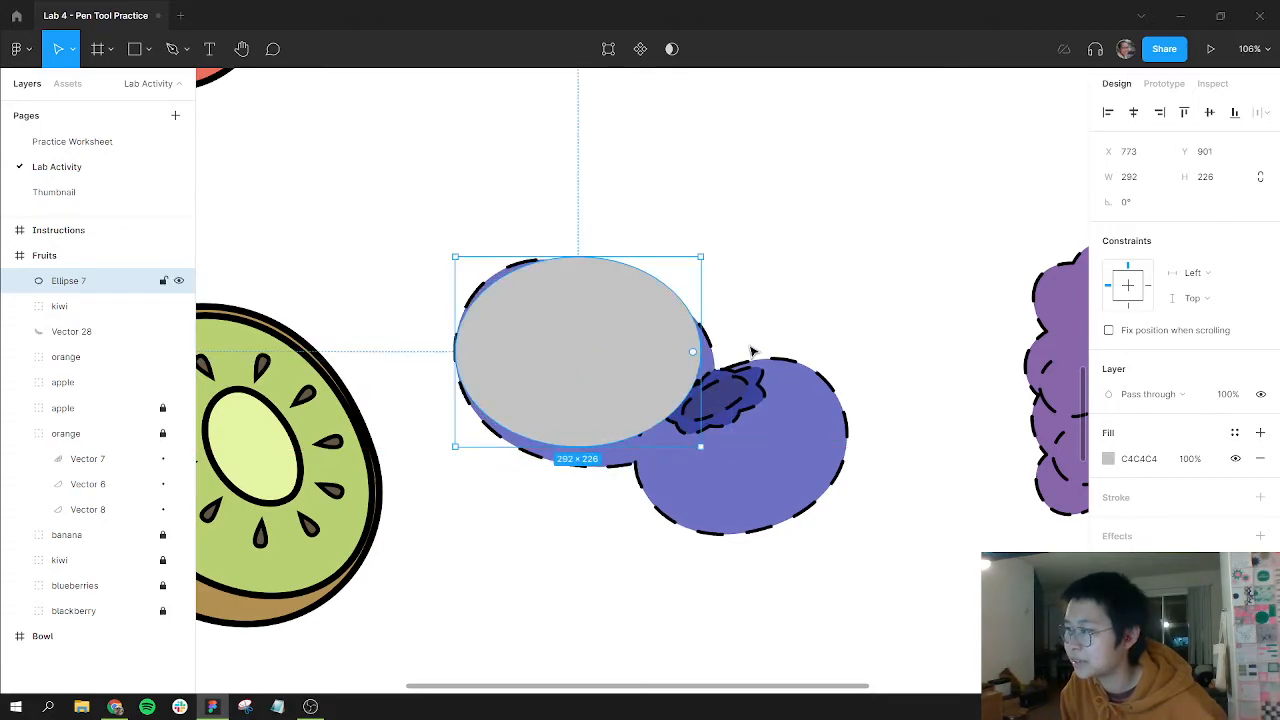
{"action": "left_click_drag", "start_coordinate": [717, 264], "coordinate": [731, 283]}
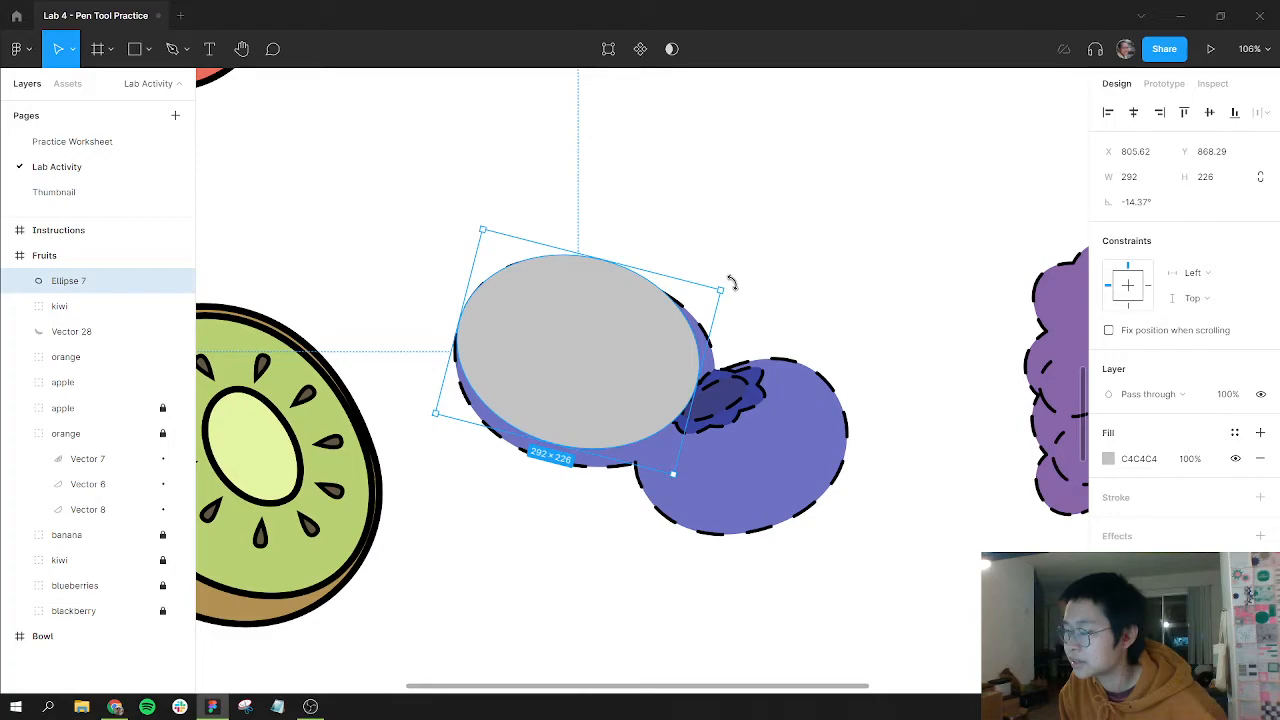
{"action": "left_click_drag", "start_coordinate": [685, 367], "coordinate": [665, 396]}
{"action": "left_click_drag", "start_coordinate": [670, 475], "coordinate": [690, 497]}
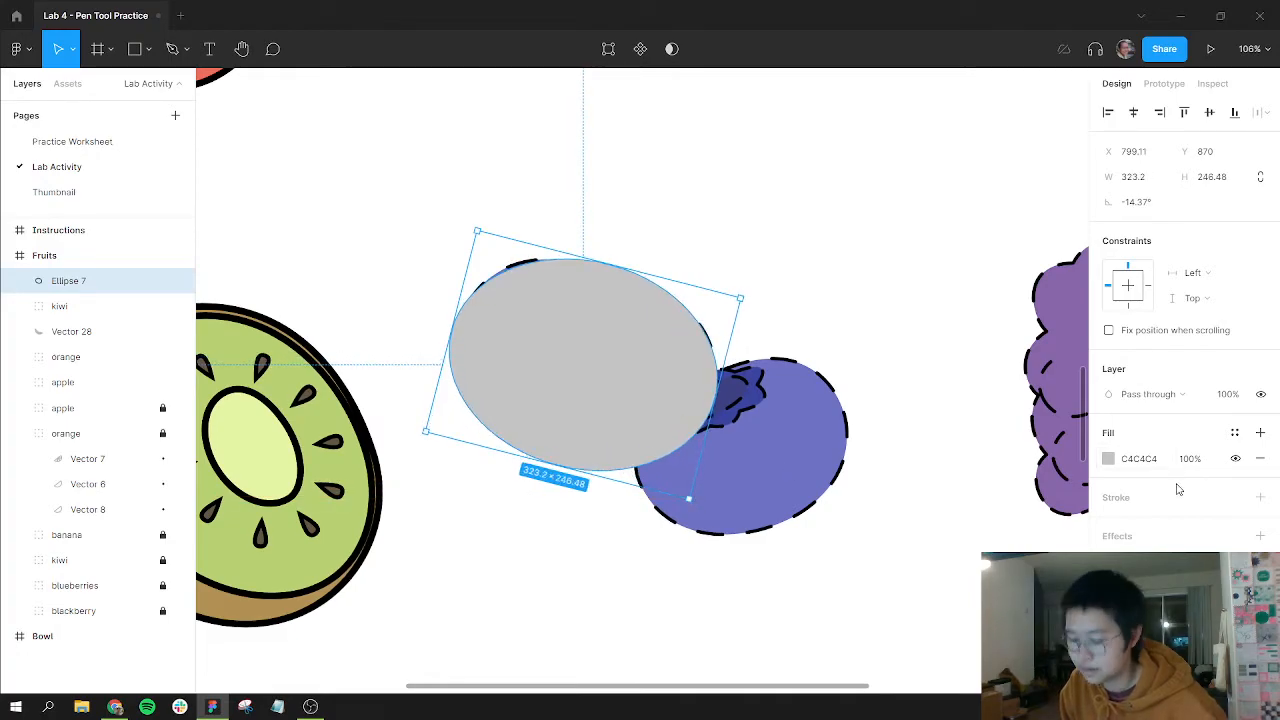
Turn the ellipse's fill into a black 000000 stroke with weight 8 and center alignment.
{"action": "key", "text": "shift+x"}
{"action": "left_click", "coordinate": [1136, 497]}
{"action": "type", "text": "0"}
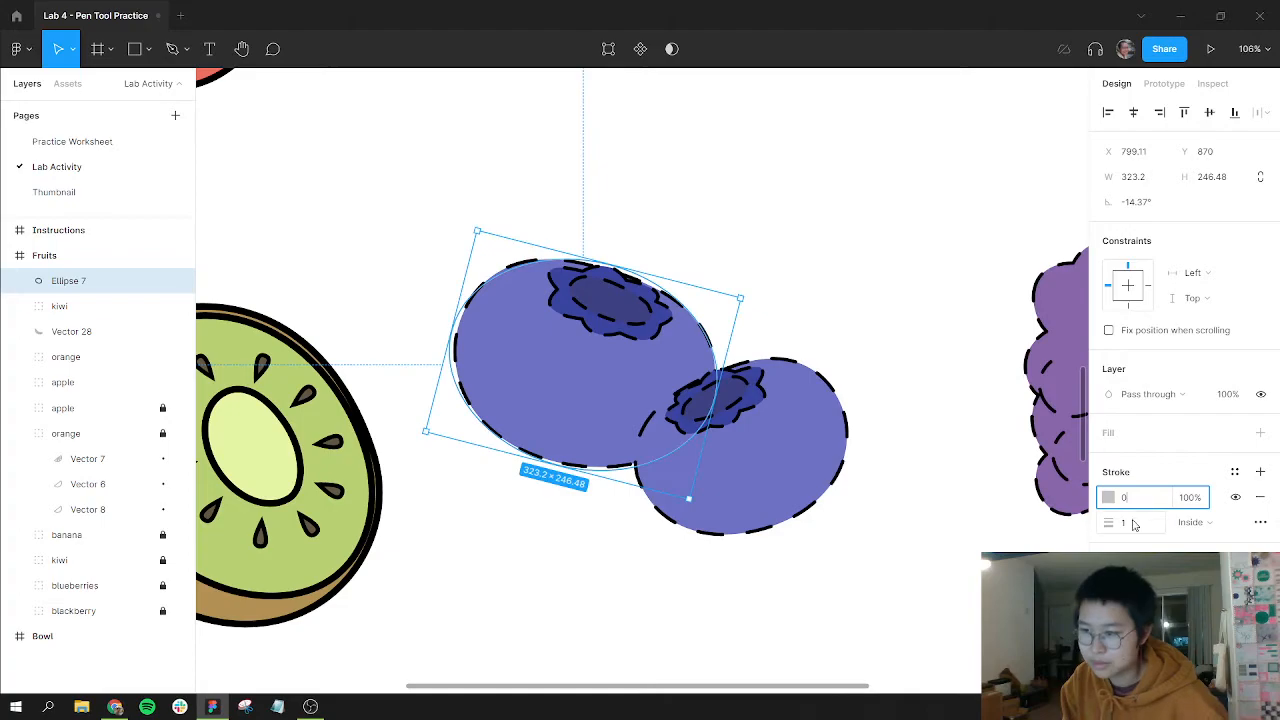
{"action": "left_click", "coordinate": [1130, 523]}
{"action": "type", "text": "8"}
{"action": "key", "text": "Return"}
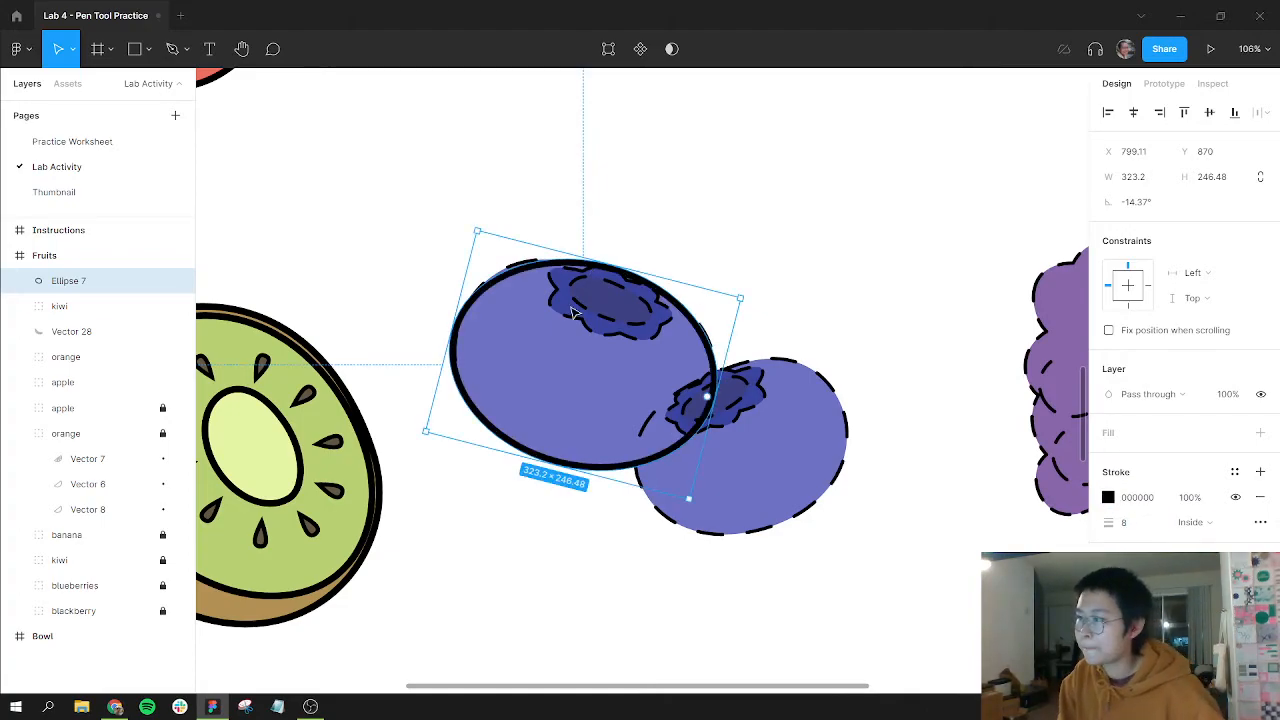
{"action": "scroll", "coordinate": [573, 313], "scroll_direction": "up", "scroll_amount": 5}
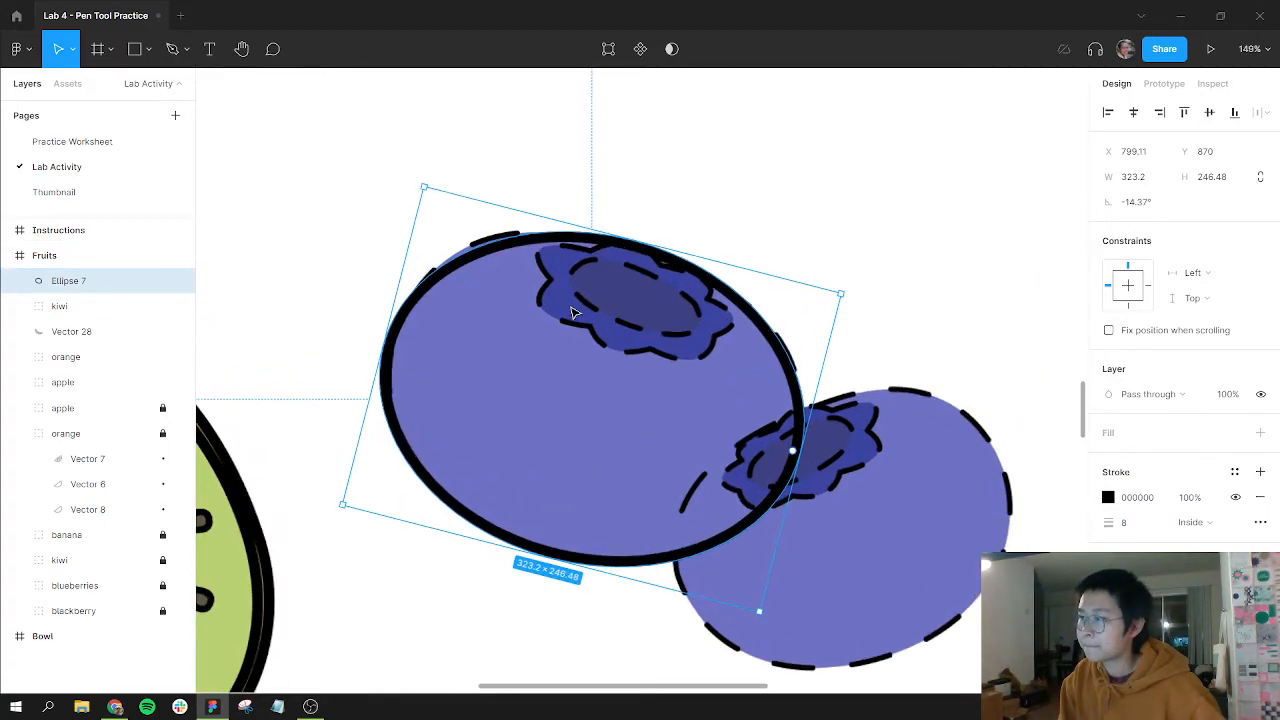
{"action": "left_click", "coordinate": [1204, 524]}
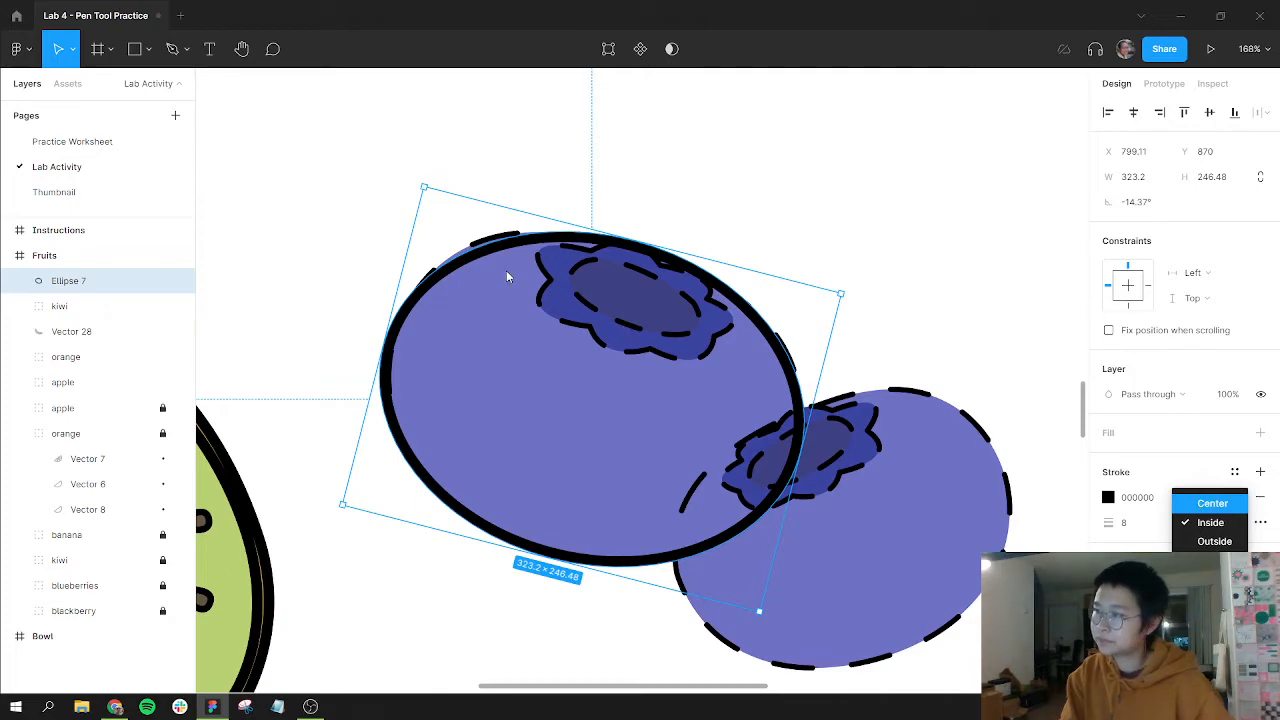
{"action": "left_click", "coordinate": [1205, 504]}
Adjust the ellipse's four anchor points so its outline follows the larger reference blueberry.
{"action": "double_click", "coordinate": [602, 317]}
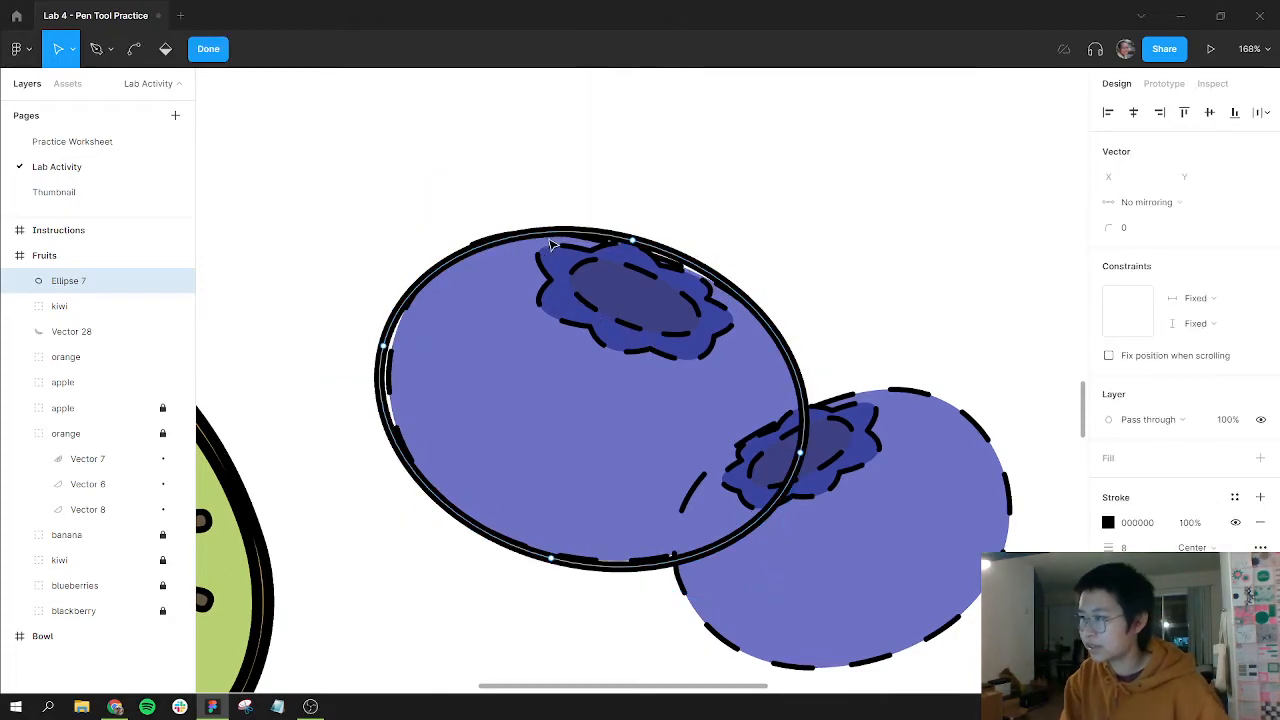
{"action": "left_click", "coordinate": [641, 251]}
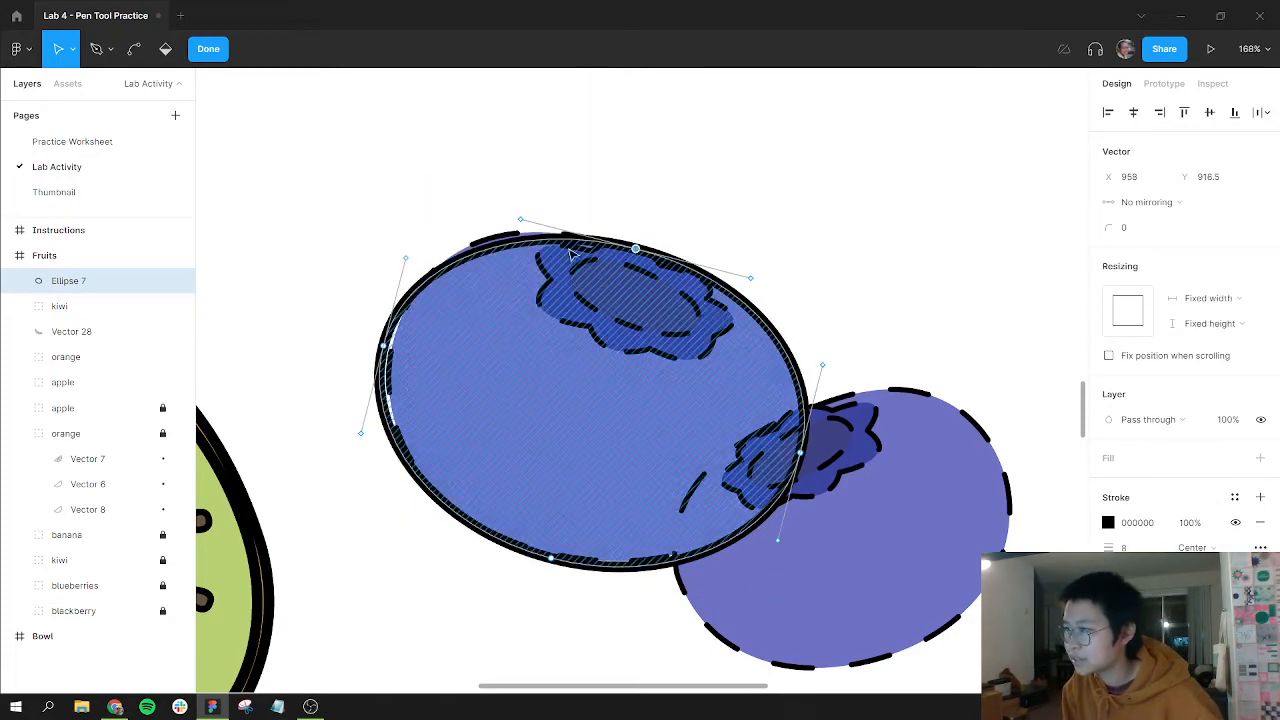
{"action": "left_click", "coordinate": [385, 347]}
{"action": "left_click_drag", "start_coordinate": [390, 347], "coordinate": [404, 331]}
{"action": "left_click_drag", "start_coordinate": [565, 545], "coordinate": [555, 565]}
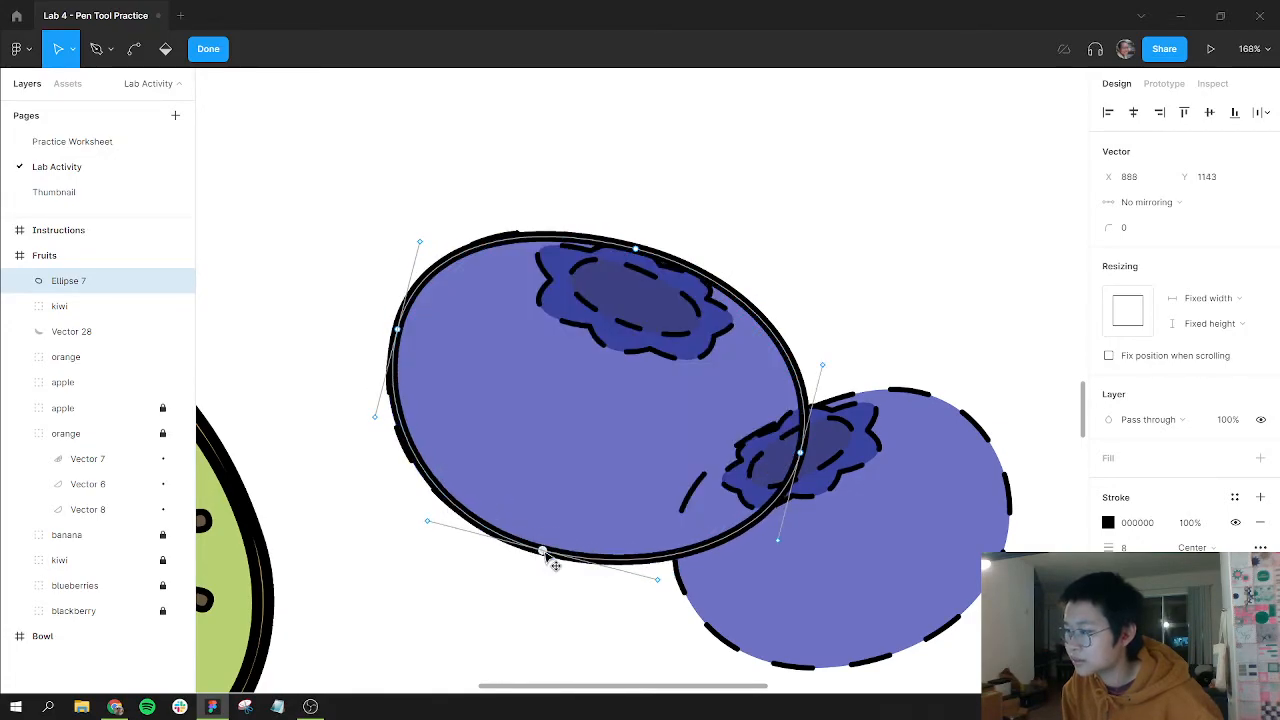
{"action": "mouse_move", "coordinate": [800, 453]}
{"action": "left_mouse_down"}
{"action": "mouse_move", "coordinate": [785, 447]}
{"action": "mouse_move", "coordinate": [796, 445]}
{"action": "left_mouse_up"}
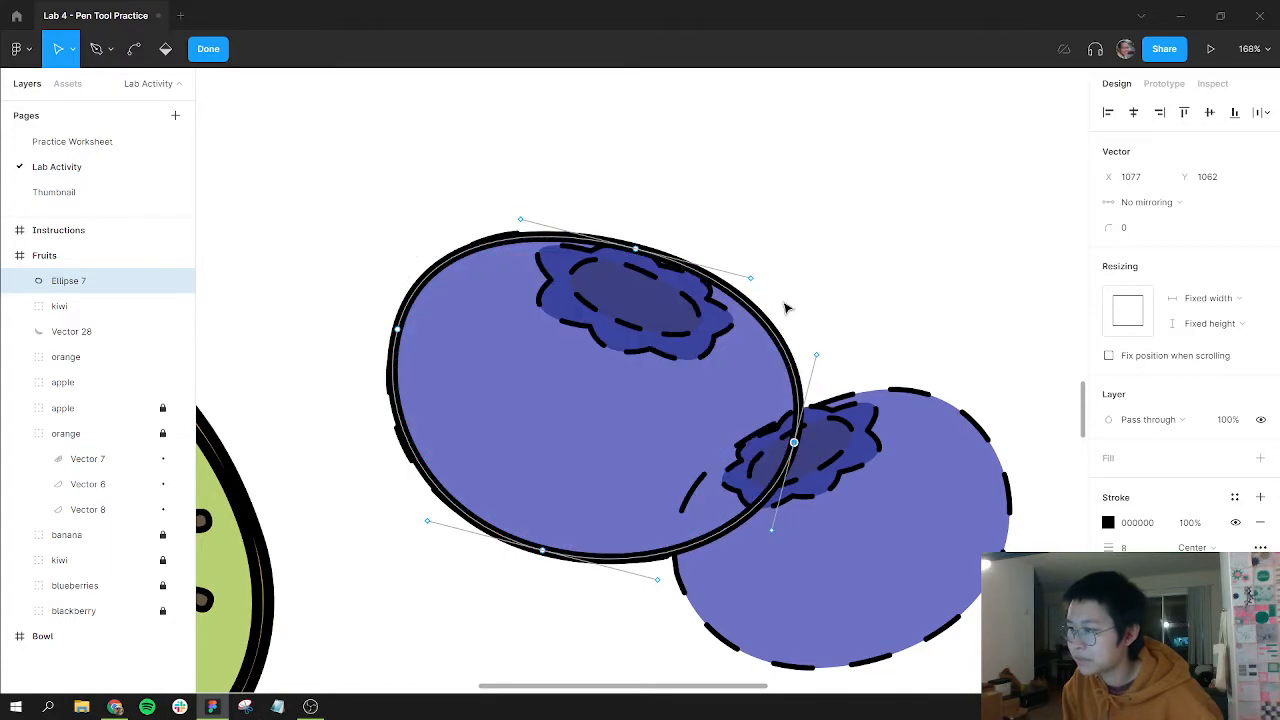
{"action": "key", "text": "Escape"}
{"action": "key", "text": "Escape"}
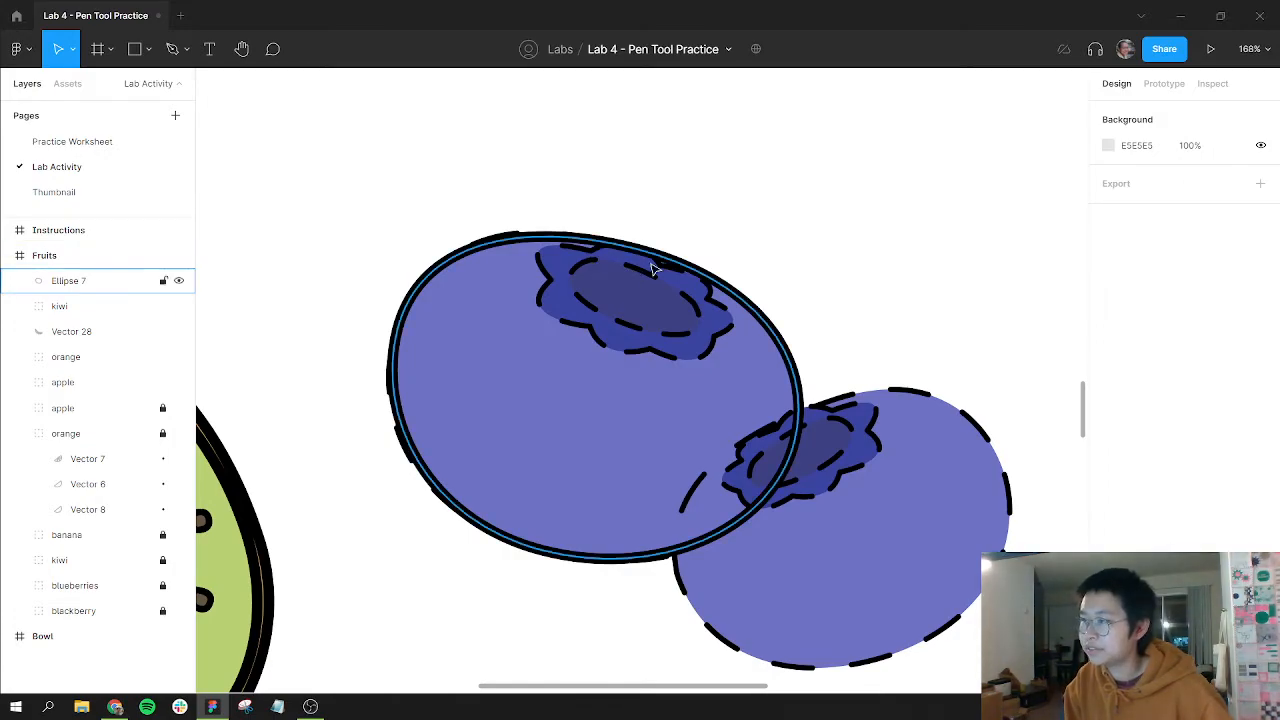
Trace the larger blueberry's scalloped crown with the Pen tool as a closed seven-lobed outline, about 141 × 86.
{"action": "key", "text": "p"}
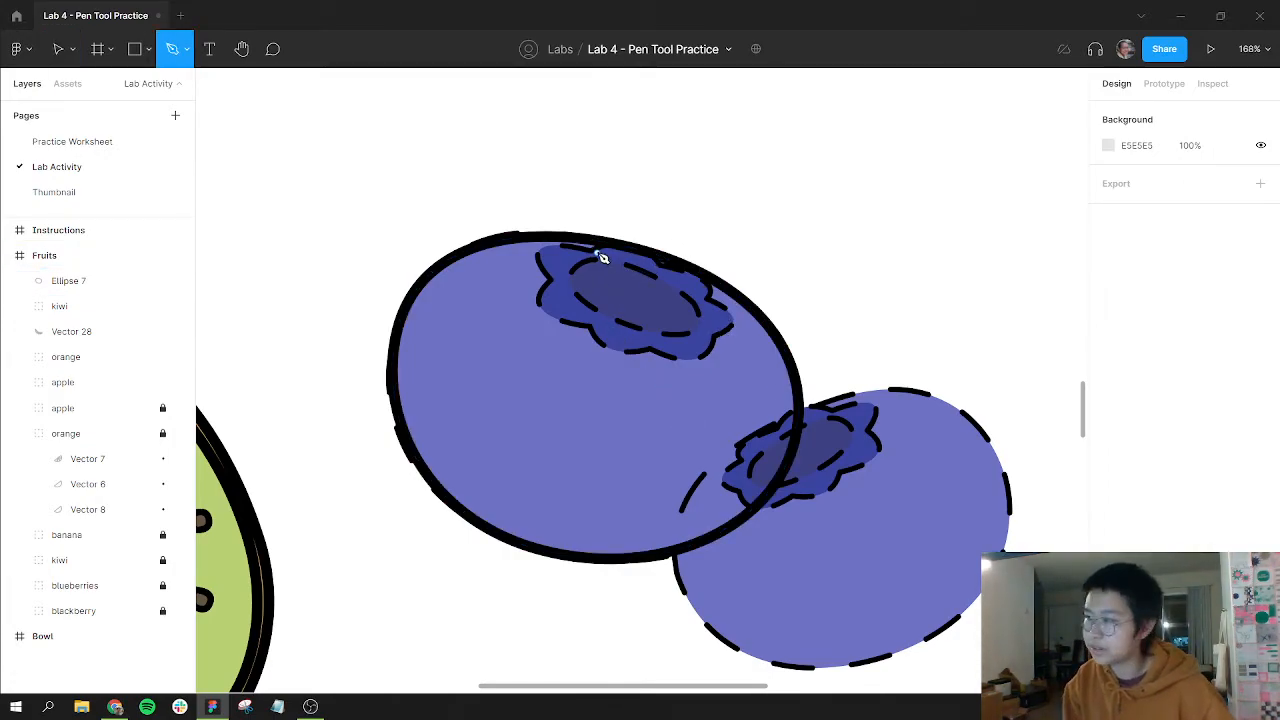
{"action": "scroll", "coordinate": [601, 257], "scroll_direction": "up", "scroll_amount": 5}
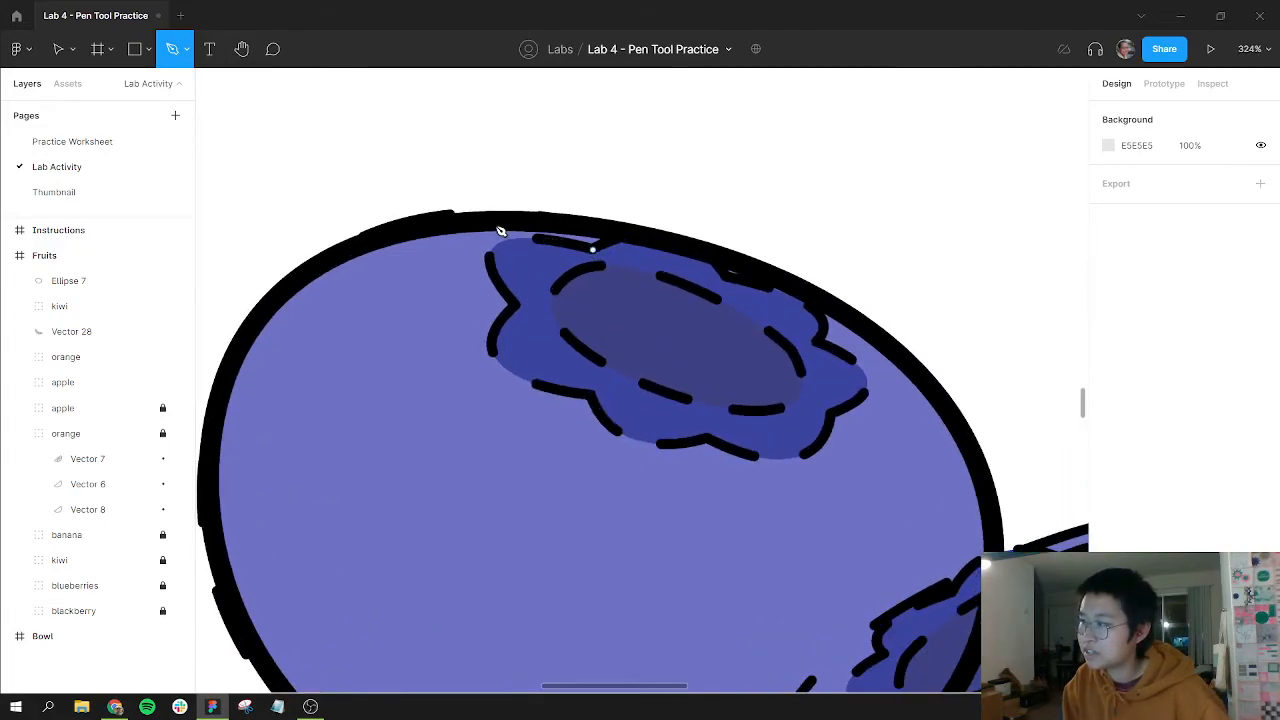
{"action": "mouse_move", "coordinate": [499, 228]}
{"action": "left_mouse_down"}
{"action": "mouse_move", "coordinate": [514, 210]}
{"action": "mouse_move", "coordinate": [505, 221]}
{"action": "left_mouse_up"}
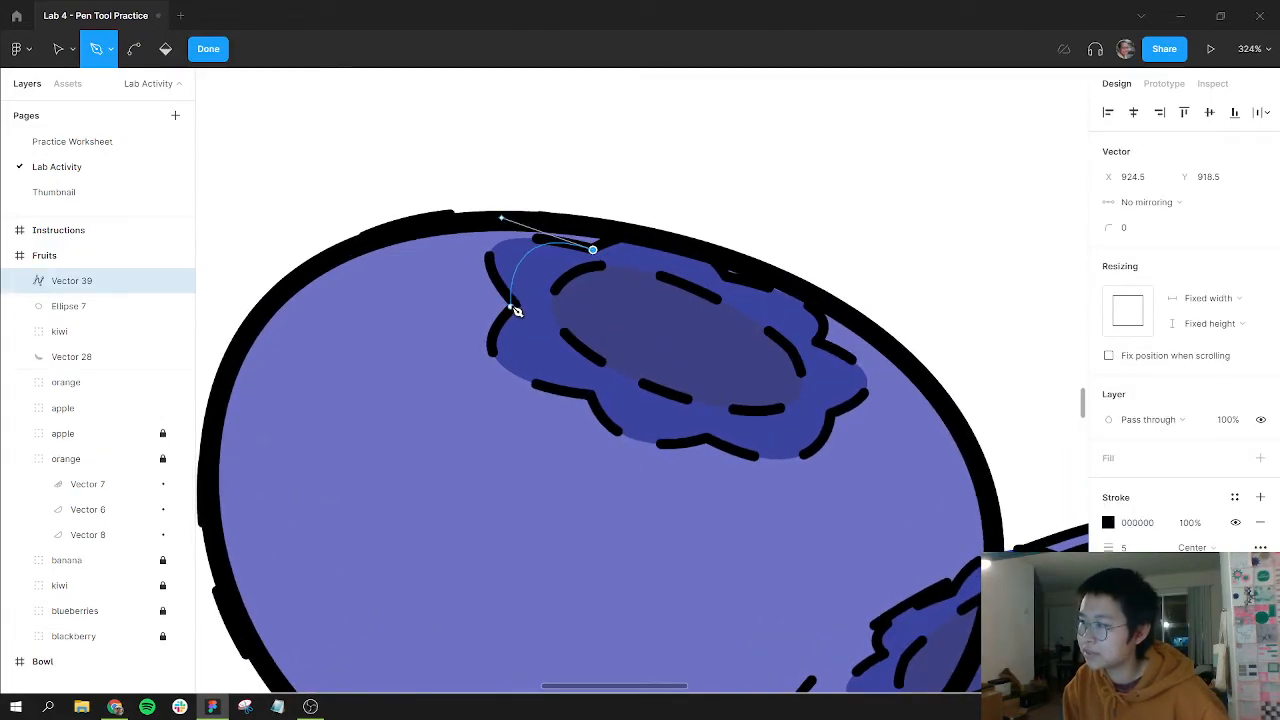
{"action": "left_click_drag", "start_coordinate": [514, 302], "coordinate": [560, 356]}
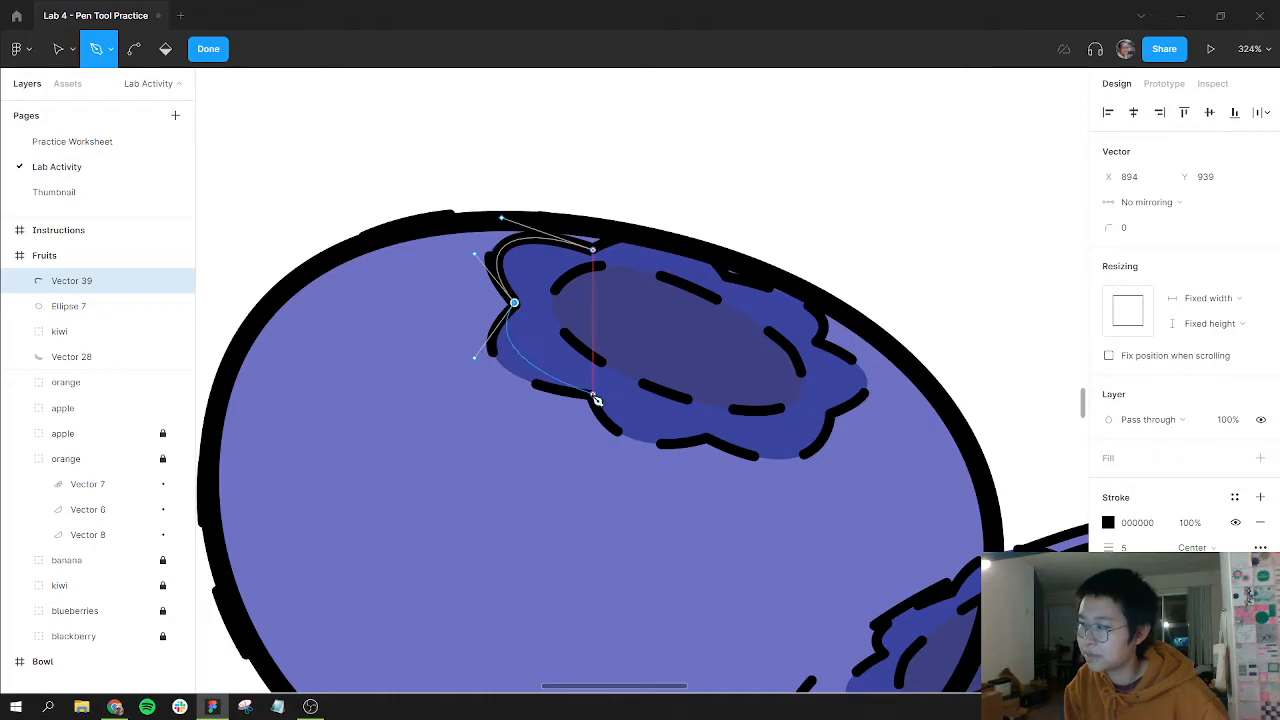
{"action": "left_click_drag", "start_coordinate": [589, 394], "coordinate": [665, 403]}
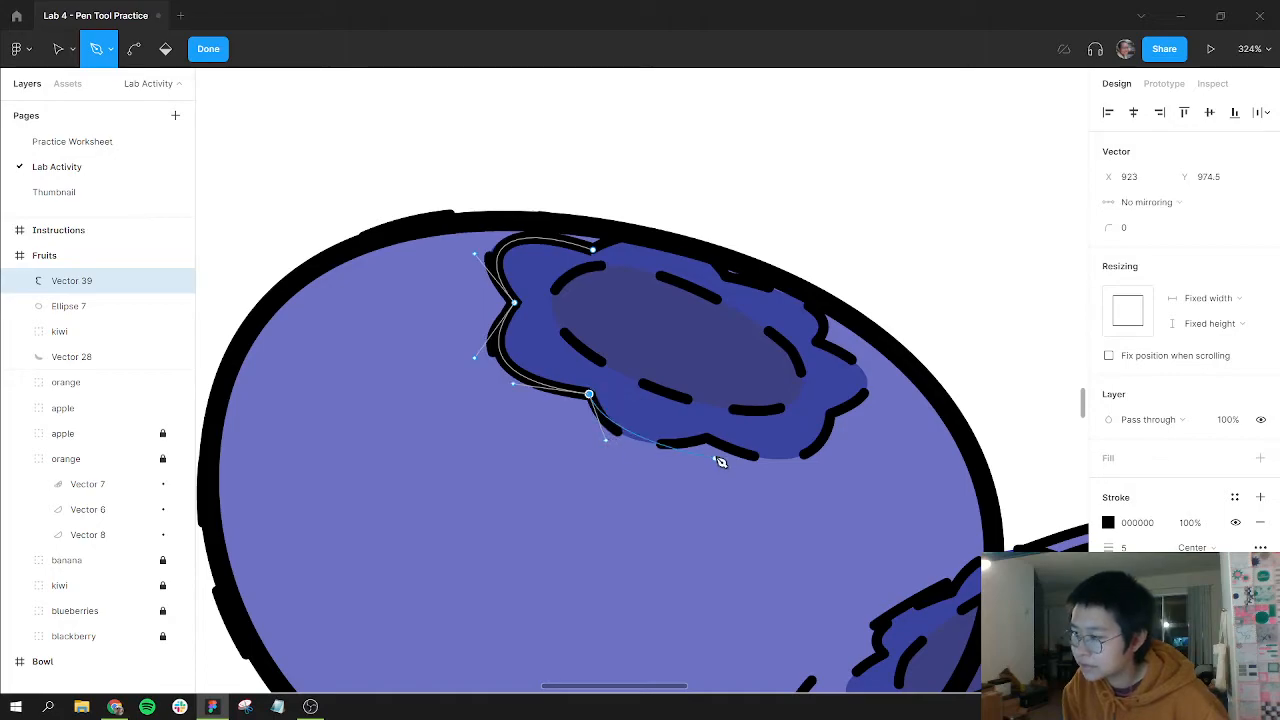
{"action": "left_click_drag", "start_coordinate": [707, 439], "coordinate": [754, 433]}
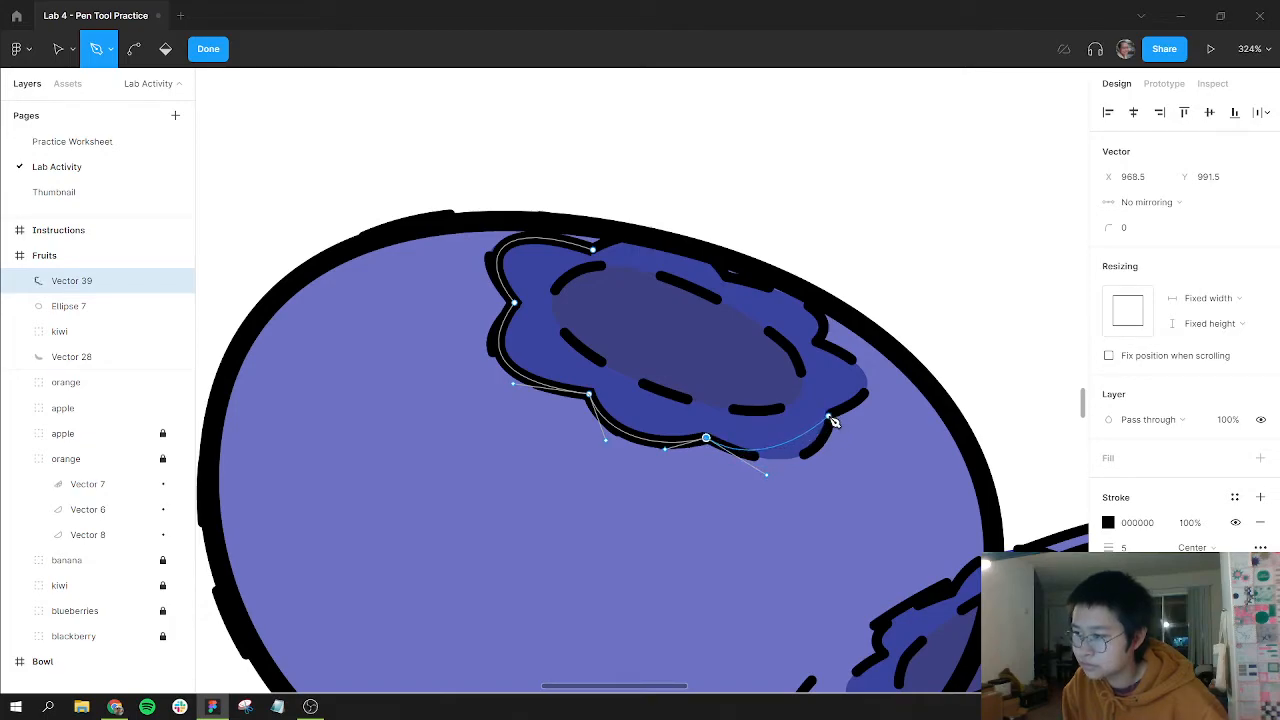
{"action": "left_click_drag", "start_coordinate": [830, 418], "coordinate": [831, 376]}
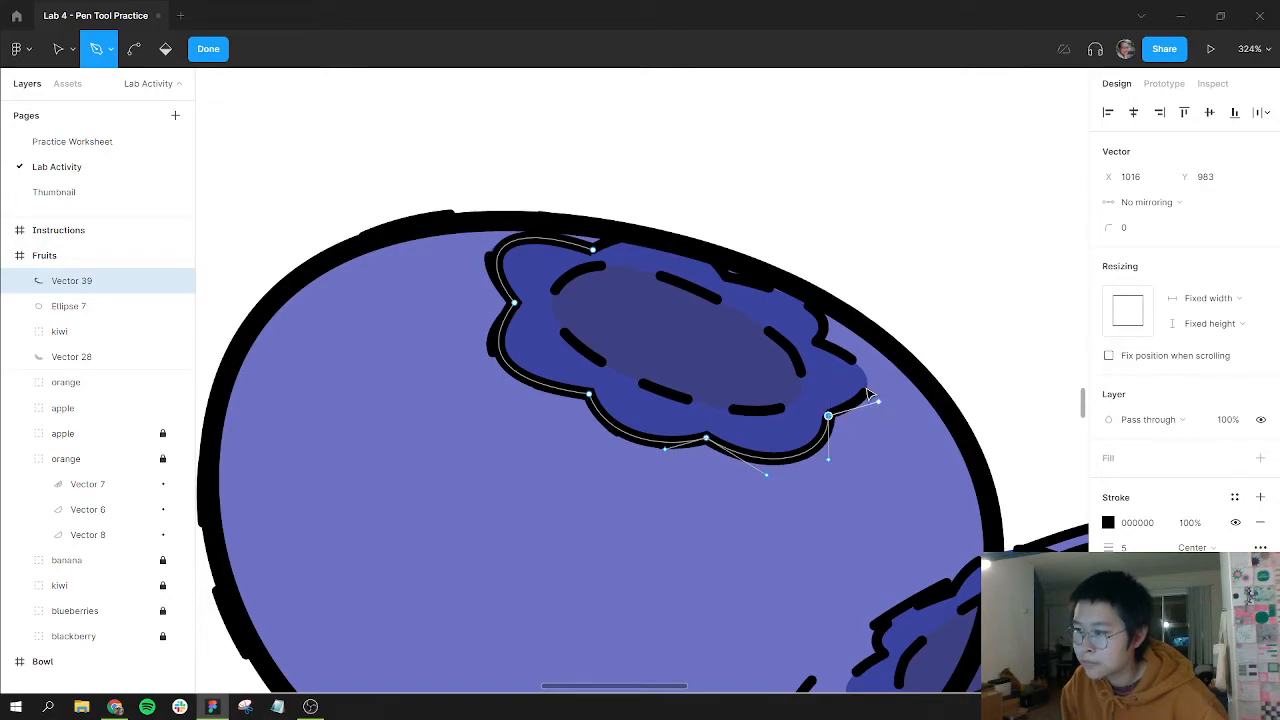
{"action": "left_click", "coordinate": [810, 334]}
{"action": "left_click_drag", "start_coordinate": [822, 347], "coordinate": [773, 333]}
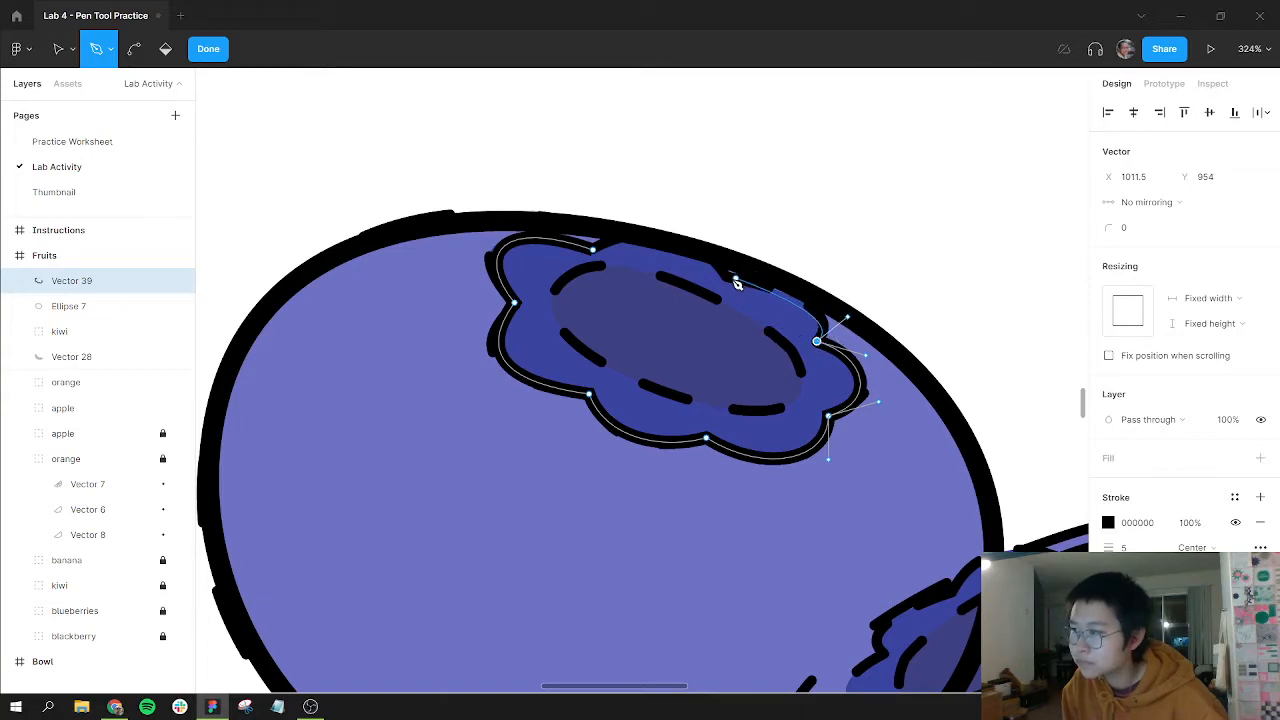
{"action": "left_click_drag", "start_coordinate": [725, 277], "coordinate": [702, 289]}
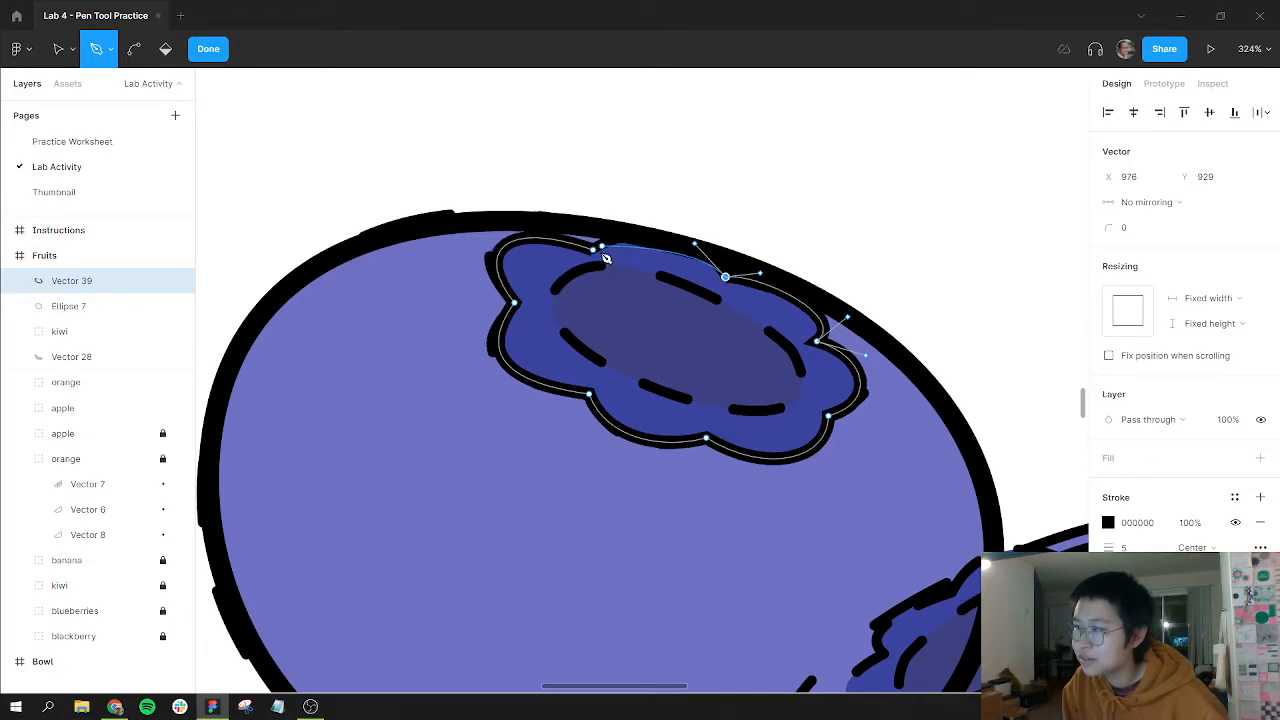
{"action": "left_click_drag", "start_coordinate": [594, 252], "coordinate": [573, 277]}
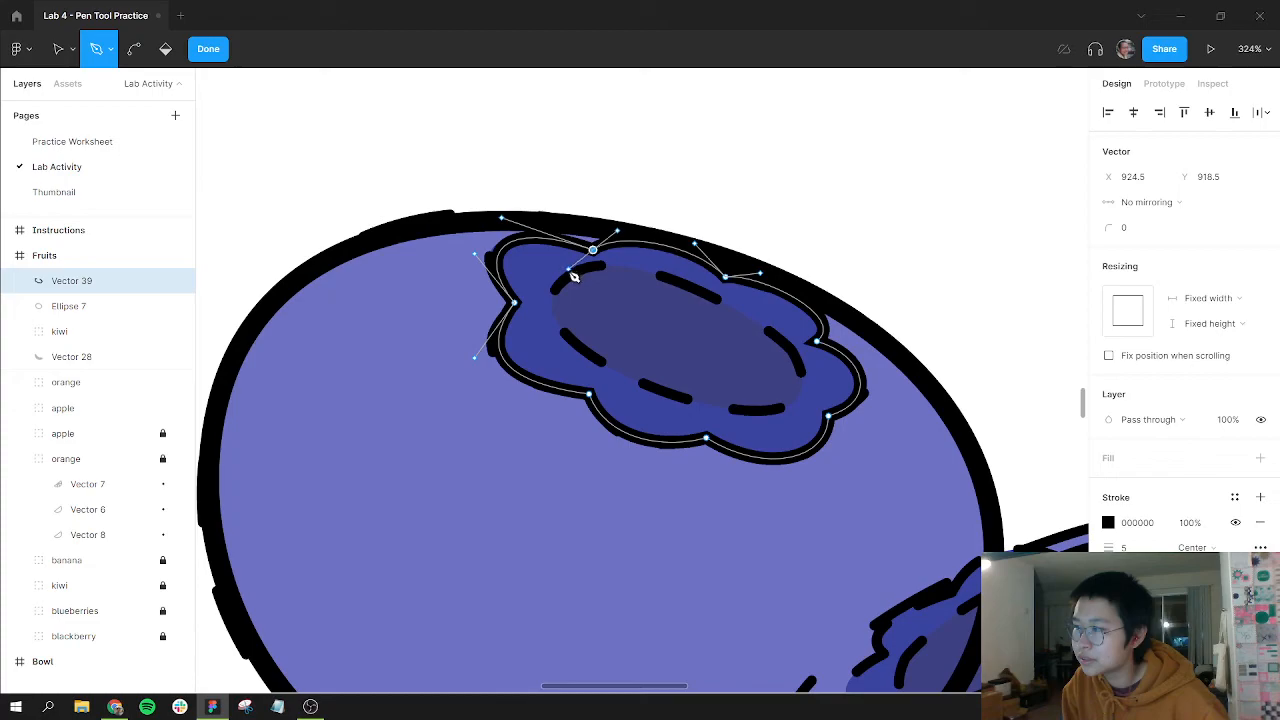
{"action": "left_click", "coordinate": [568, 271]}
{"action": "key", "text": "Escape"}
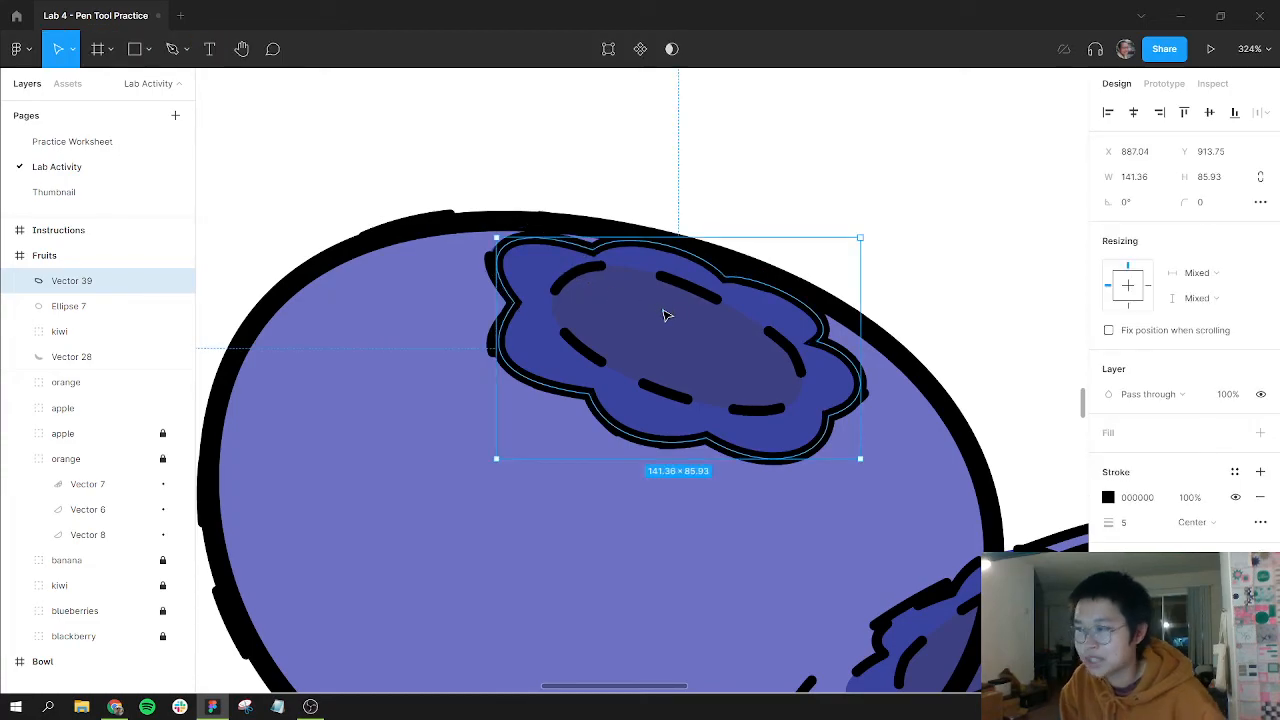
Draw an ellipse about 84 × 44 over the larger blueberry's crown center and turn its fill into a black 000000 stroke of weight 8.
{"action": "left_click", "coordinate": [754, 206]}
{"action": "key", "text": "p"}
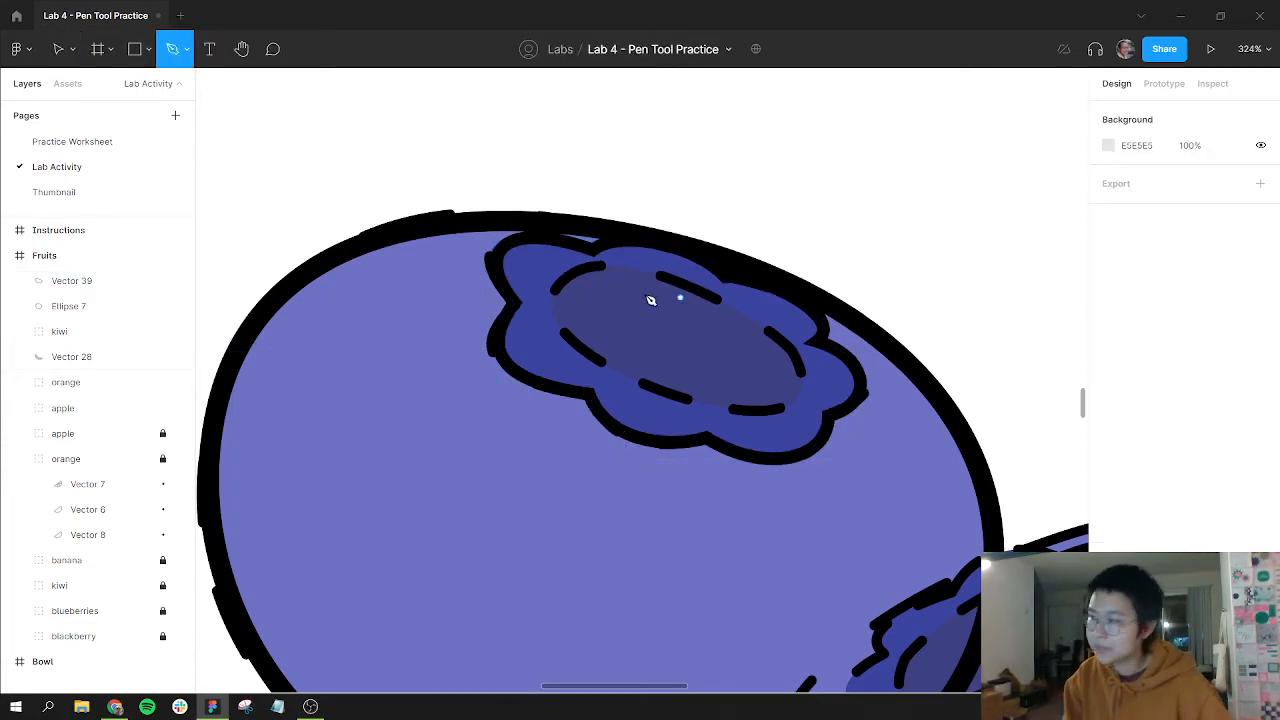
{"action": "key", "text": "o"}
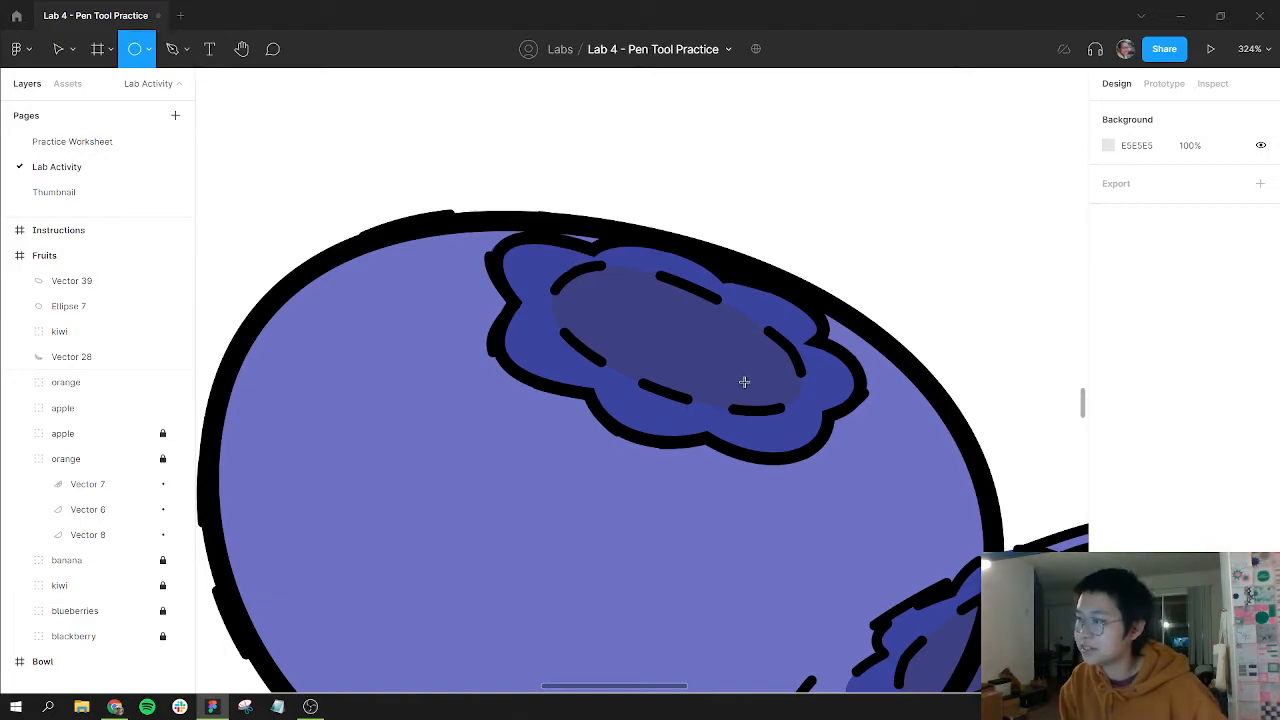
{"action": "mouse_move", "coordinate": [576, 268]}
{"action": "left_mouse_down"}
{"action": "mouse_move", "coordinate": [766, 400]}
{"action": "mouse_move", "coordinate": [792, 380]}
{"action": "left_mouse_up"}
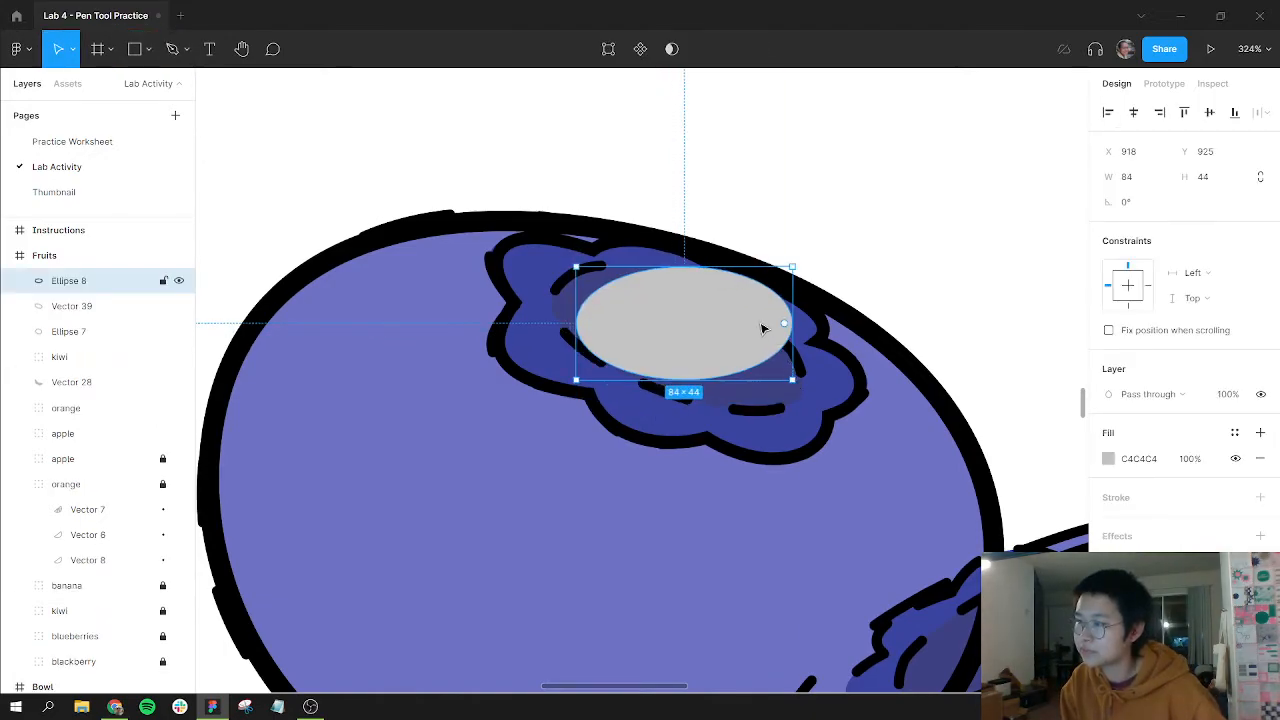
{"action": "key", "text": "shift+x"}
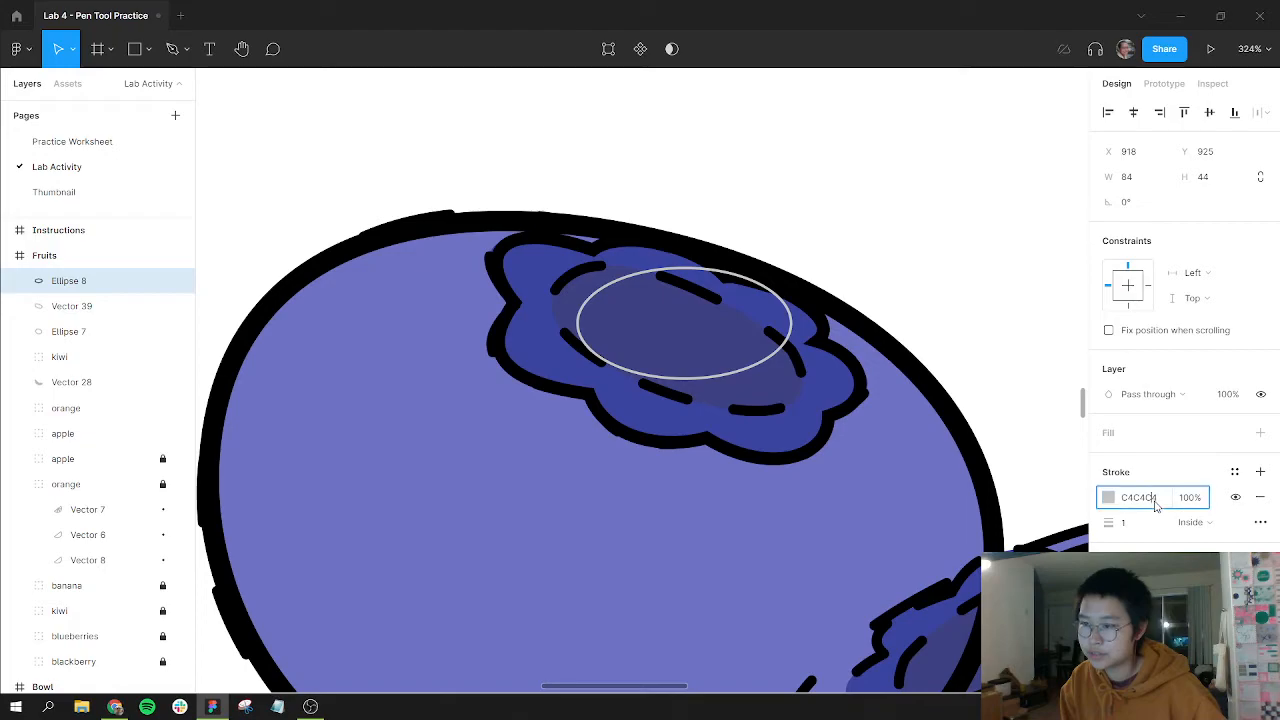
{"action": "type", "text": "0"}
{"action": "type", "text": "8"}
{"action": "key", "text": "Return"}
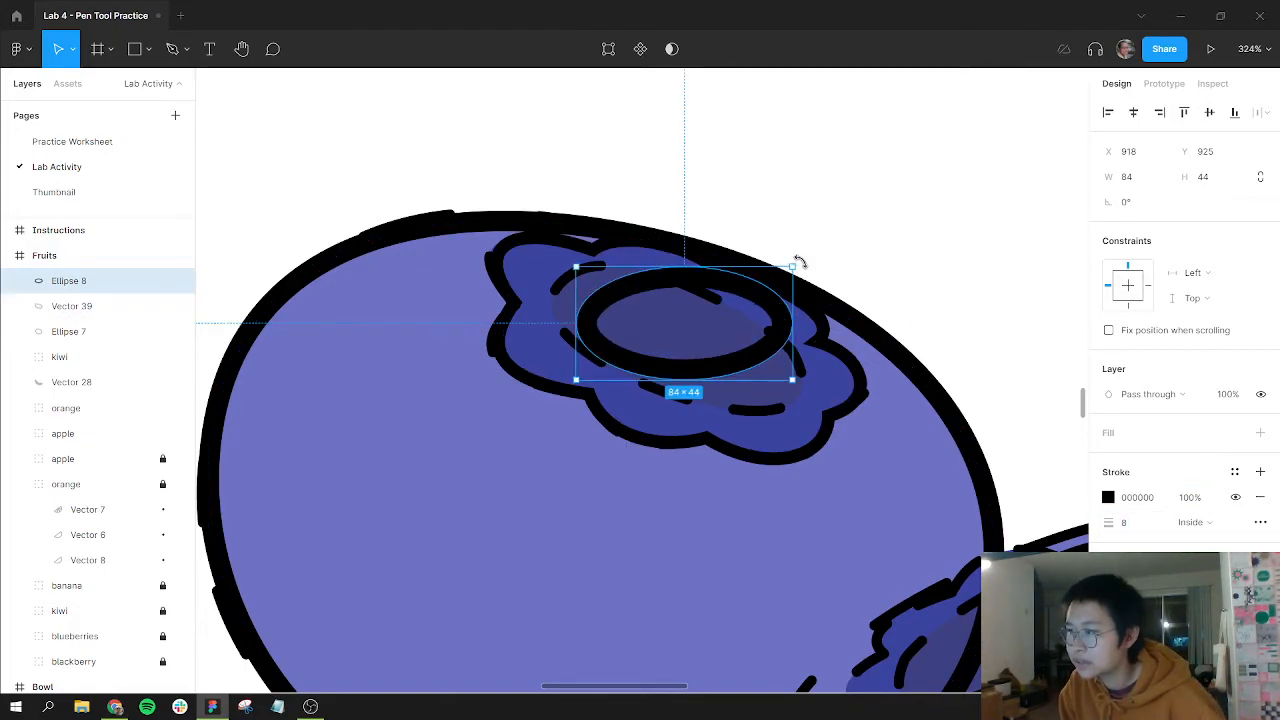
Rotate the crown ellipse about -27°, give it a centered stroke of weight 5 and stretch it to about 99 × 44.
{"action": "left_click_drag", "start_coordinate": [799, 262], "coordinate": [812, 324]}
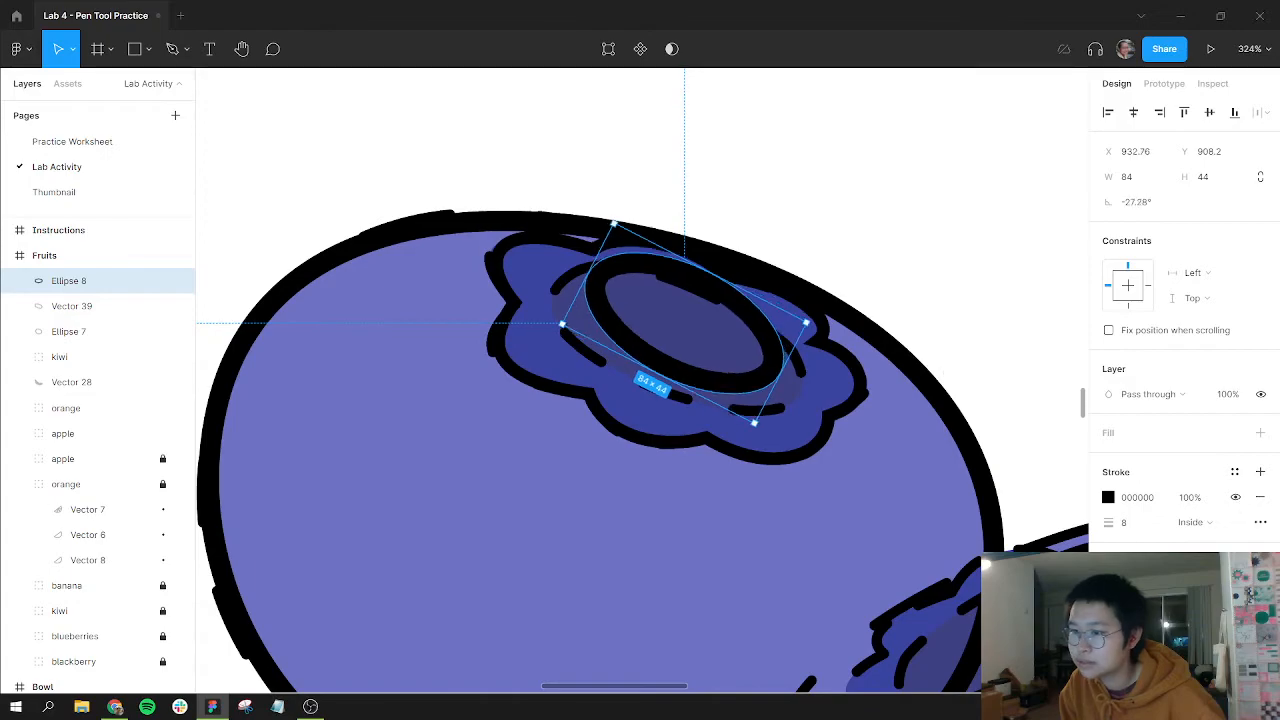
{"action": "left_click", "coordinate": [1205, 522]}
{"action": "left_click", "coordinate": [1206, 501]}
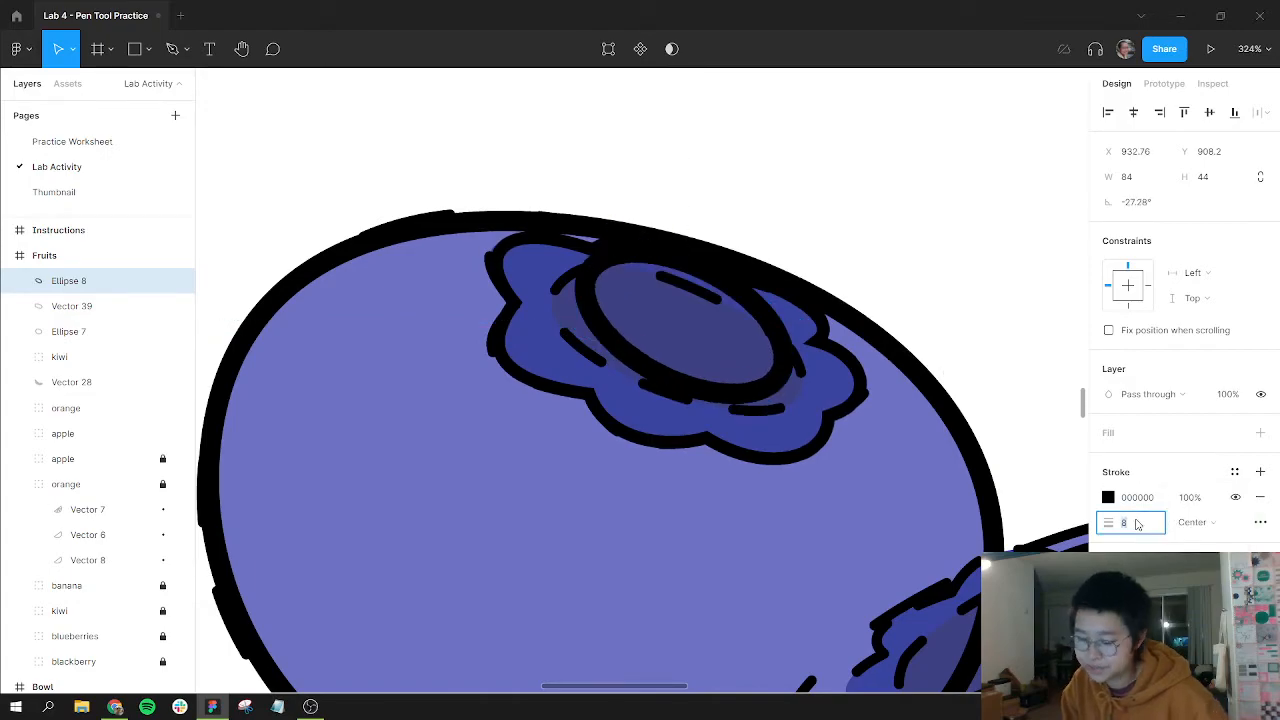
{"action": "type", "text": "5"}
{"action": "key", "text": "Return"}
{"action": "left_click_drag", "start_coordinate": [749, 385], "coordinate": [760, 400]}
{"action": "left_click_drag", "start_coordinate": [593, 287], "coordinate": [558, 282]}
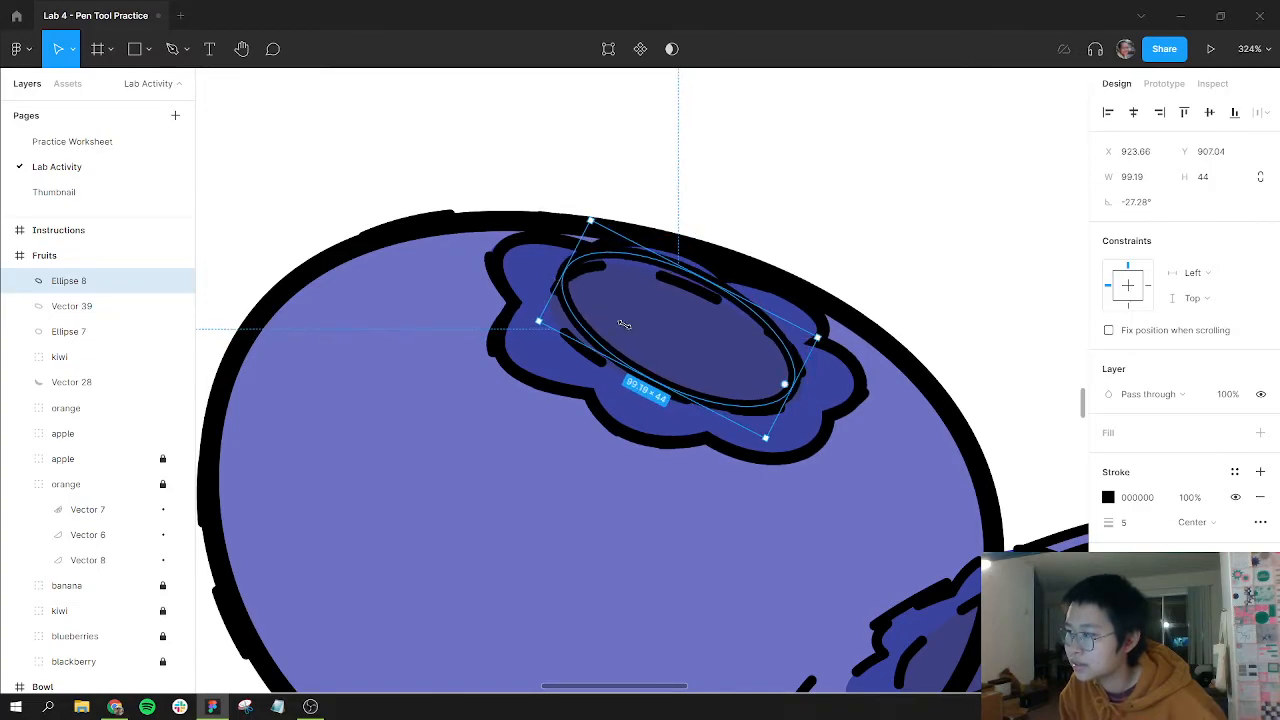
Adjust the crown ellipse's anchor points so it follows the dashed inner outline, about 100 × 43.
{"action": "double_click", "coordinate": [647, 379]}
{"action": "left_click_drag", "start_coordinate": [704, 280], "coordinate": [700, 288]}
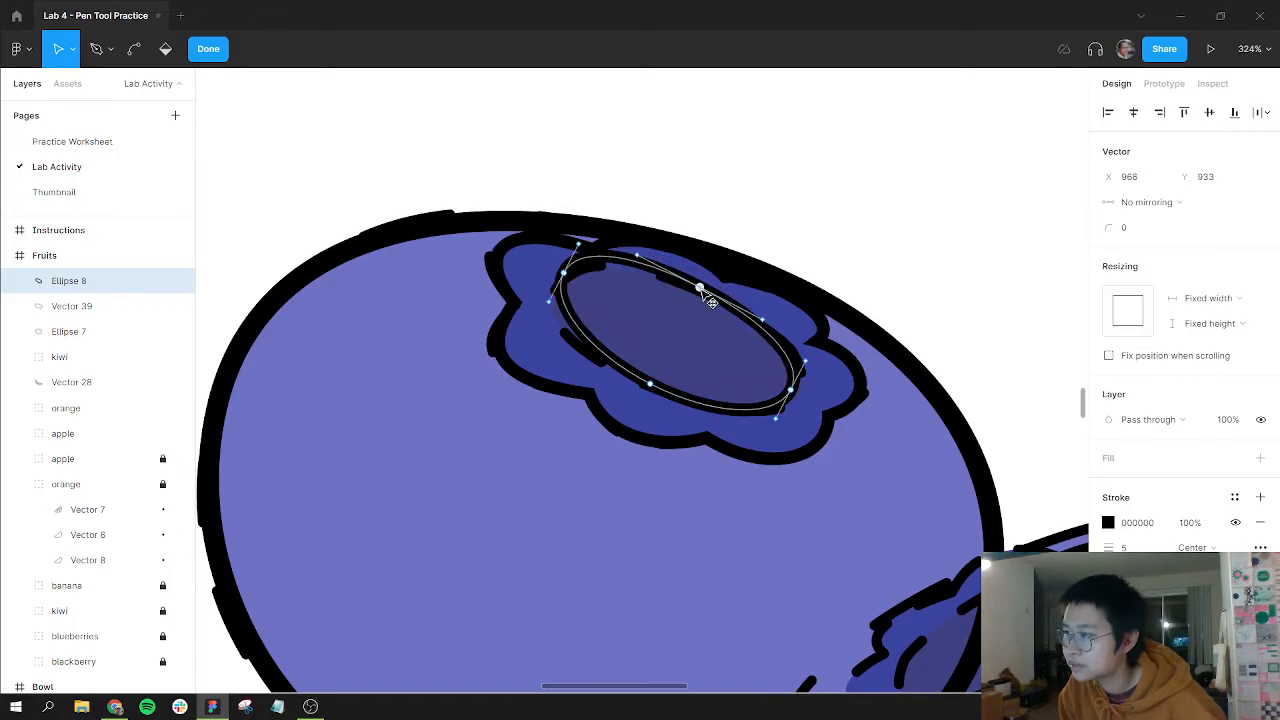
{"action": "left_click_drag", "start_coordinate": [566, 280], "coordinate": [560, 295]}
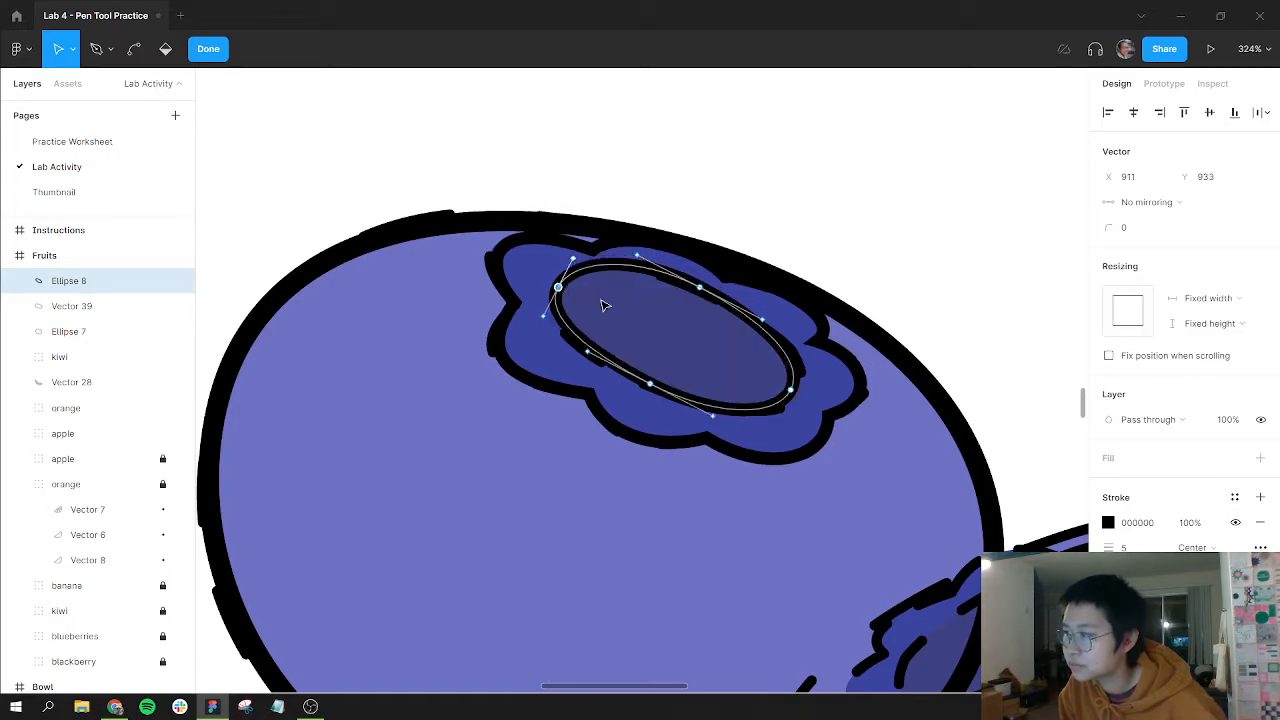
{"action": "left_click", "coordinate": [795, 392]}
{"action": "key", "text": "Escape"}
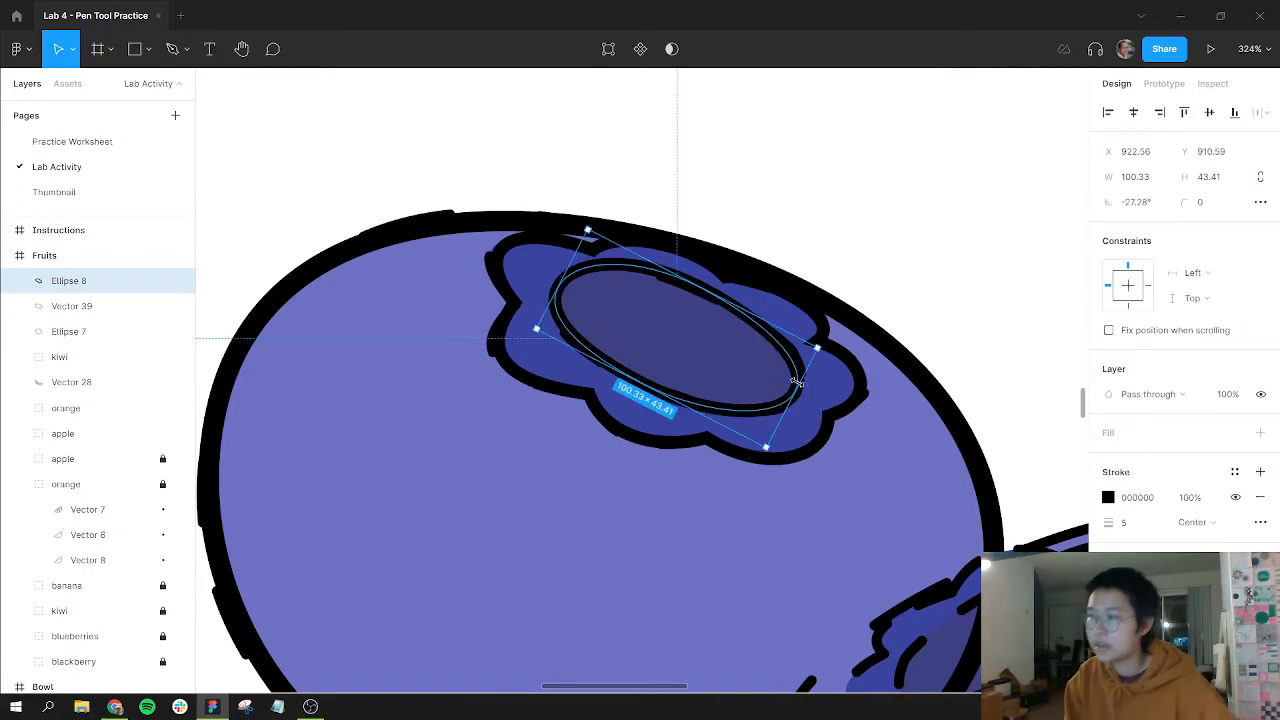
Move the blueberry's body, crown and inner ellipse together off the reference and add a fill to all three.
{"action": "left_click", "coordinate": [742, 201]}
{"action": "left_click_drag", "start_coordinate": [744, 168], "coordinate": [690, 357]}
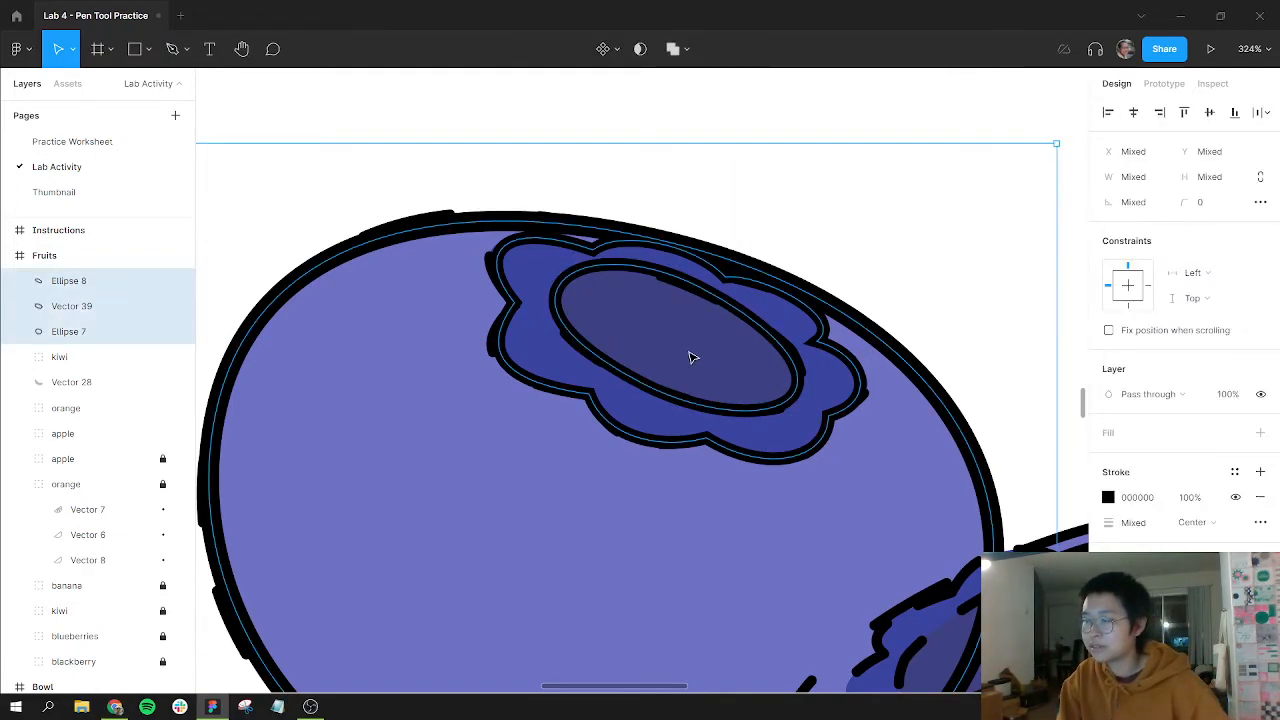
{"action": "scroll", "coordinate": [692, 357], "scroll_direction": "up", "scroll_amount": 4}
{"action": "scroll", "coordinate": [692, 357], "scroll_direction": "down", "scroll_amount": 5}
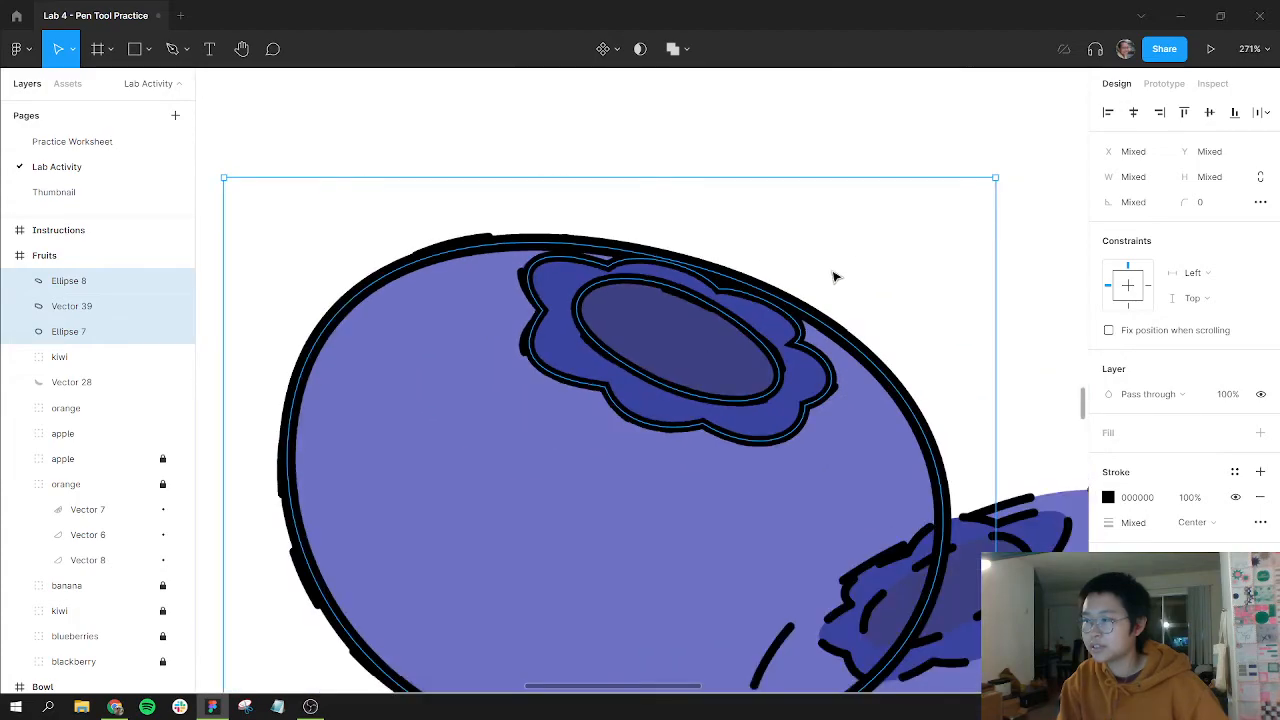
{"action": "mouse_move", "coordinate": [903, 587]}
{"action": "left_mouse_down"}
{"action": "mouse_move", "coordinate": [800, 397]}
{"action": "mouse_move", "coordinate": [829, 214]}
{"action": "mouse_move", "coordinate": [800, 273]}
{"action": "left_mouse_up"}
{"action": "scroll", "coordinate": [800, 273], "scroll_direction": "down", "scroll_amount": 5}
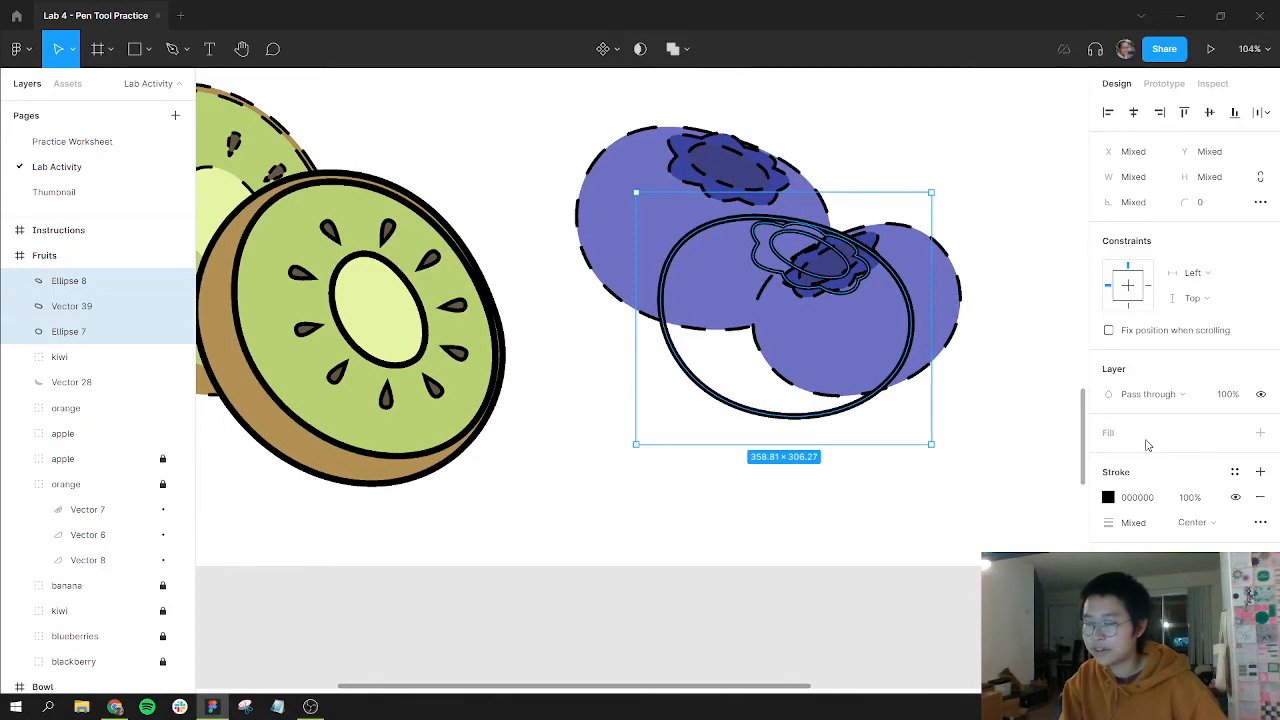
{"action": "left_click", "coordinate": [1260, 432]}
Sample the reference colors to fill the blueberry's body, its crown with 3A449F and the inner ellipse with 3E4183.
{"action": "left_click", "coordinate": [740, 414]}
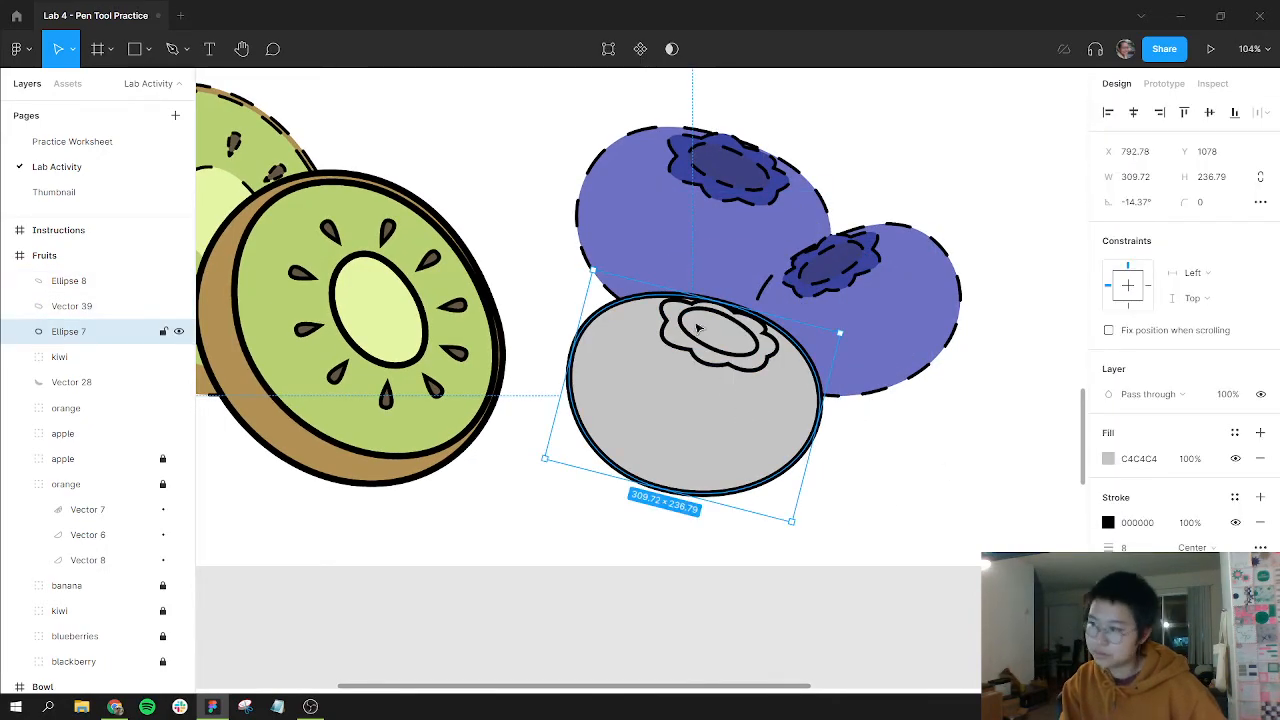
{"action": "key", "text": "i"}
{"action": "left_click", "coordinate": [697, 289]}
{"action": "left_click", "coordinate": [721, 346]}
{"action": "key", "text": "i"}
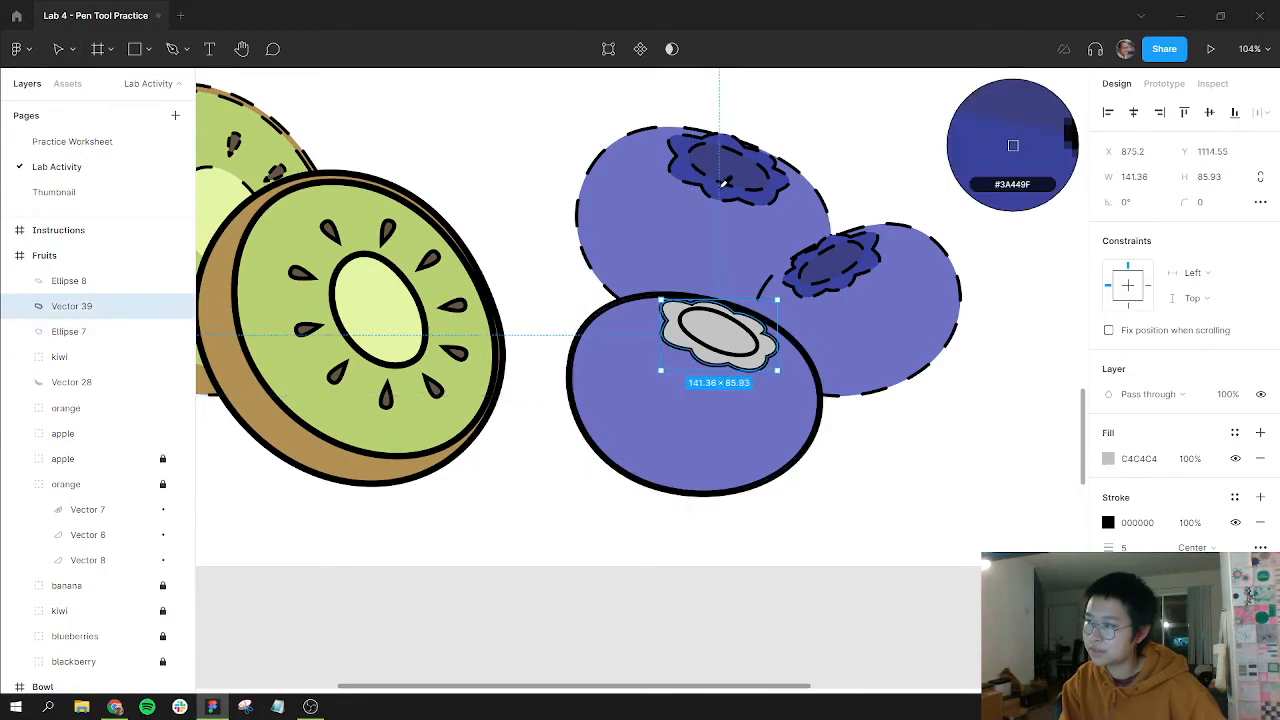
{"action": "left_click", "coordinate": [722, 184]}
{"action": "left_click", "coordinate": [69, 280]}
{"action": "key", "text": "i"}
{"action": "left_click", "coordinate": [737, 166]}
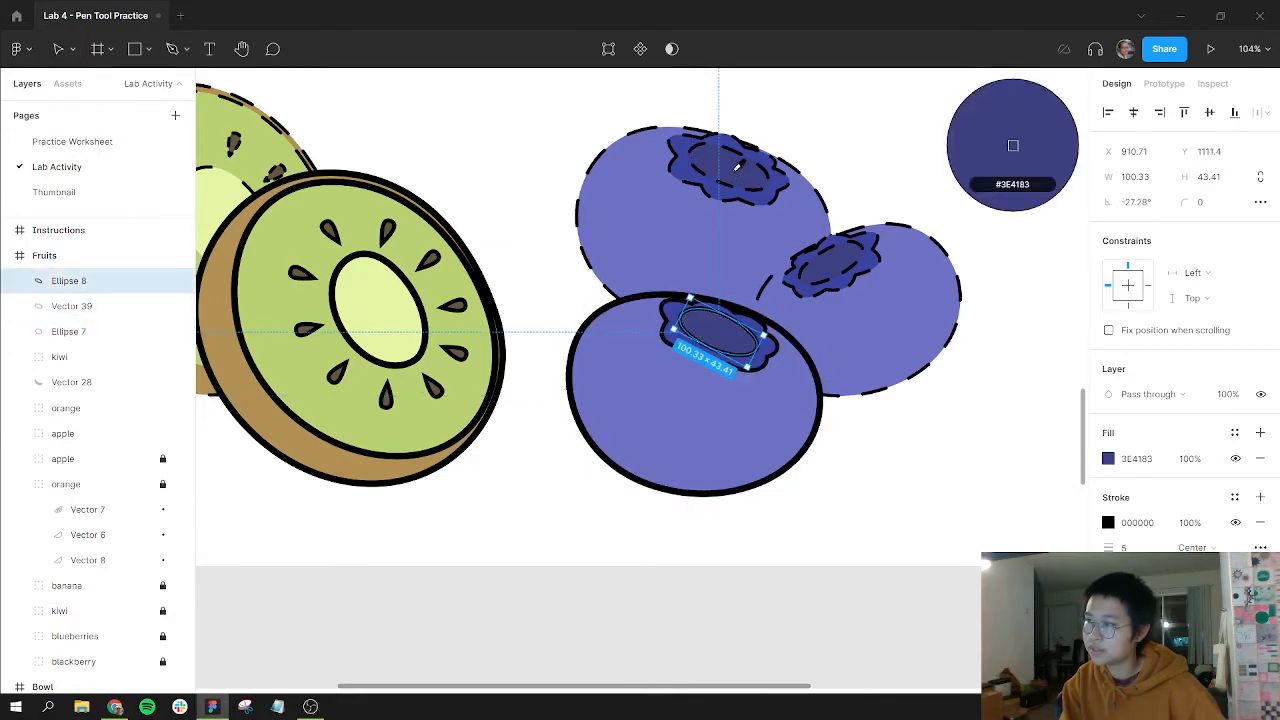
Move the colored blueberry back over the larger reference and place a copy of it over the smaller reference blueberry.
{"action": "left_click_drag", "start_coordinate": [870, 475], "coordinate": [703, 298]}
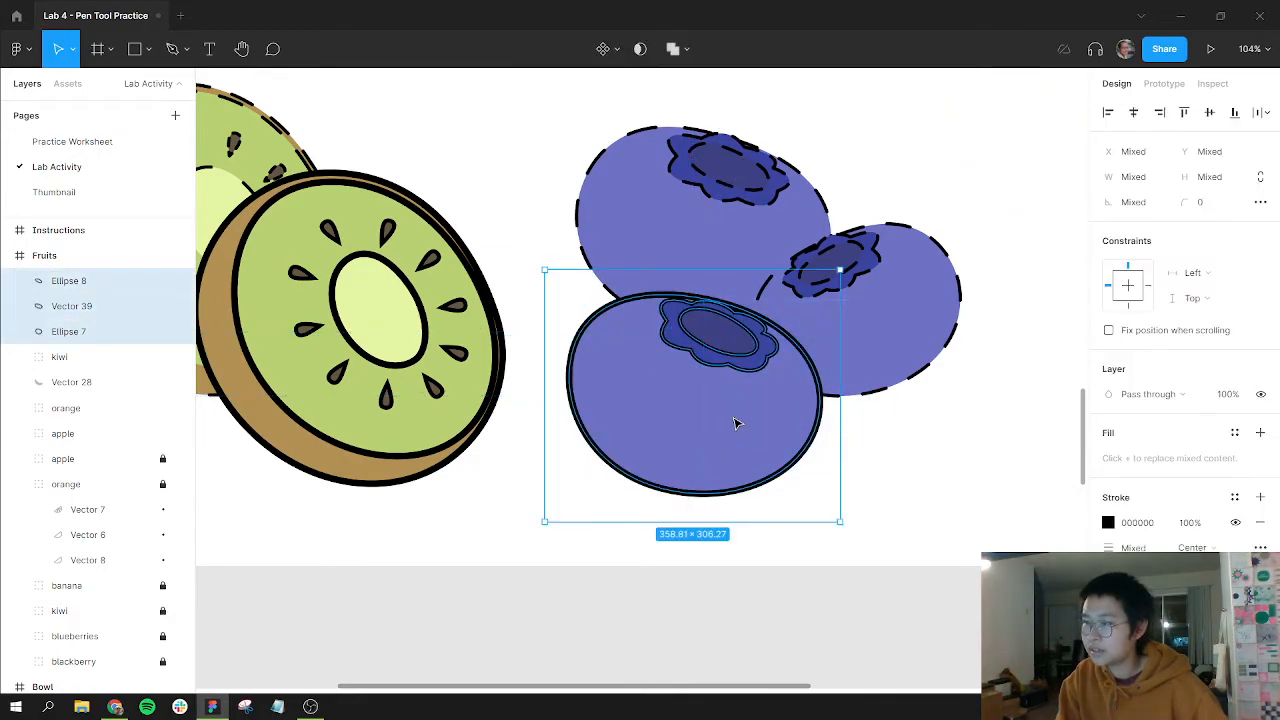
{"action": "left_click_drag", "start_coordinate": [735, 423], "coordinate": [745, 257]}
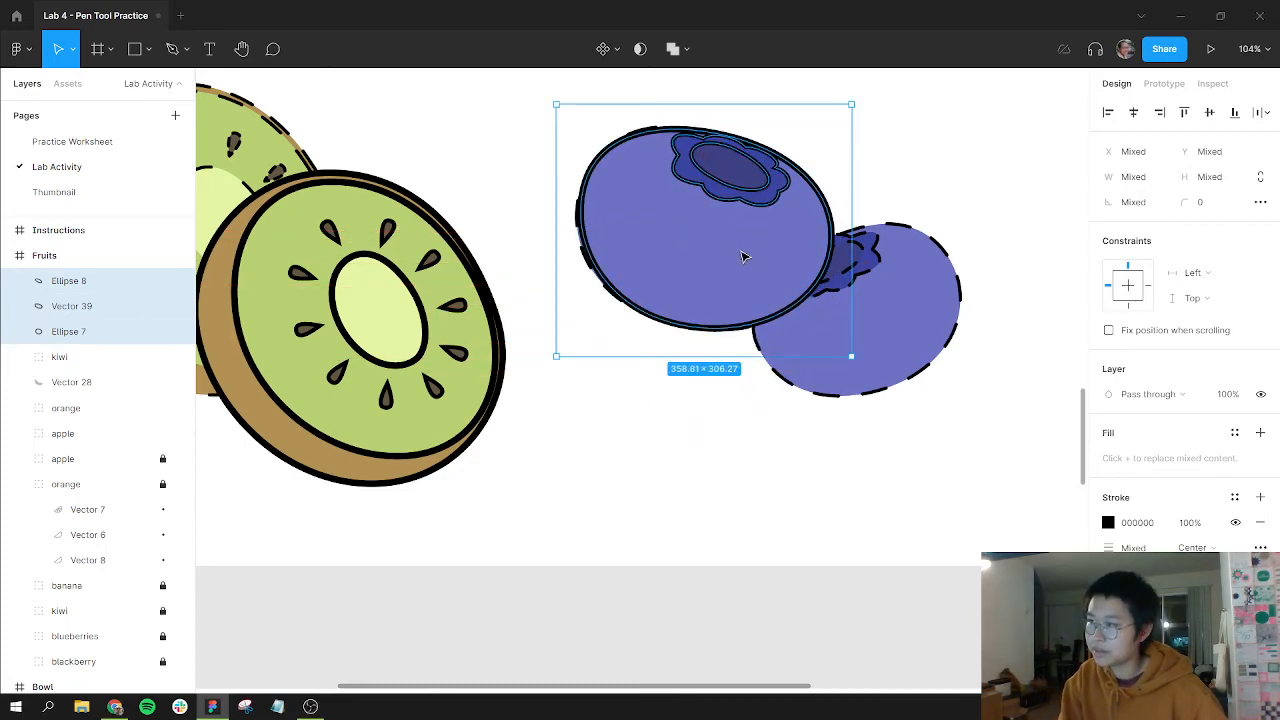
{"action": "key", "text": "ctrl+v"}
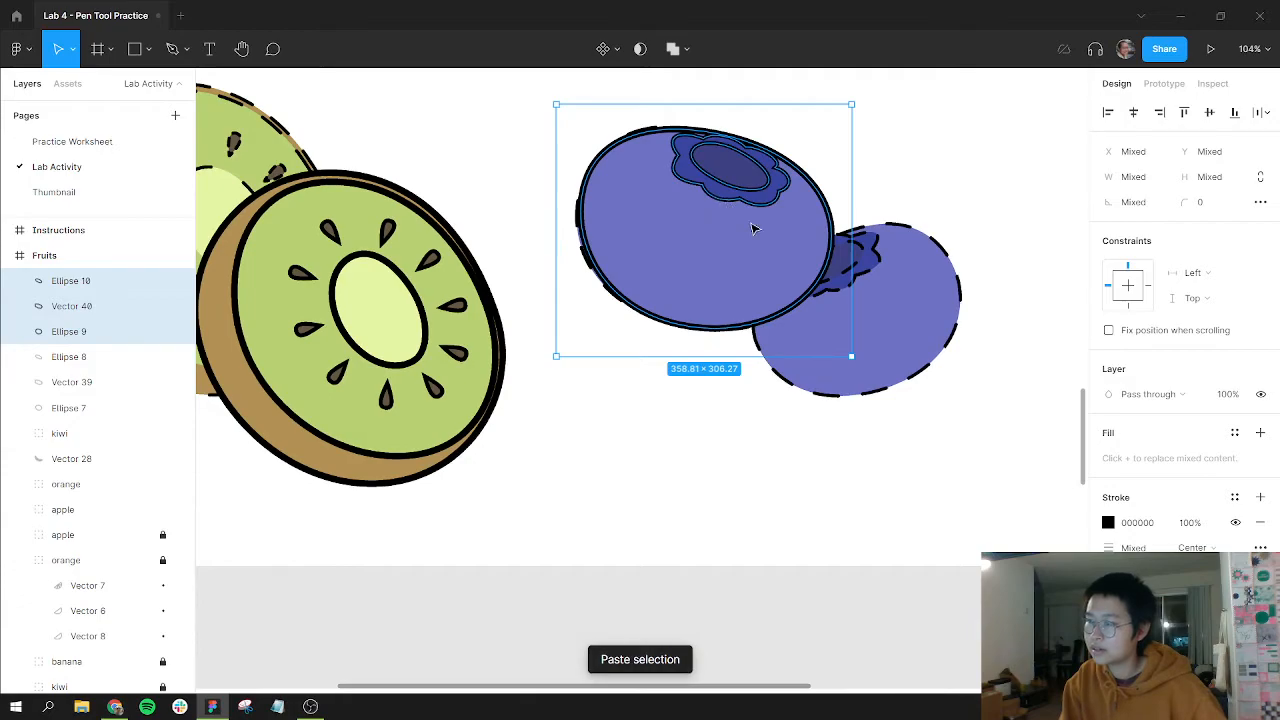
{"action": "left_click_drag", "start_coordinate": [751, 226], "coordinate": [855, 337]}
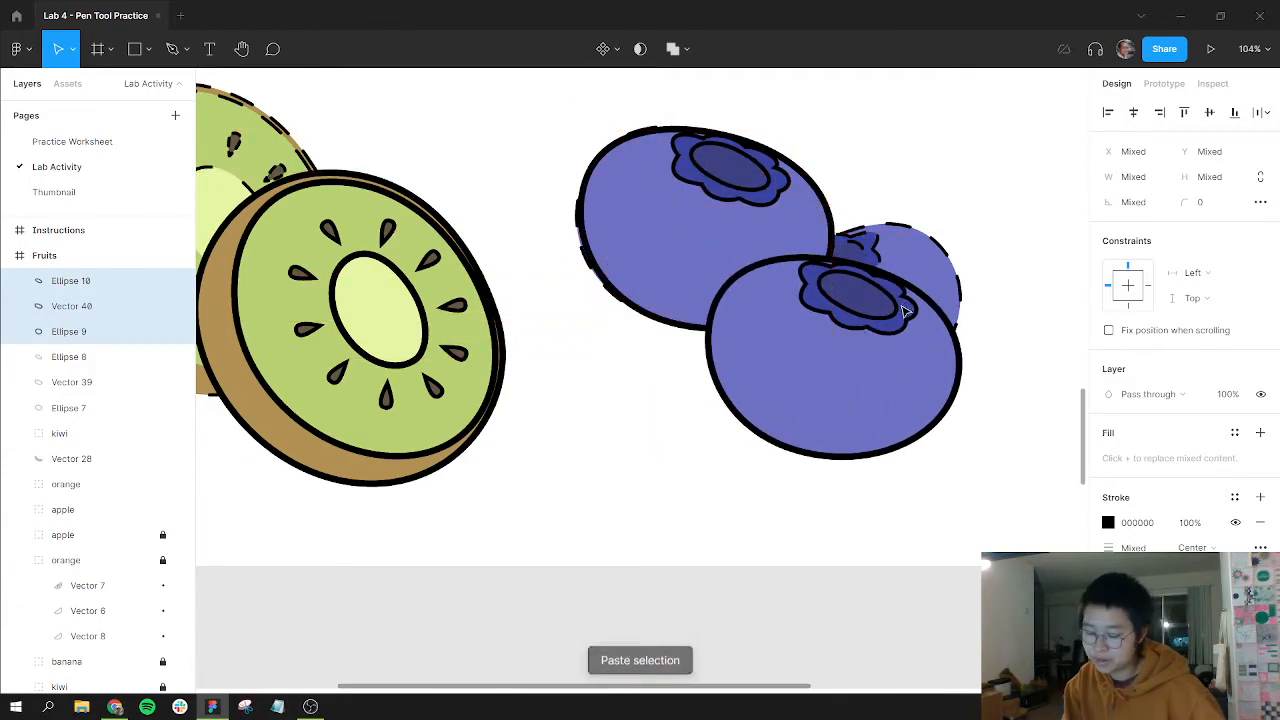
Flip the blueberry copy horizontally, then scale, move and slightly rotate it to match the smaller reference blueberry.
{"action": "key", "text": "shift+h"}
{"action": "left_click_drag", "start_coordinate": [915, 368], "coordinate": [936, 328]}
{"action": "left_click_drag", "start_coordinate": [998, 193], "coordinate": [934, 250]}
{"action": "left_click_drag", "start_coordinate": [914, 329], "coordinate": [934, 295]}
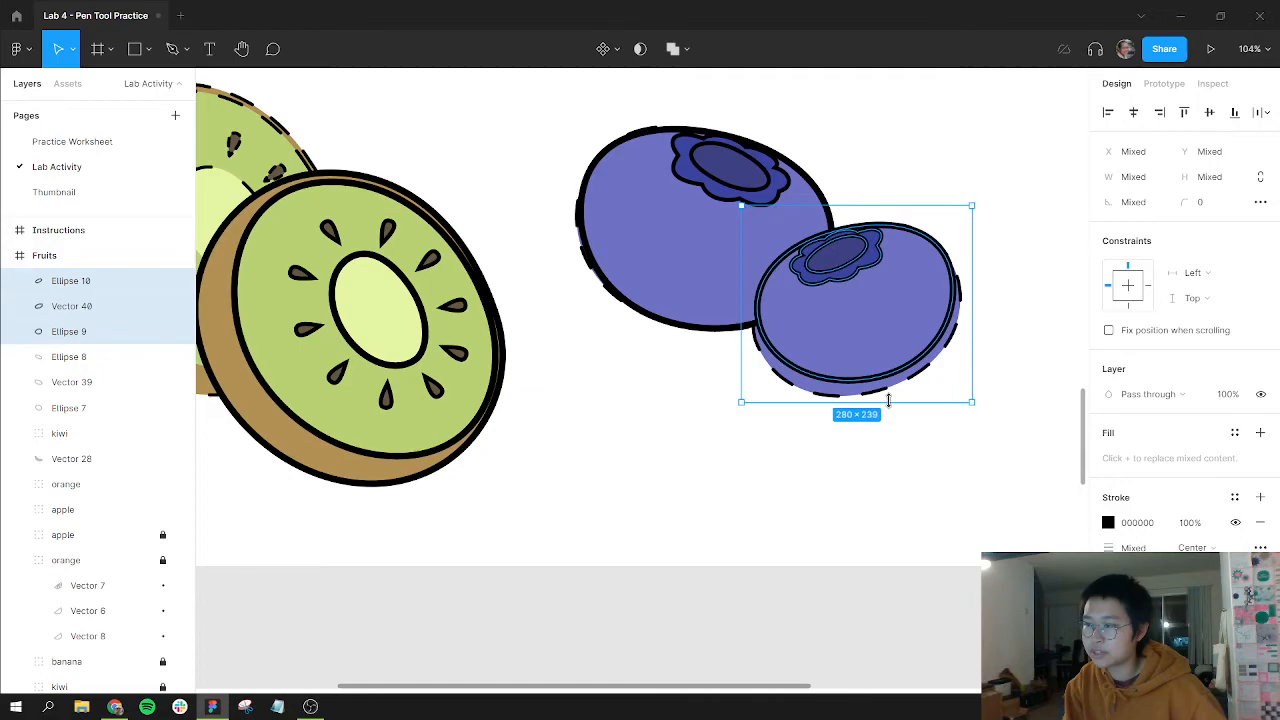
{"action": "left_click_drag", "start_coordinate": [888, 400], "coordinate": [894, 422]}
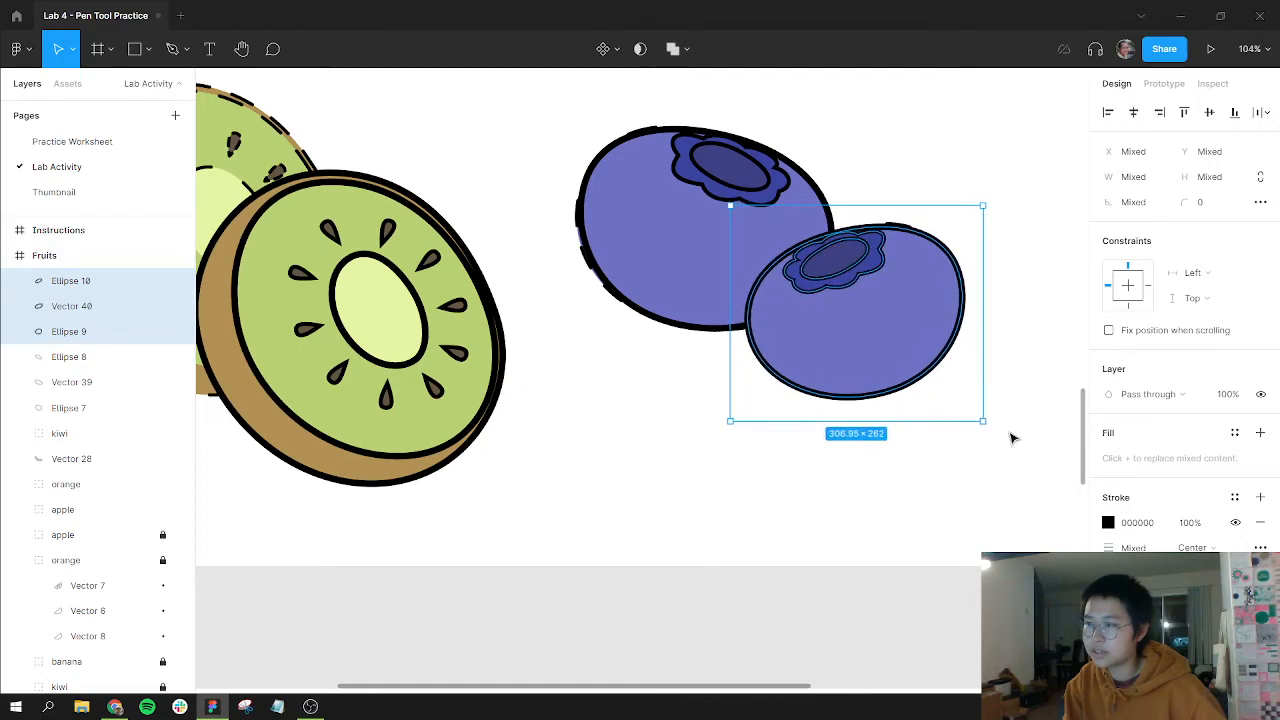
{"action": "left_click_drag", "start_coordinate": [988, 425], "coordinate": [995, 418]}
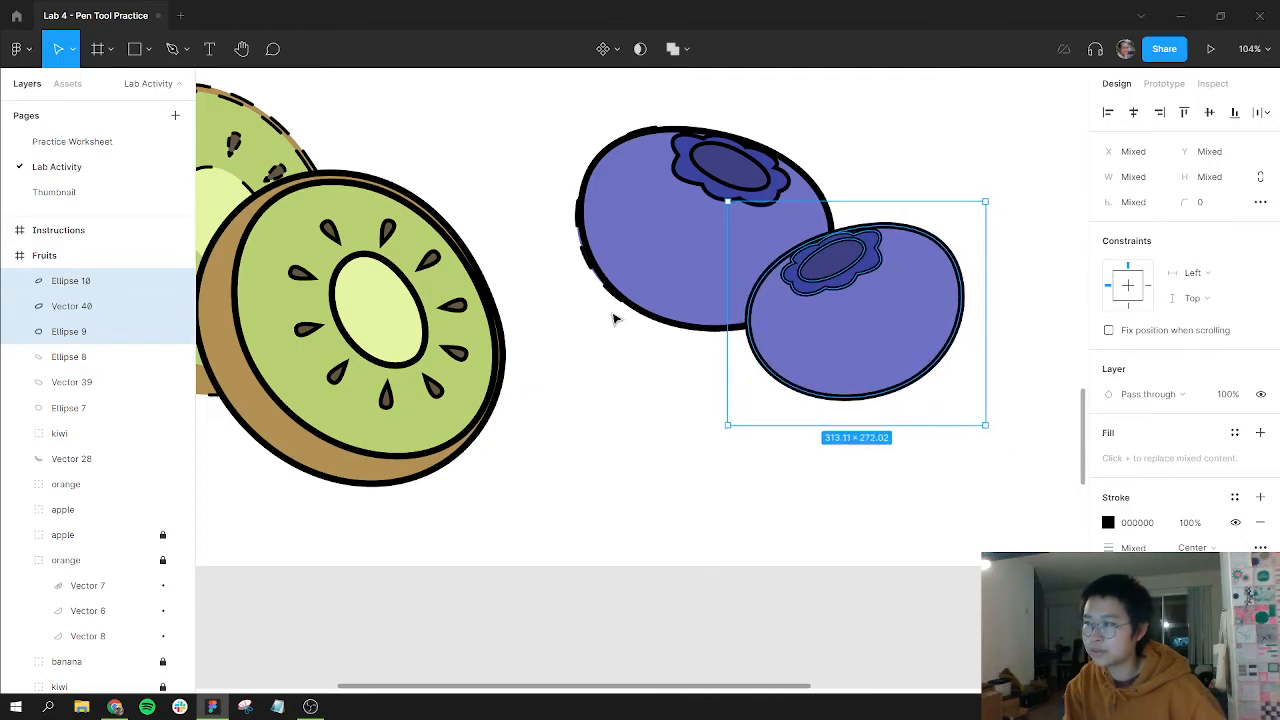
Group all the shapes of both blueberries and name the group "blueberries".
{"action": "left_click", "coordinate": [935, 537]}
{"action": "scroll", "coordinate": [937, 537], "scroll_direction": "up", "scroll_amount": 2}
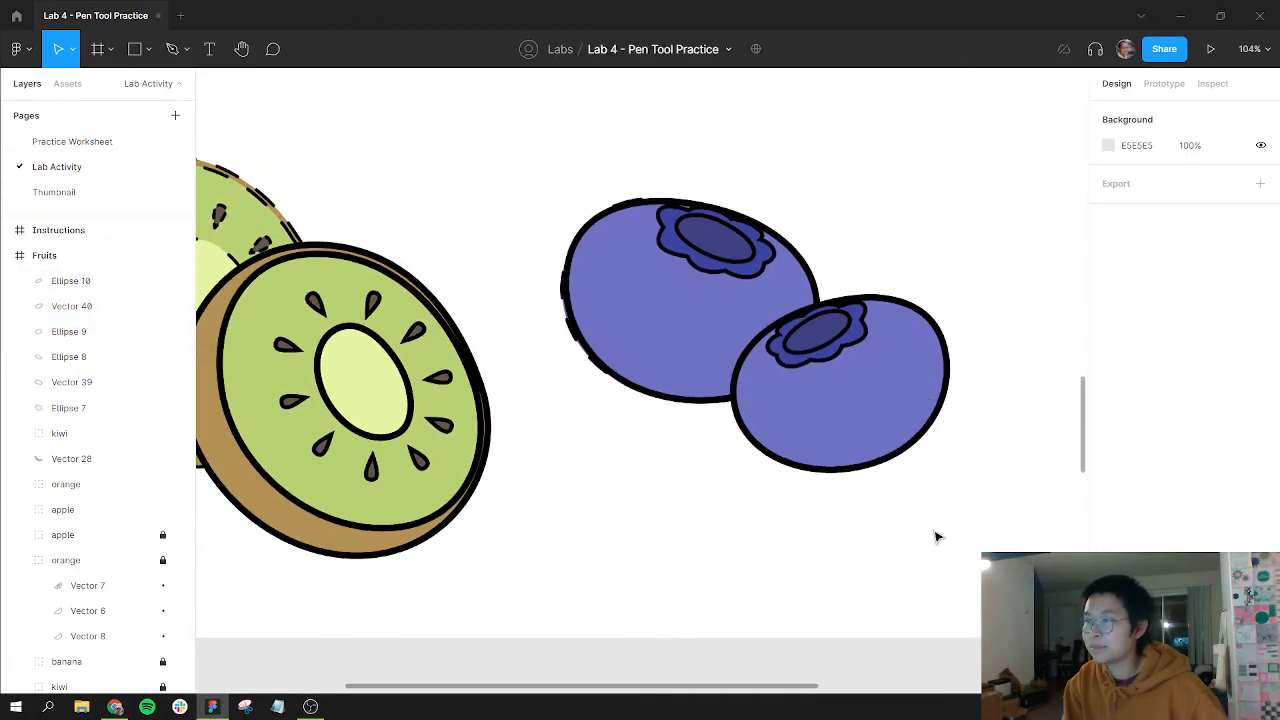
{"action": "left_click_drag", "start_coordinate": [645, 171], "coordinate": [972, 528]}
{"action": "key", "text": "ctrl+g"}
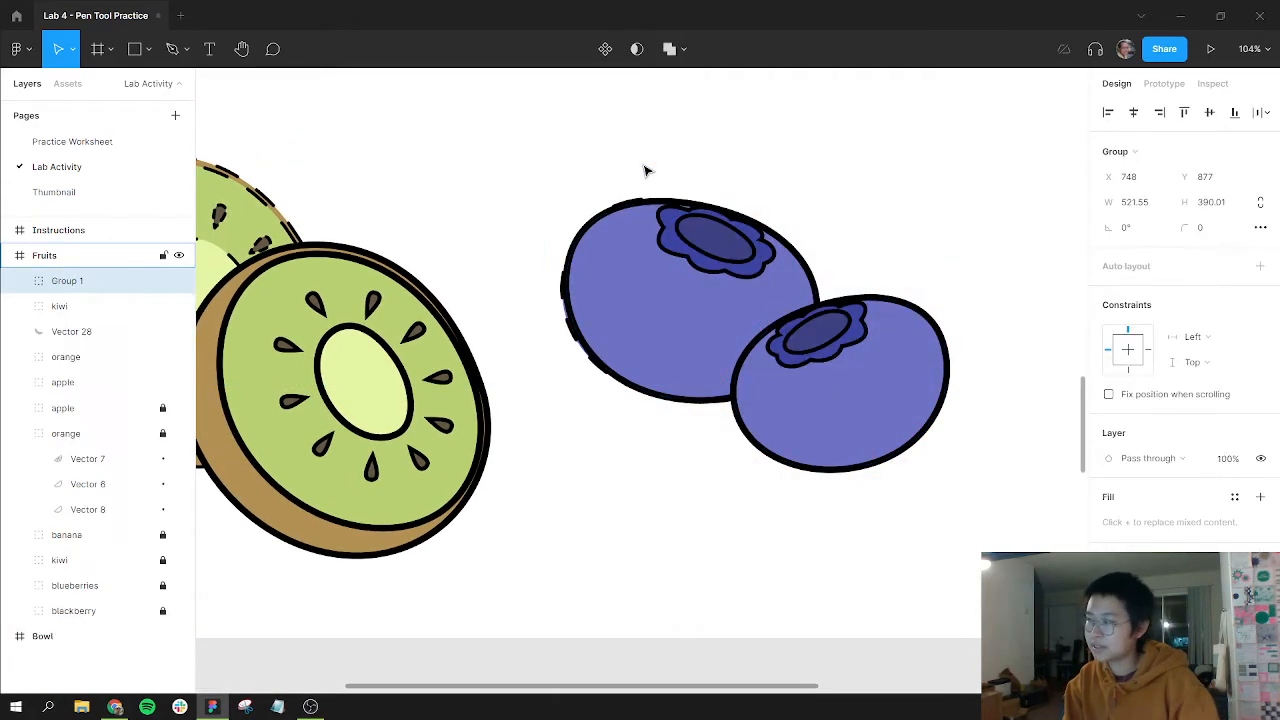
{"action": "key", "text": "ctrl+r"}
{"action": "type", "text": "blueberries"}
{"action": "key", "text": "Return"}
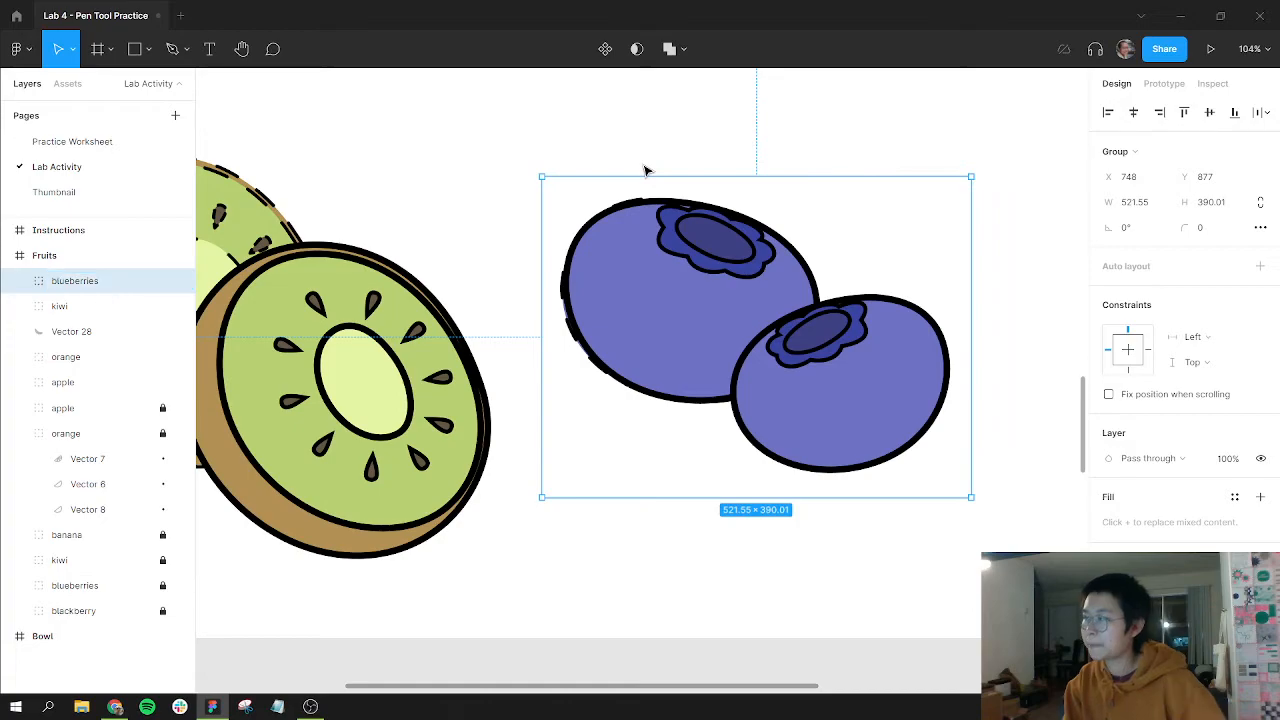
Draw a 97 × 97 circle over the blackberry reference's upper-left lobe.
{"action": "left_click", "coordinate": [1003, 230]}
{"action": "scroll", "coordinate": [560, 249], "scroll_direction": "right", "scroll_amount": 6}
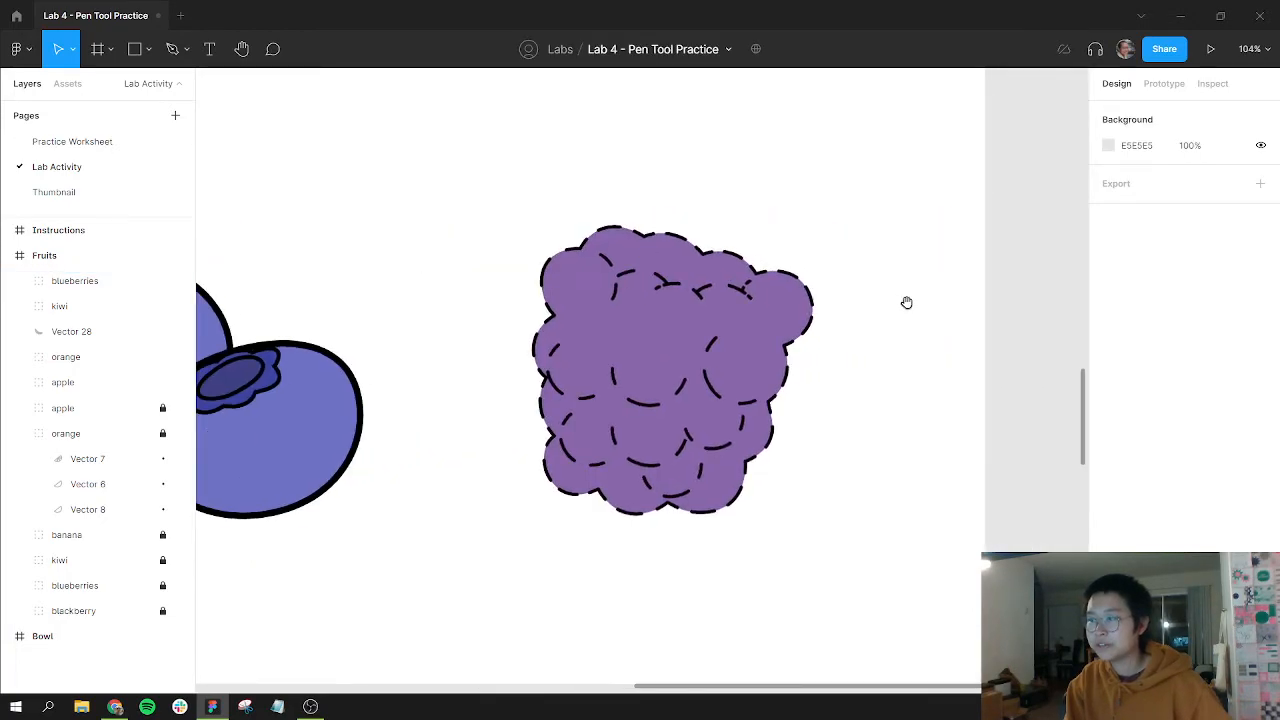
{"action": "scroll", "coordinate": [698, 385], "scroll_direction": "up", "scroll_amount": 3}
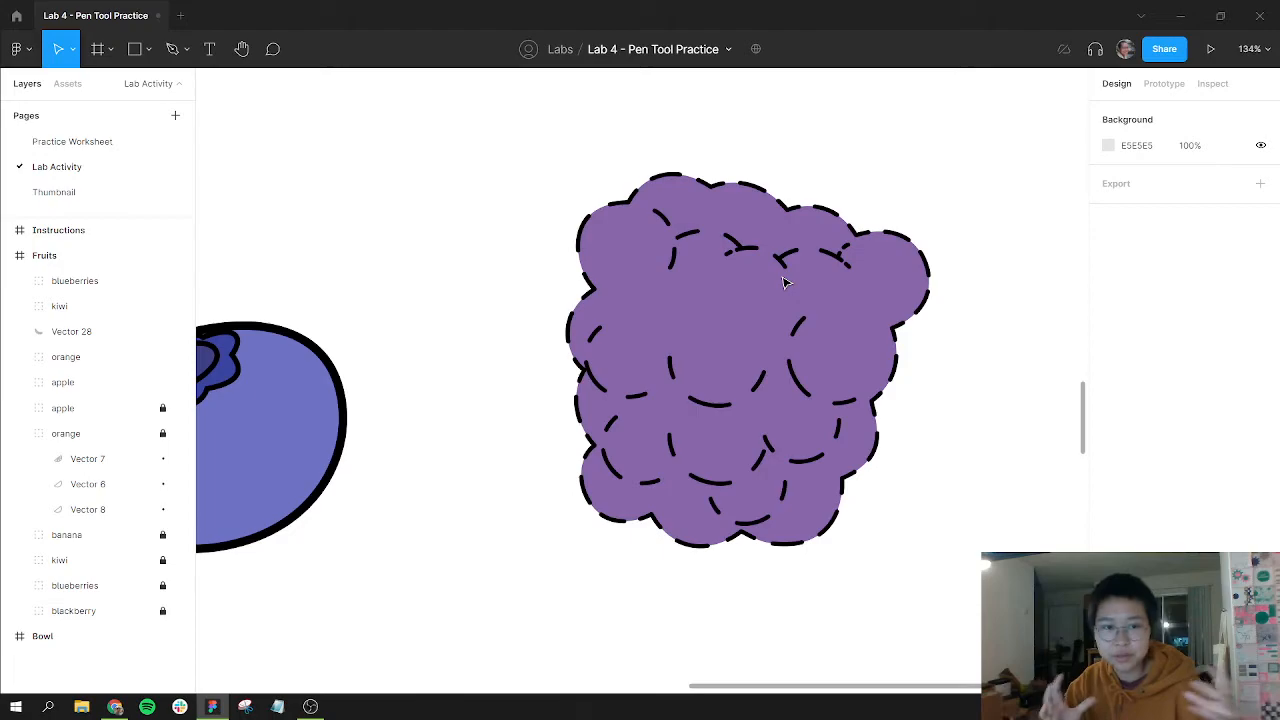
{"action": "key", "text": "o"}
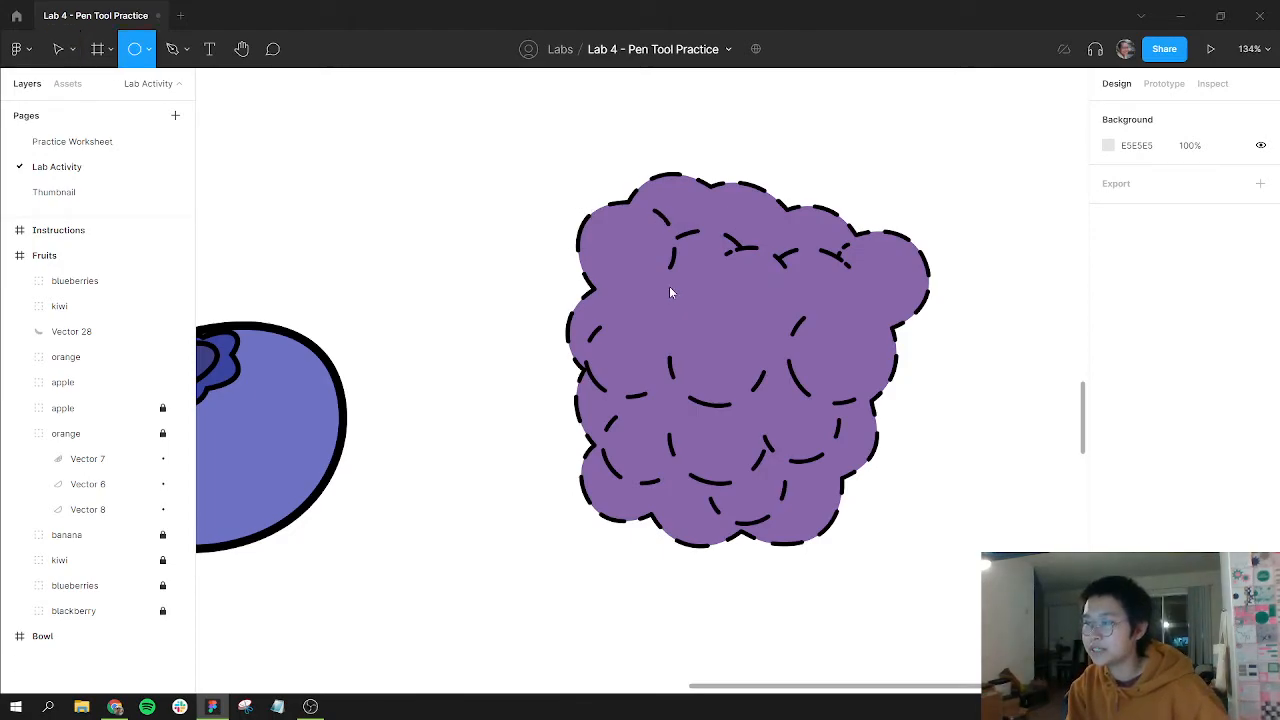
{"action": "left_click_drag", "start_coordinate": [578, 206], "coordinate": [643, 259]}
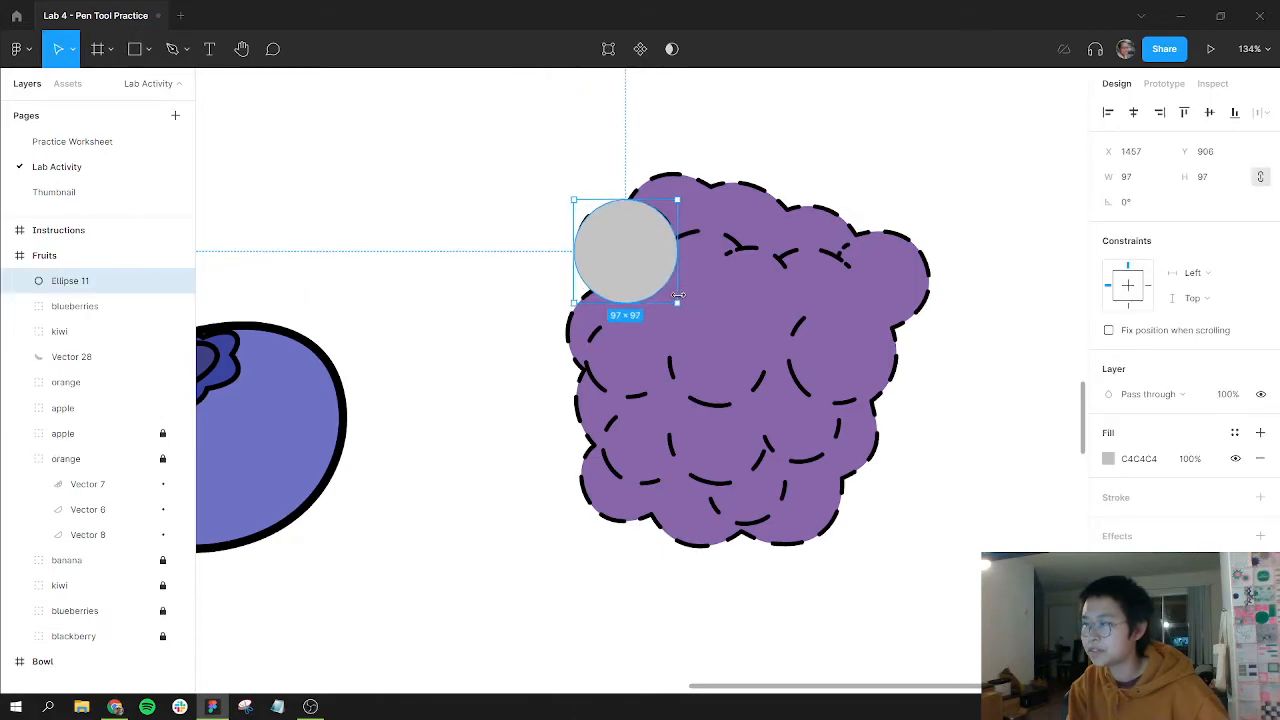
Duplicate the circle around the blackberry's perimeter until twelve circles cover its outer lobes.
{"action": "left_click_drag", "start_coordinate": [646, 236], "coordinate": [860, 425]}
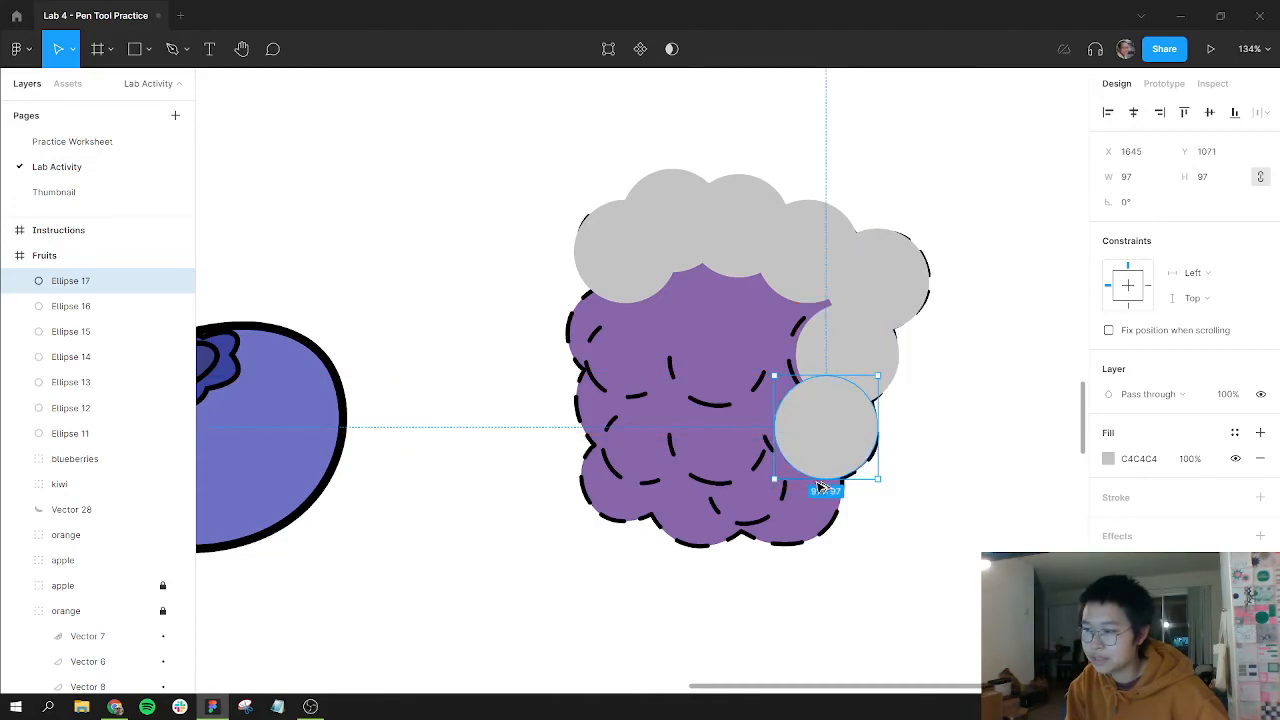
{"action": "left_click_drag", "start_coordinate": [820, 488], "coordinate": [645, 490]}
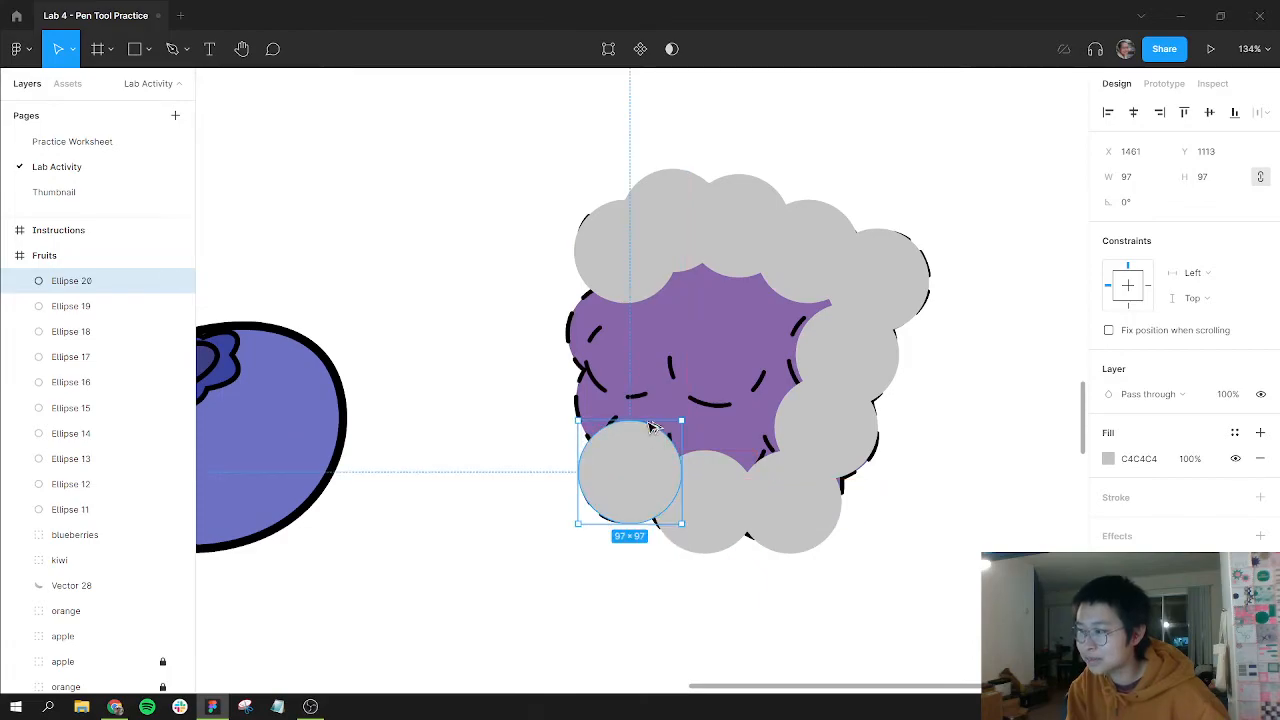
{"action": "left_click_drag", "start_coordinate": [650, 427], "coordinate": [625, 345]}
Combine the twelve perimeter circles into a single shape with a Union boolean operation.
{"action": "left_click_drag", "start_coordinate": [520, 137], "coordinate": [918, 585]}
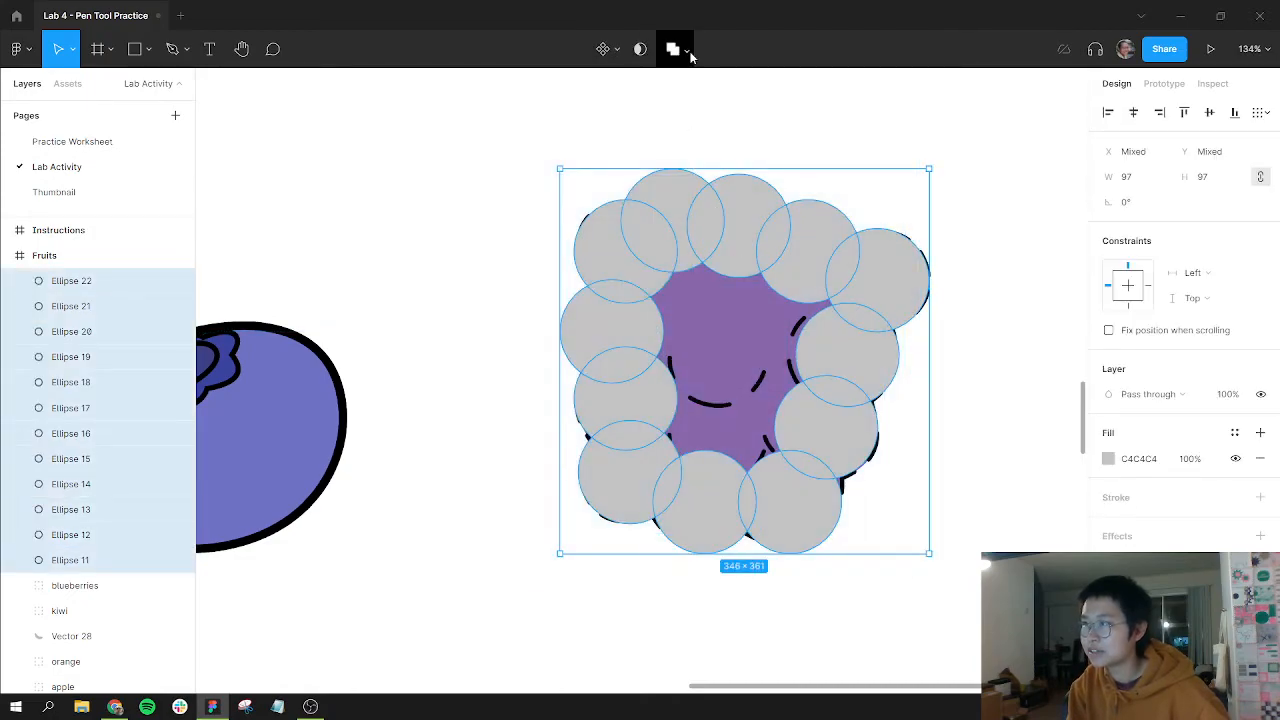
{"action": "left_click", "coordinate": [686, 50]}
{"action": "left_click", "coordinate": [686, 88]}
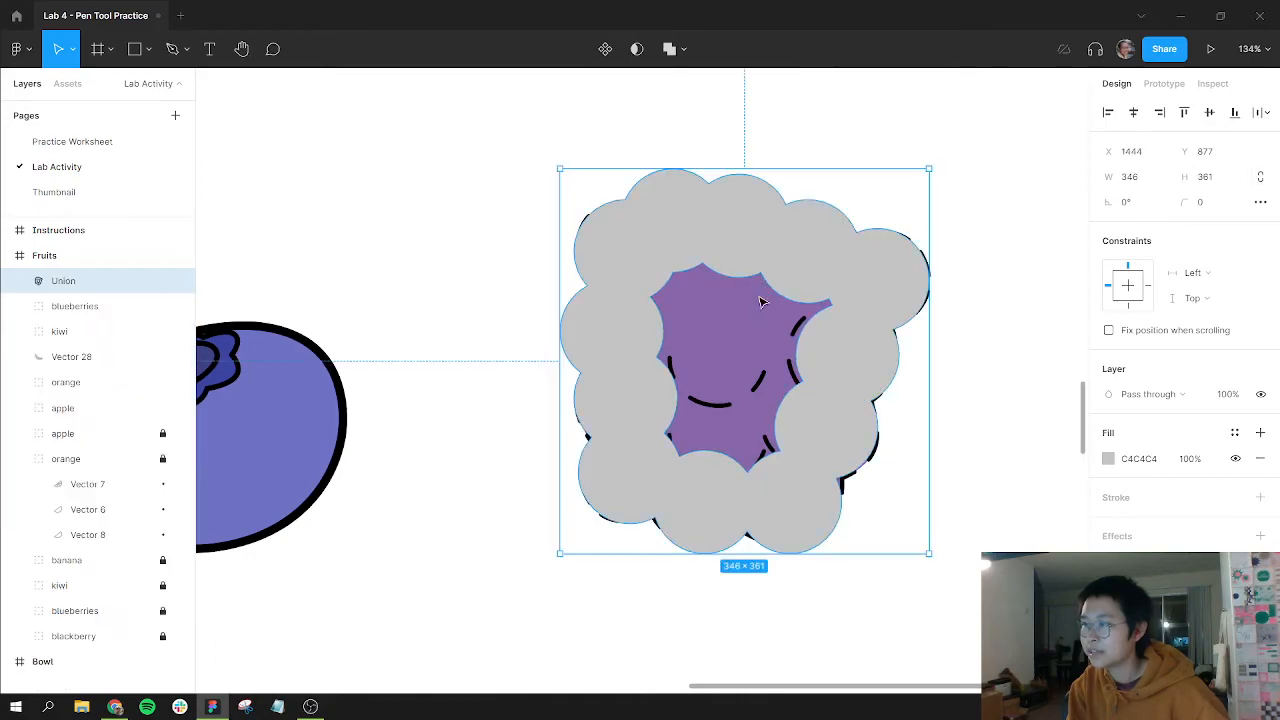
Flatten the blackberry's union of circles into a single editable vector shape.
{"action": "key", "text": "Return"}
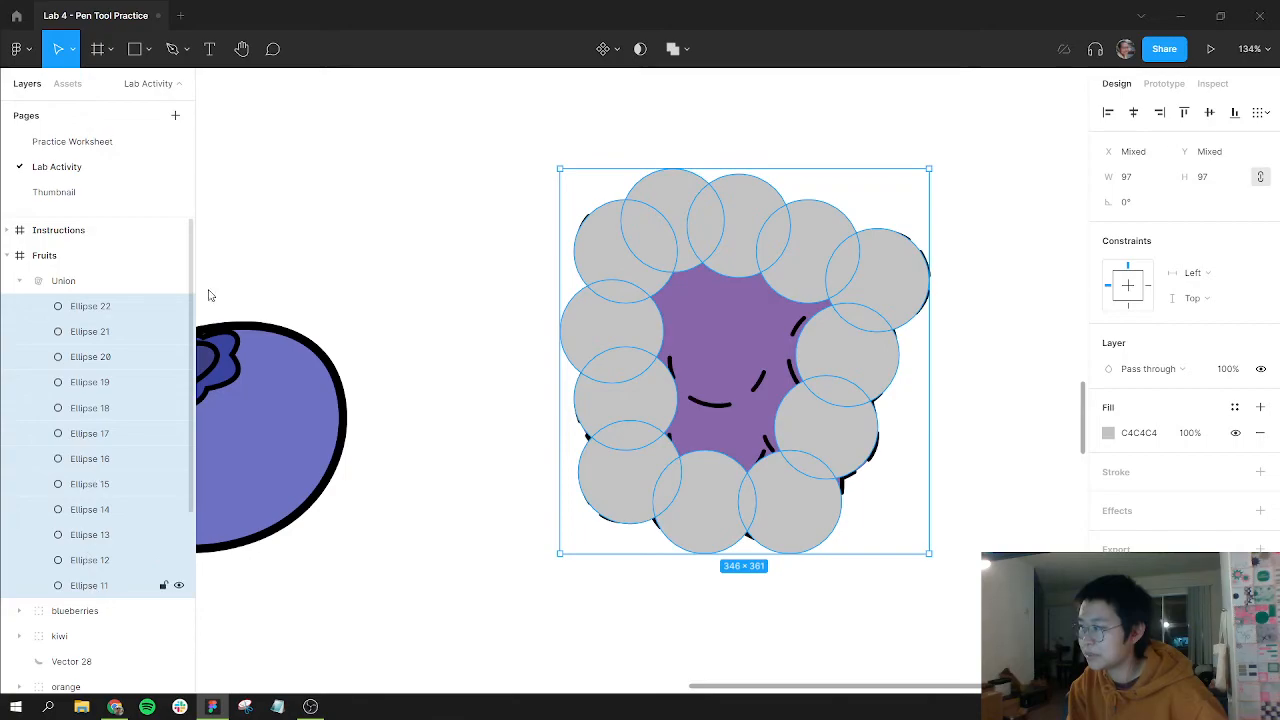
{"action": "left_click", "coordinate": [110, 282]}
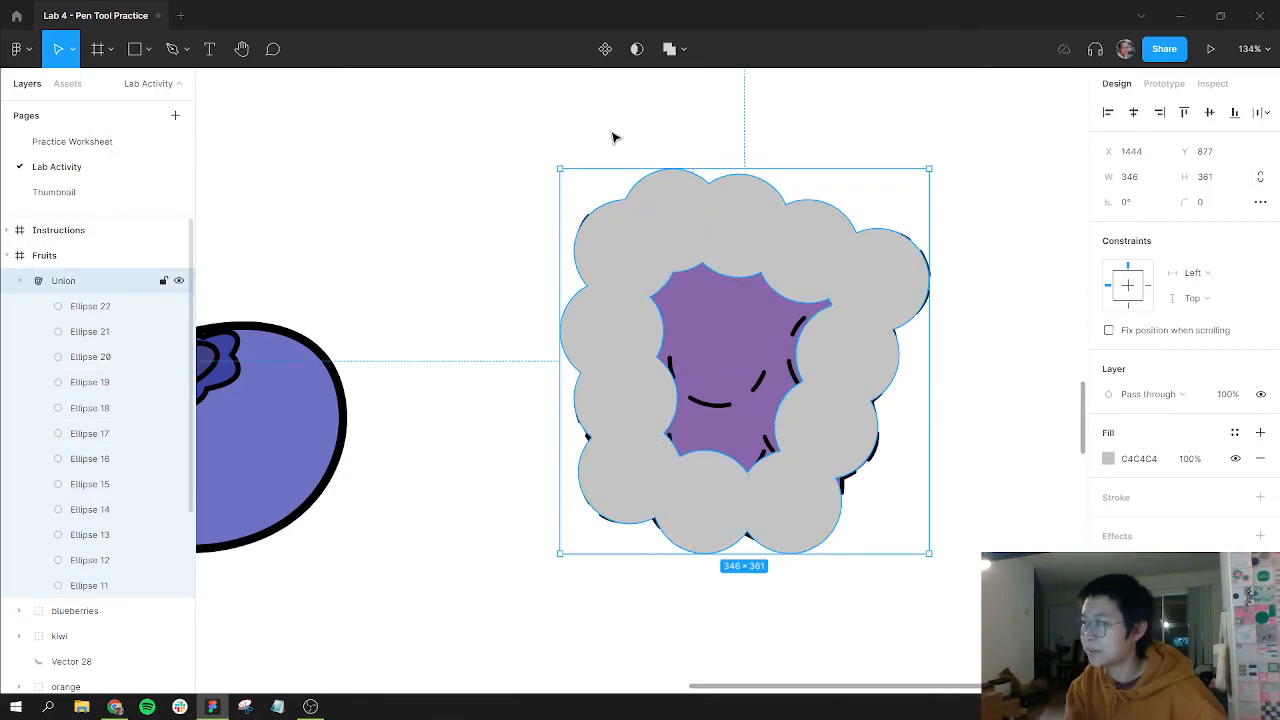
{"action": "left_click", "coordinate": [685, 52]}
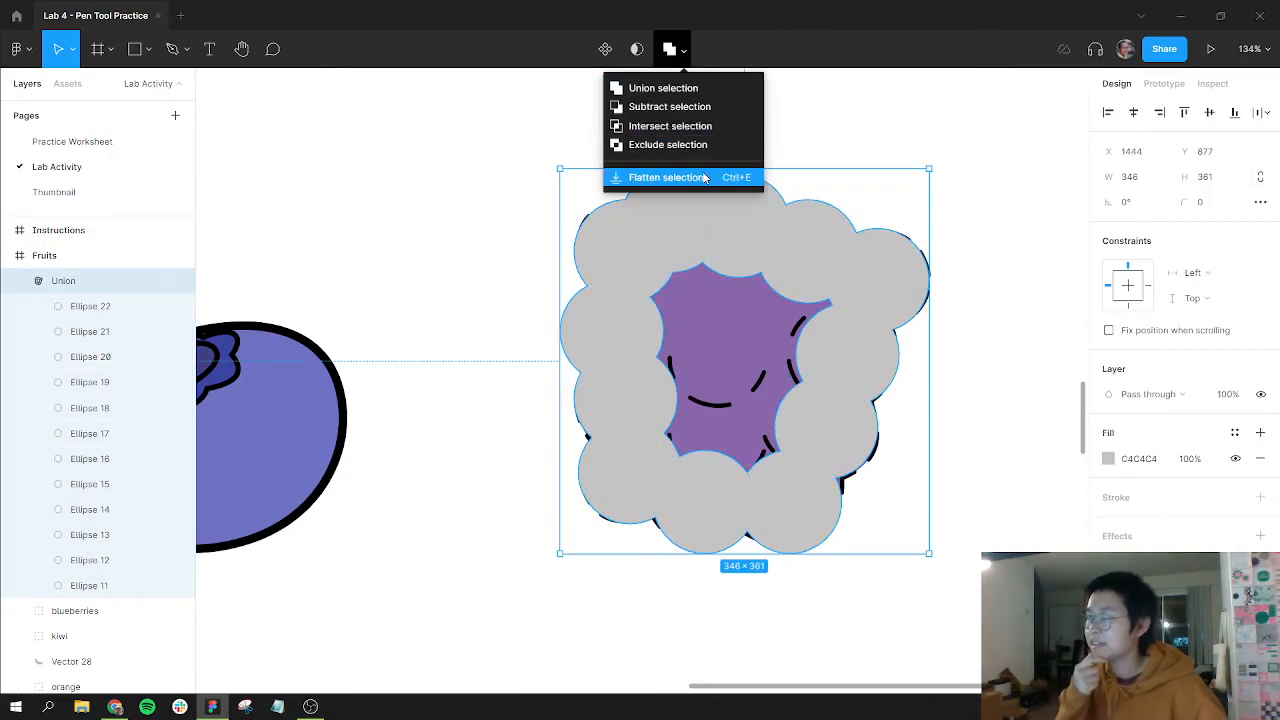
{"action": "left_click", "coordinate": [665, 177]}
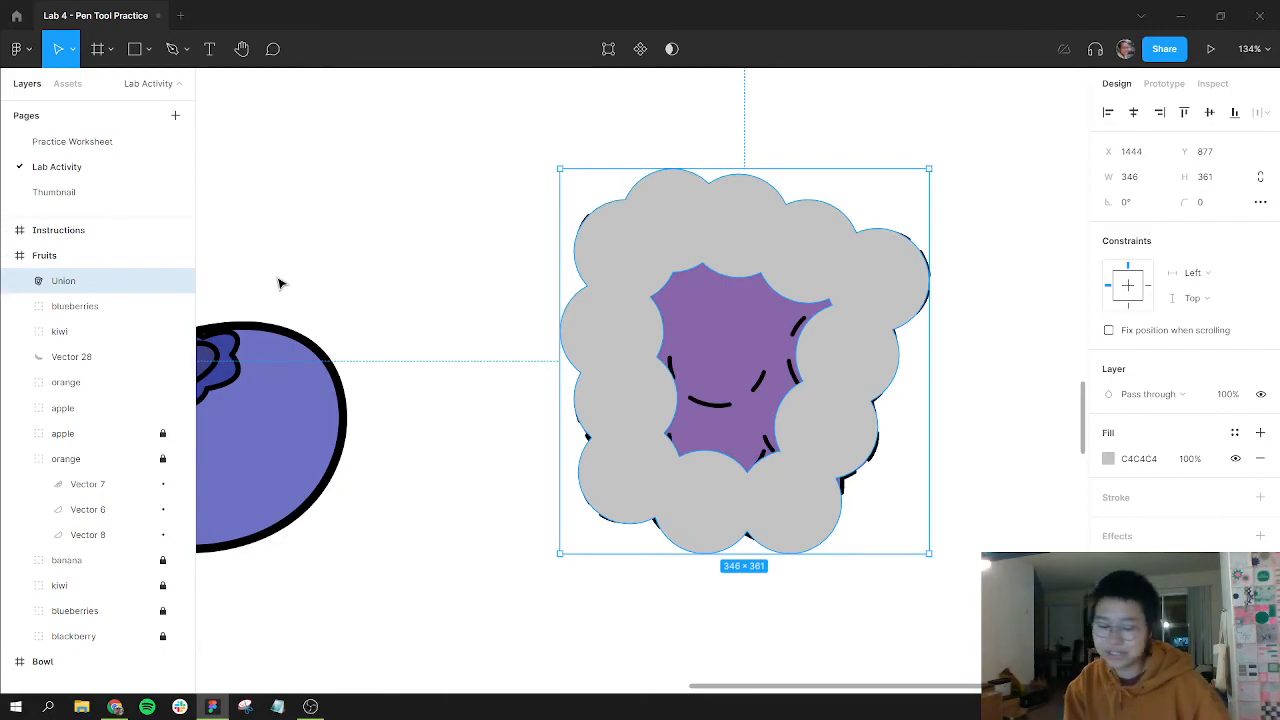
Edit the flattened shape's points and delete the two at the upper-left corner of its inner hole.
{"action": "key", "text": "Return"}
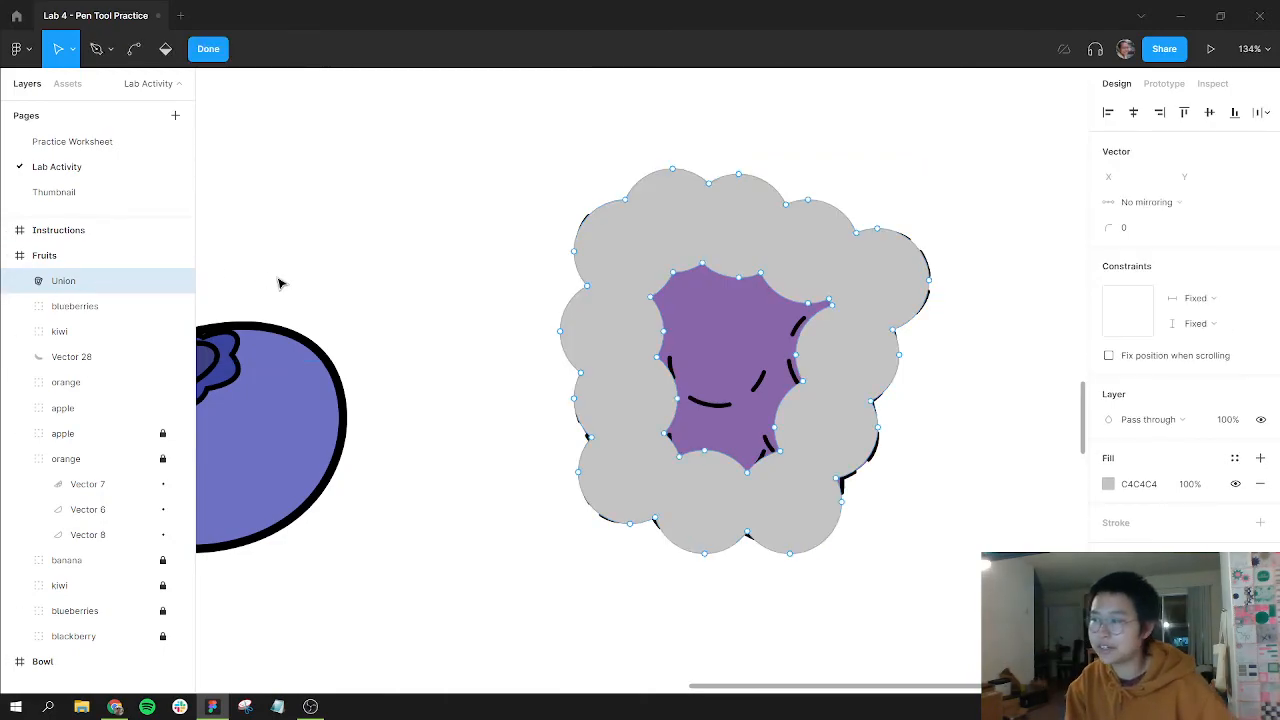
{"action": "left_click", "coordinate": [652, 299]}
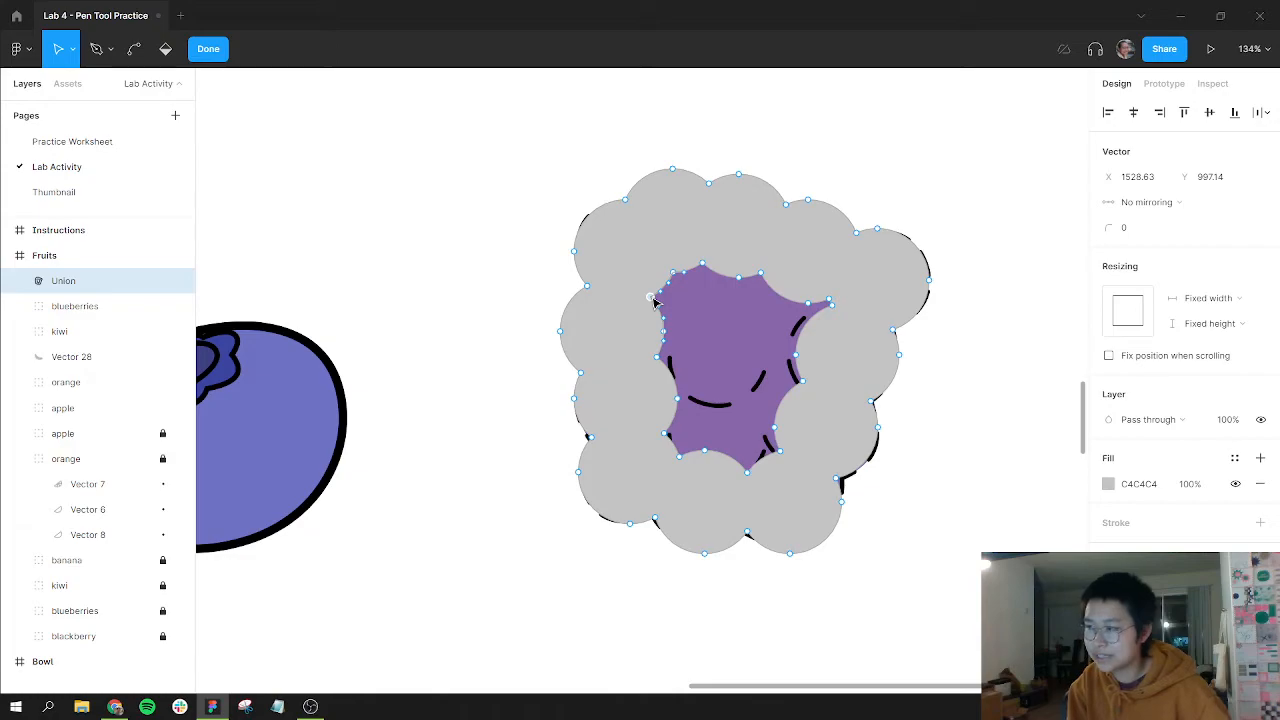
{"action": "left_click", "coordinate": [648, 272]}
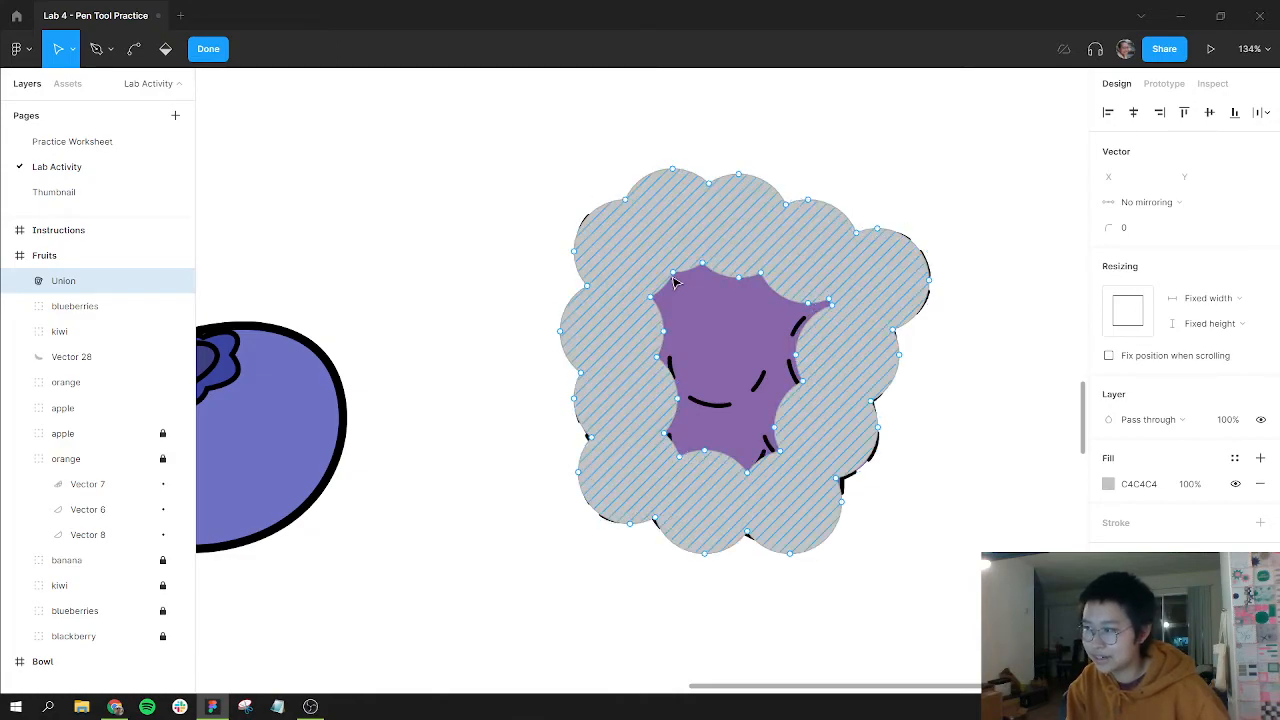
{"action": "left_click", "coordinate": [674, 273]}
{"action": "key", "text": "Delete"}
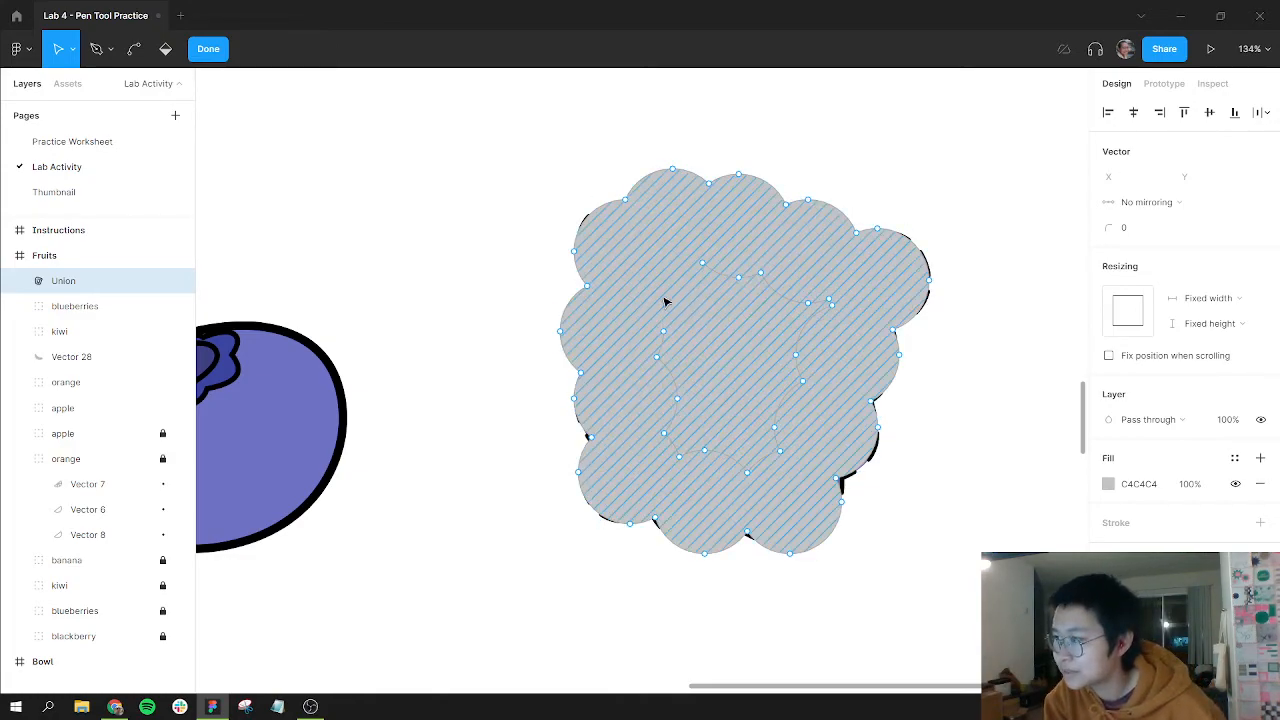
Remove the shape's fill and delete further inner-outline points along the hole's upper edge.
{"action": "left_click", "coordinate": [1260, 483]}
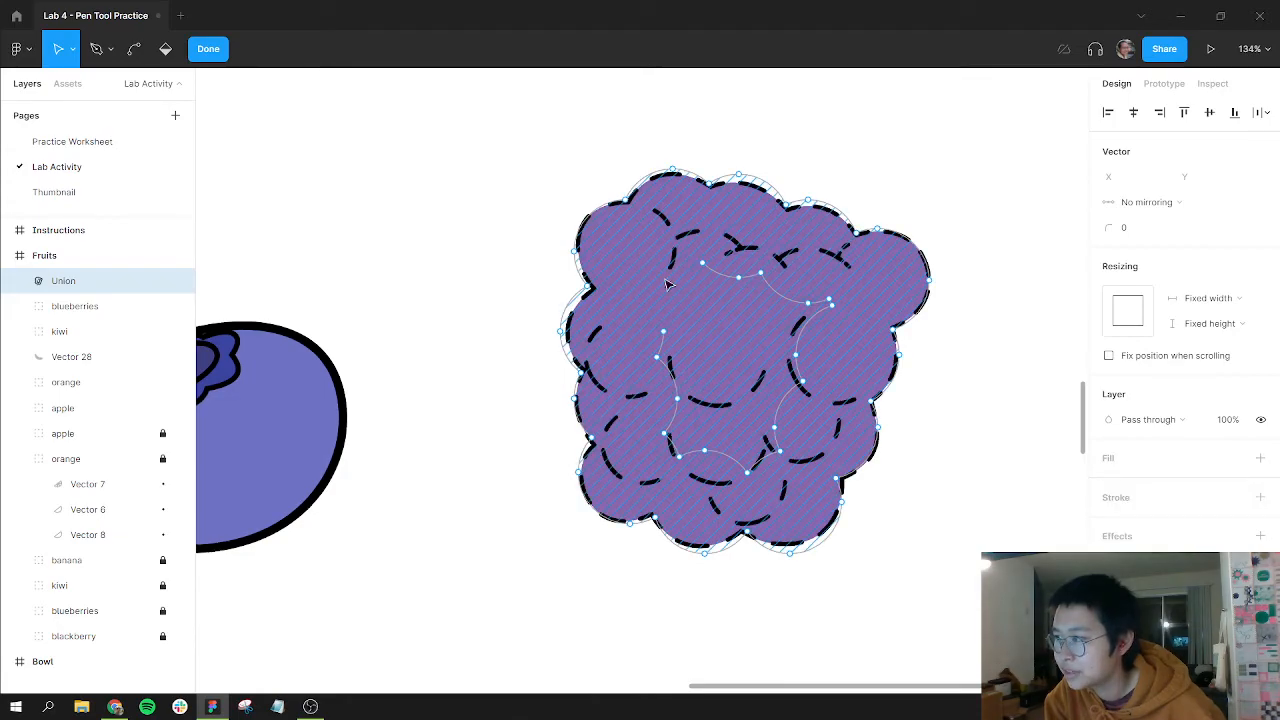
{"action": "left_click", "coordinate": [718, 274]}
{"action": "key", "text": "Delete"}
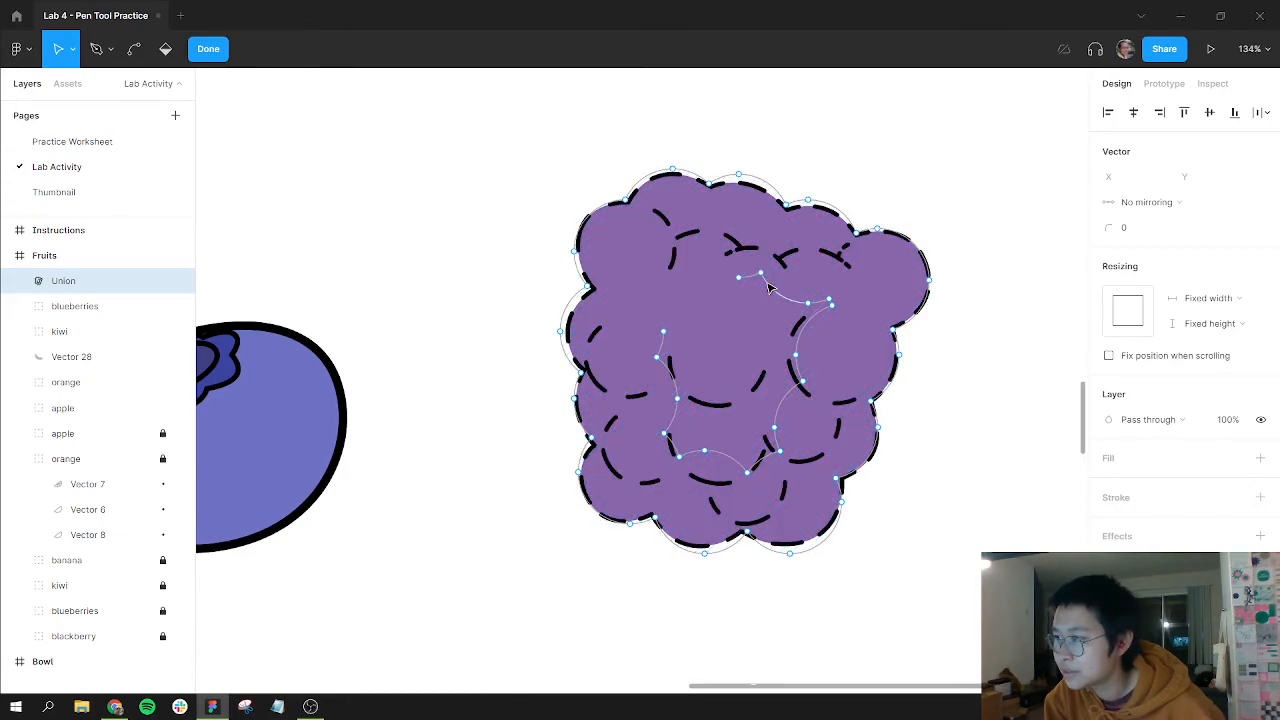
{"action": "left_click", "coordinate": [770, 288]}
{"action": "key", "text": "Delete"}
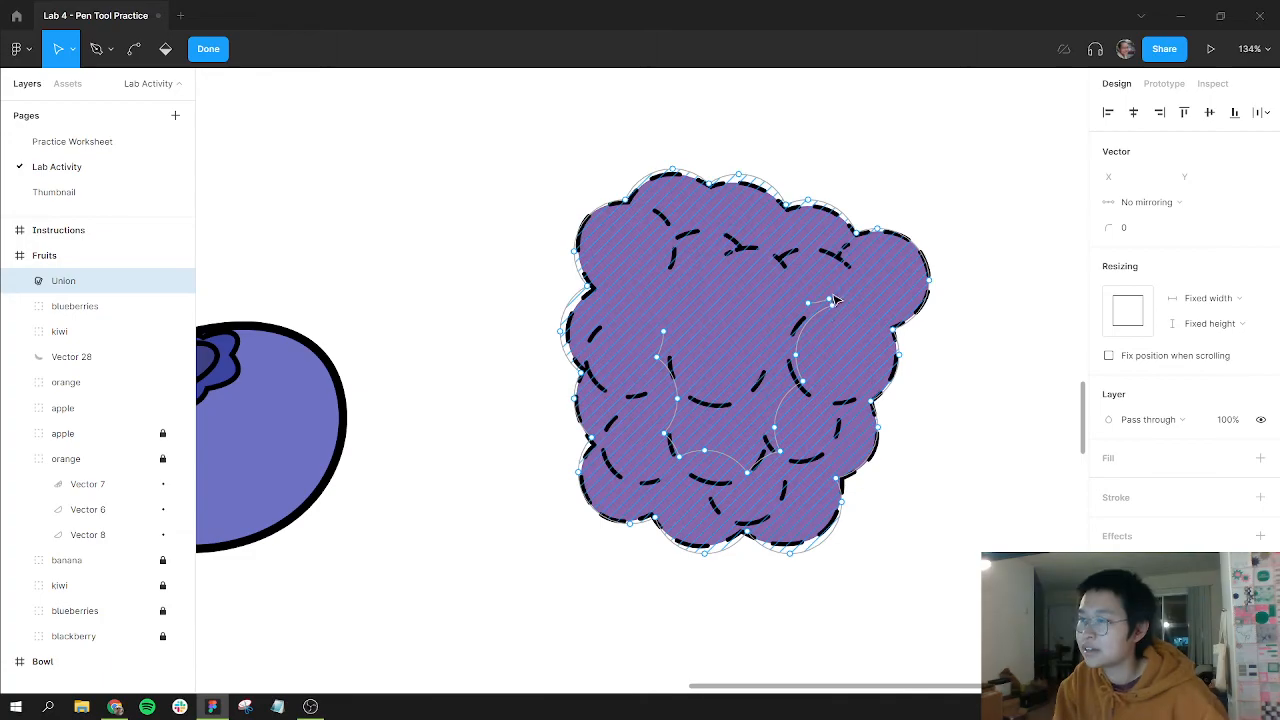
Delete all the remaining inner-outline points of the blackberry shape and finish editing the vector.
{"action": "mouse_move", "coordinate": [836, 300]}
{"action": "left_mouse_down"}
{"action": "mouse_move", "coordinate": [637, 446]}
{"action": "mouse_move", "coordinate": [520, 297]}
{"action": "mouse_move", "coordinate": [535, 236]}
{"action": "mouse_move", "coordinate": [565, 233]}
{"action": "left_mouse_up"}
{"action": "key", "text": "ctrl+z"}
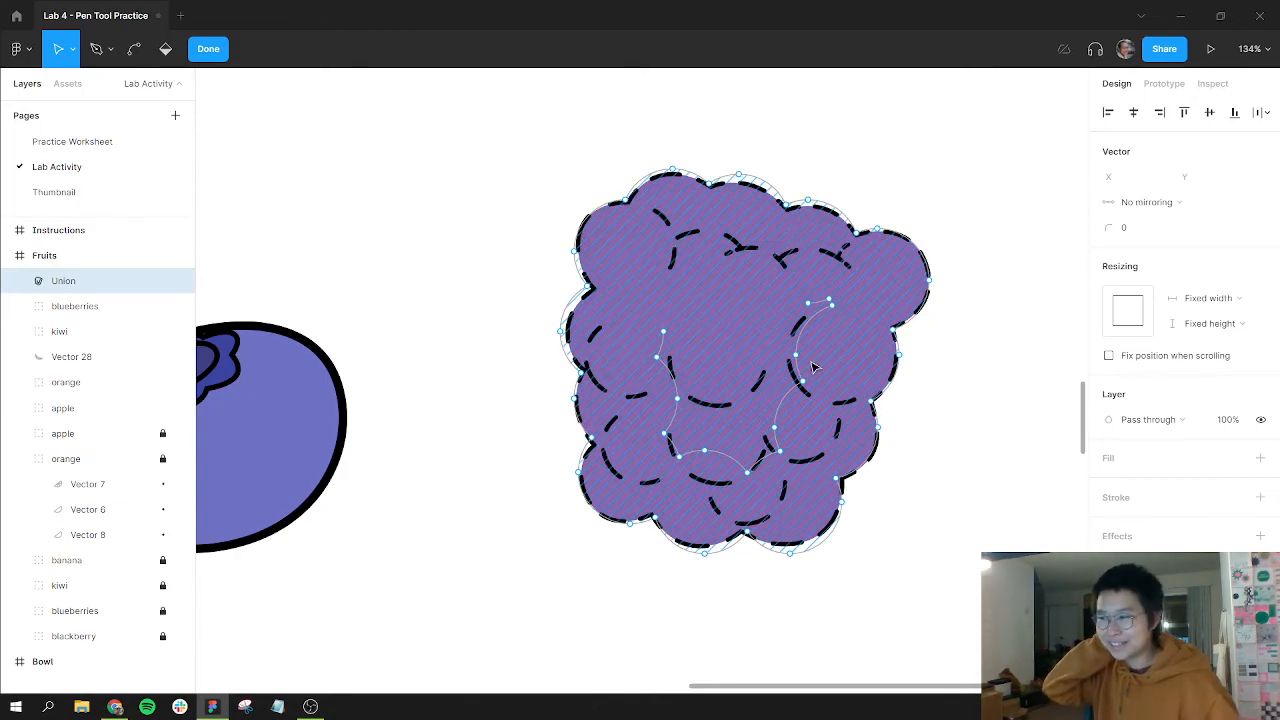
{"action": "mouse_move", "coordinate": [857, 397]}
{"action": "left_mouse_down"}
{"action": "mouse_move", "coordinate": [800, 480]}
{"action": "mouse_move", "coordinate": [474, 334]}
{"action": "mouse_move", "coordinate": [555, 347]}
{"action": "left_mouse_up"}
{"action": "mouse_move", "coordinate": [938, 524]}
{"action": "left_mouse_down"}
{"action": "mouse_move", "coordinate": [666, 309]}
{"action": "mouse_move", "coordinate": [657, 282]}
{"action": "mouse_move", "coordinate": [648, 292]}
{"action": "mouse_move", "coordinate": [884, 300]}
{"action": "mouse_move", "coordinate": [911, 319]}
{"action": "left_mouse_up"}
{"action": "key", "text": "Delete"}
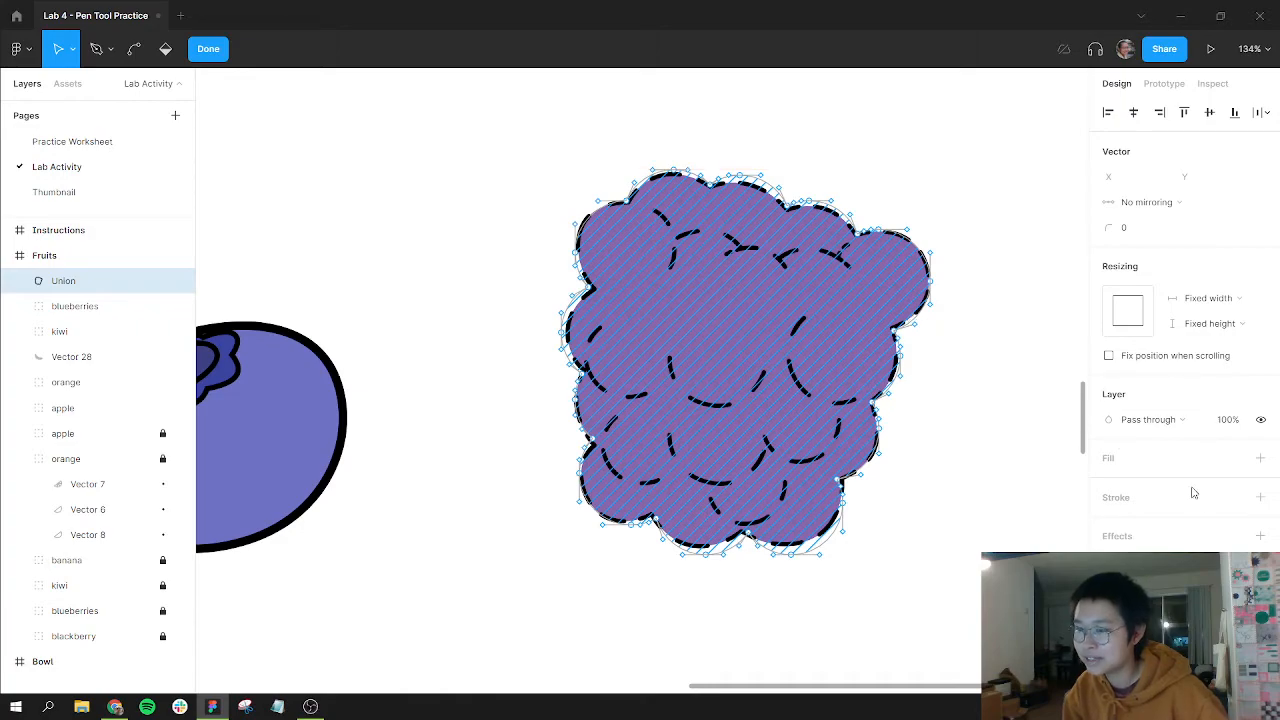
{"action": "key", "text": "Escape"}
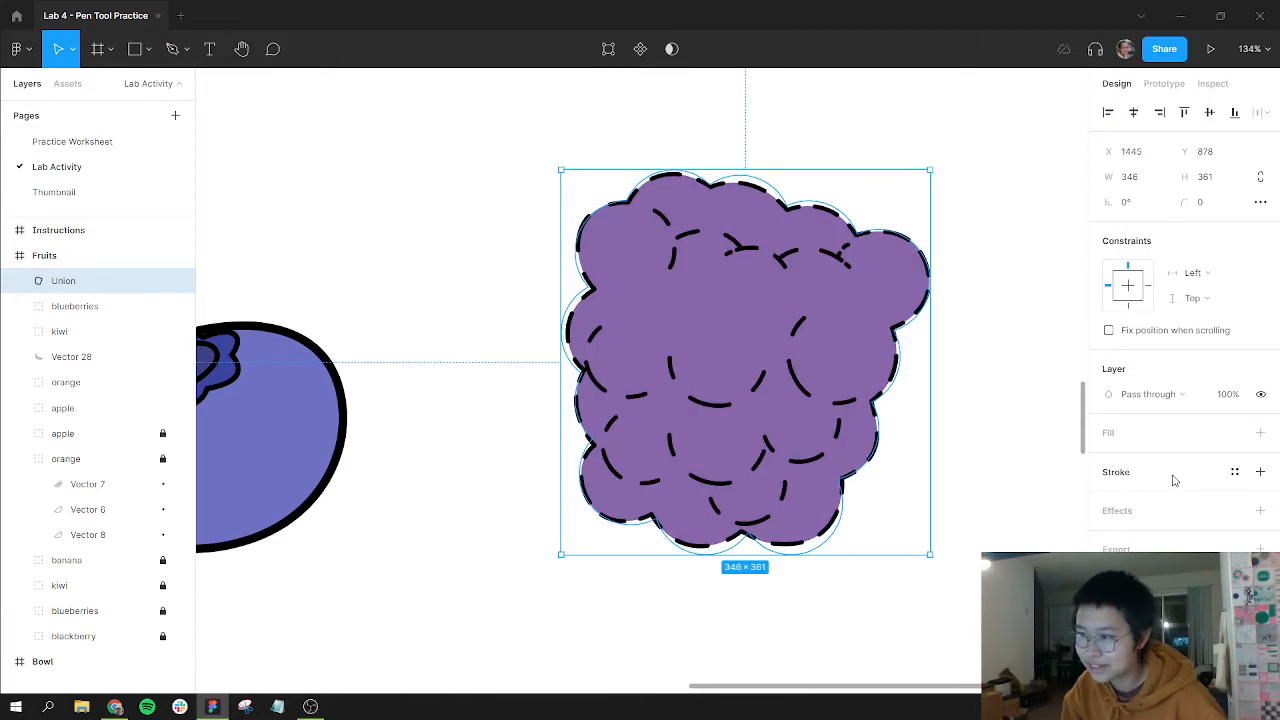
Shift the blackberry outline slightly over the reference and give it a black 000000 inside stroke of 8.
{"action": "left_click_drag", "start_coordinate": [723, 393], "coordinate": [729, 390]}
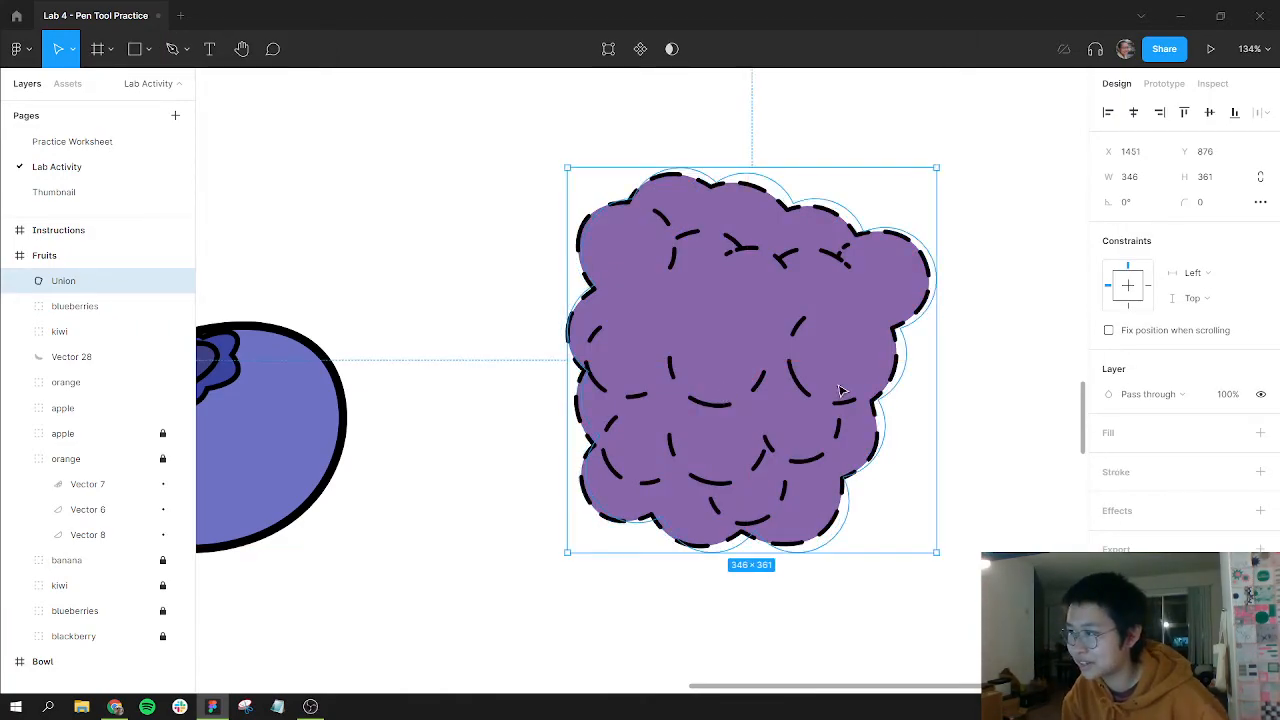
{"action": "left_click", "coordinate": [1139, 436]}
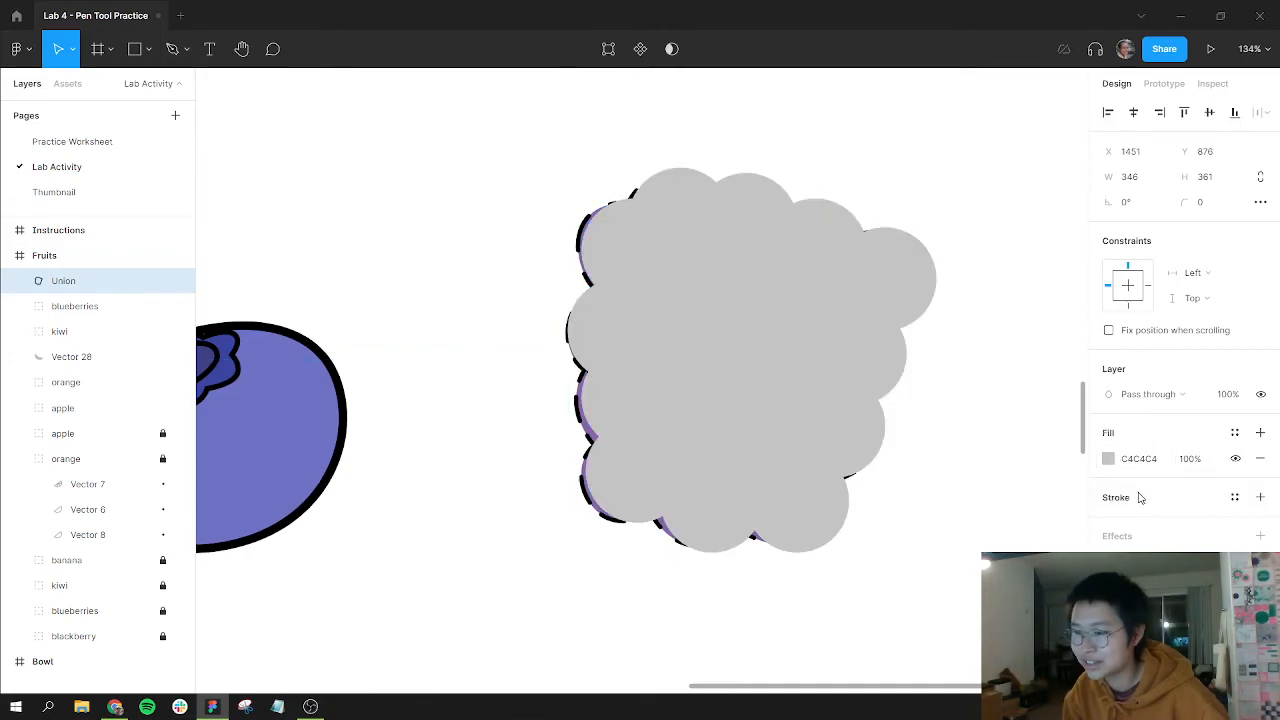
{"action": "key", "text": "ctrl+z"}
{"action": "left_click", "coordinate": [1138, 481]}
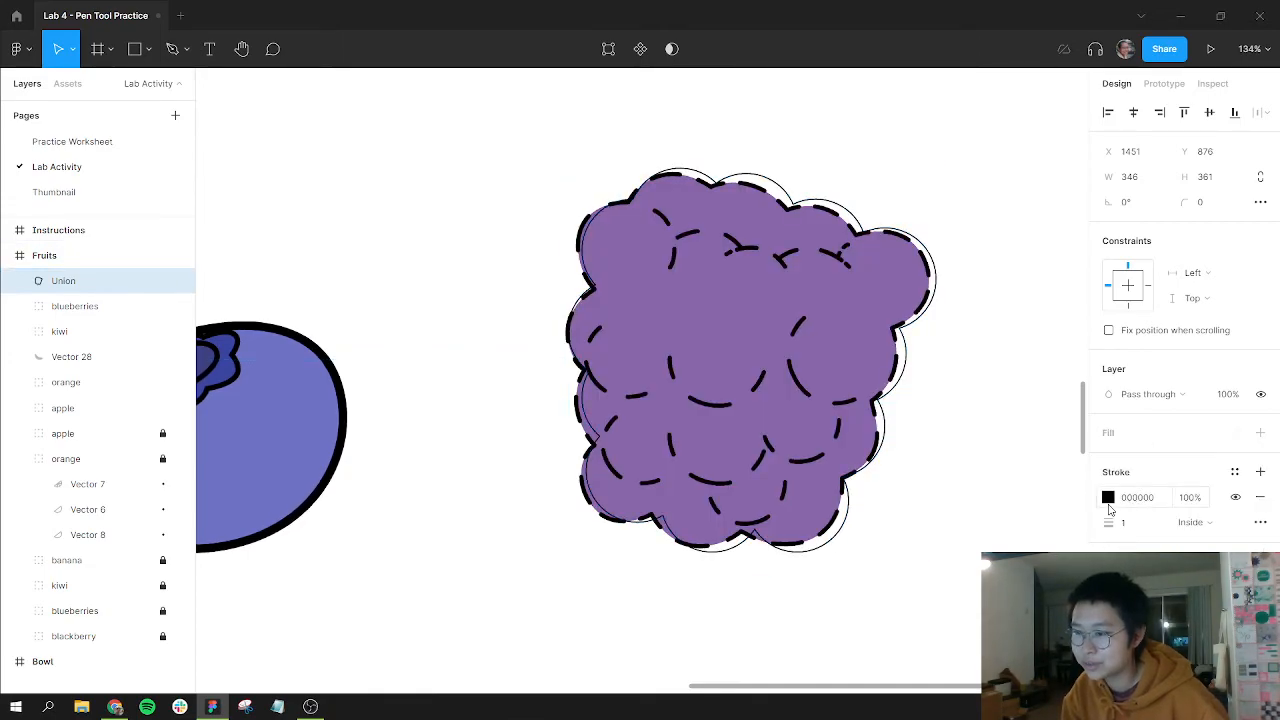
{"action": "left_click", "coordinate": [1108, 498]}
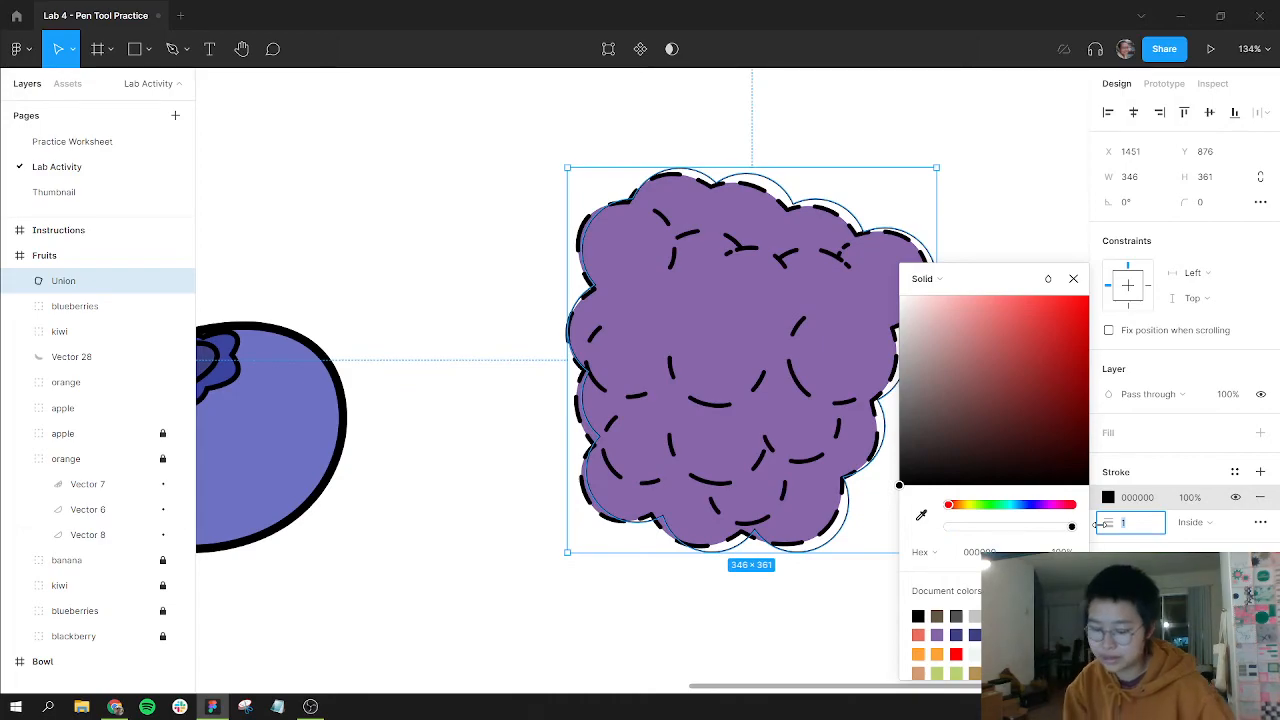
{"action": "type", "text": "8"}
{"action": "key", "text": "Return"}
{"action": "key", "text": "Escape"}
{"action": "key", "text": "Escape"}
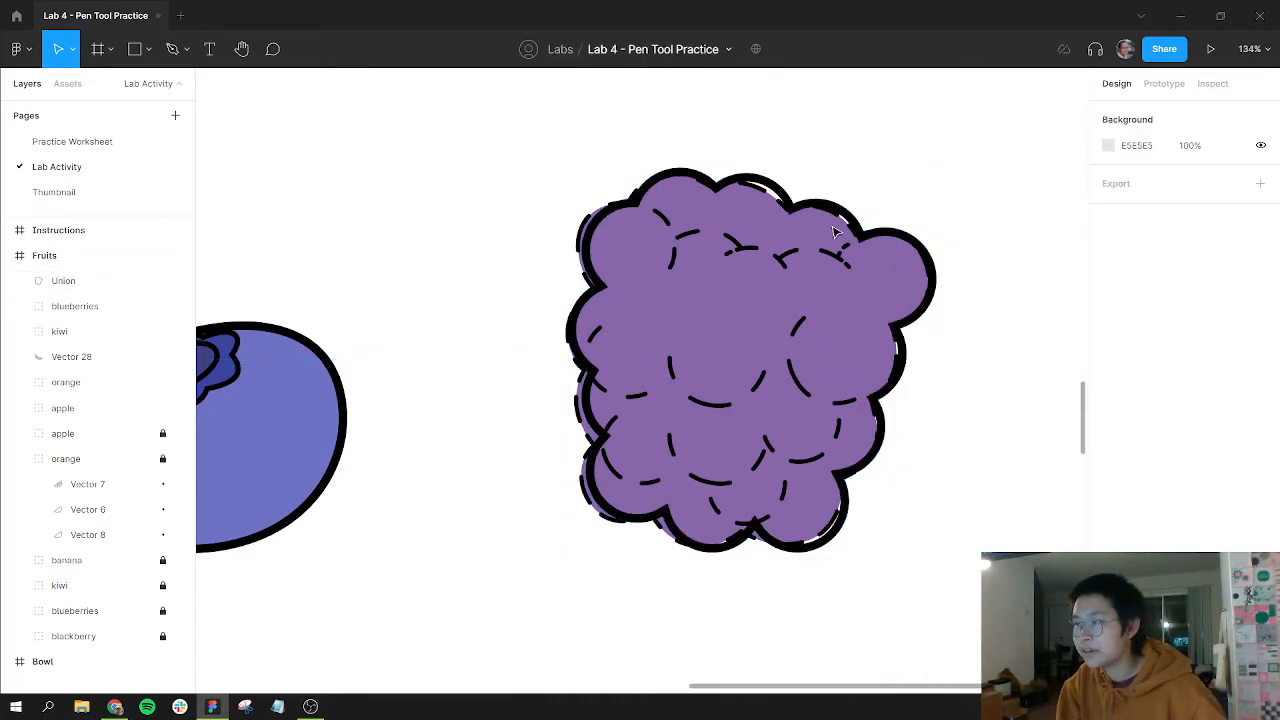
Reposition the blackberry outline over the dashed reference at X 1447, Y 876.
{"action": "left_click", "coordinate": [858, 234]}
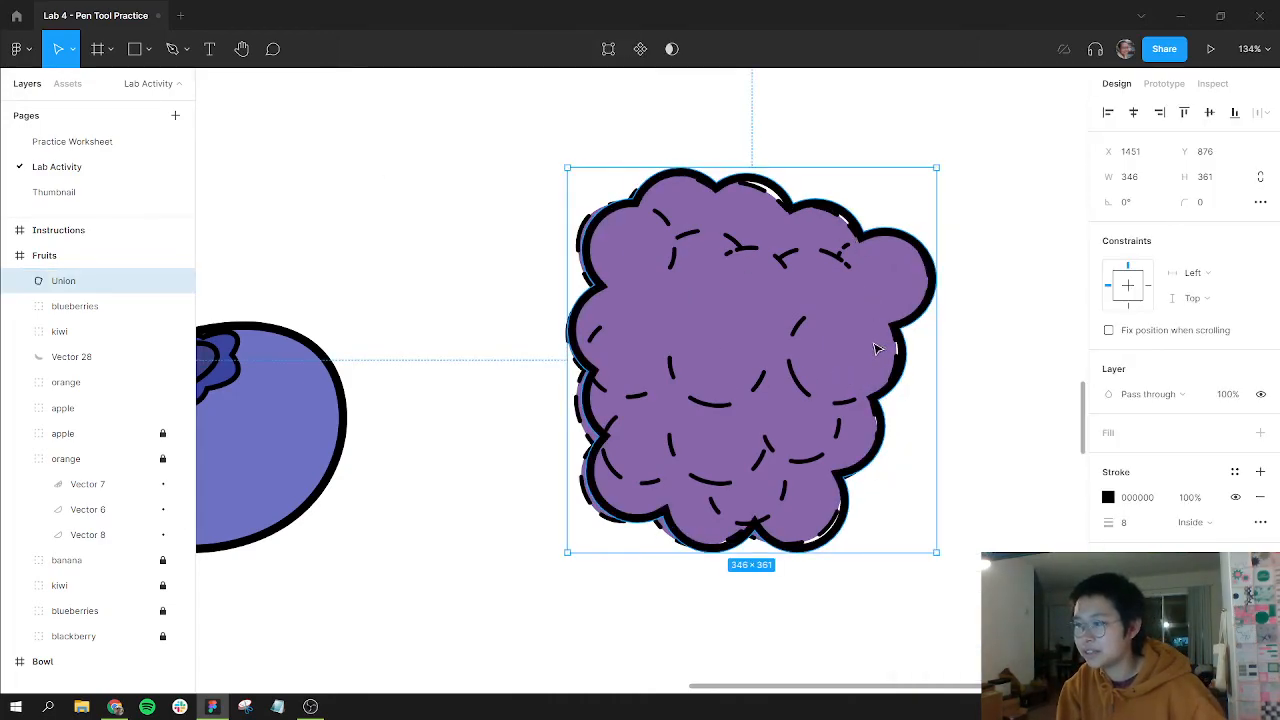
{"action": "left_click_drag", "start_coordinate": [875, 348], "coordinate": [876, 350]}
{"action": "left_click", "coordinate": [967, 433]}
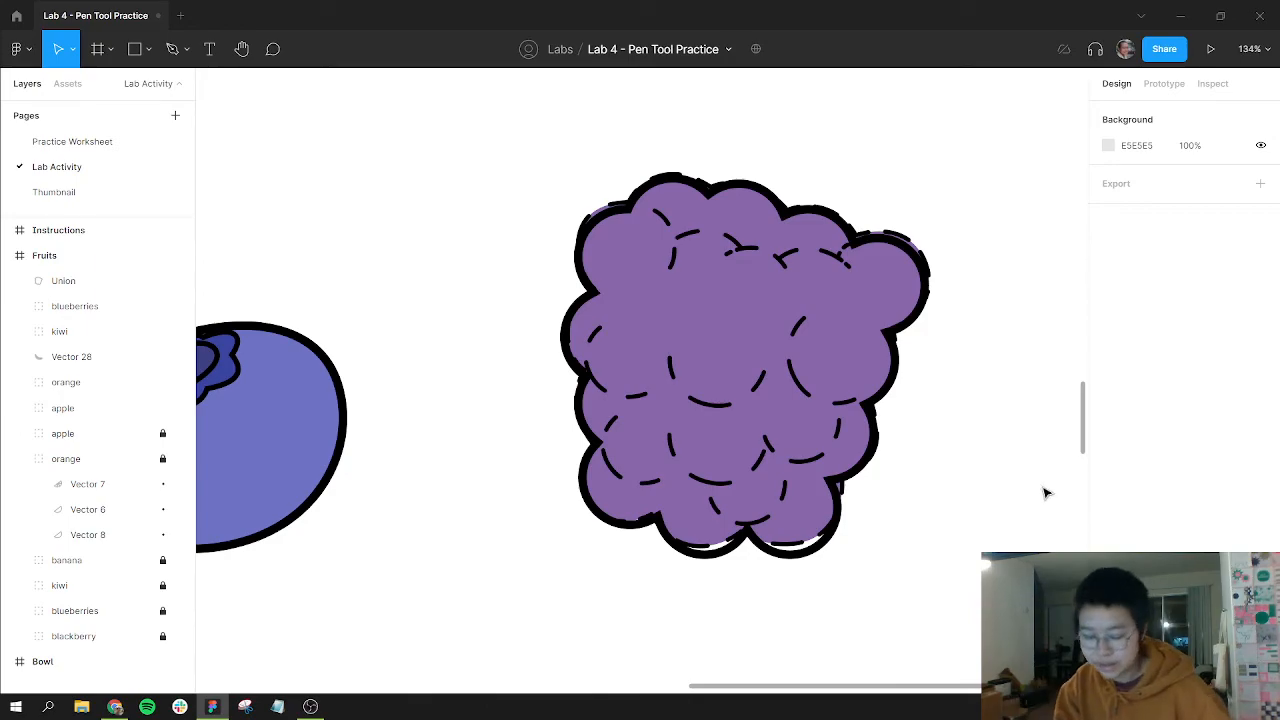
{"action": "key", "text": "p"}
{"action": "key", "text": "v"}
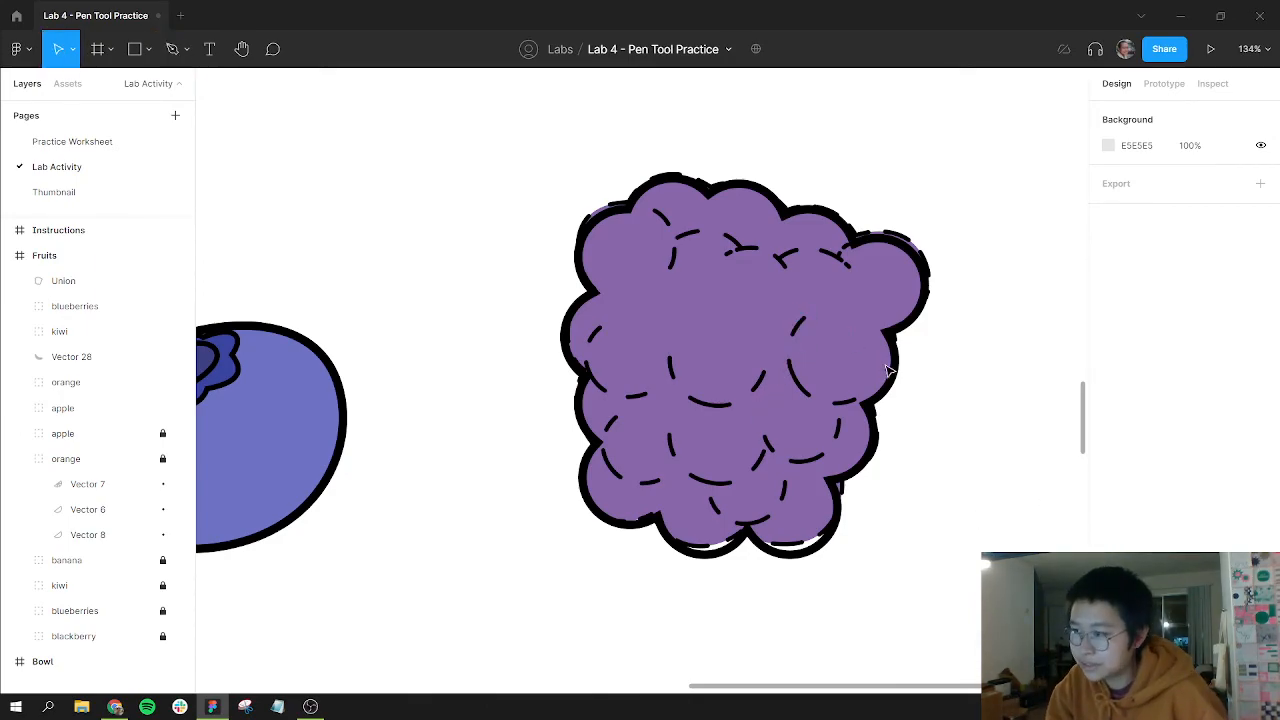
{"action": "left_click", "coordinate": [876, 378]}
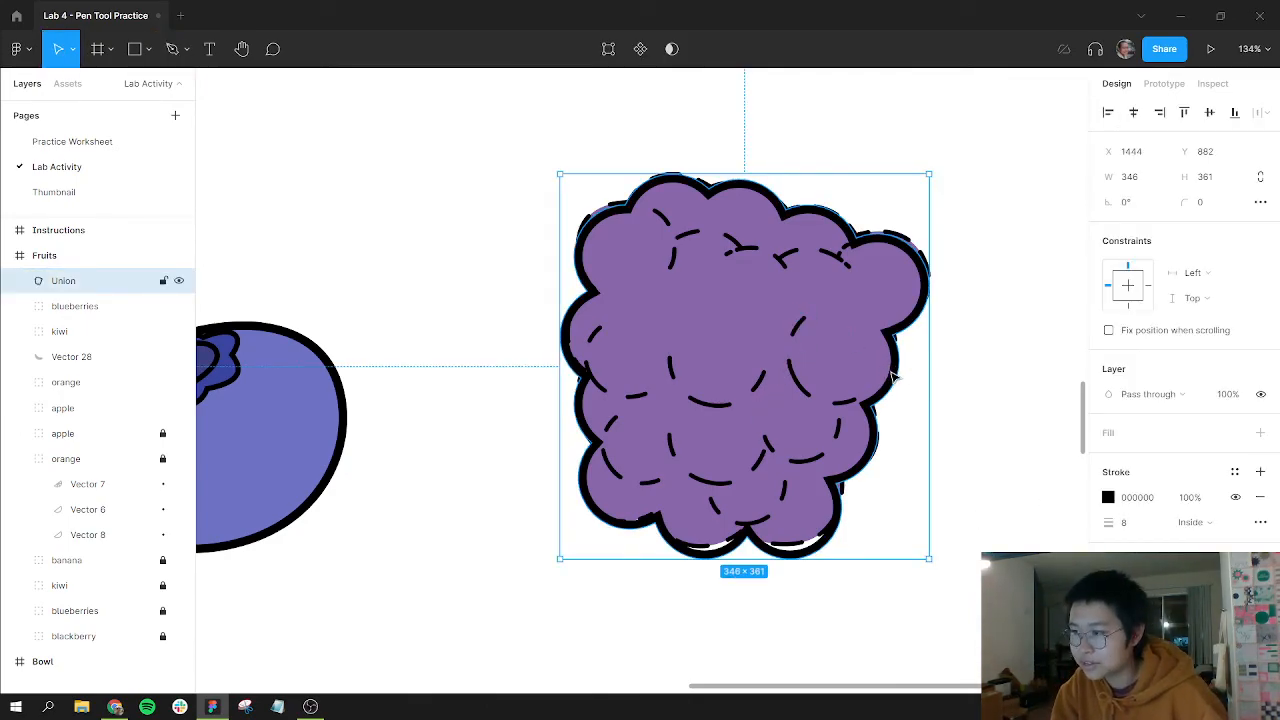
{"action": "mouse_move", "coordinate": [893, 377]}
{"action": "left_mouse_down"}
{"action": "mouse_move", "coordinate": [891, 362]}
{"action": "mouse_move", "coordinate": [896, 385]}
{"action": "mouse_move", "coordinate": [897, 373]}
{"action": "left_mouse_up"}
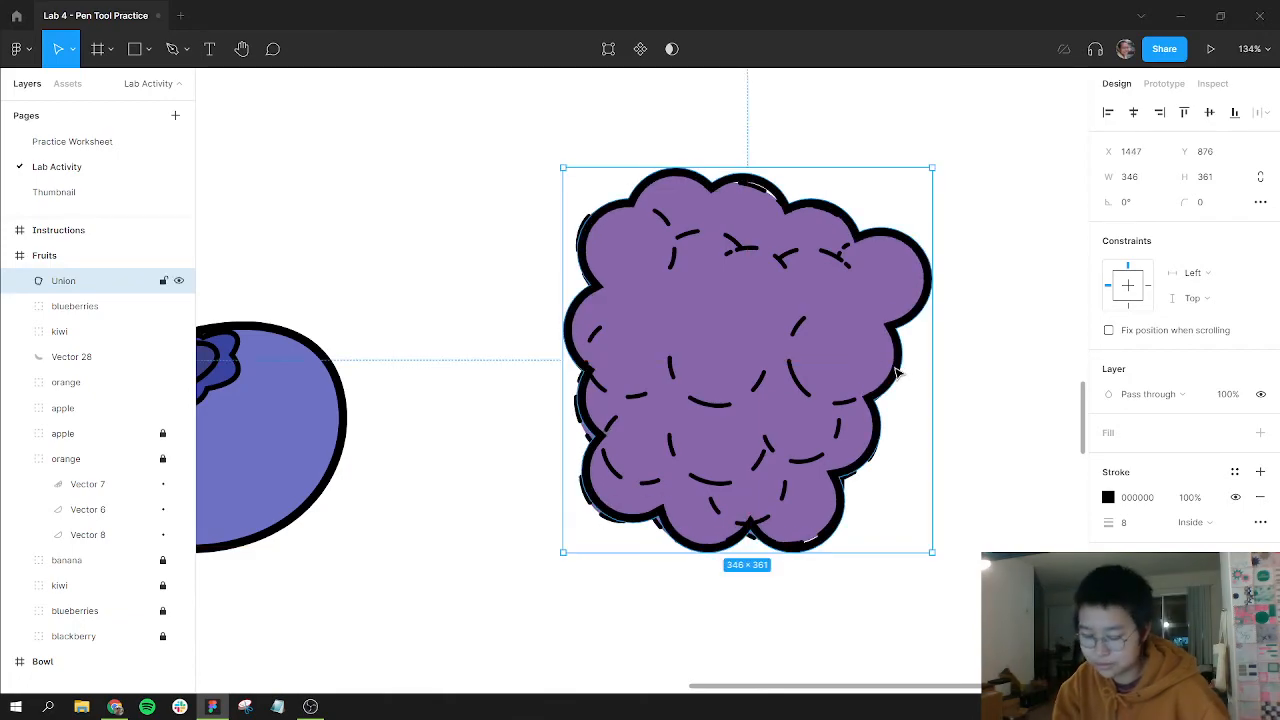
Draw a 91 × 91 circle and move it onto the dashed arc at the blackberry's centre.
{"action": "key", "text": "p"}
{"action": "key", "text": "o"}
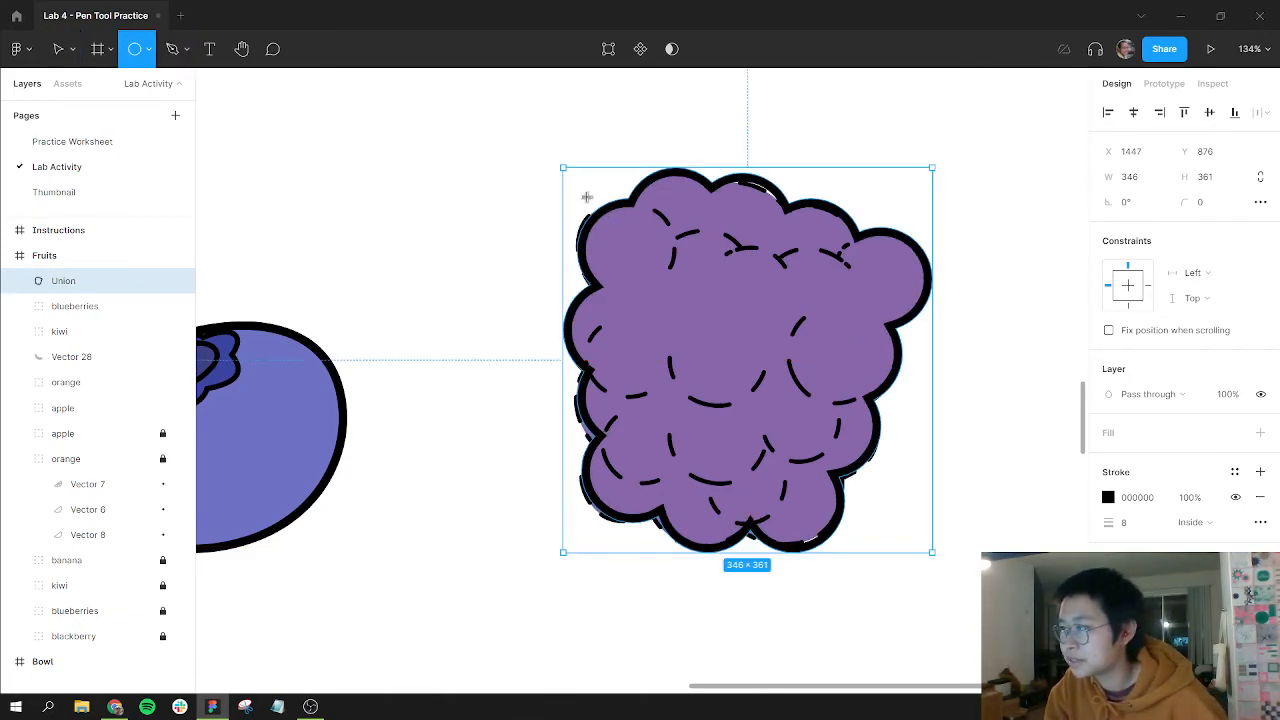
{"action": "mouse_move", "coordinate": [583, 200]}
{"action": "left_mouse_down"}
{"action": "mouse_move", "coordinate": [680, 297]}
{"action": "mouse_move", "coordinate": [647, 260]}
{"action": "mouse_move", "coordinate": [656, 269]}
{"action": "left_mouse_up"}
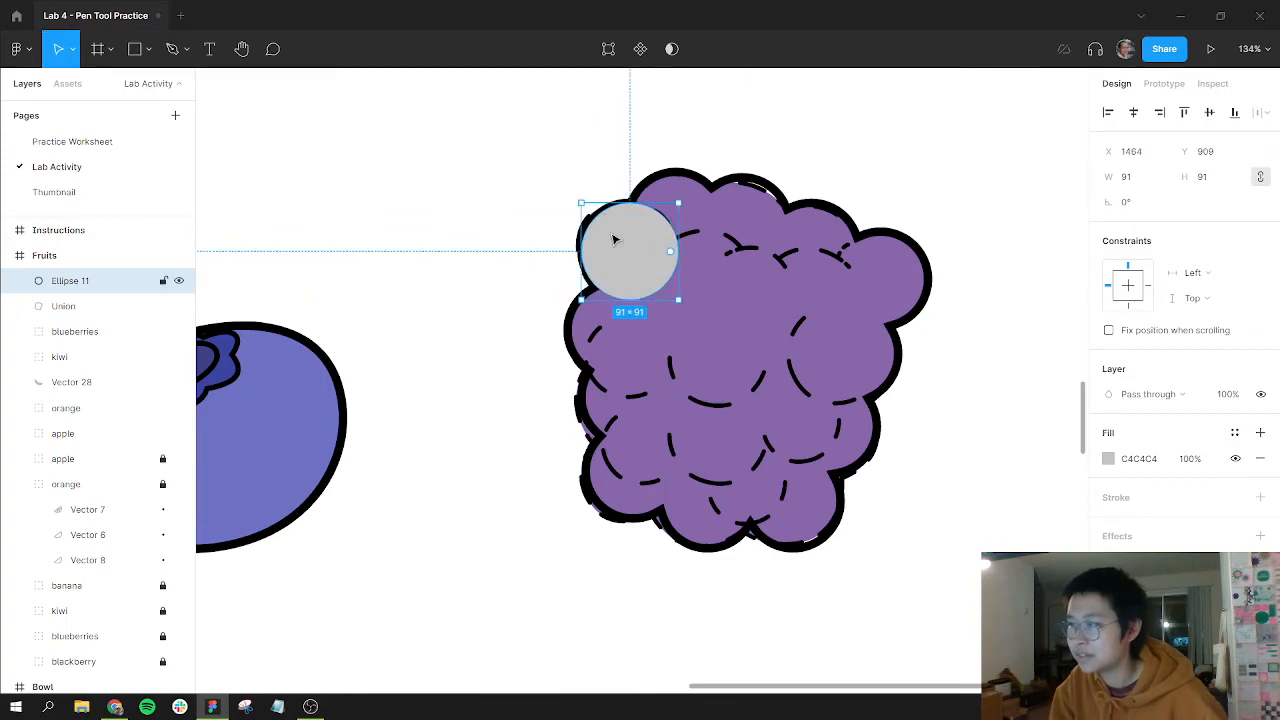
{"action": "scroll", "coordinate": [651, 250], "scroll_direction": "up", "scroll_amount": 3}
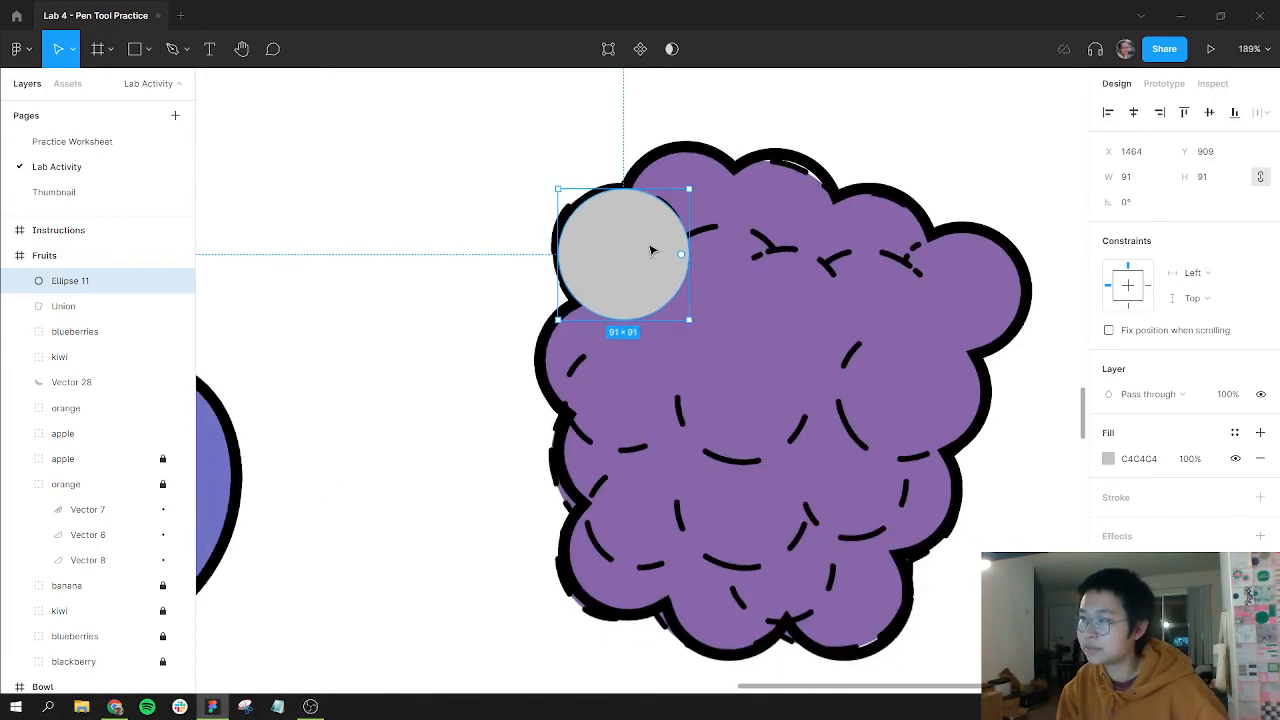
{"action": "left_click_drag", "start_coordinate": [629, 269], "coordinate": [747, 415]}
Swap the central circle's fill to a stroke and delete its top point to leave a lower arc.
{"action": "double_click", "coordinate": [747, 415]}
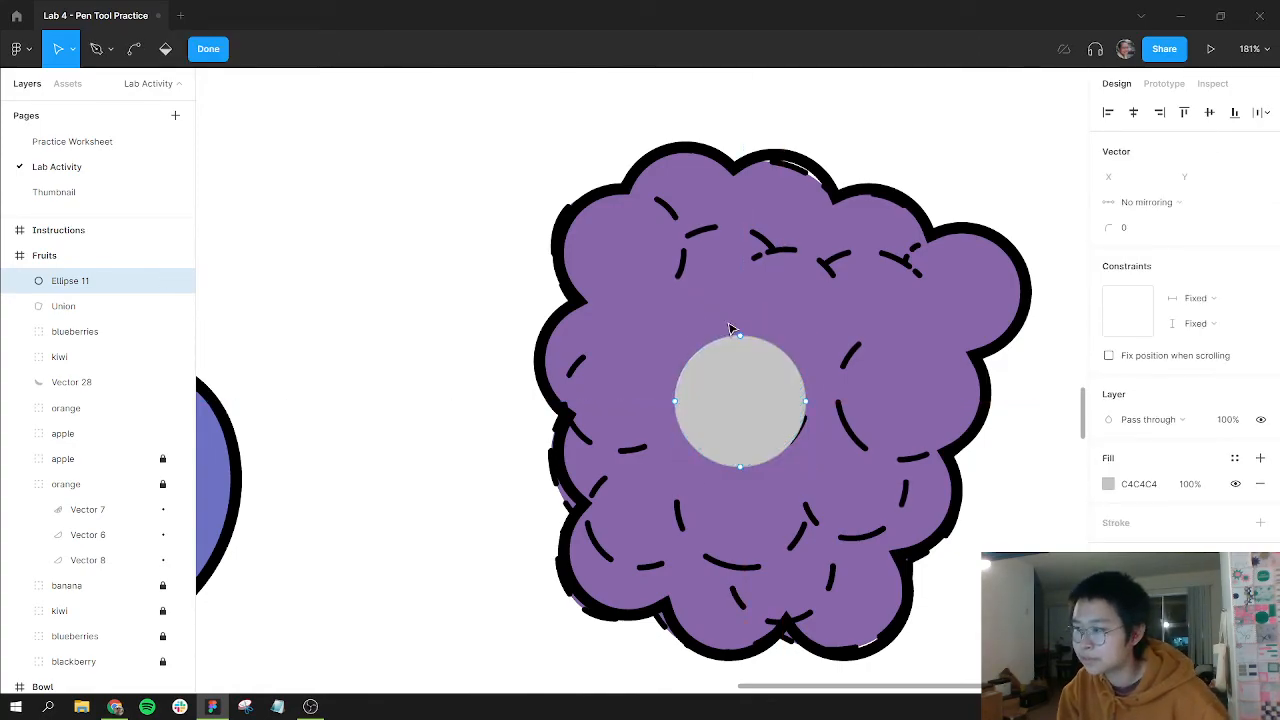
{"action": "key", "text": "shift+x"}
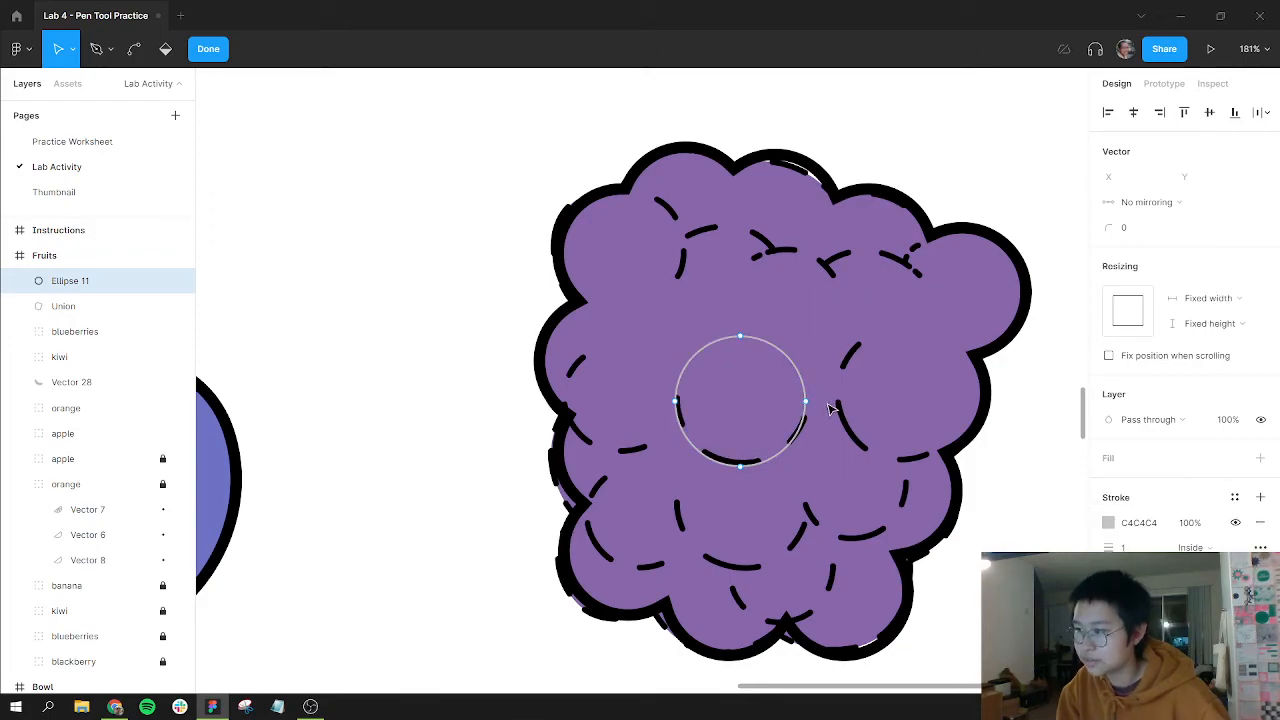
{"action": "left_click", "coordinate": [740, 337]}
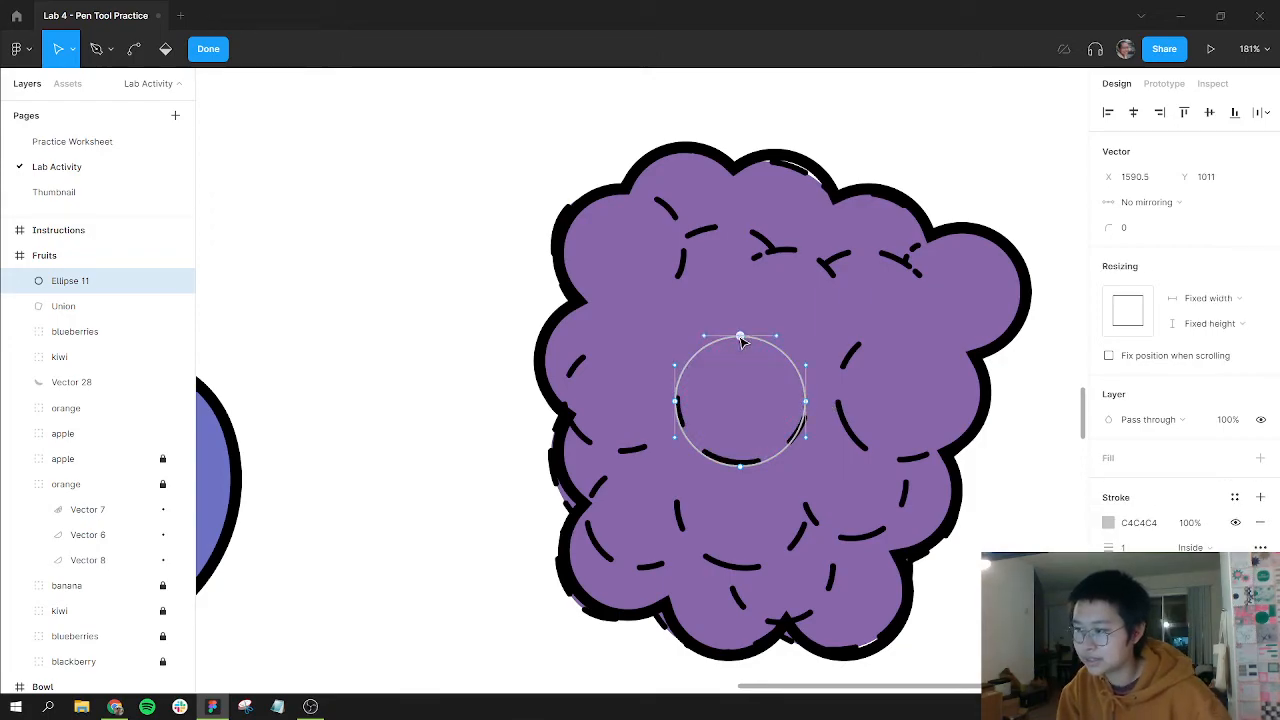
{"action": "key", "text": "Delete"}
Add a point on the arc where the dashed reference ends at its upper right, and delete the endpoint above it.
{"action": "key", "text": "p"}
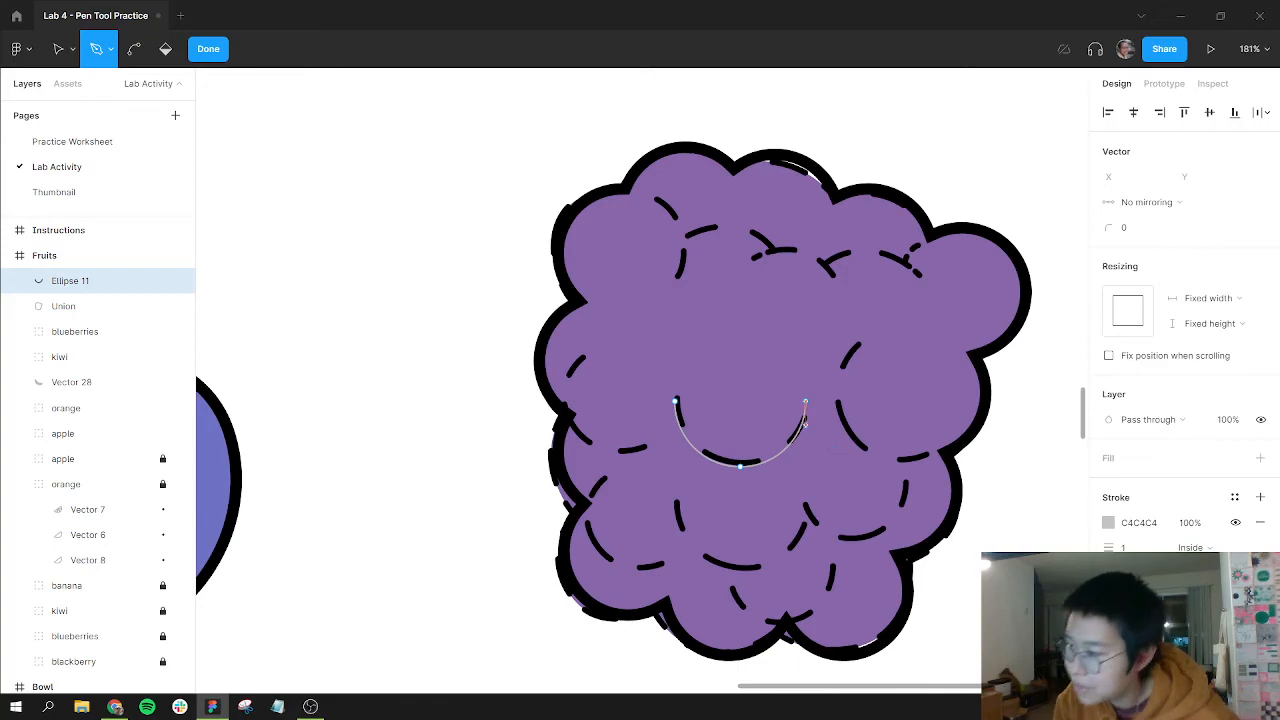
{"action": "left_click", "coordinate": [805, 418]}
{"action": "key", "text": "v"}
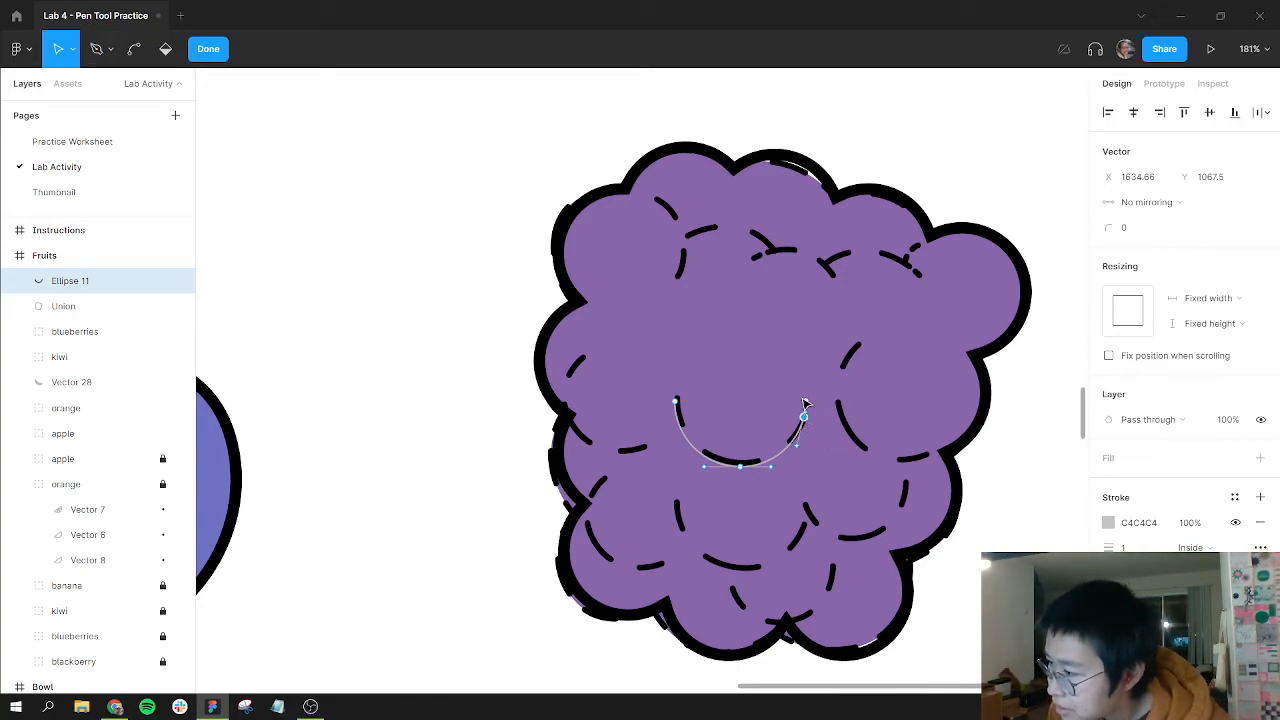
{"action": "scroll", "coordinate": [804, 404], "scroll_direction": "down", "scroll_amount": 1}
{"action": "scroll", "coordinate": [817, 425], "scroll_direction": "down", "scroll_amount": 1}
{"action": "scroll", "coordinate": [817, 420], "scroll_direction": "up", "scroll_amount": 5}
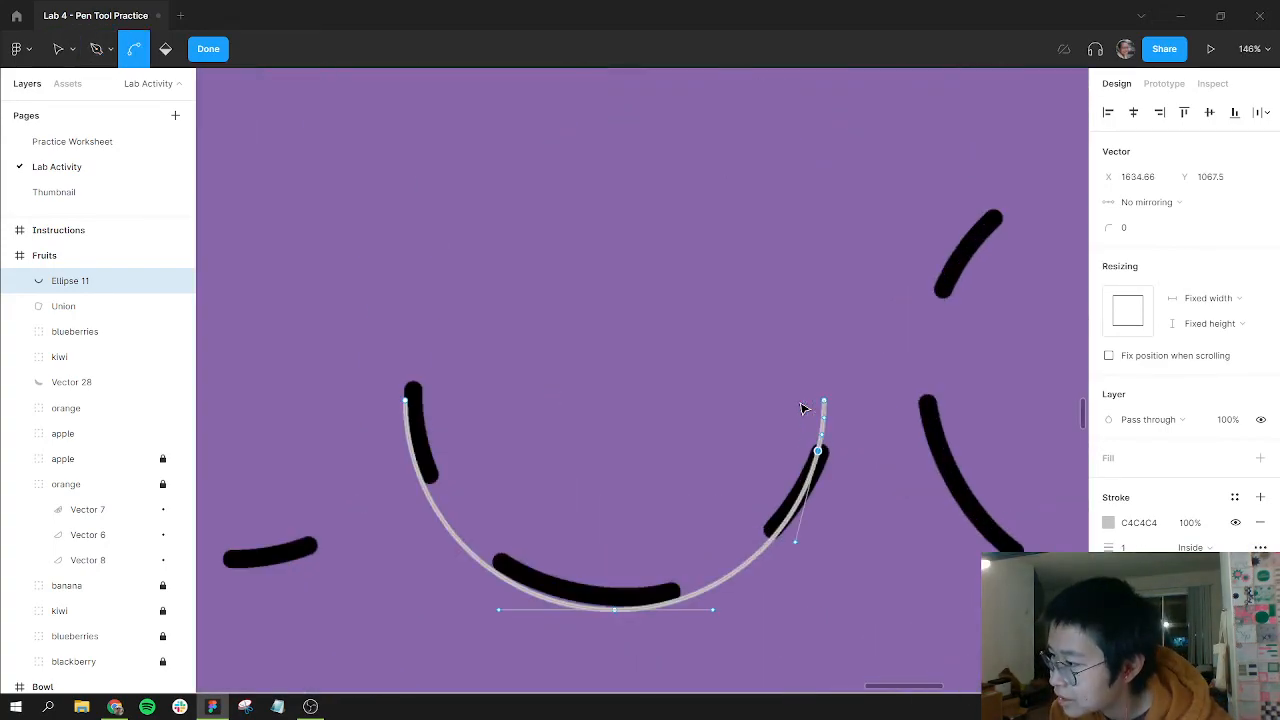
{"action": "left_click", "coordinate": [821, 401]}
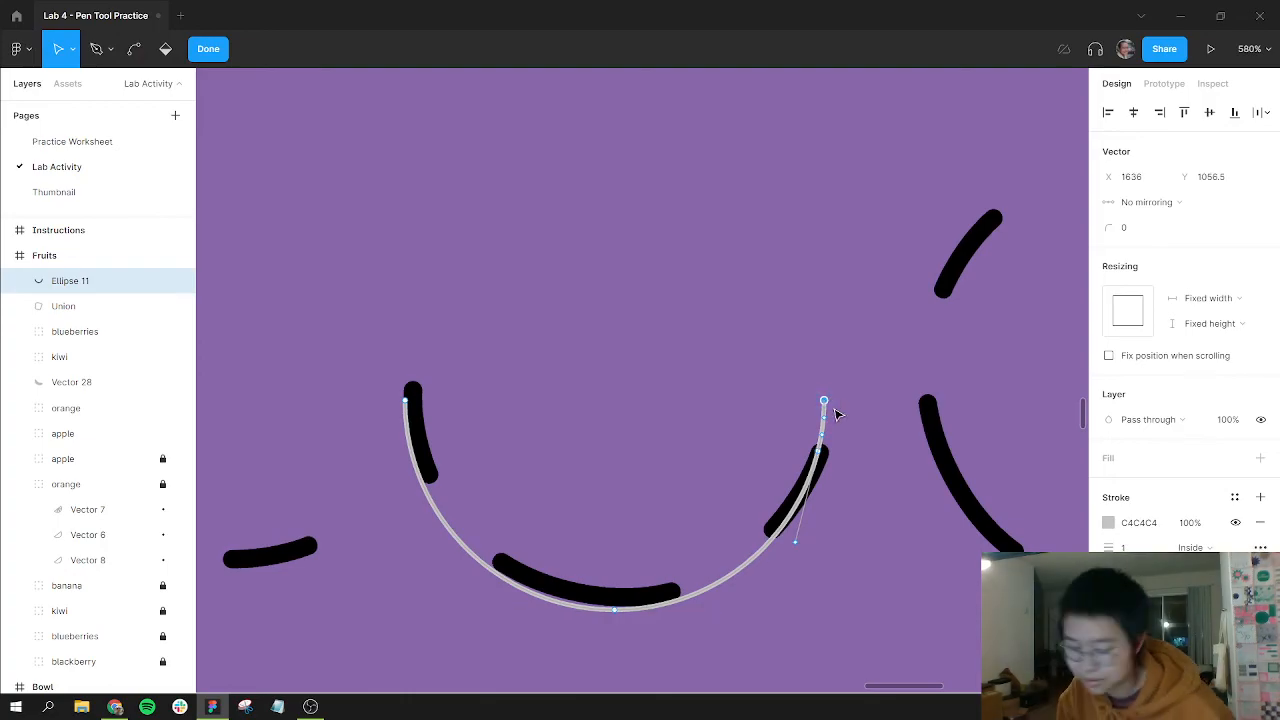
{"action": "key", "text": "Delete"}
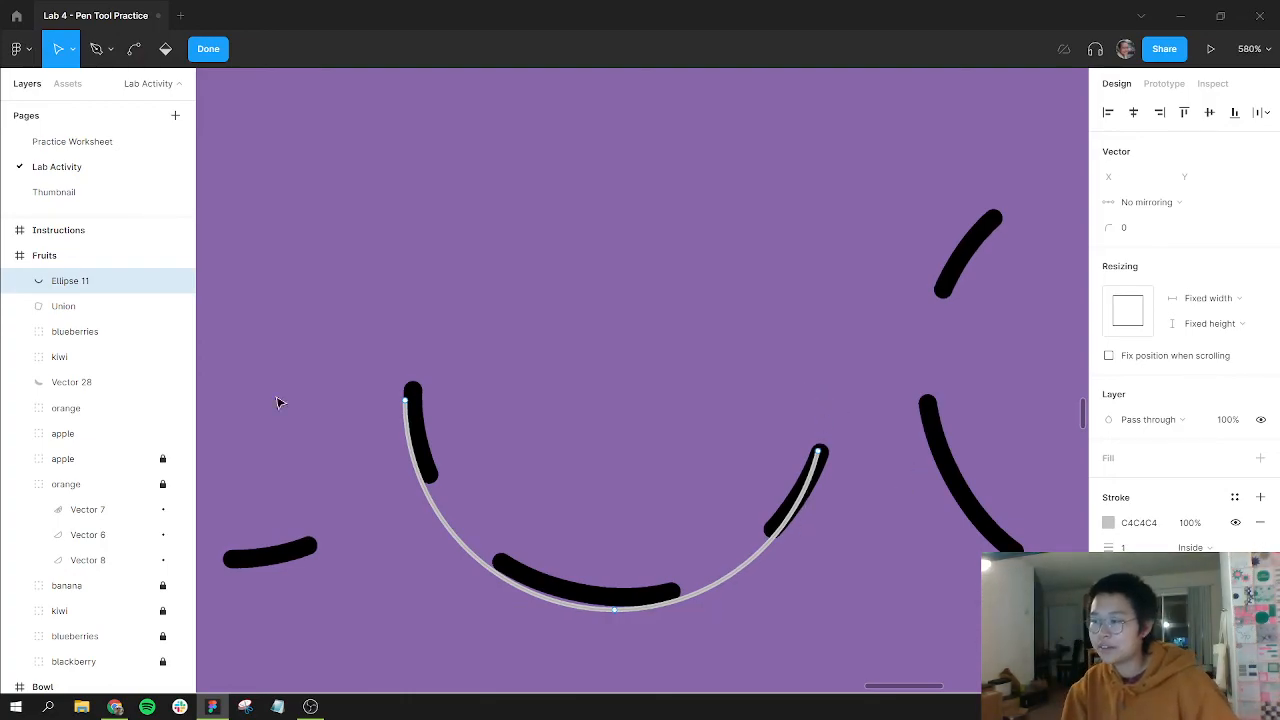
Set the central arc's stroke colour to 000000 and its weight to 5.
{"action": "key", "text": "Escape"}
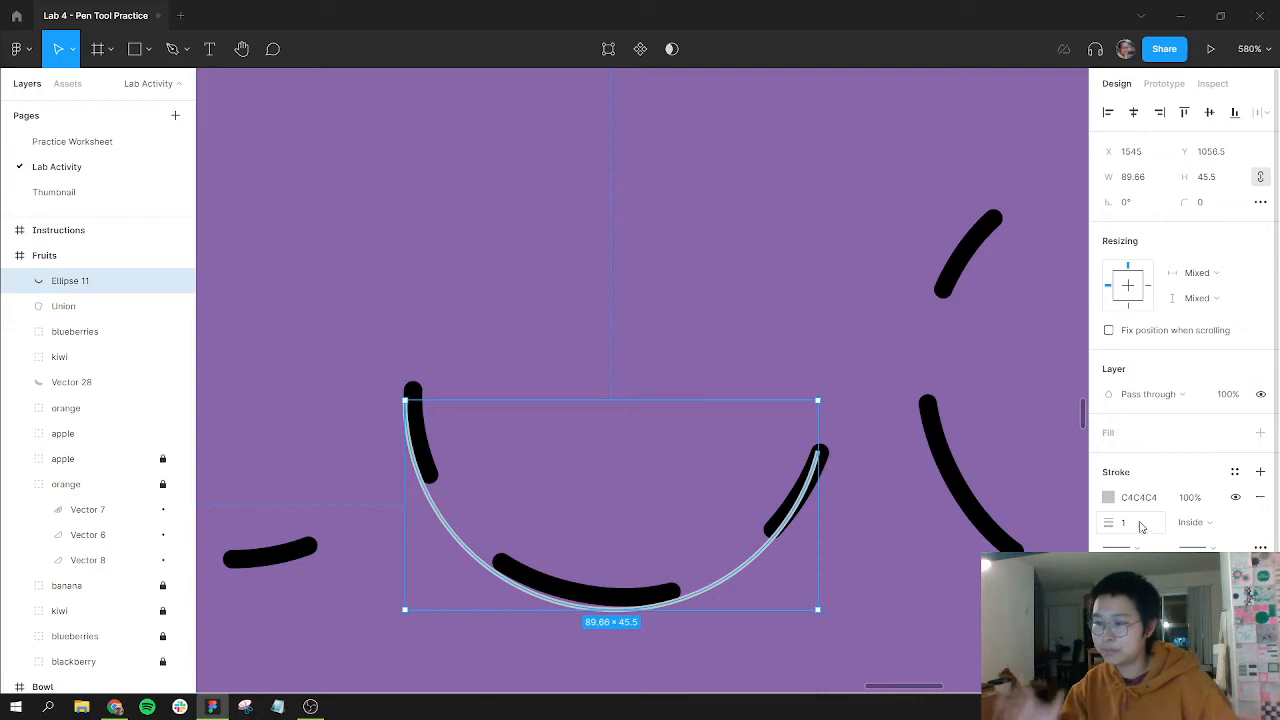
{"action": "left_click", "coordinate": [1151, 504]}
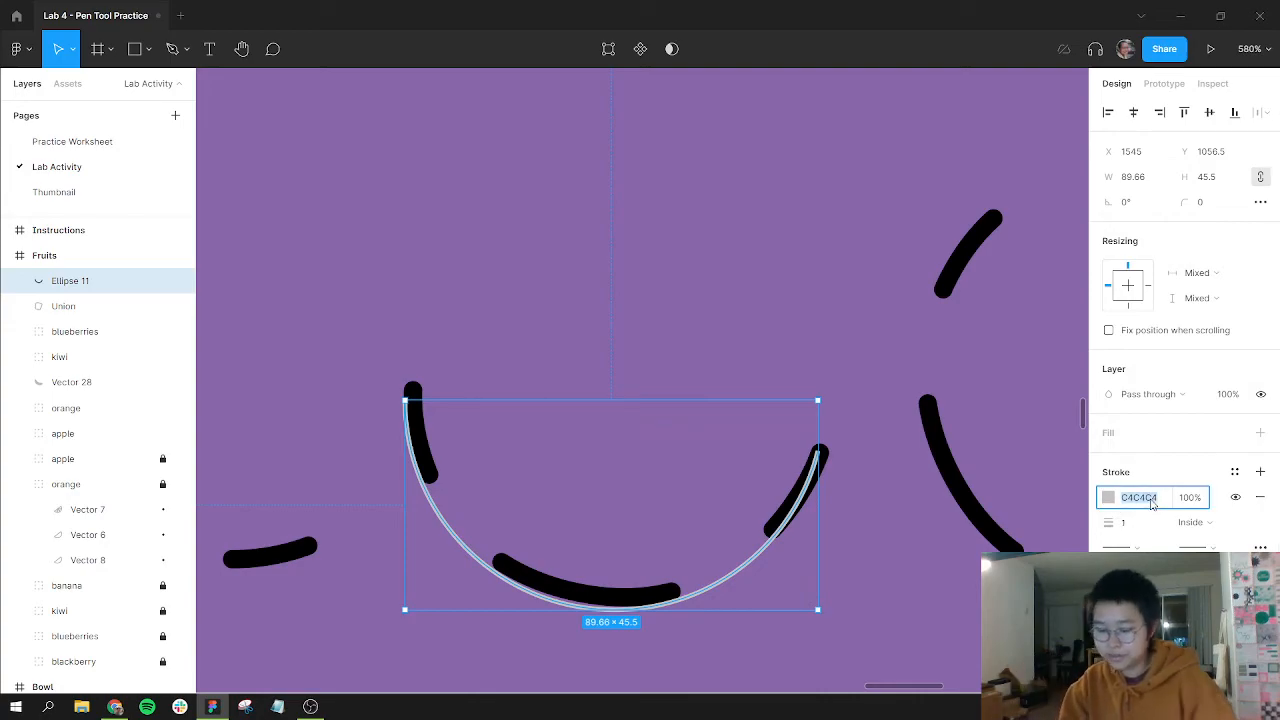
{"action": "type", "text": "000000"}
{"action": "key", "text": "Return"}
{"action": "left_click", "coordinate": [1145, 527]}
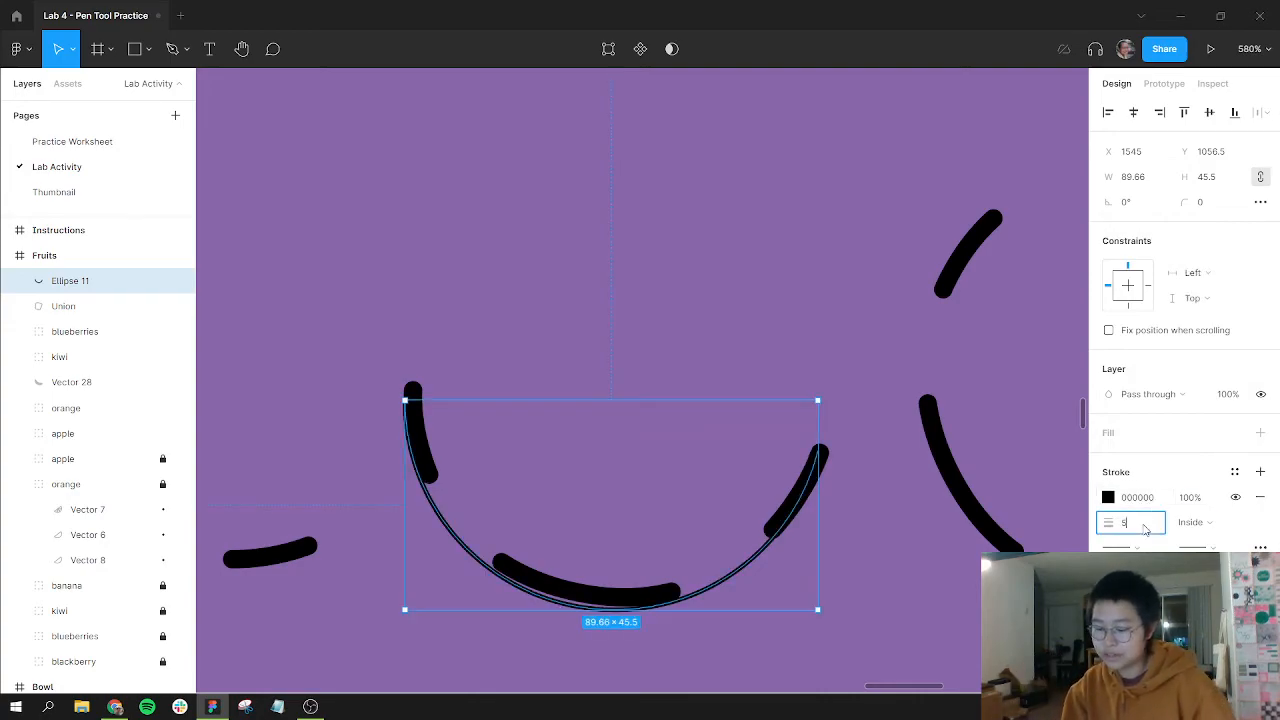
{"action": "type", "text": "4"}
{"action": "key", "text": "Return"}
{"action": "left_click", "coordinate": [623, 486]}
{"action": "scroll", "coordinate": [620, 455], "scroll_direction": "up", "scroll_amount": 3}
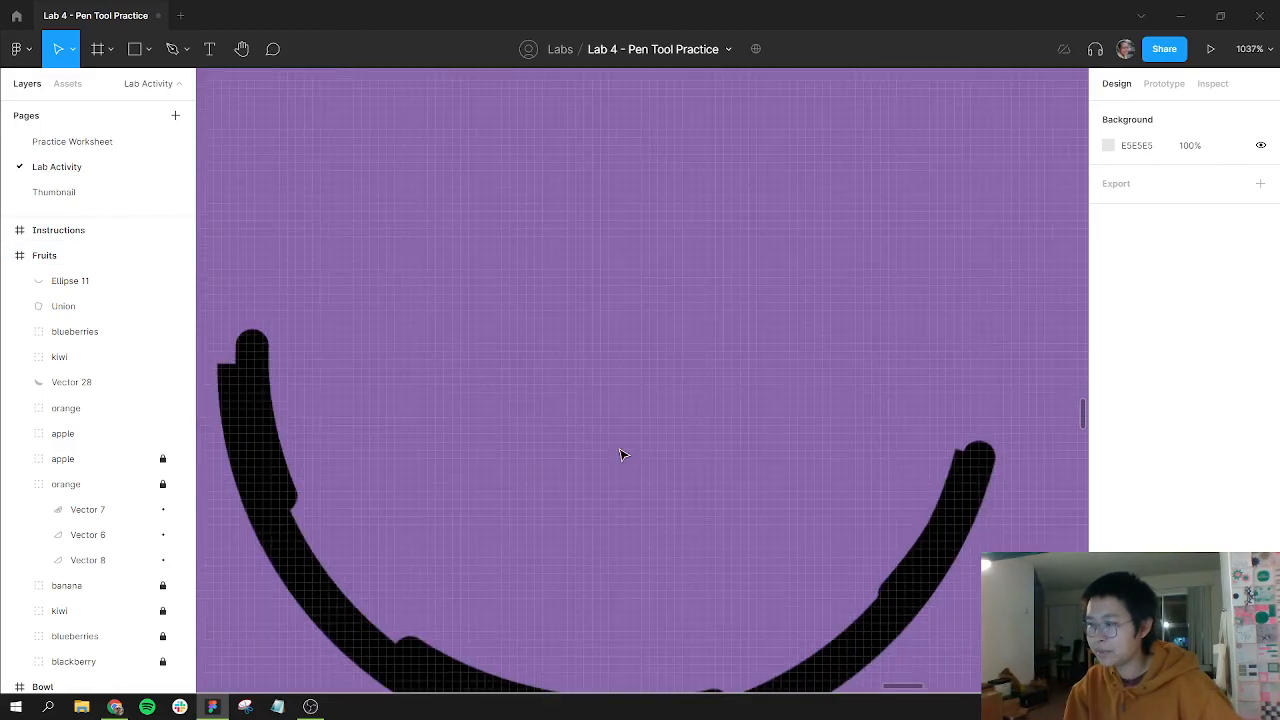
{"action": "scroll", "coordinate": [622, 452], "scroll_direction": "down", "scroll_amount": 6}
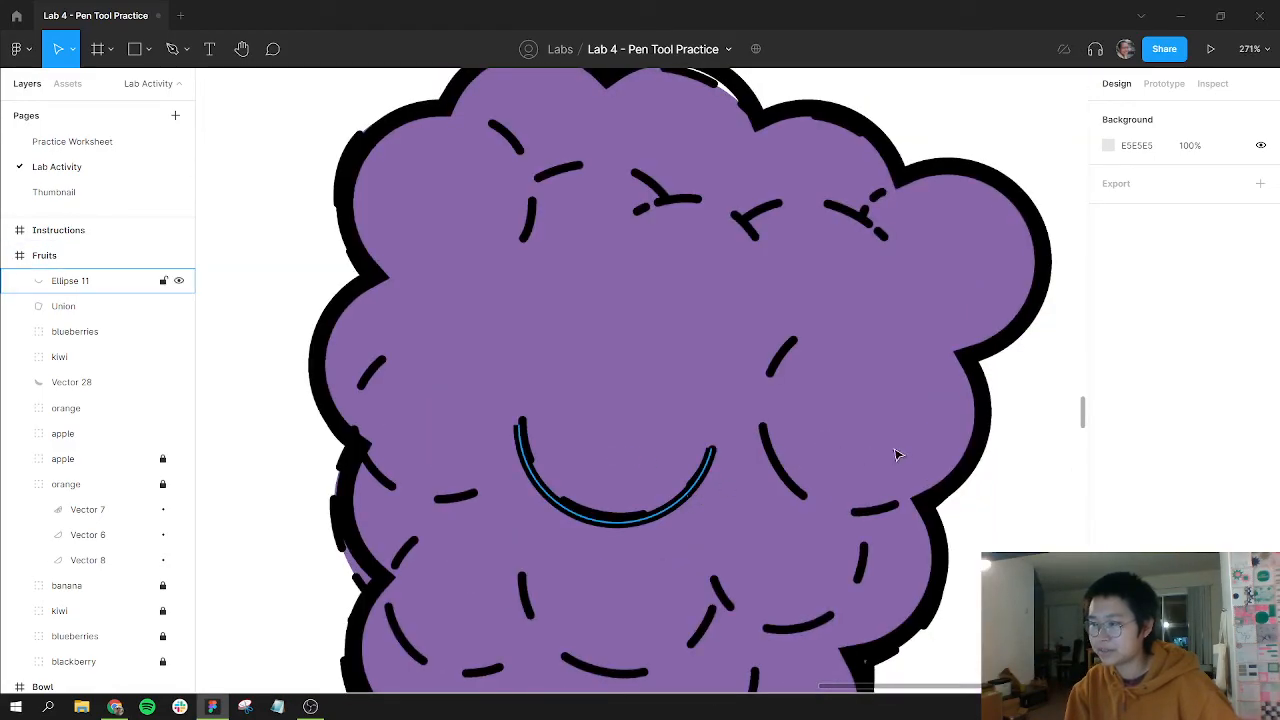
Give the central arc's stroke round end caps.
{"action": "left_click", "coordinate": [640, 518]}
{"action": "left_click", "coordinate": [1260, 547]}
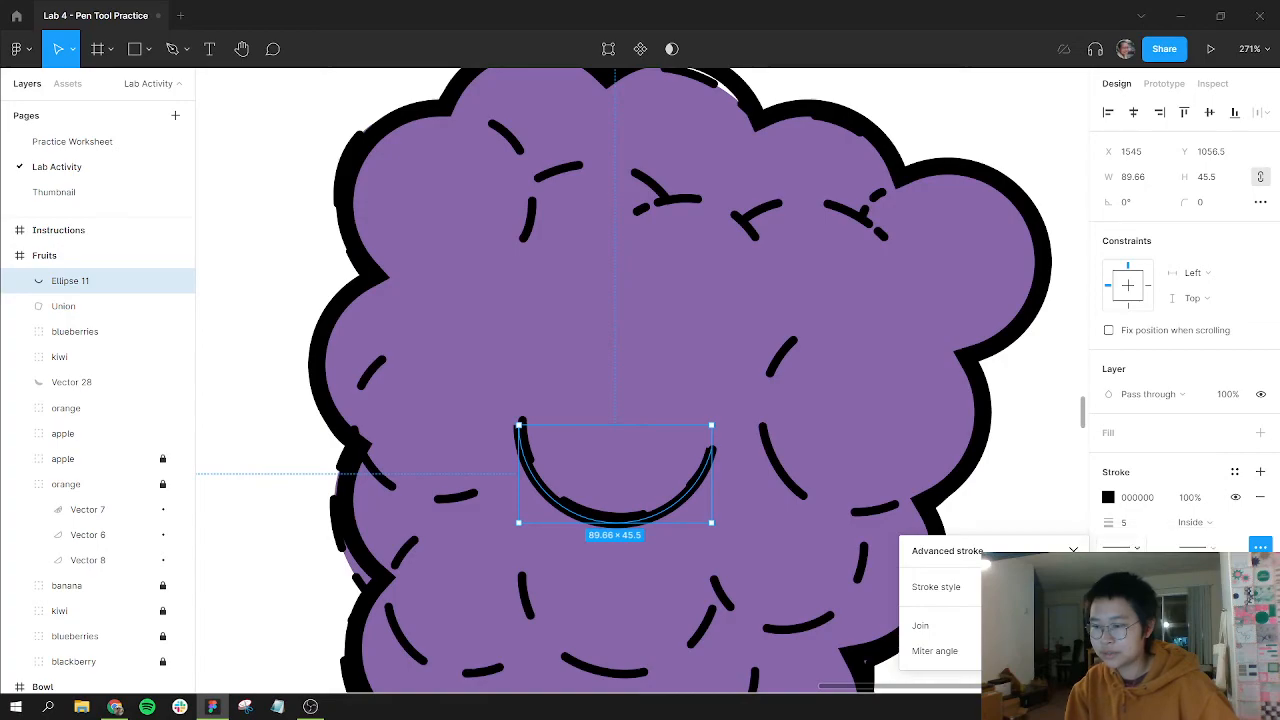
{"action": "left_click", "coordinate": [1122, 549]}
{"action": "left_click", "coordinate": [828, 460]}
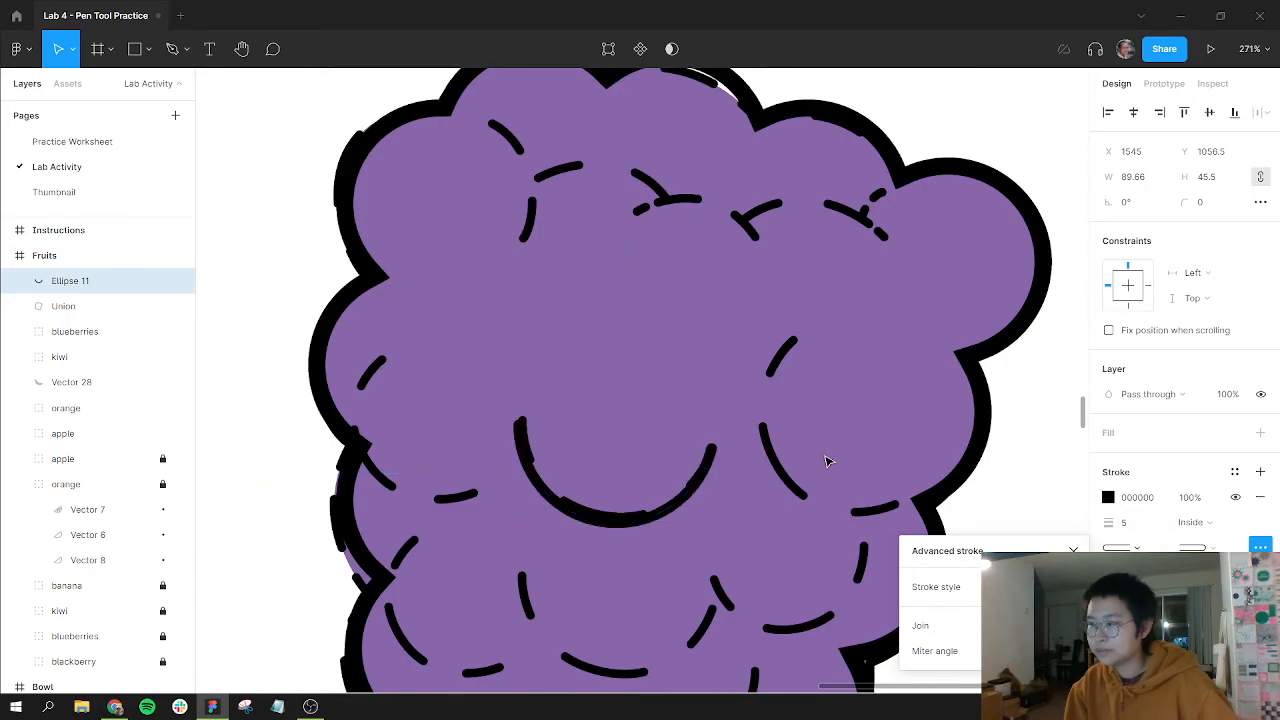
{"action": "left_click", "coordinate": [828, 460]}
{"action": "scroll", "coordinate": [846, 446], "scroll_direction": "up", "scroll_amount": 3}
{"action": "scroll", "coordinate": [846, 446], "scroll_direction": "down", "scroll_amount": 6}
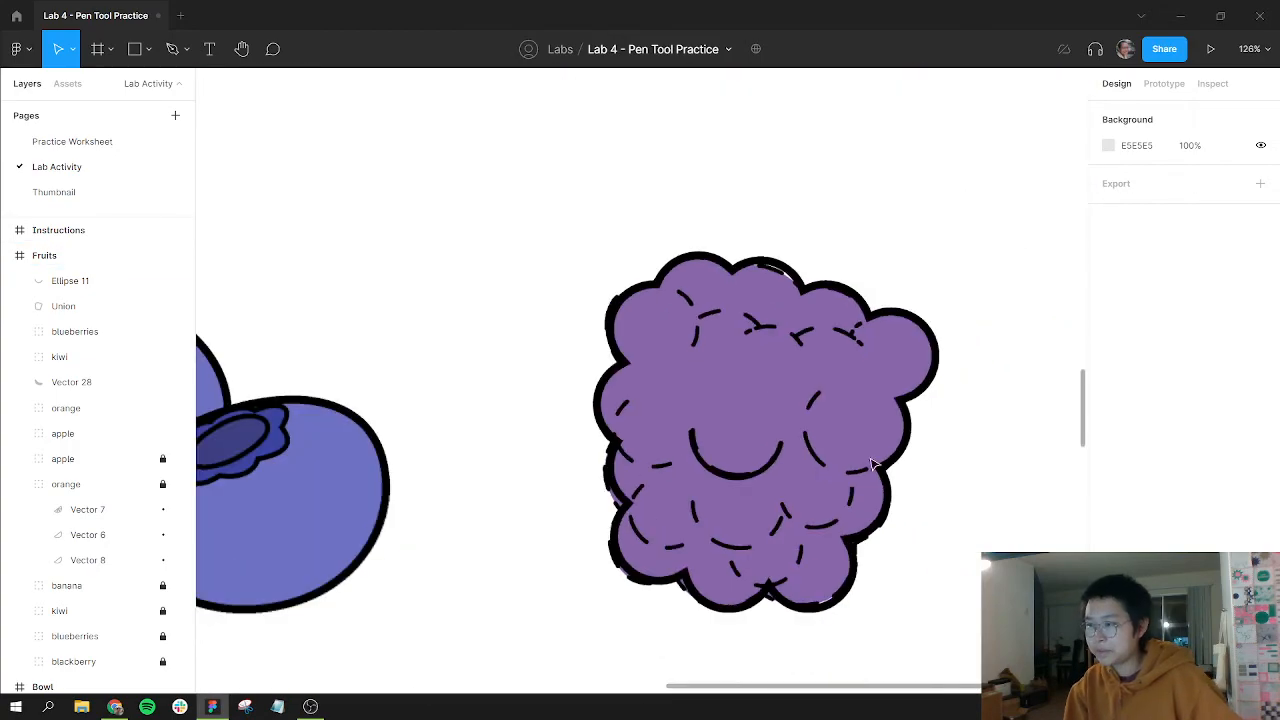
Move the blackberry outline together with its inner arc off the dashed reference, down to its lower right.
{"action": "left_click_drag", "start_coordinate": [936, 500], "coordinate": [726, 404]}
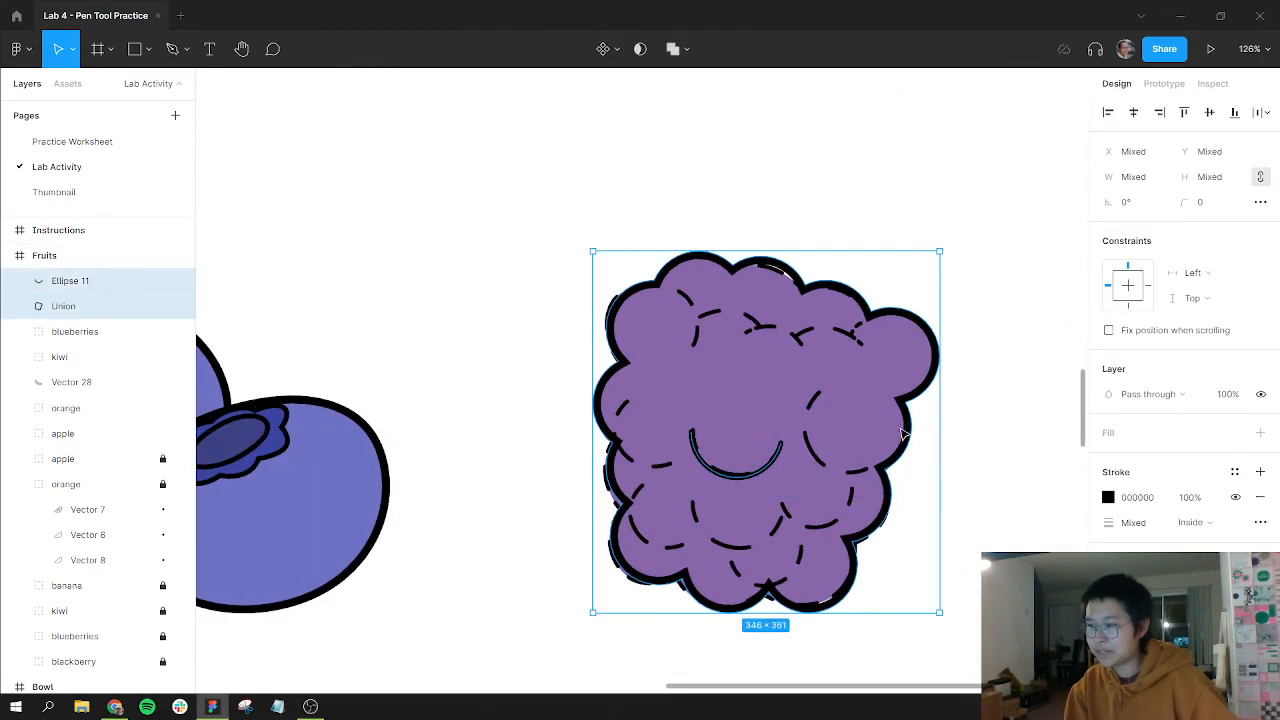
{"action": "left_click_drag", "start_coordinate": [903, 435], "coordinate": [1029, 462]}
{"action": "left_click_drag", "start_coordinate": [863, 411], "coordinate": [734, 409]}
{"action": "key", "text": "Escape"}
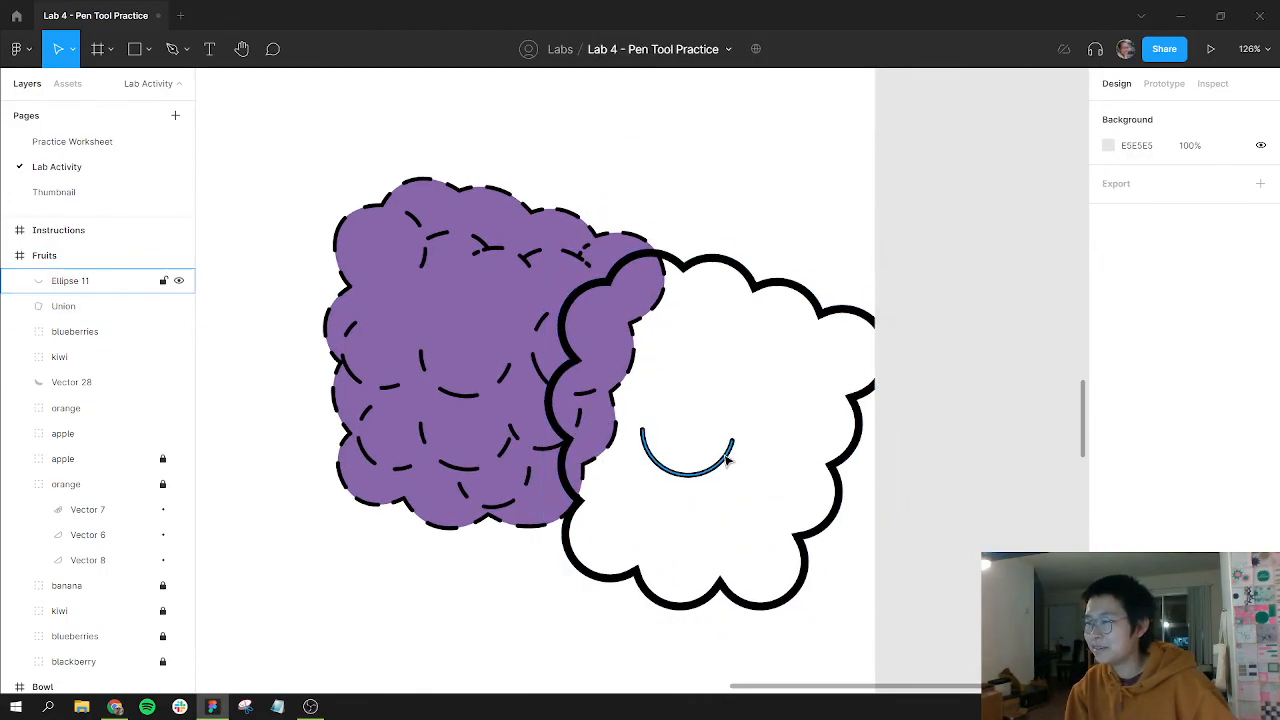
Place four duplicates of the arc inside the blackberry outline, rotating the upper-right copy to 165° and the upper-left one to about 110°.
{"action": "left_click_drag", "start_coordinate": [728, 458], "coordinate": [834, 424]}
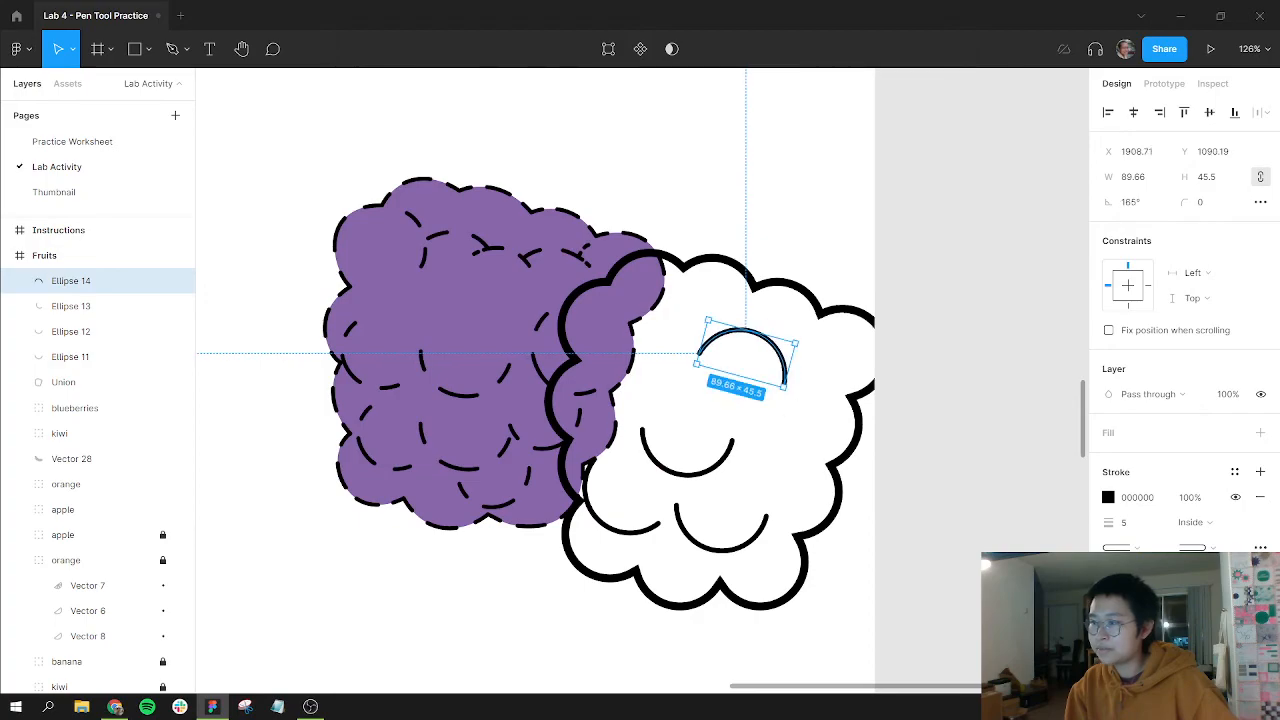
{"action": "left_click_drag", "start_coordinate": [762, 367], "coordinate": [655, 337]}
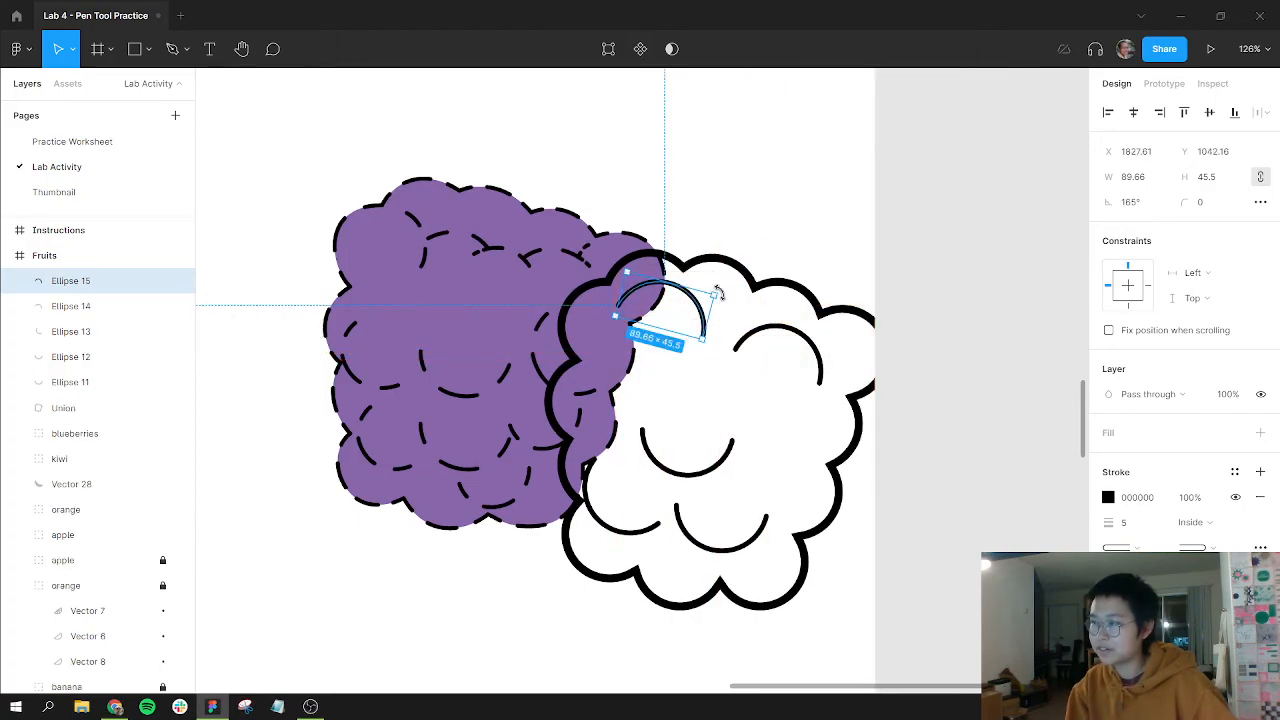
{"action": "left_click_drag", "start_coordinate": [718, 293], "coordinate": [645, 328]}
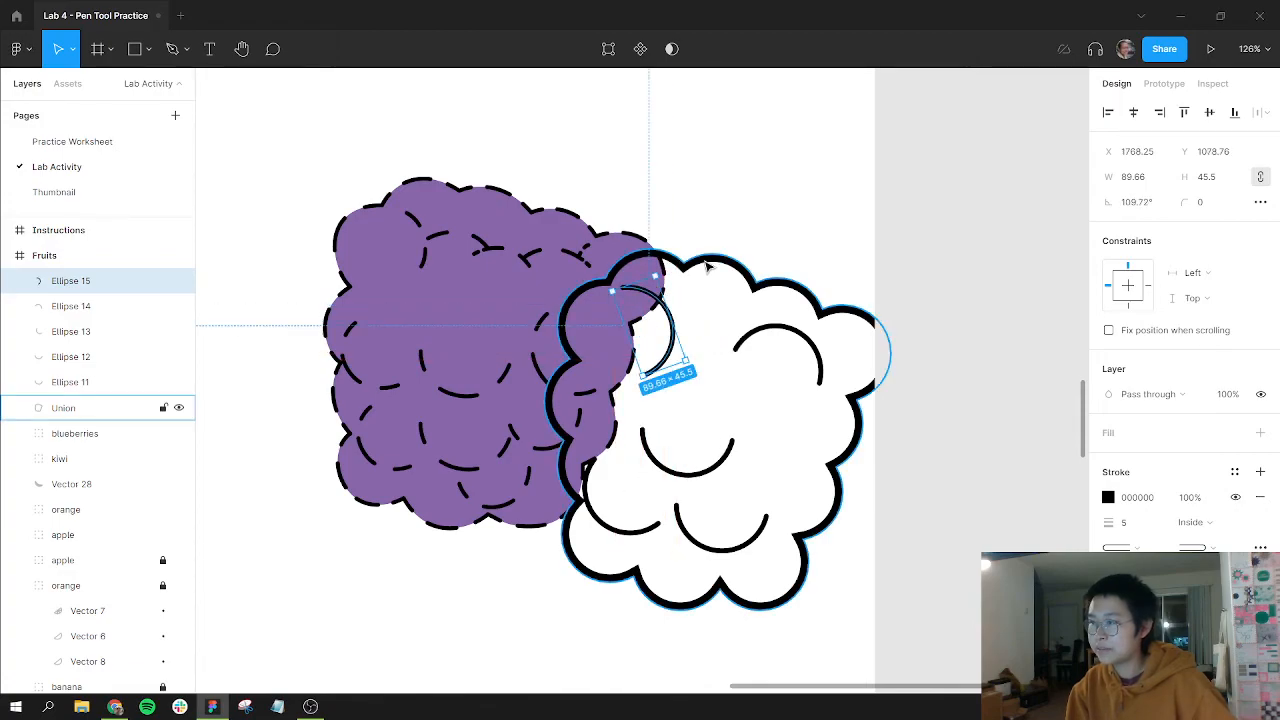
Add a fill to the blackberry's union shape and match it to the reference's purple, 8866AA, with the eyedropper.
{"action": "left_click", "coordinate": [90, 408]}
{"action": "key", "text": "i"}
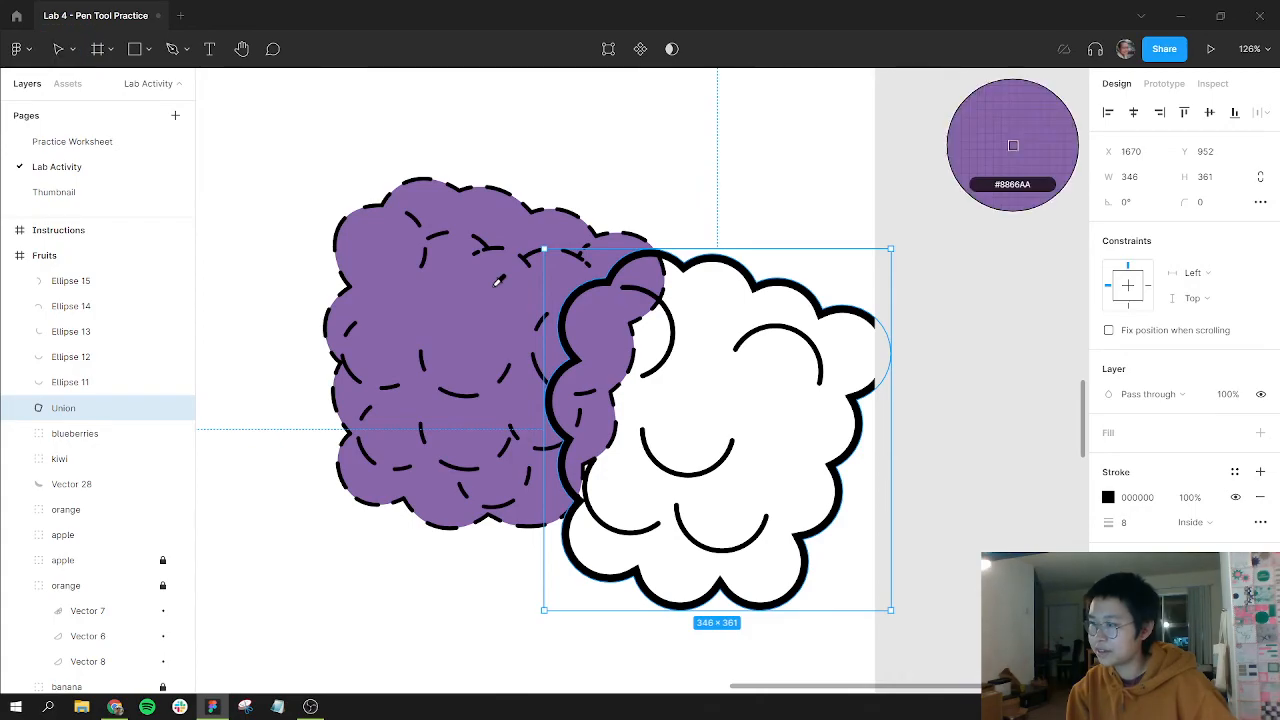
{"action": "left_click", "coordinate": [1112, 436]}
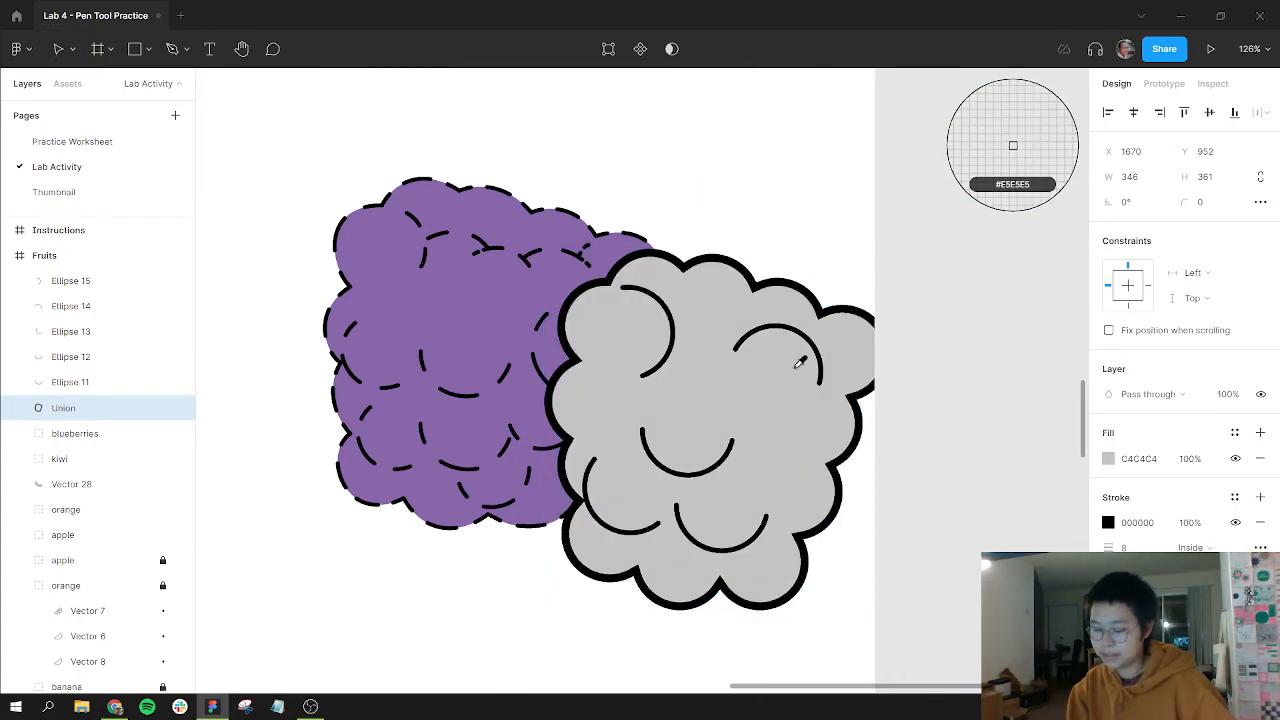
{"action": "left_click", "coordinate": [517, 298]}
{"action": "left_click", "coordinate": [515, 298]}
{"action": "key", "text": "i"}
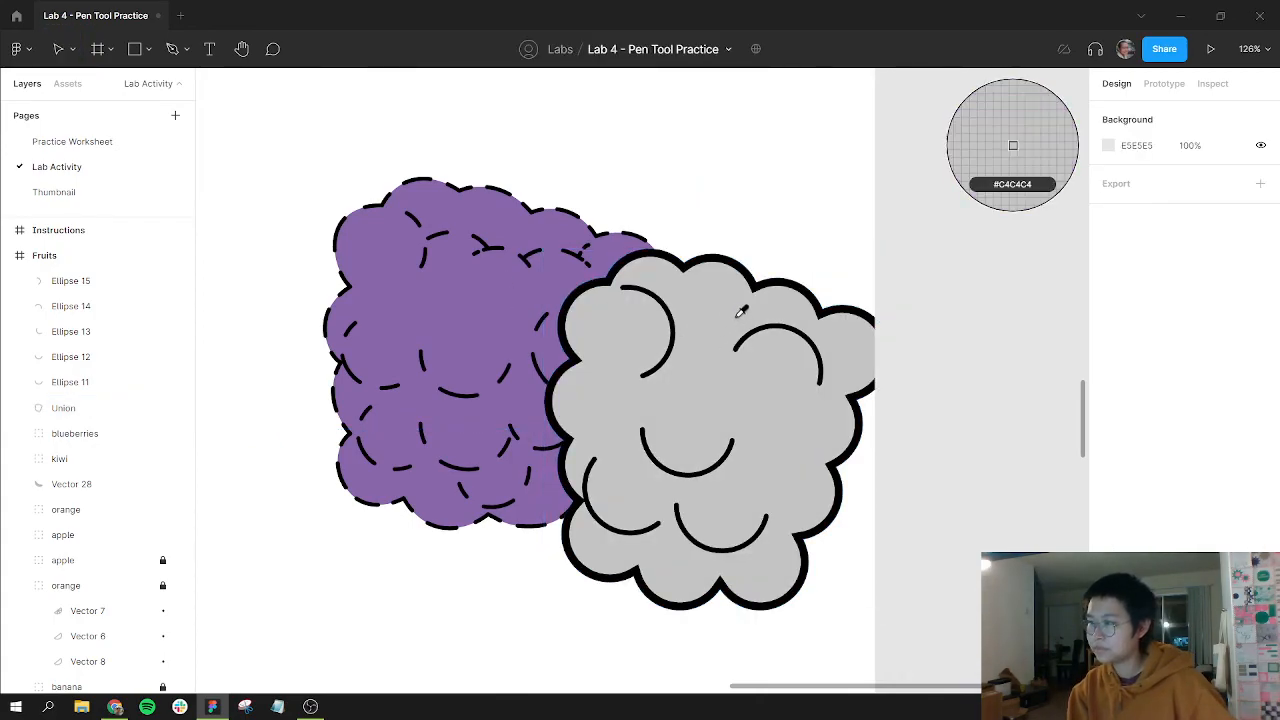
{"action": "key", "text": "Escape"}
{"action": "left_click", "coordinate": [735, 318]}
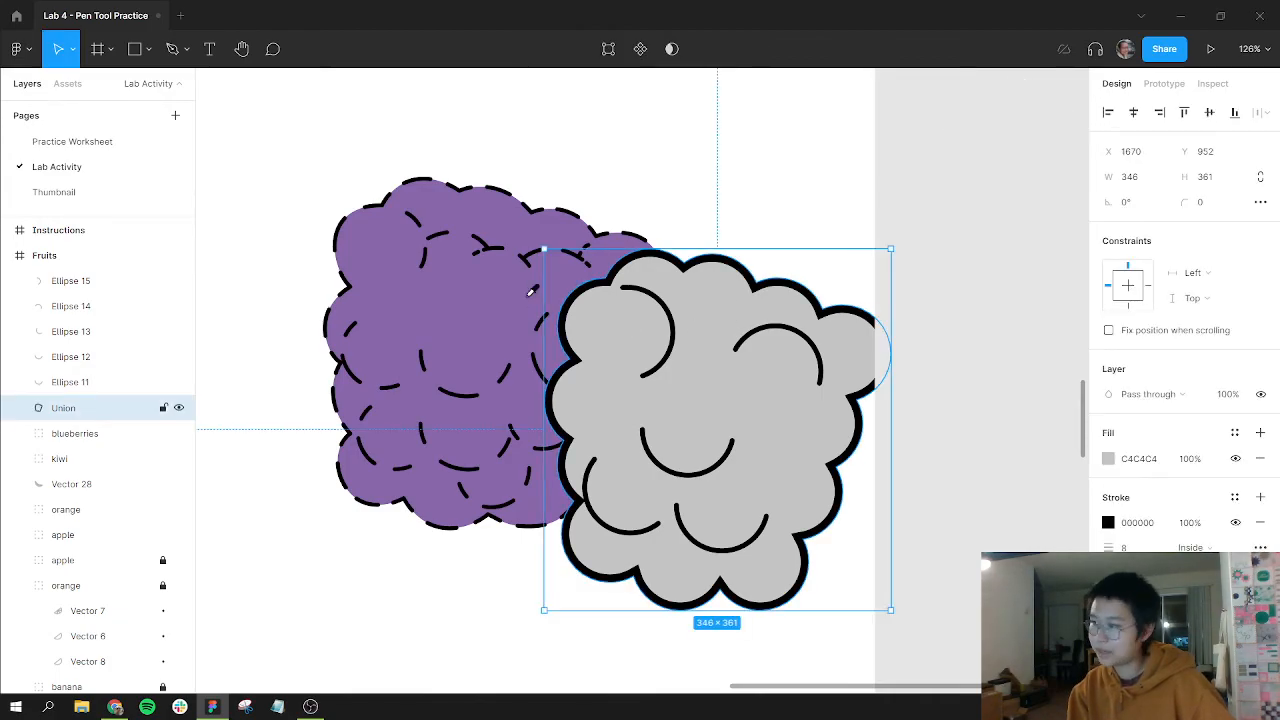
{"action": "key", "text": "i"}
{"action": "left_click", "coordinate": [518, 284]}
{"action": "key", "text": "Escape"}
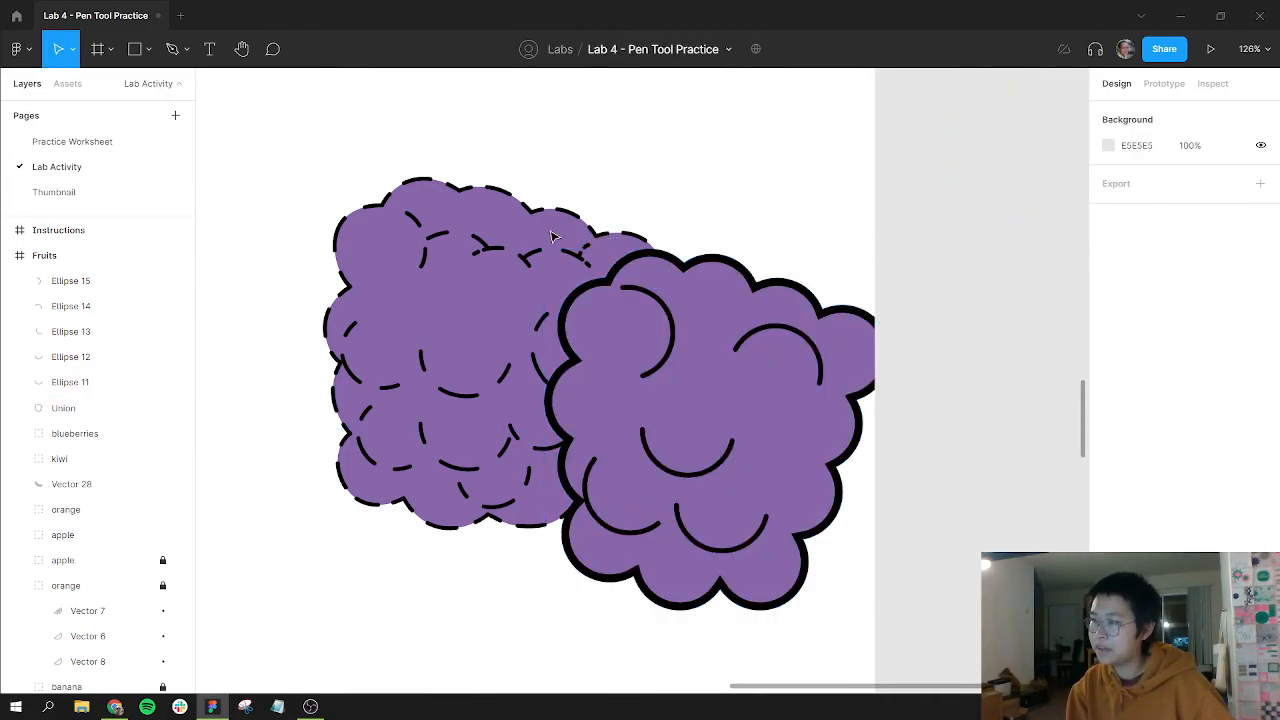
Group the blackberry outline with its five arcs and rename the group grapes.
{"action": "left_click_drag", "start_coordinate": [545, 229], "coordinate": [910, 651]}
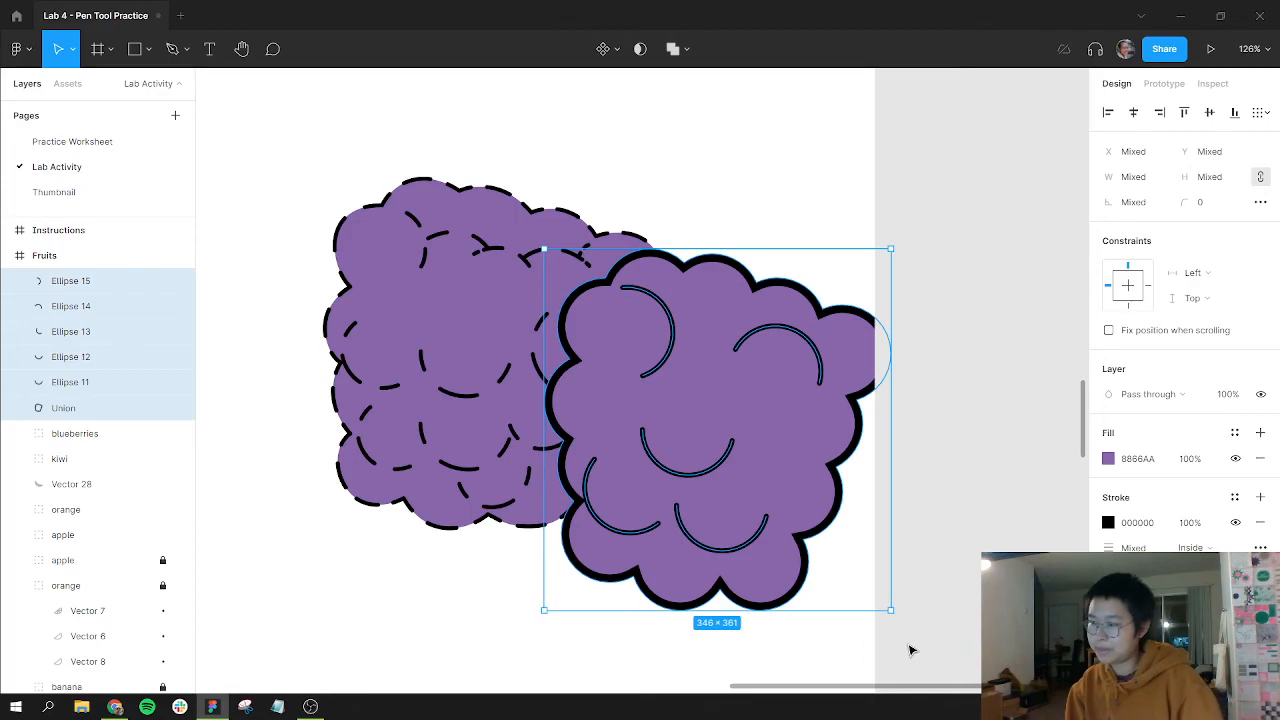
{"action": "key", "text": "ctrl+g"}
{"action": "key", "text": "ctrl+r"}
{"action": "type", "text": "bl"}
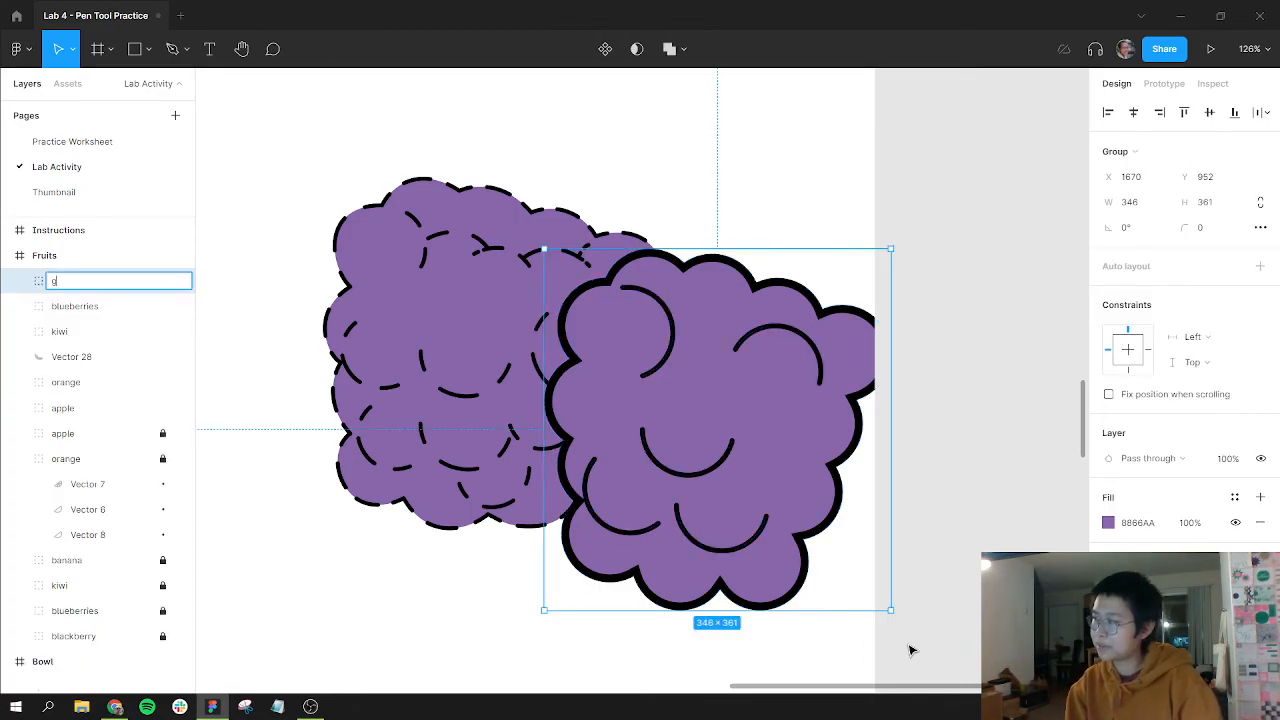
{"action": "type", "text": "apes"}
{"action": "key", "text": "Return"}
{"action": "left_click", "coordinate": [910, 651]}
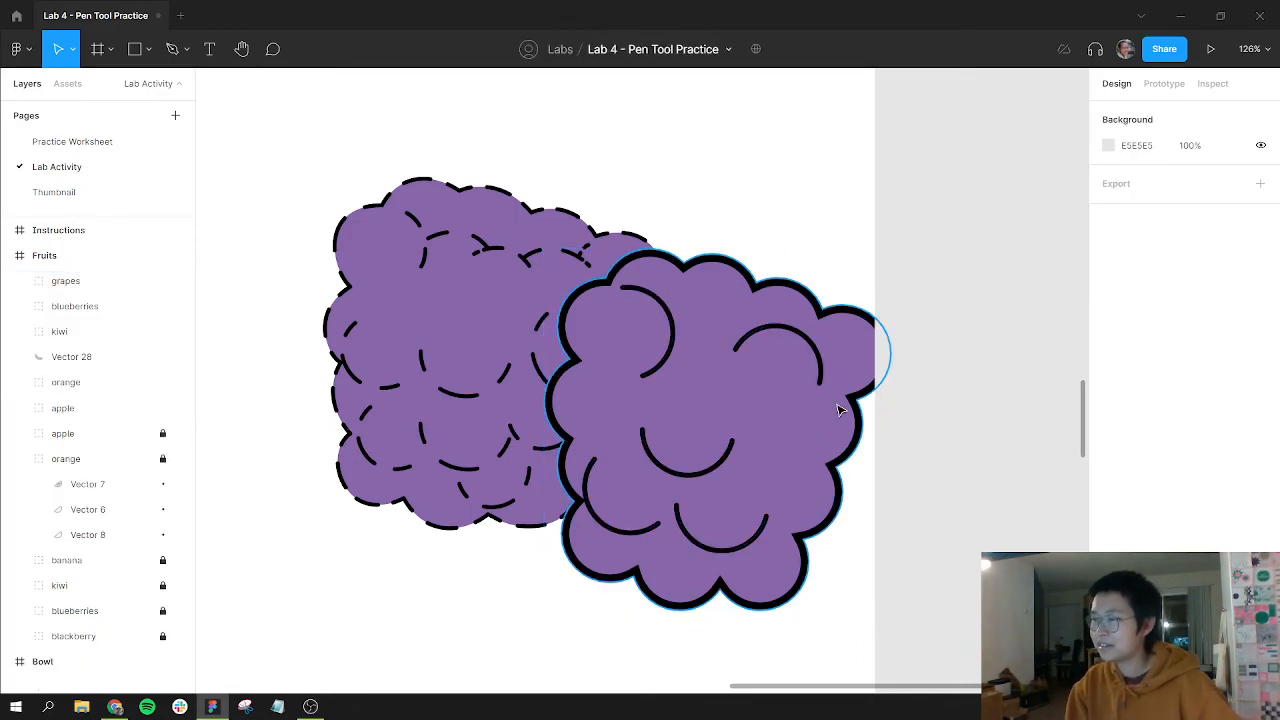
Move the finished grapes, blueberries and kiwi groups from the Fruits frame into the bowl.
{"action": "scroll", "coordinate": [840, 410], "scroll_direction": "up", "scroll_amount": 3}
{"action": "scroll", "coordinate": [840, 410], "scroll_direction": "down", "scroll_amount": 10}
{"action": "scroll", "coordinate": [770, 295], "scroll_direction": "down", "scroll_amount": 2}
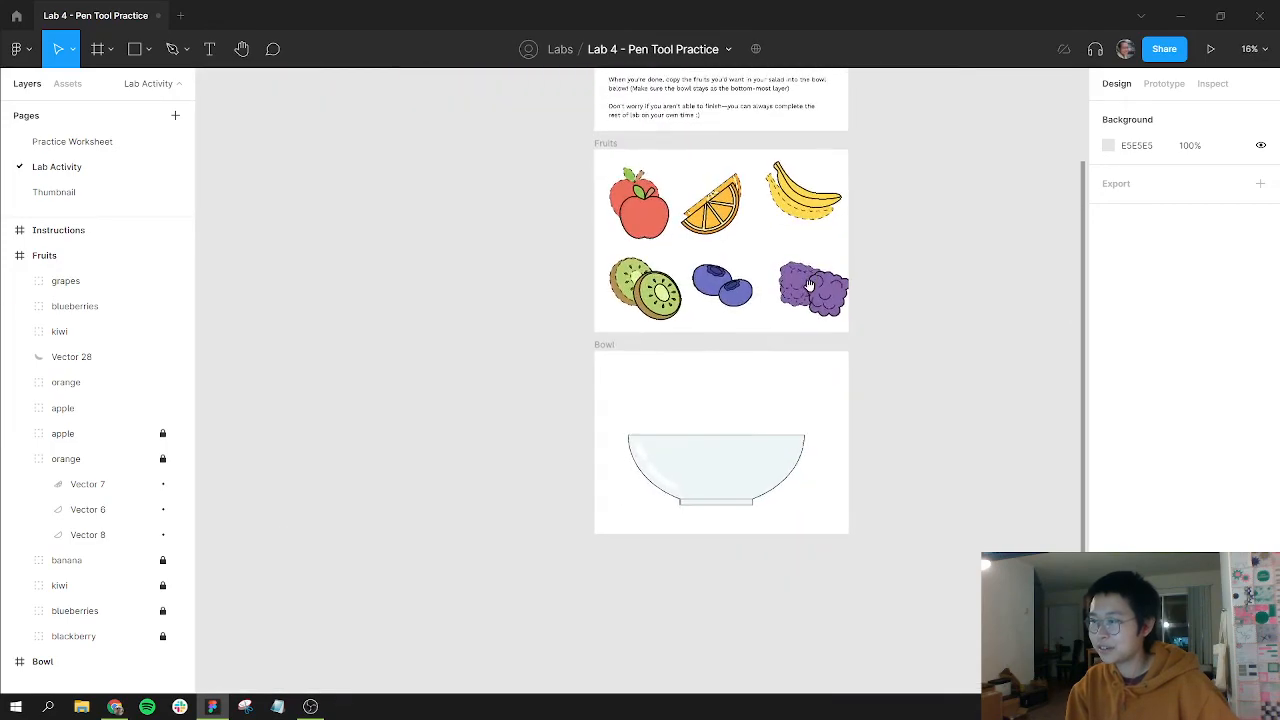
{"action": "scroll", "coordinate": [770, 295], "scroll_direction": "up", "scroll_amount": 2}
{"action": "left_click", "coordinate": [848, 298]}
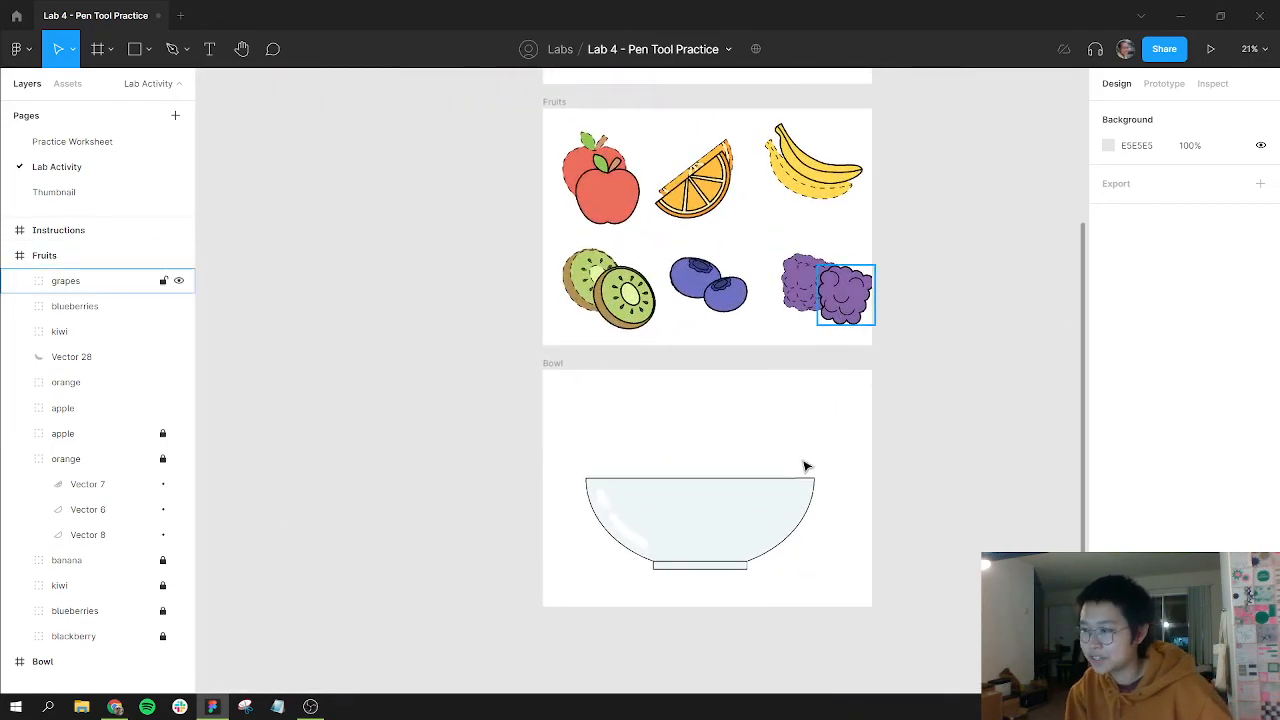
{"action": "mouse_move", "coordinate": [780, 510]}
{"action": "left_mouse_down"}
{"action": "mouse_move", "coordinate": [766, 511]}
{"action": "mouse_move", "coordinate": [778, 500]}
{"action": "left_mouse_up"}
{"action": "left_click_drag", "start_coordinate": [720, 302], "coordinate": [740, 533]}
{"action": "left_click_drag", "start_coordinate": [616, 298], "coordinate": [661, 533]}
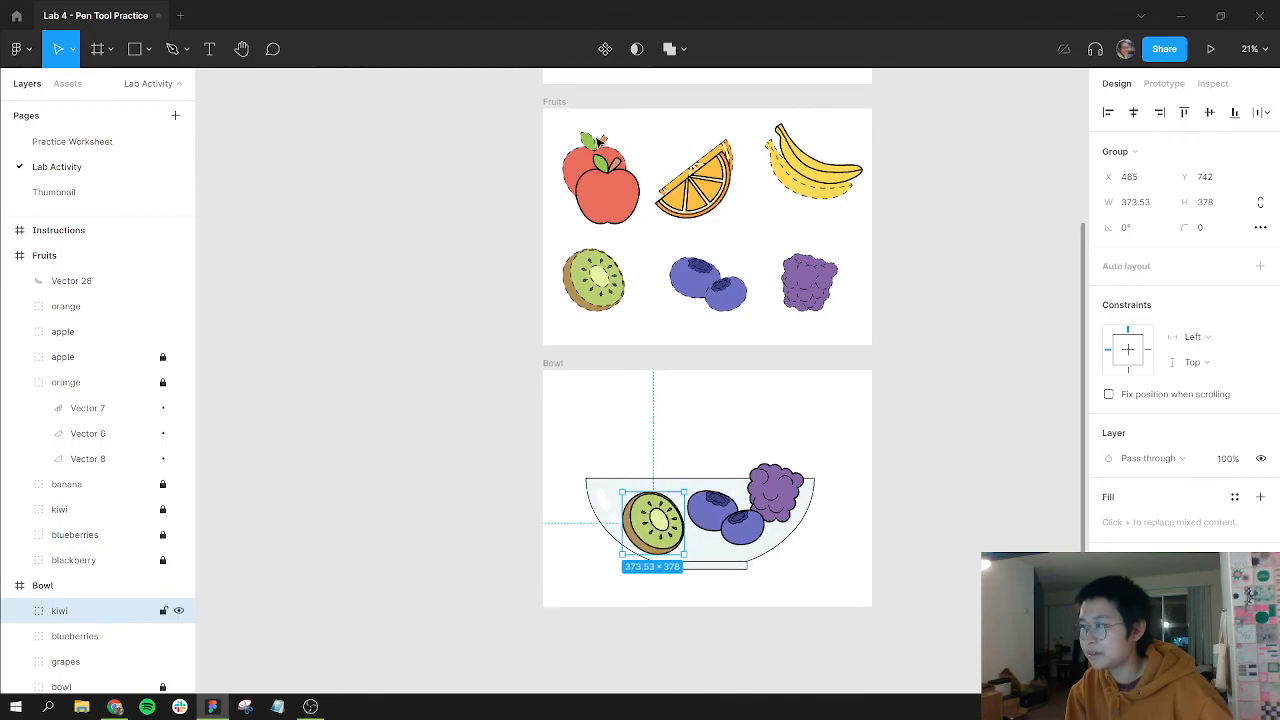
Move the finished apple, orange slice and banana into the Bowl frame, stacked above the other fruits.
{"action": "left_click_drag", "start_coordinate": [620, 192], "coordinate": [642, 478]}
{"action": "left_click_drag", "start_coordinate": [708, 196], "coordinate": [713, 479]}
{"action": "left_click_drag", "start_coordinate": [807, 185], "coordinate": [760, 466]}
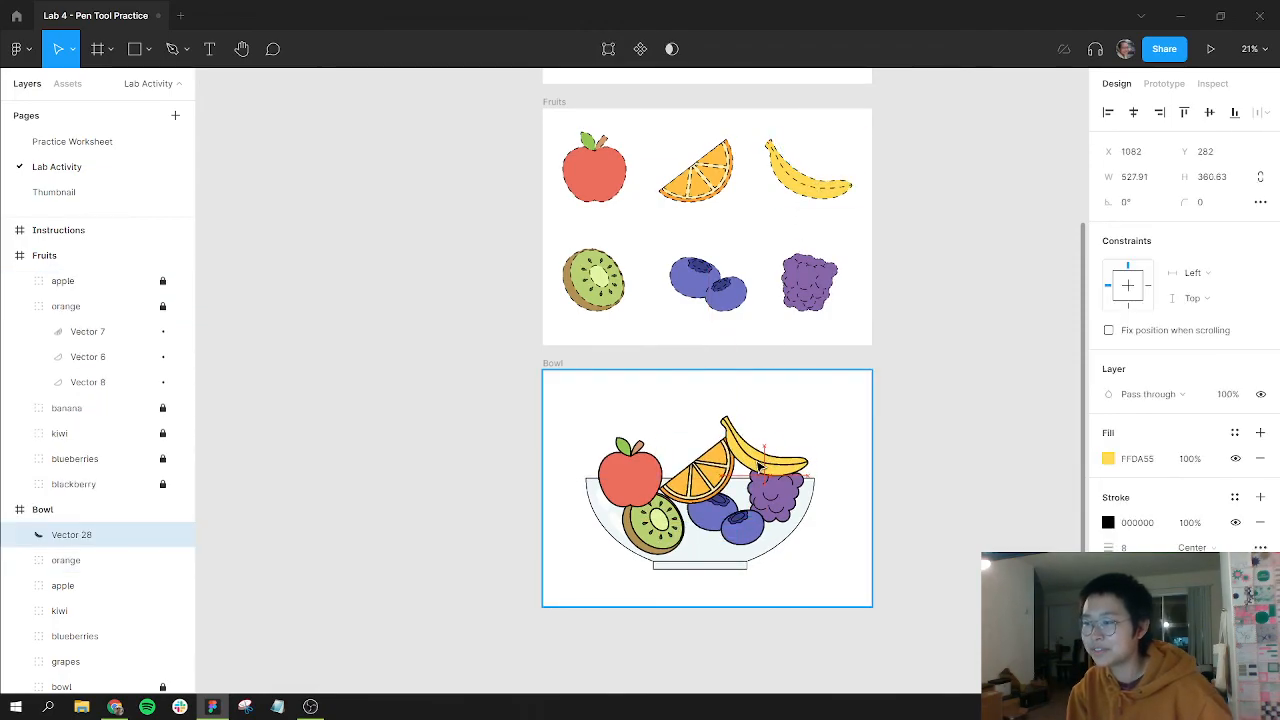
{"action": "left_click", "coordinate": [951, 349]}
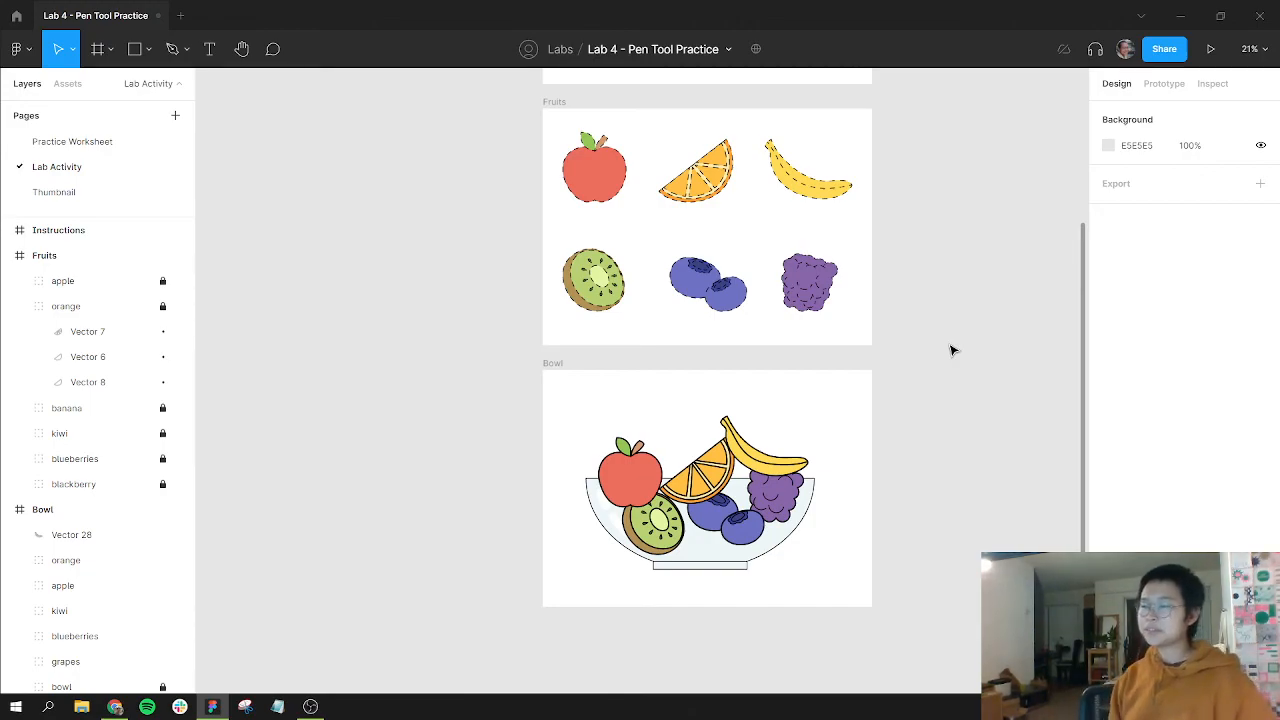